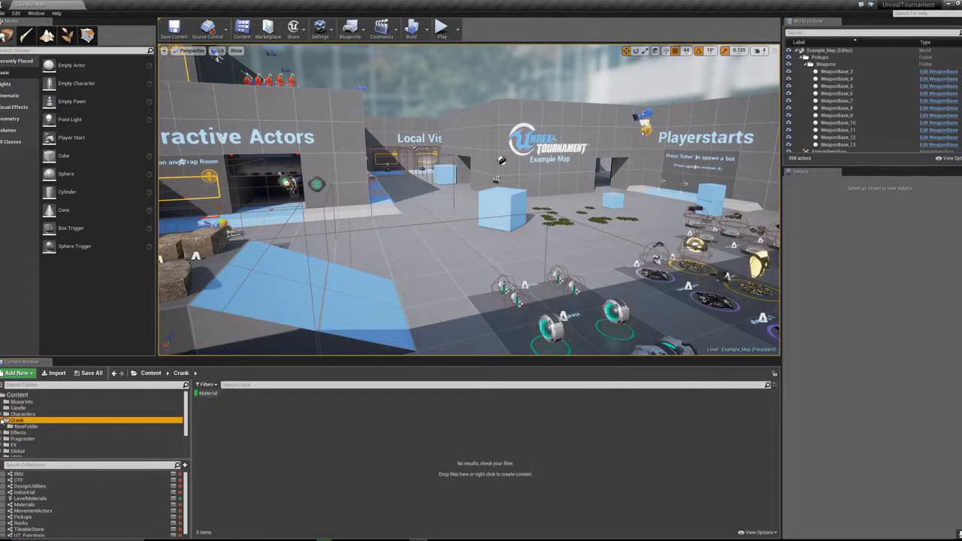
Step: Open the StartingMap level and delete the two stacked light blue cubes and the cube behind them
click(209, 394)
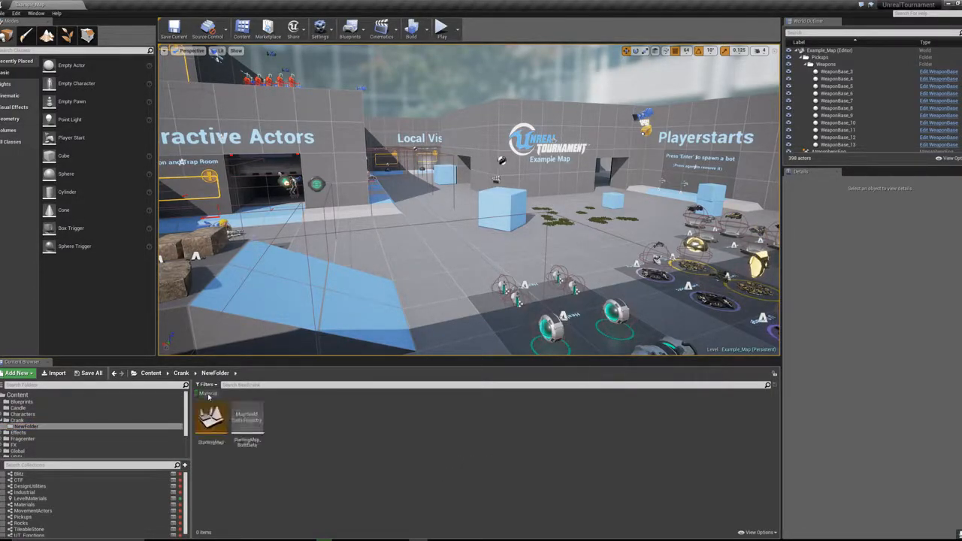
click(218, 418)
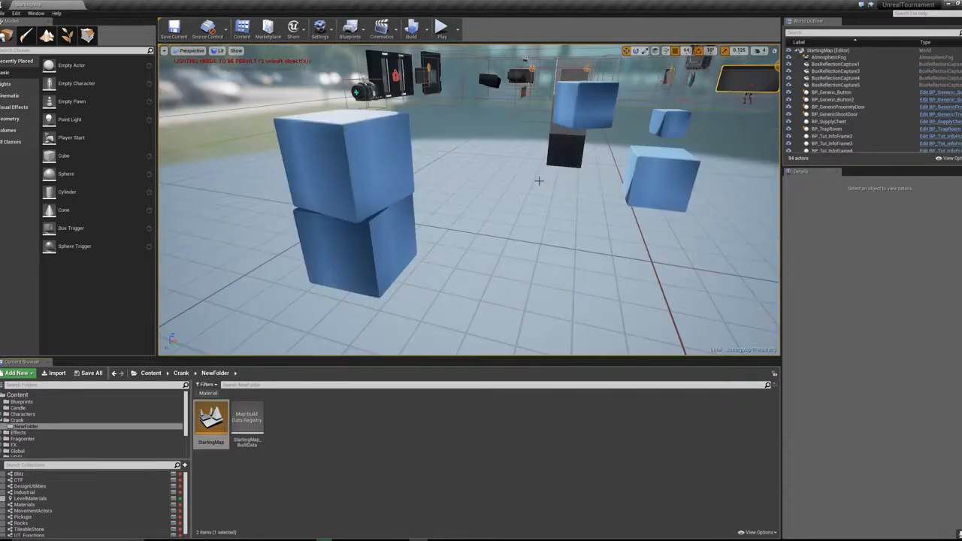
right_drag(540, 181, 552, 197)
click(551, 205)
ctrl+click(534, 239)
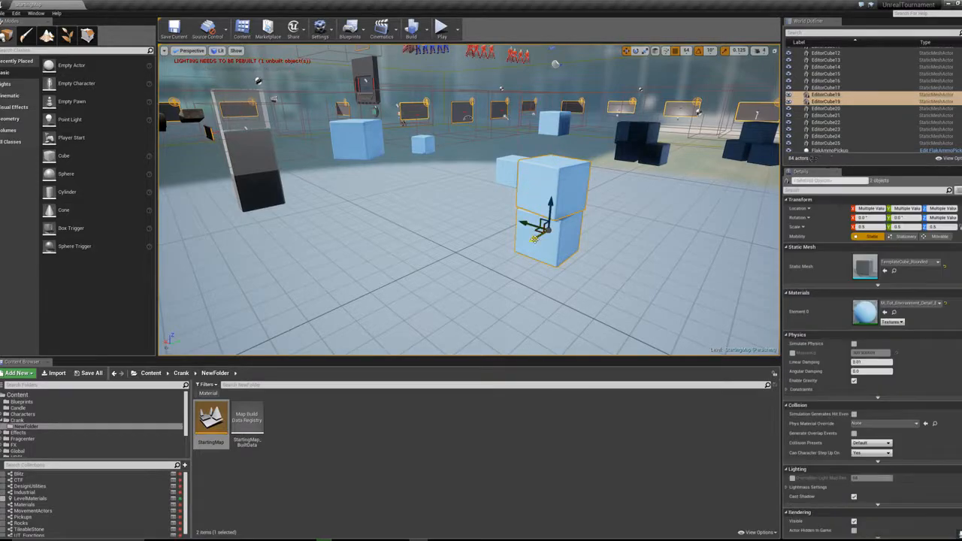
key(Delete)
click(501, 178)
key(Delete)
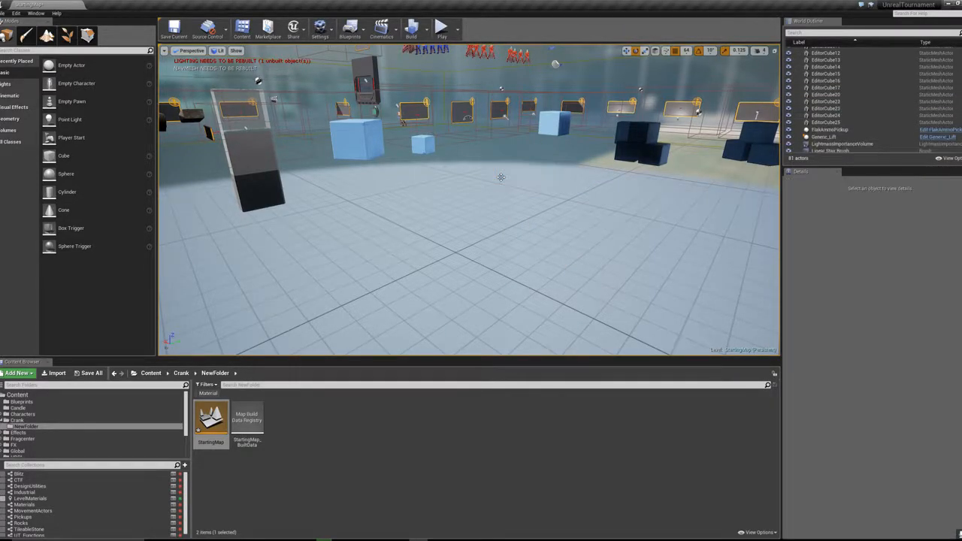
Step: Delete the three remaining light blue cubes floating near the info frames
click(422, 142)
key(Delete)
click(358, 137)
key(Delete)
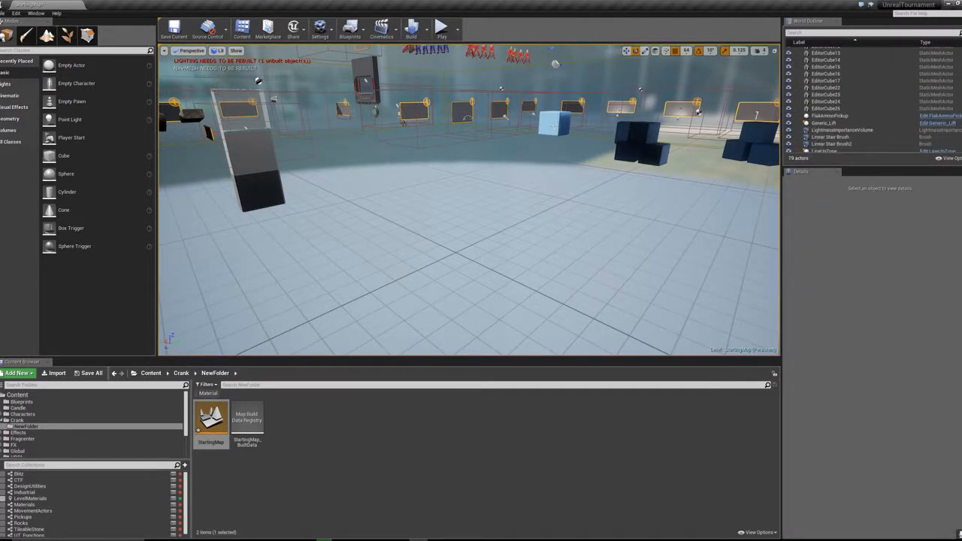
click(554, 122)
key(Delete)
Step: Delete the shaded dark blue cubes in the two clusters at the far side of the level
click(624, 137)
key(Delete)
click(635, 134)
key(Delete)
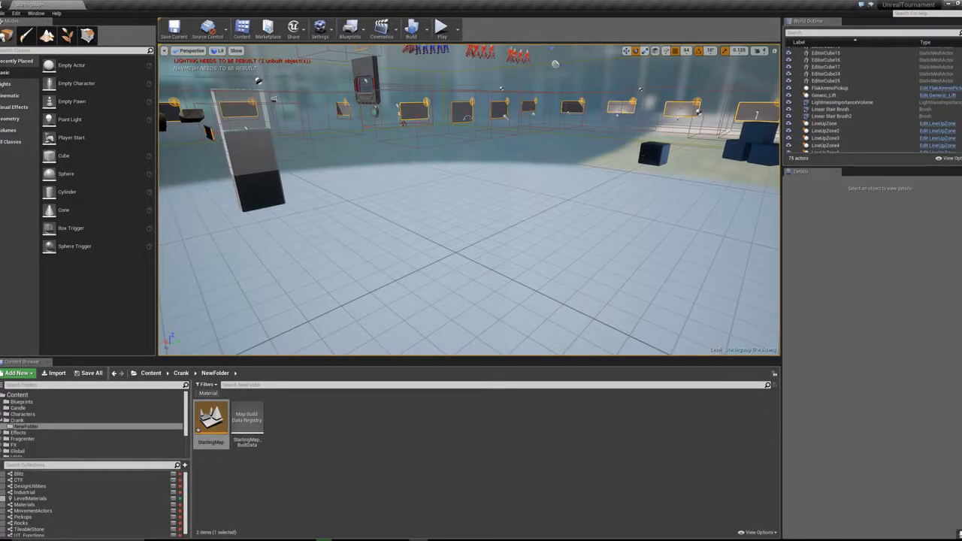
click(654, 154)
key(Delete)
click(741, 151)
key(Delete)
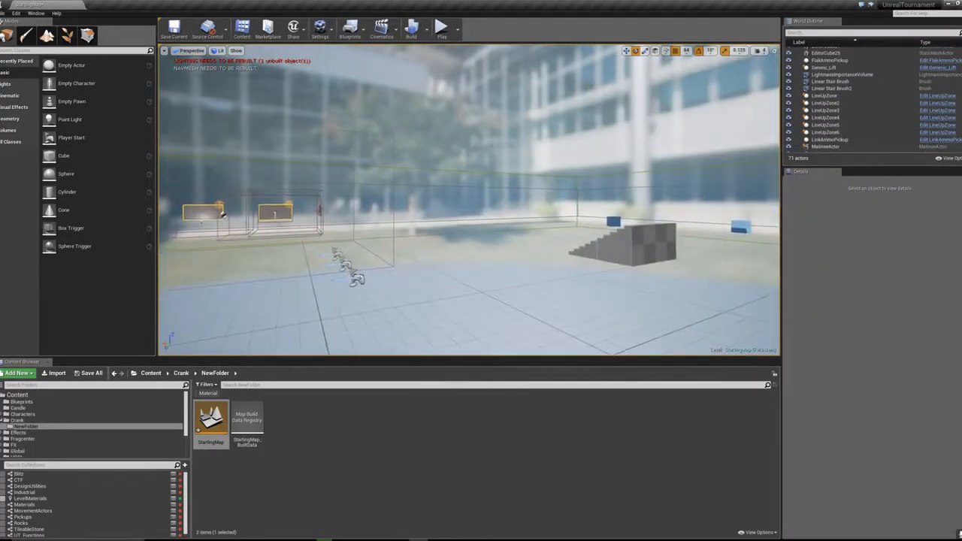
Step: Delete both linear stair brushes and the two distant blue cubes beyond the staircase
scroll(554, 203, up, 5)
click(526, 214)
key(Delete)
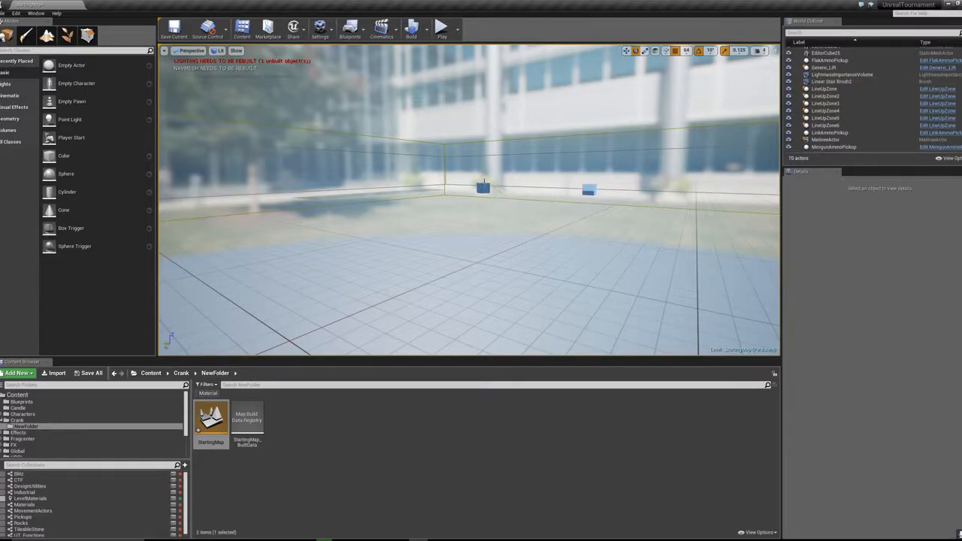
click(483, 188)
key(Delete)
click(588, 189)
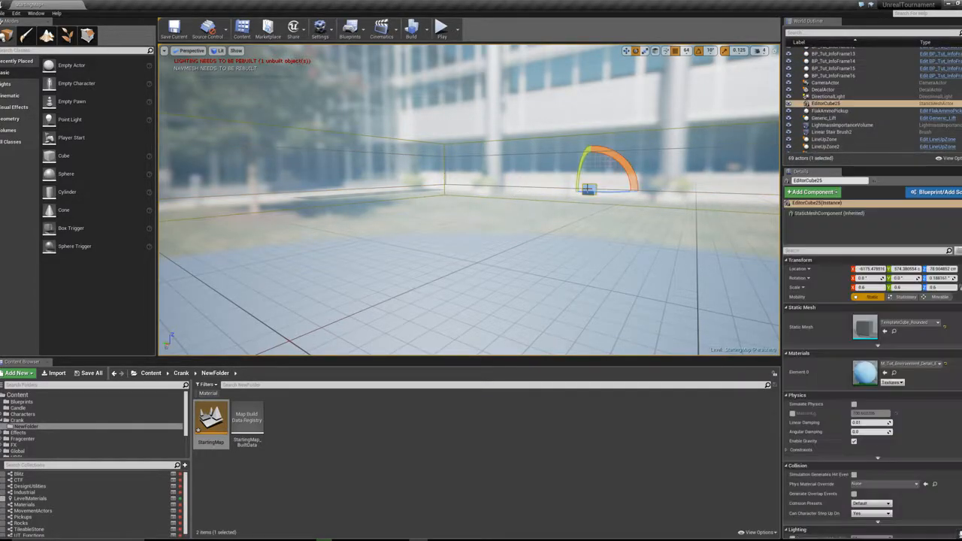
key(Delete)
right_drag(589, 191, 500, 179)
click(329, 150)
key(Delete)
Step: Select and delete the five ammo pickups together, and delete the tall block behind them
mouse_move(328, 150)
right_down()
mouse_move(304, 177)
mouse_move(255, 139)
mouse_move(230, 140)
right_up()
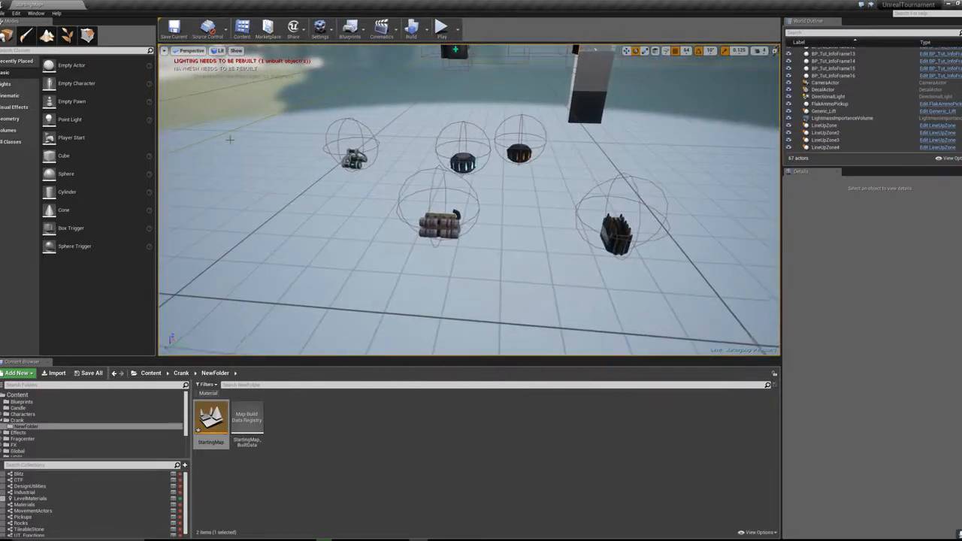
click(352, 158)
ctrl+click(463, 162)
ctrl+click(441, 224)
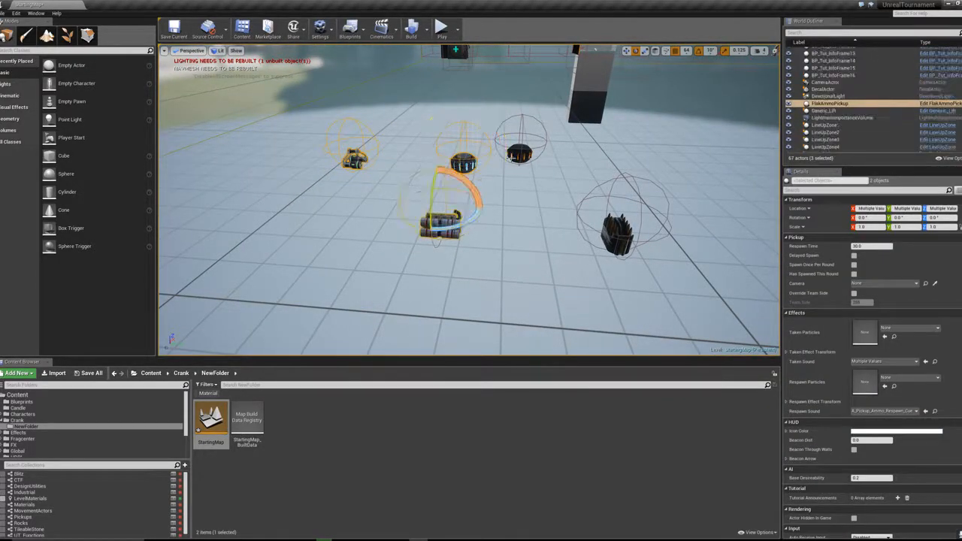
ctrl+click(519, 154)
ctrl+click(618, 233)
key(Delete)
right_drag(623, 242, 575, 259)
click(518, 203)
key(Delete)
click(611, 130)
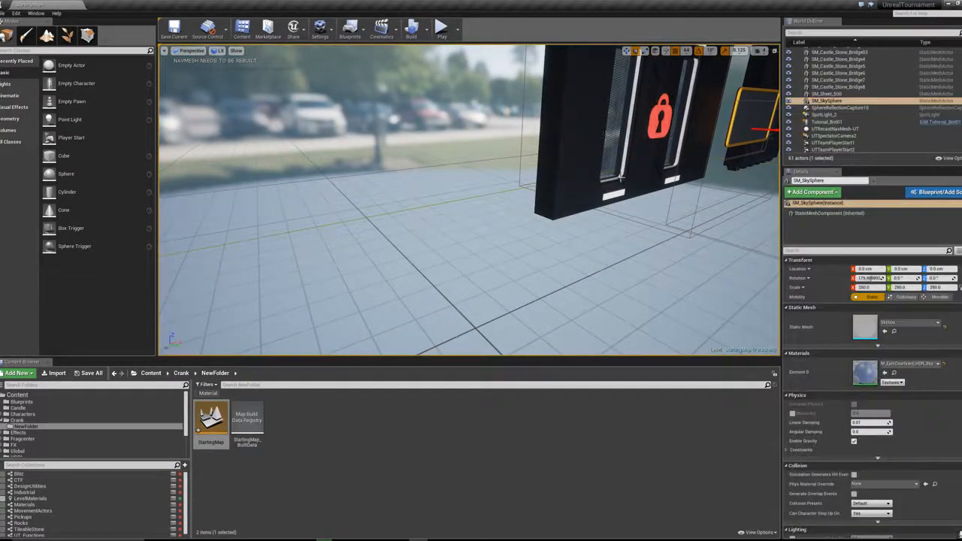
key(Delete)
right_drag(610, 130, 647, 130)
key(ctrl+z)
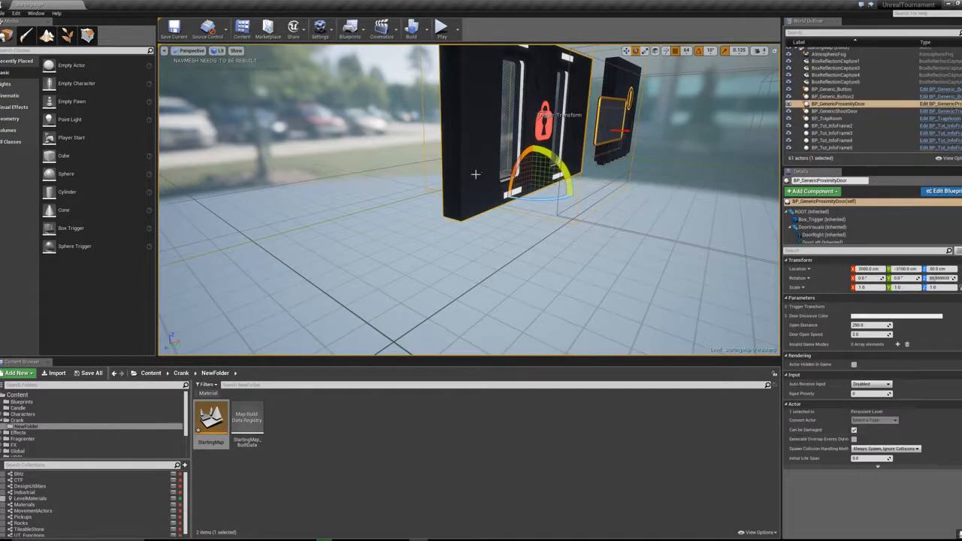
Step: Delete the generic proximity door, the generic shoot door and the info frame beside them
key(Delete)
click(625, 153)
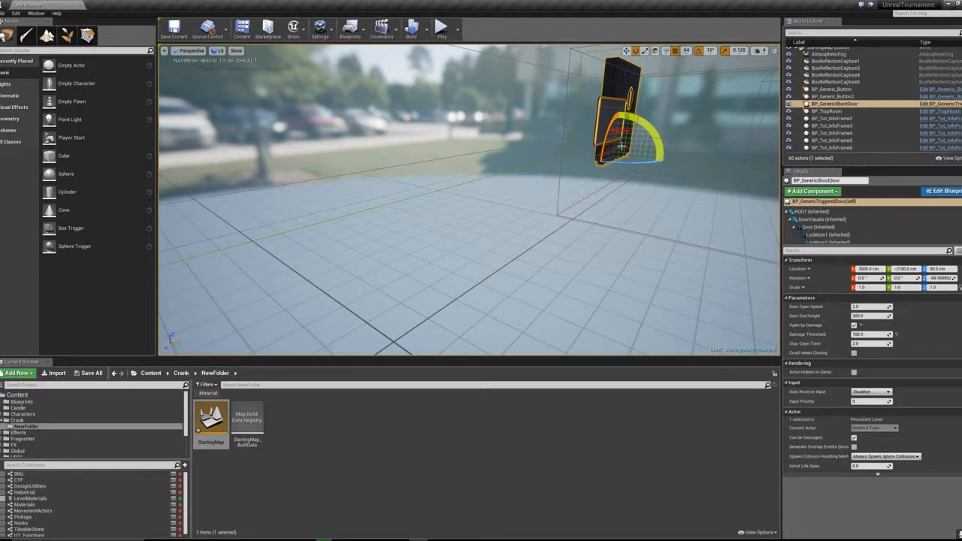
key(Delete)
click(606, 108)
key(Delete)
Step: Delete three more example objects in the area around the removed doors
right_drag(627, 112, 763, 113)
click(493, 224)
key(Delete)
click(457, 178)
key(Delete)
click(507, 201)
key(Delete)
Step: Delete the three info frames behind the castle stones and the BP_TrapRoom actor
right_drag(474, 230, 531, 254)
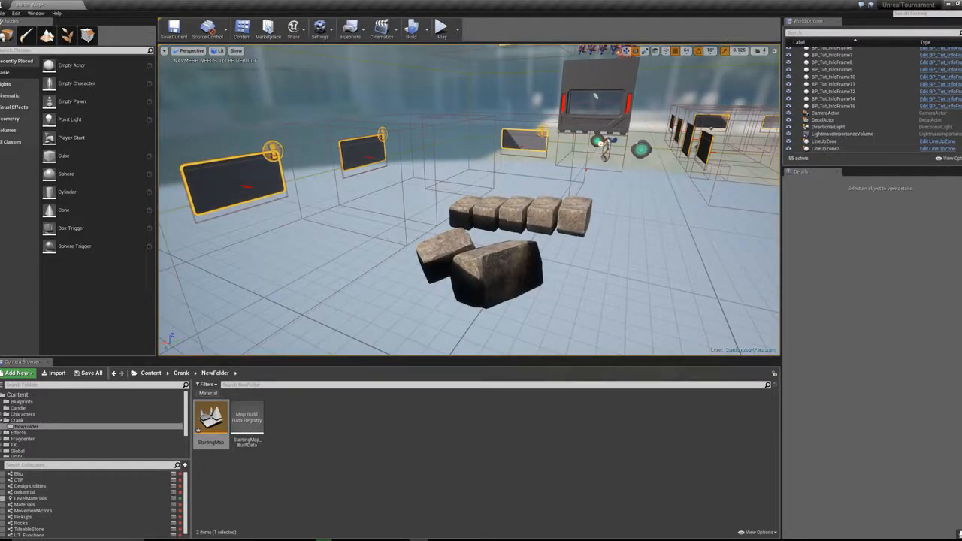
click(519, 214)
click(839, 80)
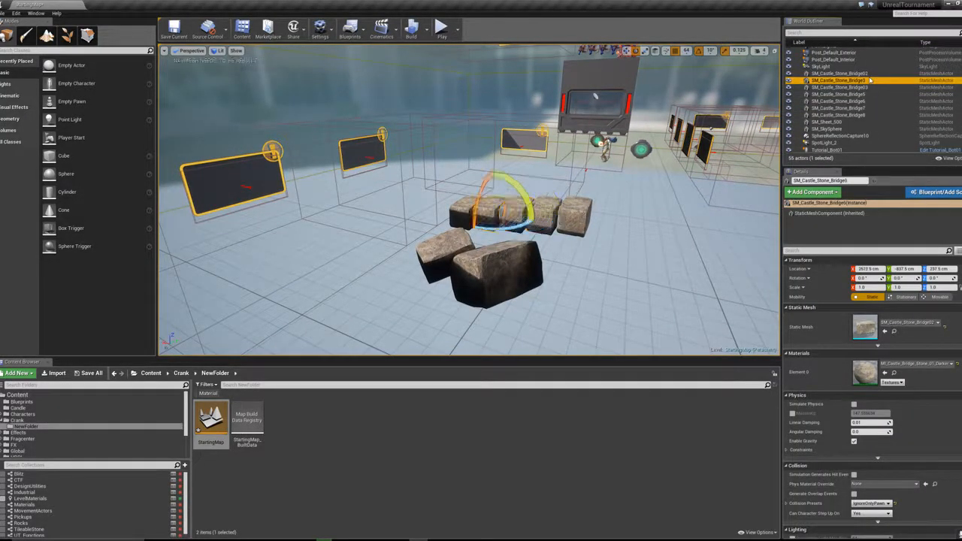
click(259, 175)
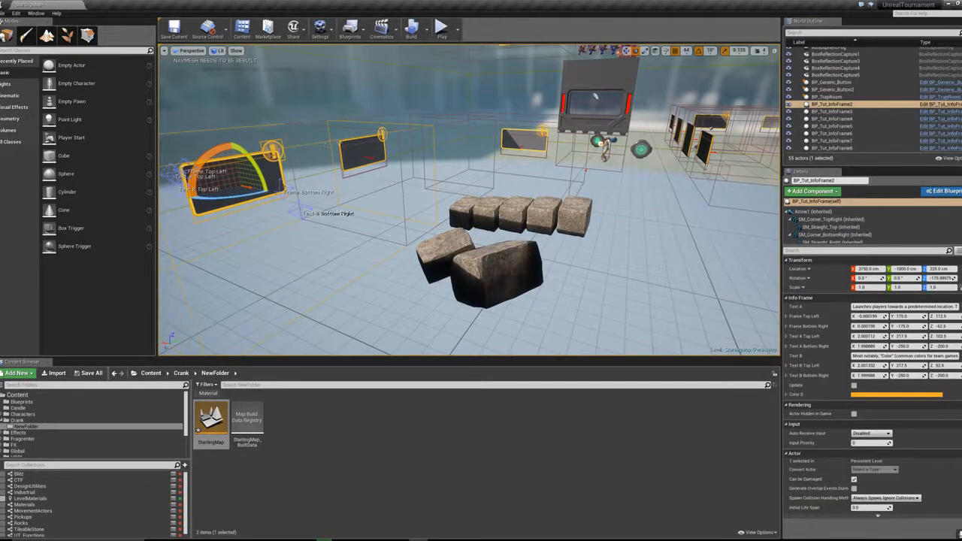
key(Delete)
click(364, 154)
key(Delete)
click(524, 143)
key(Delete)
click(594, 96)
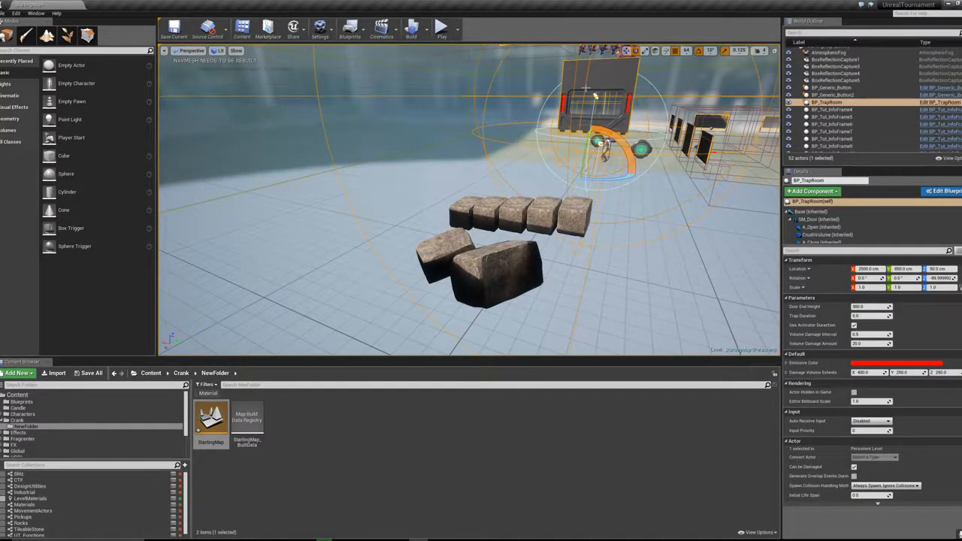
key(Delete)
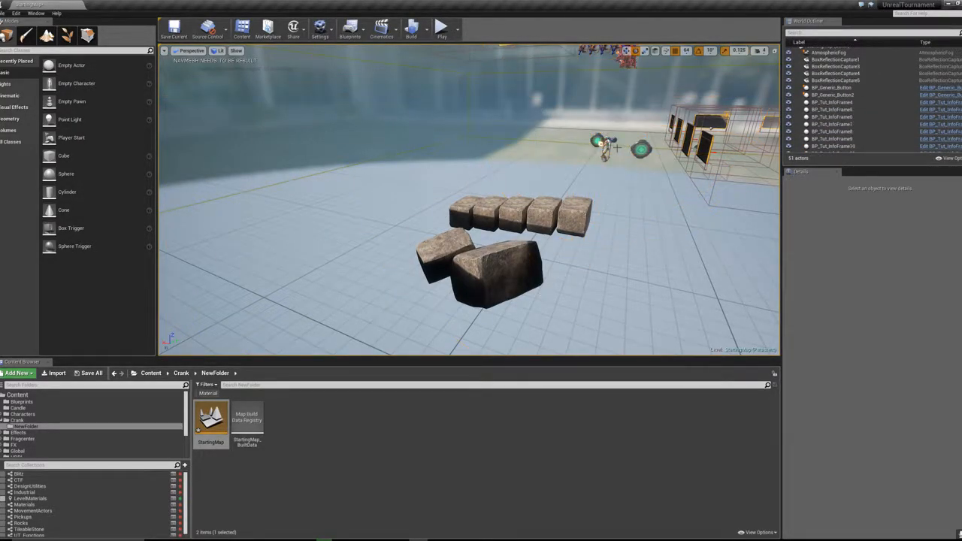
click(438, 143)
key(Delete)
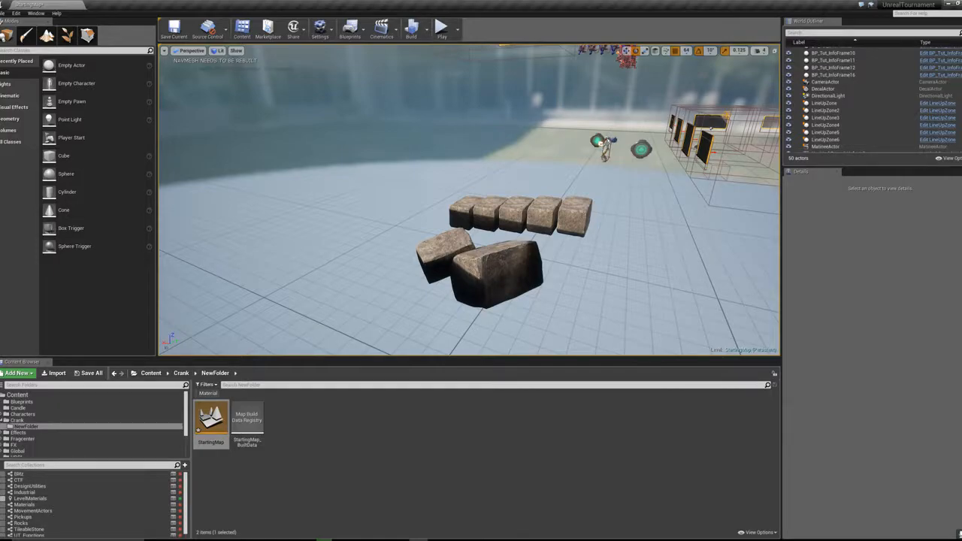
key(ctrl+z)
Step: Delete the tutorial bot and the two green generic buttons beside it
click(602, 146)
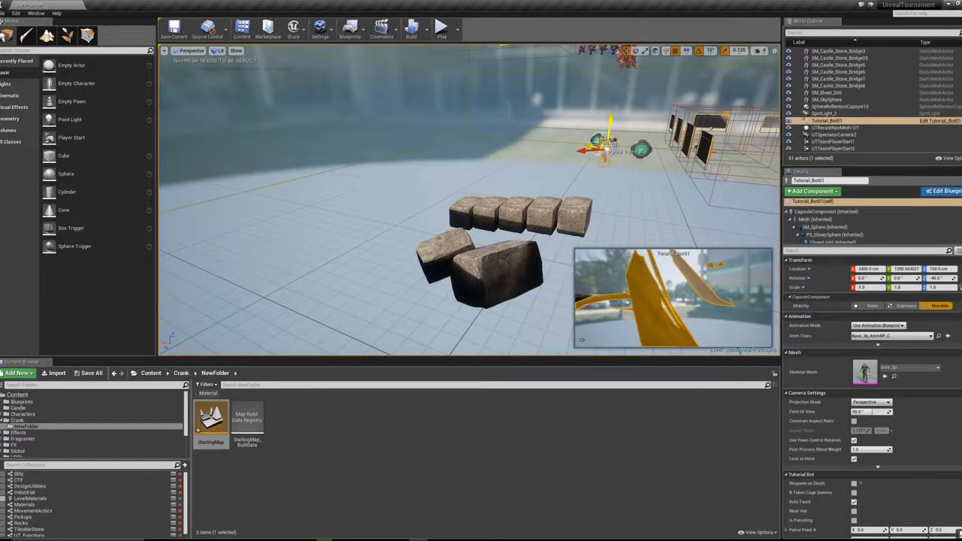
key(Delete)
click(598, 140)
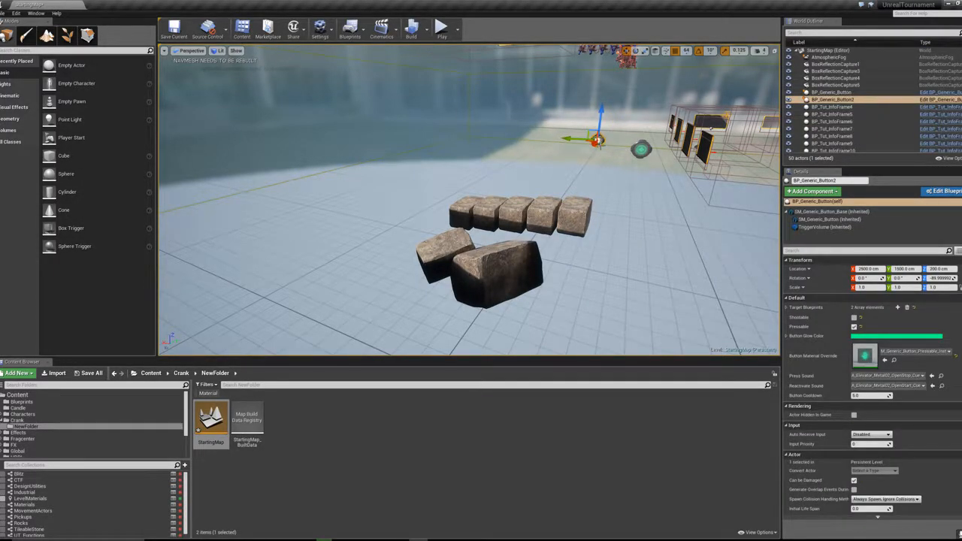
key(Delete)
click(641, 149)
key(Delete)
Step: Delete the info frames in the side row, leaving the row along the back
right_drag(621, 186, 746, 259)
key(w)
click(507, 226)
key(Delete)
click(427, 200)
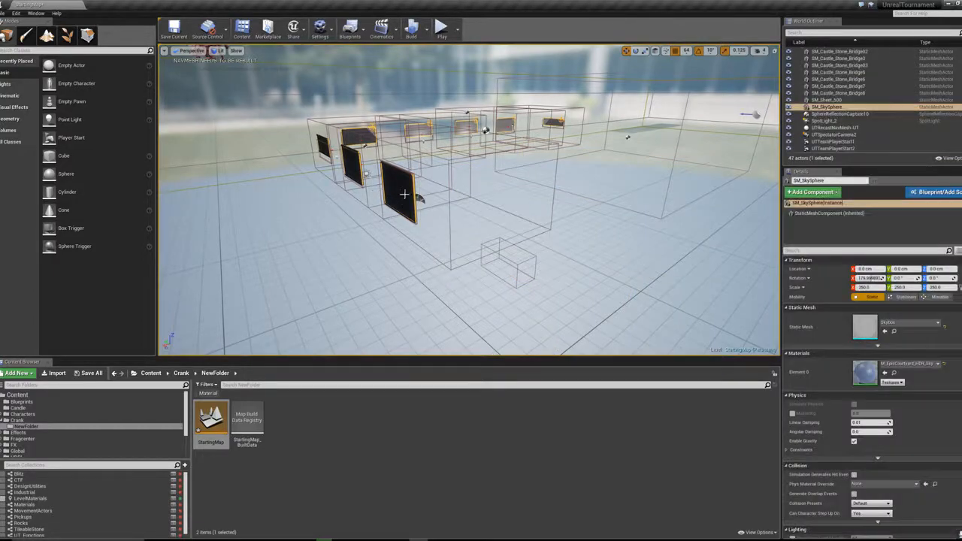
click(404, 195)
key(Delete)
click(328, 153)
key(Delete)
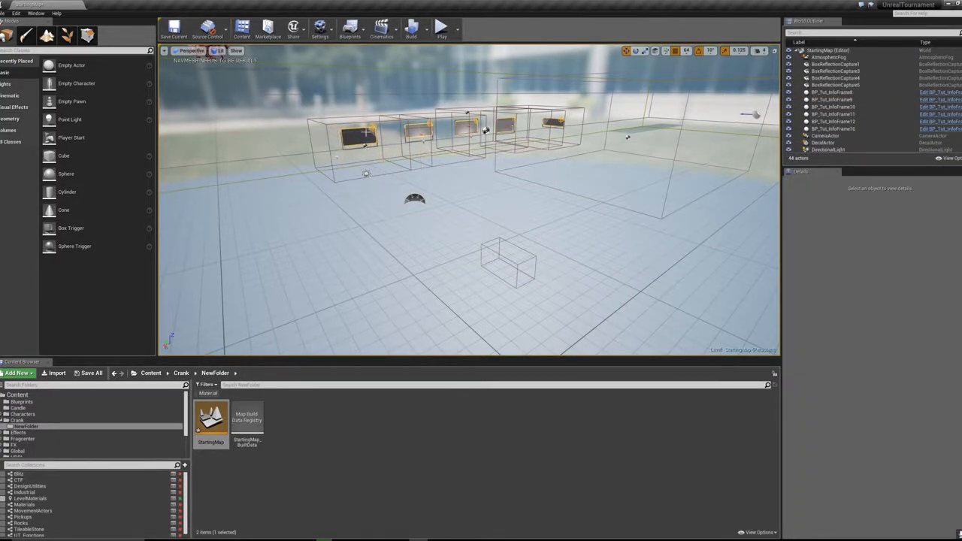
Step: Delete the five info frames in the back row, working from one end to the other
click(363, 134)
key(Delete)
click(416, 135)
key(Delete)
click(464, 128)
key(Delete)
click(513, 124)
key(Delete)
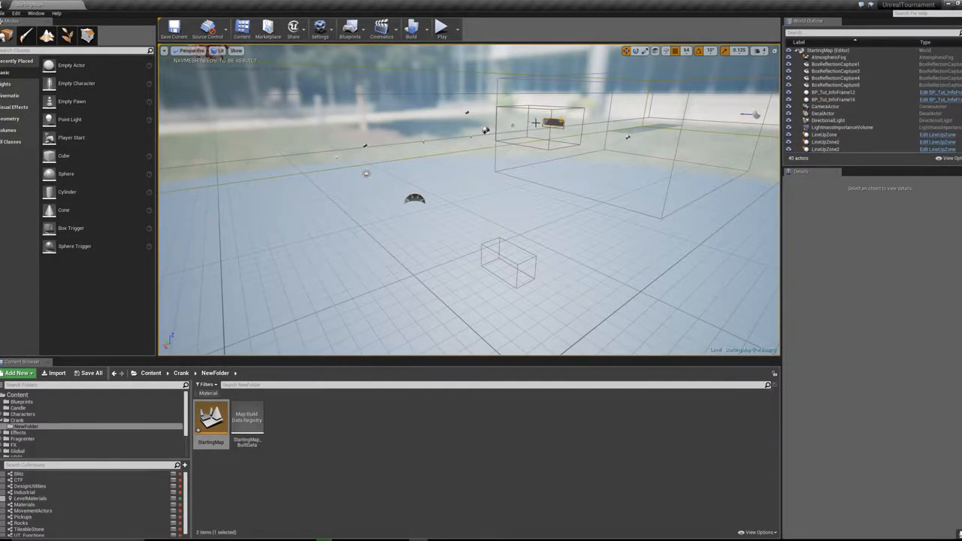
click(552, 122)
key(Delete)
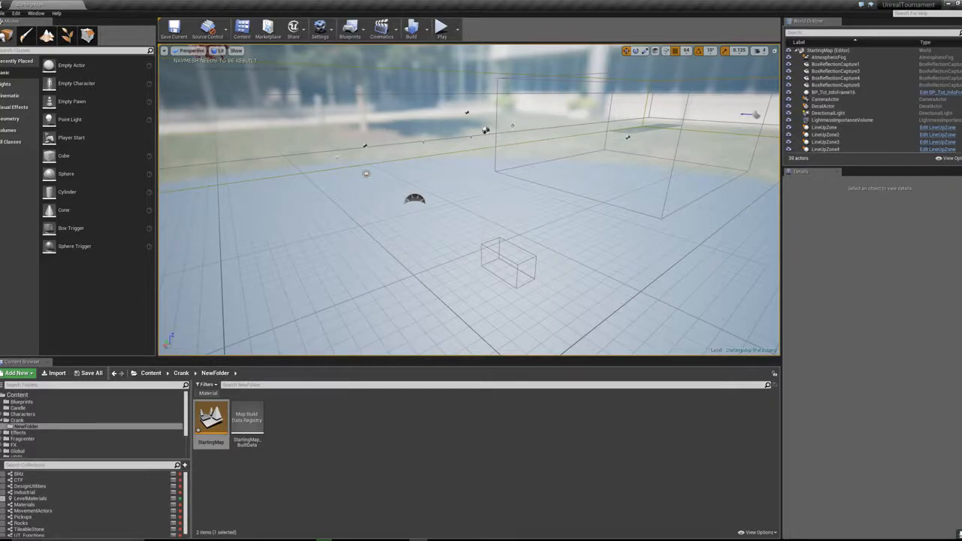
Step: Delete one of the box reflection captures and the SphereReflectionCapture10 actor
click(522, 249)
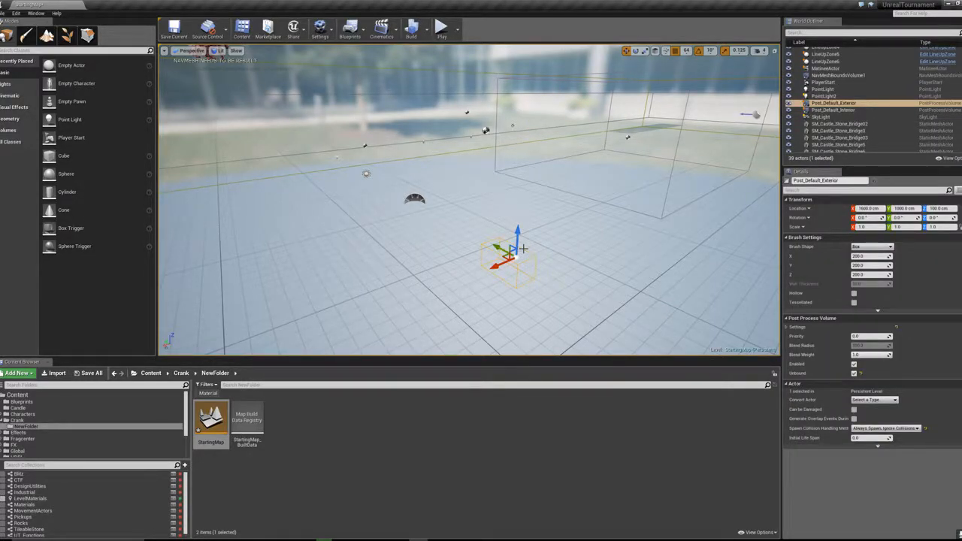
right_drag(545, 200, 578, 226)
right_drag(514, 179, 453, 120)
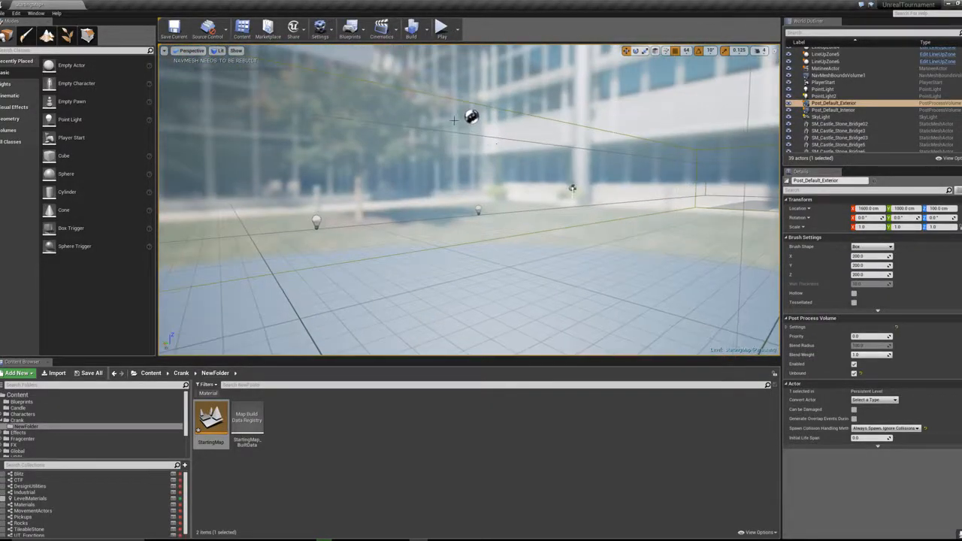
key(Delete)
right_drag(573, 188, 352, 233)
click(341, 231)
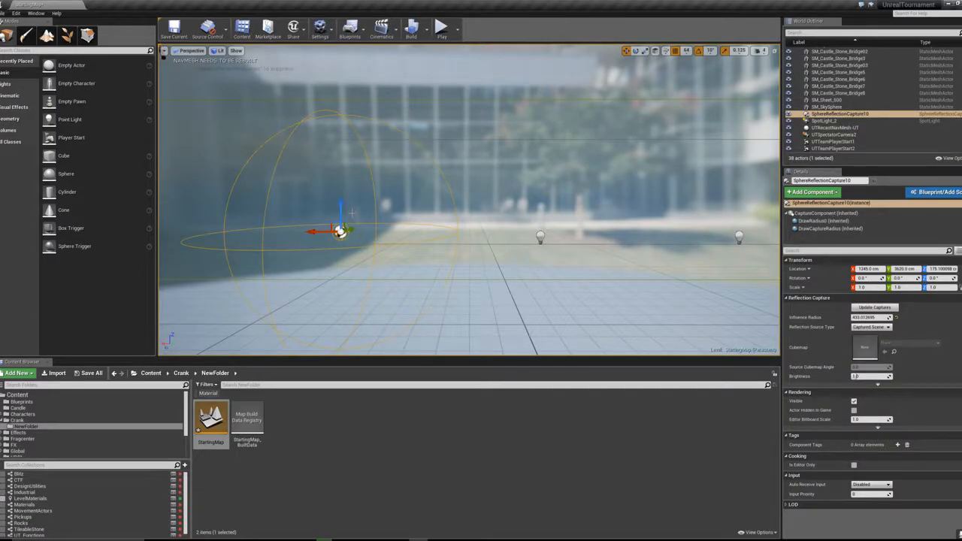
key(Delete)
Step: Delete the point lights, SpotLight_2 and another box reflection capture
right_drag(352, 213, 506, 210)
click(591, 218)
key(Delete)
click(283, 119)
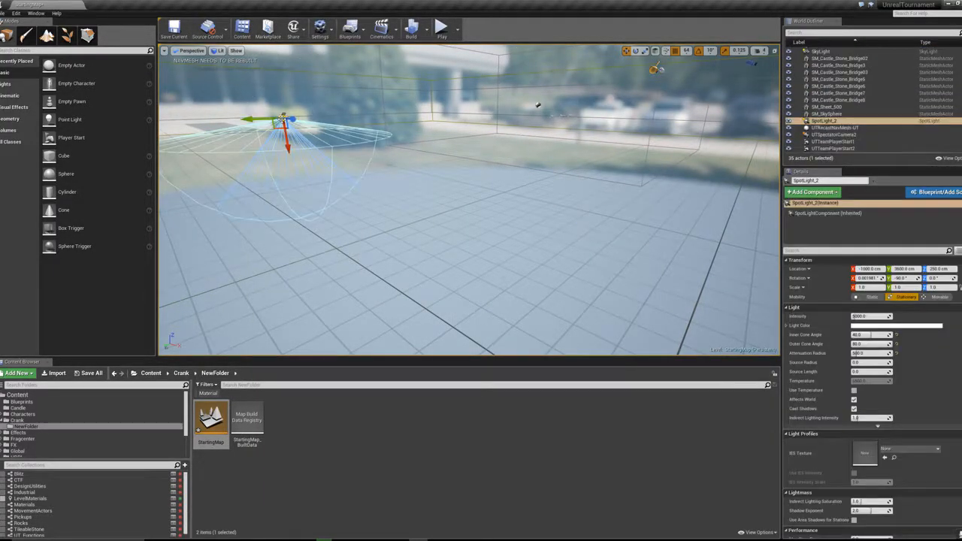
key(Delete)
right_drag(393, 263, 444, 218)
click(408, 242)
key(Delete)
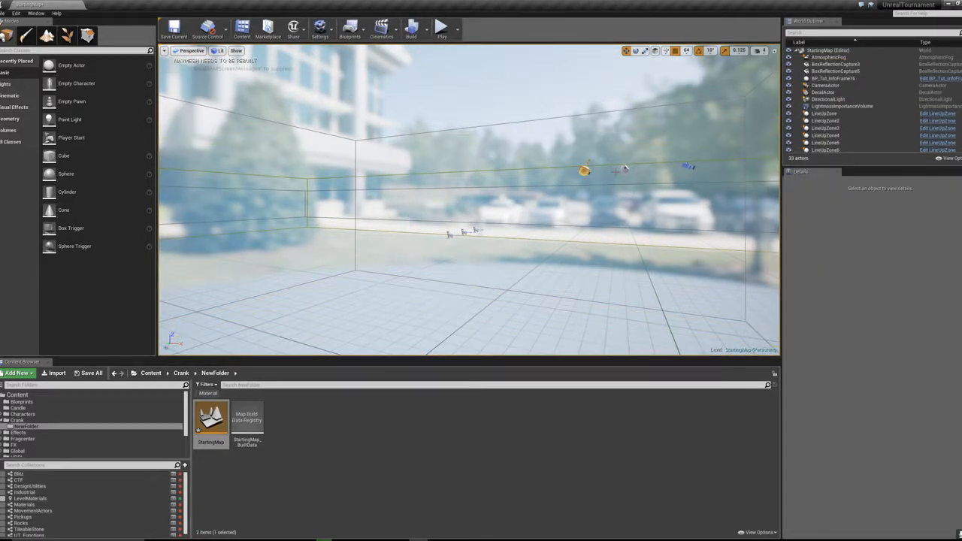
Step: Delete the two loose castle stones and the castle stone blocks lined up in the row
right_drag(603, 190, 519, 225)
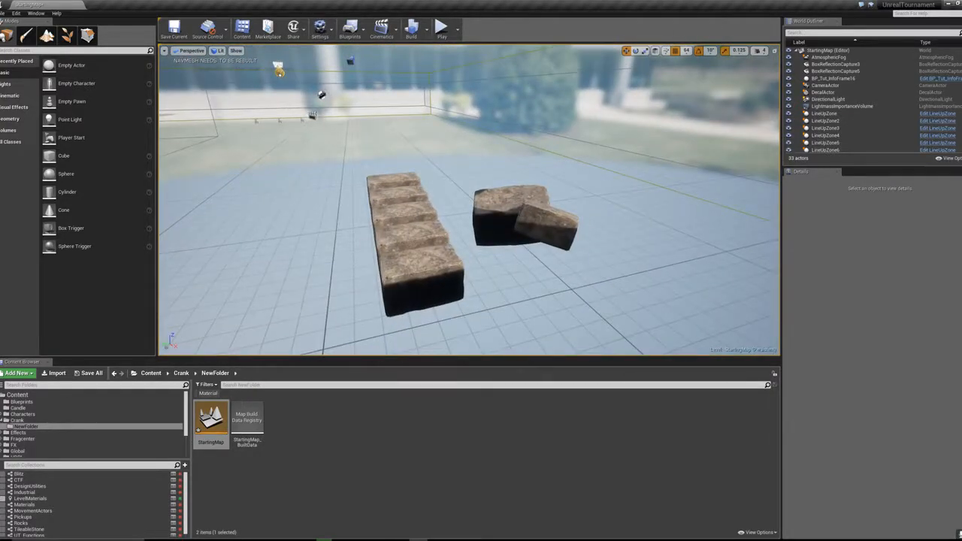
click(502, 215)
key(Delete)
click(536, 225)
key(Delete)
click(439, 263)
key(Delete)
click(422, 233)
key(Delete)
click(412, 210)
key(Delete)
Step: Delete two of the three player starts standing in a line
right_drag(412, 210, 400, 174)
key(w)
right_drag(519, 212, 486, 224)
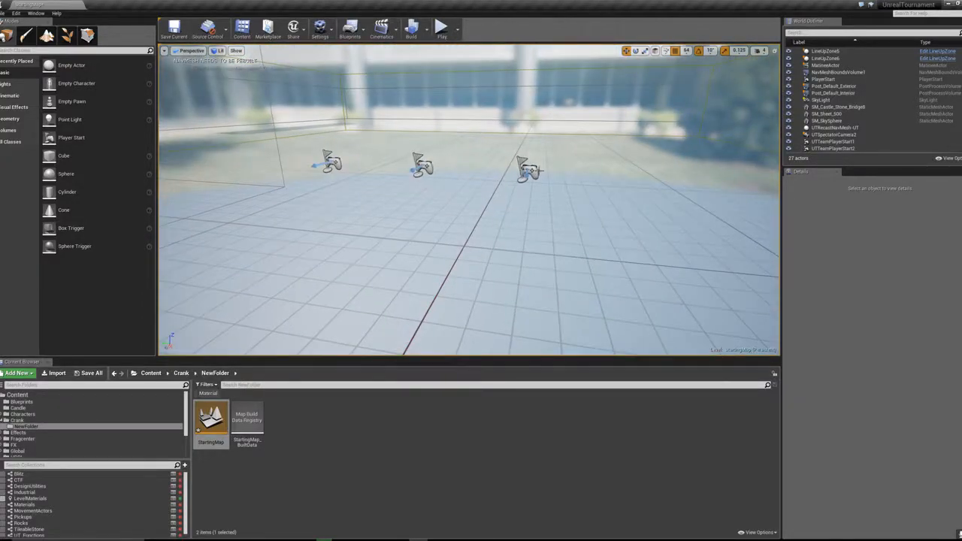
click(421, 165)
key(Delete)
click(330, 162)
key(Delete)
Step: Delete the remaining player start and the SM_SkySphere backdrop
right_drag(512, 180, 560, 143)
click(652, 88)
key(Delete)
right_drag(652, 88, 323, 122)
key(Delete)
Step: Select UTSpectatorCamera2, focus the viewport on it and examine its surroundings
right_drag(487, 206, 711, 149)
click(498, 153)
right_drag(498, 154, 755, 138)
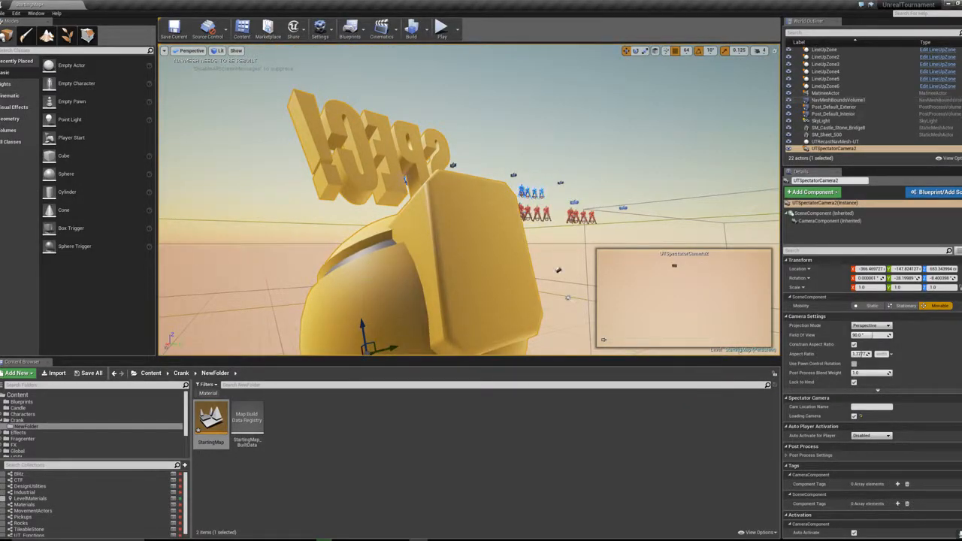
double_click(834, 148)
right_drag(515, 210, 612, 199)
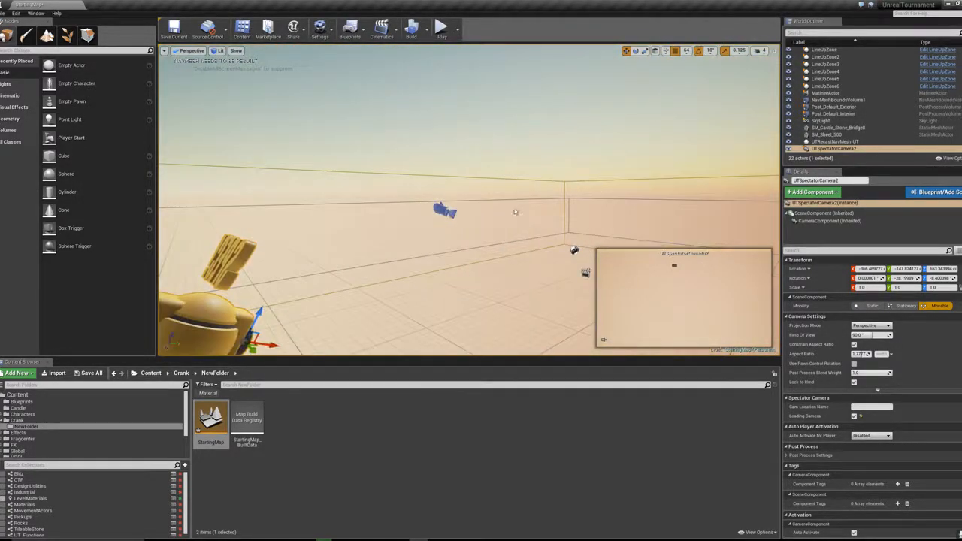
Step: Place an additive Box geometry brush on the empty grid area of the level
right_drag(406, 188, 417, 226)
click(407, 188)
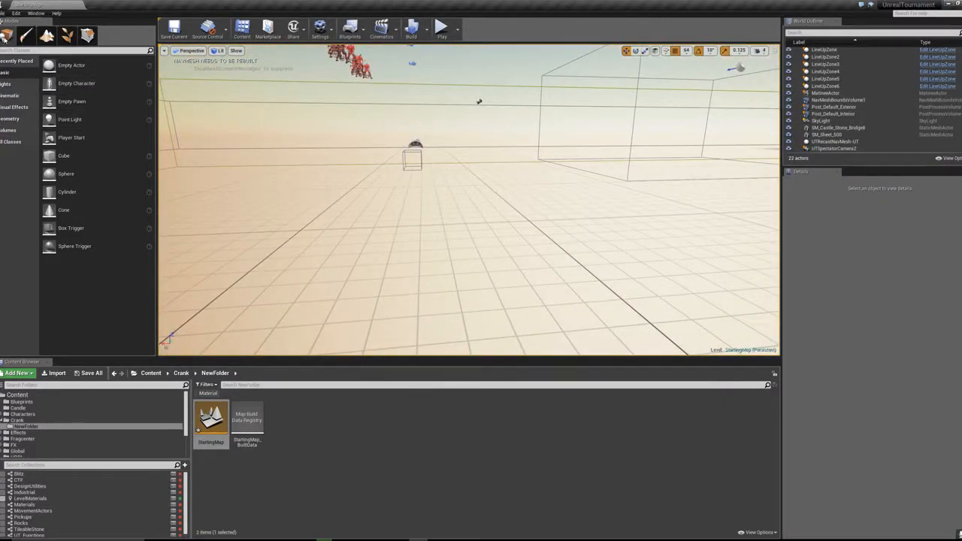
click(23, 120)
mouse_move(60, 65)
mouse_down()
mouse_move(383, 217)
mouse_move(455, 270)
mouse_up()
mouse_move(454, 269)
right_down()
mouse_move(511, 282)
mouse_move(537, 263)
mouse_move(481, 301)
mouse_move(444, 260)
mouse_move(482, 234)
mouse_move(444, 260)
mouse_move(481, 285)
mouse_move(443, 288)
mouse_move(470, 280)
right_up()
Step: Duplicate the box brush and move the copy to X 1344 and Z 64, raised beside the original
key(e)
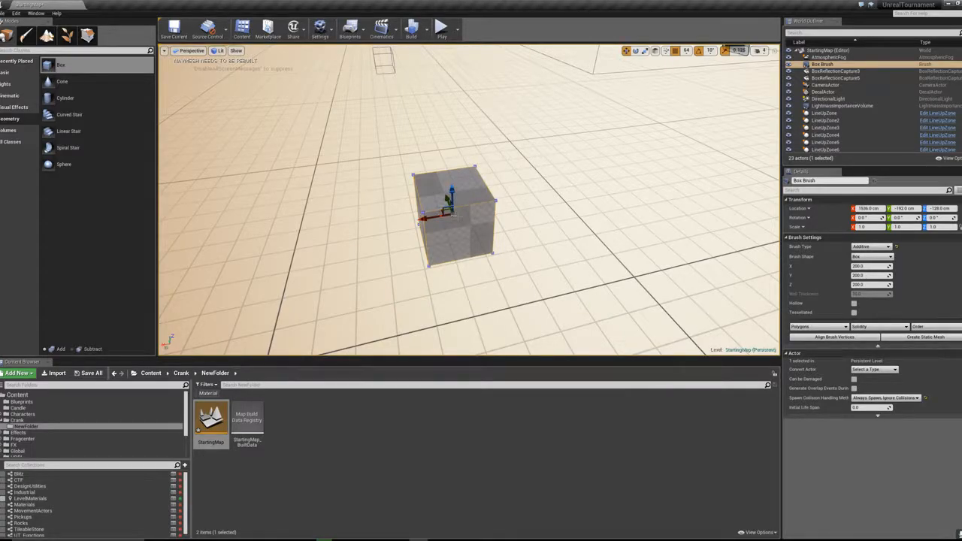
key(ctrl+w)
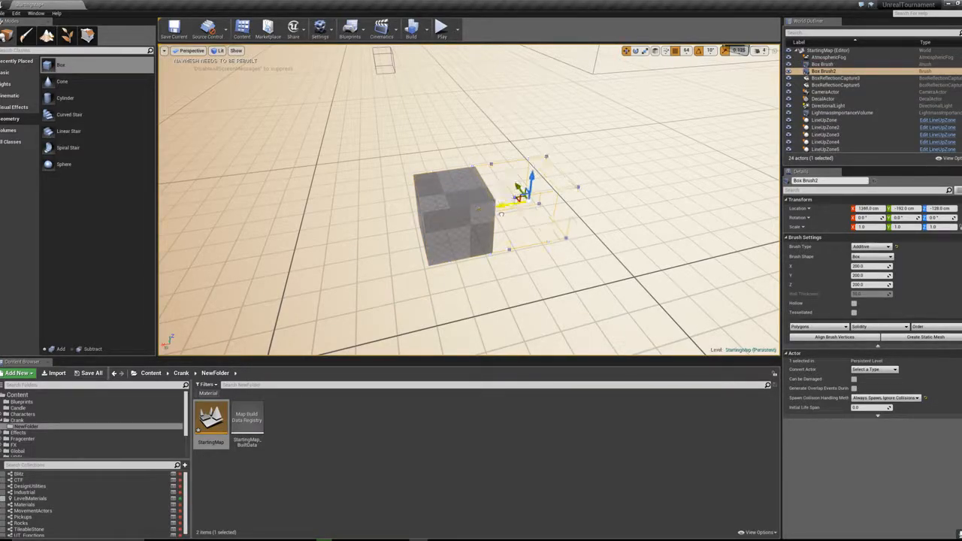
drag(489, 211, 491, 211)
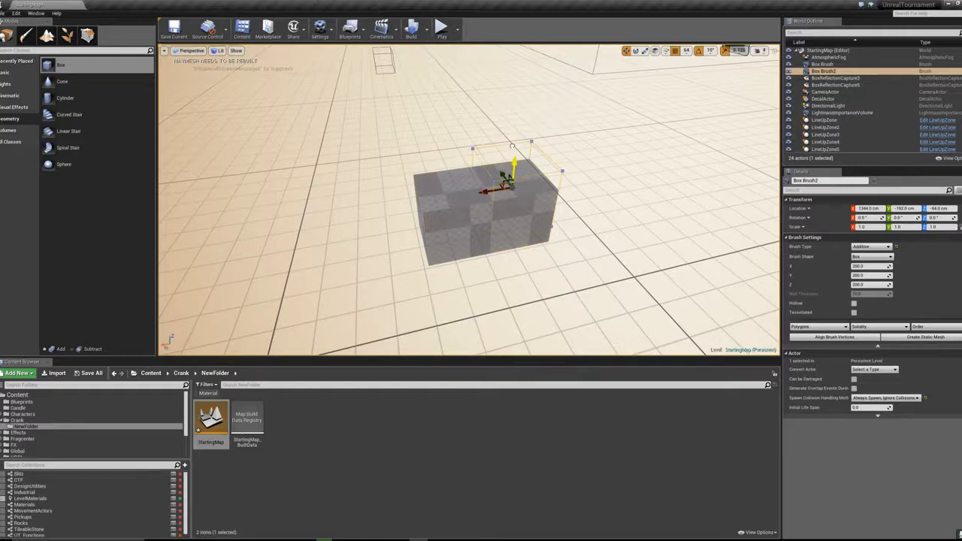
drag(512, 130, 518, 136)
Step: Enter geometry editing and pull a side face of the lower box outward, stretching it into a long slab
click(424, 215)
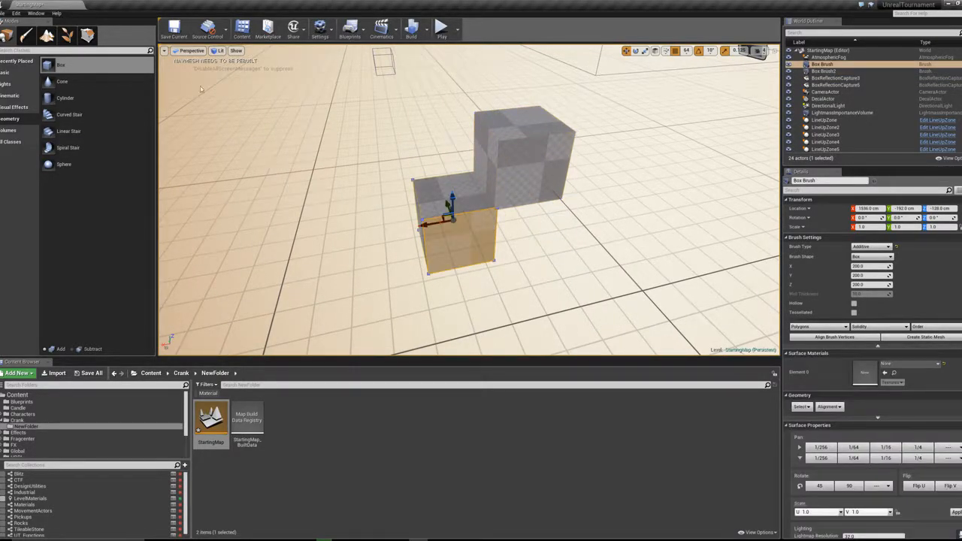
right_drag(442, 237, 594, 248)
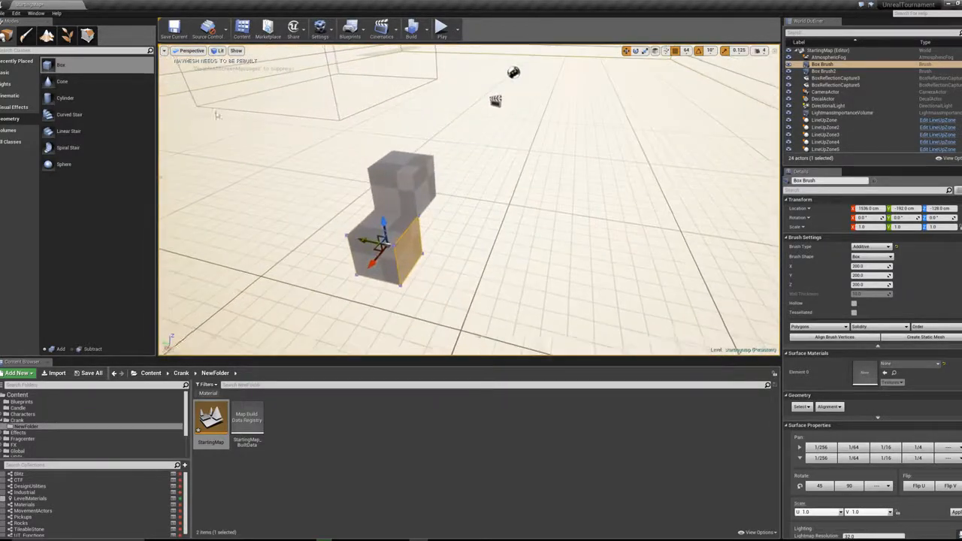
click(88, 35)
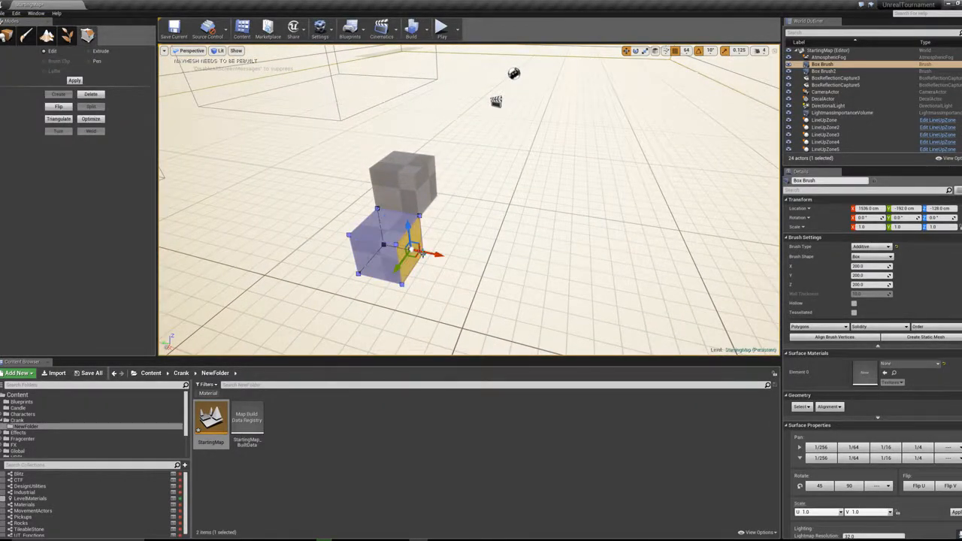
mouse_move(427, 254)
mouse_down()
mouse_move(732, 336)
mouse_move(704, 329)
mouse_up()
click(512, 297)
right_drag(511, 293, 496, 233)
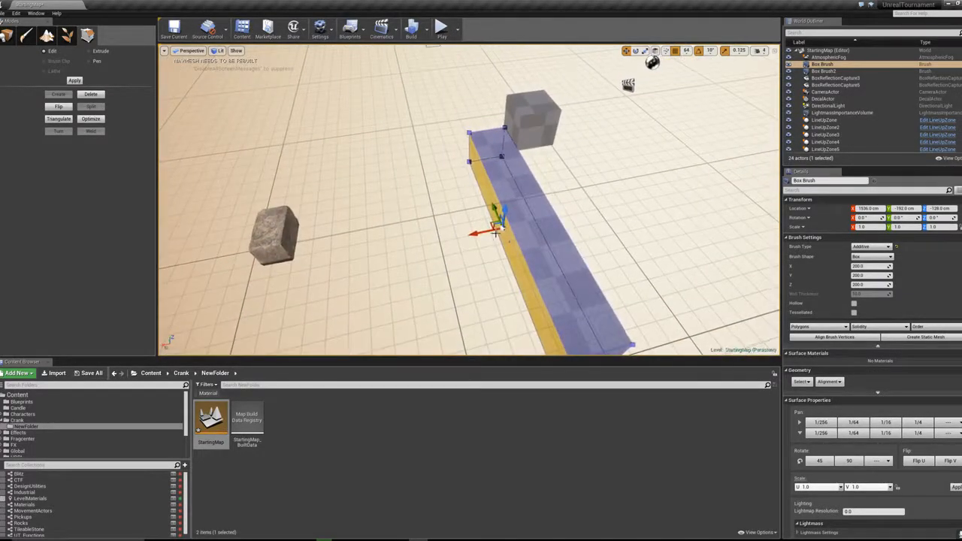
Step: Pull the slab's long side face outward to widen it into a floor
mouse_move(481, 234)
mouse_down()
mouse_move(365, 225)
mouse_move(415, 226)
mouse_up()
click(536, 174)
mouse_move(536, 174)
right_down()
mouse_move(518, 161)
mouse_move(631, 150)
mouse_move(601, 150)
mouse_move(587, 109)
right_up()
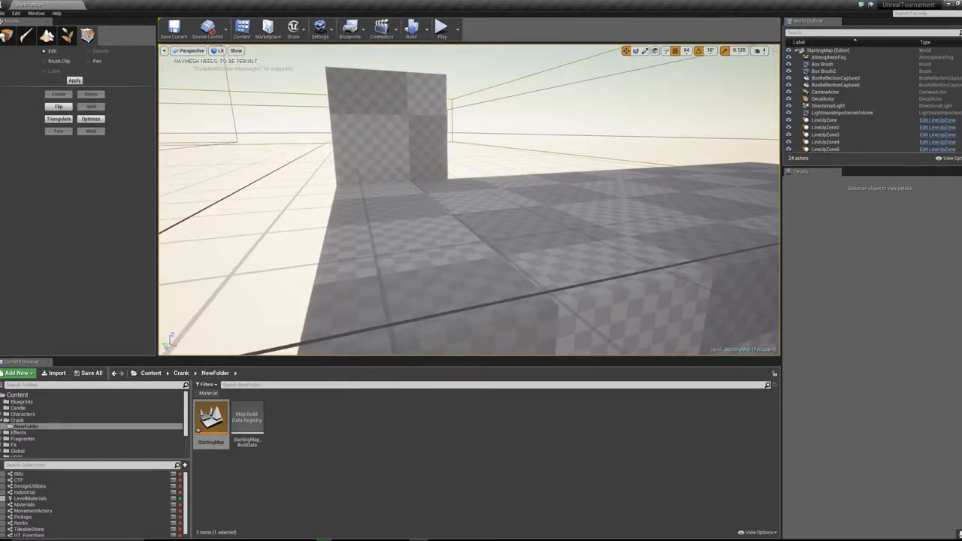
Step: Extend the floor slab far past the raised box by pulling the face nearest to it outward
click(391, 124)
mouse_move(391, 124)
right_down()
mouse_move(481, 128)
mouse_move(331, 150)
mouse_move(354, 154)
right_up()
click(421, 195)
mouse_move(421, 195)
right_down()
mouse_move(481, 264)
mouse_move(421, 248)
mouse_move(414, 237)
right_up()
click(368, 214)
right_drag(368, 214, 399, 150)
mouse_move(365, 187)
right_down()
mouse_move(391, 233)
mouse_move(444, 240)
right_up()
drag(291, 215, 600, 198)
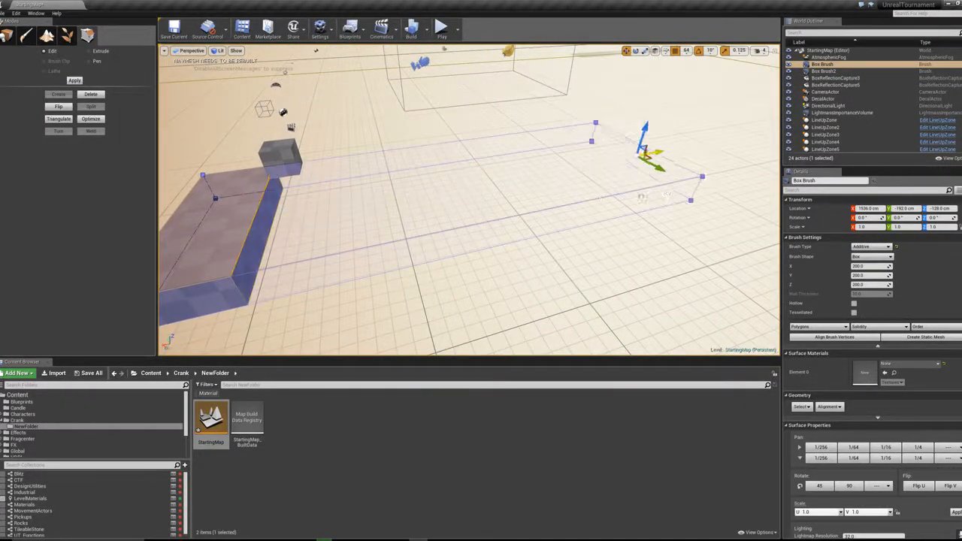
mouse_move(600, 199)
right_down()
mouse_move(549, 241)
mouse_move(686, 220)
right_up()
key(Escape)
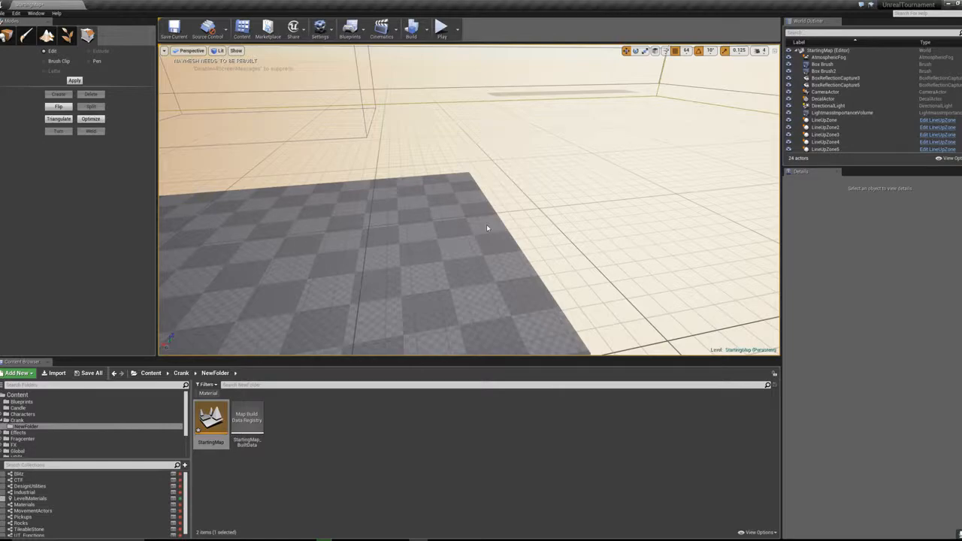
mouse_move(467, 203)
right_down()
mouse_move(496, 199)
mouse_move(481, 207)
right_up()
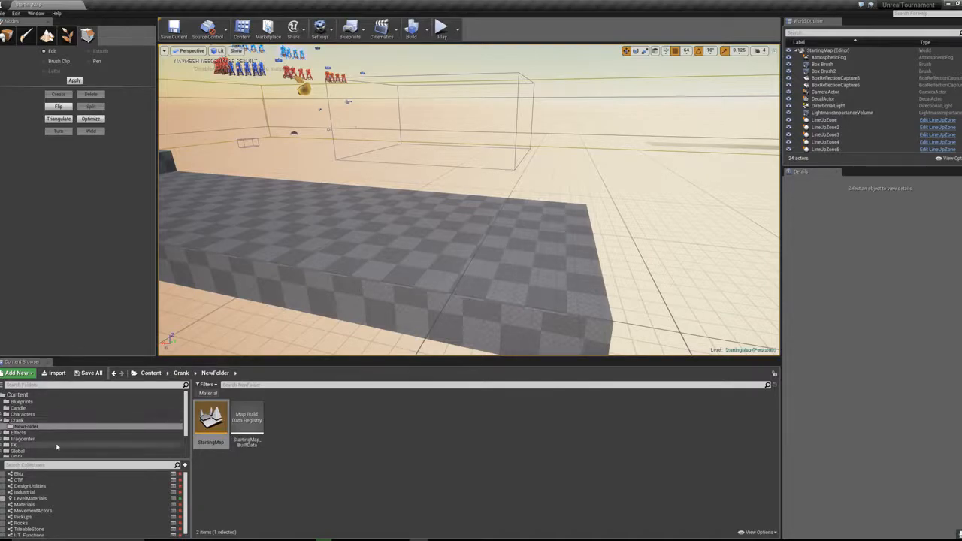
Step: Open the LevelMaterials collection and apply Blank_concrete to the floor slab and the raised box
click(30, 498)
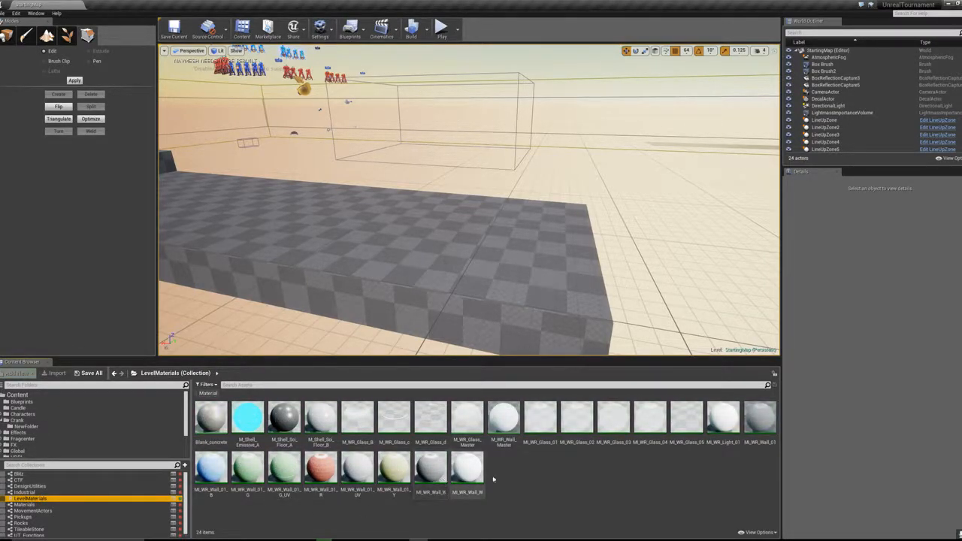
mouse_move(469, 199)
right_down()
mouse_move(451, 203)
mouse_move(459, 194)
mouse_move(467, 202)
mouse_move(475, 325)
right_up()
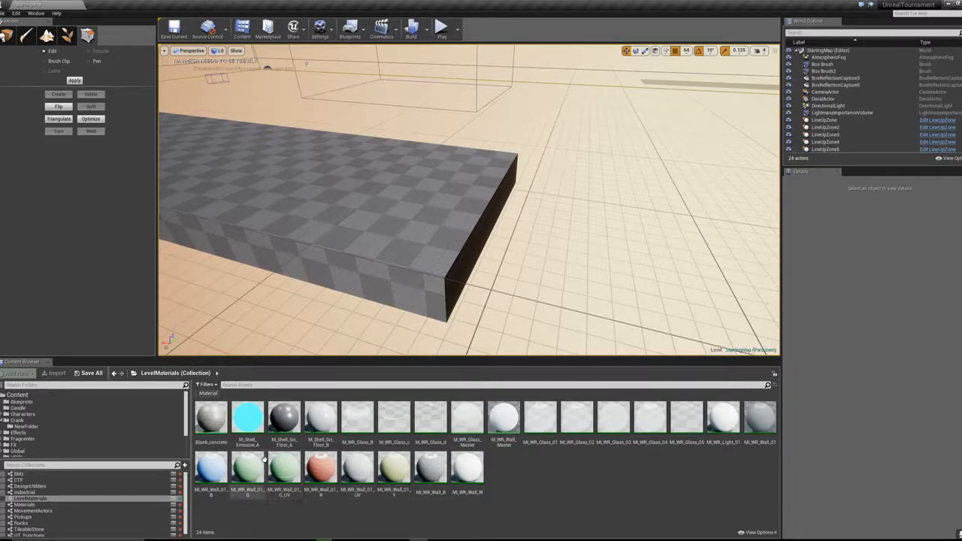
drag(211, 419, 340, 219)
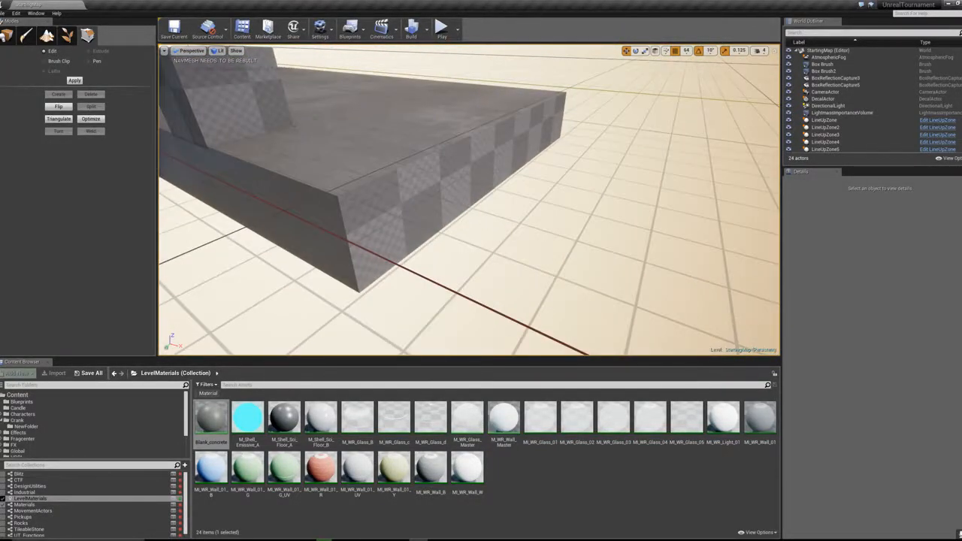
mouse_move(505, 158)
right_down()
mouse_move(458, 192)
mouse_move(519, 188)
mouse_move(473, 113)
mouse_move(489, 199)
mouse_move(462, 181)
mouse_move(447, 192)
mouse_move(519, 169)
mouse_move(376, 188)
mouse_move(361, 128)
mouse_move(365, 218)
mouse_move(421, 188)
mouse_move(376, 185)
mouse_move(369, 199)
mouse_move(387, 200)
right_up()
click(504, 234)
mouse_move(504, 234)
right_down()
mouse_move(533, 229)
mouse_move(474, 252)
mouse_move(429, 248)
right_up()
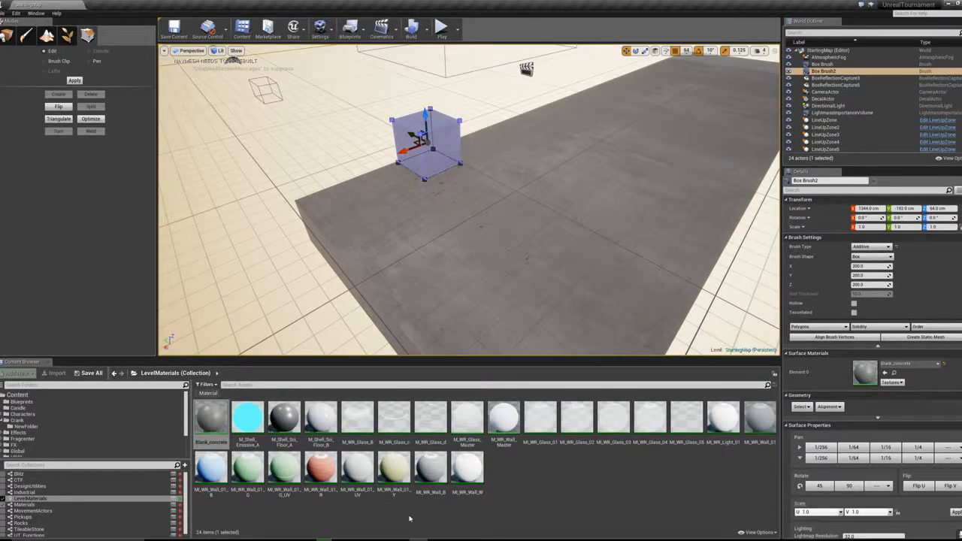
Step: Examine where the concrete box meets the floor slab, checking how far it is sunk into the surface
mouse_move(391, 225)
right_down()
mouse_move(496, 191)
mouse_move(391, 188)
mouse_move(391, 218)
mouse_move(267, 207)
right_up()
key(Escape)
click(515, 233)
right_drag(515, 233, 571, 259)
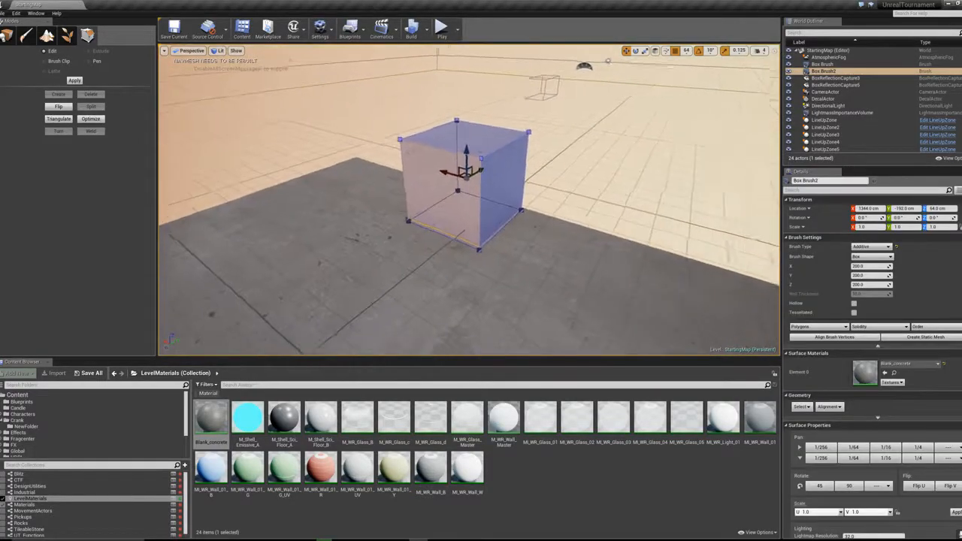
right_drag(466, 226, 519, 226)
right_drag(421, 203, 383, 203)
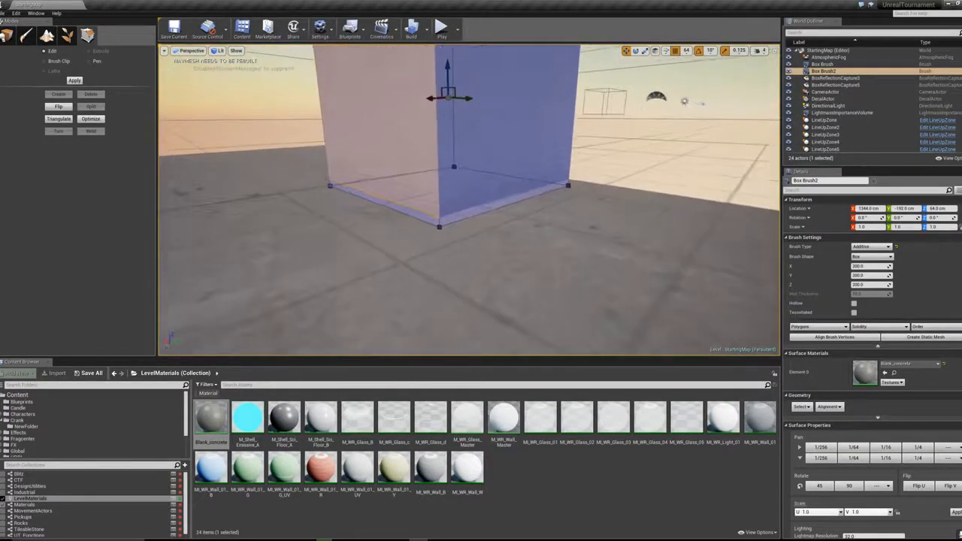
key(f)
click(848, 339)
click(650, 284)
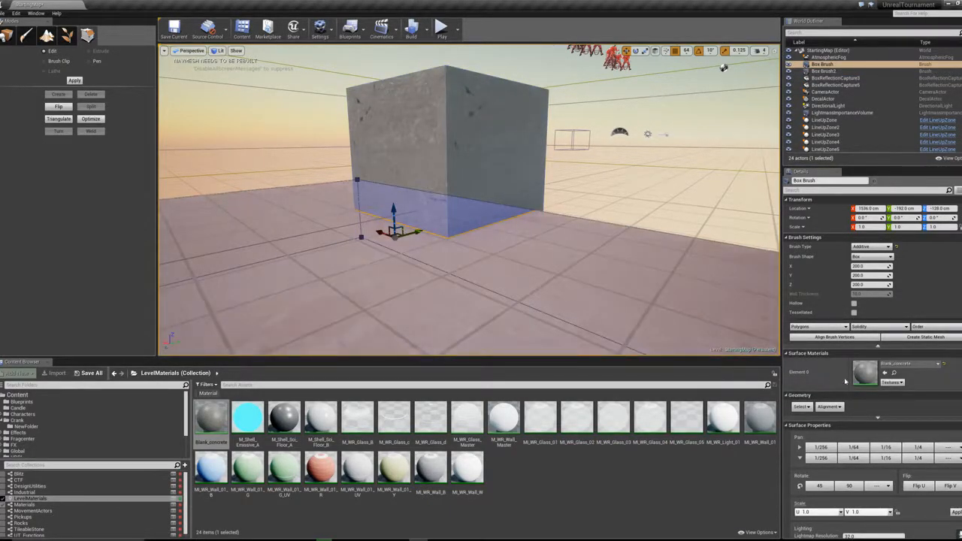
click(628, 231)
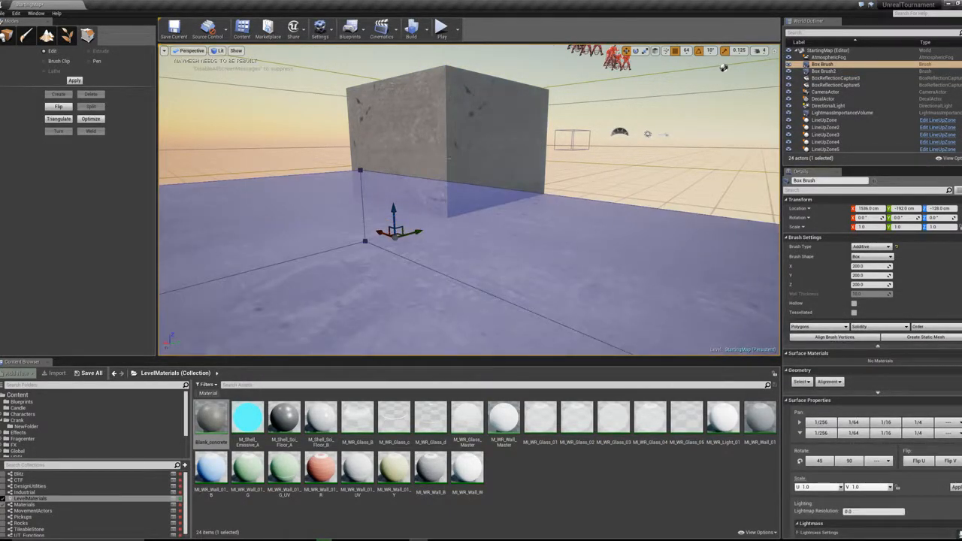
Step: Raise the concrete box on the floor slab to Z 128
click(499, 90)
key(f)
drag(496, 73, 496, 33)
key(Escape)
mouse_move(497, 143)
right_down()
mouse_move(489, 82)
mouse_move(481, 240)
mouse_move(500, 188)
mouse_move(447, 233)
mouse_move(410, 239)
mouse_move(508, 232)
right_up()
Step: Move the concrete box beside the floor slab's long edge, to X 1792 and Y 64
click(482, 245)
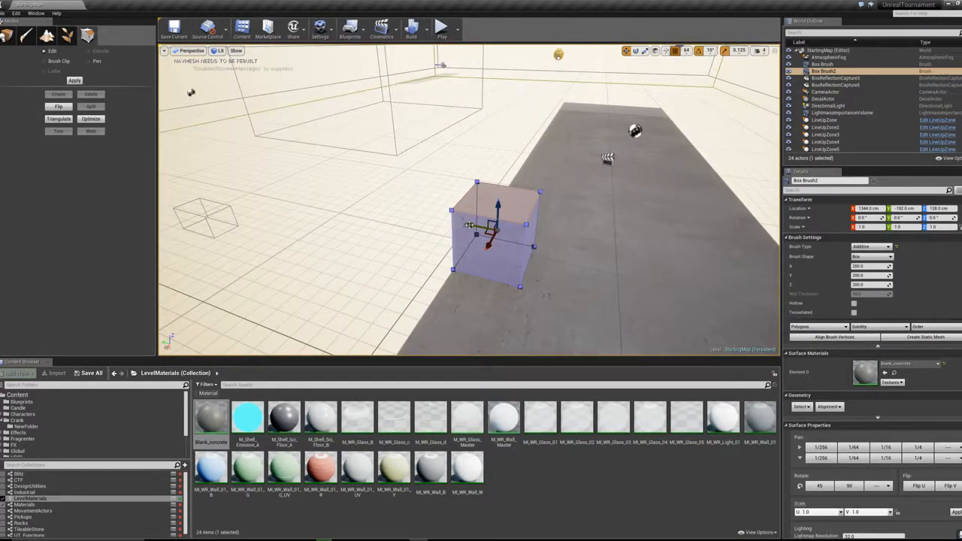
click(411, 207)
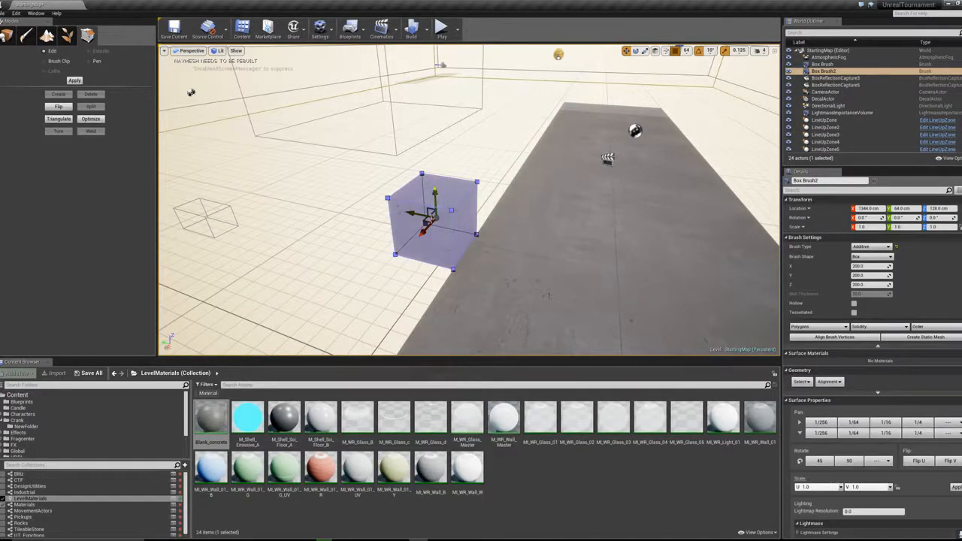
drag(423, 231, 379, 280)
drag(323, 313, 323, 313)
mouse_move(457, 233)
right_down()
mouse_move(410, 259)
mouse_move(361, 252)
right_up()
click(456, 233)
mouse_move(456, 233)
right_down()
mouse_move(541, 196)
mouse_move(459, 199)
mouse_move(534, 222)
mouse_move(573, 257)
right_up()
click(418, 203)
right_drag(418, 203, 657, 215)
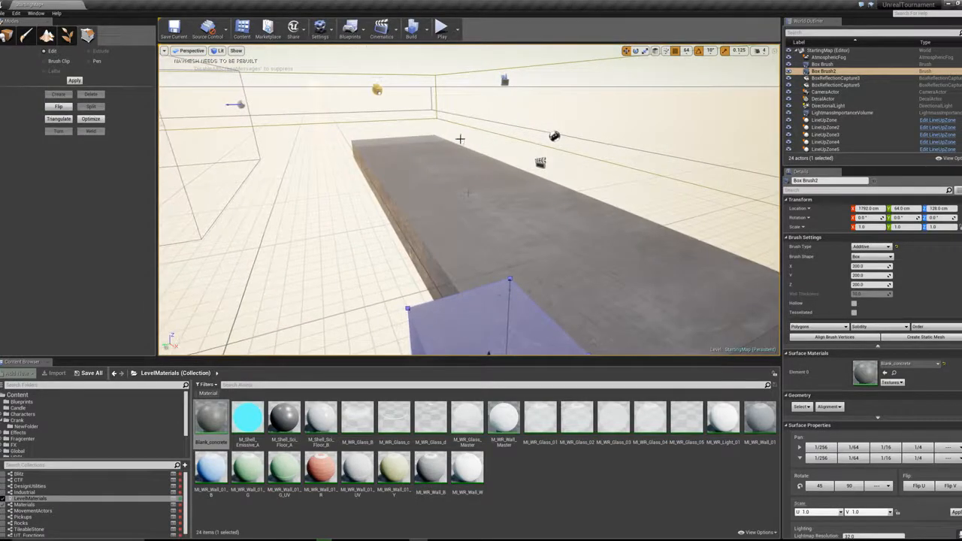
Step: Duplicate the floor slab and move the copy parallel to the original, to Y 1280
click(406, 171)
right_drag(406, 171, 415, 174)
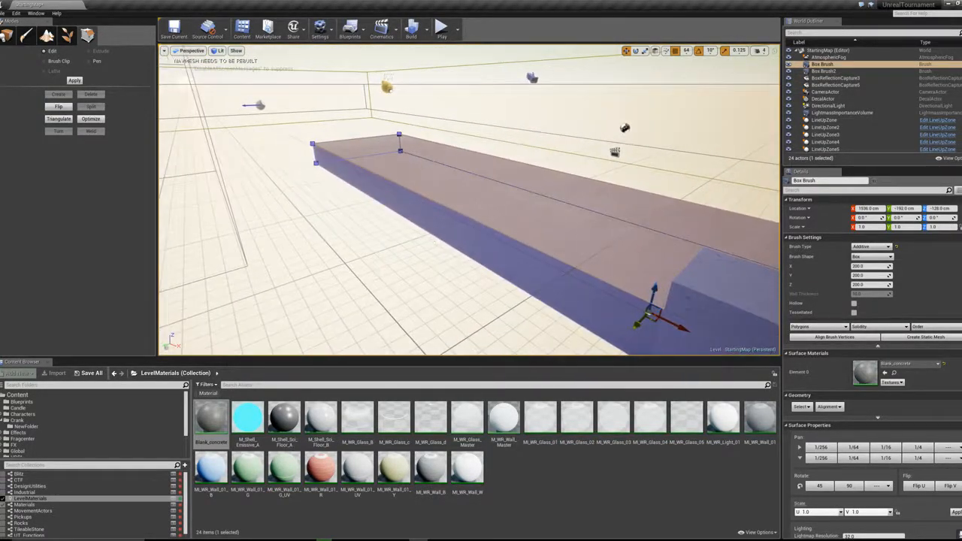
mouse_move(497, 247)
right_down()
mouse_move(526, 259)
mouse_move(508, 235)
mouse_move(506, 259)
right_up()
key(Escape)
click(522, 225)
right_drag(522, 224, 498, 216)
alt+drag(549, 289, 402, 303)
mouse_move(402, 303)
right_down()
mouse_move(300, 299)
mouse_move(406, 304)
mouse_move(376, 305)
mouse_move(349, 369)
right_up()
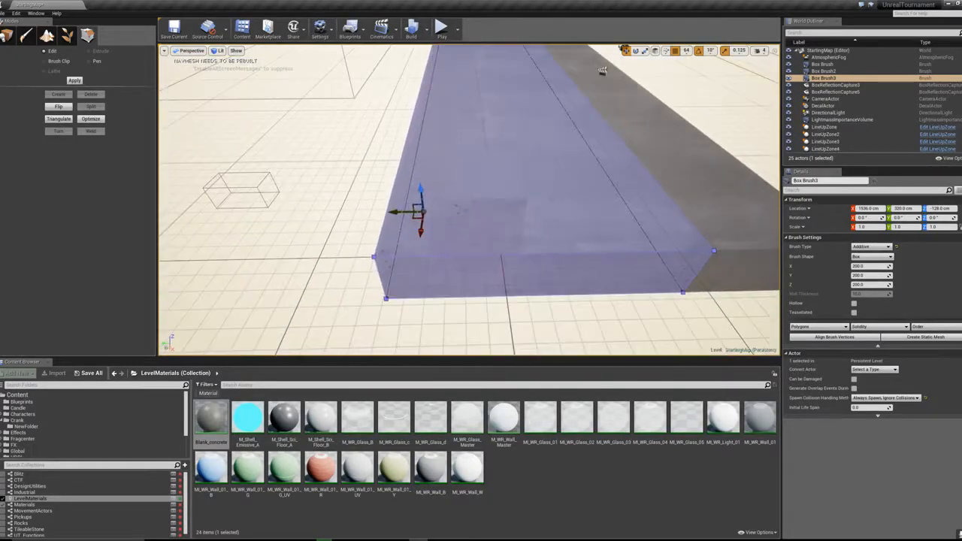
mouse_move(402, 212)
mouse_down()
mouse_move(144, 215)
mouse_move(193, 217)
mouse_up()
key(Escape)
Step: Narrow the copied slab by pulling its inner side face away from the original slab
mouse_move(209, 212)
right_down()
mouse_move(213, 173)
mouse_move(213, 189)
right_up()
key(d)
scroll(500, 175, down, 8)
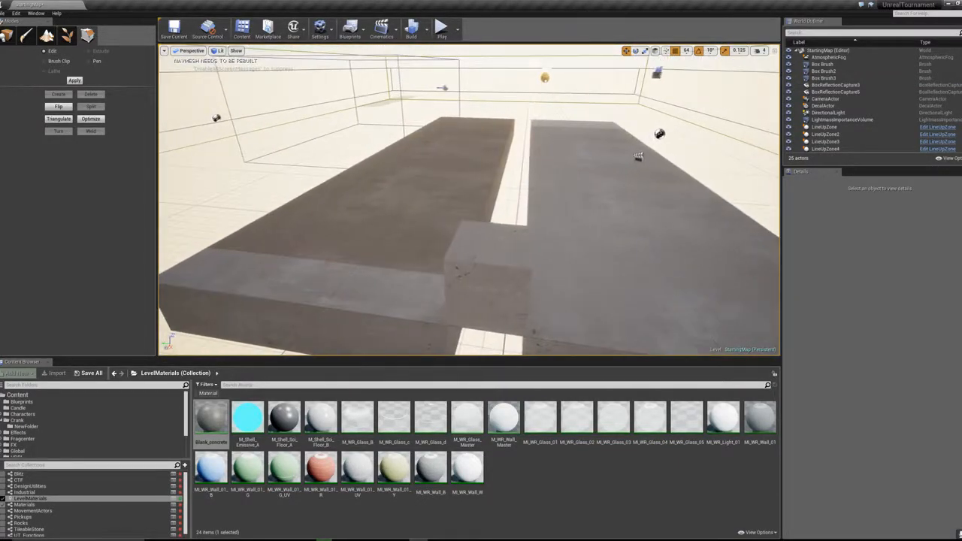
click(500, 175)
drag(531, 167, 508, 147)
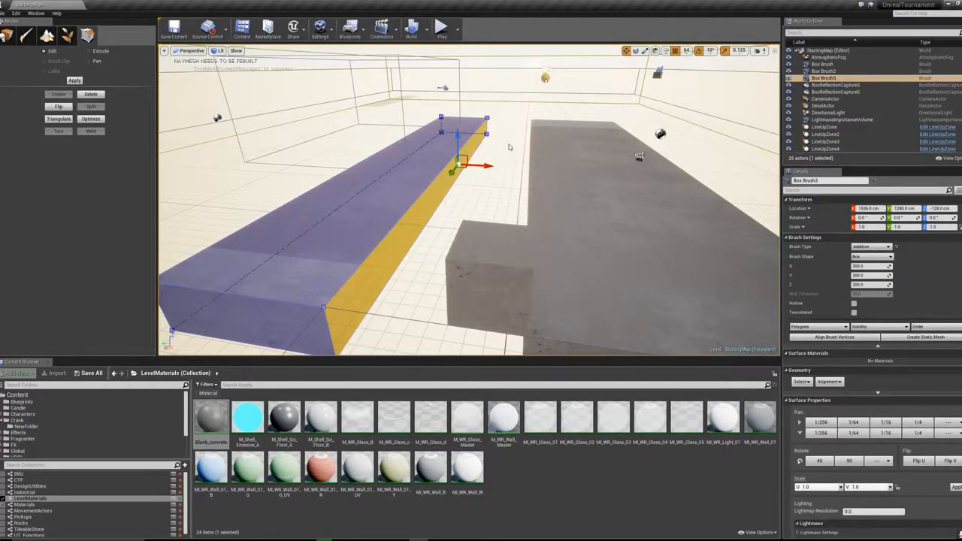
Step: Delete the original wide floor slab, keeping the narrowed copy and the box
click(553, 179)
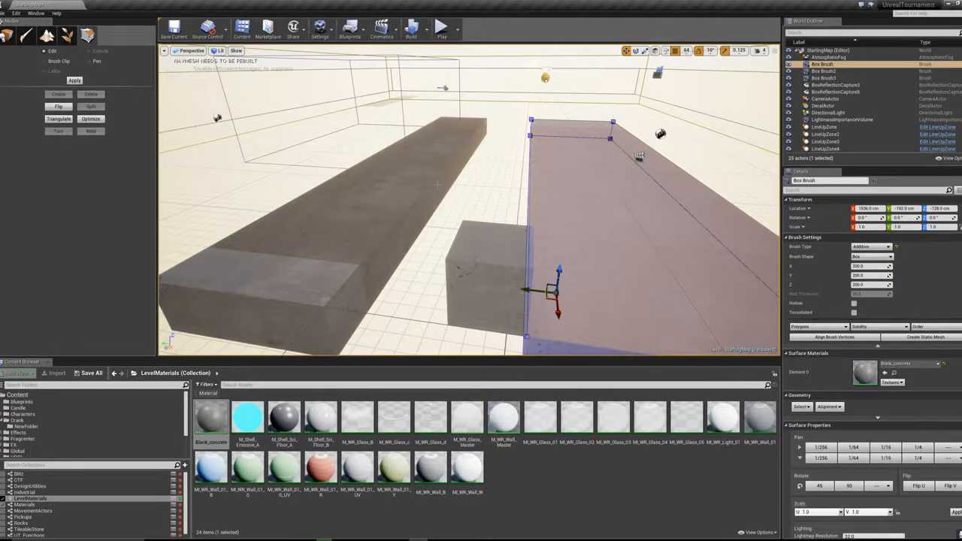
click(438, 184)
key(ctrl+z)
key(Delete)
click(405, 189)
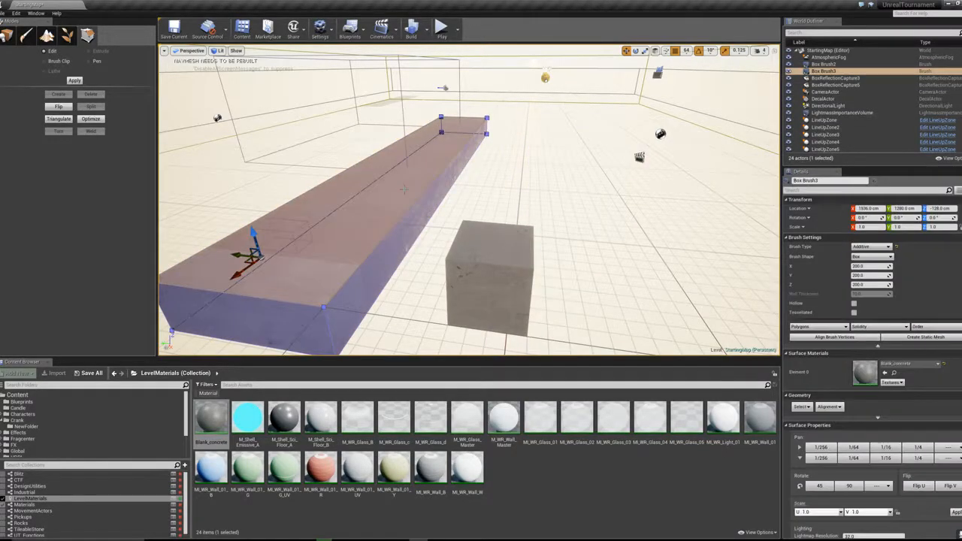
Step: Stretch the concrete box sideways by pulling its side face until it meets the remaining slab's edge
click(545, 306)
click(502, 284)
mouse_move(502, 284)
right_down()
mouse_move(511, 309)
mouse_move(481, 304)
right_up()
click(553, 231)
click(554, 224)
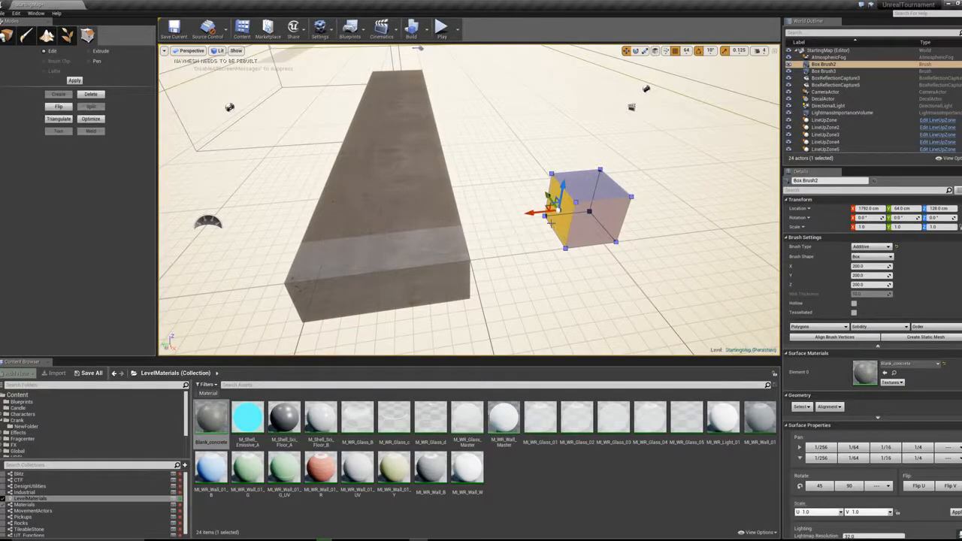
mouse_move(531, 212)
alt+mouse_down()
mouse_move(253, 242)
mouse_move(436, 227)
alt+mouse_up()
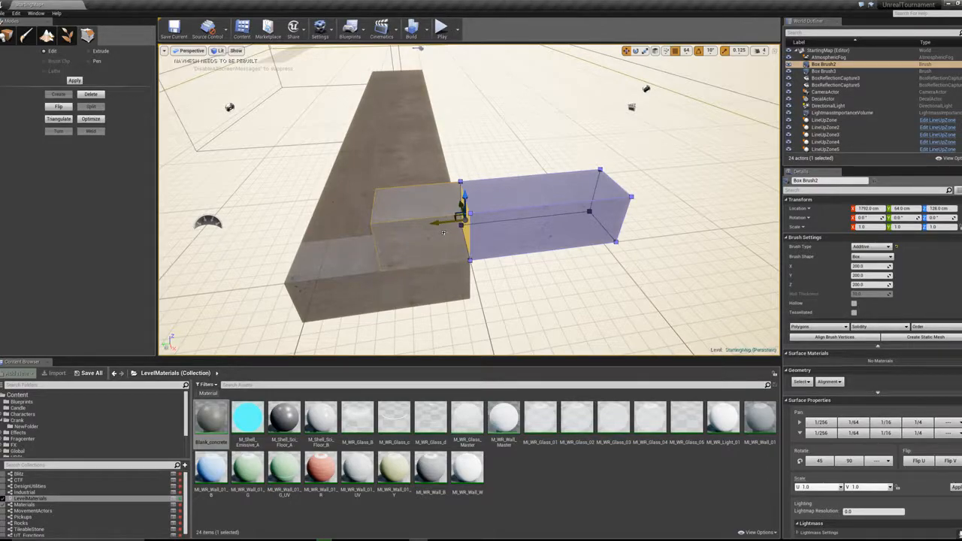
key(Escape)
Step: Duplicate the long slab and move the copy to the opposite end of the stretched box
click(411, 202)
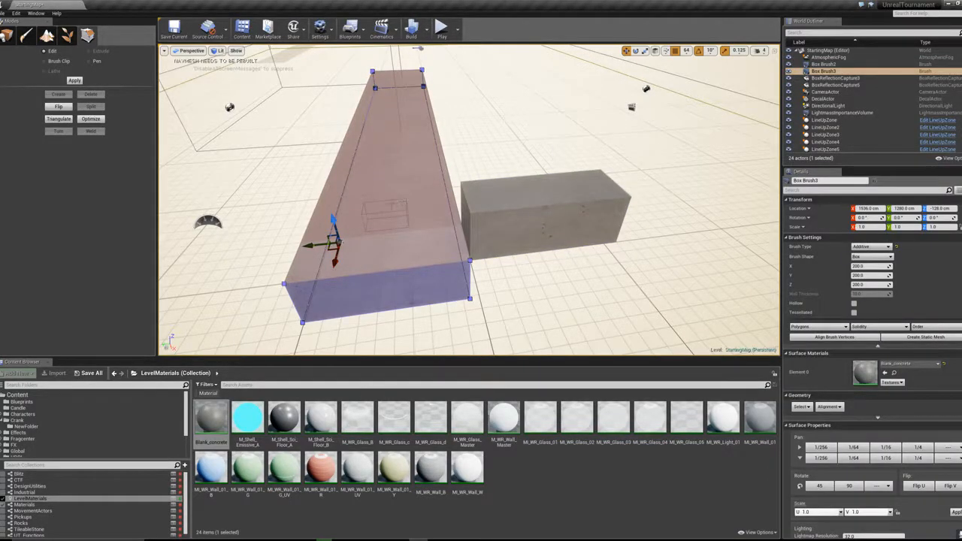
key(ctrl+w)
mouse_move(320, 245)
mouse_down()
mouse_move(536, 252)
mouse_move(558, 265)
mouse_up()
key(Escape)
Step: Pull the bottom face of the box joining the two slabs down to fill the gap beneath it
click(570, 205)
mouse_move(570, 205)
right_down()
mouse_move(606, 180)
mouse_move(549, 244)
mouse_move(575, 199)
mouse_move(545, 229)
mouse_move(534, 255)
right_up()
key(Escape)
right_drag(481, 203, 470, 143)
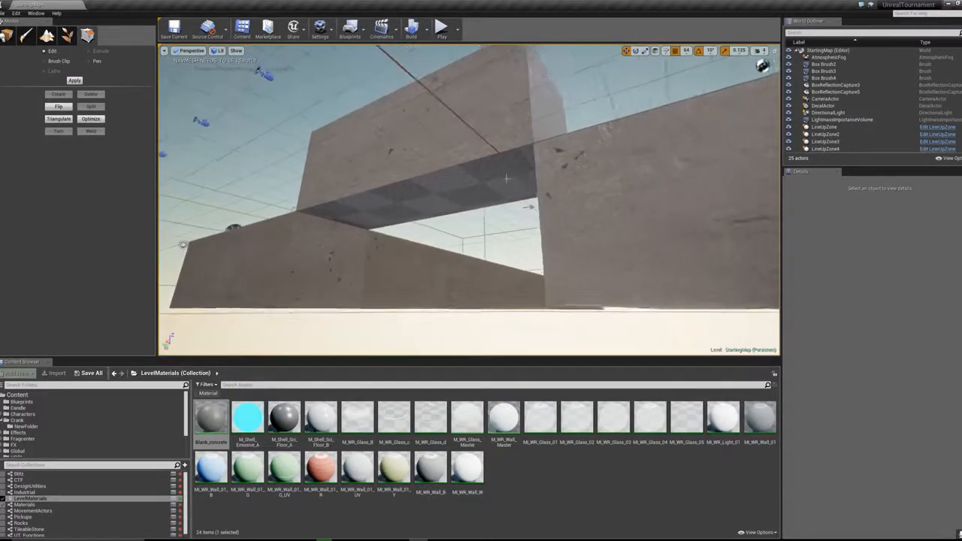
click(459, 197)
click(458, 197)
mouse_move(458, 197)
right_down()
mouse_move(466, 233)
mouse_move(443, 215)
right_up()
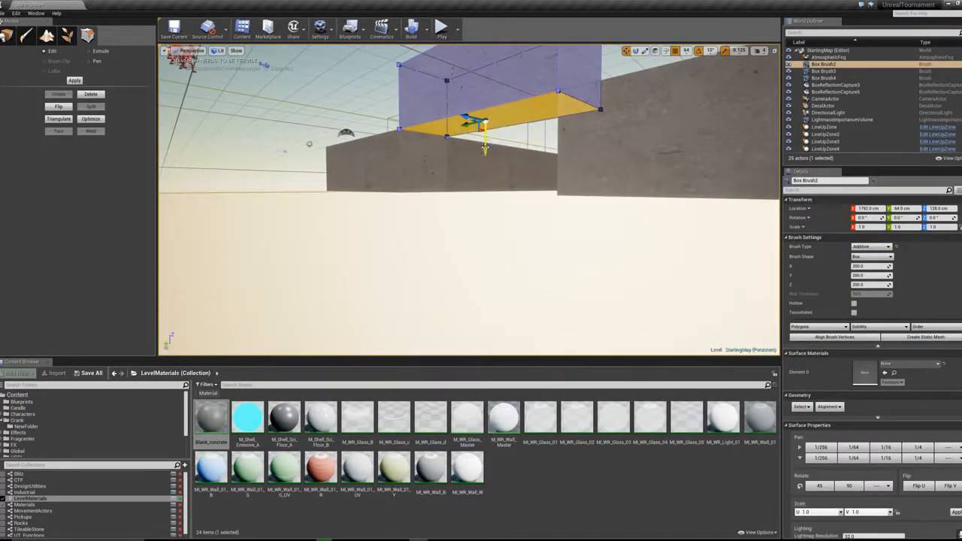
mouse_move(485, 148)
mouse_down()
mouse_move(488, 207)
mouse_move(501, 221)
mouse_move(515, 299)
mouse_up()
key(Escape)
Step: Duplicate the tall box joining the two long slabs and move the copy to the slabs' opposite end
mouse_move(515, 300)
right_down()
mouse_move(572, 226)
mouse_move(527, 330)
mouse_move(582, 256)
mouse_move(579, 215)
right_up()
click(572, 196)
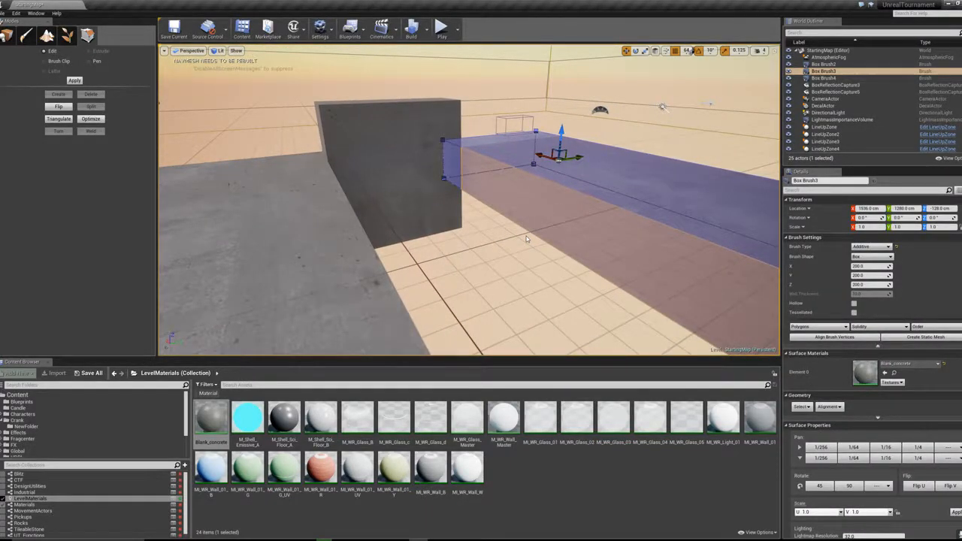
mouse_move(526, 238)
right_down()
mouse_move(473, 218)
mouse_move(455, 230)
right_up()
click(670, 198)
mouse_move(670, 198)
right_down()
mouse_move(628, 184)
mouse_move(658, 181)
mouse_move(699, 199)
right_up()
key(ctrl+w)
drag(653, 114, 330, 145)
right_drag(329, 146, 252, 133)
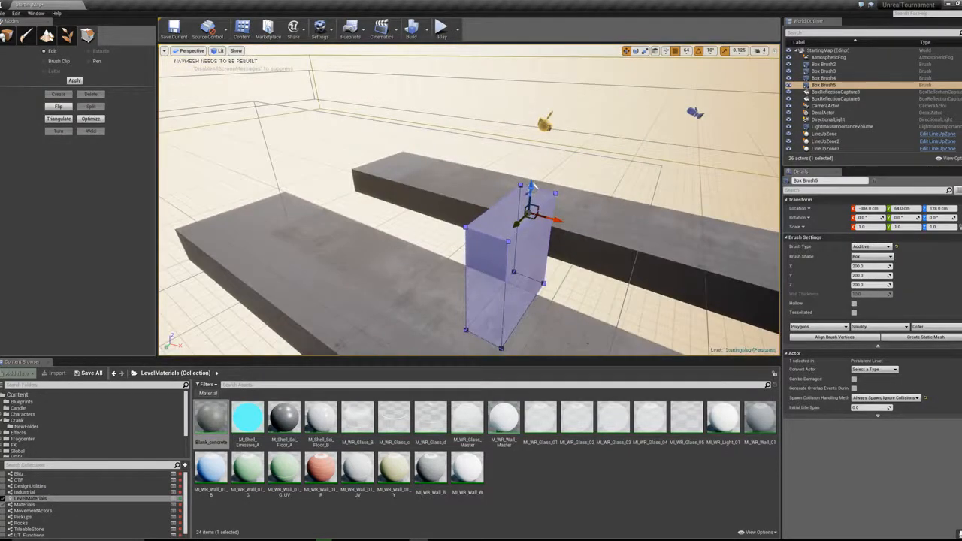
mouse_move(556, 220)
mouse_down()
mouse_move(410, 164)
mouse_move(360, 166)
mouse_up()
key(Escape)
right_drag(361, 167, 364, 165)
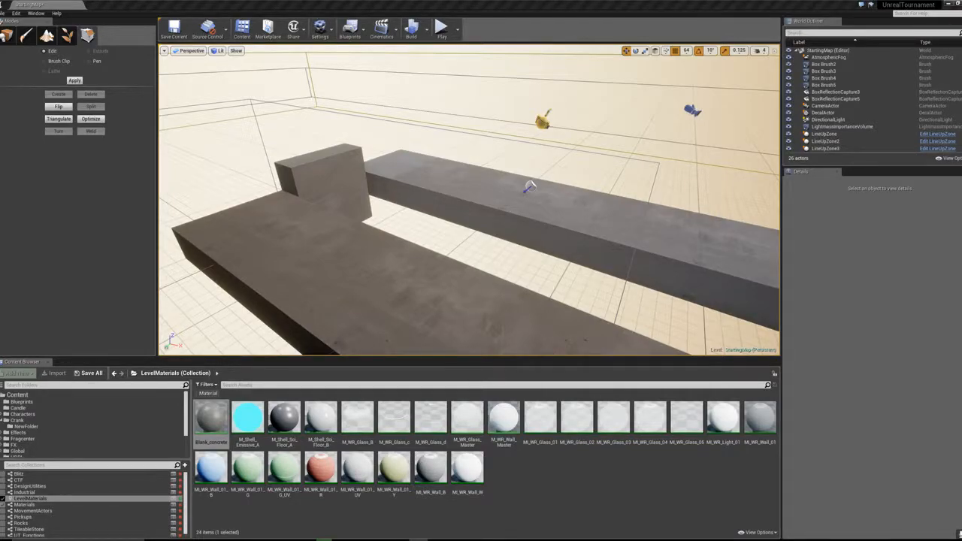
Step: Examine the two long slabs, the end boxes and the gap between them from several viewpoints
right_drag(469, 200, 361, 256)
right_drag(476, 180, 377, 149)
click(517, 168)
right_drag(517, 168, 588, 178)
right_drag(517, 168, 700, 180)
right_drag(430, 140, 417, 175)
click(458, 113)
mouse_move(458, 113)
right_down()
mouse_move(410, 135)
mouse_move(427, 138)
right_up()
key(Escape)
right_drag(517, 197, 480, 179)
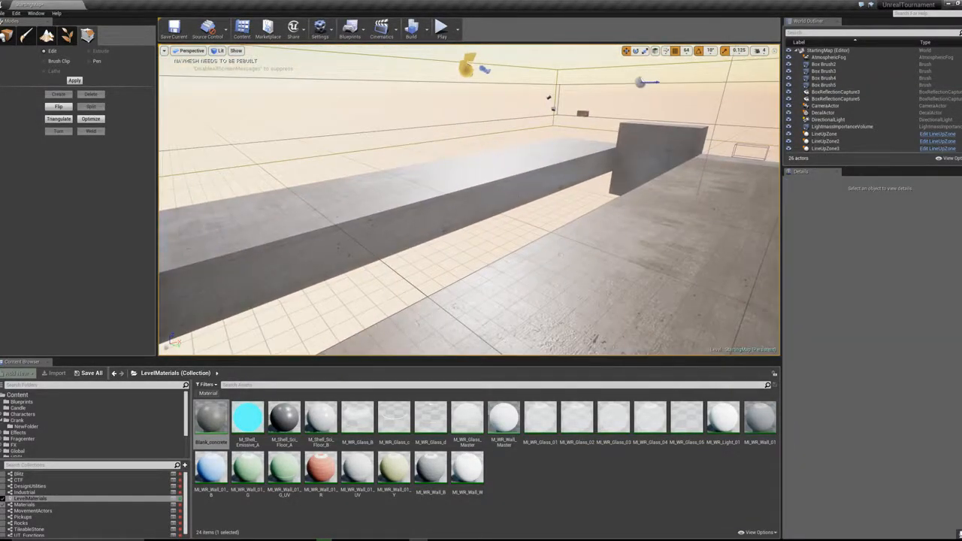
click(482, 200)
ctrl+click(556, 256)
right_drag(557, 256, 603, 264)
key(ctrl+w)
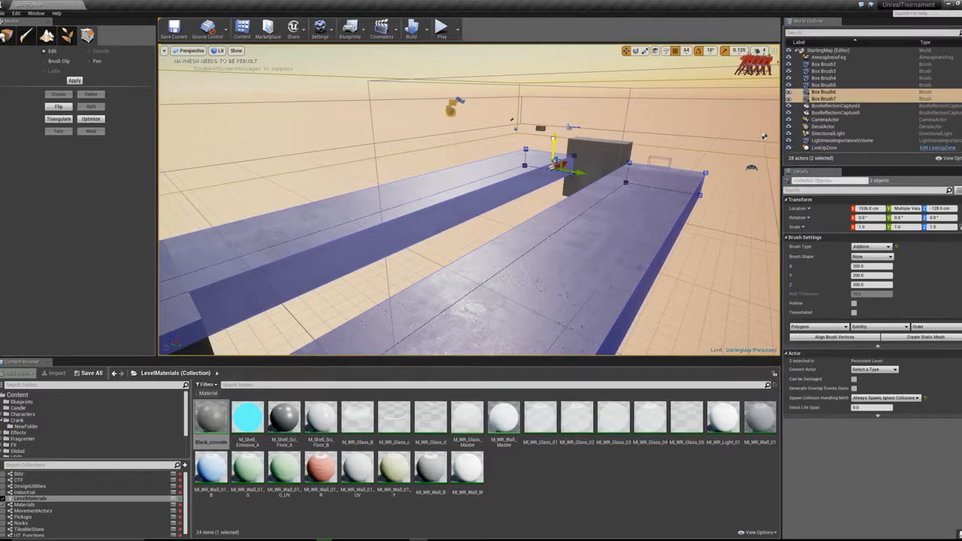
key(Delete)
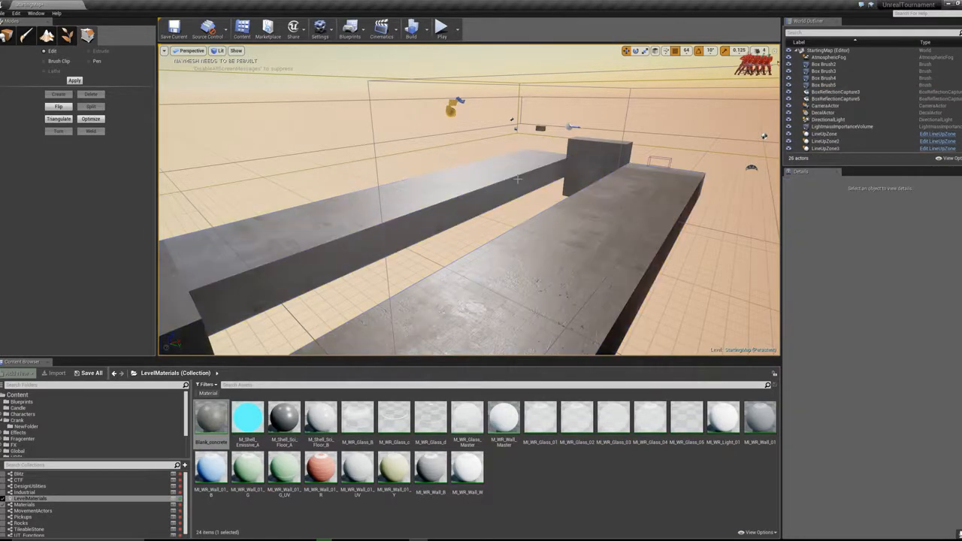
Step: Duplicate one long slab and move the copy into the gap between the two slabs, at Y 576 cm
click(518, 177)
key(ctrl+w)
drag(578, 174, 649, 190)
right_drag(647, 190, 726, 227)
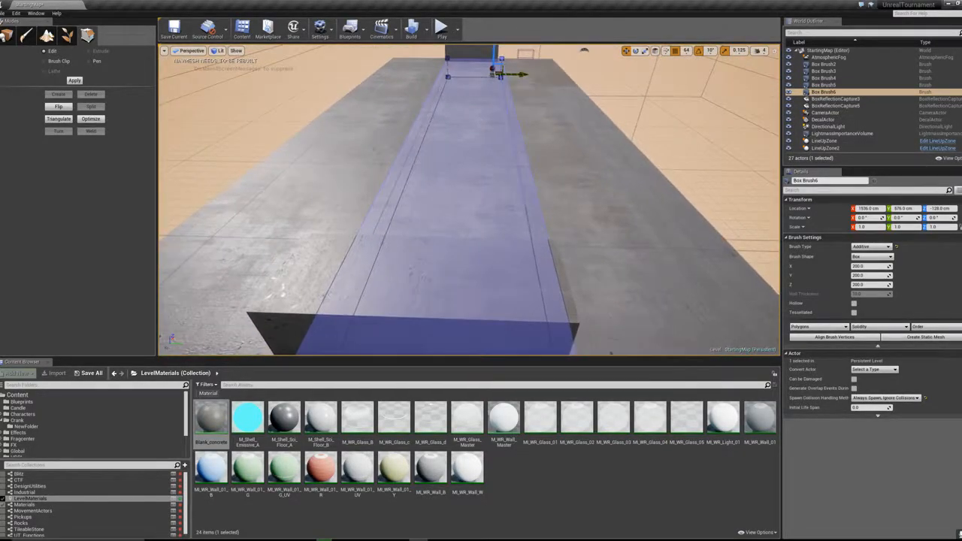
Step: Adjust the middle slab's side face against the neighbouring slab and lower the middle slab to Z -640 cm
mouse_move(515, 162)
right_down()
mouse_move(526, 161)
mouse_move(508, 126)
mouse_move(442, 152)
mouse_move(436, 210)
right_up()
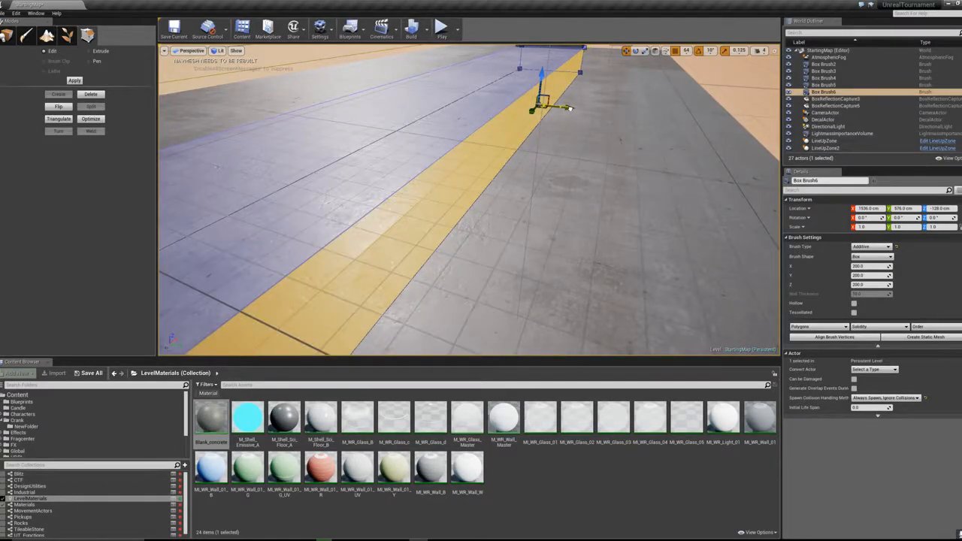
click(569, 108)
right_drag(569, 108, 552, 131)
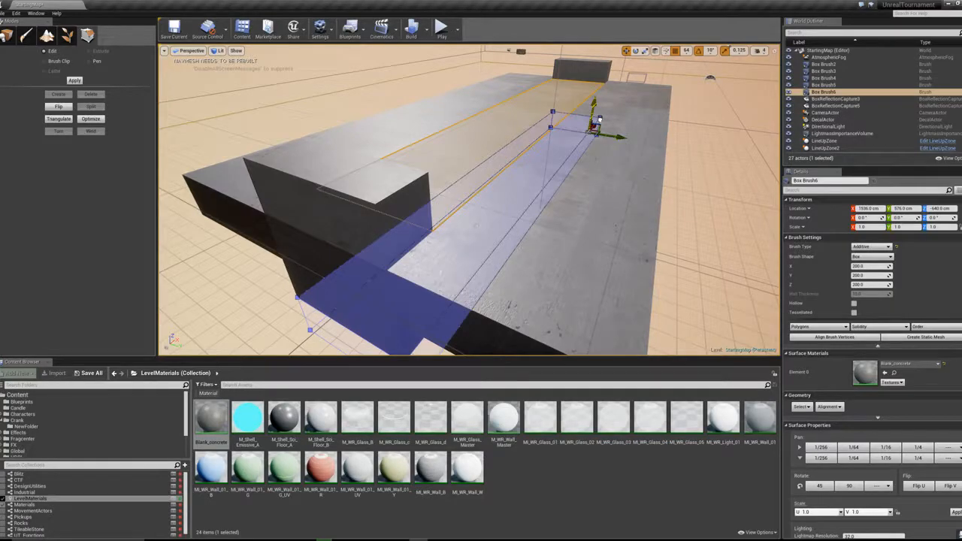
key(Escape)
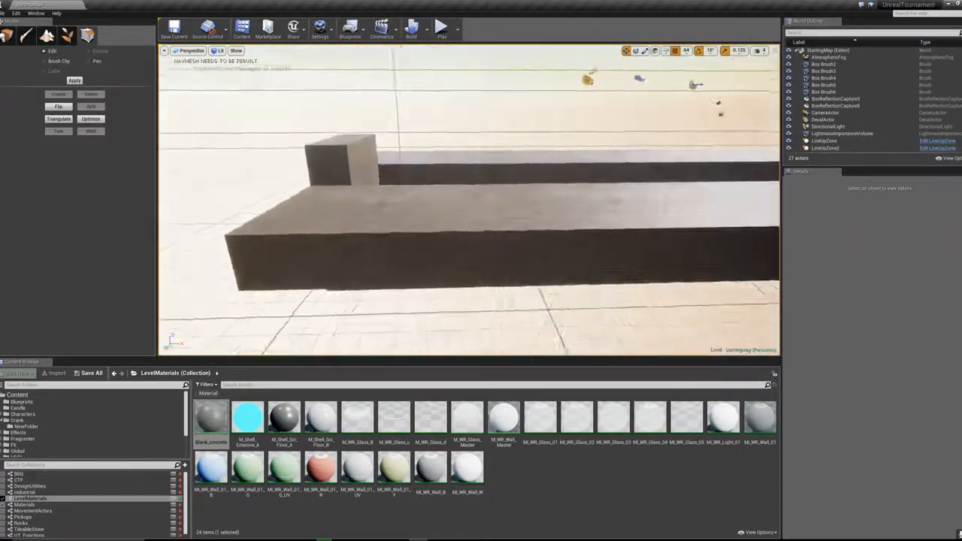
Step: Examine the fit of the raised slabs, the end boxes and the central gap along the layout
key(w)
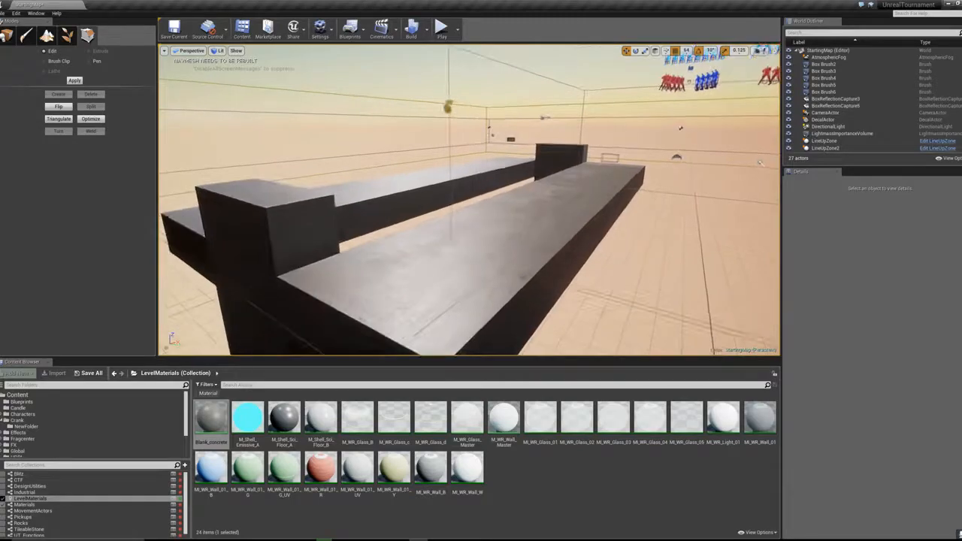
key(w)
key(a)
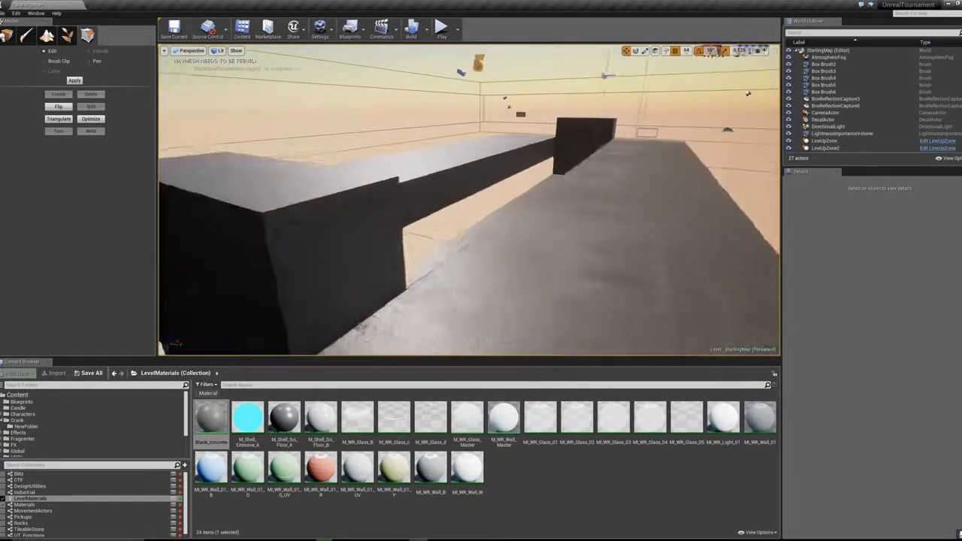
key(w)
mouse_move(469, 200)
right_down()
mouse_move(469, 166)
mouse_move(572, 225)
mouse_move(459, 226)
mouse_move(436, 203)
mouse_move(459, 170)
mouse_move(591, 171)
mouse_move(553, 188)
mouse_move(466, 167)
mouse_move(492, 184)
mouse_move(526, 248)
right_up()
key(a)
key(d)
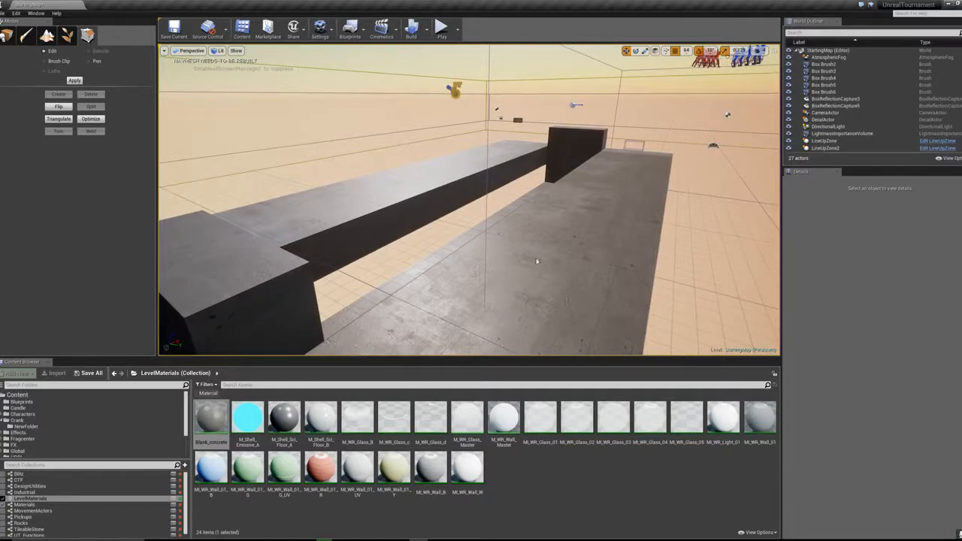
Step: Play-test the map in the viewport, moving from a raised slab down into the central trench, and end the session
click(538, 262)
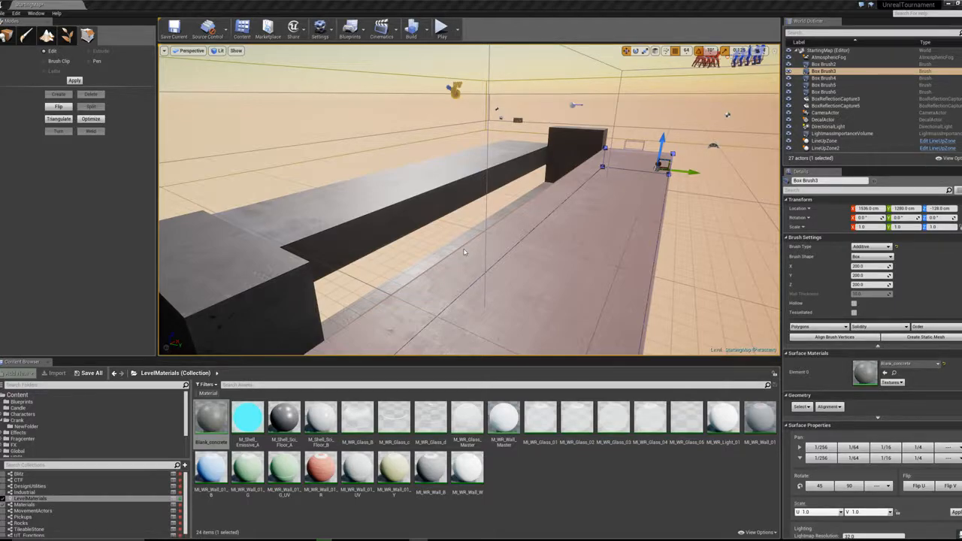
key(alt+p)
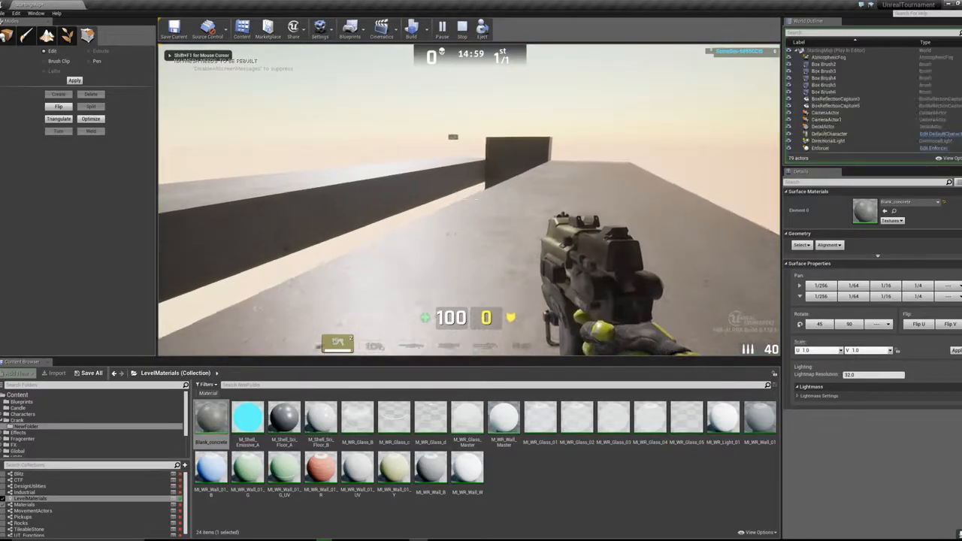
key(w)
key(w)
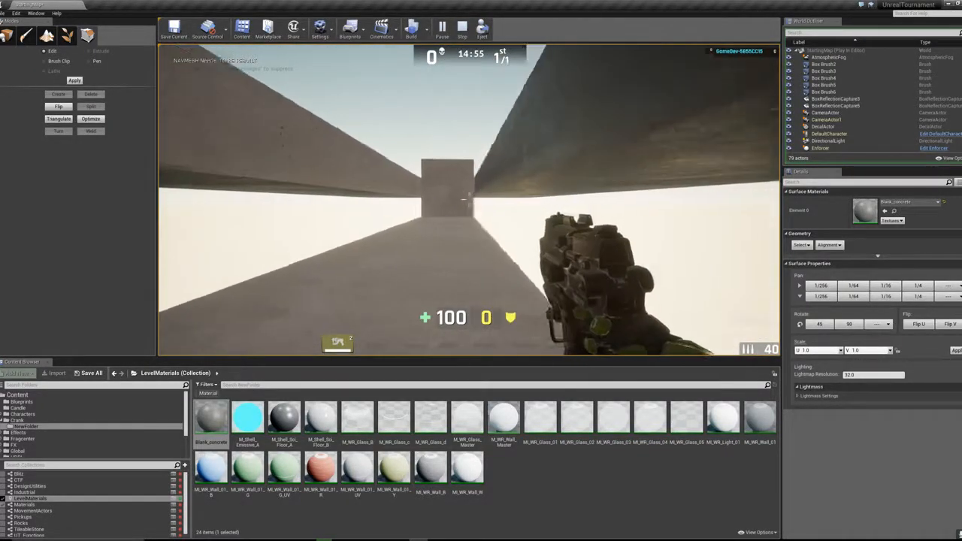
key(Escape)
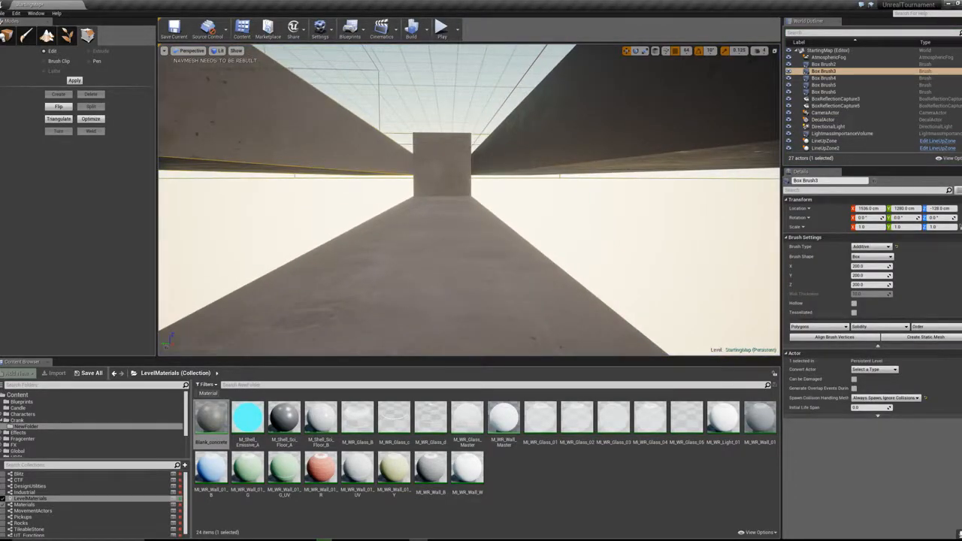
Step: Try to duplicate both raised long slabs and lower the copies beneath the originals
mouse_move(469, 199)
right_down()
mouse_move(418, 124)
mouse_move(425, 218)
mouse_move(460, 249)
right_up()
key(w)
key(a)
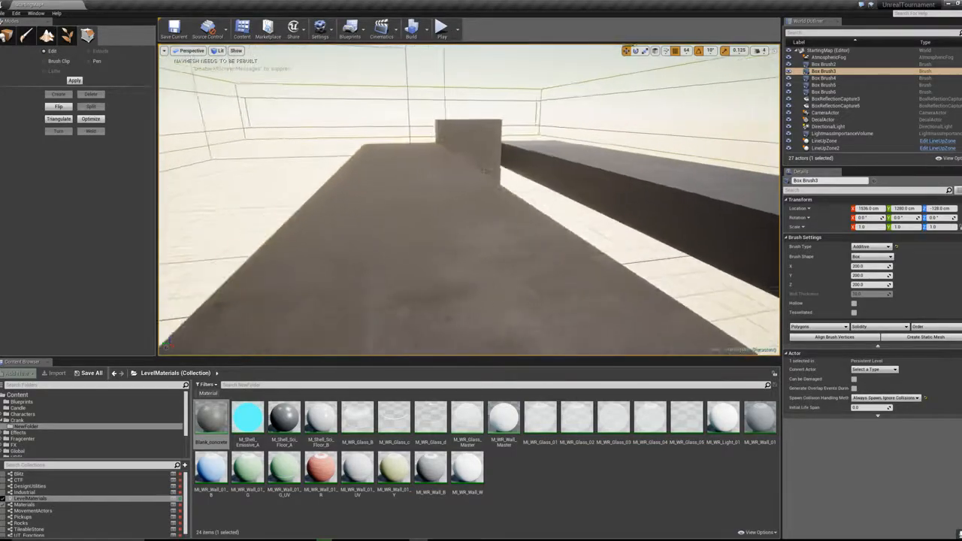
click(556, 172)
ctrl+click(472, 188)
mouse_move(471, 188)
right_down()
mouse_move(449, 242)
mouse_move(358, 222)
right_up()
key(s)
key(ctrl+w)
key(w)
mouse_move(509, 218)
right_down()
mouse_move(519, 242)
mouse_move(466, 203)
mouse_move(451, 162)
mouse_move(495, 151)
right_up()
key(s)
drag(529, 164, 533, 250)
key(Escape)
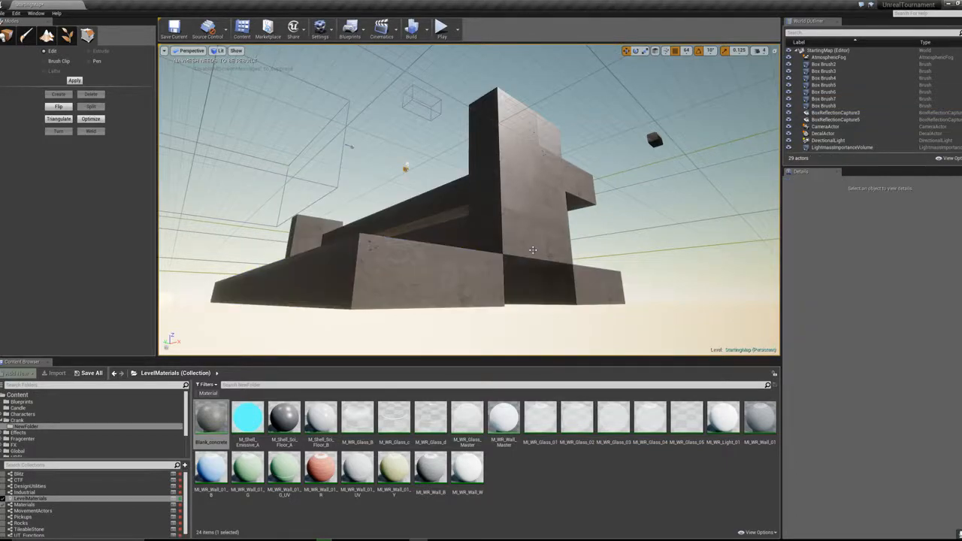
Step: Undo the lowering and duplication of the two slabs, and redo only the duplication
mouse_move(533, 250)
right_down()
mouse_move(529, 263)
mouse_move(503, 260)
mouse_move(499, 272)
mouse_move(533, 272)
mouse_move(517, 277)
right_up()
key(w)
key(s)
key(ctrl+z)
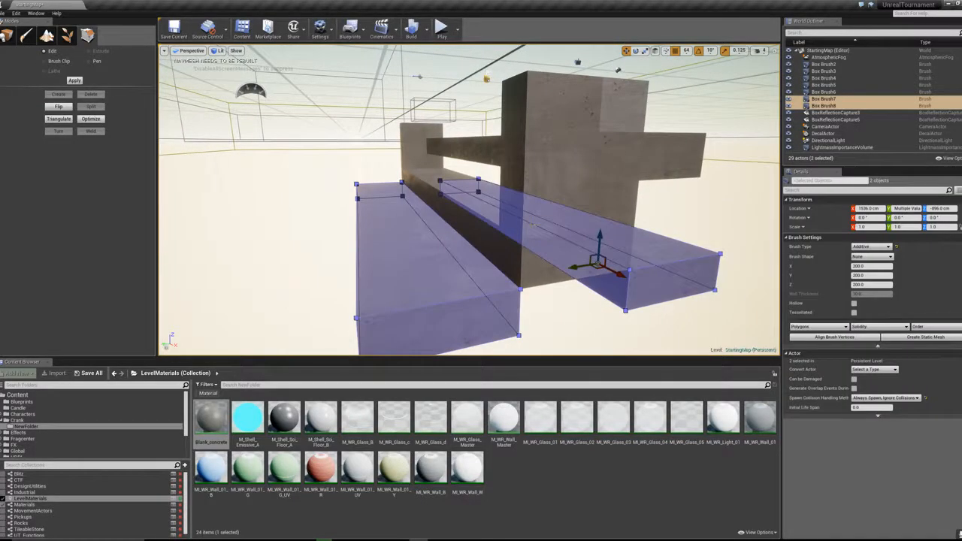
key(ctrl+z)
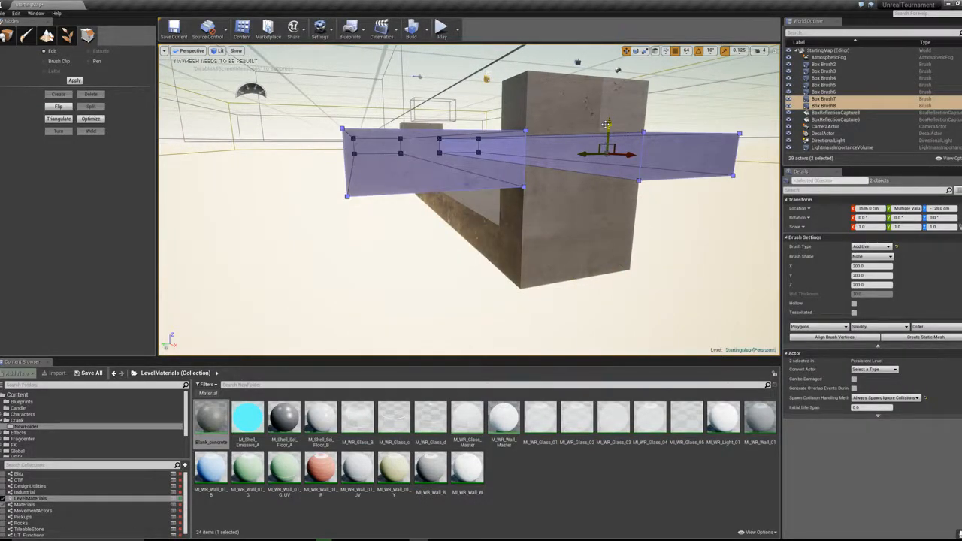
key(ctrl+z)
right_drag(571, 151, 485, 154)
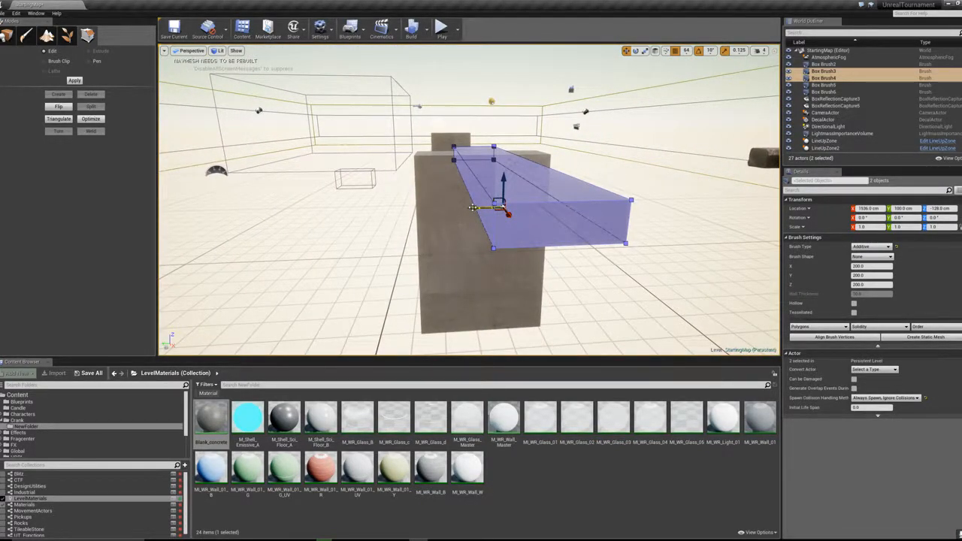
key(ctrl+y)
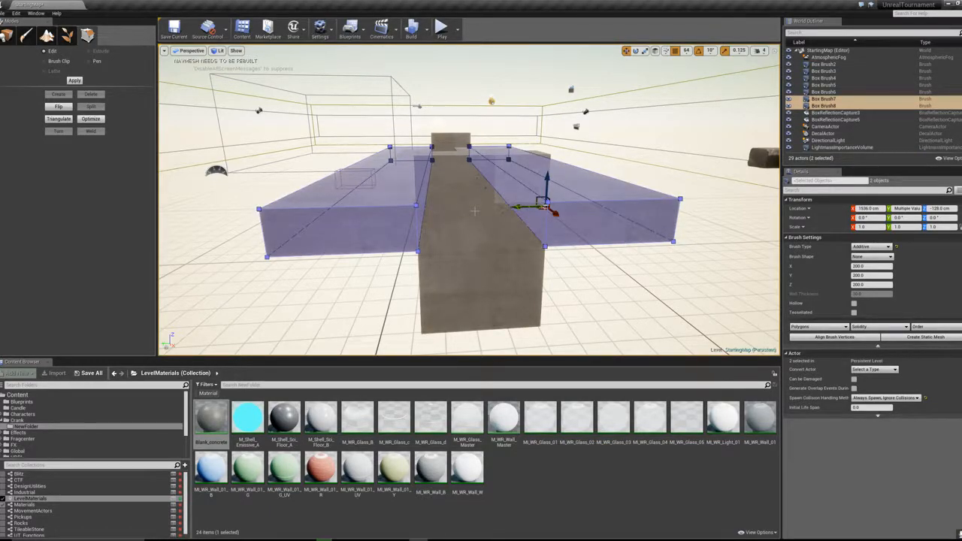
Step: Delete the copied slab at Y -192 cm beside the end box
key(Escape)
click(583, 188)
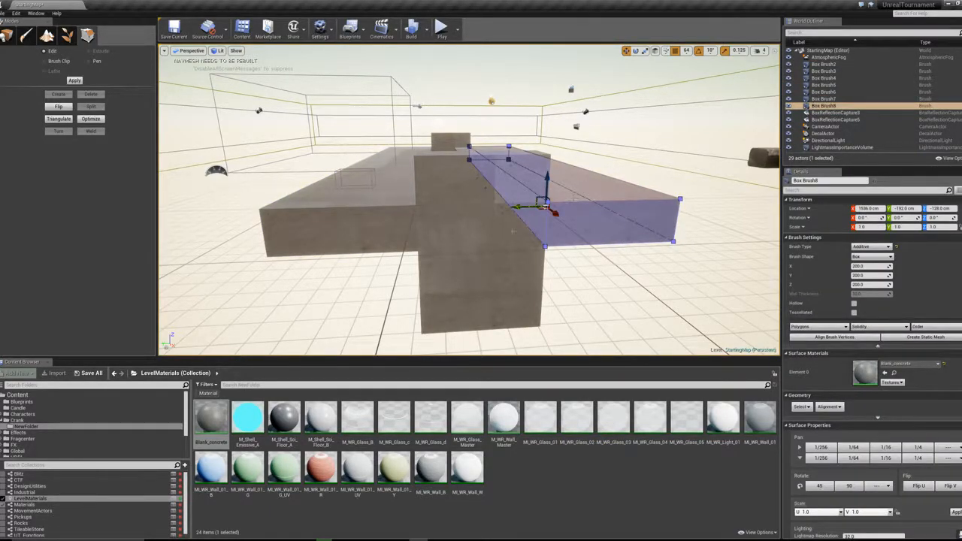
key(Delete)
Step: Shift the displaced slab at Y 100 cm sideways and delete the surplus slab, Box Brush4
click(339, 218)
mouse_move(338, 219)
right_down()
mouse_move(293, 218)
mouse_move(324, 188)
mouse_move(338, 255)
mouse_move(350, 249)
right_up()
click(510, 209)
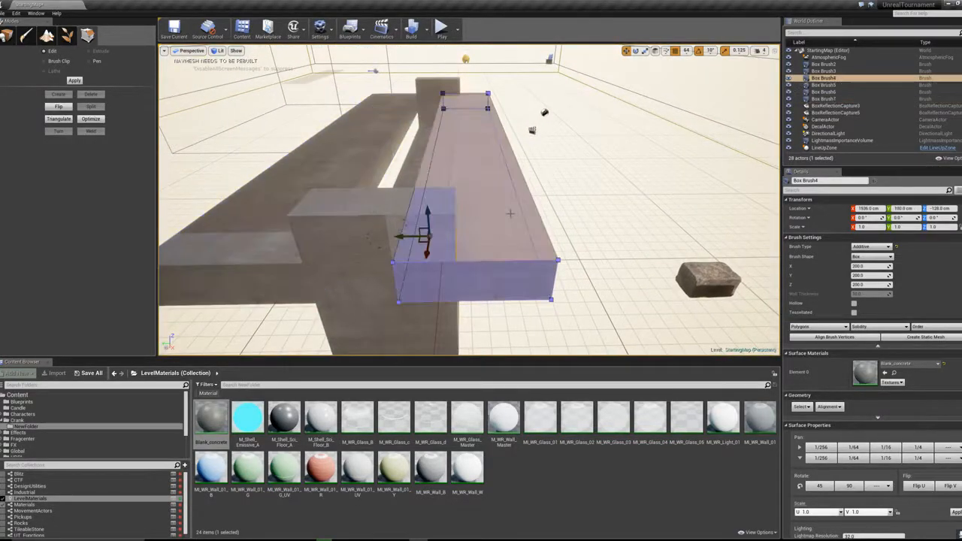
drag(409, 236, 455, 236)
right_drag(455, 237, 451, 247)
click(453, 247)
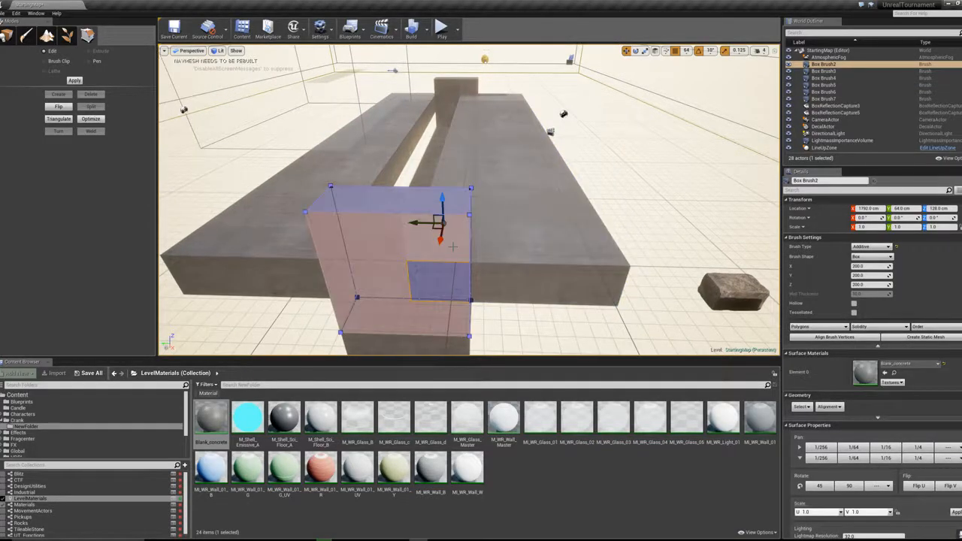
click(505, 226)
mouse_move(505, 225)
right_down()
mouse_move(485, 252)
mouse_move(485, 187)
mouse_move(517, 191)
right_up()
key(Delete)
Step: Move the remaining displaced slab sideways to the end box's side face, and undo the last change to it
click(485, 187)
drag(427, 210, 475, 224)
mouse_move(474, 223)
right_down()
mouse_move(459, 224)
mouse_move(475, 223)
mouse_move(473, 201)
right_up()
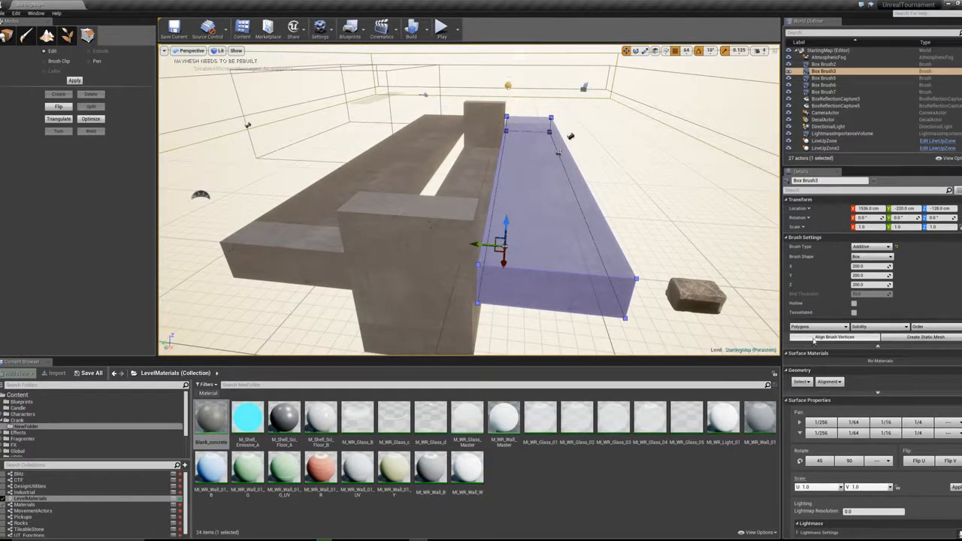
key(ctrl+z)
Step: Duplicate the two raised slabs on either side of the trench and lower the copies to form a level beneath them
click(383, 178)
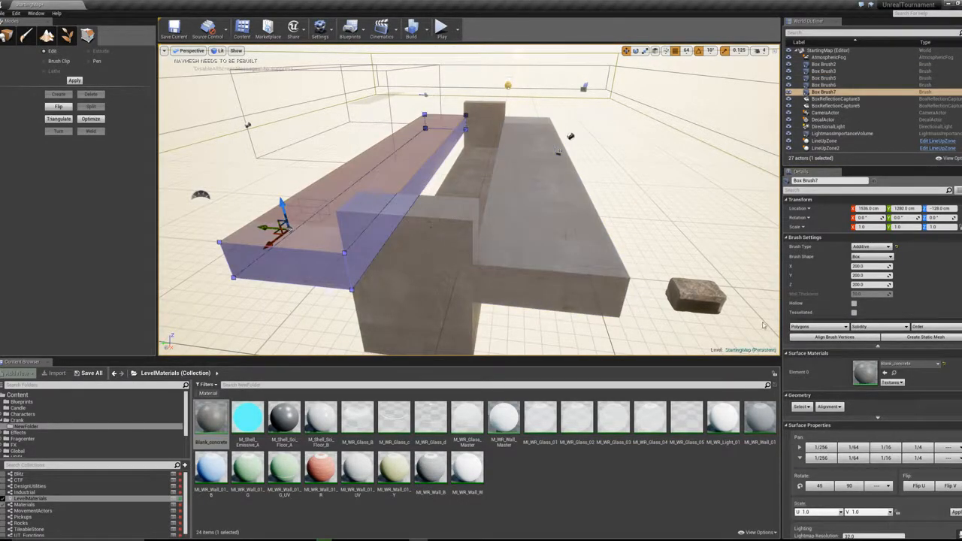
click(430, 245)
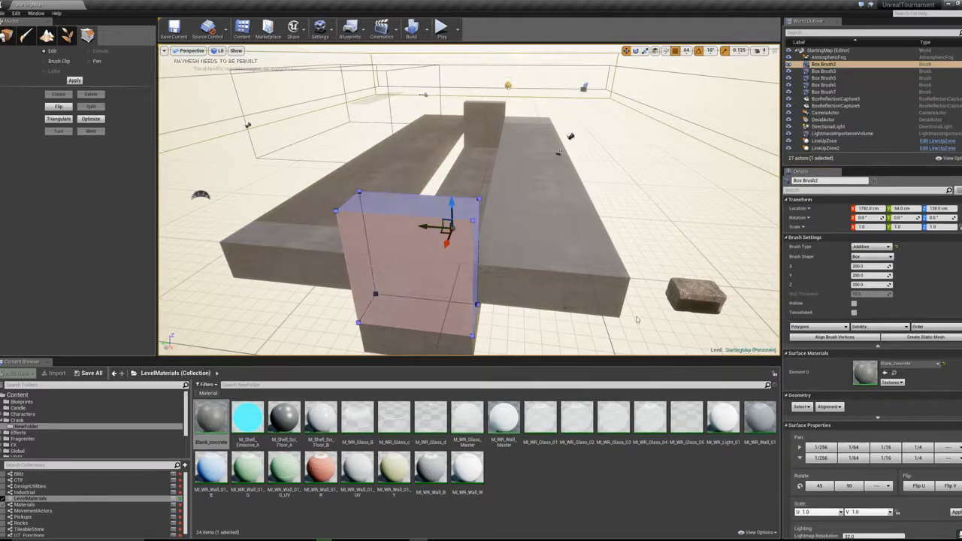
click(627, 217)
click(501, 245)
ctrl+click(287, 230)
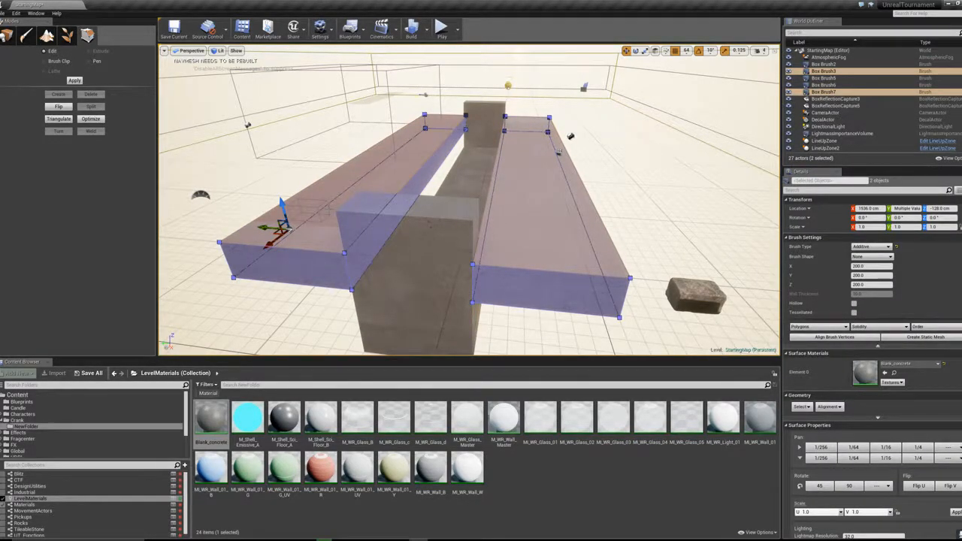
key(ctrl+w)
drag(282, 204, 298, 265)
mouse_move(298, 265)
right_down()
mouse_move(255, 324)
mouse_move(248, 316)
mouse_move(278, 248)
mouse_move(308, 225)
mouse_move(295, 249)
right_up()
drag(293, 238, 297, 302)
key(Escape)
Step: Examine the two-level slab layout from the trench, the raised slabs and the lower walkways
mouse_move(423, 251)
right_down()
mouse_move(421, 270)
mouse_move(410, 244)
mouse_move(466, 244)
mouse_move(473, 214)
mouse_move(436, 245)
mouse_move(444, 256)
mouse_move(459, 248)
mouse_move(440, 237)
right_up()
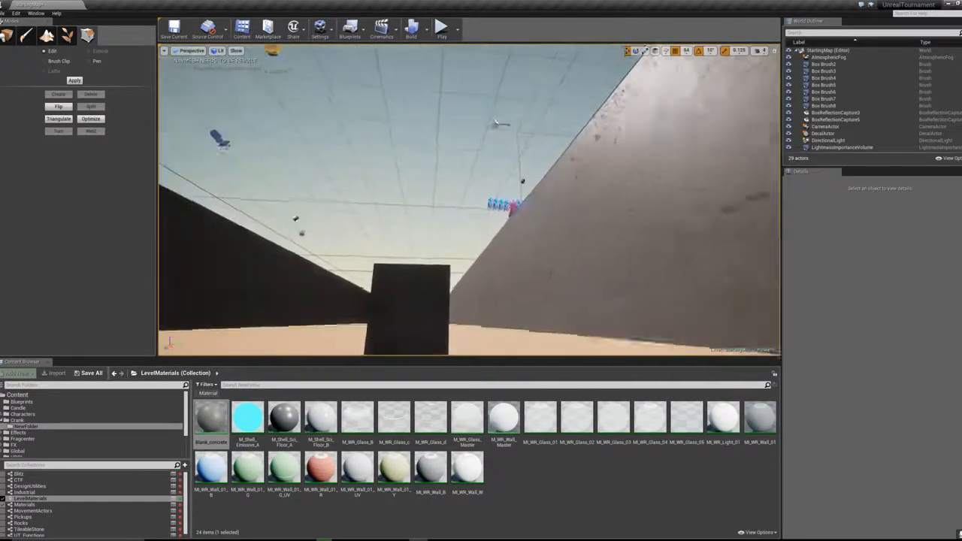
right_drag(439, 237, 439, 251)
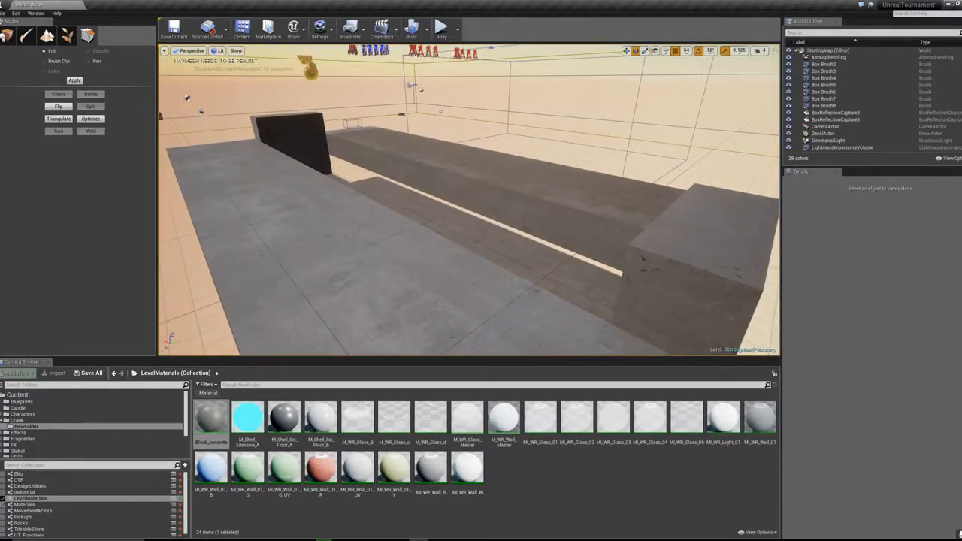
mouse_move(469, 199)
right_down()
mouse_move(398, 167)
mouse_move(443, 173)
mouse_move(488, 218)
mouse_move(466, 217)
right_up()
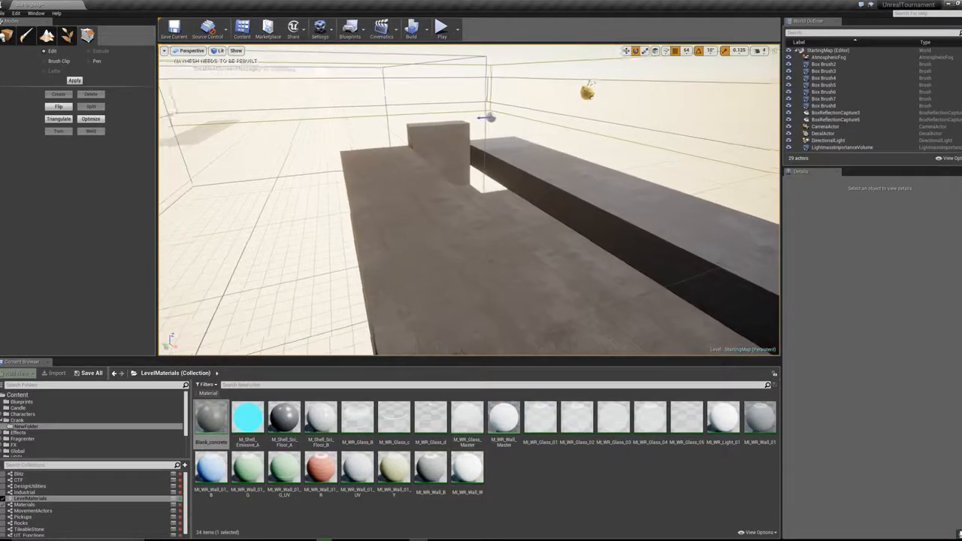
mouse_move(466, 217)
right_down()
mouse_move(478, 215)
mouse_move(451, 210)
right_up()
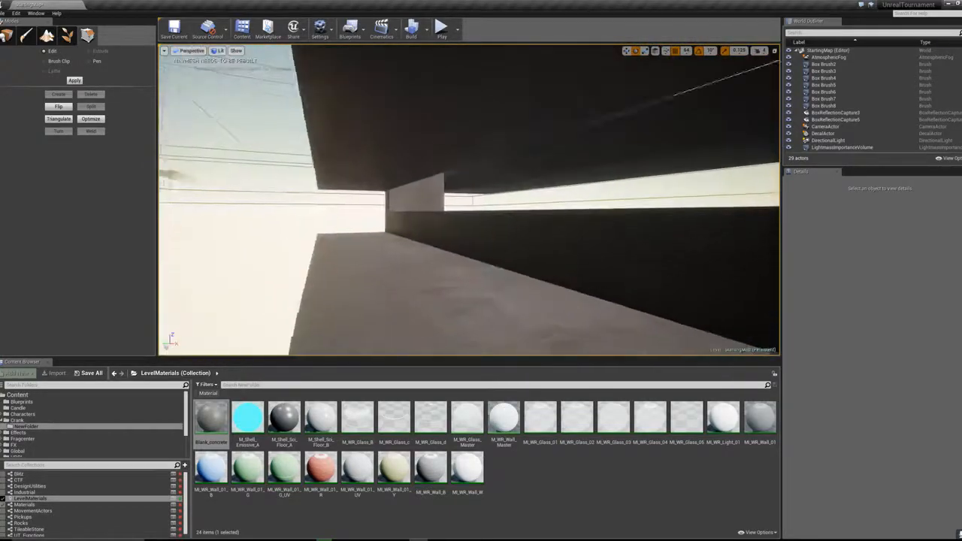
right_drag(469, 200, 500, 310)
key(shift+s)
key(Escape)
right_drag(488, 219, 525, 215)
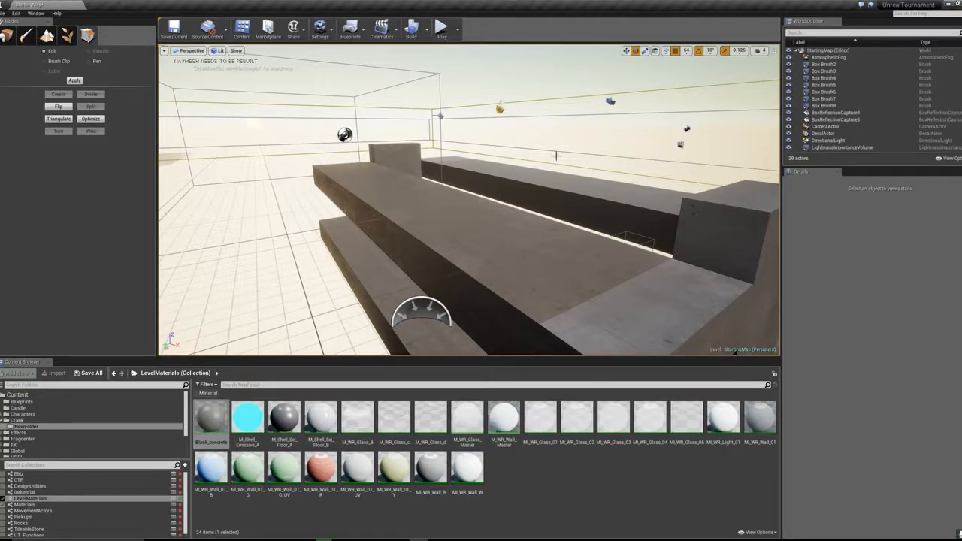
Step: Inspect the block layout from outside its corner, along the upper slabs and from the lower passage between them
right_drag(469, 199, 545, 212)
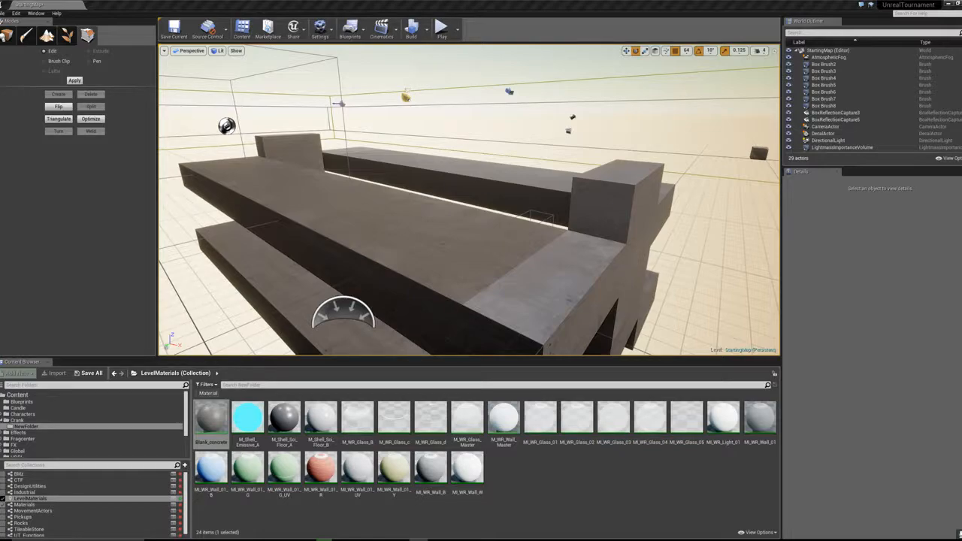
click(554, 10)
right_drag(549, 150, 469, 143)
key(a)
key(d)
key(a)
key(w)
key(s)
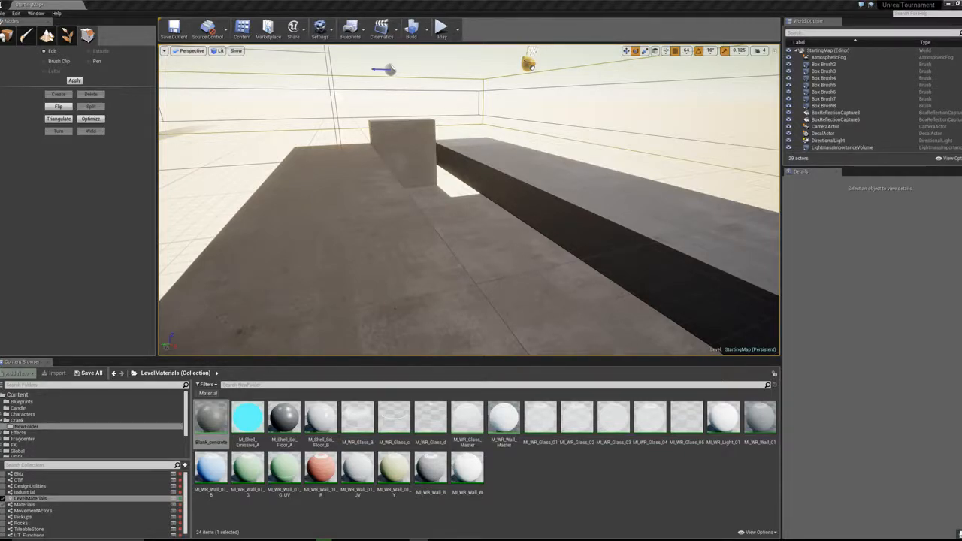
right_drag(594, 162, 688, 175)
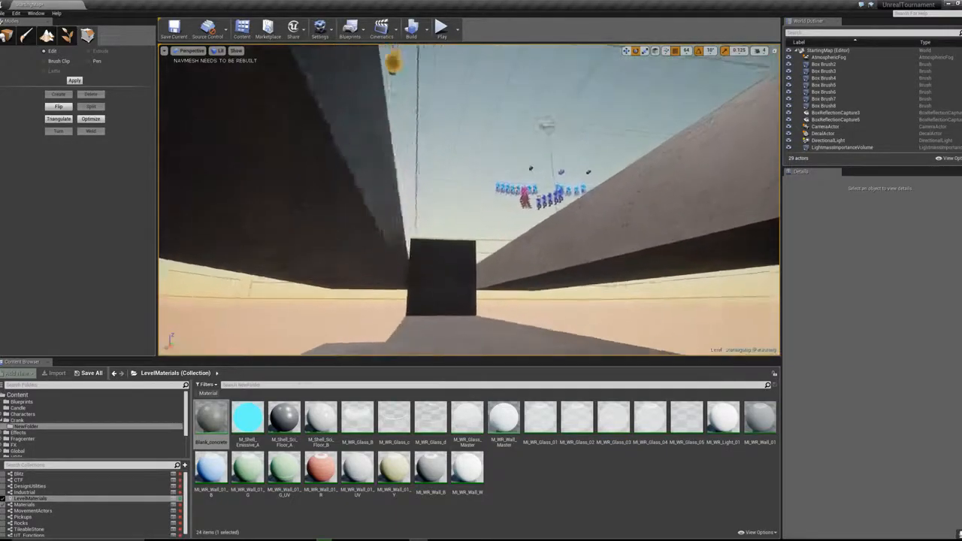
right_drag(469, 200, 470, 258)
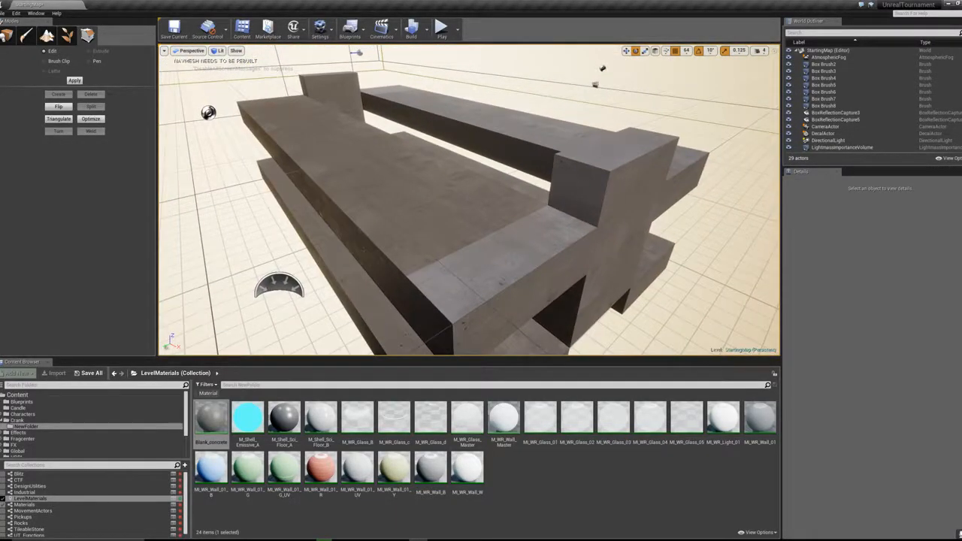
right_drag(473, 153, 662, 170)
right_drag(489, 188, 353, 227)
Step: Leave geometry editing, find the ground sheet SM_Sheet_500 among the level's actors and delete it
key(shift+1)
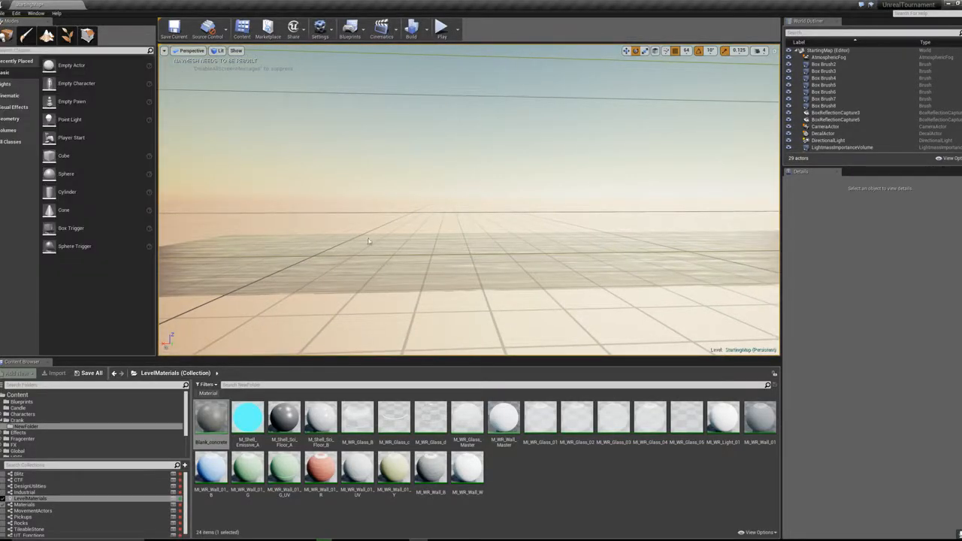
right_drag(457, 281, 459, 300)
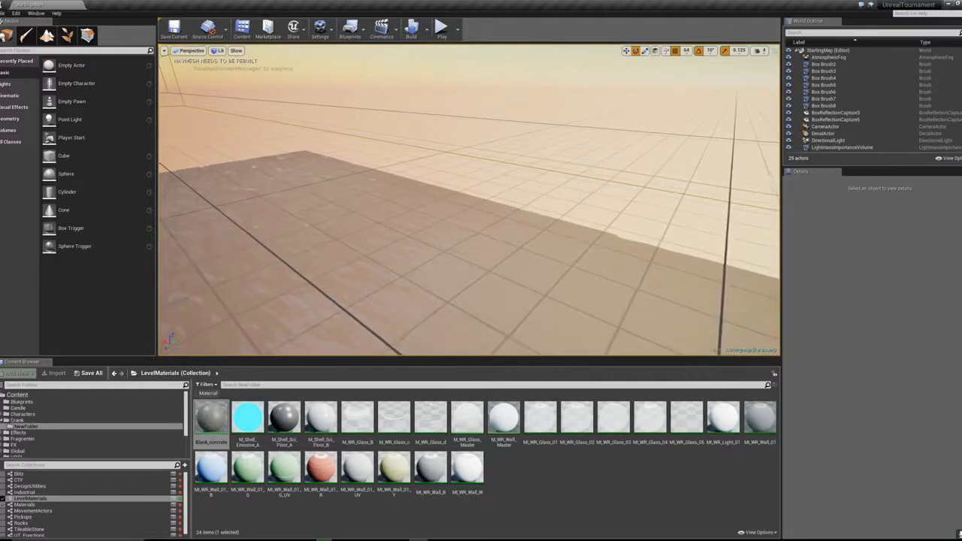
scroll(897, 128, down, 3)
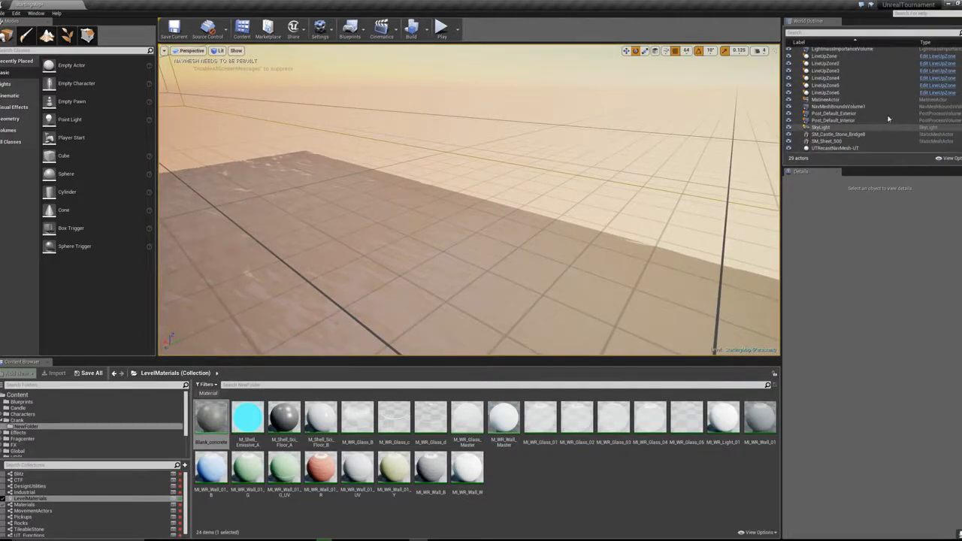
scroll(852, 98, down, 2)
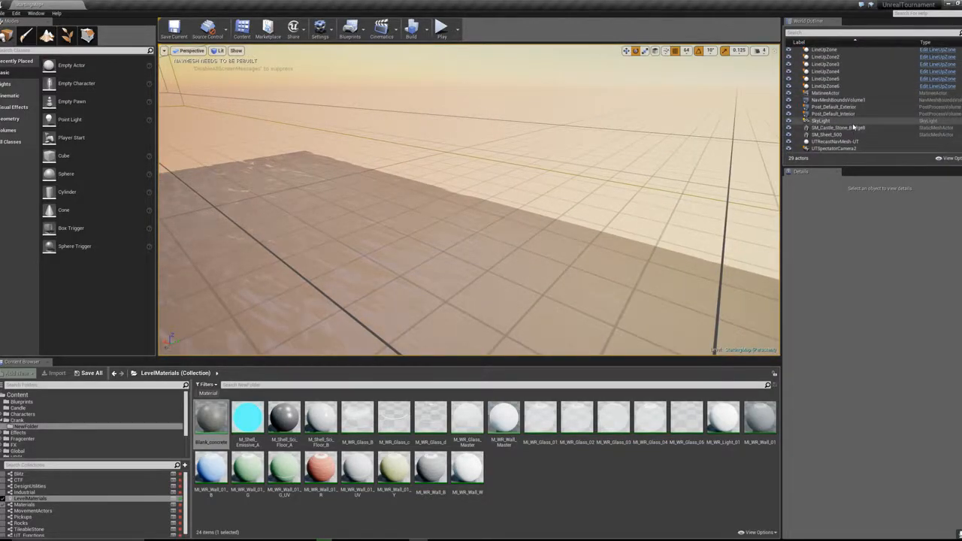
click(857, 114)
key(Up)
key(Up)
key(Up)
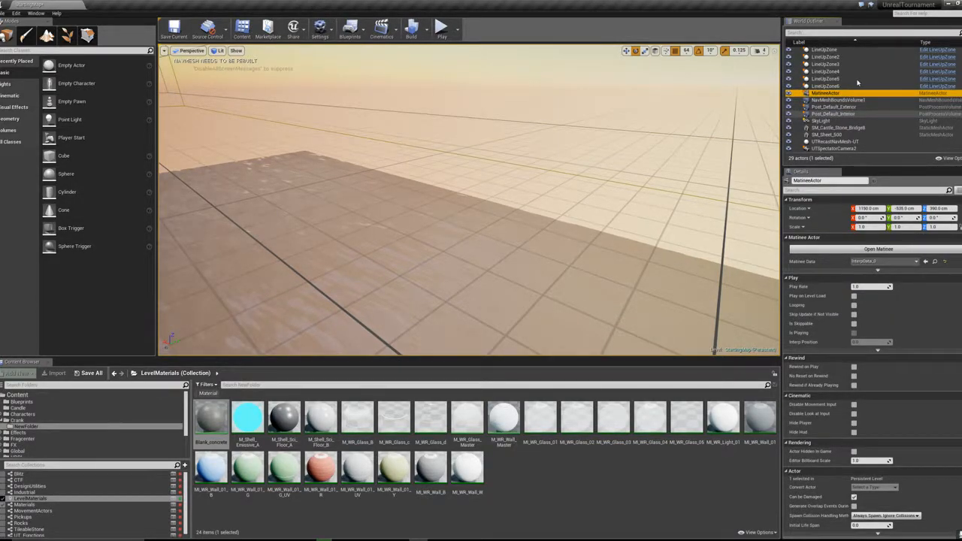
key(Up)
key(Up)
key(Up)
key(Up)
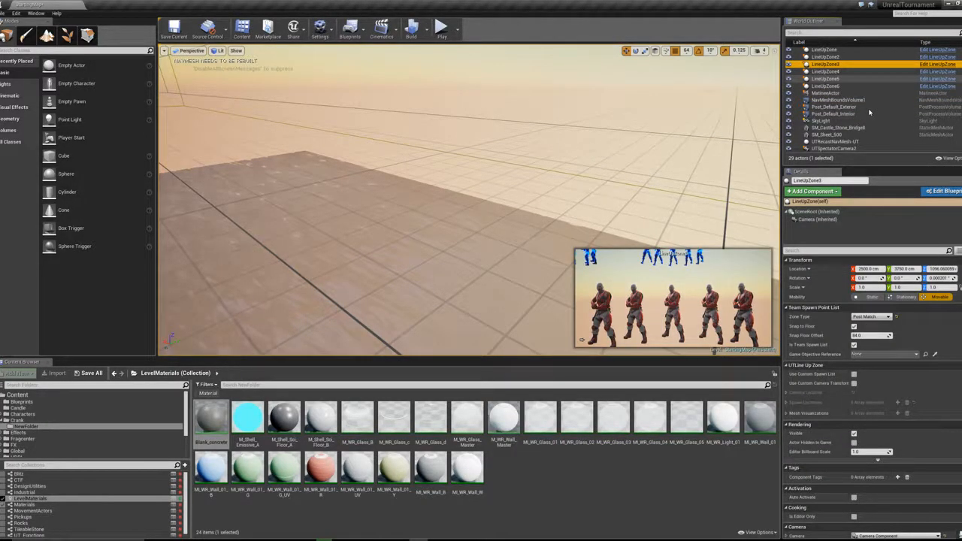
key(Up)
key(Up)
key(Up)
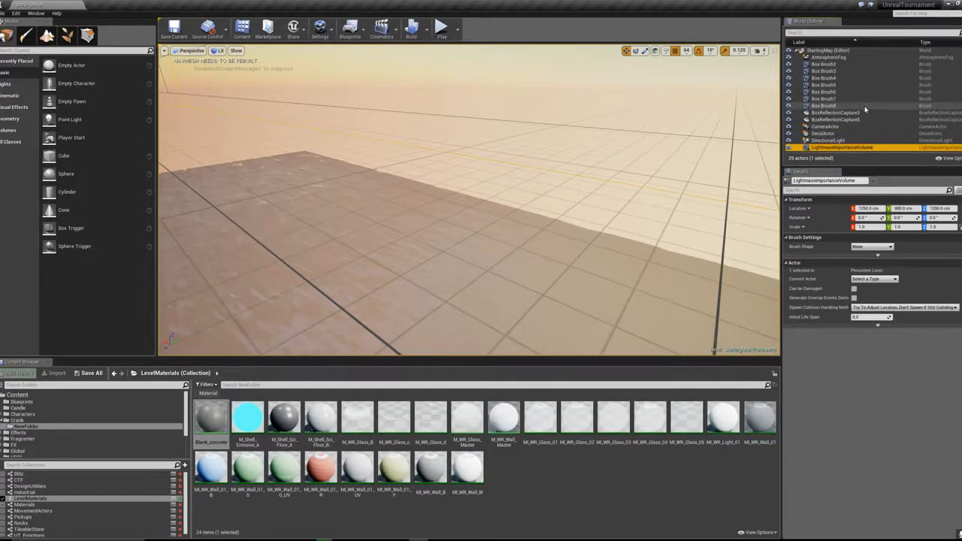
scroll(870, 130, down, 5)
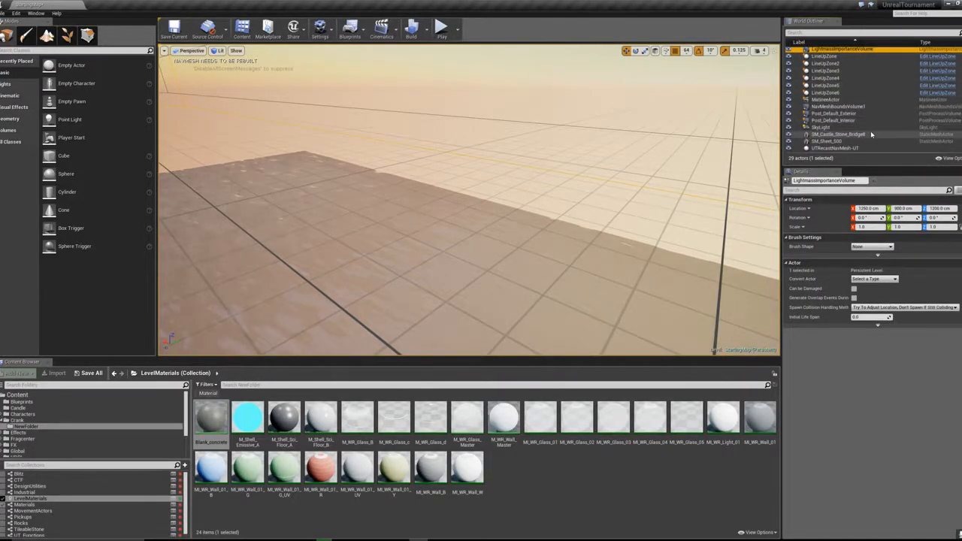
click(872, 134)
key(Delete)
Step: Delete Box Brush7, the upper slab on one side of the trench
right_drag(700, 139, 545, 188)
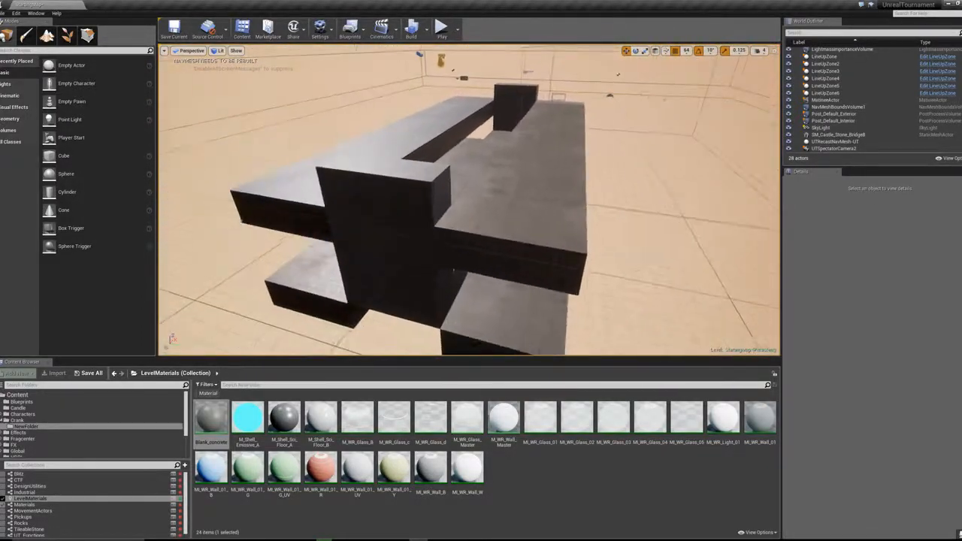
click(561, 218)
key(Delete)
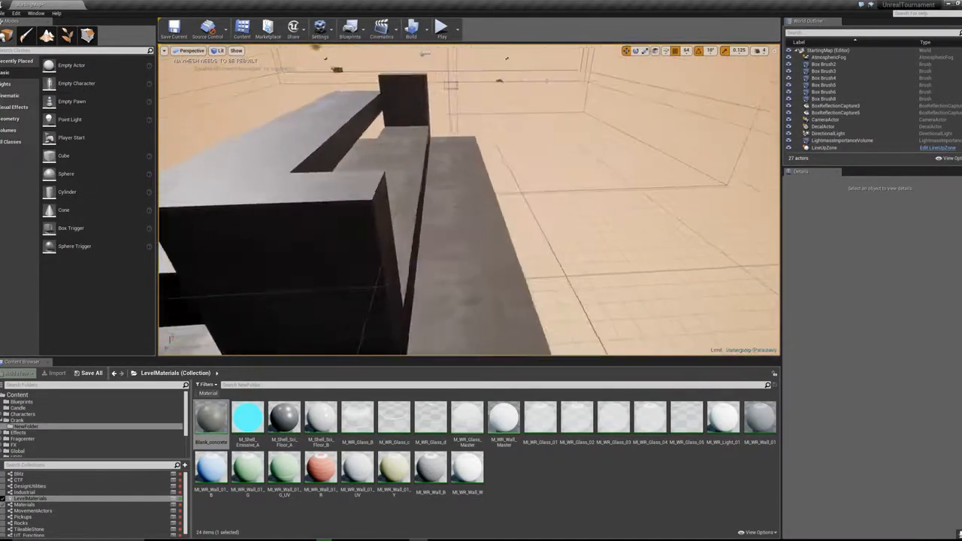
Step: In geometry editing, set the grid snap to 256 and extend the end box, Box Brush5, by moving its inner face inward along X
right_drag(469, 199, 383, 226)
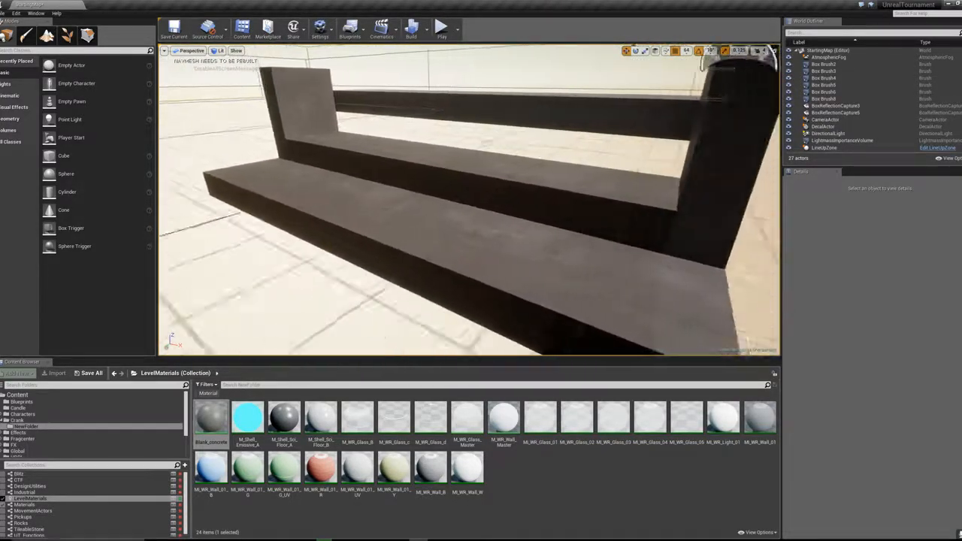
mouse_move(469, 199)
right_down()
mouse_move(418, 192)
mouse_move(458, 225)
mouse_move(484, 226)
mouse_move(498, 158)
mouse_move(443, 176)
mouse_move(459, 154)
mouse_move(376, 150)
right_up()
click(442, 176)
click(88, 35)
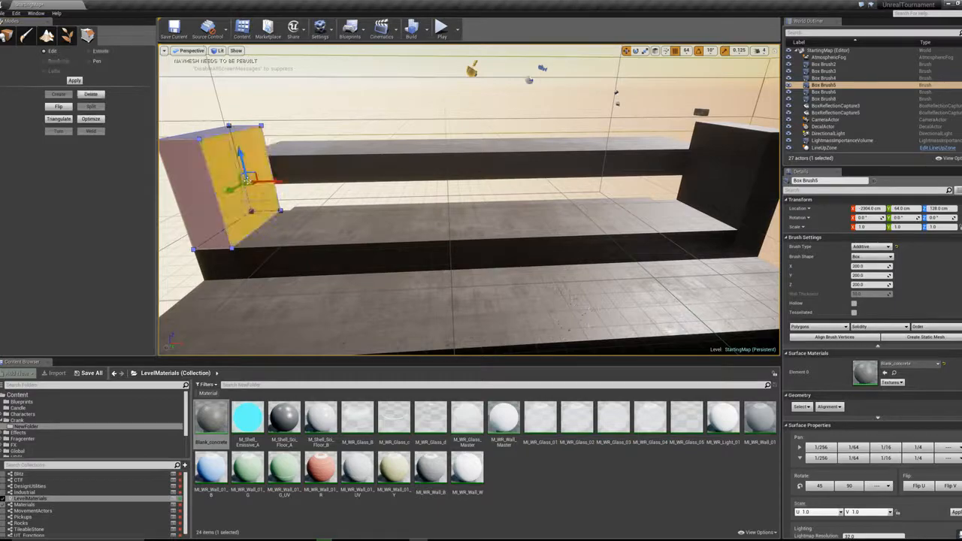
mouse_move(272, 181)
mouse_down()
mouse_move(283, 181)
mouse_move(275, 181)
mouse_up()
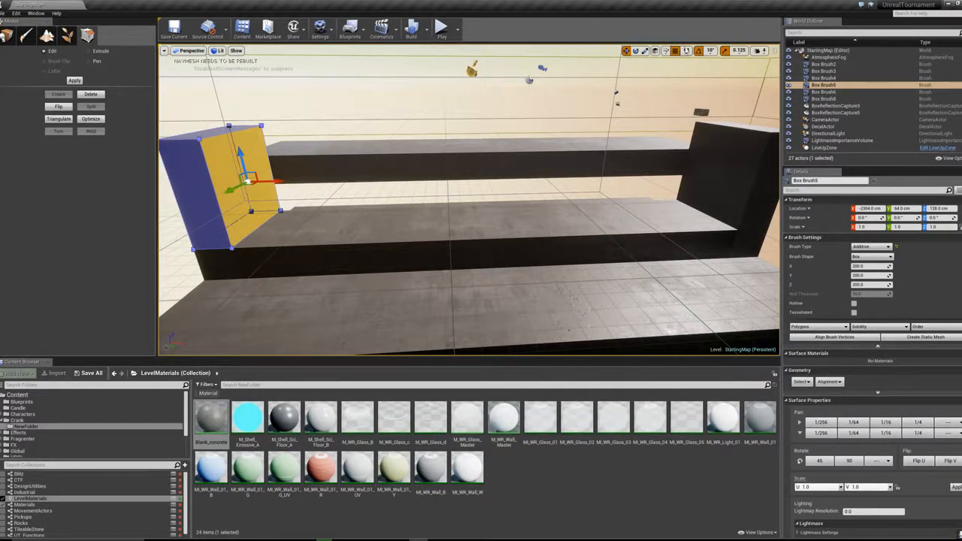
key(bracketright)
key(bracketright)
right_drag(276, 184, 263, 181)
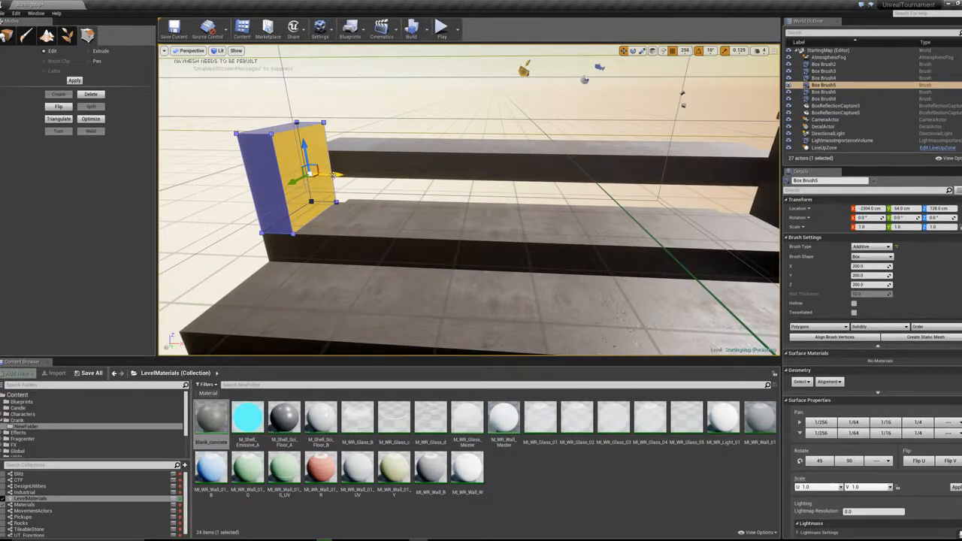
drag(343, 174, 372, 175)
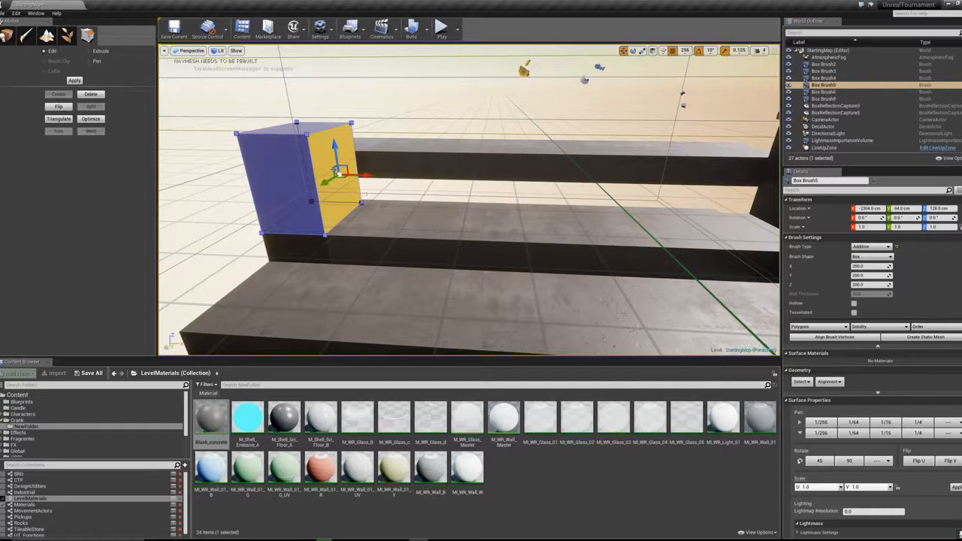
Step: Return to placement mode, duplicate the extended end box and move the copy sideways to Y 832 cm
key(shift+1)
key(ctrl+w)
mouse_move(469, 200)
right_down()
mouse_move(455, 163)
mouse_move(464, 128)
mouse_move(323, 188)
mouse_move(421, 233)
right_up()
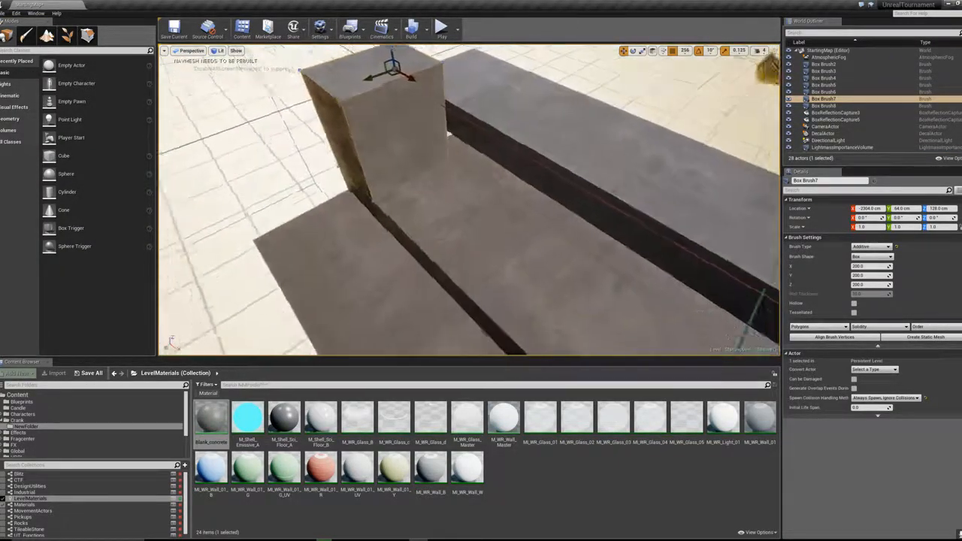
key(f)
drag(434, 157, 350, 176)
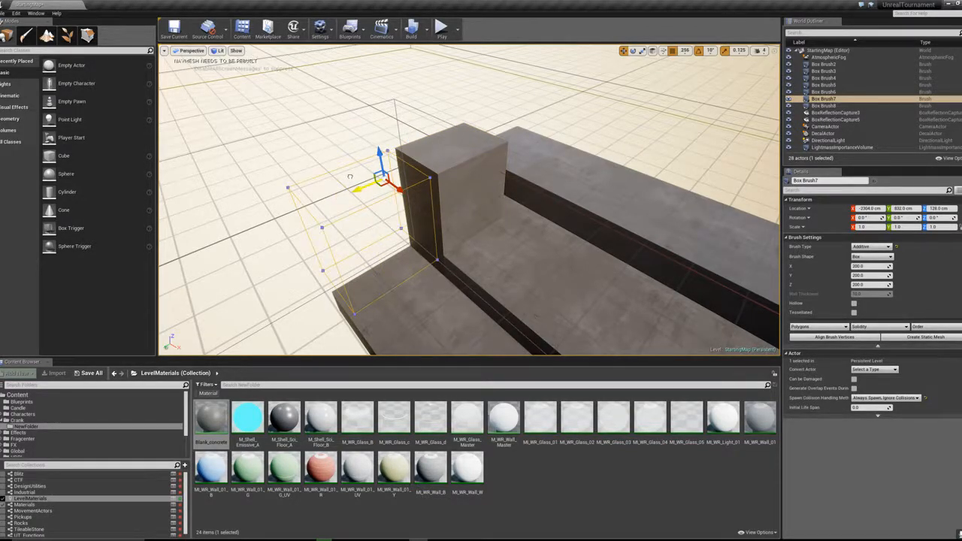
Step: Set the grid snap to 64 and move the copied end box farther outward to Y 1536 cm
mouse_move(483, 204)
right_down()
mouse_move(421, 198)
mouse_move(391, 218)
mouse_move(410, 215)
right_up()
key(bracketleft)
key(bracketleft)
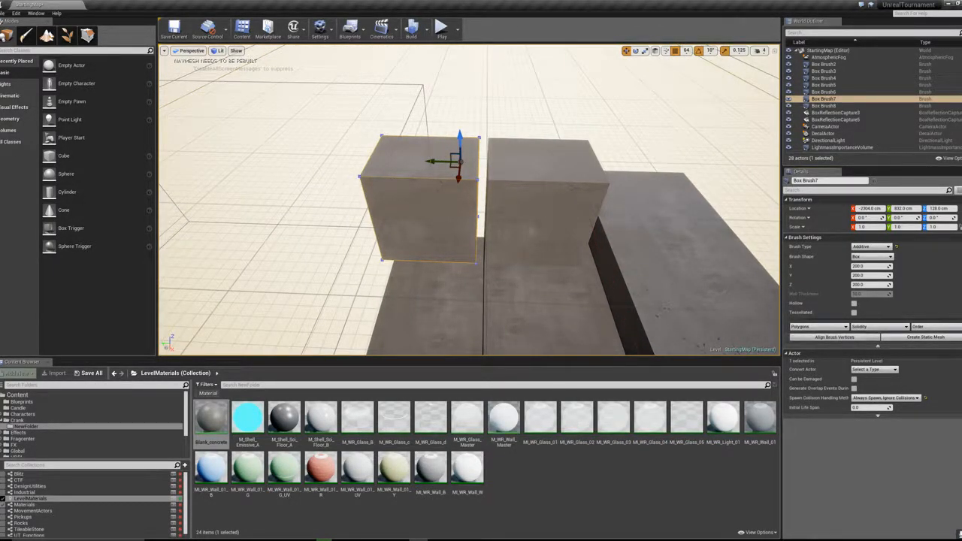
click(530, 232)
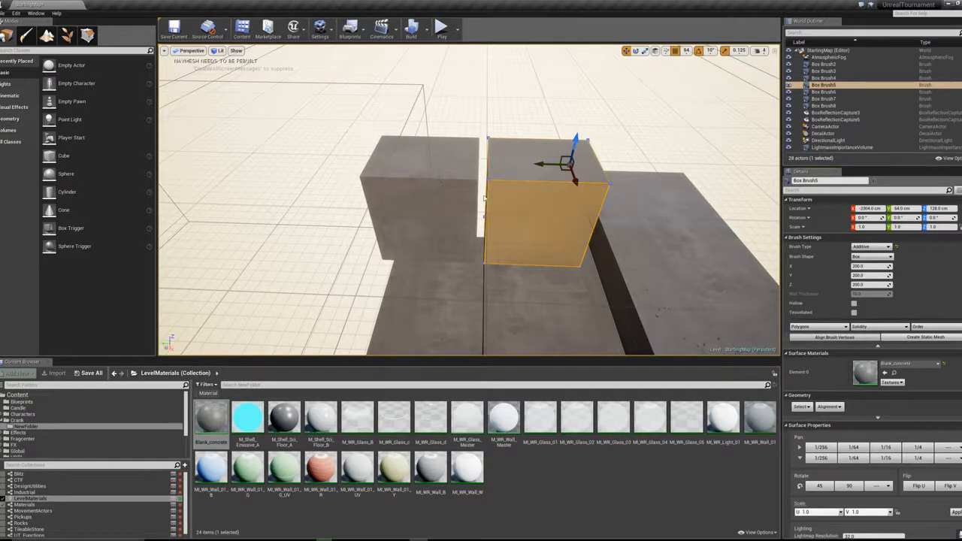
click(432, 157)
right_drag(432, 156, 361, 154)
drag(451, 174, 357, 148)
Step: Delete Box Brush3, the remaining upper slab on the other side of the trench
mouse_move(357, 149)
right_down()
mouse_move(353, 159)
mouse_move(320, 154)
mouse_move(301, 112)
mouse_move(304, 146)
mouse_move(331, 176)
mouse_move(376, 185)
mouse_move(354, 192)
mouse_move(389, 184)
mouse_move(338, 165)
right_up()
click(338, 166)
key(Delete)
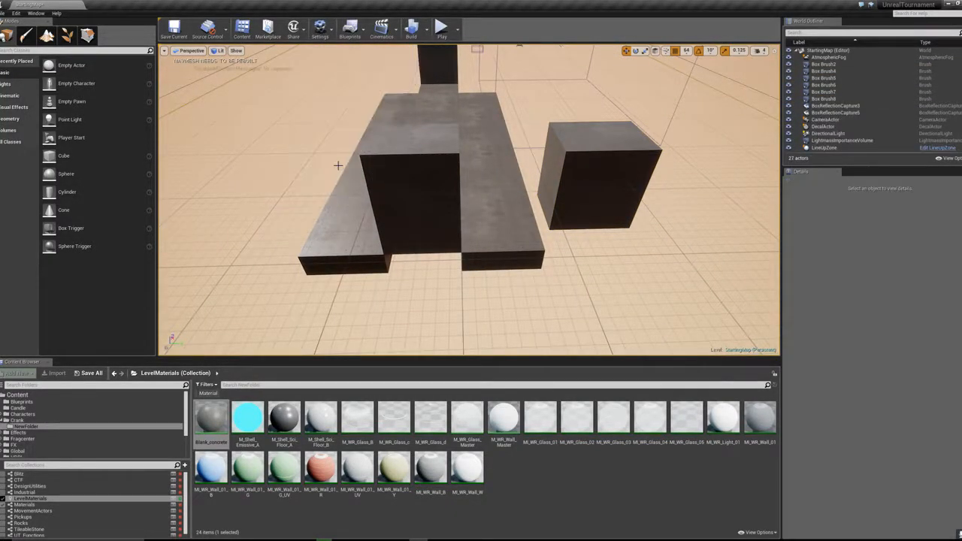
Step: Duplicate the outer box and move the copy to the opposite side of the layout at Y -1408 cm
click(567, 172)
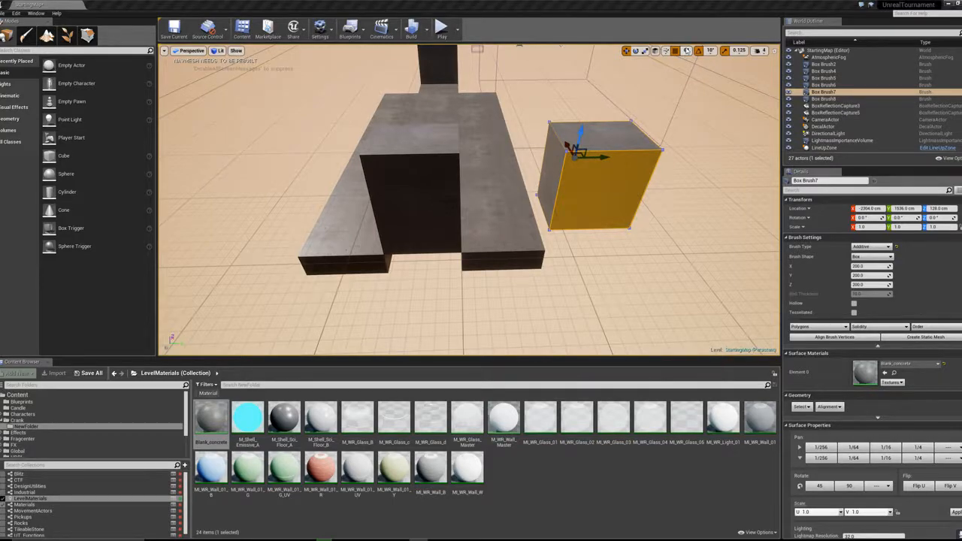
right_drag(606, 111, 579, 107)
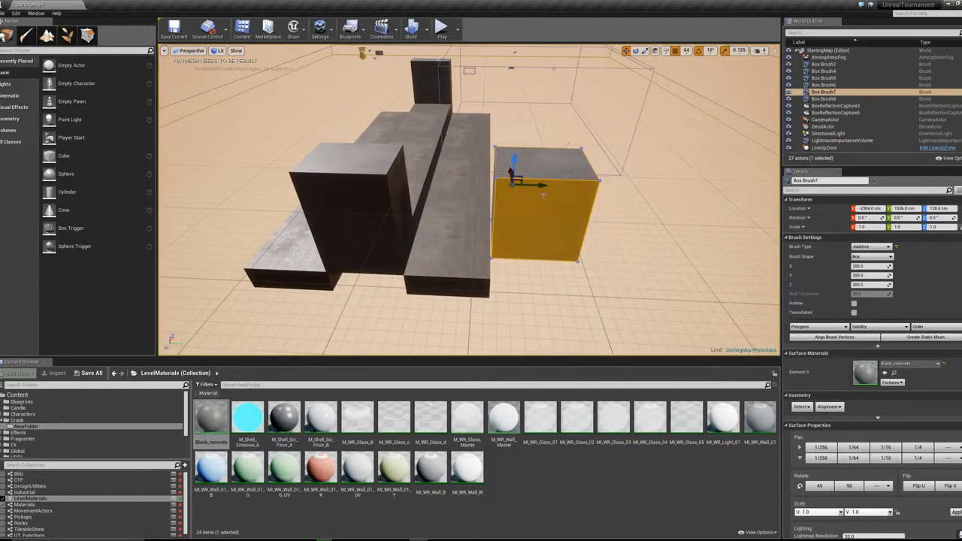
key(ctrl+w)
mouse_move(391, 196)
right_down()
mouse_move(455, 197)
mouse_move(430, 159)
mouse_move(449, 158)
right_up()
key(a)
key(d)
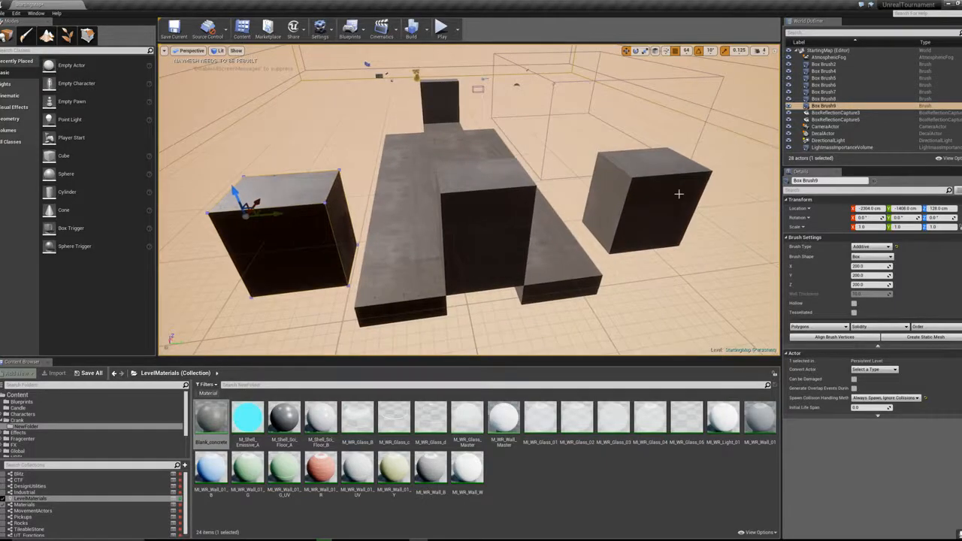
Step: Examine how the two outer boxes sit relative to the central end box and the lower walkways
ctrl+click(681, 196)
key(a)
mouse_move(661, 198)
right_down()
mouse_move(741, 200)
mouse_move(767, 220)
mouse_move(753, 203)
right_up()
key(s)
key(a)
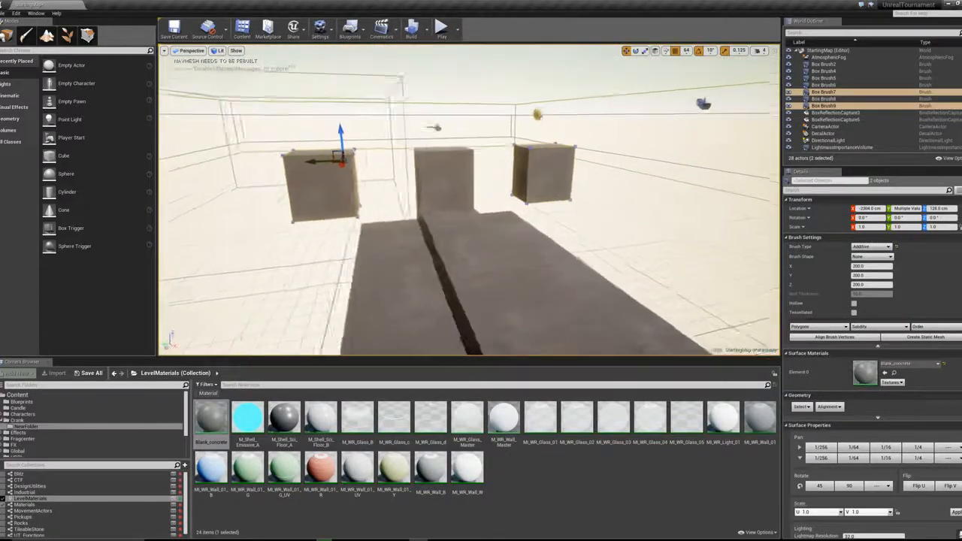
click(555, 214)
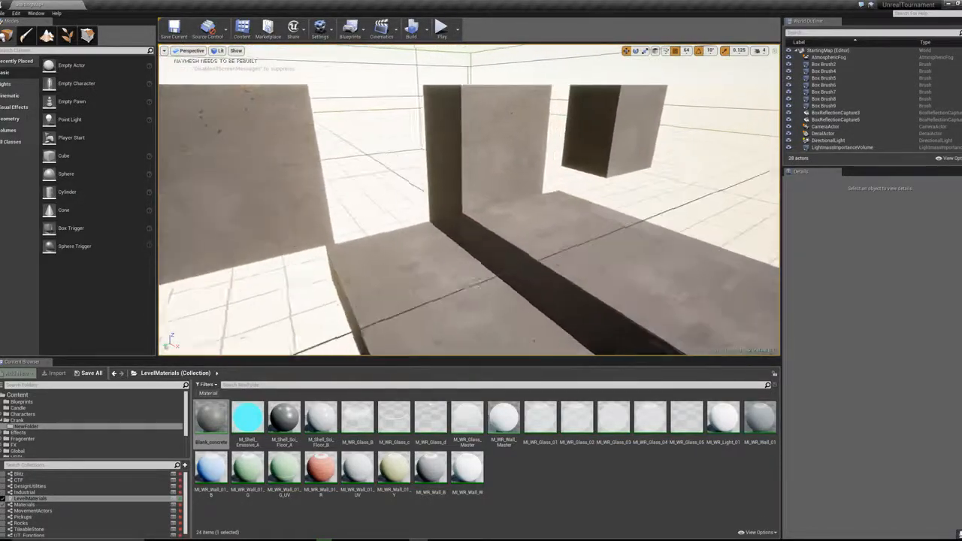
right_drag(469, 199, 485, 275)
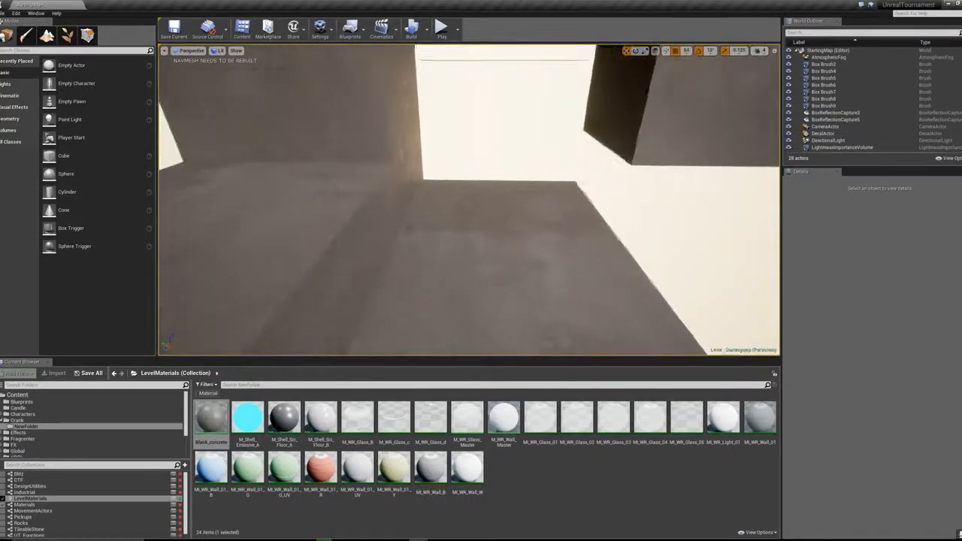
right_drag(469, 199, 429, 188)
right_drag(538, 160, 532, 105)
Step: In geometry editing, select the bottom faces of both outer boxes and extend them downward past the lower walkways' top surfaces
click(541, 213)
mouse_move(541, 212)
right_down()
mouse_move(545, 224)
mouse_move(571, 197)
mouse_move(601, 214)
mouse_move(578, 207)
mouse_move(541, 221)
mouse_move(590, 212)
right_up()
click(89, 36)
click(529, 207)
ctrl+click(541, 221)
ctrl+click(541, 221)
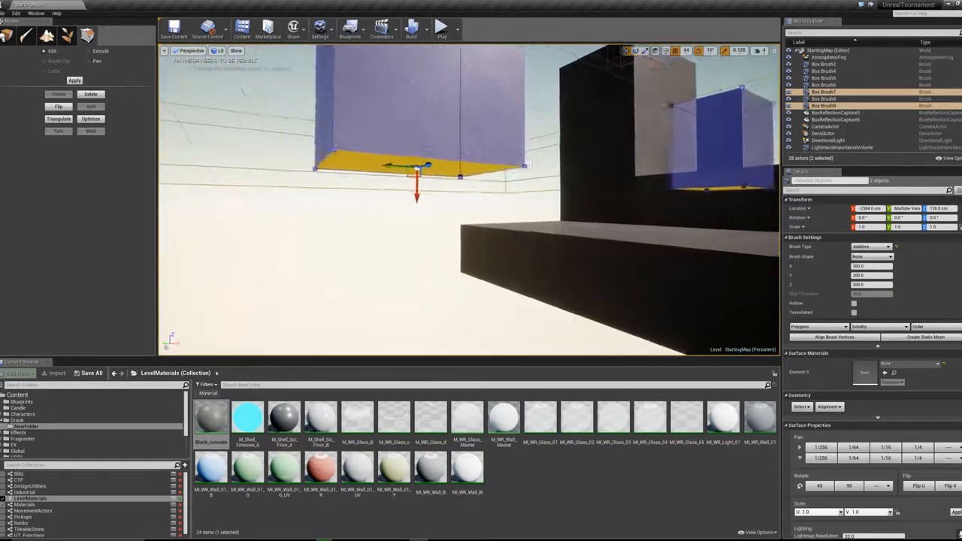
right_drag(451, 206, 474, 215)
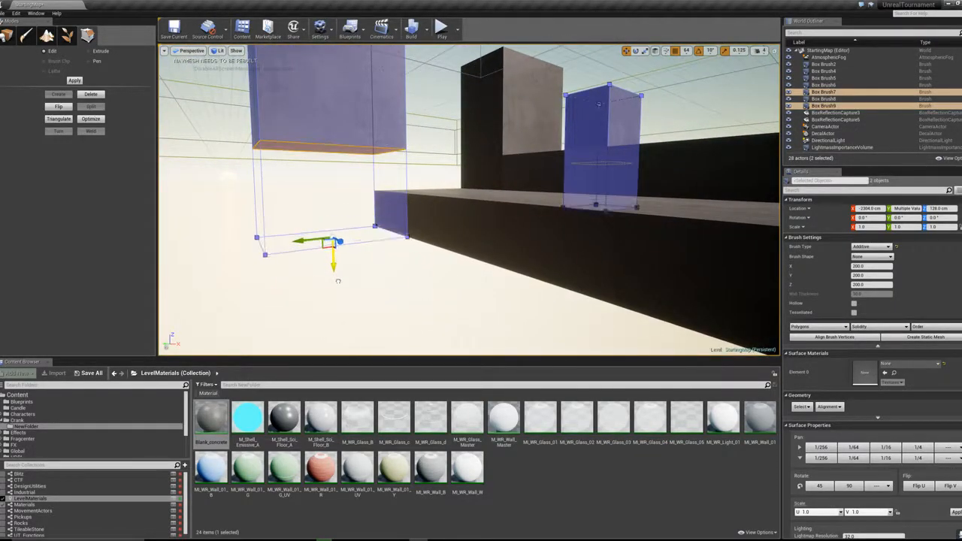
drag(338, 281, 339, 284)
key(Escape)
Step: Duplicate the outer box Box Brush7 and move the copy directly behind it to X -2816 cm
mouse_move(338, 284)
right_down()
mouse_move(376, 241)
mouse_move(406, 271)
right_up()
mouse_move(416, 152)
right_down()
mouse_move(399, 173)
mouse_move(416, 151)
right_up()
click(424, 197)
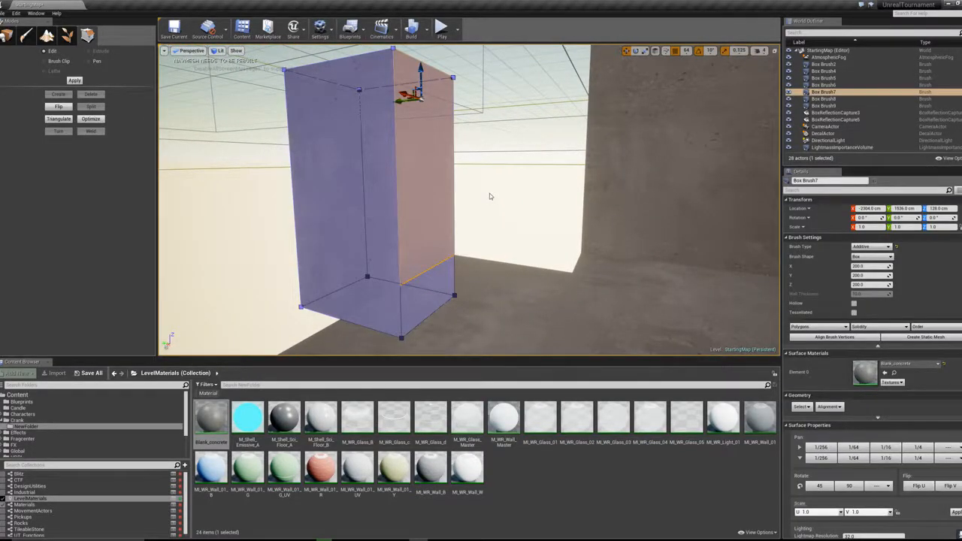
mouse_move(490, 193)
right_down()
mouse_move(459, 197)
mouse_move(503, 193)
mouse_move(498, 146)
mouse_move(484, 222)
right_up()
key(ctrl+w)
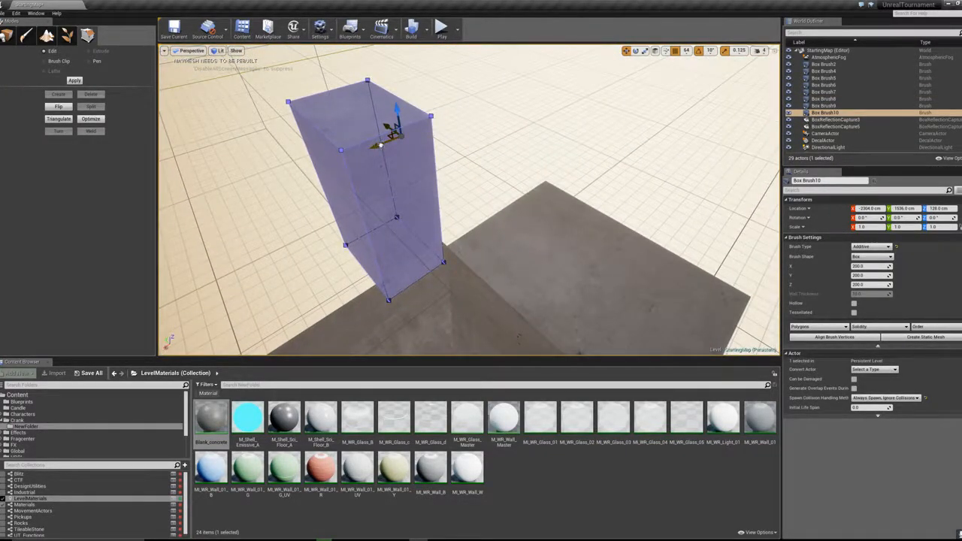
drag(381, 143, 425, 125)
right_drag(425, 125, 511, 126)
drag(302, 154, 323, 137)
right_drag(229, 166, 324, 167)
key(f)
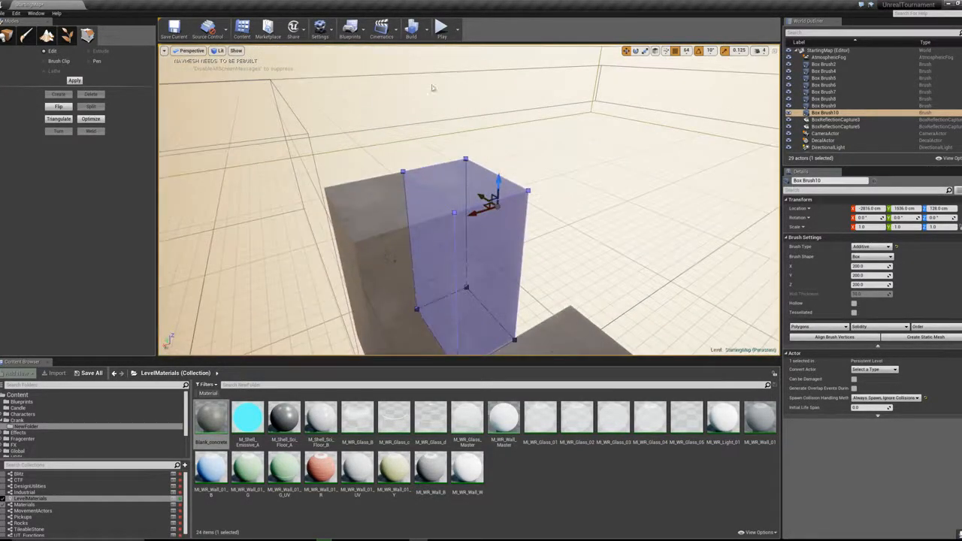
Step: In geometry editing, move the rear copy Box Brush10 to Y 832 cm and adjust its side faces between the two outer boxes
mouse_move(477, 213)
mouse_down()
mouse_move(494, 199)
mouse_move(486, 206)
mouse_move(489, 197)
mouse_move(577, 259)
mouse_up()
mouse_move(472, 263)
right_down()
mouse_move(493, 282)
mouse_move(472, 262)
mouse_move(497, 274)
right_up()
key(Escape)
click(485, 215)
right_drag(489, 212, 530, 234)
click(453, 213)
mouse_move(454, 212)
right_down()
mouse_move(512, 240)
mouse_move(536, 235)
right_up()
drag(438, 210, 455, 206)
right_drag(530, 188, 407, 196)
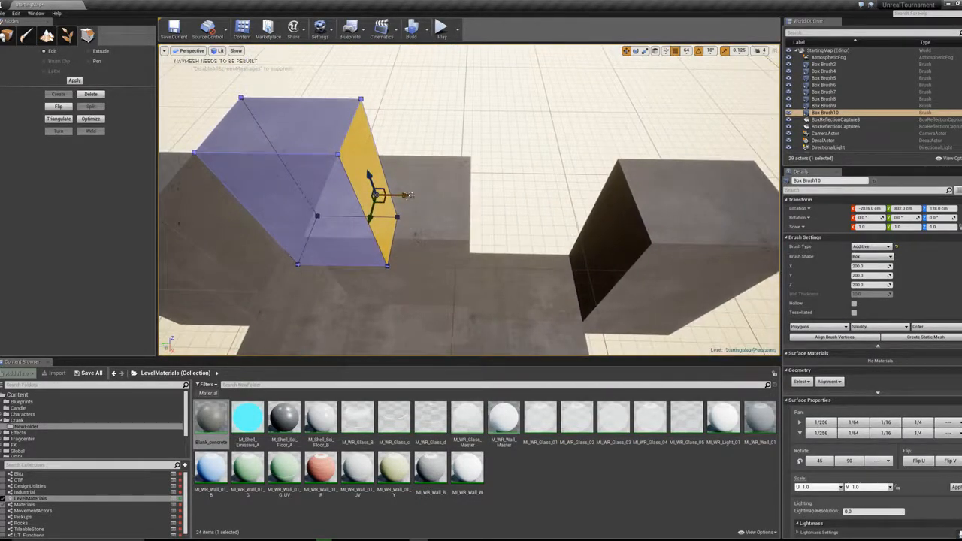
key(Escape)
key(Escape)
Step: Duplicate the outer box Box Brush7 and move the copy along the walkway to the far end at X 1536 cm
mouse_move(604, 195)
right_down()
mouse_move(699, 233)
mouse_move(759, 225)
right_up()
right_drag(469, 199, 677, 177)
mouse_move(469, 200)
right_down()
mouse_move(421, 177)
mouse_move(481, 154)
mouse_move(616, 150)
mouse_move(466, 197)
mouse_move(399, 177)
mouse_move(263, 218)
mouse_move(275, 207)
mouse_move(451, 196)
mouse_move(451, 173)
mouse_move(376, 180)
mouse_move(323, 132)
mouse_move(541, 263)
mouse_move(661, 255)
mouse_move(473, 225)
mouse_move(421, 184)
mouse_move(451, 244)
mouse_move(425, 197)
mouse_move(451, 211)
right_up()
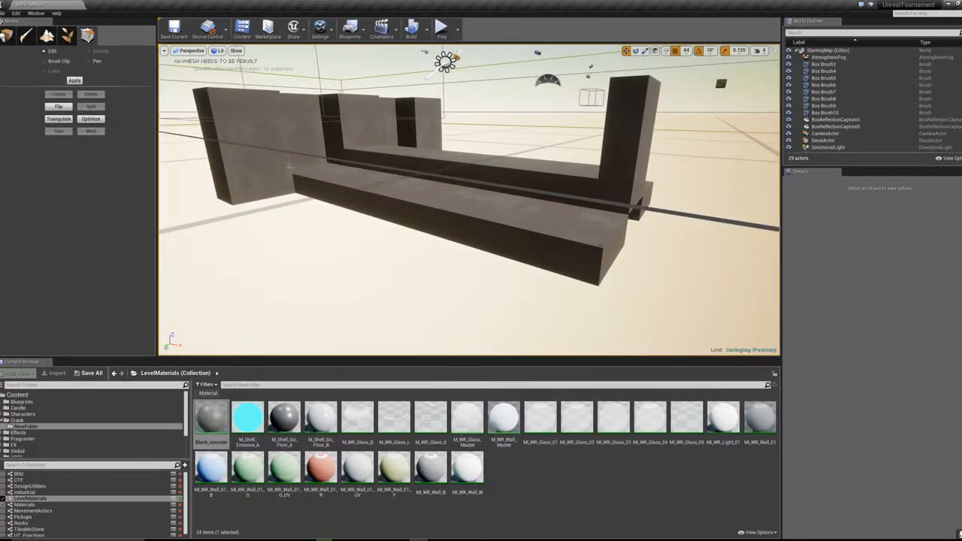
click(263, 174)
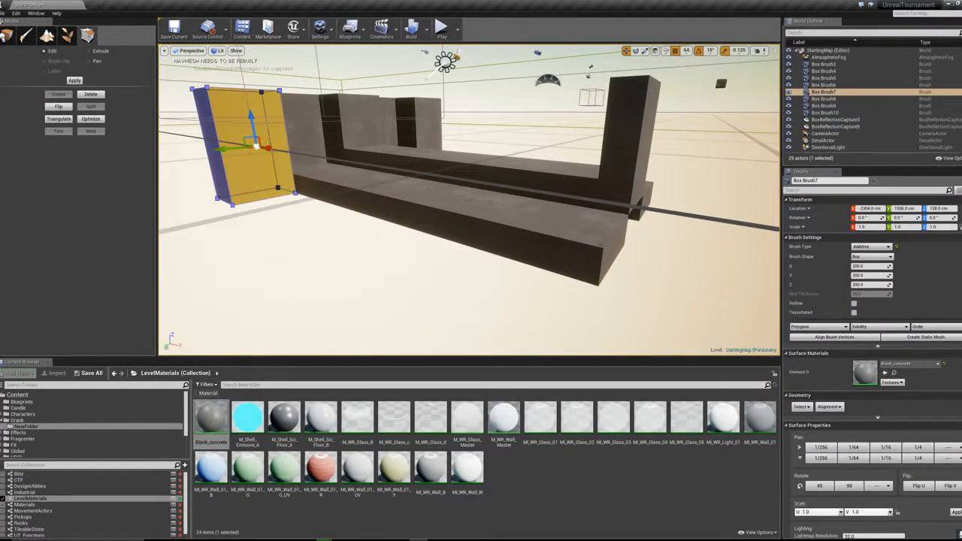
click(7, 35)
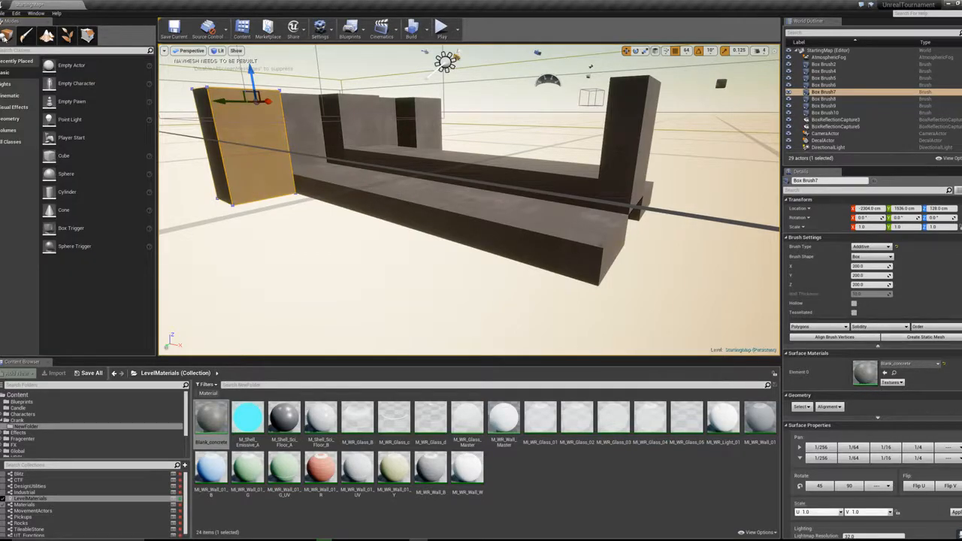
alt+drag(270, 101, 560, 86)
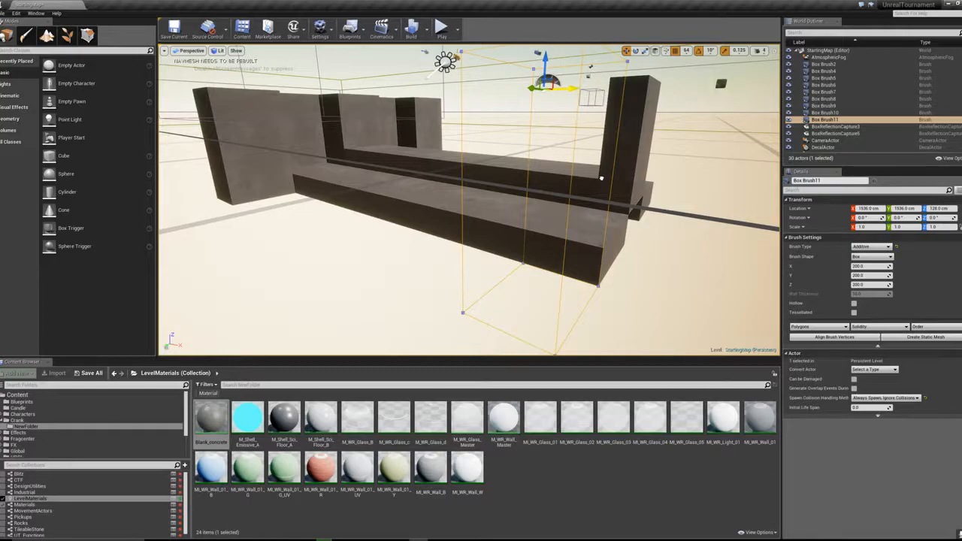
key(Escape)
Step: Duplicate both lower walkways, Box Brush4 and Box Brush8, and move the copies beyond the walkway ends to X 5888 cm
mouse_move(601, 178)
right_down()
mouse_move(617, 207)
mouse_move(557, 185)
mouse_move(594, 188)
mouse_move(568, 202)
mouse_move(519, 192)
mouse_move(556, 191)
mouse_move(594, 173)
mouse_move(654, 184)
mouse_move(640, 177)
mouse_move(616, 188)
mouse_move(519, 186)
mouse_move(557, 189)
right_up()
click(573, 197)
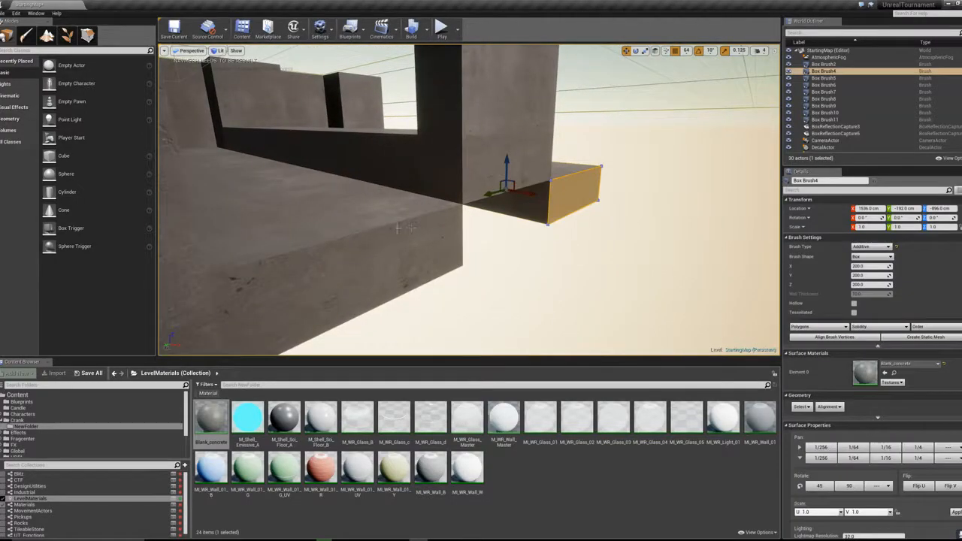
ctrl+click(440, 239)
key(f)
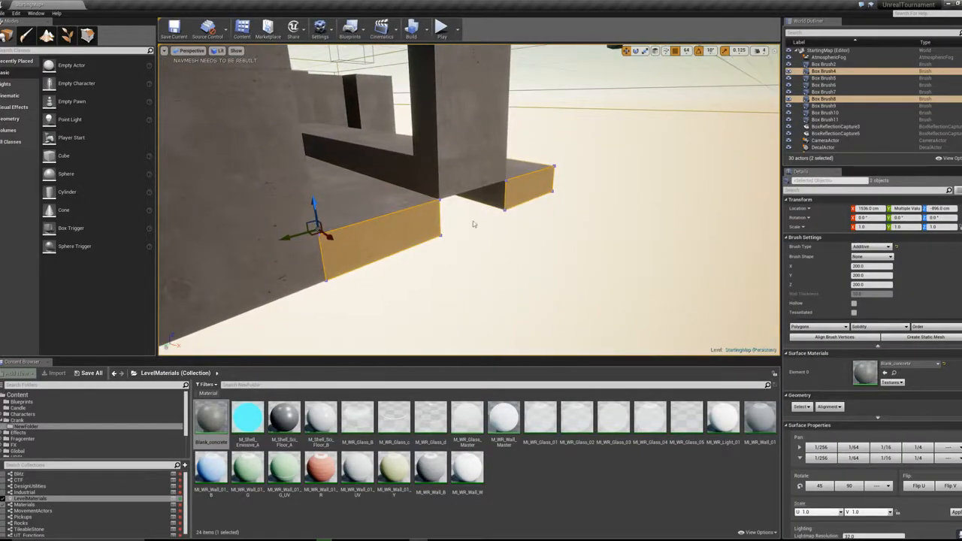
key(ctrl+w)
right_drag(545, 188, 554, 239)
drag(596, 187, 725, 193)
mouse_move(707, 191)
right_down()
mouse_move(696, 176)
mouse_move(703, 150)
right_up()
mouse_move(660, 213)
mouse_down()
mouse_move(741, 205)
mouse_move(718, 216)
mouse_up()
Step: In geometry editing, select the outer end faces of both walkway copies and pull them back with the grid snap at 256
click(87, 35)
mouse_move(452, 211)
right_down()
mouse_move(526, 201)
mouse_move(437, 225)
right_up()
click(633, 202)
ctrl+click(520, 244)
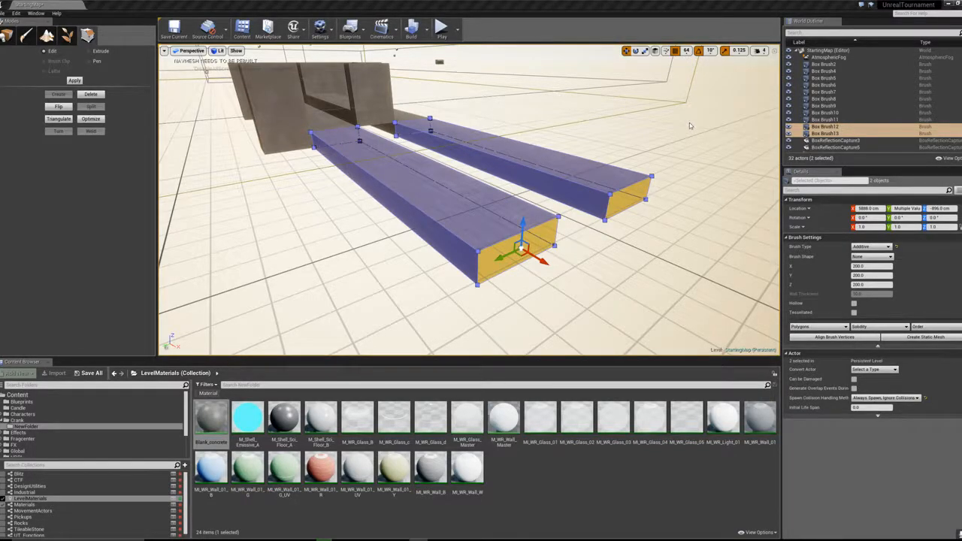
key(bracketright)
key(bracketright)
drag(538, 260, 447, 198)
mouse_move(447, 199)
right_down()
mouse_move(426, 150)
mouse_move(467, 154)
mouse_move(526, 197)
mouse_move(621, 194)
right_up()
drag(581, 183, 527, 176)
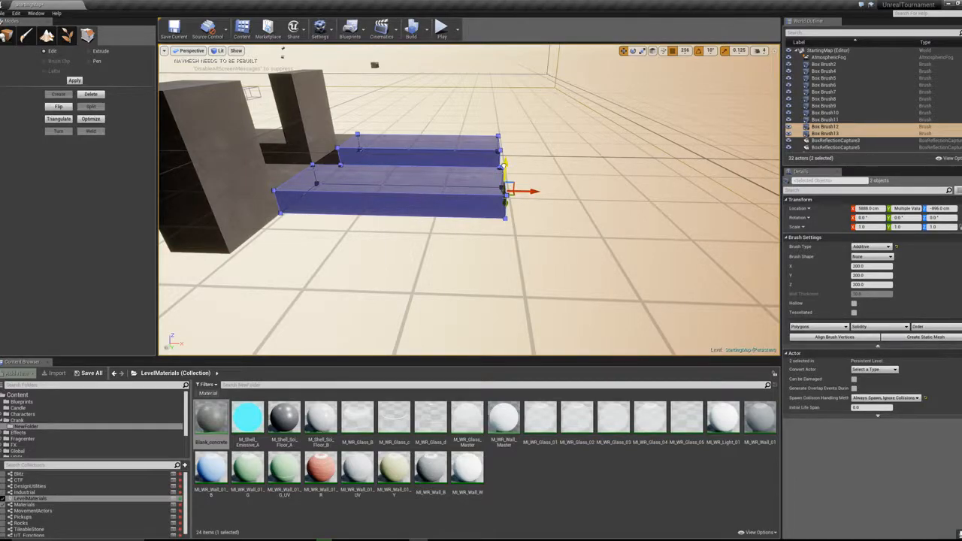
Step: Reselect the outer end faces of both walkway copies and lower them so the pair slopes down as ramps
click(505, 166)
mouse_move(553, 180)
right_down()
mouse_move(602, 176)
mouse_move(511, 189)
mouse_move(530, 200)
right_up()
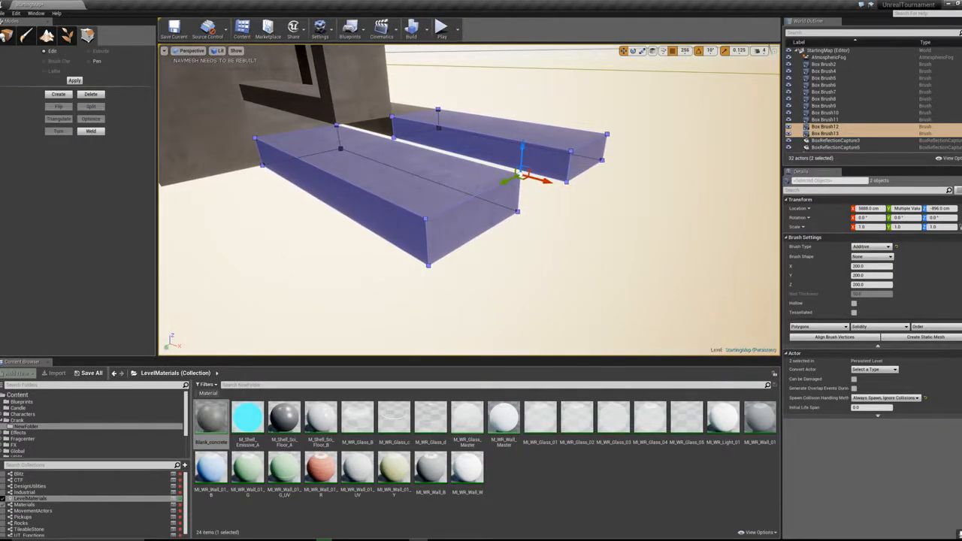
click(586, 155)
ctrl+click(481, 213)
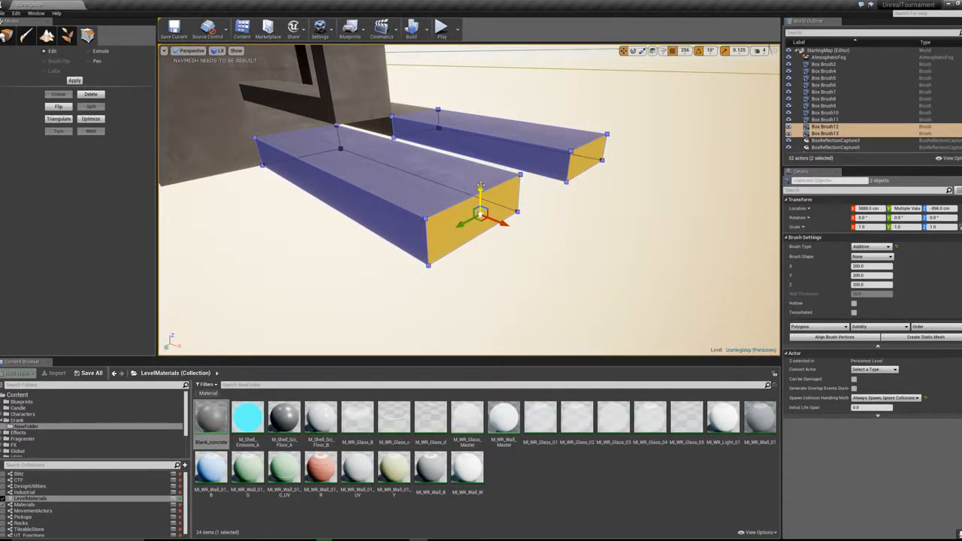
drag(480, 188, 481, 263)
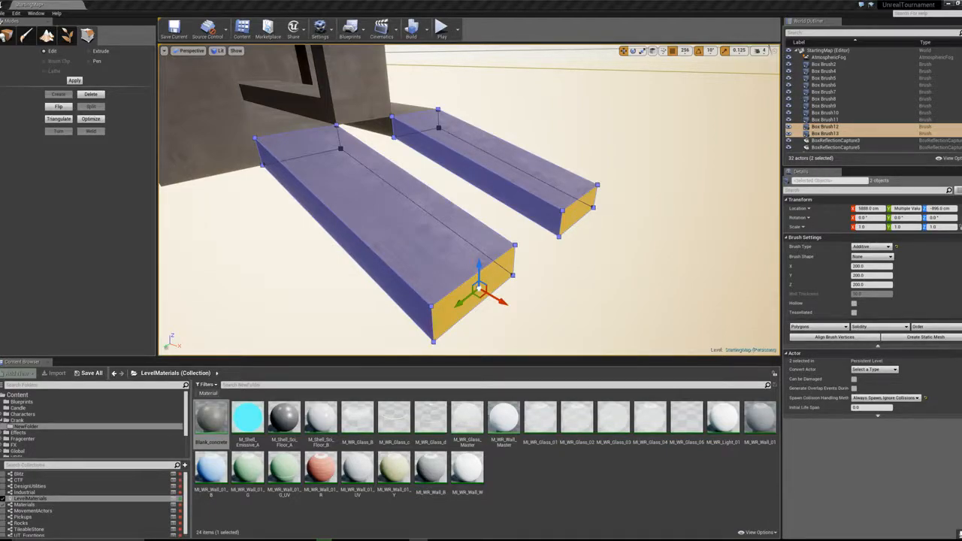
mouse_move(481, 226)
right_down()
mouse_move(432, 218)
mouse_move(368, 165)
mouse_move(361, 226)
mouse_move(398, 229)
mouse_move(432, 211)
mouse_move(409, 229)
mouse_move(380, 225)
mouse_move(420, 237)
right_up()
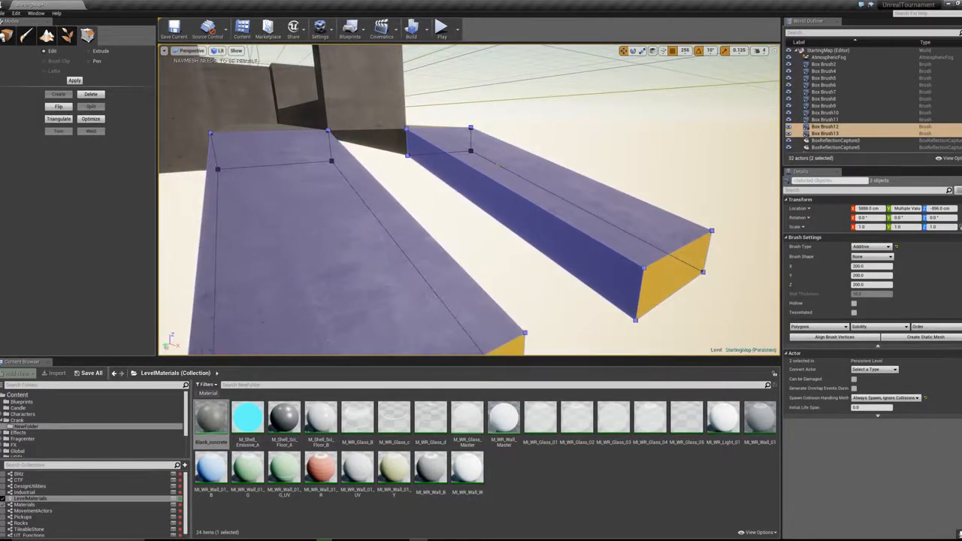
Step: Leave geometry editing and examine how the two ramps connect to the lower walkways
key(Escape)
key(Escape)
click(460, 181)
click(461, 182)
mouse_move(462, 182)
right_down()
mouse_move(433, 182)
mouse_move(452, 196)
mouse_move(437, 183)
mouse_move(455, 185)
right_up()
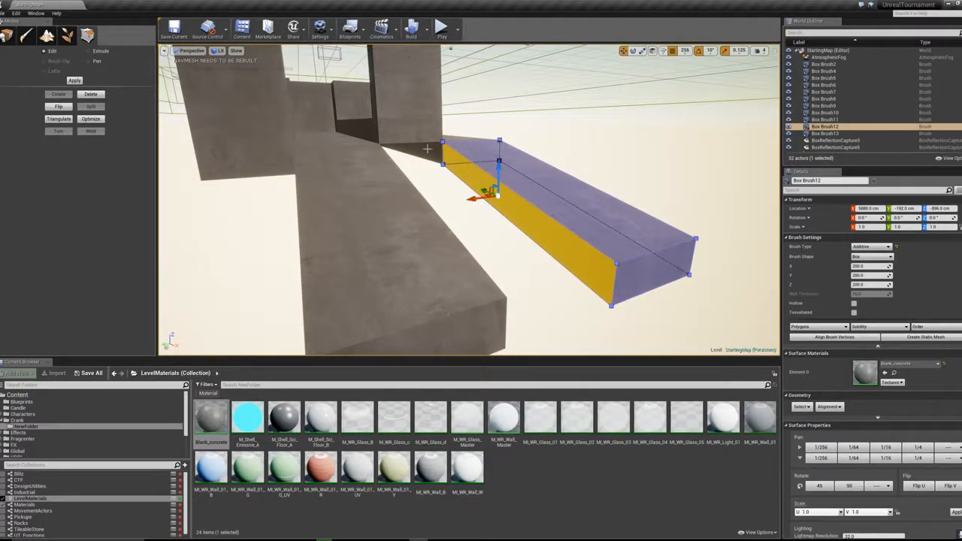
click(8, 35)
key(Escape)
mouse_move(469, 199)
right_down()
mouse_move(481, 200)
mouse_move(471, 185)
right_up()
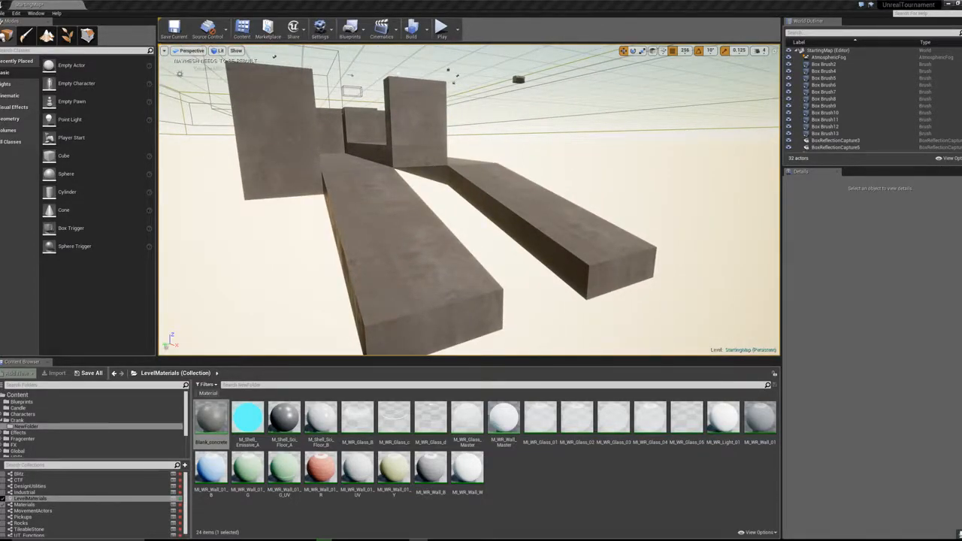
right_drag(470, 188, 509, 200)
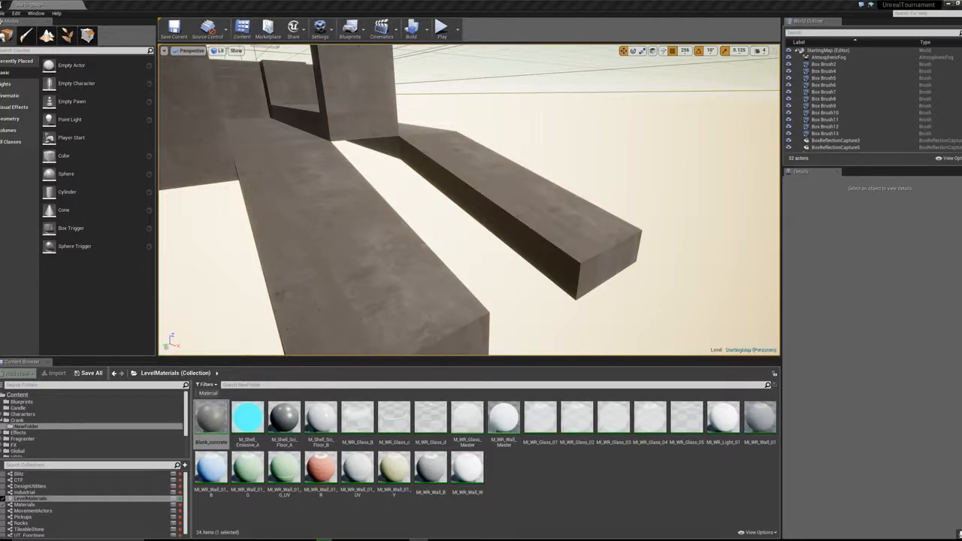
Step: In OBS, confirm the Display Capture source for Display 0 at 2560x1440 and return to Unreal Editor
click(336, 305)
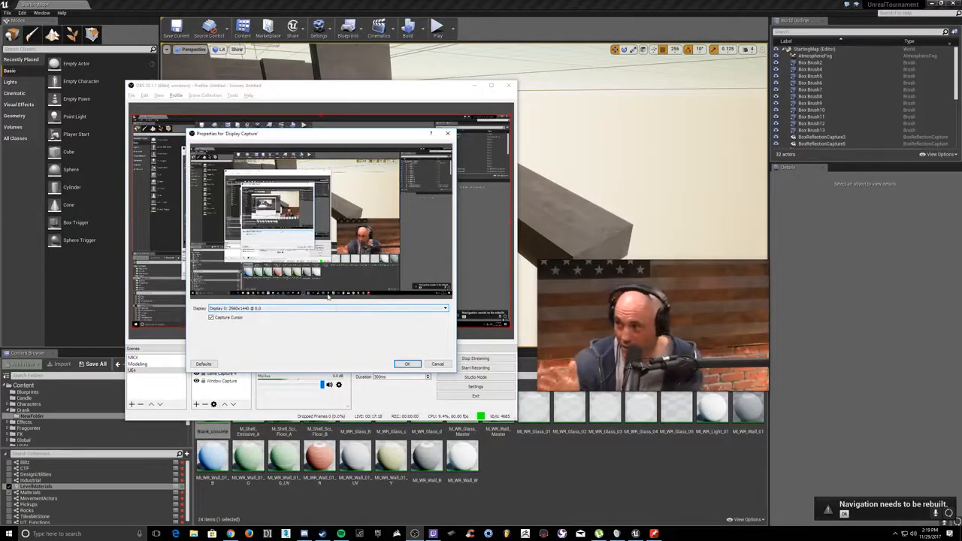
click(407, 363)
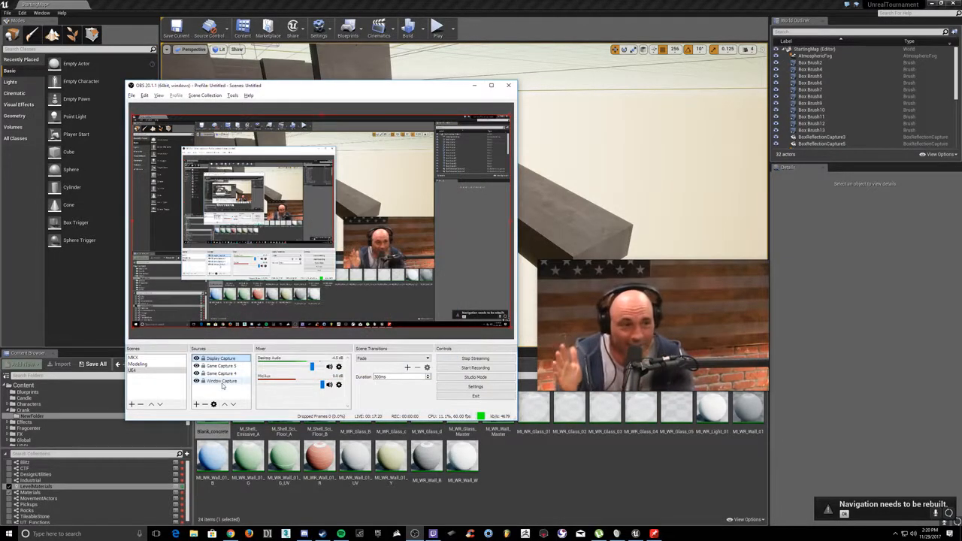
click(584, 3)
Step: Examine the layout from the tall side boxes along the lower walkways to the two ramps
right_drag(488, 253, 398, 180)
key(s)
key(d)
key(w)
key(w)
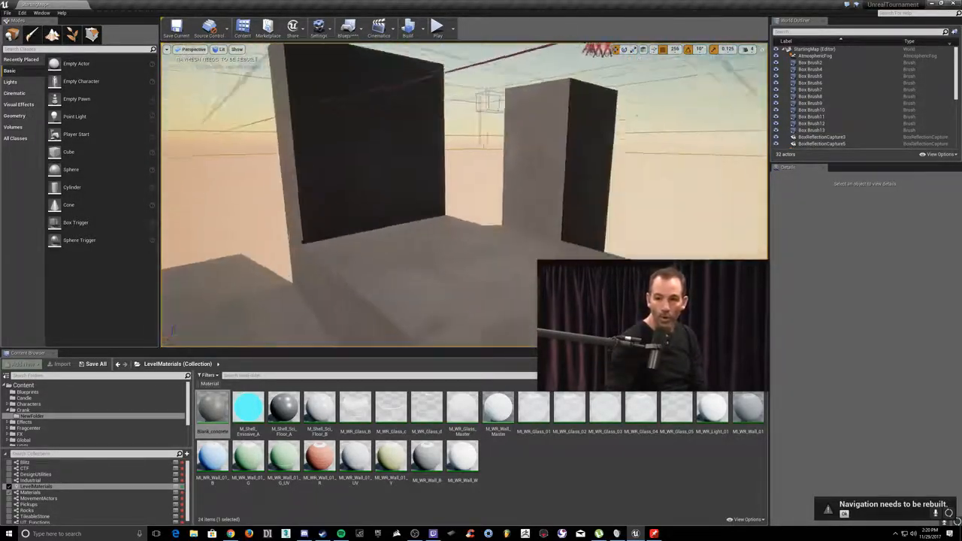
key(s)
right_drag(399, 180, 577, 212)
key(w)
key(s)
key(a)
Step: Duplicate both ramps, Box Brush12 and Box Brush13, and move the copies past the ramp ends to X 8192 cm
click(406, 187)
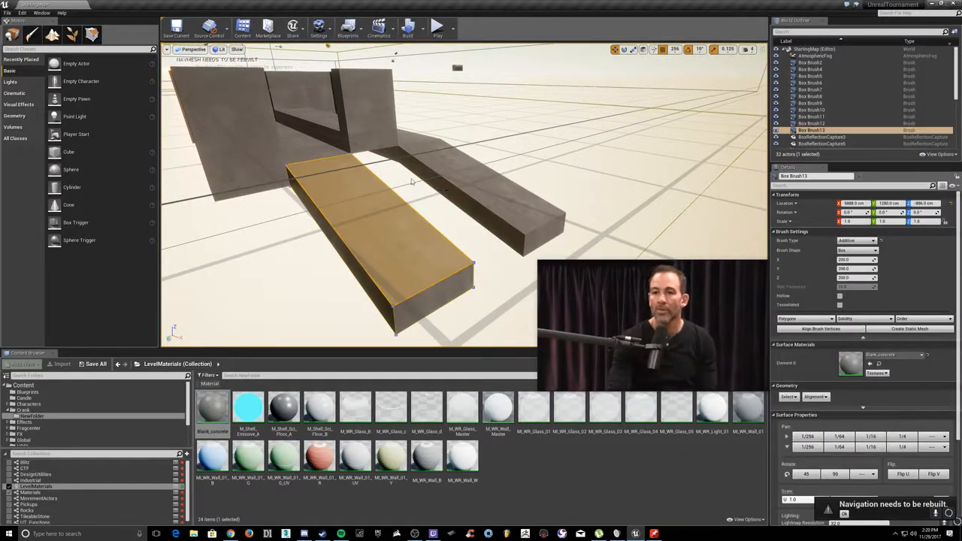
click(485, 194)
ctrl+click(441, 232)
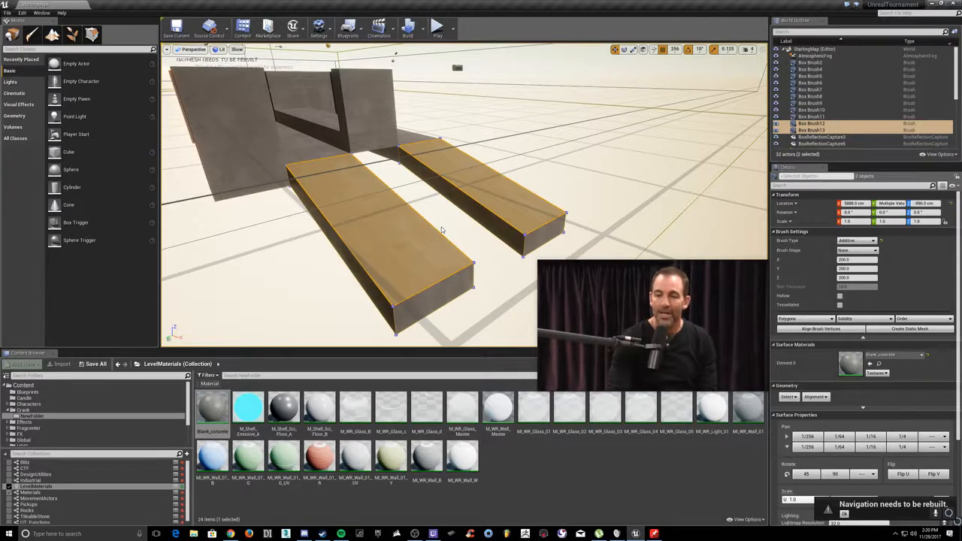
key(ctrl+w)
mouse_move(442, 230)
right_down()
mouse_move(432, 188)
mouse_move(406, 185)
mouse_move(481, 218)
mouse_move(588, 164)
right_up()
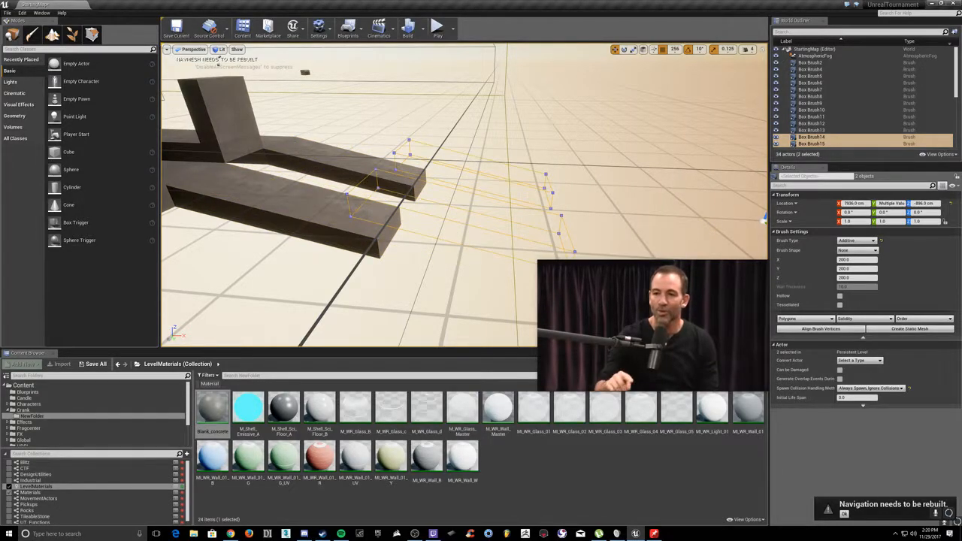
right_drag(623, 146, 695, 178)
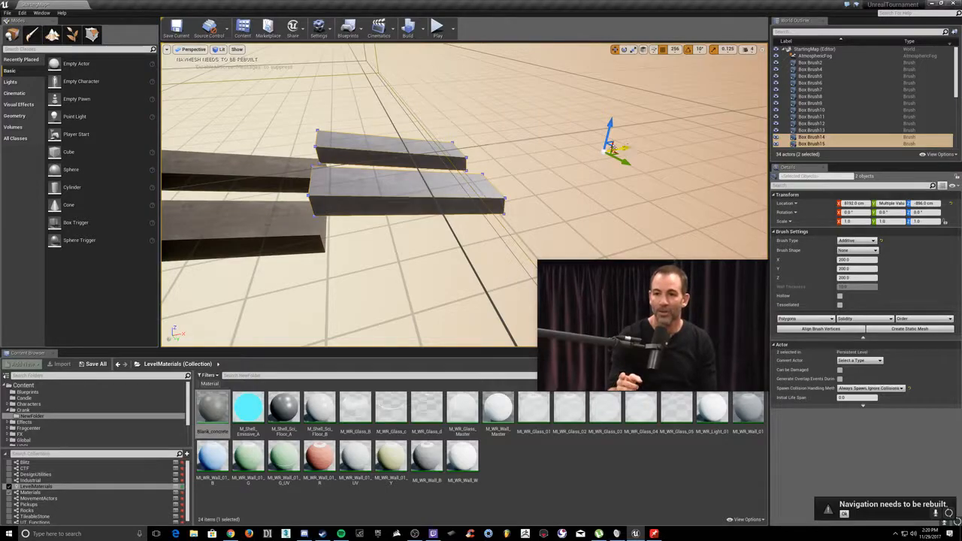
Step: Raise the outer end faces of the two copies to make them level platforms, and lower both platforms to Z -1408 cm
click(91, 34)
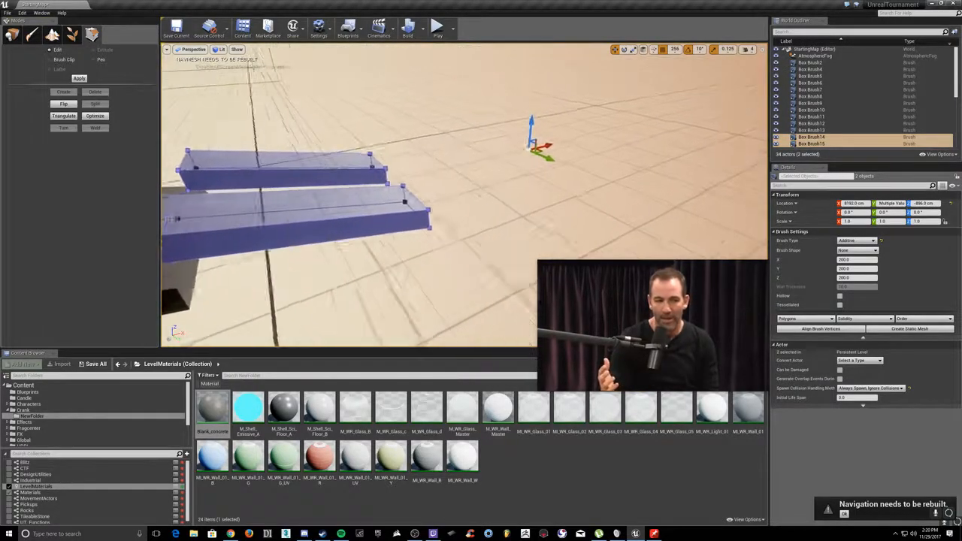
right_drag(547, 191, 528, 191)
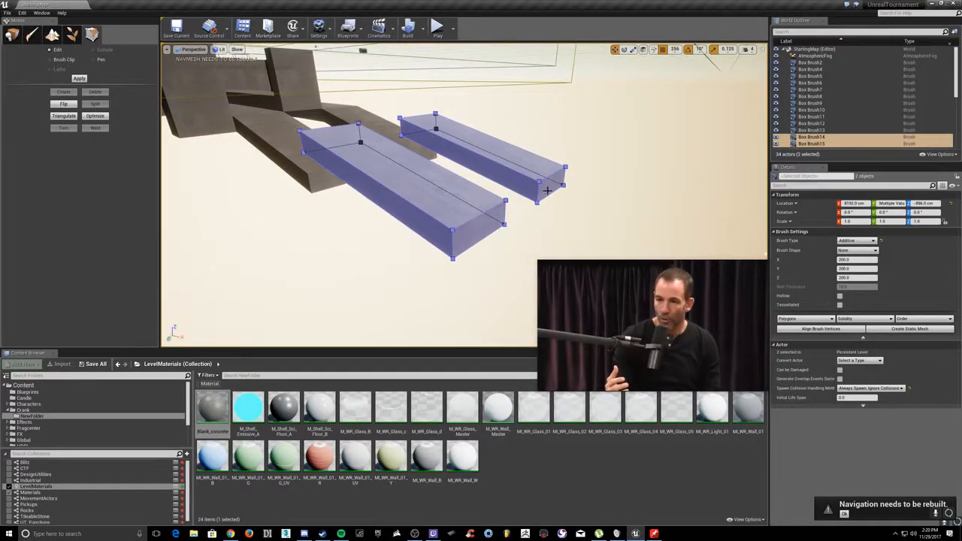
drag(483, 205, 489, 133)
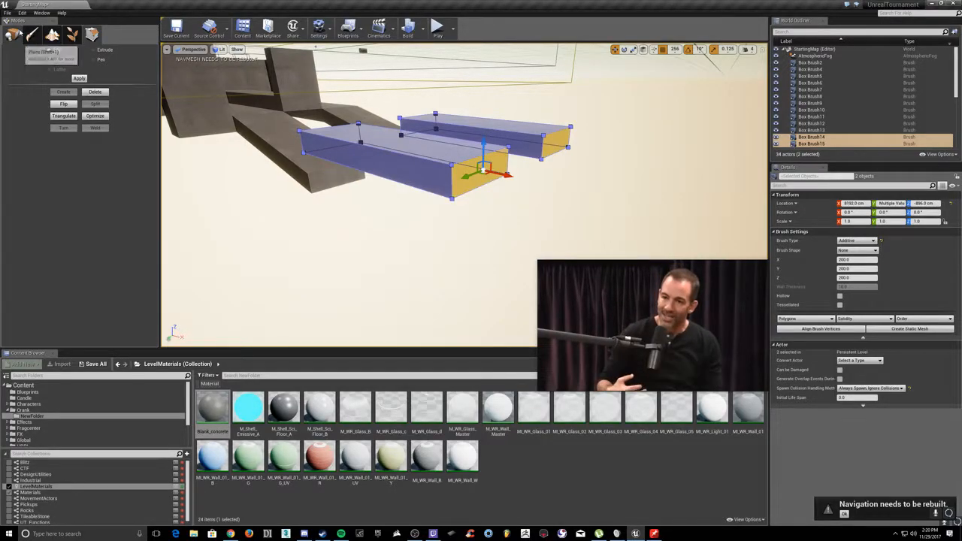
click(12, 34)
right_drag(416, 182, 464, 177)
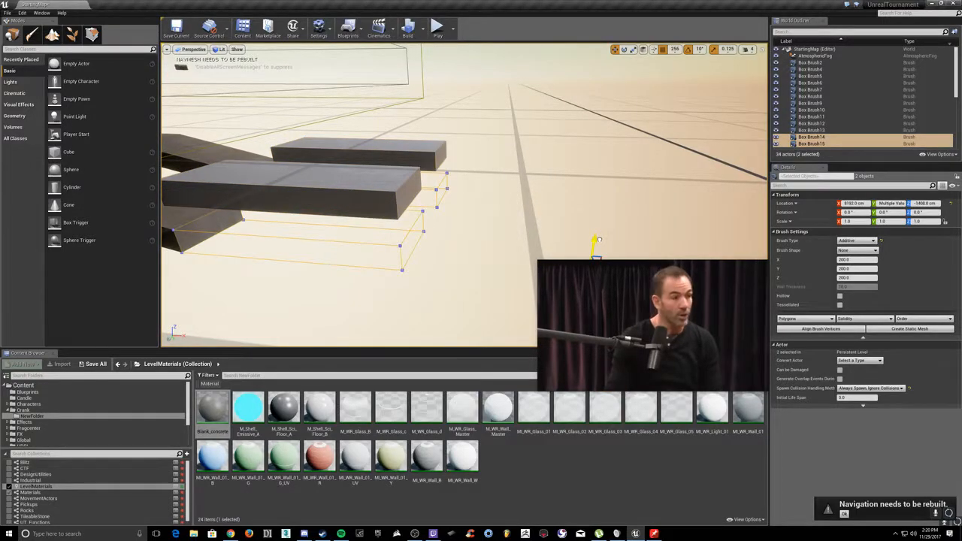
click(494, 240)
Step: Shorten both level platforms by pulling their outer end faces inward, and delete the platform Box Brush14
click(92, 34)
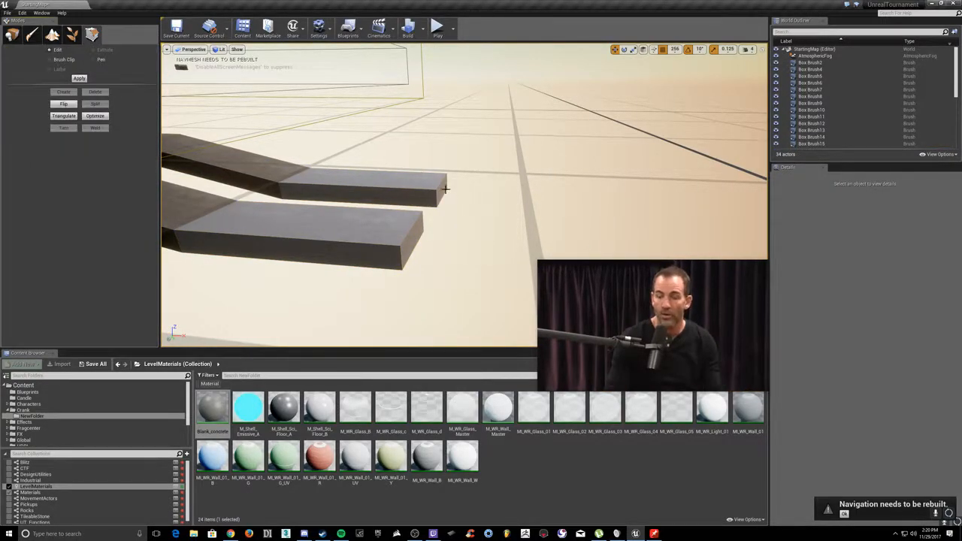
click(444, 190)
ctrl+click(412, 239)
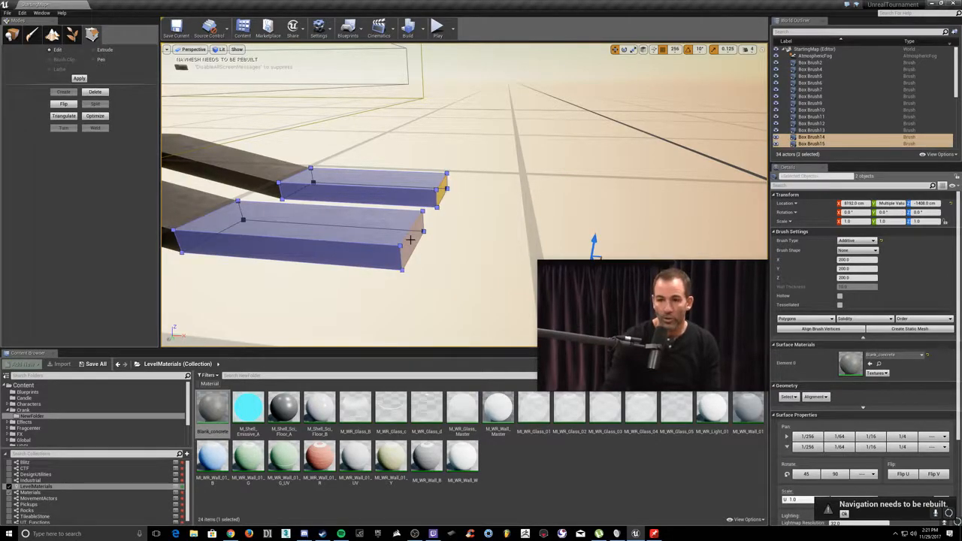
mouse_move(428, 239)
mouse_down()
mouse_move(327, 225)
mouse_move(352, 220)
mouse_up()
click(353, 190)
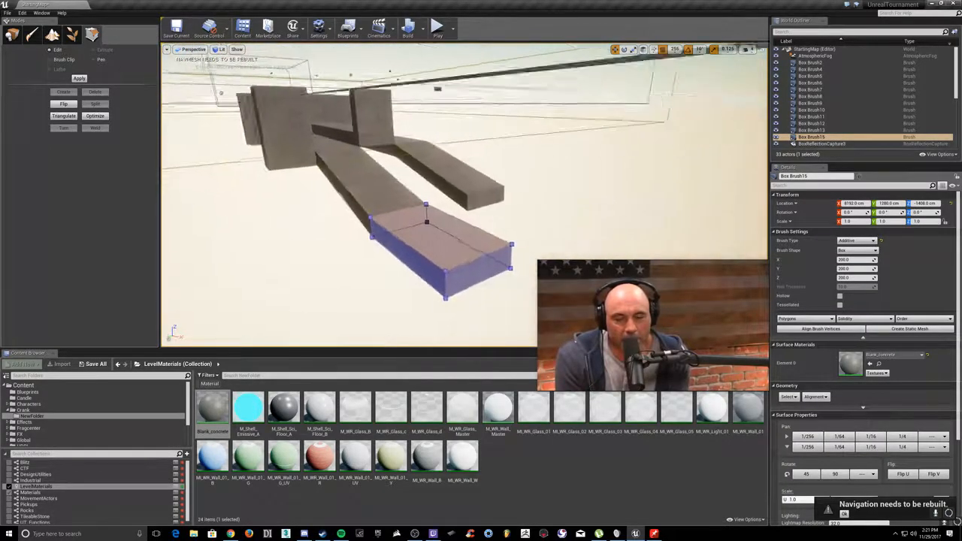
Step: Extend the inner side face of platform Box Brush15 across both ramp ends, and fine-tune the face on a 64 grid
right_drag(451, 211, 316, 203)
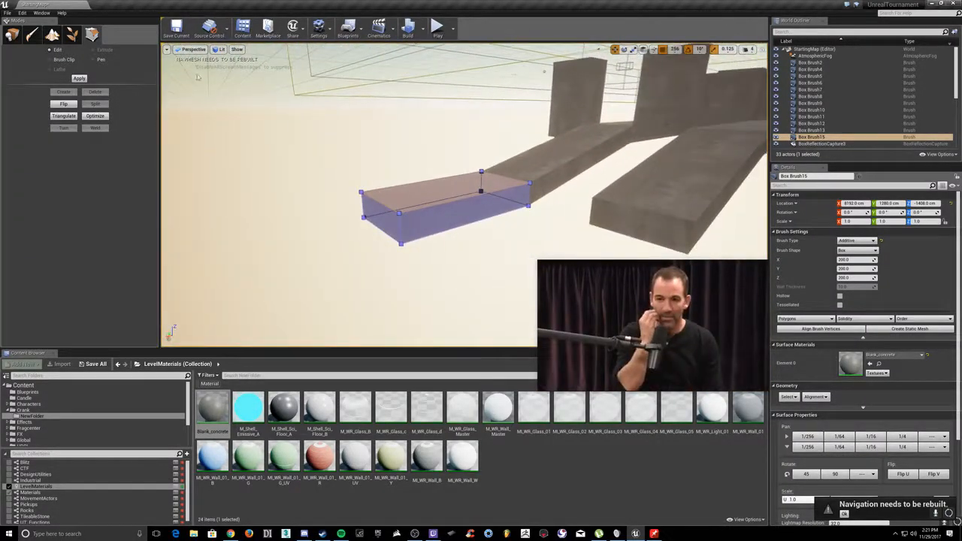
click(436, 205)
right_drag(436, 205, 425, 171)
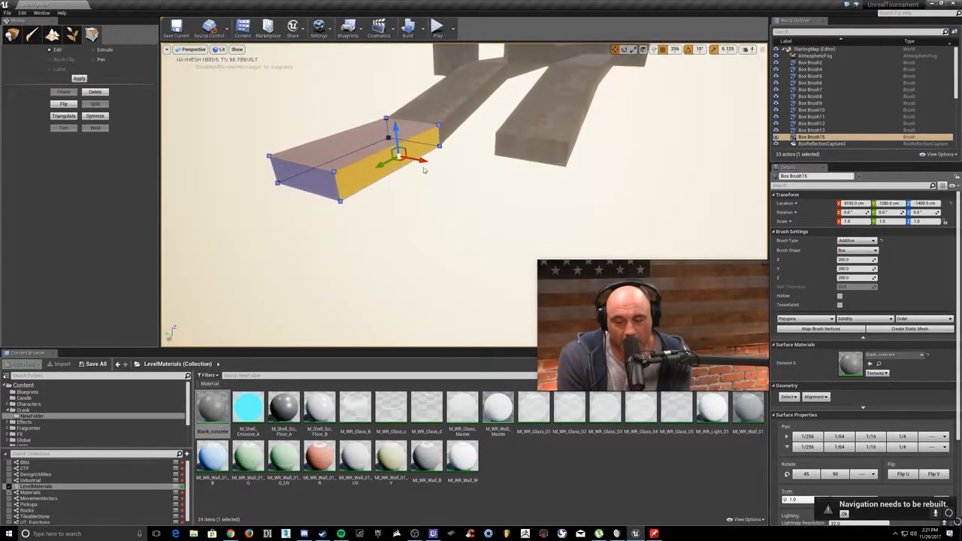
mouse_move(421, 159)
mouse_down()
mouse_move(582, 189)
mouse_move(565, 179)
mouse_up()
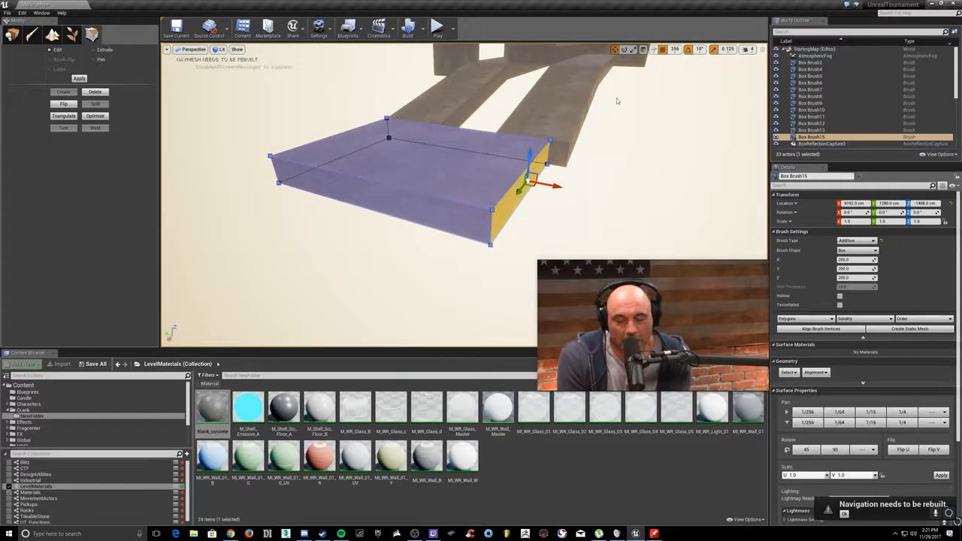
click(675, 51)
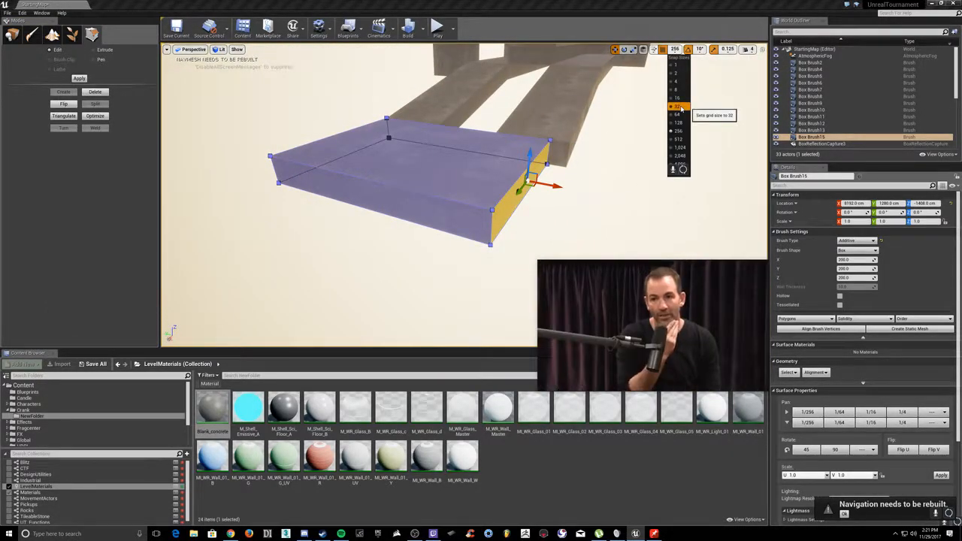
click(680, 114)
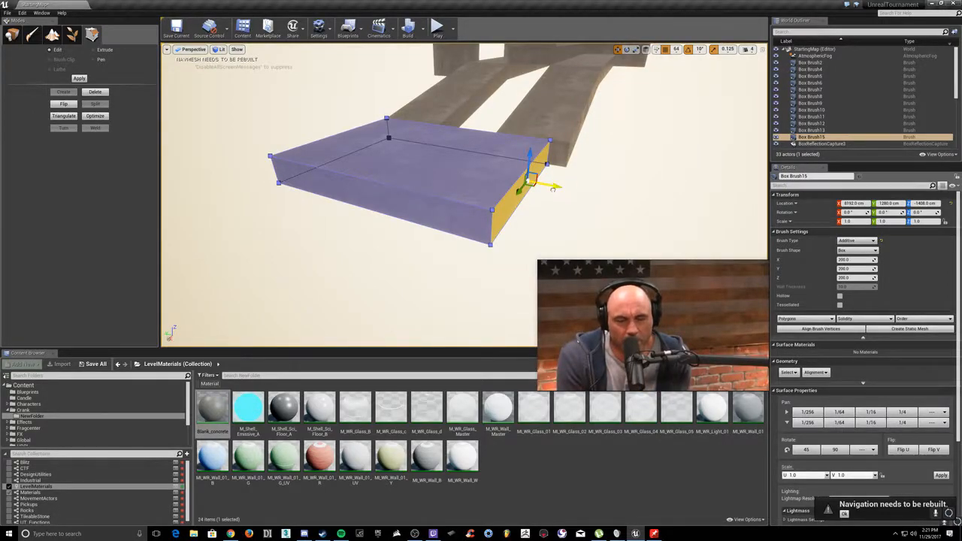
drag(553, 189, 573, 195)
Step: Examine the widened platform and the layout from the ramps back to the trench
click(579, 198)
mouse_move(578, 199)
right_down()
mouse_move(580, 189)
mouse_move(556, 197)
mouse_move(585, 197)
mouse_move(545, 193)
mouse_move(571, 195)
mouse_move(545, 195)
mouse_move(563, 195)
mouse_move(553, 195)
mouse_move(578, 172)
right_up()
click(513, 203)
mouse_move(513, 203)
right_down()
mouse_move(492, 204)
mouse_move(500, 207)
right_up()
click(521, 226)
mouse_move(544, 226)
mouse_down()
mouse_move(476, 202)
mouse_move(473, 190)
mouse_up()
click(512, 224)
mouse_move(513, 224)
right_down()
mouse_move(485, 212)
mouse_move(447, 213)
mouse_move(444, 225)
mouse_move(435, 194)
mouse_move(437, 228)
mouse_move(455, 237)
mouse_move(444, 240)
mouse_move(481, 224)
mouse_move(454, 221)
mouse_move(460, 234)
mouse_move(473, 240)
mouse_move(459, 206)
mouse_move(455, 237)
mouse_move(454, 191)
right_up()
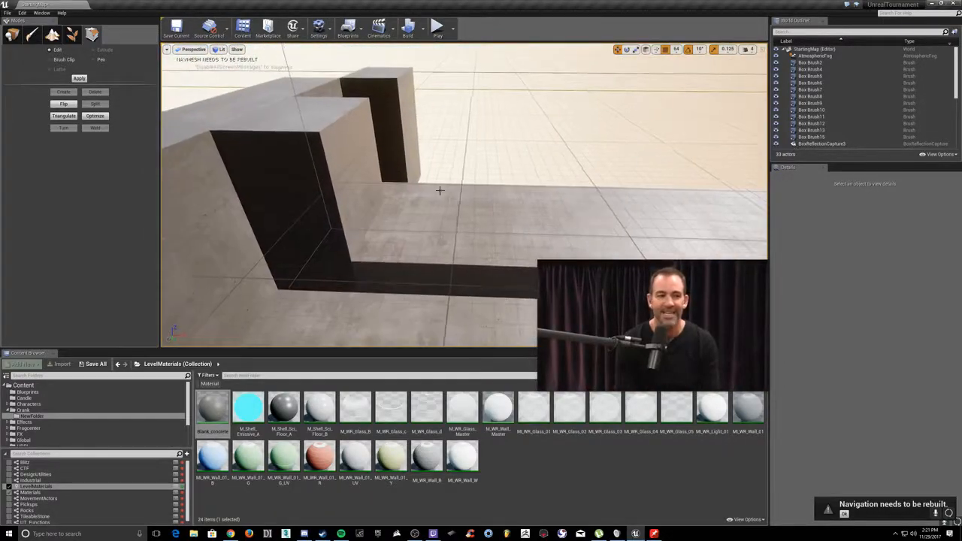
Step: Try to slope the end face of Box Brush5 in the trench by pulling its bottom edge outward on the 64 grid
click(378, 170)
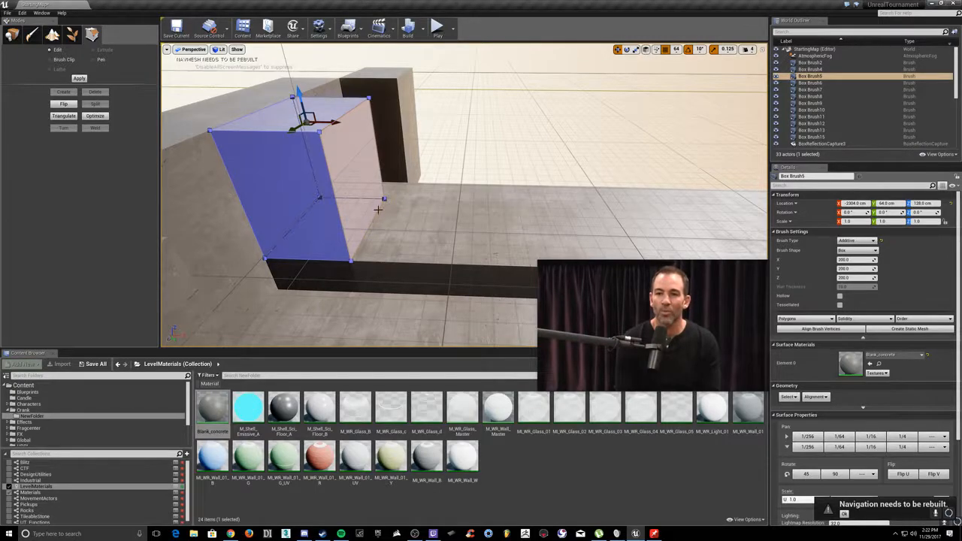
click(349, 250)
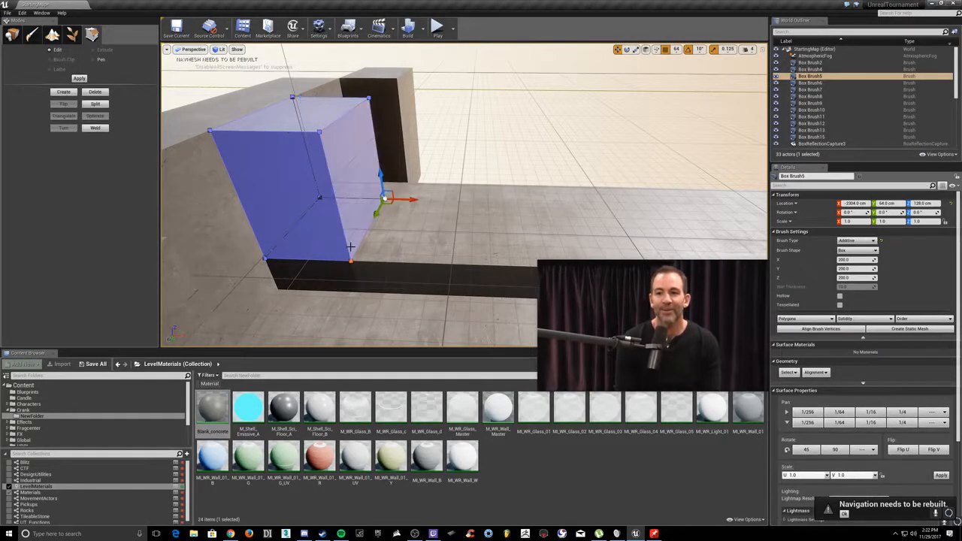
drag(435, 203, 485, 216)
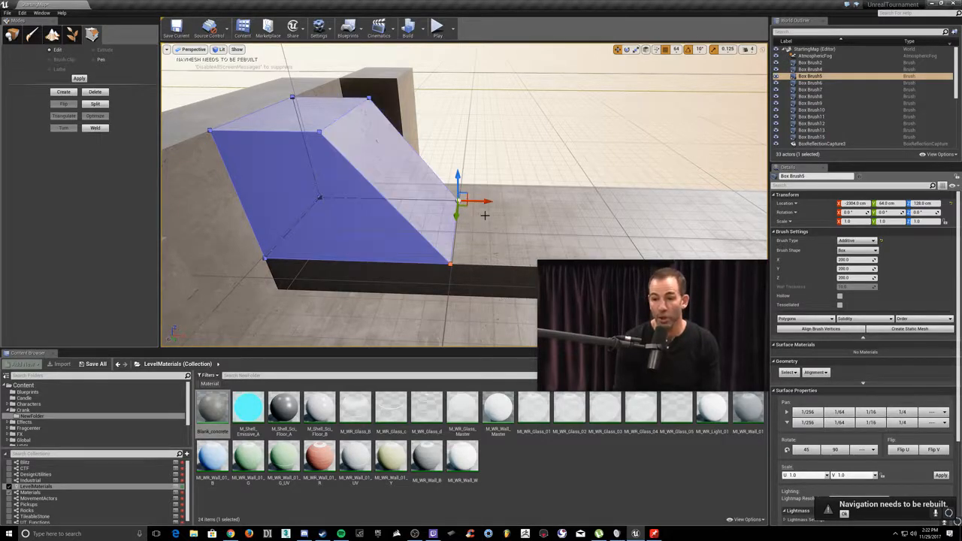
key(ctrl+z)
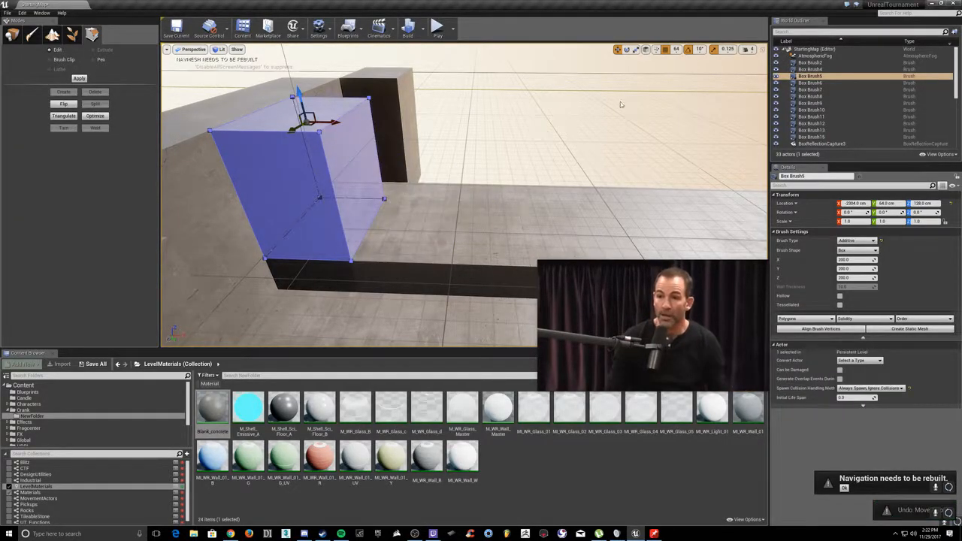
Step: Set the grid to 256, pull the bottom edge of Box Brush5's end face outward into a slope, and lower its top face
click(676, 49)
click(681, 132)
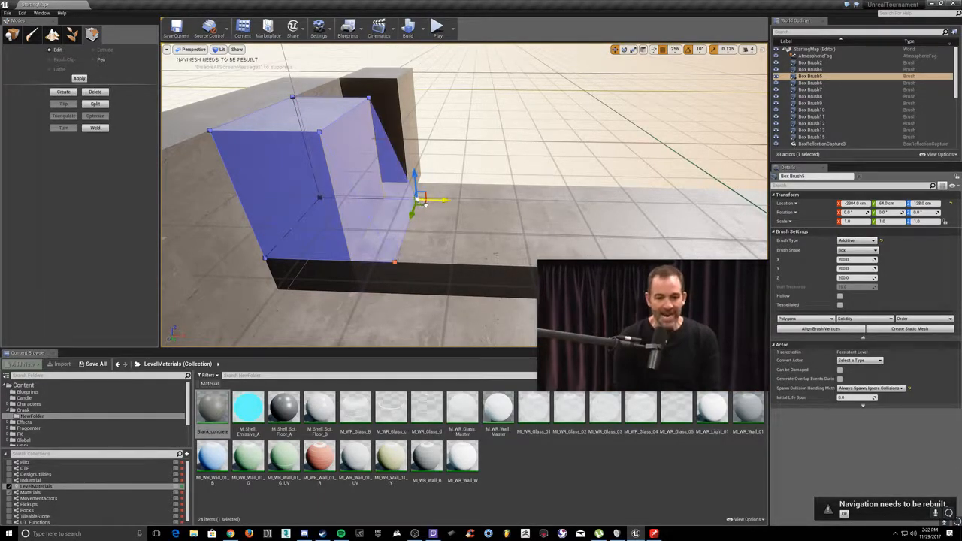
click(294, 115)
drag(295, 84, 307, 127)
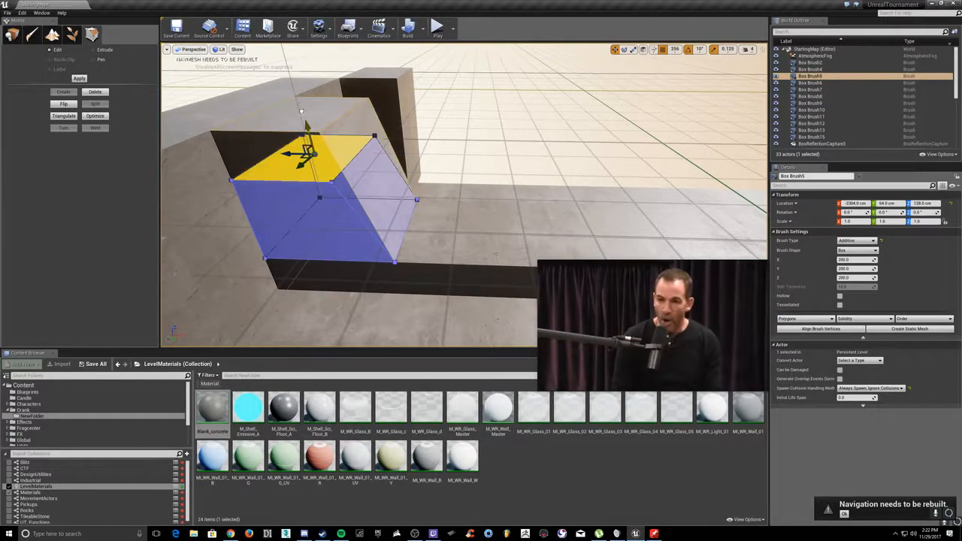
Step: Examine the sloped trench block and the way to the lower ramps and end platform
click(411, 154)
mouse_move(411, 155)
right_down()
mouse_move(376, 135)
mouse_move(406, 147)
mouse_move(361, 135)
mouse_move(293, 154)
mouse_move(338, 158)
mouse_move(376, 195)
mouse_move(361, 188)
mouse_move(391, 195)
mouse_move(369, 154)
mouse_move(432, 173)
mouse_move(391, 150)
mouse_move(372, 169)
mouse_move(410, 143)
mouse_move(402, 154)
mouse_move(413, 154)
mouse_move(342, 140)
right_up()
key(w)
mouse_move(411, 183)
right_down()
mouse_move(444, 205)
mouse_move(436, 180)
mouse_move(459, 218)
mouse_move(443, 233)
mouse_move(481, 214)
mouse_move(504, 180)
mouse_move(469, 211)
mouse_move(500, 230)
mouse_move(542, 218)
mouse_move(541, 240)
mouse_move(503, 143)
mouse_move(451, 121)
mouse_move(519, 203)
mouse_move(451, 184)
mouse_move(429, 150)
mouse_move(459, 161)
mouse_move(454, 203)
mouse_move(489, 161)
mouse_move(481, 180)
mouse_move(466, 143)
mouse_move(481, 188)
mouse_move(511, 169)
mouse_move(526, 196)
mouse_move(497, 207)
mouse_move(319, 185)
mouse_move(309, 195)
mouse_move(316, 177)
mouse_move(297, 177)
mouse_move(451, 227)
mouse_move(440, 210)
mouse_move(332, 173)
right_up()
click(400, 229)
key(Escape)
click(331, 173)
key(Escape)
Step: Shorten both ramps, Box Brush12 and Box Brush13, by pulling their outer end faces inward
right_drag(459, 262, 463, 241)
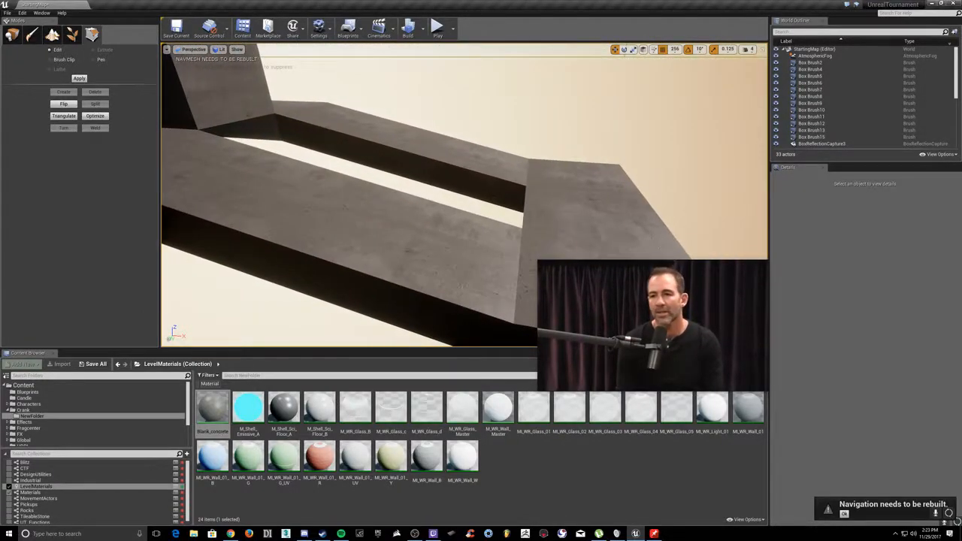
click(477, 184)
ctrl+click(463, 263)
mouse_move(361, 188)
right_down()
mouse_move(361, 200)
mouse_move(330, 180)
mouse_move(350, 184)
right_up()
click(361, 167)
click(556, 166)
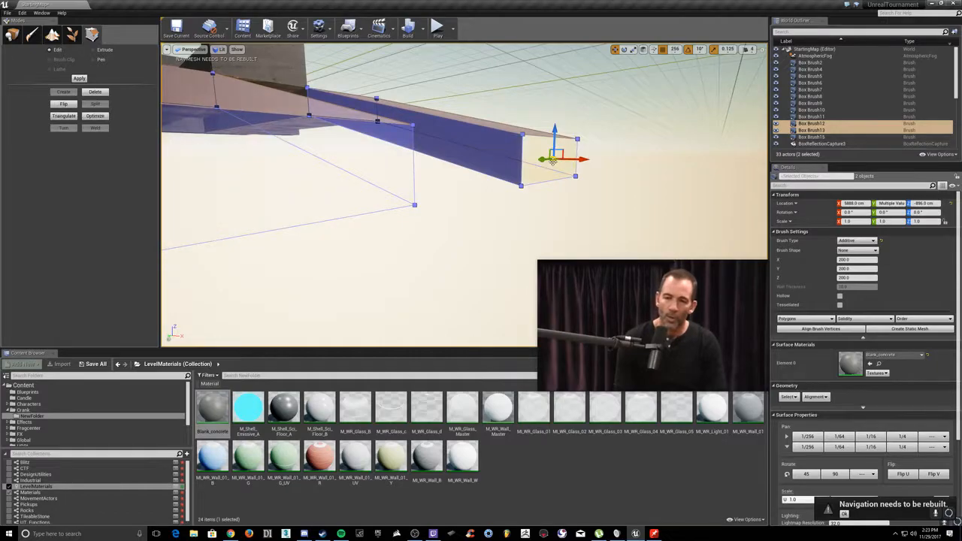
mouse_move(290, 173)
right_down()
mouse_move(263, 154)
mouse_move(282, 199)
mouse_move(252, 203)
mouse_move(303, 176)
right_up()
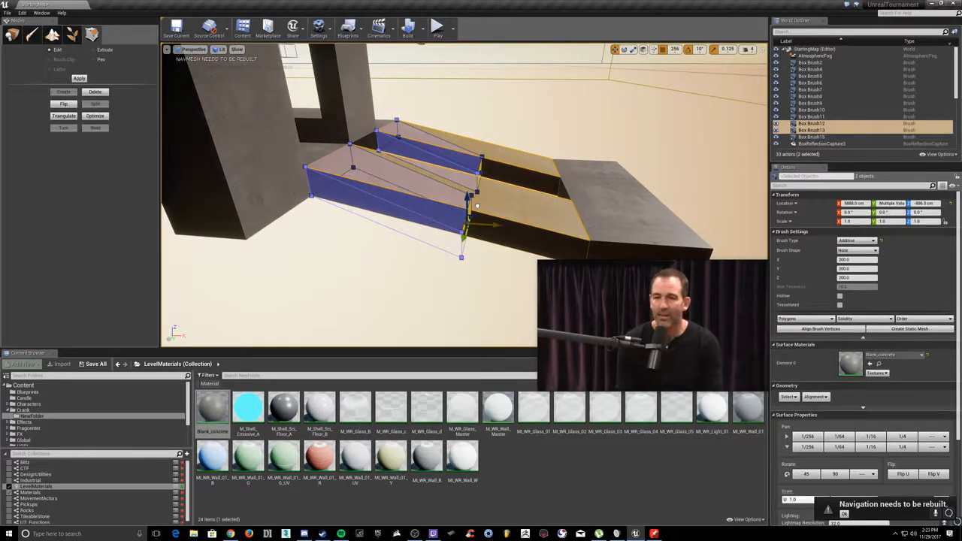
click(476, 207)
key(Escape)
Step: Move the end platform Box Brush15 inward against the shortened ramps to X 7168 cm
click(585, 187)
mouse_move(601, 224)
right_down()
mouse_move(620, 252)
mouse_move(665, 226)
right_up()
right_drag(618, 199, 629, 194)
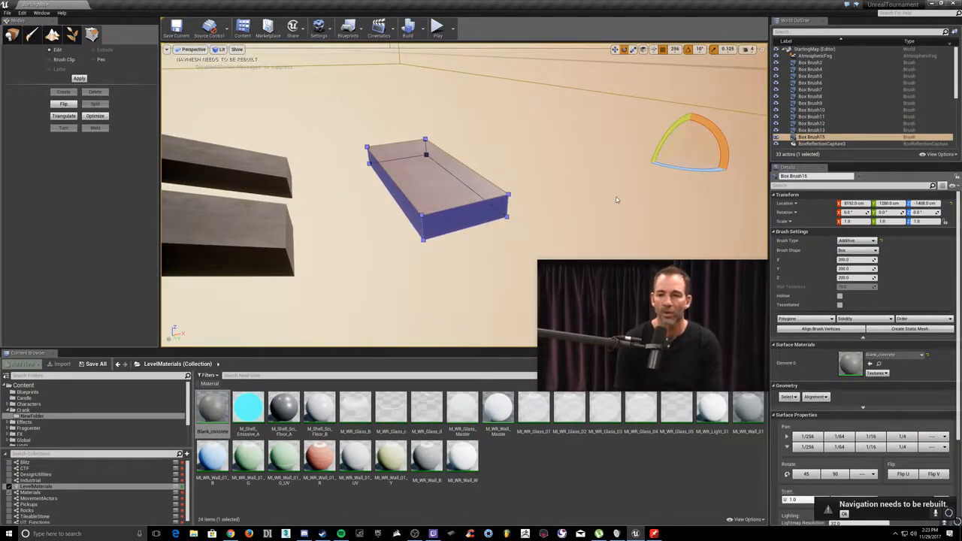
drag(699, 153, 635, 165)
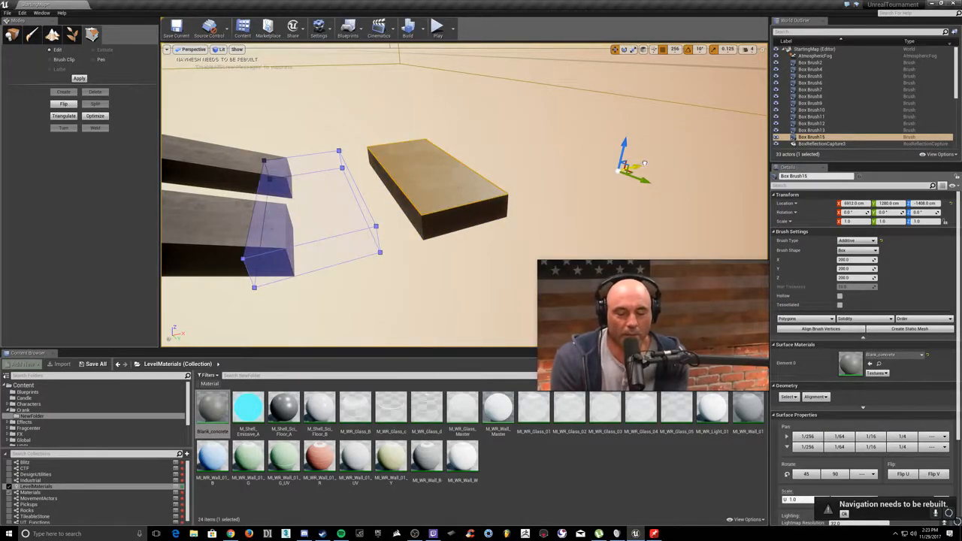
key(Escape)
mouse_move(648, 164)
right_down()
mouse_move(603, 171)
mouse_move(585, 189)
mouse_move(594, 203)
mouse_move(549, 181)
mouse_move(558, 184)
mouse_move(531, 188)
mouse_move(559, 180)
mouse_move(601, 191)
mouse_move(583, 204)
mouse_move(563, 186)
right_up()
Step: Raise the outer end face of Box Brush12 to turn it into an upward ramp
click(476, 205)
right_drag(476, 205, 488, 216)
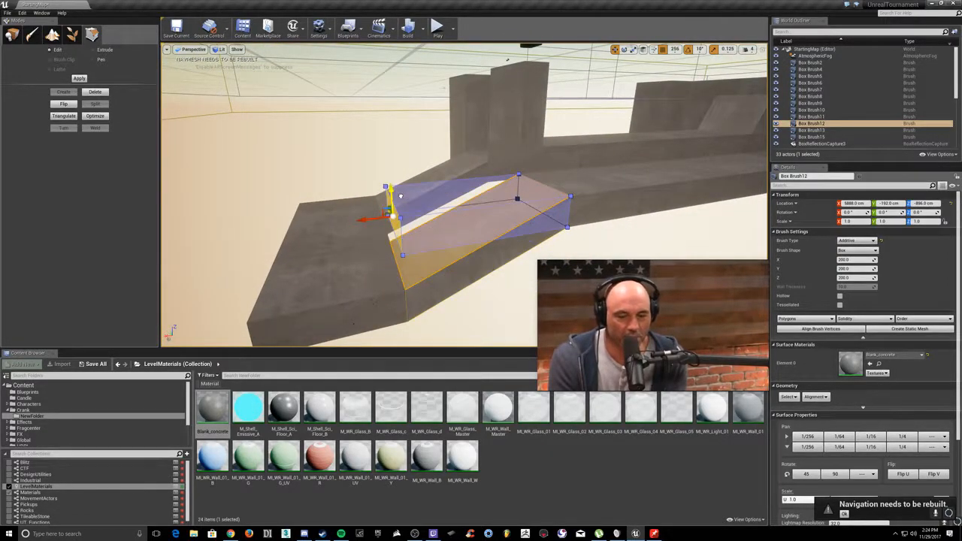
drag(414, 127, 414, 128)
click(414, 129)
mouse_move(414, 129)
right_down()
mouse_move(416, 113)
mouse_move(443, 129)
mouse_move(449, 149)
mouse_move(433, 155)
mouse_move(424, 181)
right_up()
Step: Duplicate the end platform Box Brush15 and raise the copy to Z -384 cm at the raised ramp's end
click(428, 224)
mouse_move(428, 224)
right_down()
mouse_move(424, 203)
mouse_move(459, 210)
right_up()
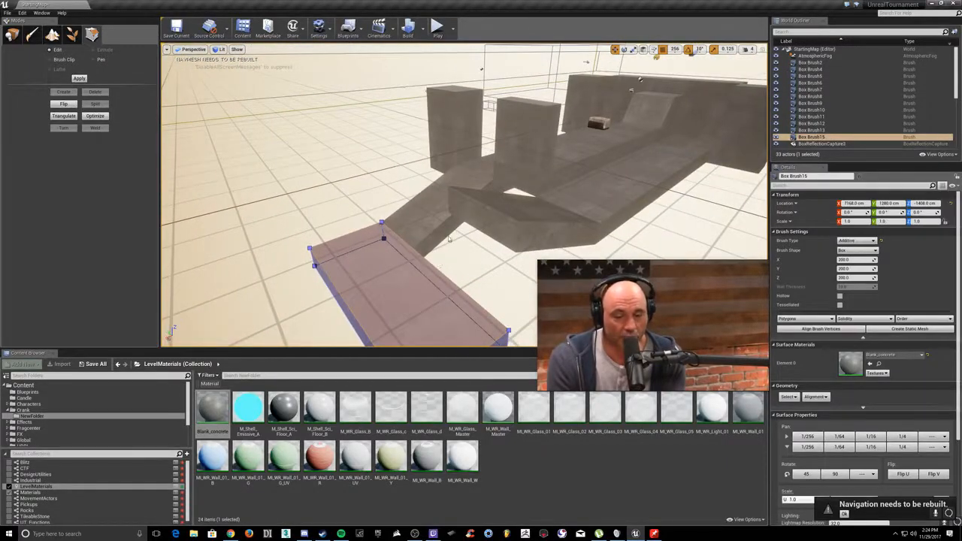
key(ctrl+w)
right_drag(445, 246, 433, 269)
right_drag(365, 227, 365, 228)
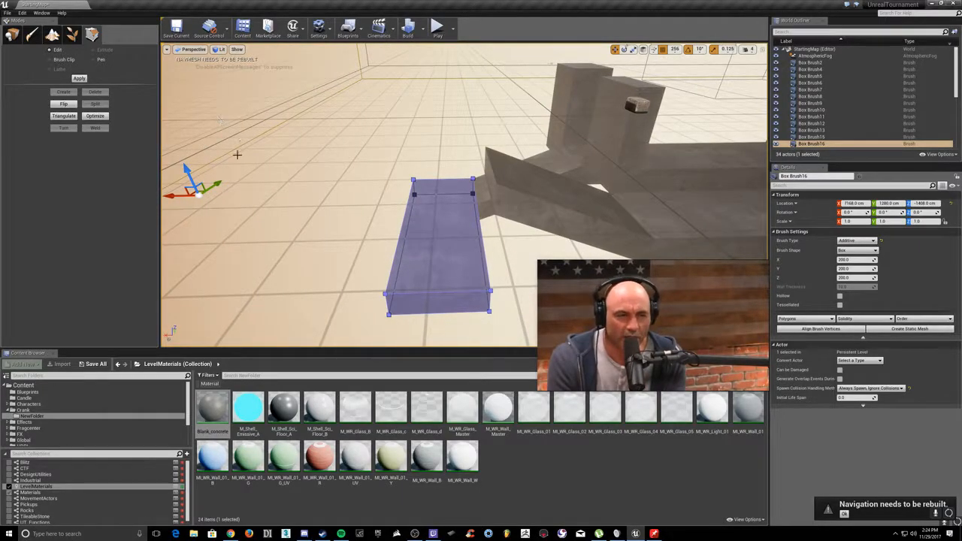
click(188, 94)
Step: Move the lower platform Box Brush15 sideways out from under the upper platform to Y 2816 cm
mouse_move(518, 180)
right_down()
mouse_move(518, 154)
mouse_move(538, 159)
mouse_move(521, 173)
right_up()
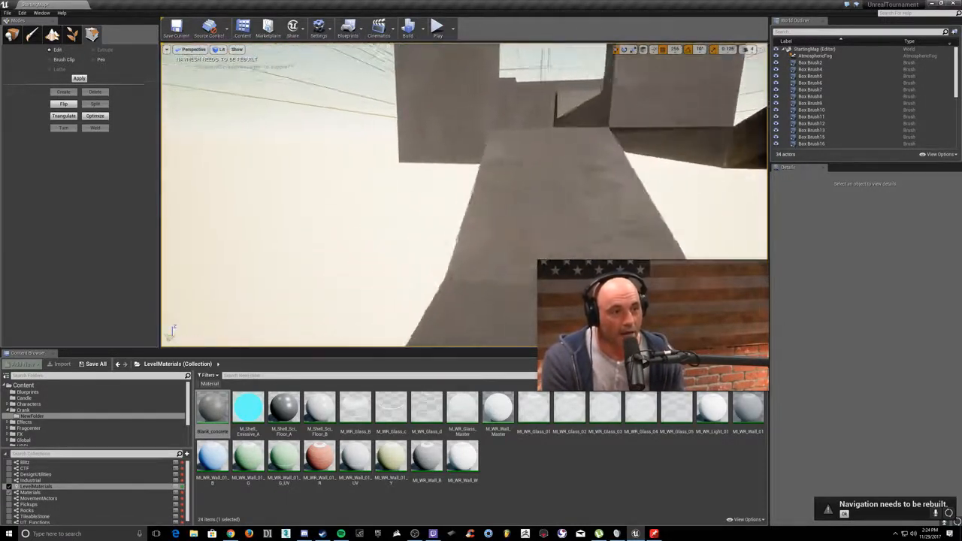
right_drag(520, 173, 516, 176)
click(547, 227)
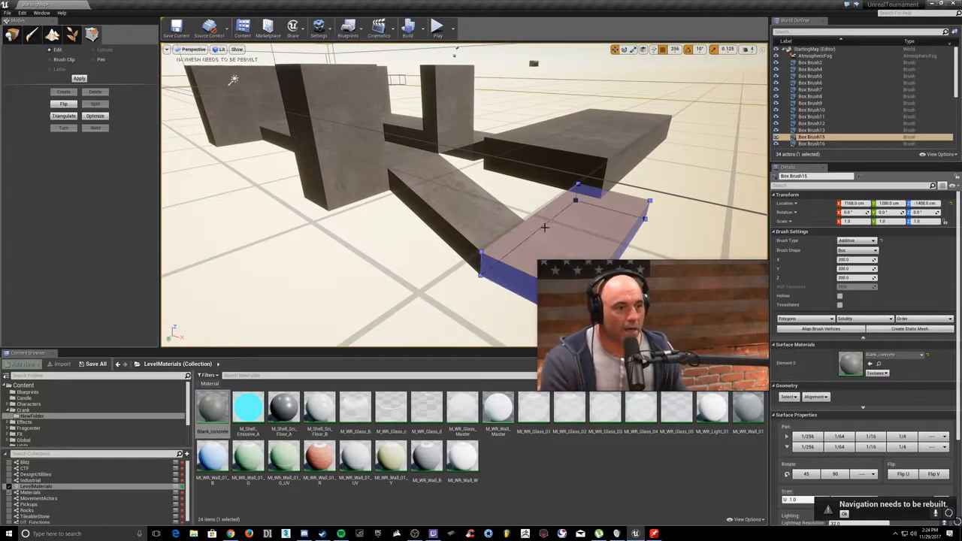
right_drag(548, 227, 558, 229)
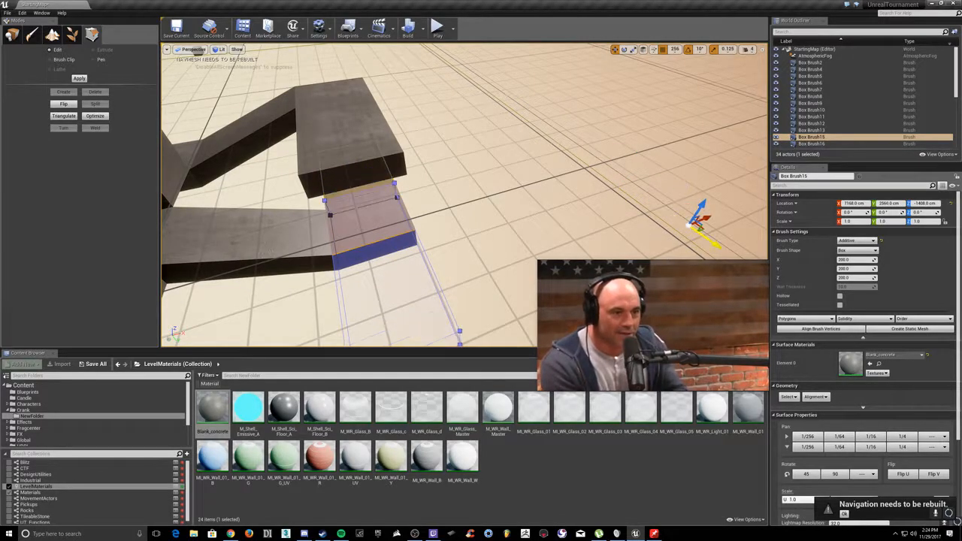
key(Escape)
Step: Select all vertices of Box Brush15 and move them along X to bring the geometry to its distant pivot
mouse_move(558, 229)
right_down()
mouse_move(526, 239)
mouse_move(548, 242)
mouse_move(533, 249)
mouse_move(530, 226)
right_up()
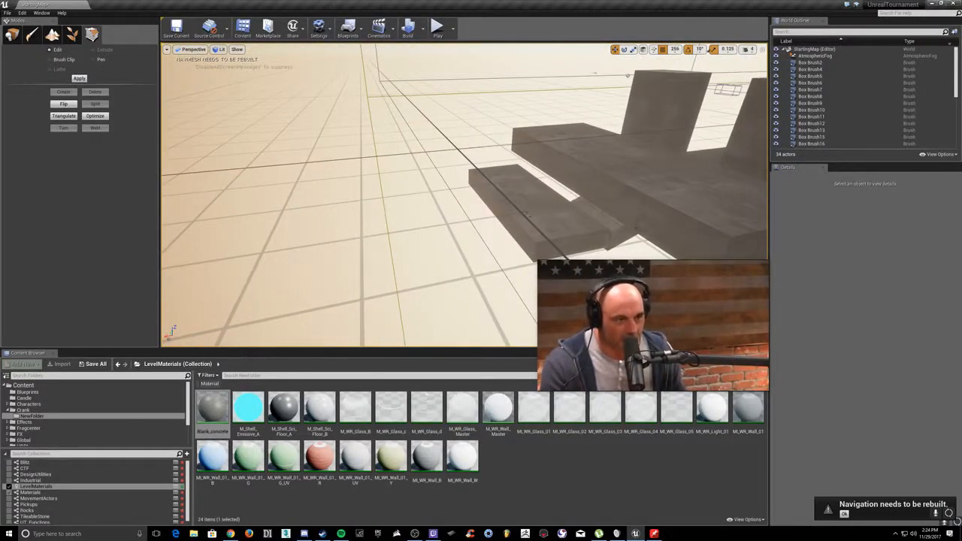
click(529, 212)
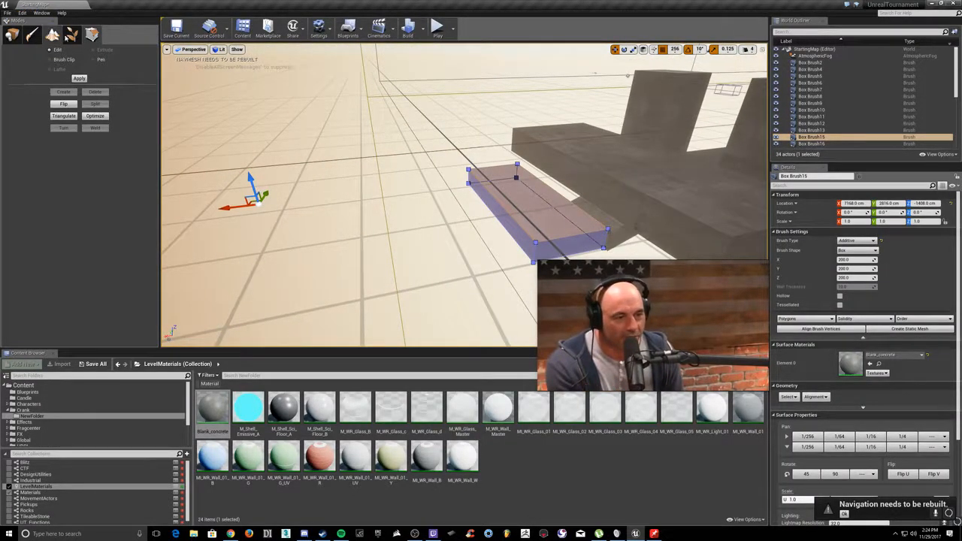
mouse_move(427, 125)
right_down()
mouse_move(466, 122)
mouse_move(407, 109)
right_up()
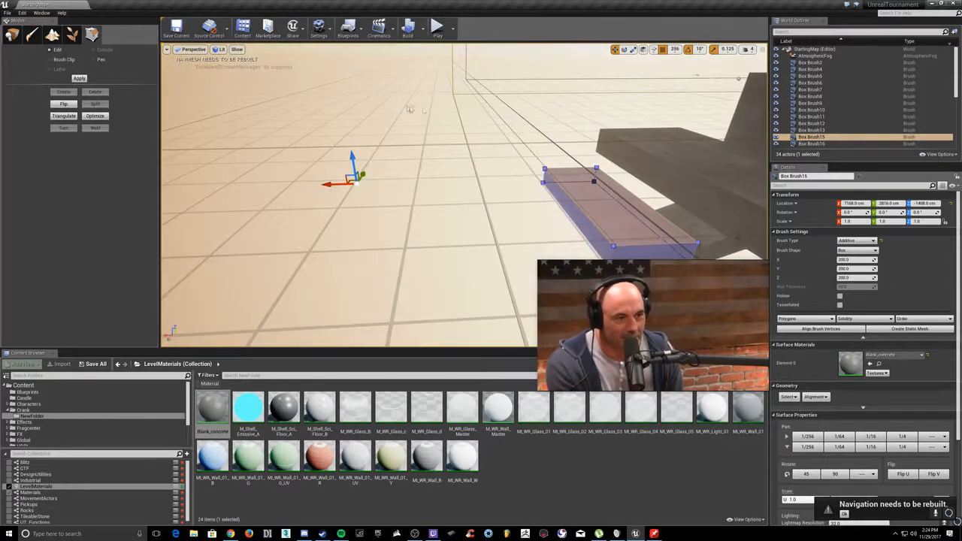
ctrl+alt+drag(633, 272, 711, 290)
mouse_move(578, 236)
right_down()
mouse_move(593, 239)
mouse_move(577, 236)
right_up()
drag(574, 245, 242, 216)
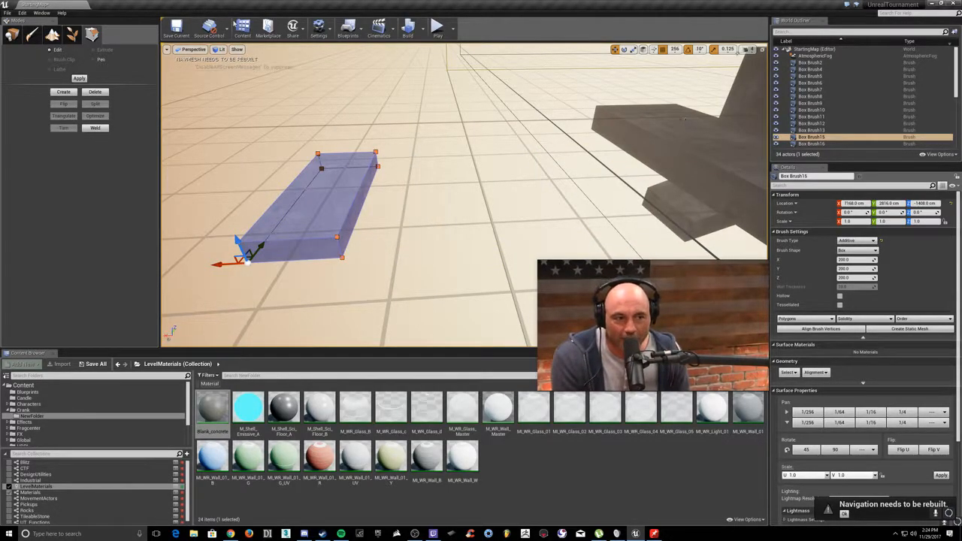
Step: Move the whole Box Brush15 back against the lower ramp at X 3584 cm, and fine-tune its placement on a 64 grid
click(13, 34)
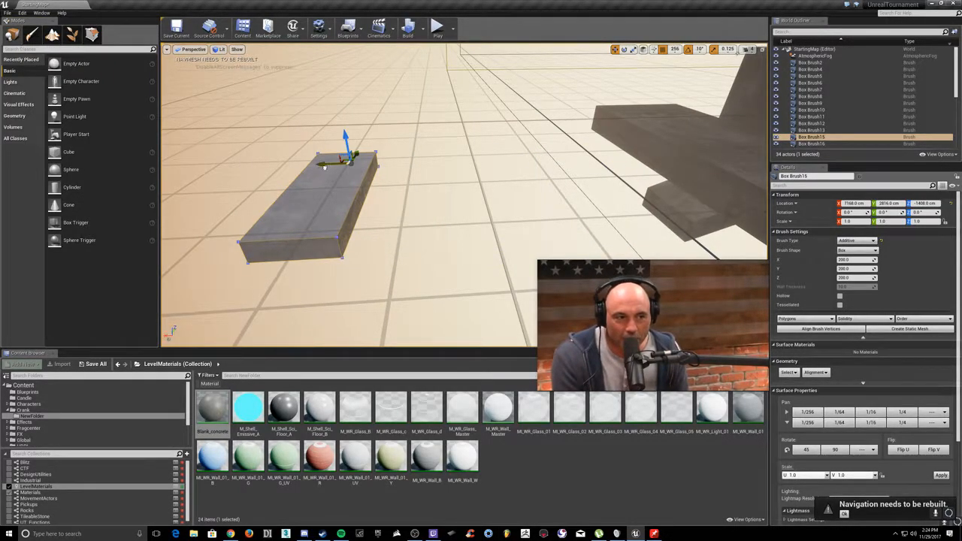
right_drag(550, 204, 569, 221)
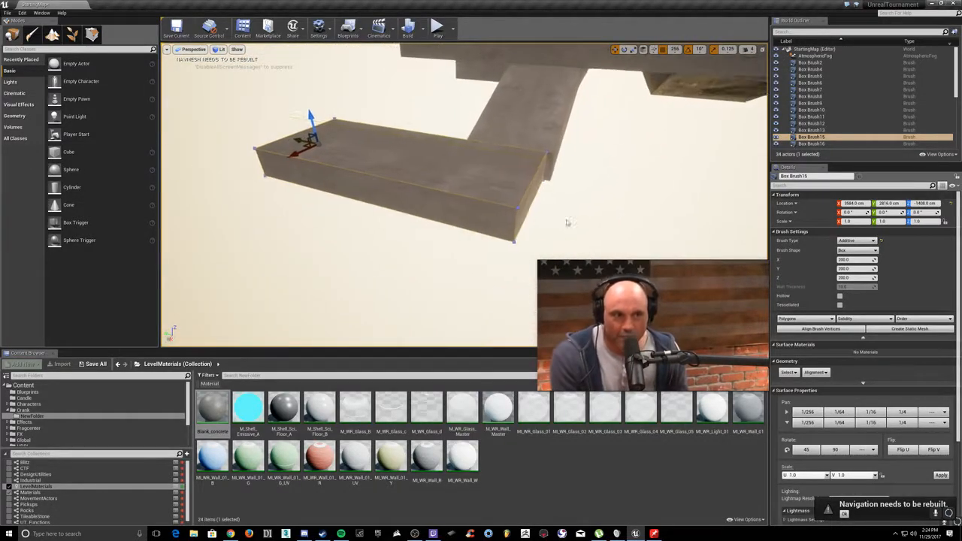
click(676, 49)
click(677, 115)
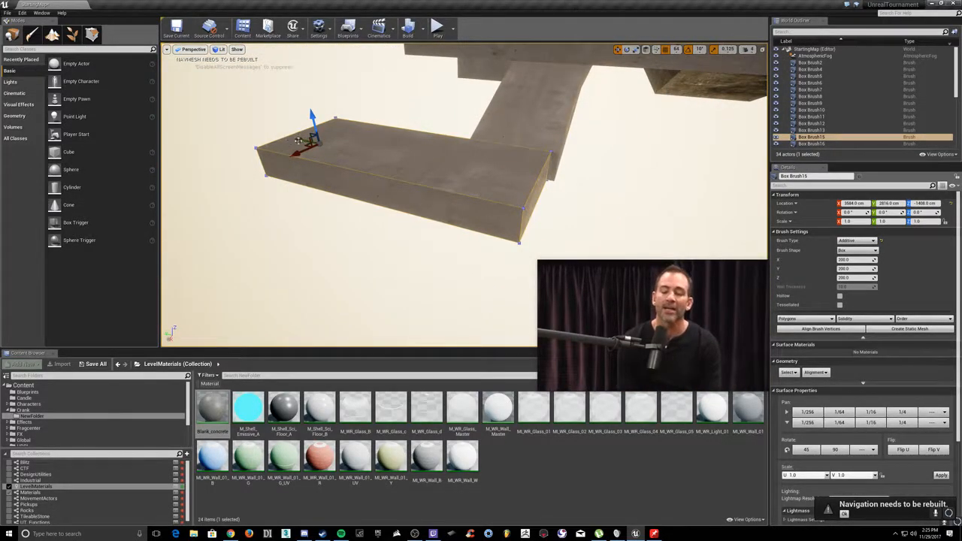
key(Escape)
Step: Select all vertices of the upper platform Box Brush16 and move them along X to bring the geometry to its distant pivot
mouse_move(306, 146)
right_down()
mouse_move(376, 136)
mouse_move(368, 98)
mouse_move(353, 143)
mouse_move(516, 200)
mouse_move(511, 181)
mouse_move(493, 188)
mouse_move(518, 193)
mouse_move(421, 169)
mouse_move(486, 163)
right_up()
click(518, 200)
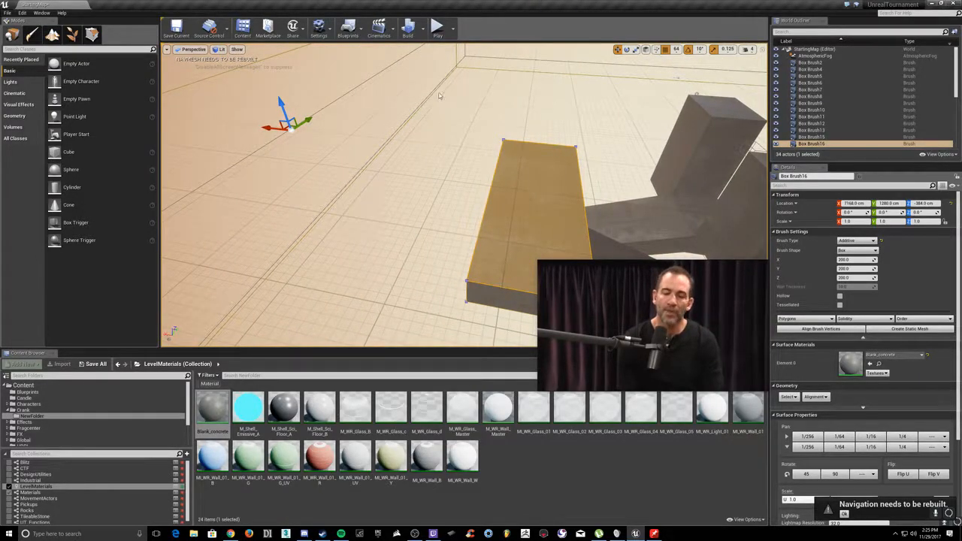
click(91, 35)
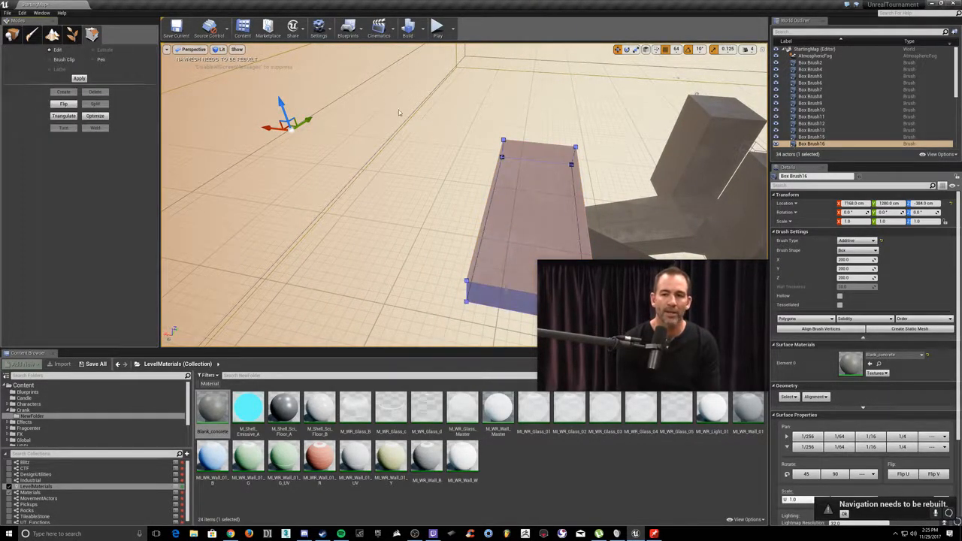
ctrl+alt+drag(621, 446, 621, 447)
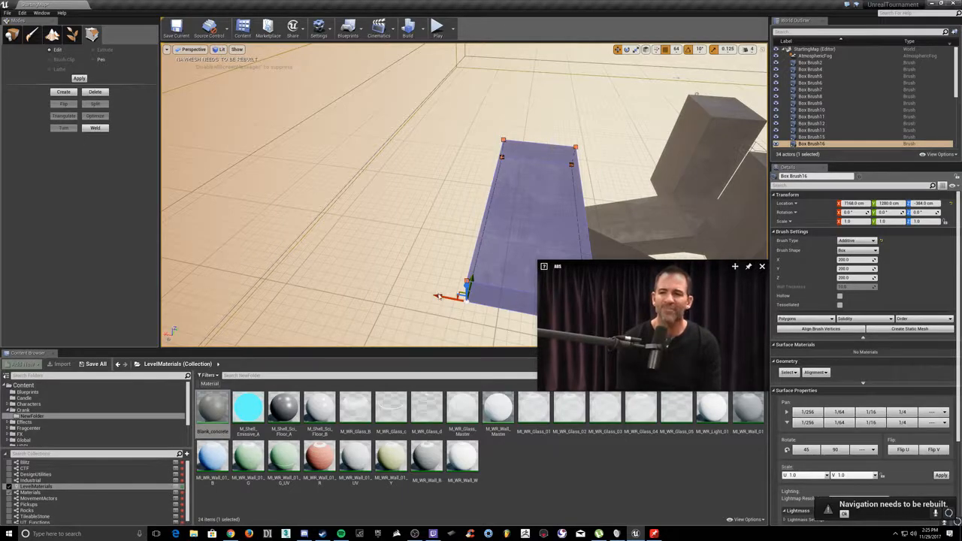
drag(387, 281, 172, 225)
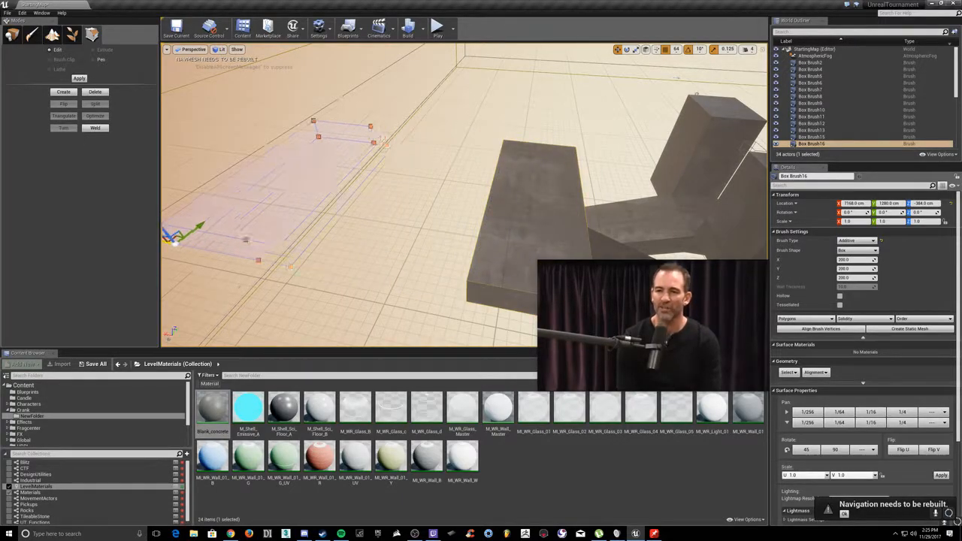
Step: Move the whole Box Brush16 back along X and Y so it sits against the end of the raised ramp
click(12, 36)
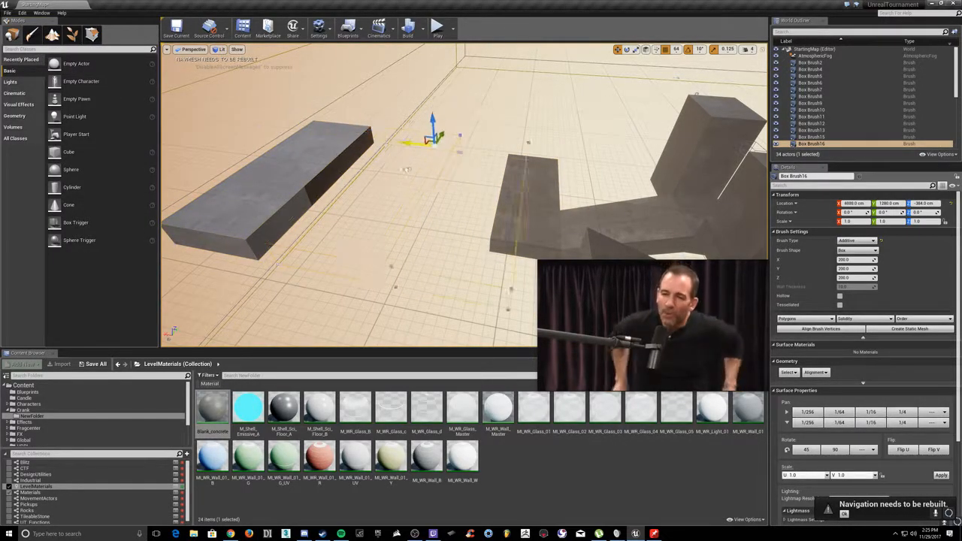
drag(447, 175, 447, 176)
right_drag(447, 176, 530, 205)
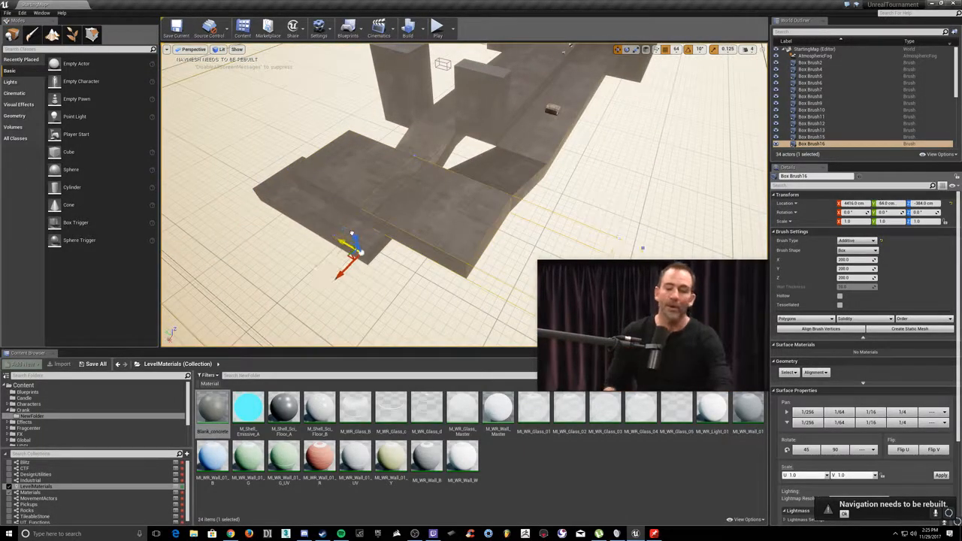
key(Escape)
Step: Select the raised ramp Box Brush12 and its end platform Box Brush16 together and shift both to Y -256 cm
right_drag(422, 159, 499, 149)
click(424, 204)
ctrl+click(443, 245)
right_drag(443, 245, 499, 221)
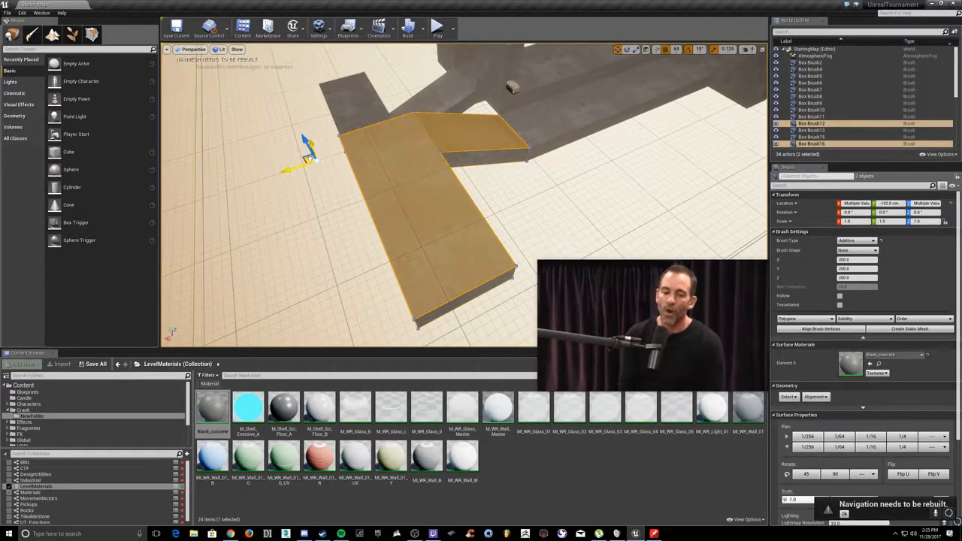
drag(439, 188, 428, 156)
mouse_move(428, 156)
right_down()
mouse_move(511, 104)
mouse_move(505, 121)
mouse_move(481, 130)
mouse_move(342, 135)
right_up()
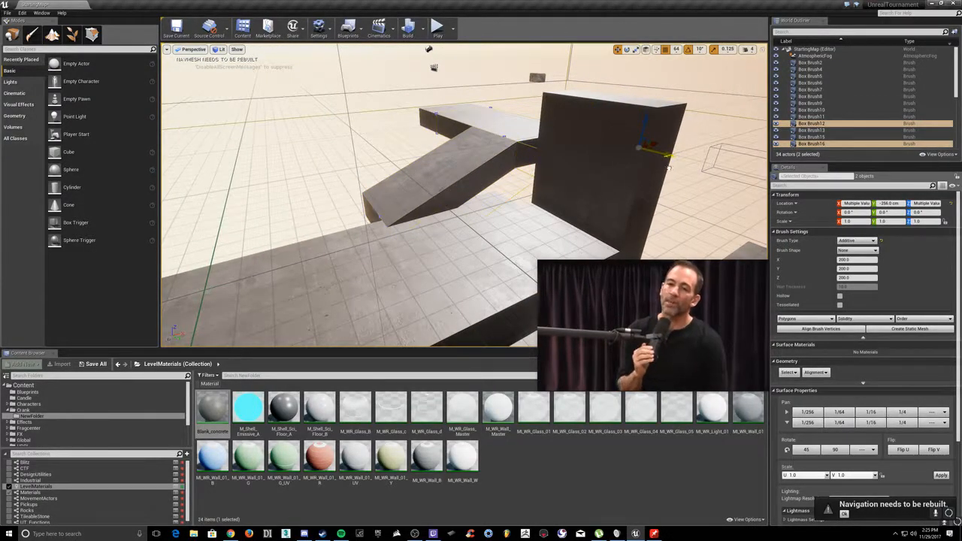
Step: Reselect Box Brush12 and Box Brush16 and fine-tune the pair's placement to Y -192 cm
click(674, 172)
mouse_move(674, 173)
right_down()
mouse_move(677, 139)
mouse_move(711, 135)
mouse_move(688, 139)
mouse_move(662, 196)
mouse_move(628, 177)
mouse_move(601, 199)
mouse_move(621, 211)
mouse_move(572, 188)
right_up()
click(466, 162)
ctrl+click(399, 256)
right_drag(399, 255, 436, 233)
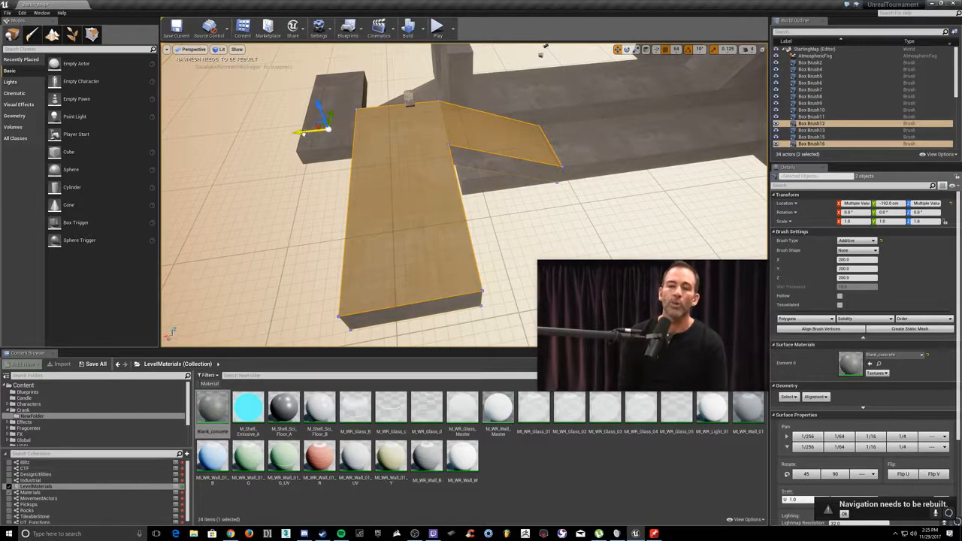
mouse_move(408, 129)
right_down()
mouse_move(369, 146)
mouse_move(423, 124)
mouse_move(466, 120)
mouse_move(515, 135)
mouse_move(490, 224)
right_up()
key(Escape)
Step: Shorten the floor strip Box Brush4 by moving its end face back to the foot of the raised ramp
click(492, 113)
right_drag(525, 186, 444, 207)
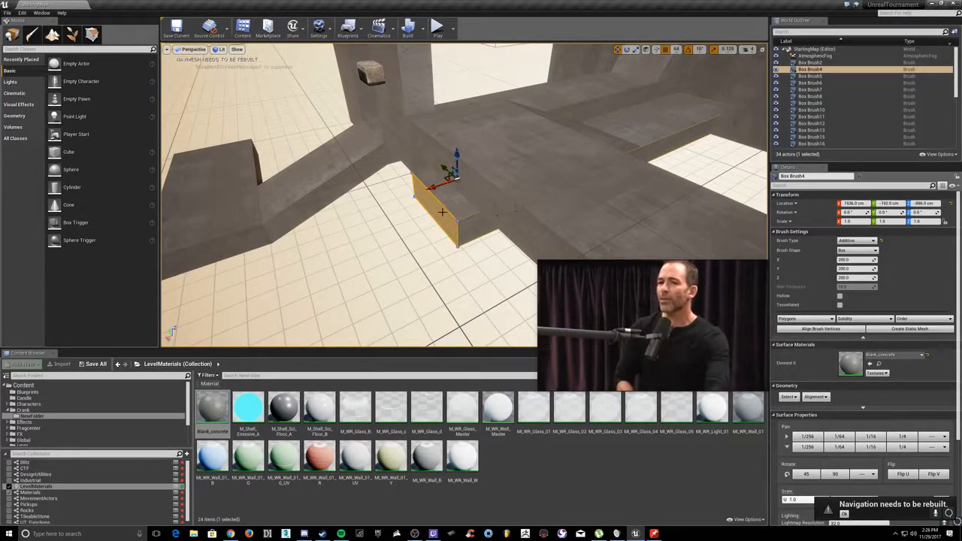
click(92, 34)
right_drag(421, 195, 319, 55)
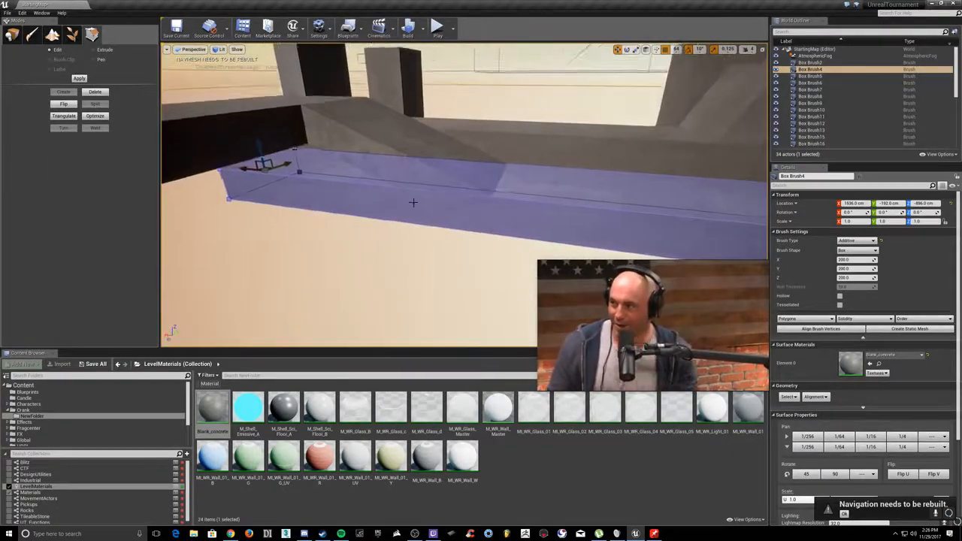
drag(216, 179, 411, 203)
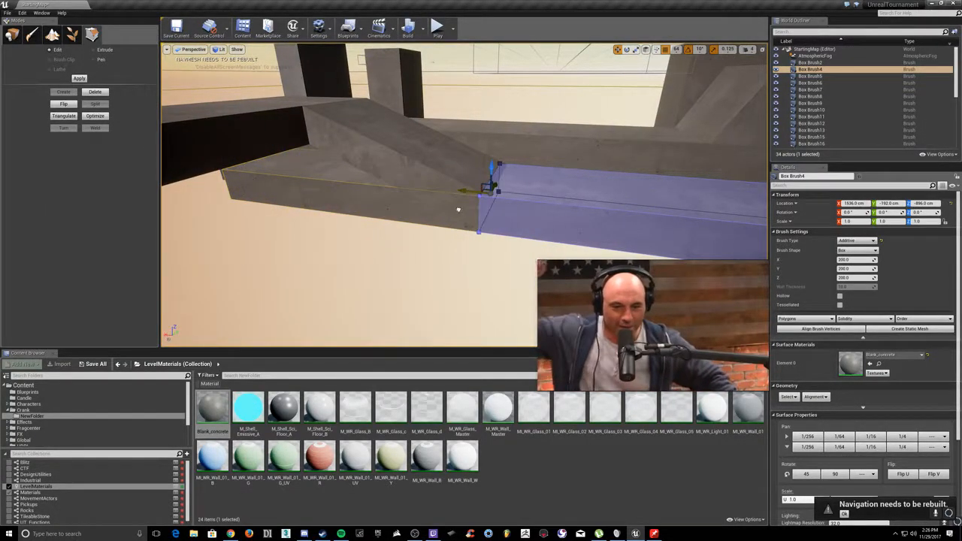
key(Escape)
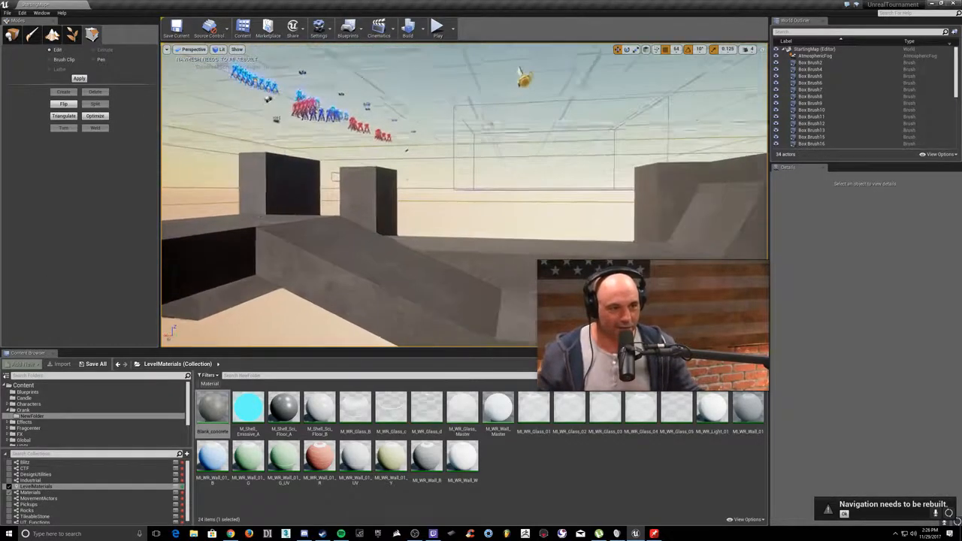
Step: Inspect the blocked-out ramps, platforms, pillars and walkway junctions from several angles
right_drag(519, 73, 473, 56)
right_drag(464, 195, 391, 182)
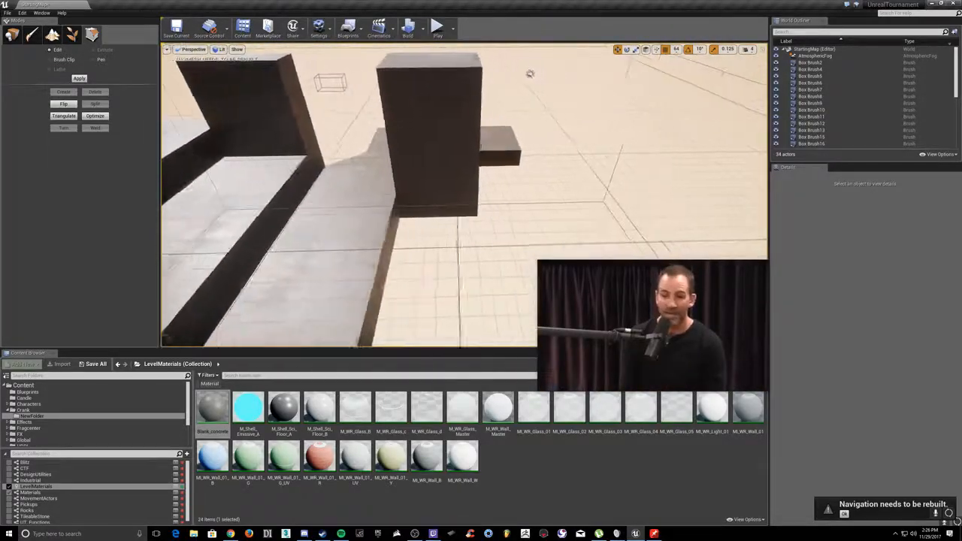
mouse_move(464, 196)
right_down()
mouse_move(518, 197)
mouse_move(414, 197)
mouse_move(461, 180)
right_up()
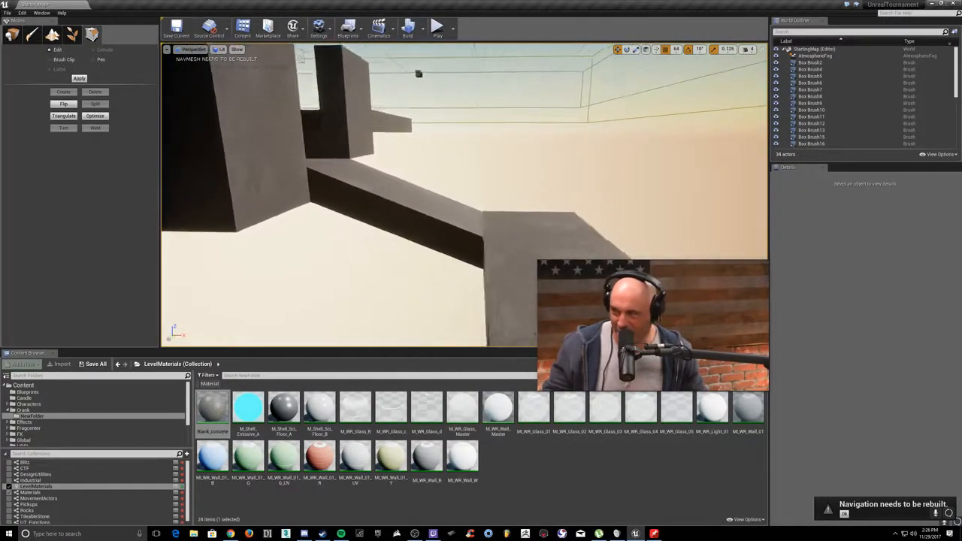
right_drag(464, 195, 496, 197)
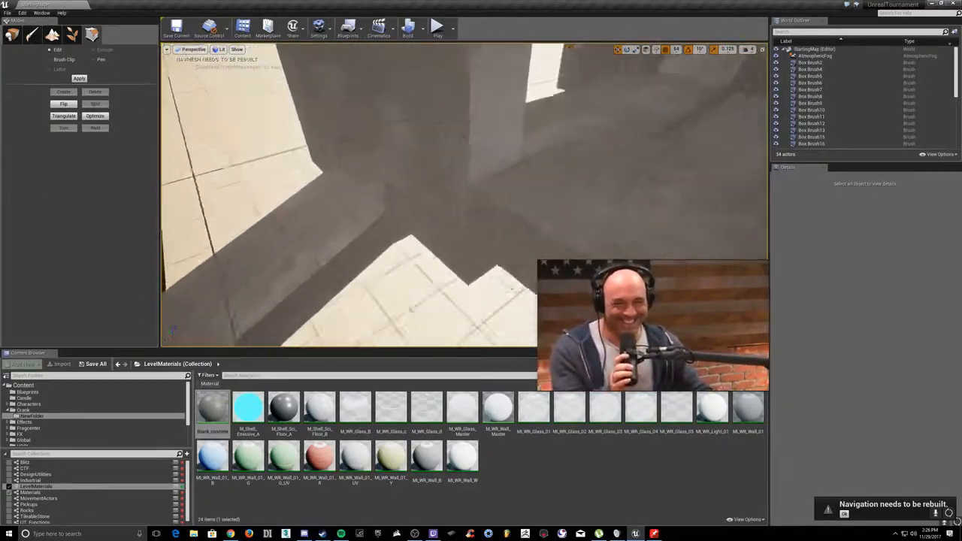
right_drag(565, 188, 572, 189)
click(565, 188)
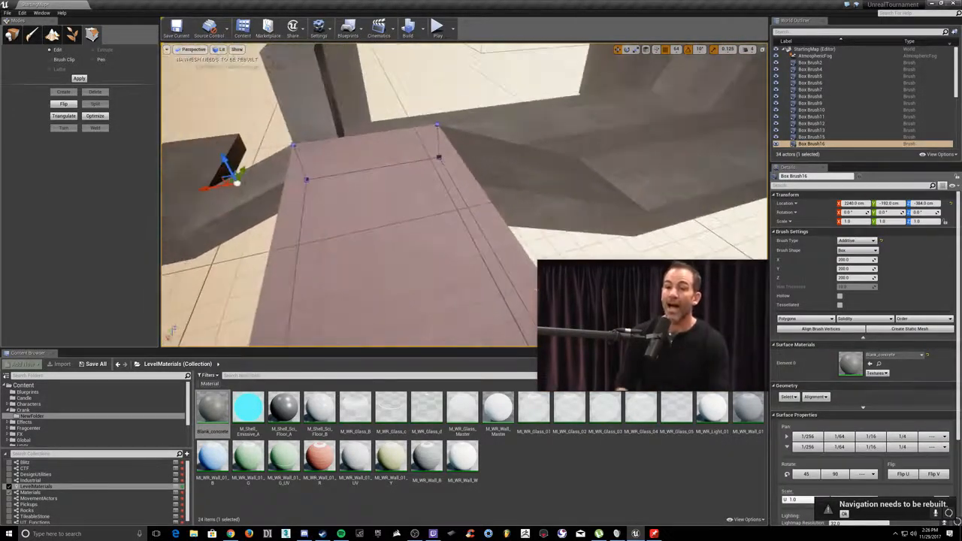
key(Escape)
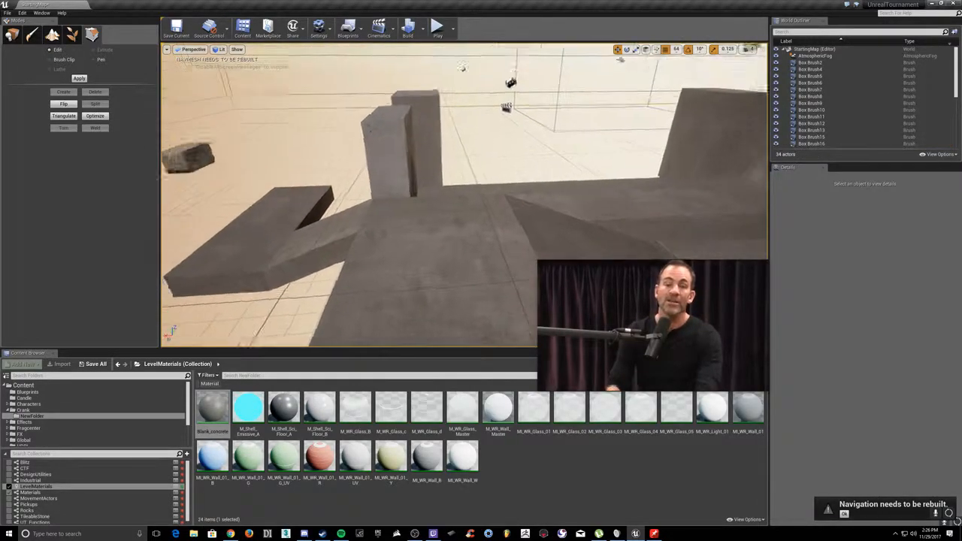
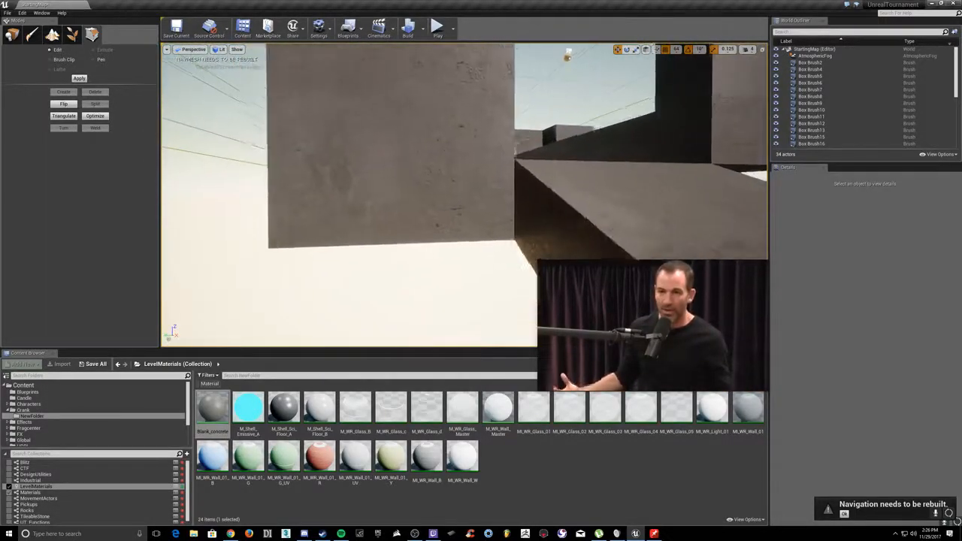
Step: Select the underside face of Box Brush6 and pull it down level with the underside of the adjoining walkway
click(498, 217)
mouse_move(498, 216)
right_down()
mouse_move(572, 214)
mouse_move(534, 193)
mouse_move(669, 218)
mouse_move(602, 196)
right_up()
click(451, 202)
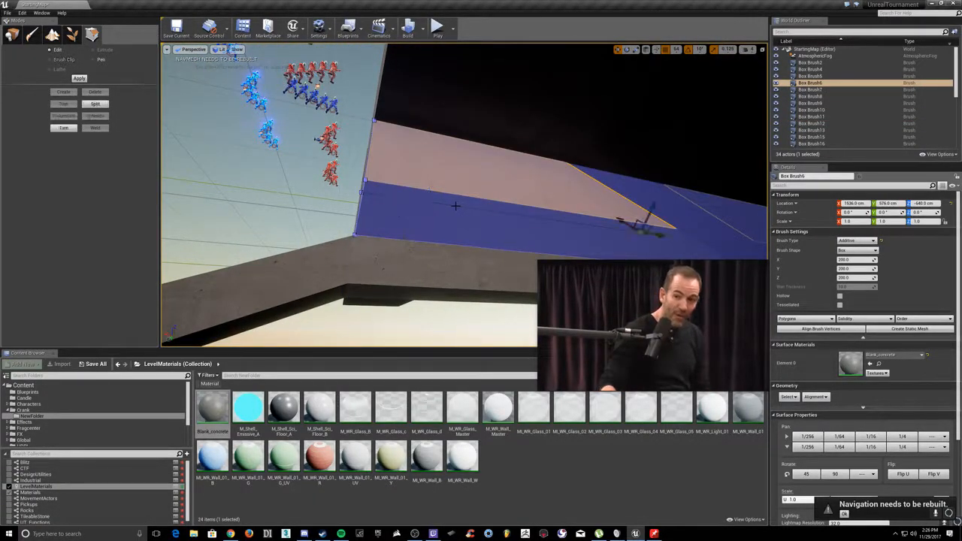
right_drag(451, 202, 481, 211)
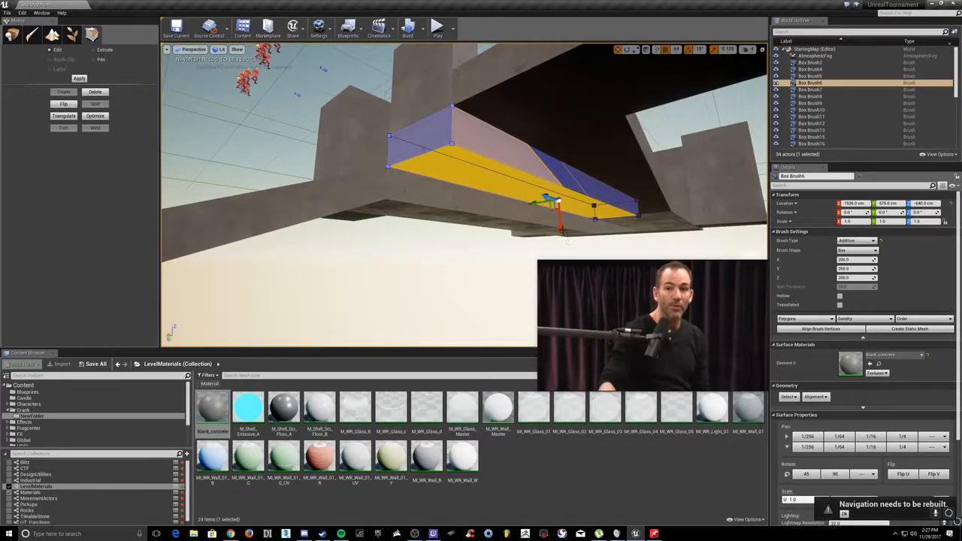
drag(563, 246, 564, 247)
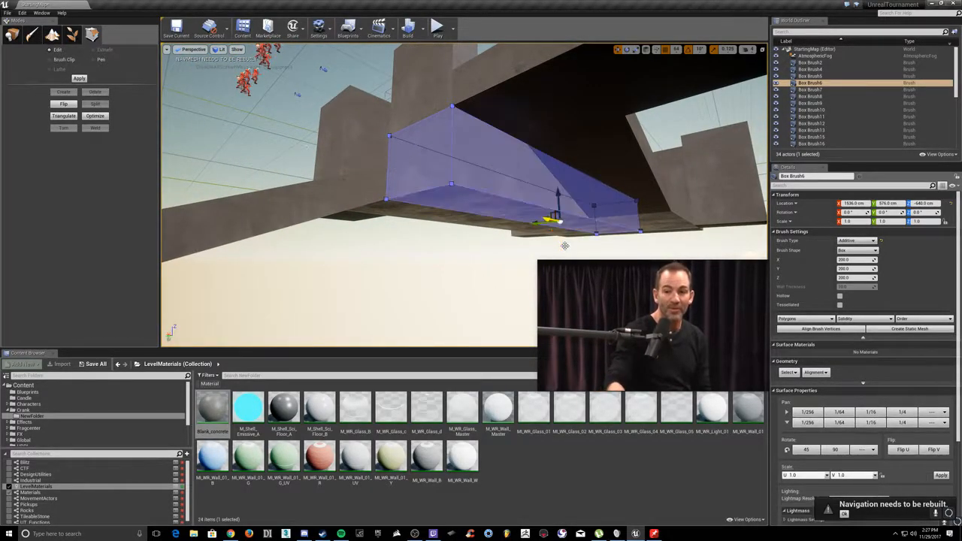
click(563, 253)
Step: Delete the raised ramp Box Brush12 between the trench floor and the upper platform
mouse_move(563, 253)
right_down()
mouse_move(556, 218)
mouse_move(700, 230)
mouse_move(676, 256)
mouse_move(631, 252)
mouse_move(661, 218)
mouse_move(684, 214)
mouse_move(632, 248)
mouse_move(646, 225)
mouse_move(661, 241)
mouse_move(639, 230)
mouse_move(616, 244)
mouse_move(631, 233)
mouse_move(499, 243)
right_up()
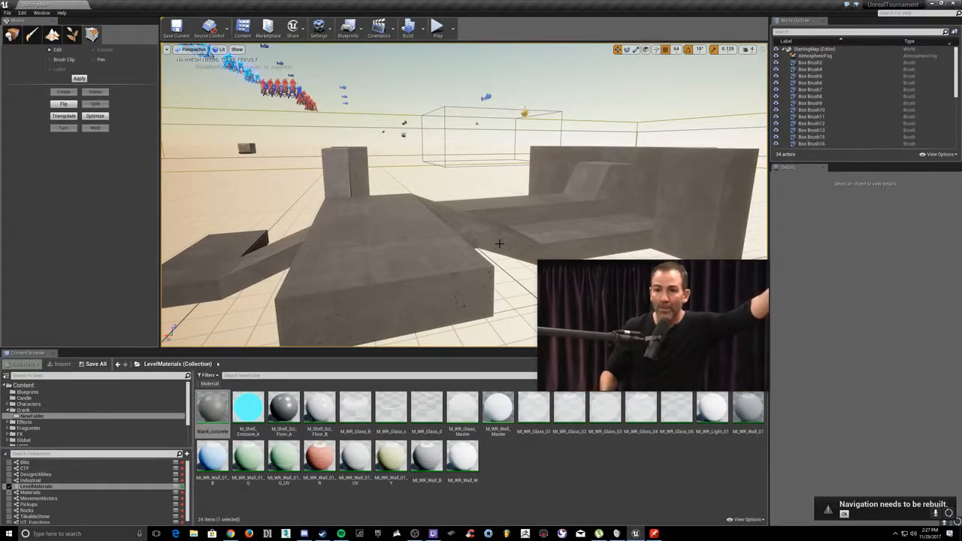
mouse_move(500, 243)
right_down()
mouse_move(512, 203)
mouse_move(505, 259)
mouse_move(413, 246)
right_up()
click(413, 247)
key(Delete)
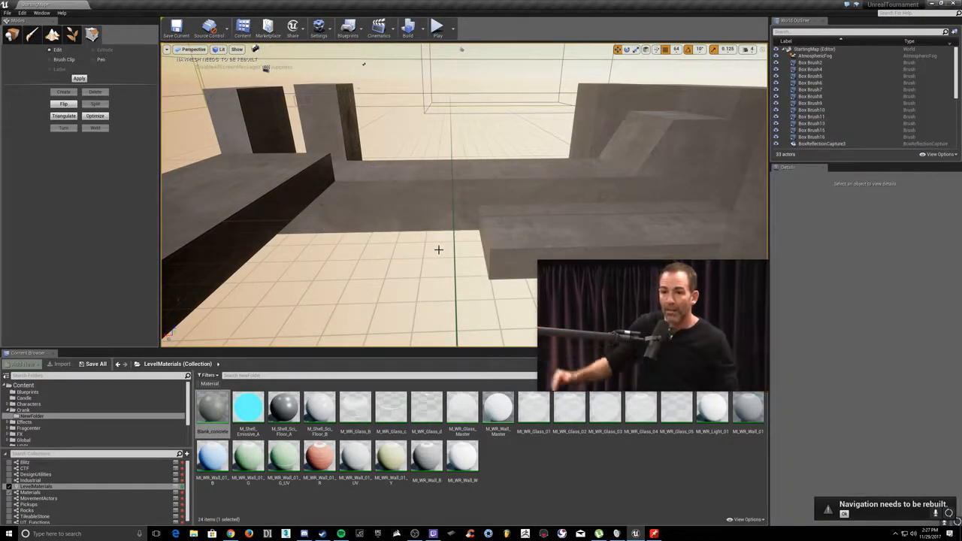
Step: Select the end face of floor strip Box Brush4 and extend it along X to meet the upper platform's side
click(499, 241)
mouse_move(499, 240)
right_down()
mouse_move(502, 251)
mouse_move(517, 235)
right_up()
click(524, 202)
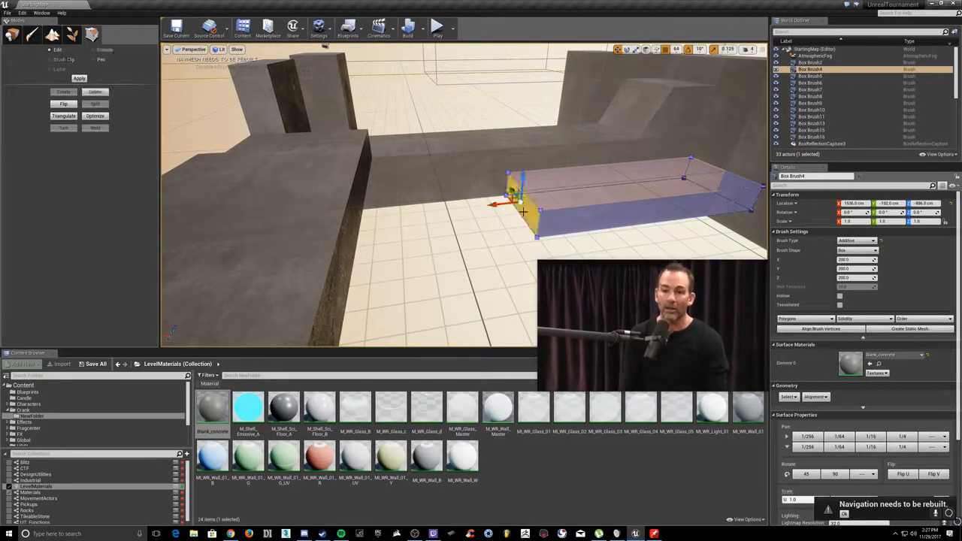
drag(499, 204, 347, 214)
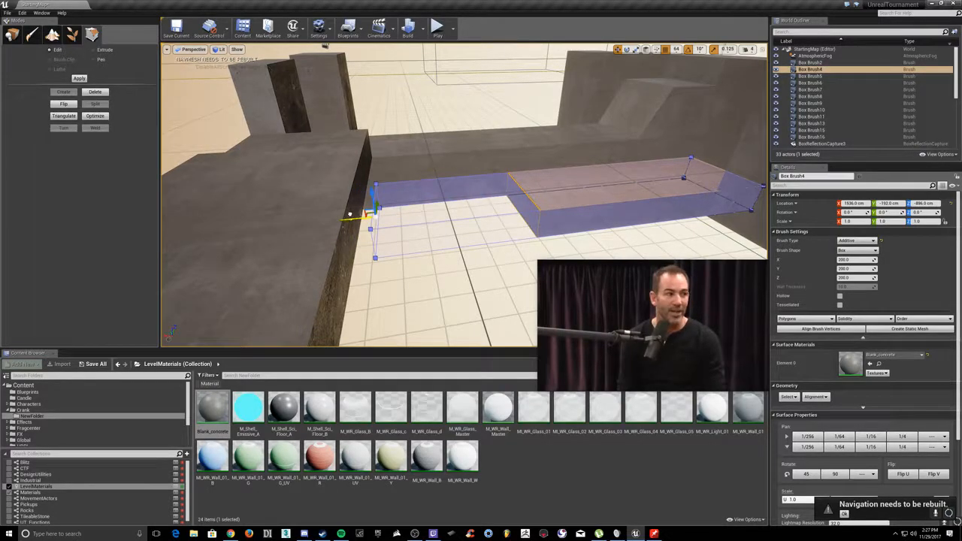
mouse_move(419, 161)
right_down()
mouse_move(391, 173)
mouse_move(422, 170)
mouse_move(406, 164)
mouse_move(412, 197)
mouse_move(439, 157)
mouse_move(436, 174)
right_up()
key(Escape)
Step: Pull the underside face of the upper platform Box Brush16 down past the extended floor strip, and leave geometry editing
click(406, 180)
click(436, 174)
drag(436, 202, 434, 274)
click(435, 275)
mouse_move(434, 274)
right_down()
mouse_move(432, 252)
mouse_move(448, 252)
mouse_move(444, 263)
mouse_move(534, 285)
mouse_move(530, 263)
mouse_move(519, 257)
mouse_move(532, 316)
mouse_move(451, 226)
mouse_move(177, 76)
right_up()
click(12, 35)
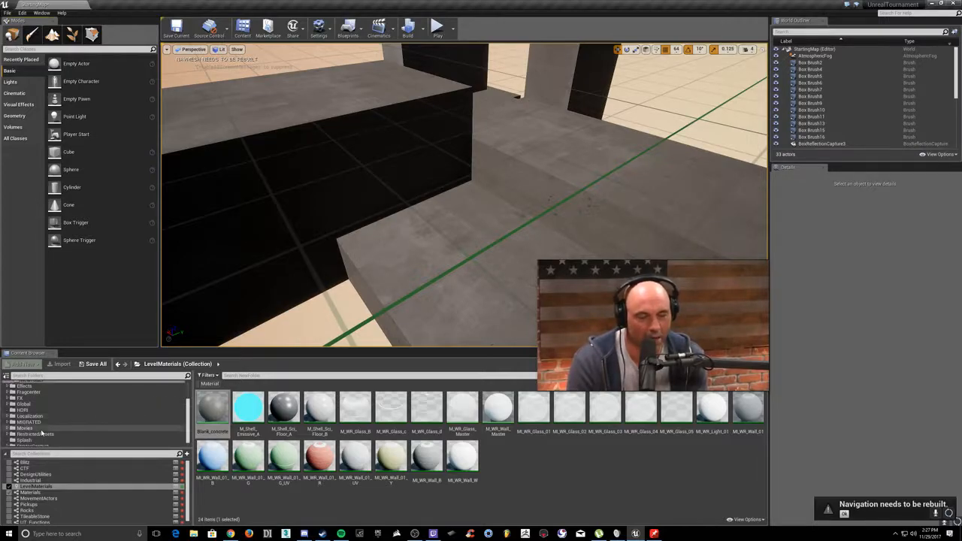
Step: Place the SM_GenericLift mesh from the MovementActors collection on the floor strip beside the platform at X 896, Y -448, Z -768 cm
scroll(42, 430, down, 3)
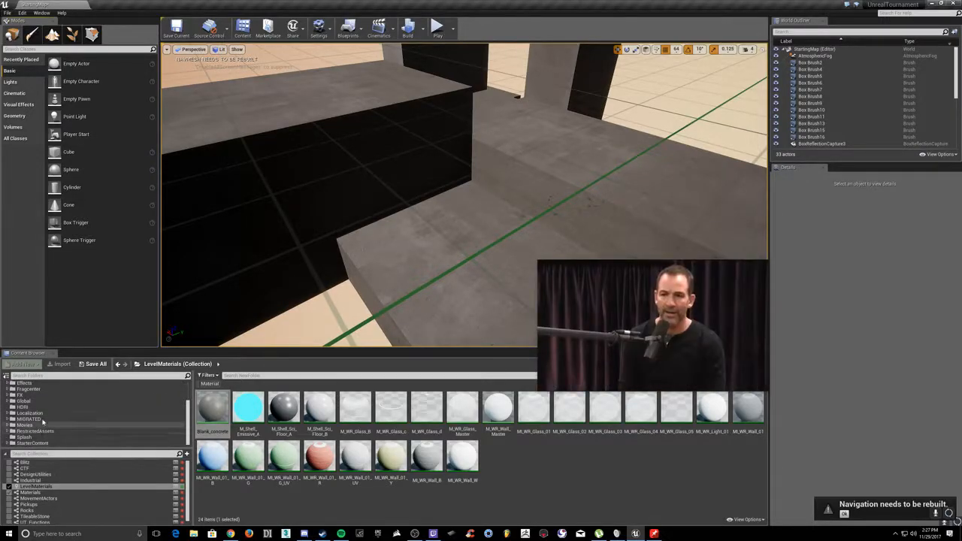
click(46, 499)
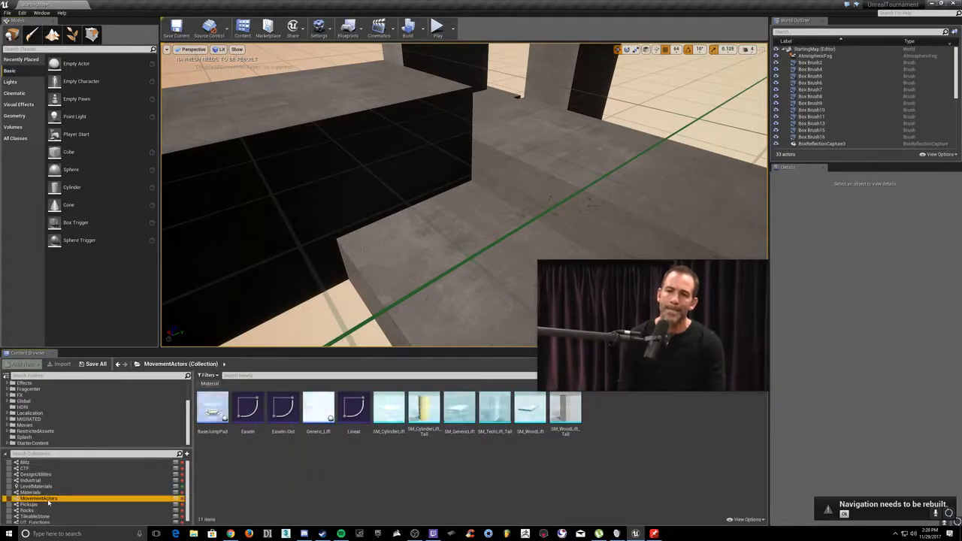
drag(459, 410, 429, 210)
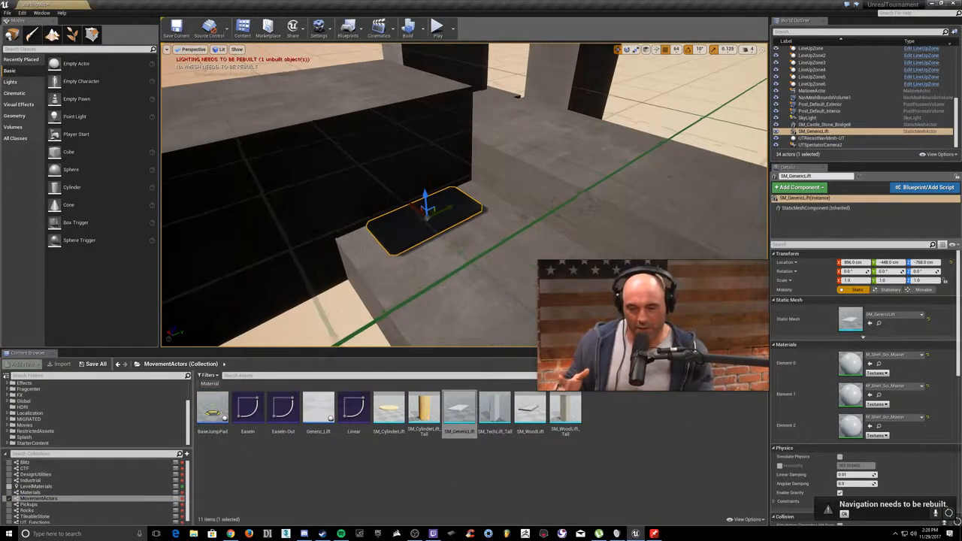
key(f)
right_drag(429, 211, 459, 161)
Step: Examine the properties of SM_GenericLift and its StaticMeshComponent, including the advanced physics options
scroll(857, 342, down, 10)
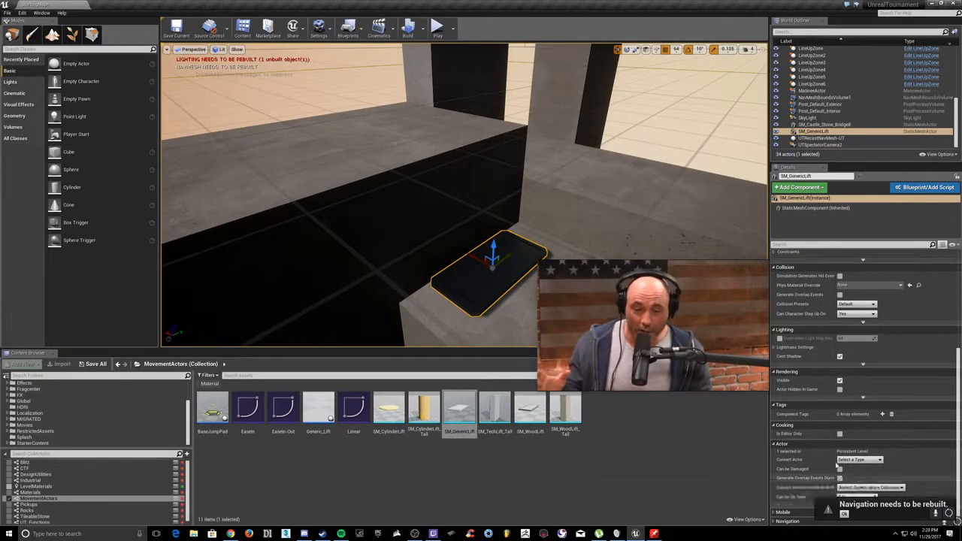
click(820, 209)
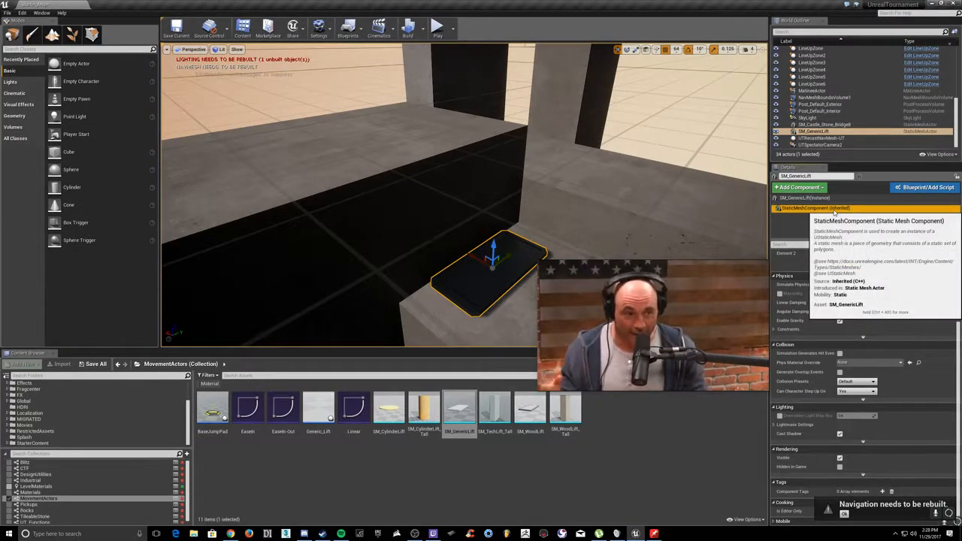
scroll(829, 415, up, 3)
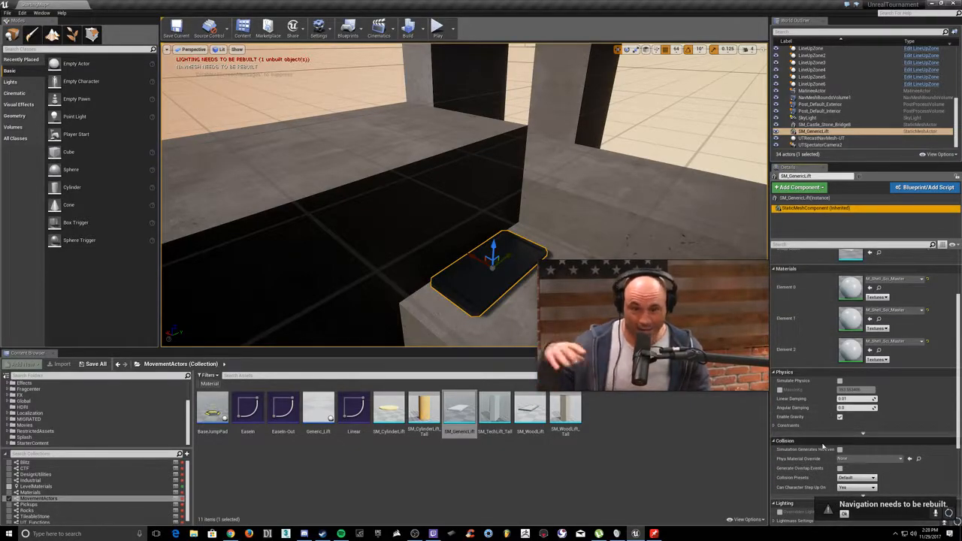
click(822, 435)
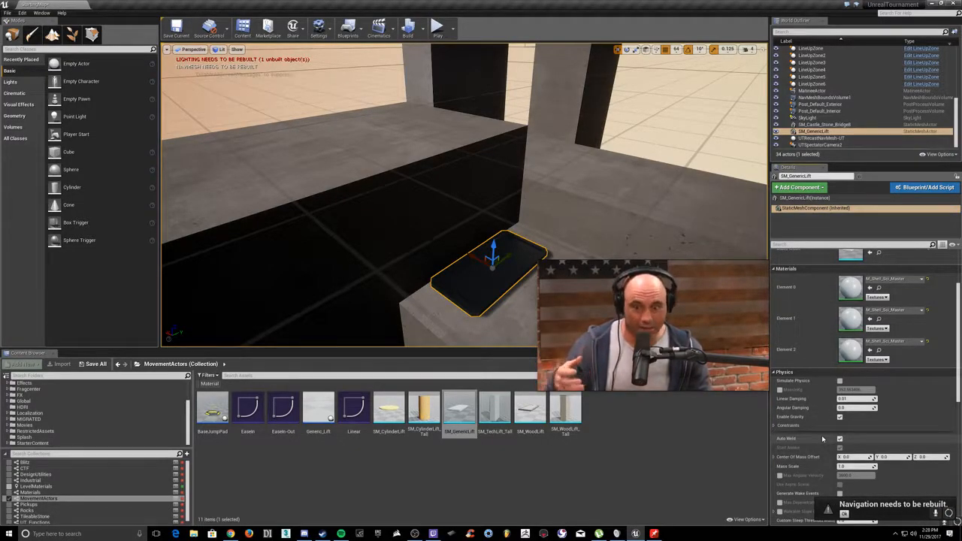
scroll(822, 439, down, 3)
scroll(822, 439, up, 2)
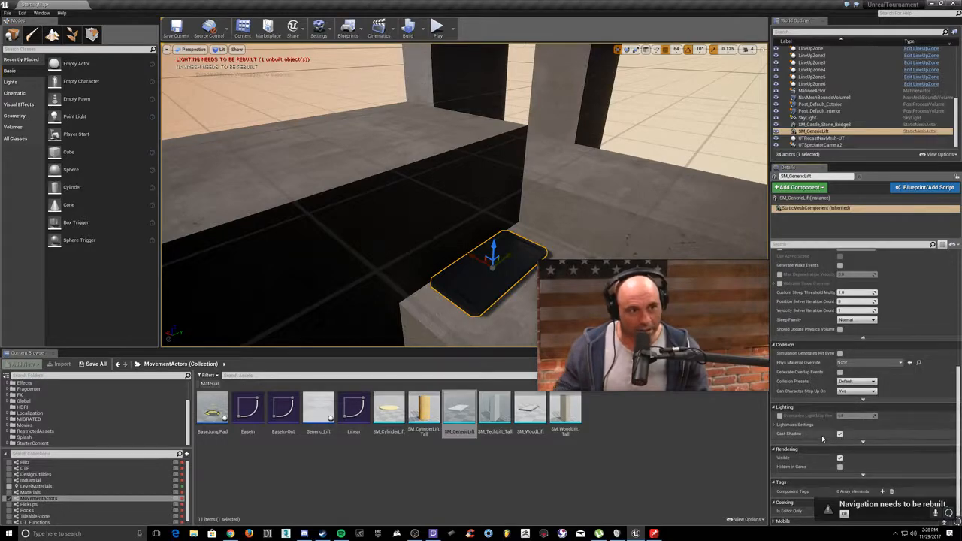
Step: Delete the static mesh actor SM_GenericLift from the level
scroll(822, 440, up, 3)
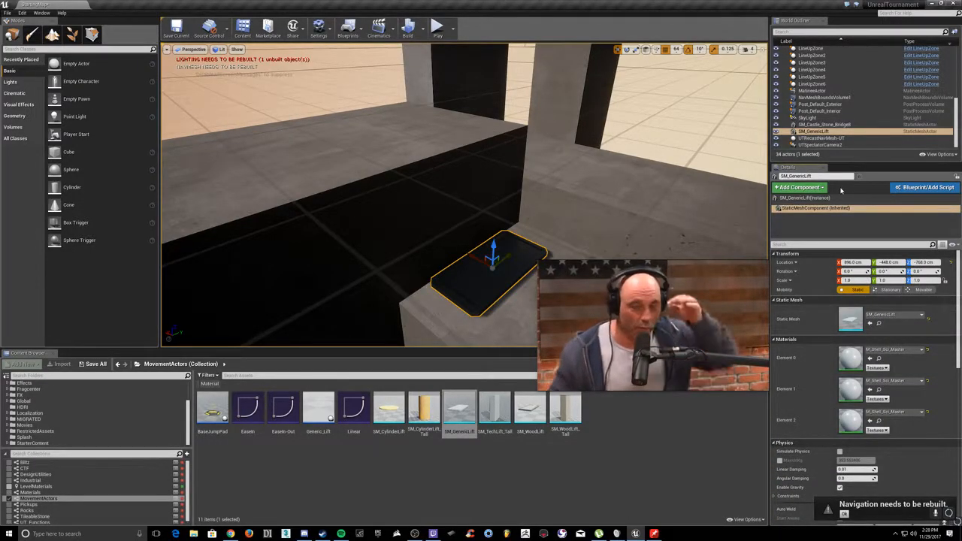
click(826, 125)
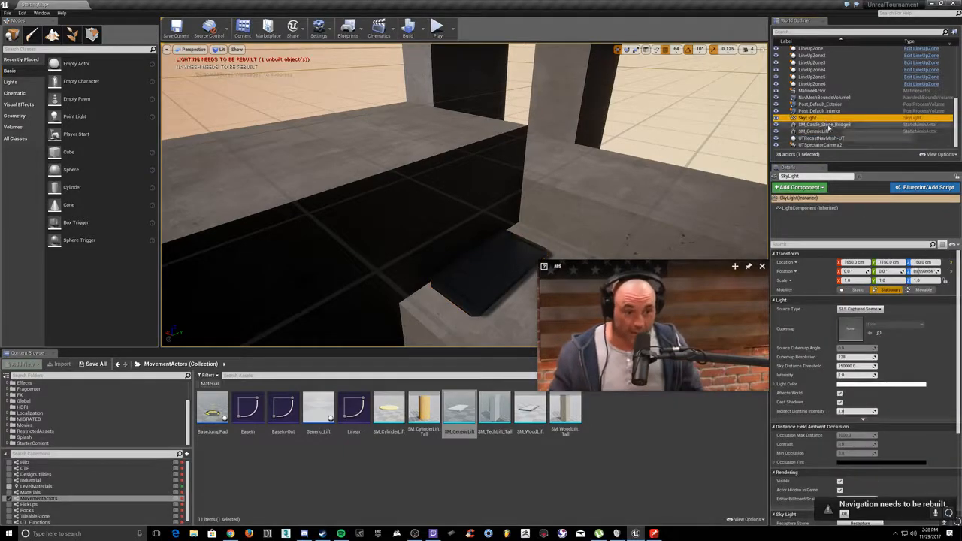
click(831, 131)
key(Delete)
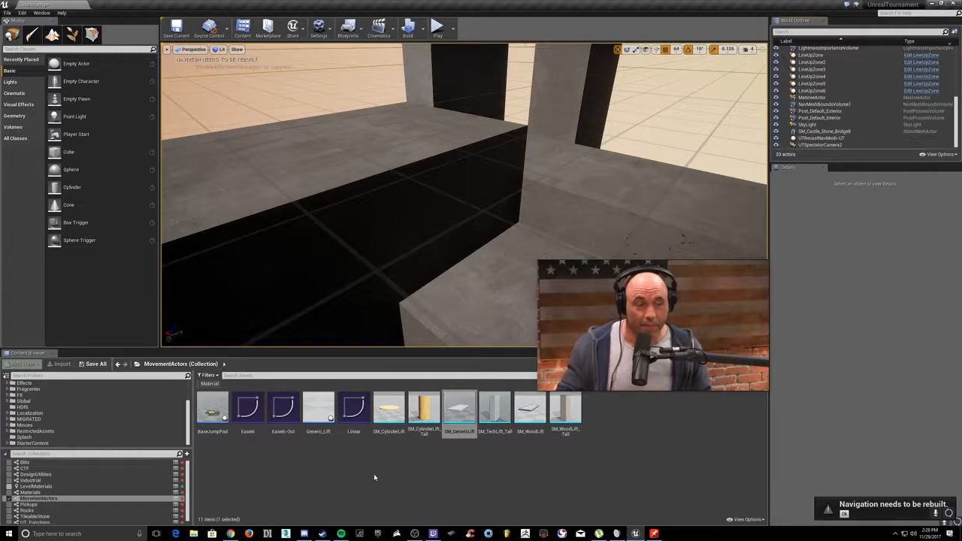
Step: Place the Generic_Lift blueprint at X 896, Y -448, Z -768 cm on the floor strip and raise its destination to the upper platform
drag(318, 410, 491, 261)
right_drag(491, 262, 438, 251)
drag(423, 239, 420, 153)
right_drag(454, 201, 479, 196)
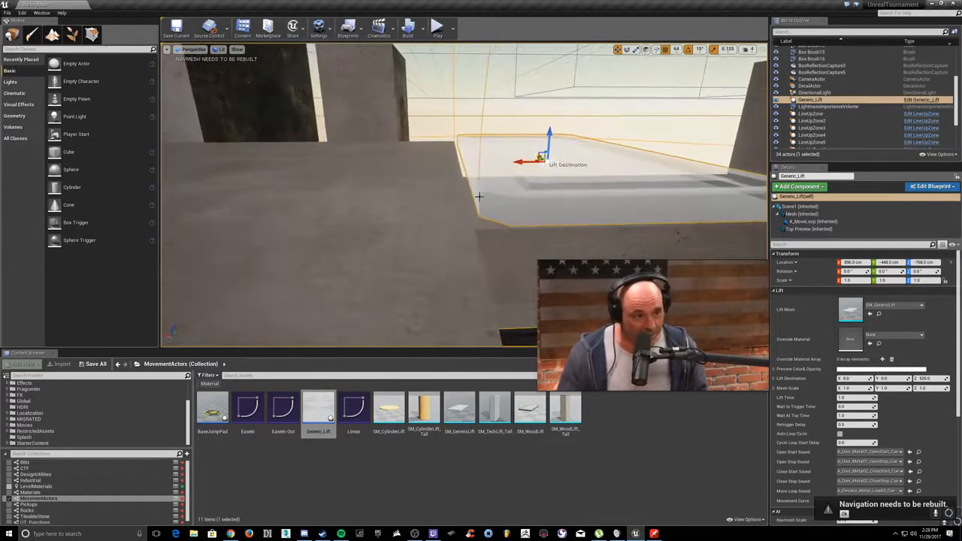
Step: Set the grid snap to 16 and lower the lift destination to sit level with the upper platform's top
click(676, 50)
click(678, 99)
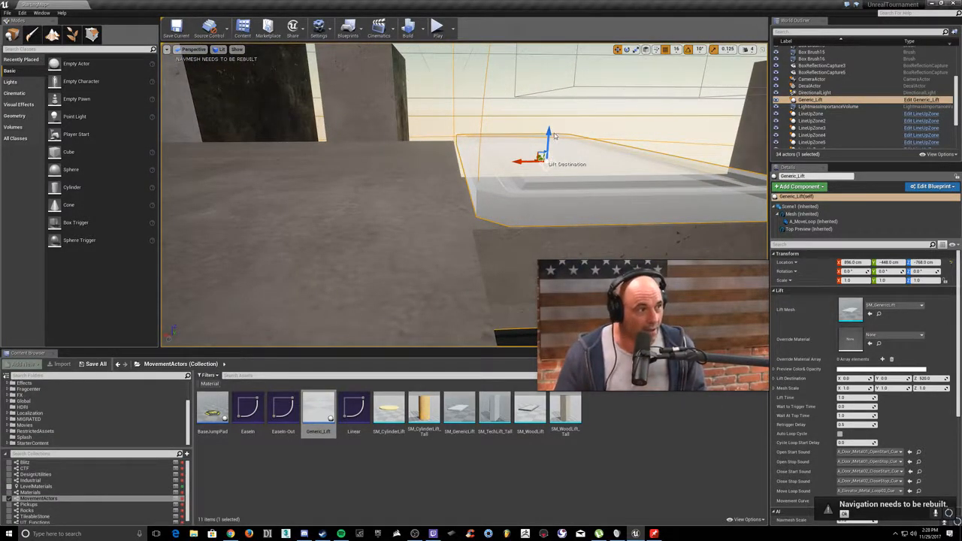
drag(550, 132, 551, 142)
right_drag(557, 143, 546, 169)
drag(542, 178, 547, 184)
mouse_move(548, 189)
right_down()
mouse_move(539, 211)
mouse_move(543, 181)
mouse_move(561, 214)
mouse_move(537, 226)
right_up()
key(Escape)
Step: Play-test from the floor strip beside the lift, riding it to the upper platform and running around, and end the session
right_click(537, 226)
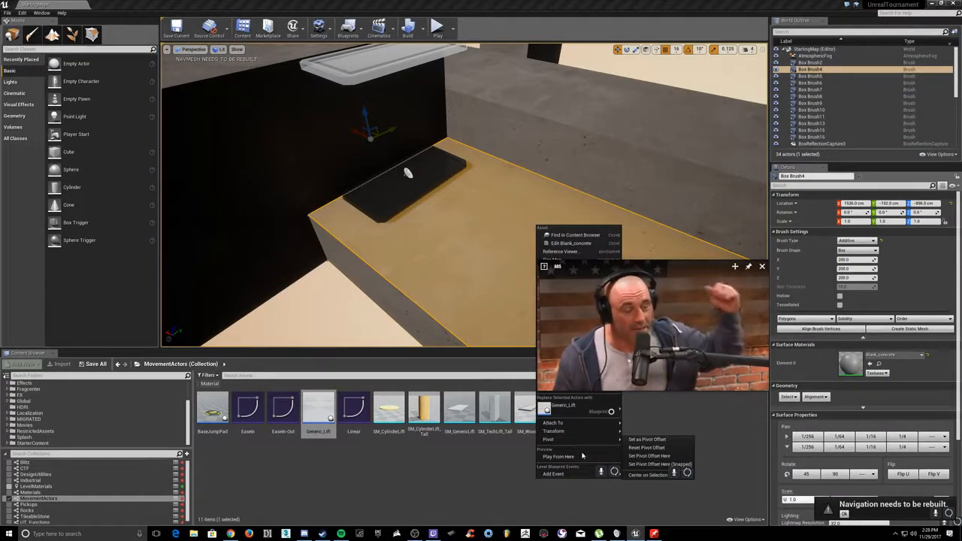
click(579, 457)
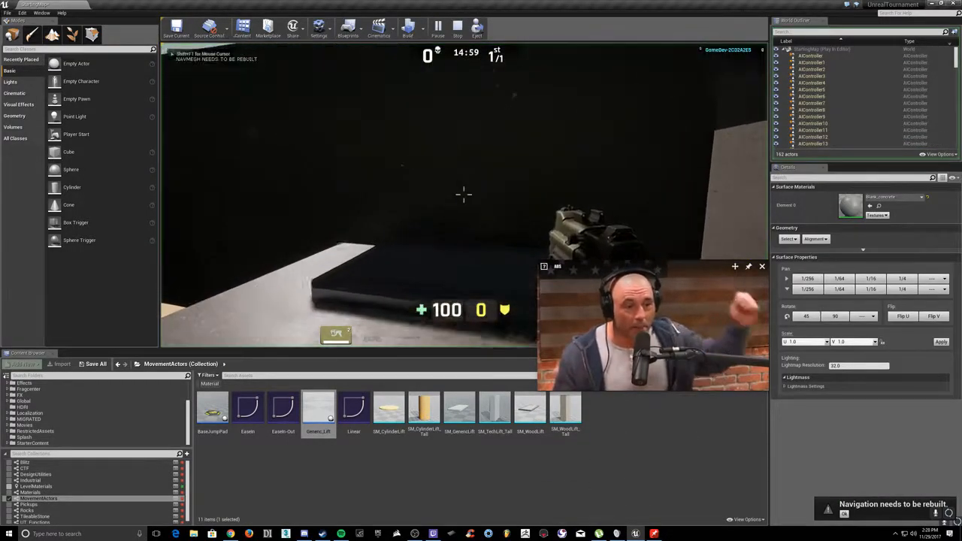
key(w)
key(w)
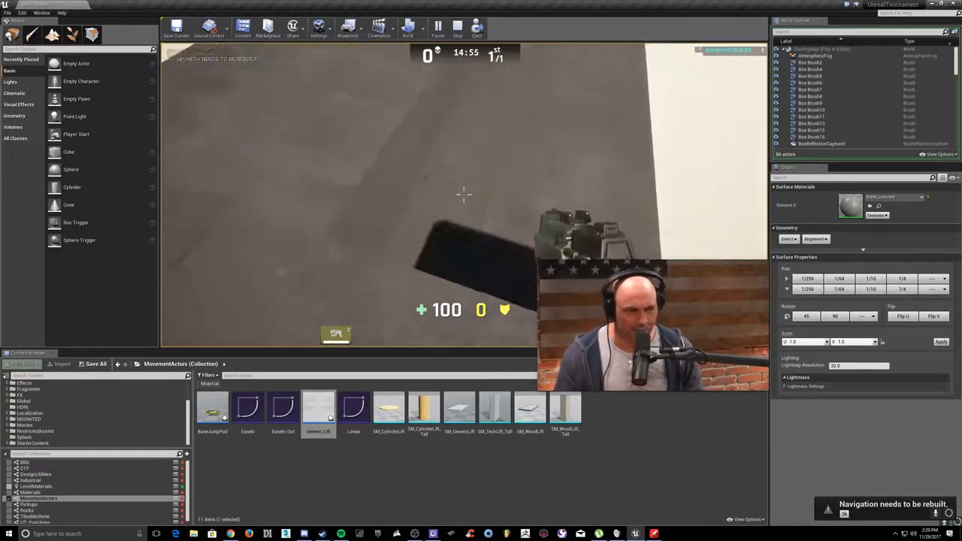
key(w)
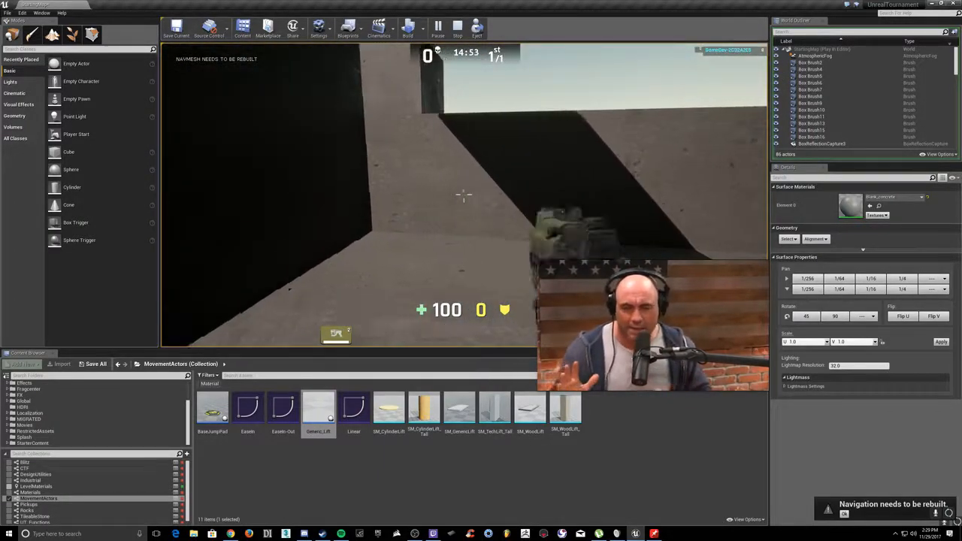
key(w)
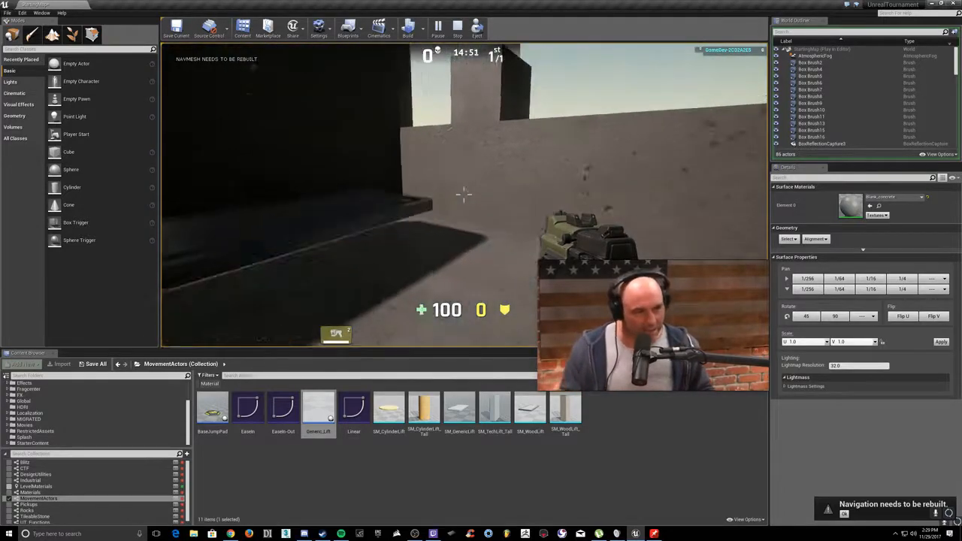
key(w)
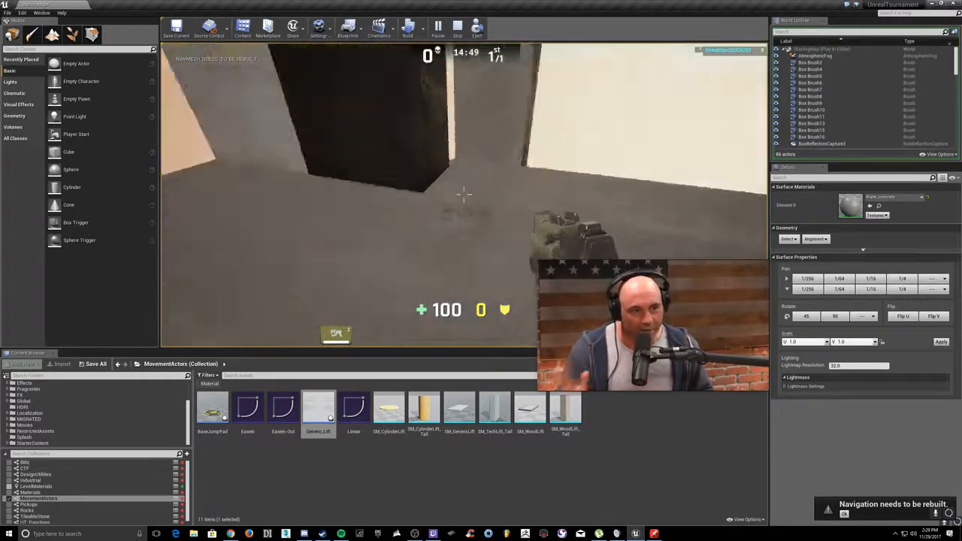
key(w)
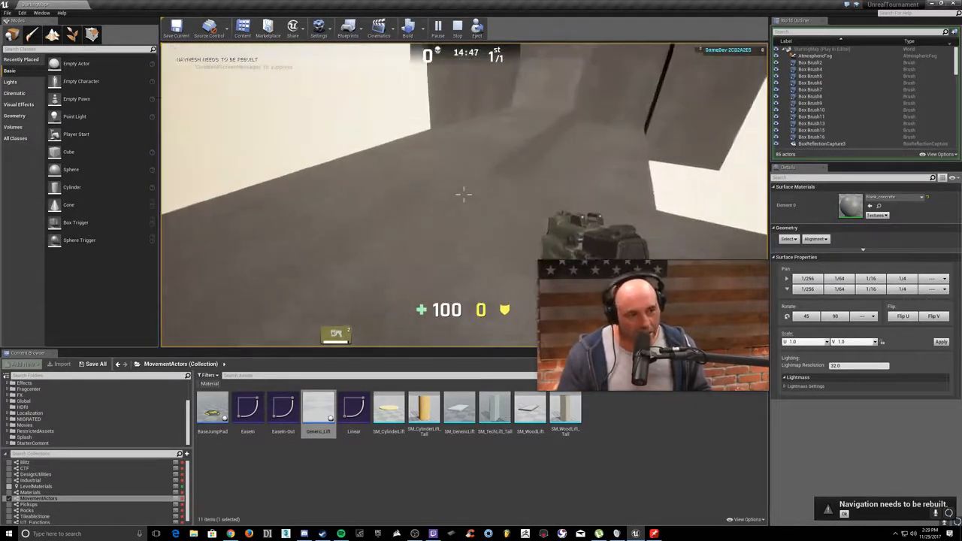
key(Escape)
mouse_move(464, 195)
right_down()
mouse_move(587, 207)
mouse_move(478, 193)
mouse_move(511, 188)
mouse_move(530, 171)
mouse_move(549, 177)
mouse_move(538, 215)
mouse_move(496, 188)
mouse_move(518, 180)
mouse_move(543, 185)
mouse_move(433, 200)
mouse_move(527, 188)
right_up()
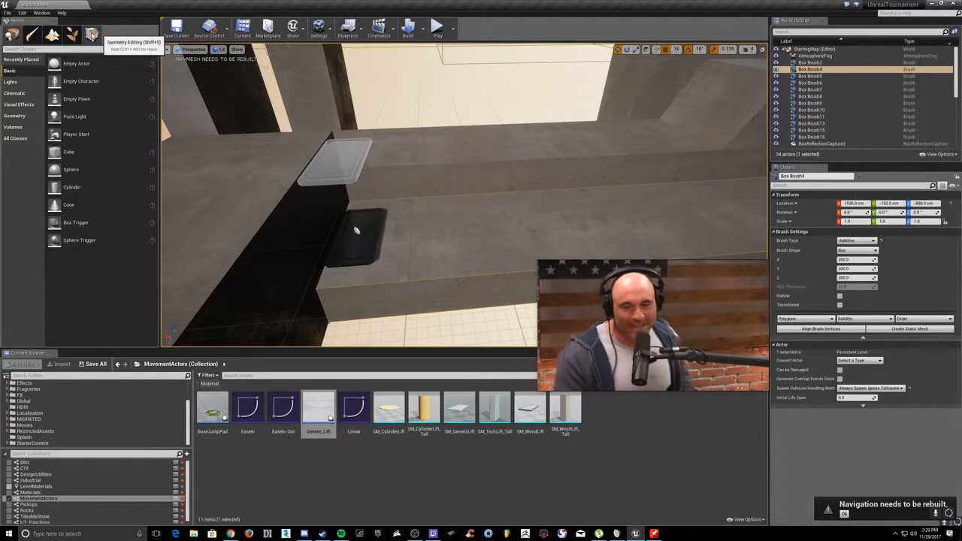
click(92, 35)
click(438, 205)
right_drag(451, 213, 434, 206)
Step: Place a subtractive box brush against the wall at X -2288, Y -176, Z -560 cm
right_drag(451, 195, 696, 236)
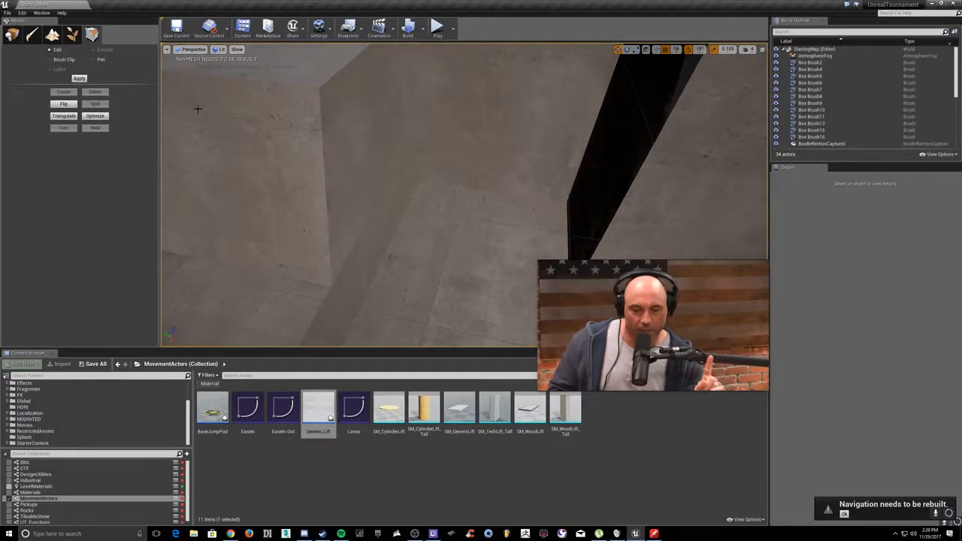
click(10, 35)
click(15, 127)
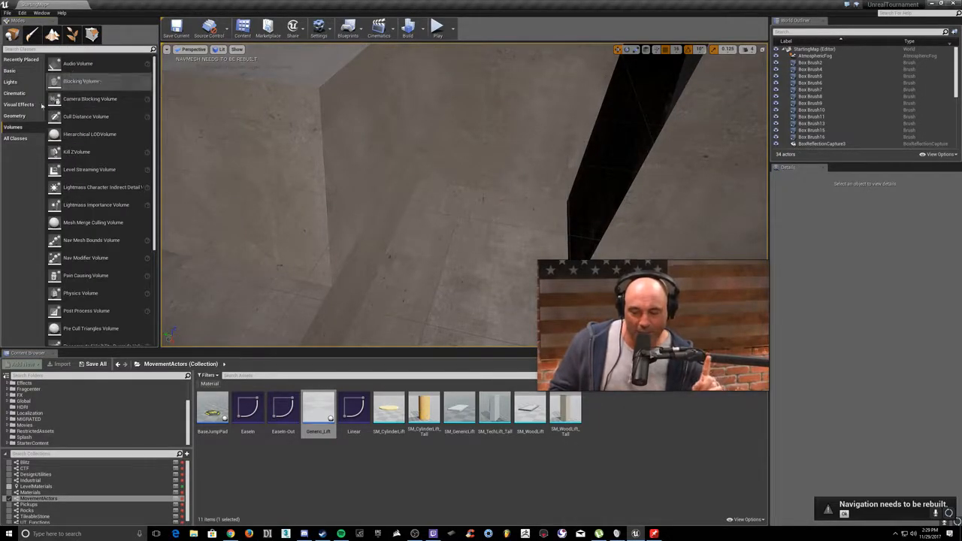
click(26, 119)
drag(62, 63, 454, 189)
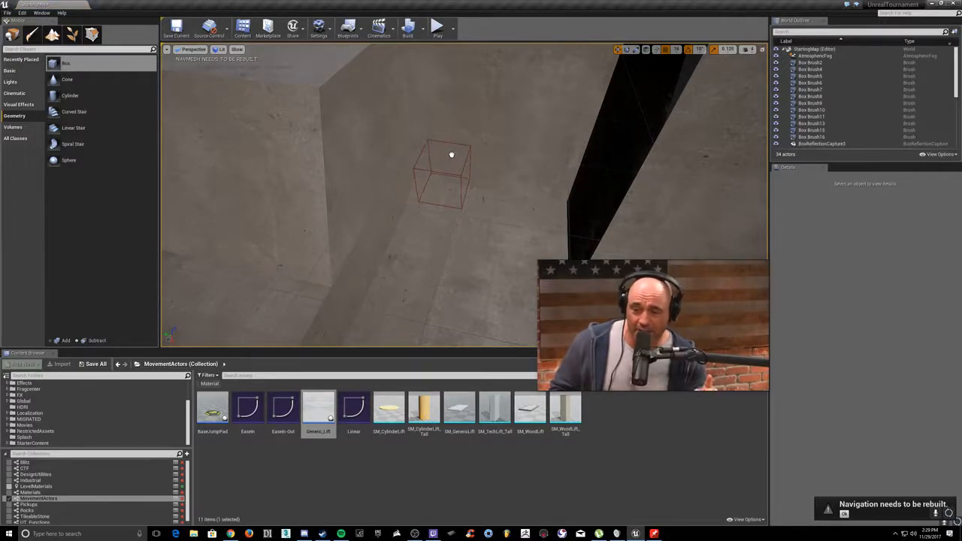
drag(443, 153, 443, 153)
right_drag(505, 149, 455, 121)
mouse_move(497, 185)
right_down()
mouse_move(502, 169)
mouse_move(497, 185)
right_up()
drag(502, 221, 486, 214)
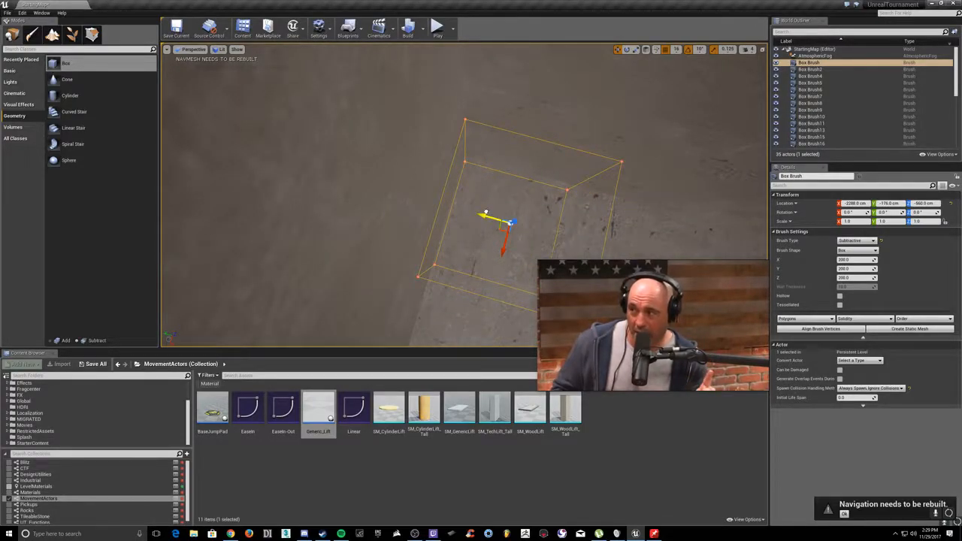
mouse_move(574, 141)
right_down()
mouse_move(565, 113)
mouse_move(574, 141)
right_up()
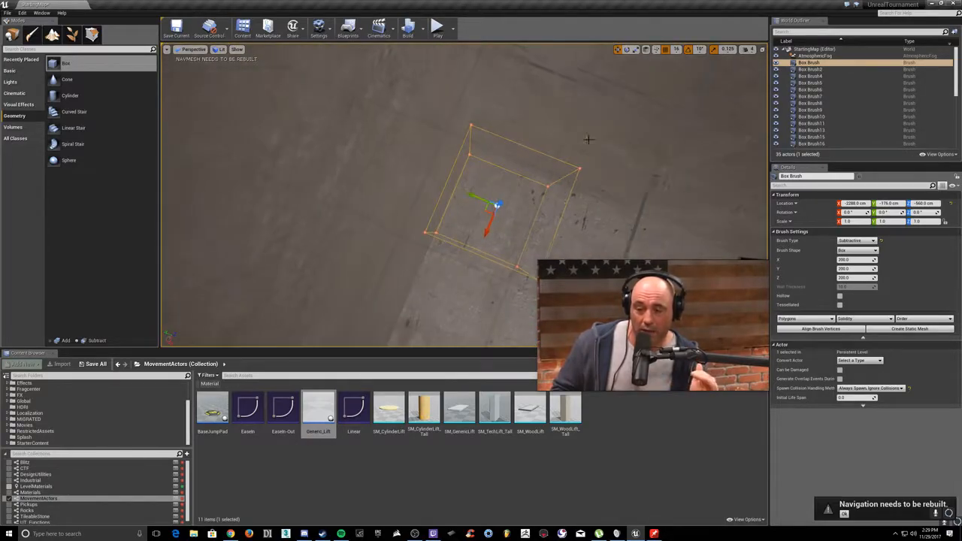
Step: Set the grid snap to 64 and move the subtractive brush into the wall at X -2560, Y -192, Z -640 cm
click(675, 48)
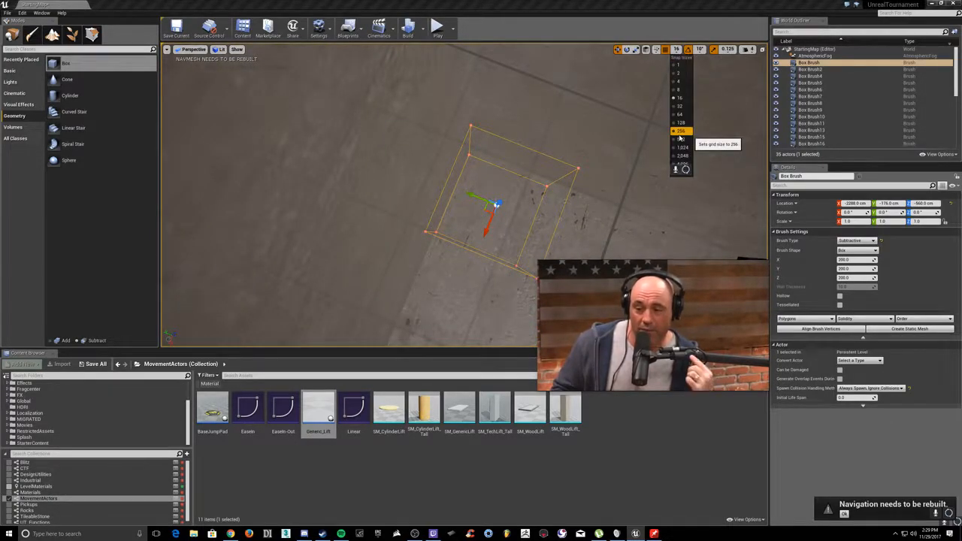
click(681, 114)
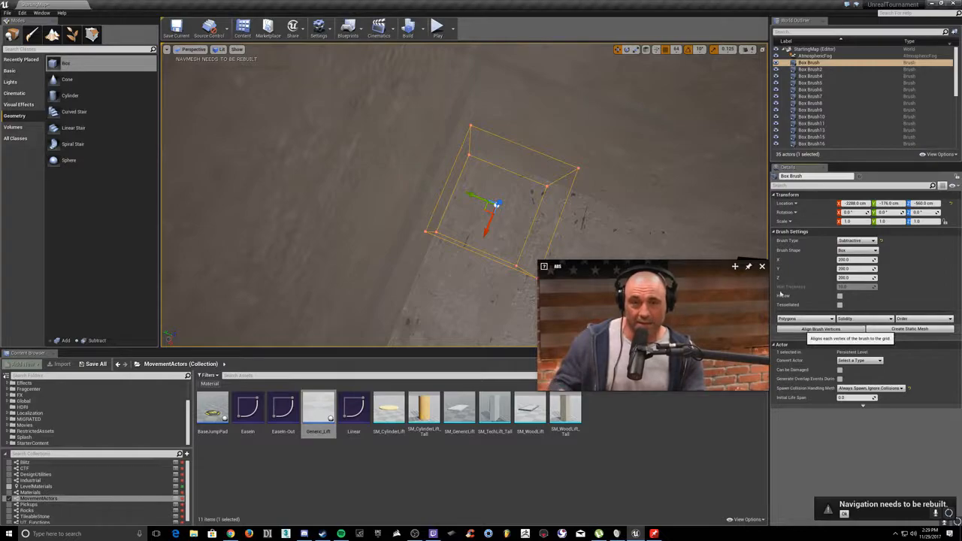
mouse_move(326, 73)
right_down()
mouse_move(263, 68)
mouse_move(221, 94)
mouse_move(169, 98)
mouse_move(316, 90)
mouse_move(376, 71)
mouse_move(365, 94)
mouse_move(342, 79)
mouse_move(300, 86)
mouse_move(402, 109)
right_up()
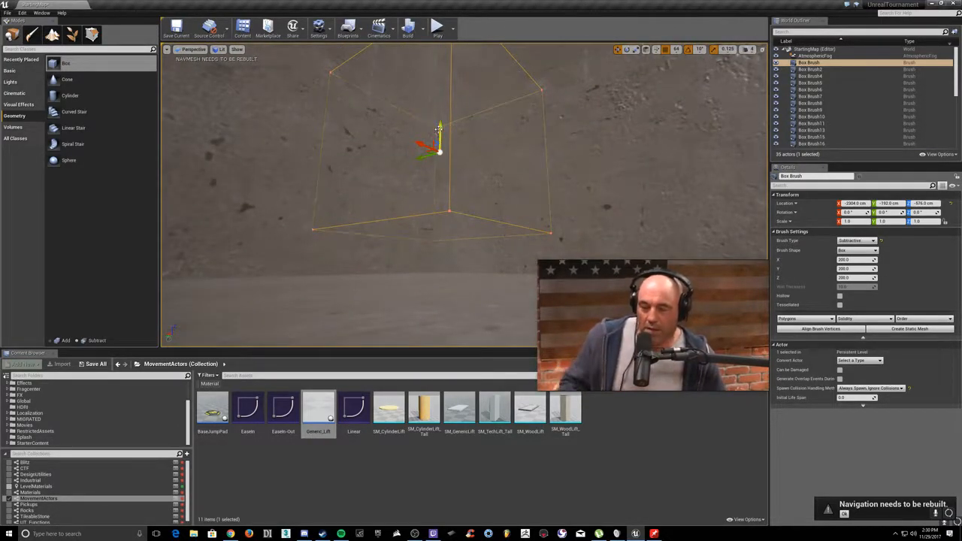
mouse_move(495, 163)
right_down()
mouse_move(500, 113)
mouse_move(489, 192)
mouse_move(500, 194)
mouse_move(470, 205)
mouse_move(436, 193)
right_up()
Step: Select the subtractive brush's outer face in geometry editing, extend it out through the wall, and return to placement mode
click(93, 39)
mouse_move(483, 167)
right_down()
mouse_move(508, 166)
mouse_move(493, 181)
mouse_move(484, 168)
mouse_move(507, 169)
mouse_move(444, 174)
mouse_move(453, 173)
right_up()
click(484, 168)
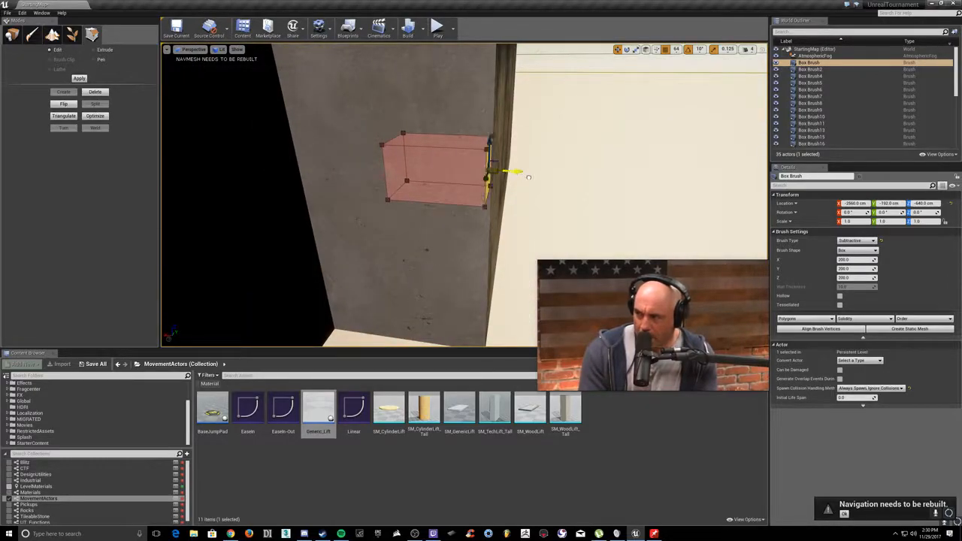
click(12, 35)
right_drag(256, 113, 200, 117)
Step: Pull the side face of the subtractive brush outward and raise its top face to enlarge the wall opening
click(93, 35)
mouse_move(475, 164)
right_down()
mouse_move(500, 166)
mouse_move(453, 173)
mouse_move(481, 150)
mouse_move(437, 192)
mouse_move(425, 185)
right_up()
click(475, 165)
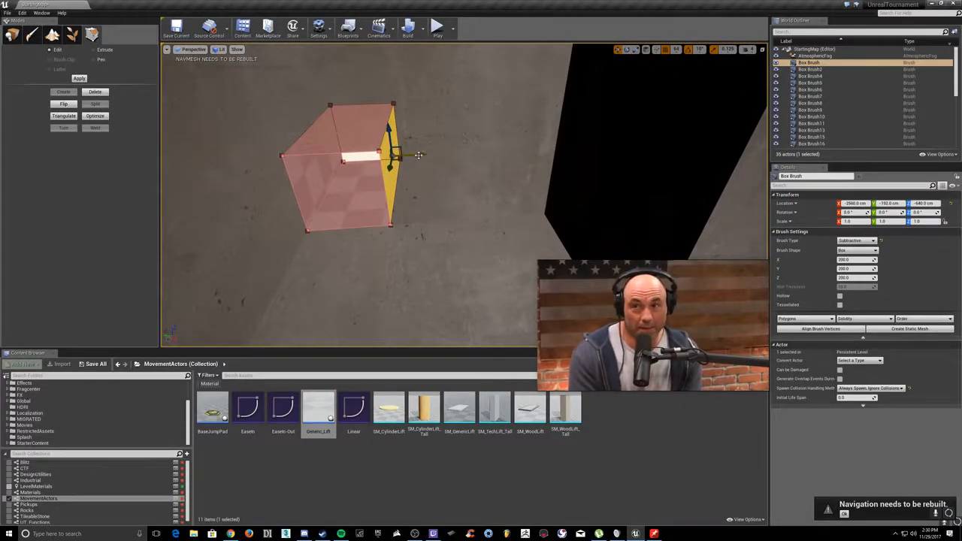
mouse_move(440, 145)
right_down()
mouse_move(406, 167)
mouse_move(425, 158)
mouse_move(443, 169)
right_up()
click(406, 167)
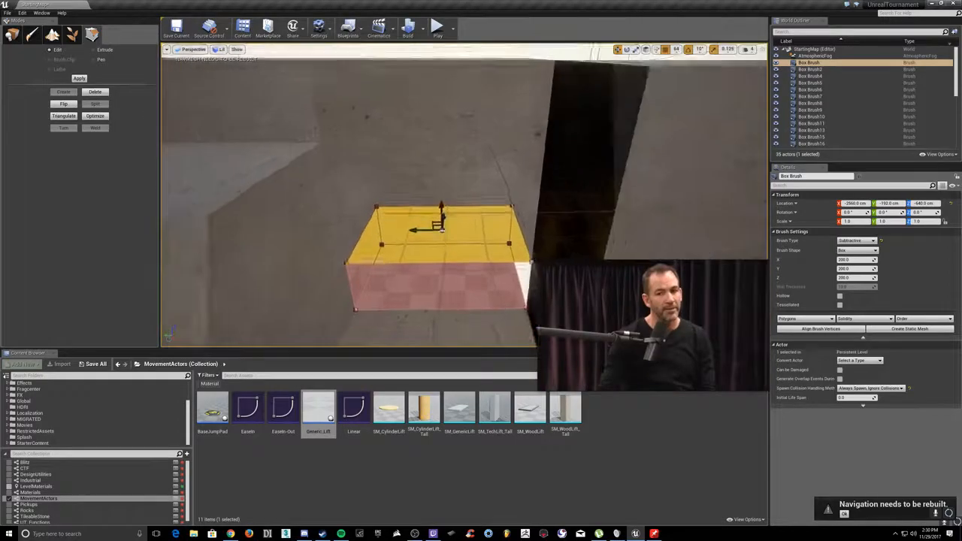
right_drag(439, 225, 436, 214)
drag(485, 162, 485, 154)
key(Escape)
key(Escape)
Step: Select the outer side face of the corner brush Box Brush9 and extend it toward the wall's outer side
mouse_move(485, 154)
right_down()
mouse_move(483, 184)
mouse_move(495, 197)
mouse_move(519, 150)
right_up()
click(489, 188)
mouse_move(489, 187)
right_down()
mouse_move(482, 233)
mouse_move(451, 260)
right_up()
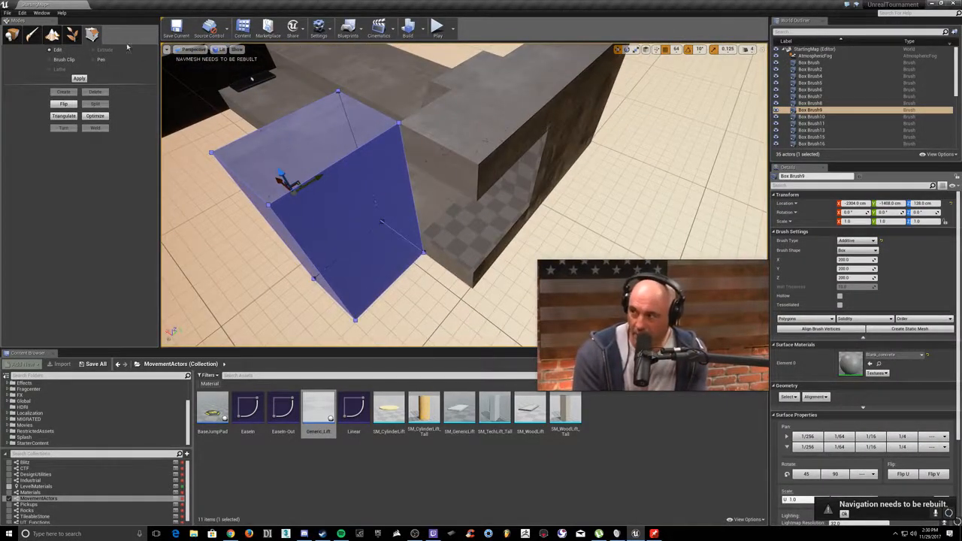
click(357, 173)
drag(389, 249, 452, 298)
right_drag(452, 293, 548, 109)
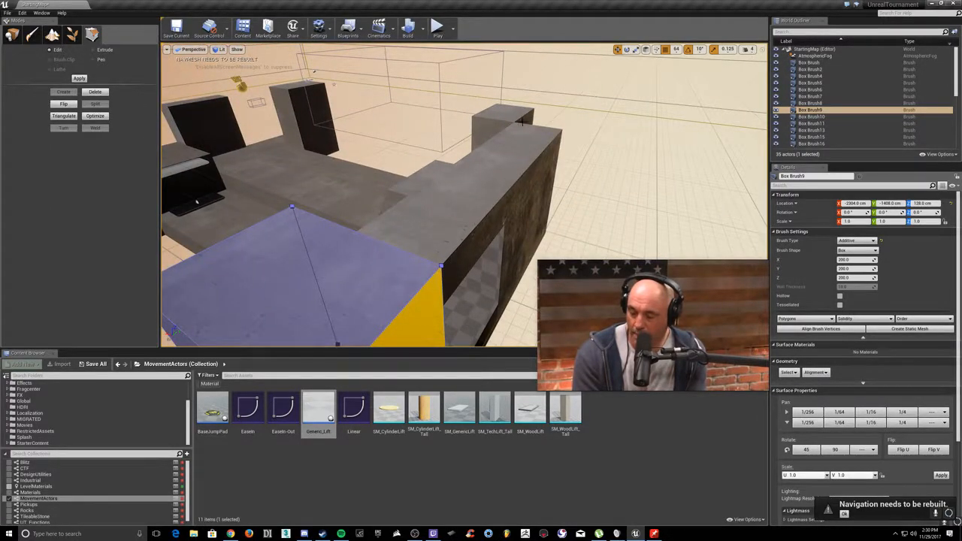
Step: Extend the outer face of Box Brush7, at the wall's far end, outward toward the wall's outer side
click(526, 127)
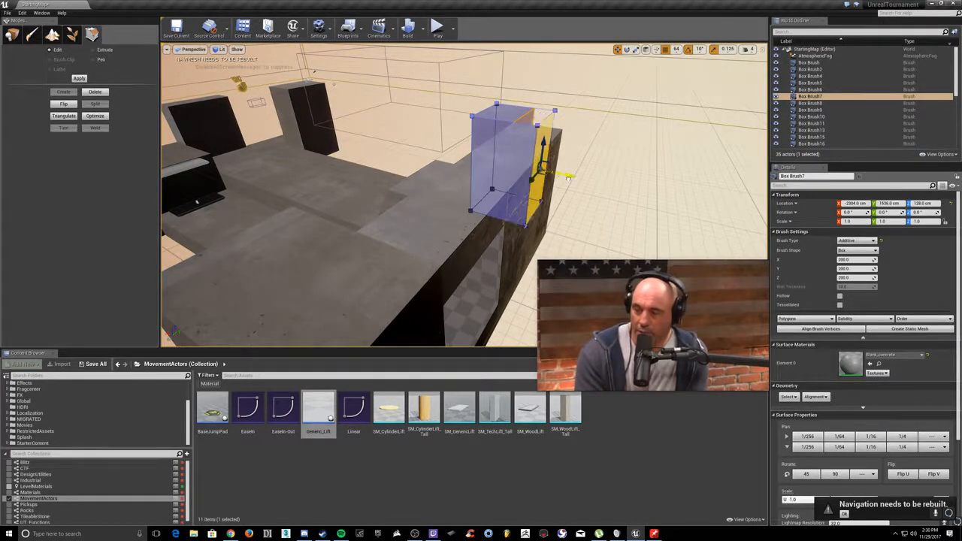
drag(591, 186, 592, 187)
click(593, 190)
Step: Duplicate the subtractive box brush and place the copy farther along the wall at X -2560, Y 1280, Z -640 cm
mouse_move(594, 191)
right_down()
mouse_move(474, 192)
mouse_move(440, 167)
mouse_move(496, 218)
mouse_move(458, 241)
mouse_move(500, 222)
right_up()
key(d)
key(w)
right_drag(562, 220, 560, 196)
key(s)
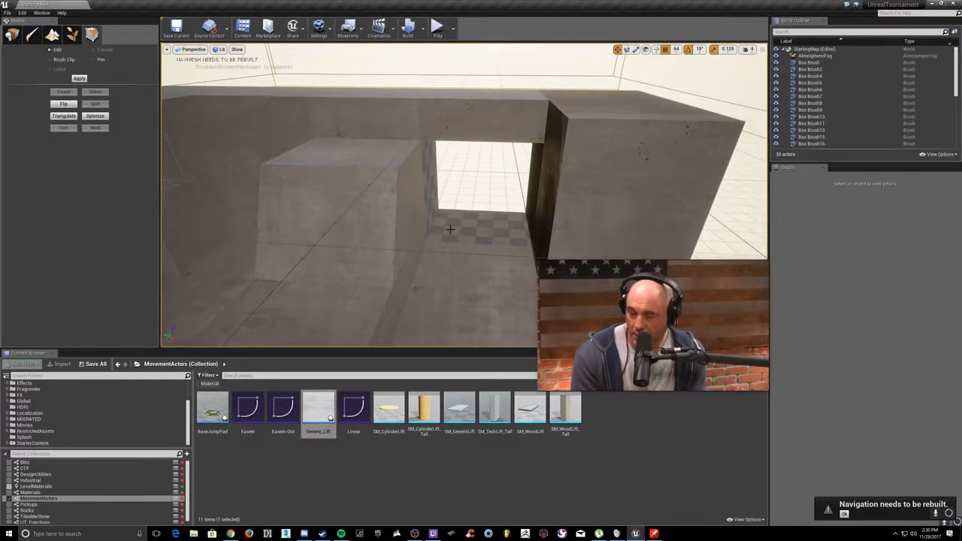
click(450, 230)
key(ctrl+v)
right_drag(464, 233, 410, 230)
key(a)
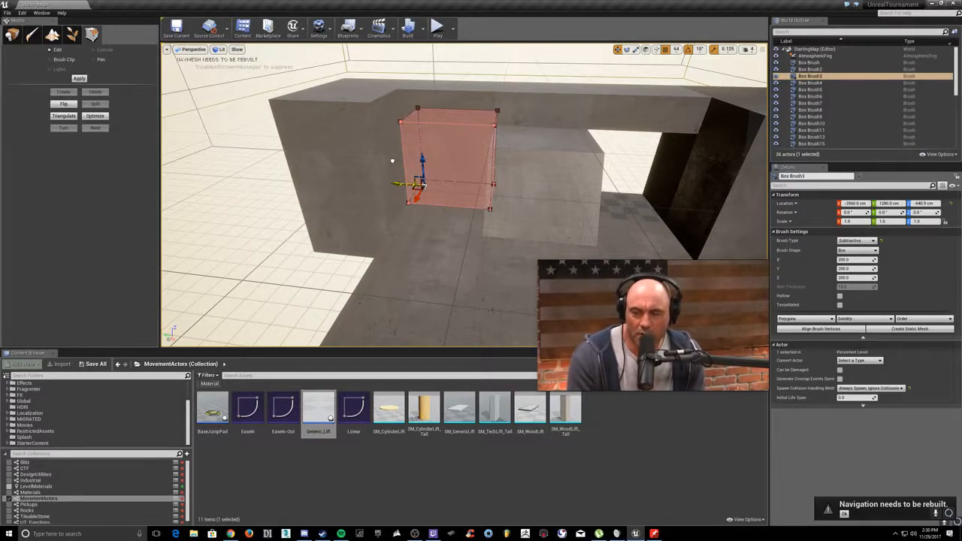
key(Escape)
Step: Inspect the second wall opening from several sides and delete its subtractive brush, Box Brush3
mouse_move(393, 159)
right_down()
mouse_move(410, 160)
mouse_move(444, 214)
mouse_move(432, 169)
mouse_move(443, 172)
right_up()
key(w)
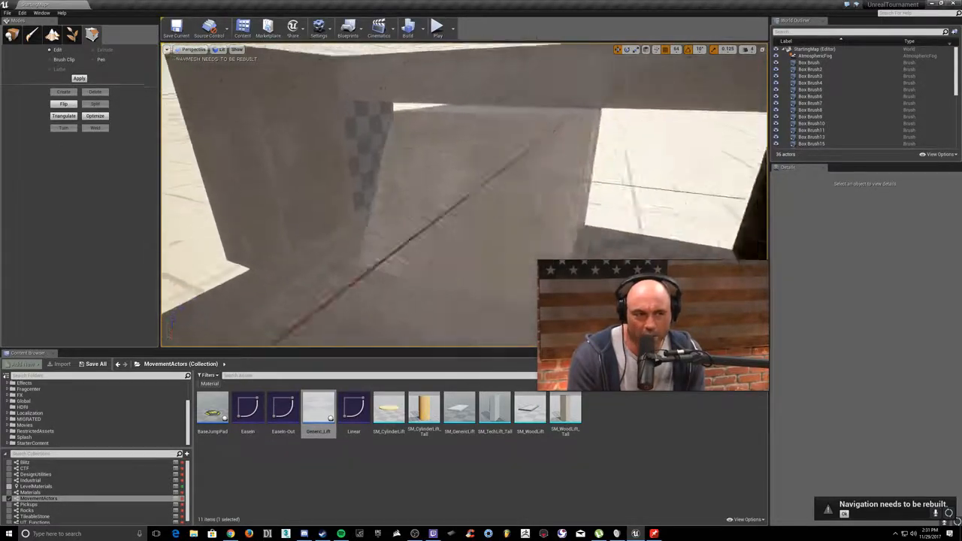
right_drag(444, 171, 421, 154)
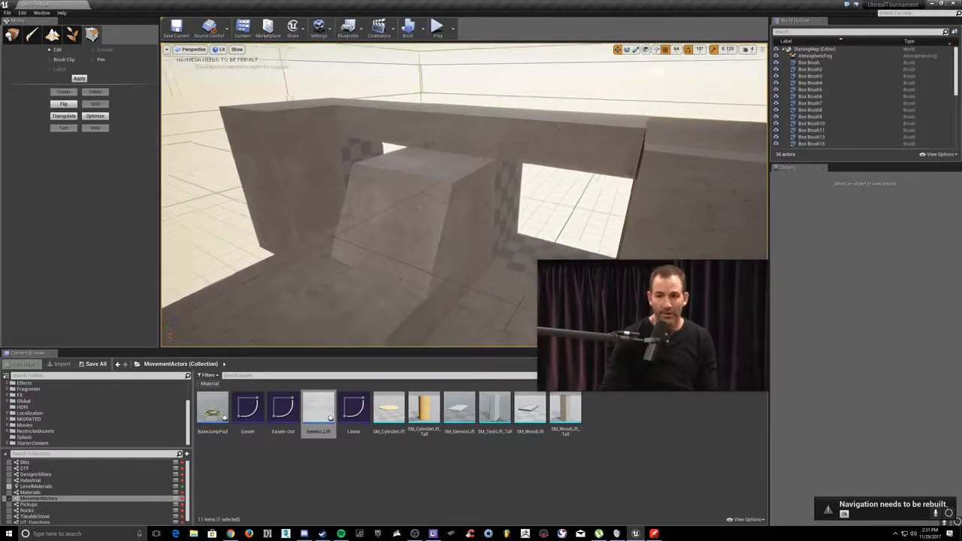
right_drag(416, 207, 416, 207)
right_drag(229, 301, 229, 301)
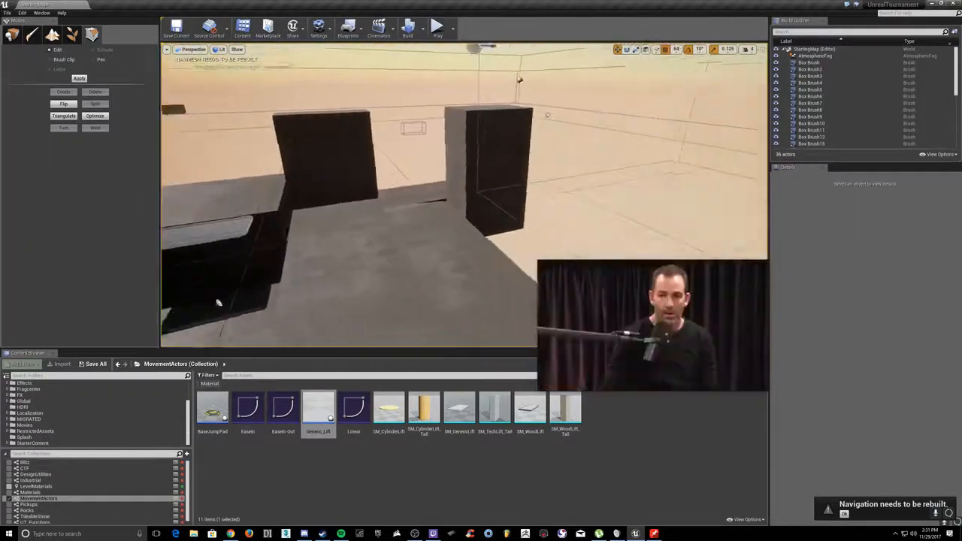
right_drag(504, 215, 504, 215)
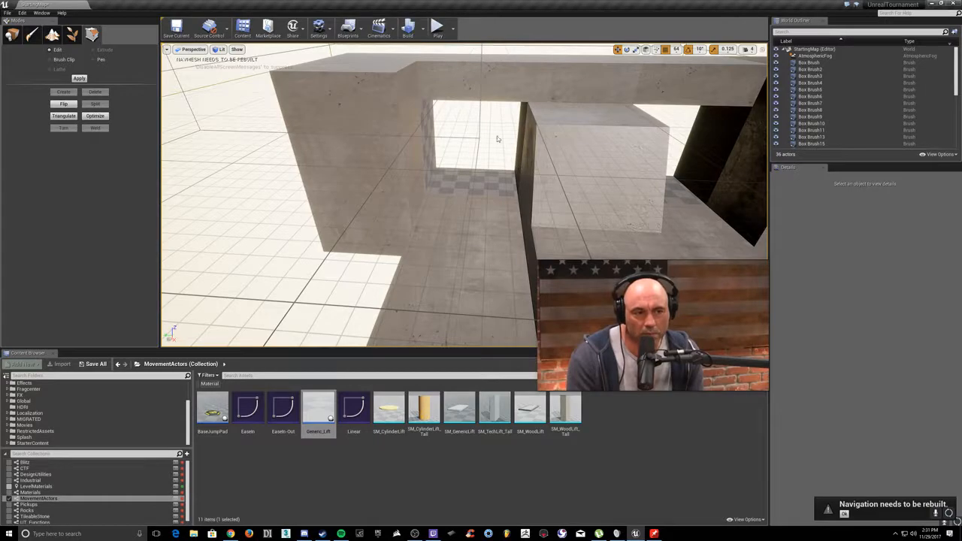
click(492, 186)
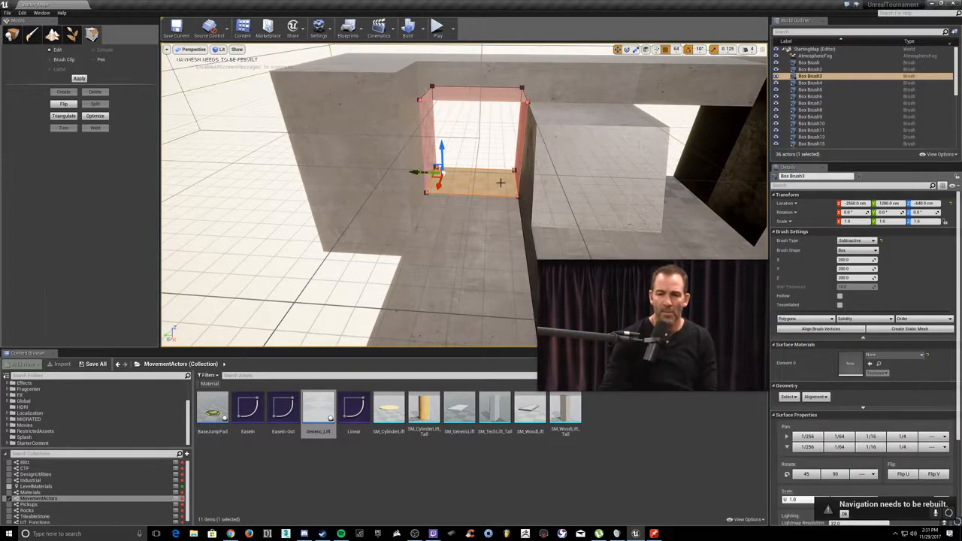
key(Delete)
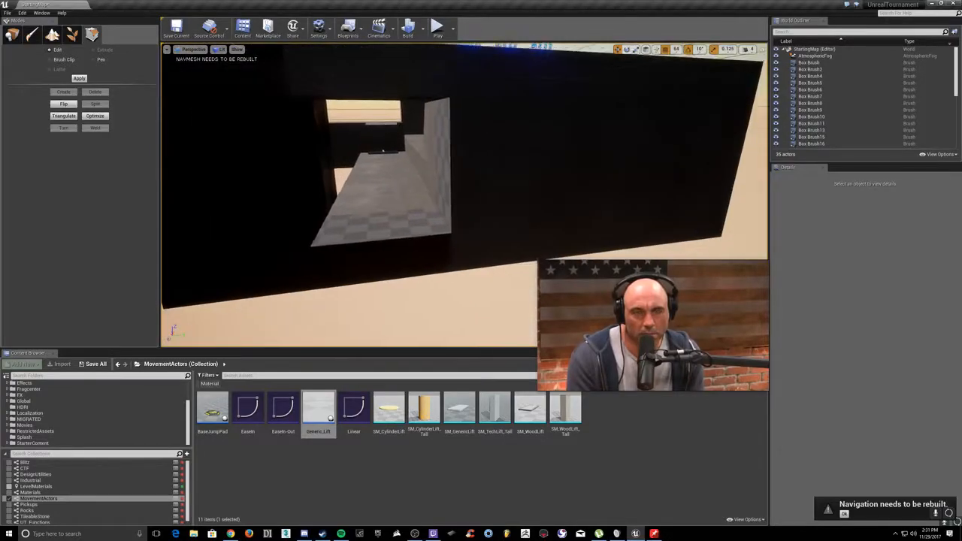
Step: Duplicate the sloped Box Brush5, rotate the copy 180 degrees and place it at about X 1600, Y 512, Z 128 cm
mouse_move(464, 195)
right_down()
mouse_move(464, 136)
mouse_move(482, 248)
mouse_move(466, 248)
right_up()
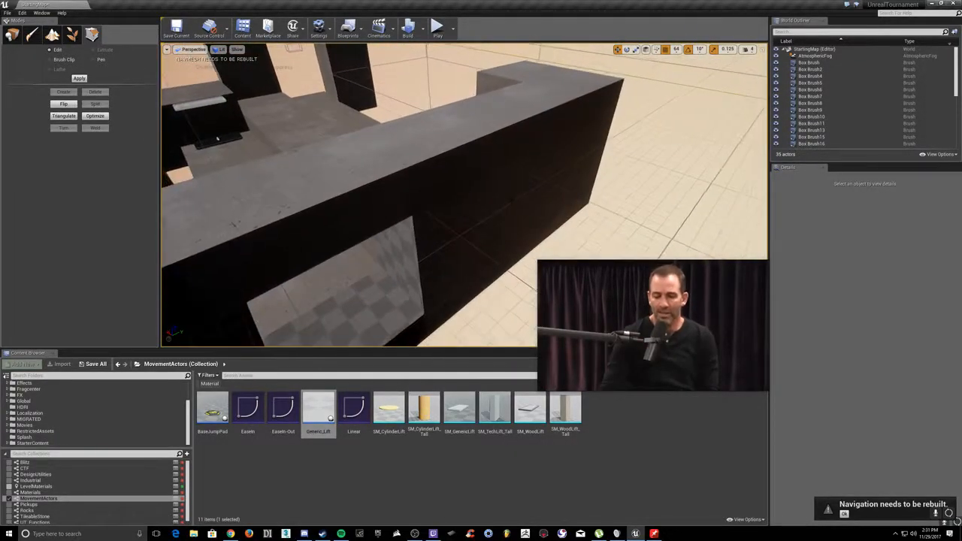
click(464, 195)
mouse_move(463, 195)
right_down()
mouse_move(459, 142)
mouse_move(511, 177)
right_up()
mouse_move(429, 205)
right_down()
mouse_move(406, 188)
mouse_move(430, 204)
mouse_move(273, 266)
mouse_move(445, 300)
mouse_move(536, 229)
right_up()
click(427, 205)
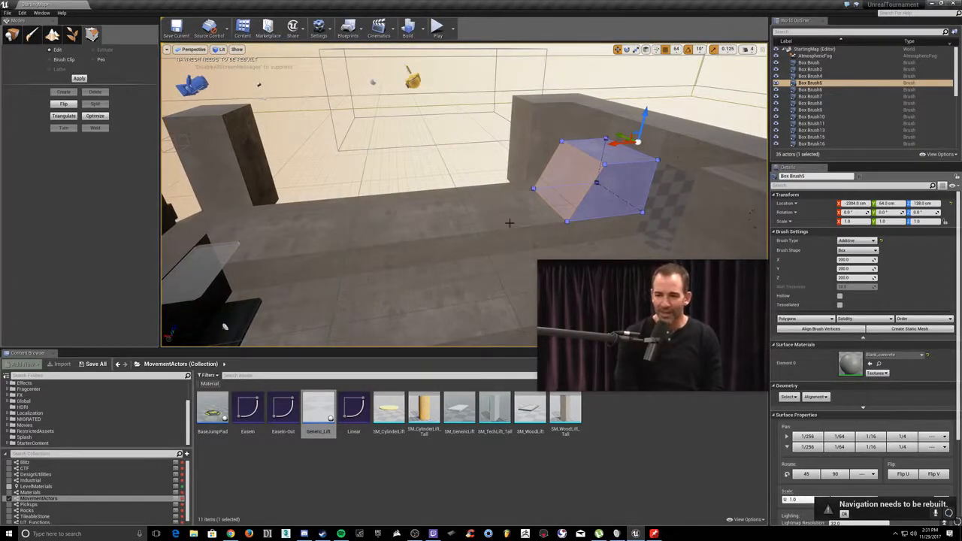
click(11, 35)
key(ctrl+w)
key(e)
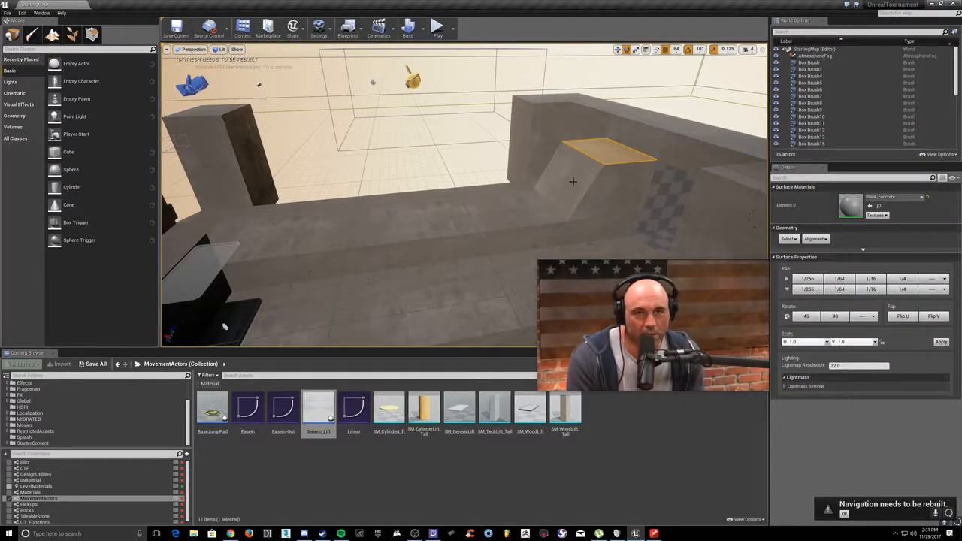
click(571, 183)
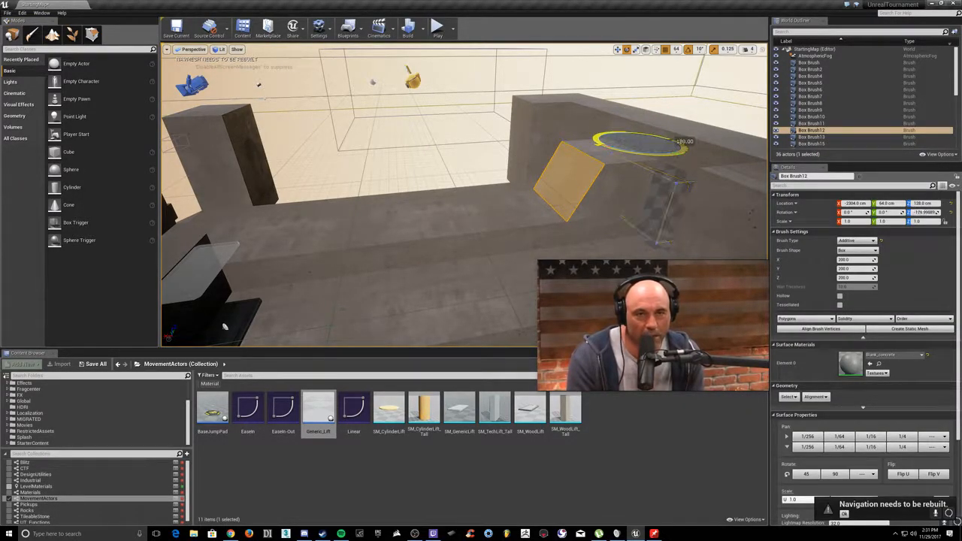
drag(615, 152, 613, 148)
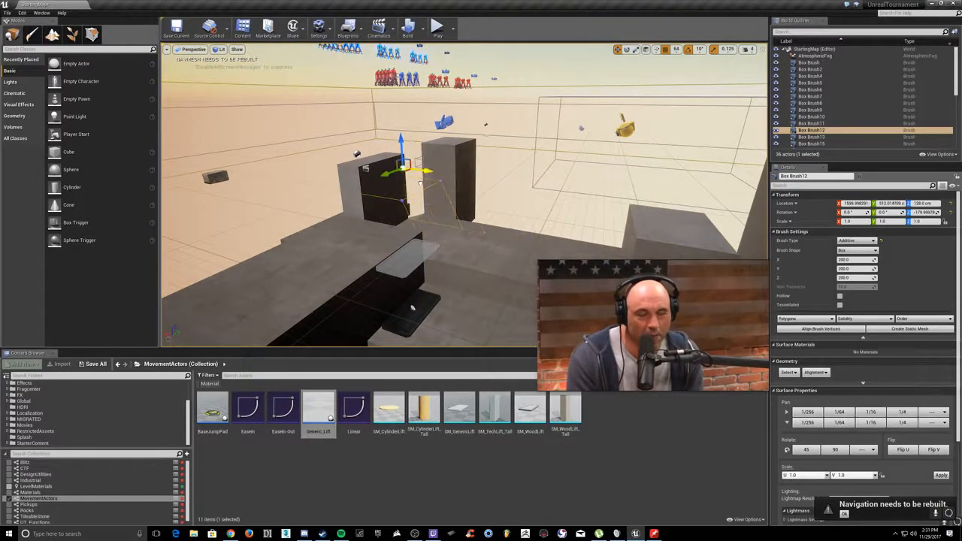
Step: Select the end face of Box Brush6 in geometry editing and pull it back to shorten the walkway
key(Escape)
mouse_move(424, 183)
right_down()
mouse_move(419, 207)
mouse_move(354, 241)
mouse_move(406, 239)
mouse_move(586, 192)
mouse_move(585, 177)
mouse_move(628, 220)
mouse_move(464, 187)
mouse_move(470, 166)
mouse_move(406, 185)
mouse_move(374, 231)
mouse_move(282, 215)
right_up()
key(w)
click(463, 187)
click(91, 35)
click(375, 231)
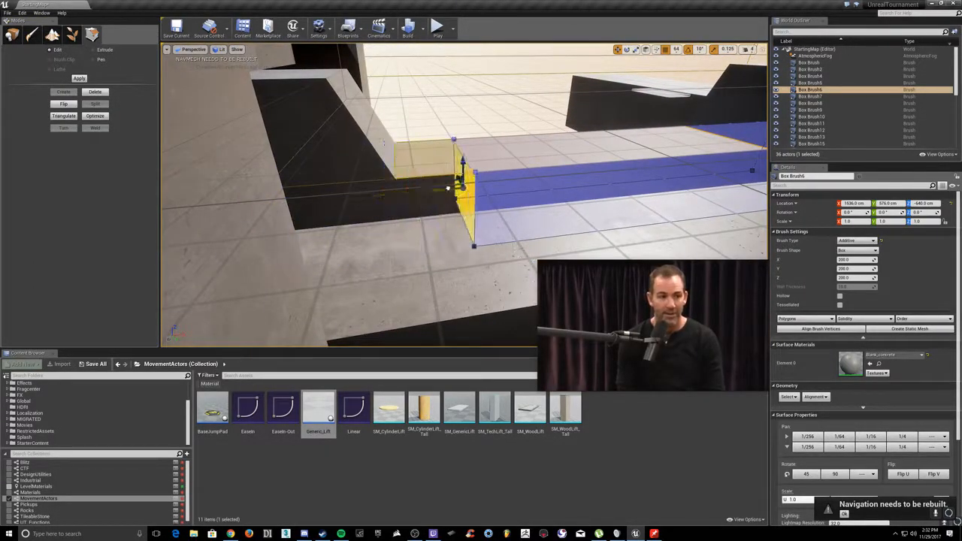
Step: Select the original sloped Box Brush5 and lower it to Z -128 cm
key(Escape)
key(Escape)
click(374, 124)
right_drag(410, 123, 392, 141)
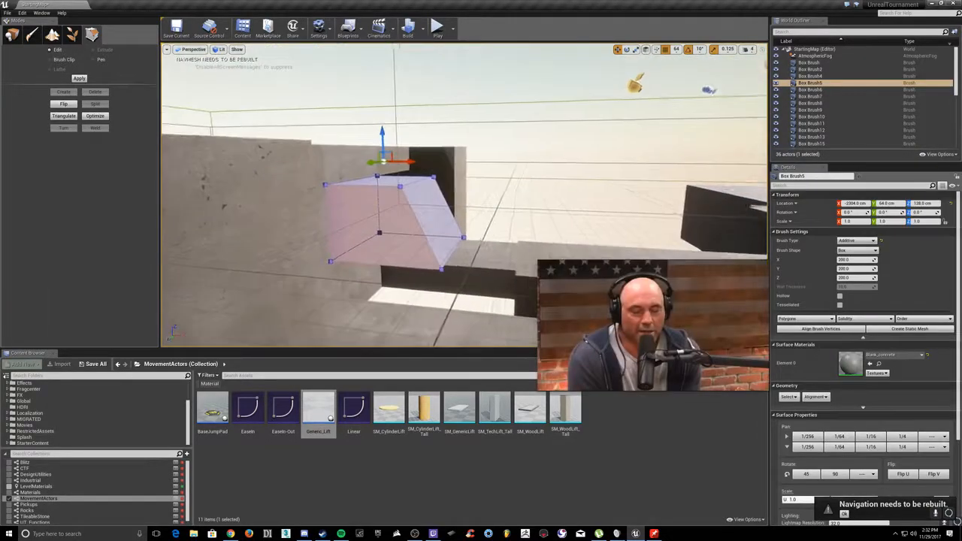
drag(383, 133, 388, 215)
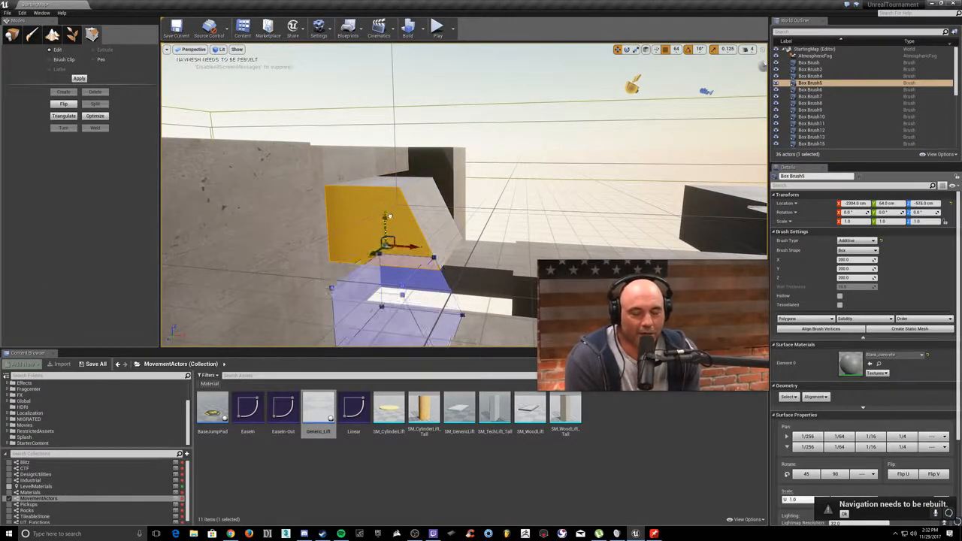
mouse_move(377, 207)
right_down()
mouse_move(375, 216)
mouse_move(373, 205)
right_up()
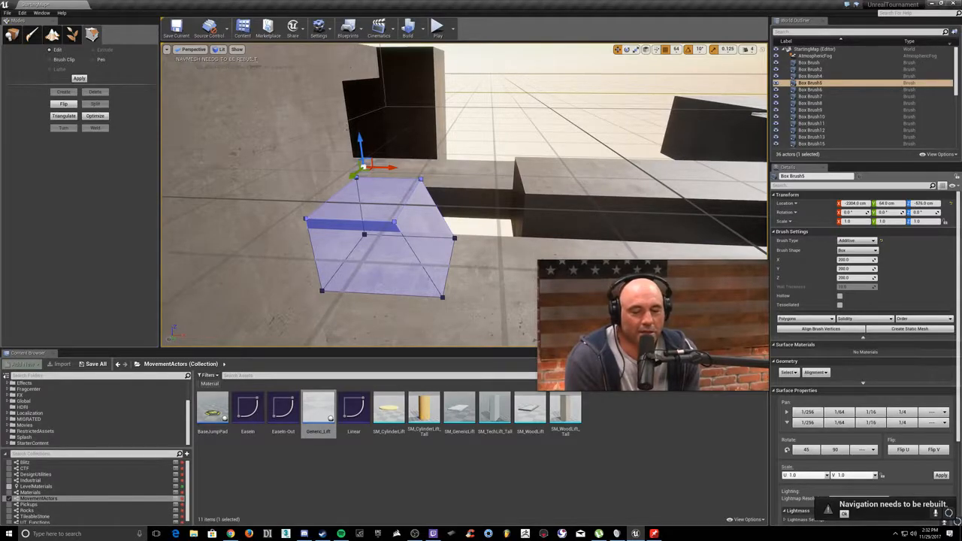
drag(361, 137, 342, 72)
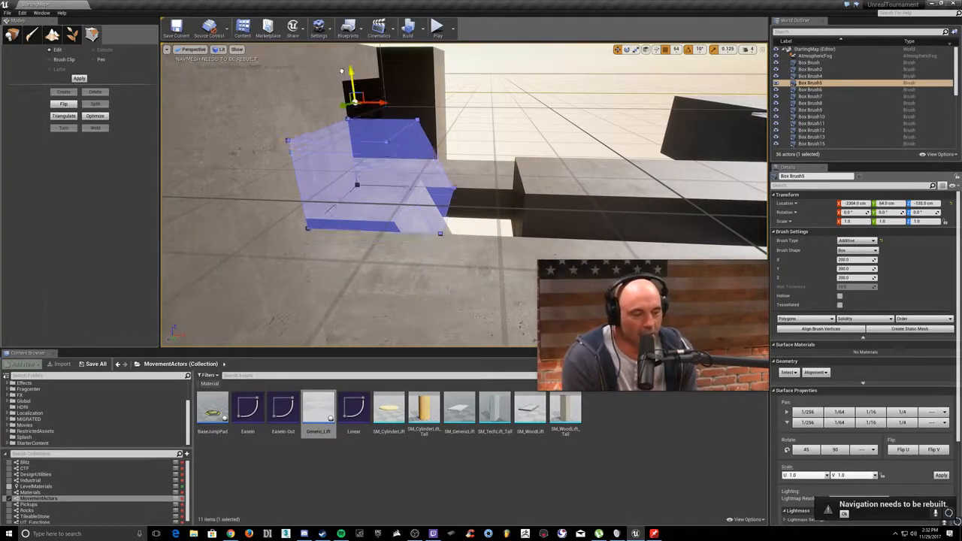
Step: Rotate Box Brush5 by 180 degrees, place it at X -1344, Y 512 cm and level its top face with the walkway
key(e)
mouse_move(372, 105)
mouse_down()
mouse_move(280, 118)
mouse_move(314, 104)
mouse_move(482, 132)
mouse_move(481, 119)
mouse_move(482, 142)
mouse_up()
key(w)
click(490, 130)
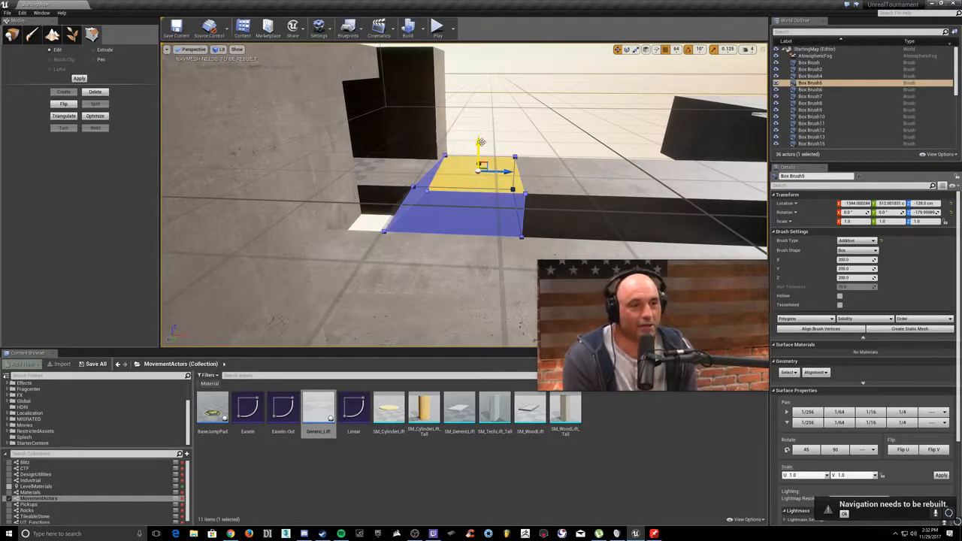
key(Escape)
key(Escape)
right_drag(489, 195, 526, 204)
click(450, 208)
mouse_move(450, 208)
right_down()
mouse_move(480, 206)
mouse_move(451, 220)
right_up()
key(Escape)
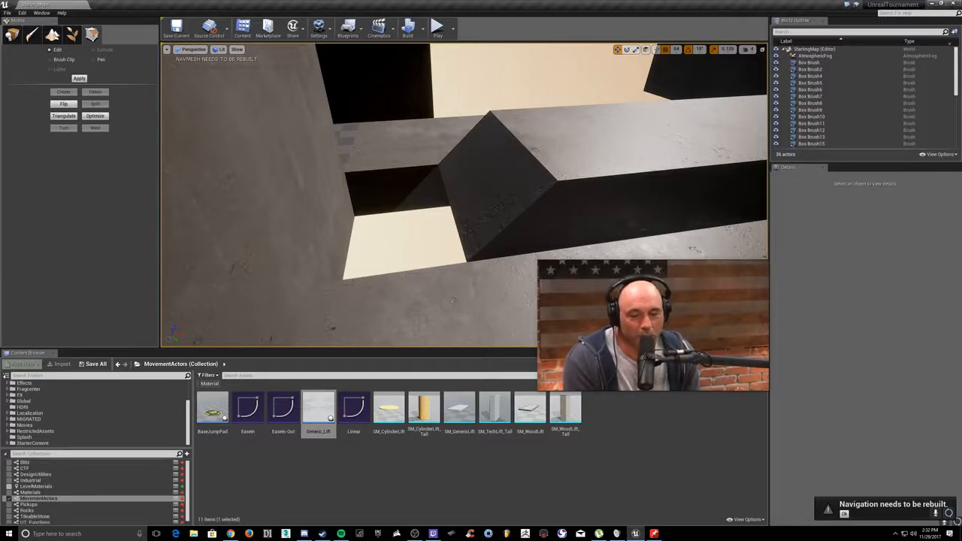
Step: Pull the end face of Box Brush6 farther back along the walkway, away from the sloped brush
mouse_move(451, 219)
right_down()
mouse_move(421, 185)
mouse_move(387, 179)
mouse_move(372, 197)
mouse_move(361, 191)
mouse_move(330, 156)
mouse_move(366, 184)
mouse_move(350, 176)
right_up()
click(398, 216)
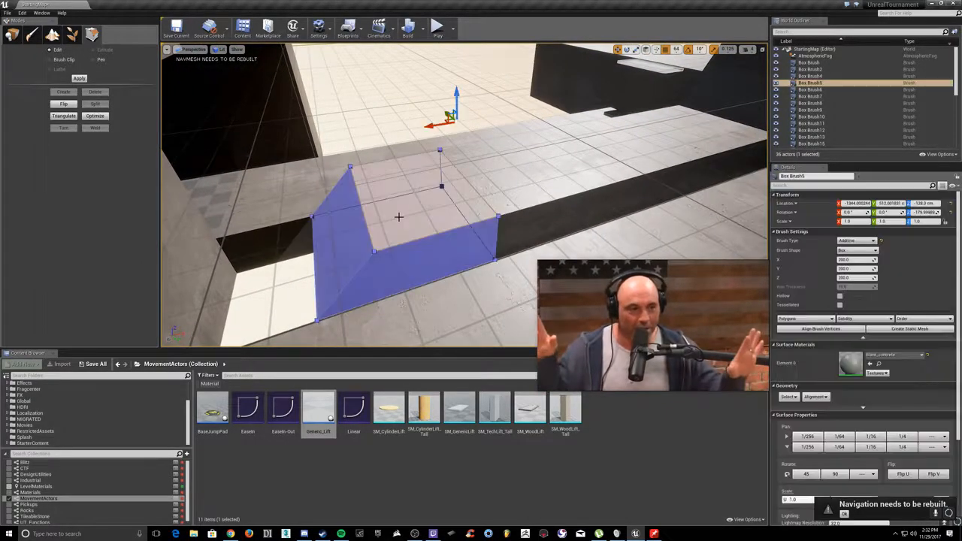
click(524, 173)
right_drag(524, 173, 431, 199)
key(f)
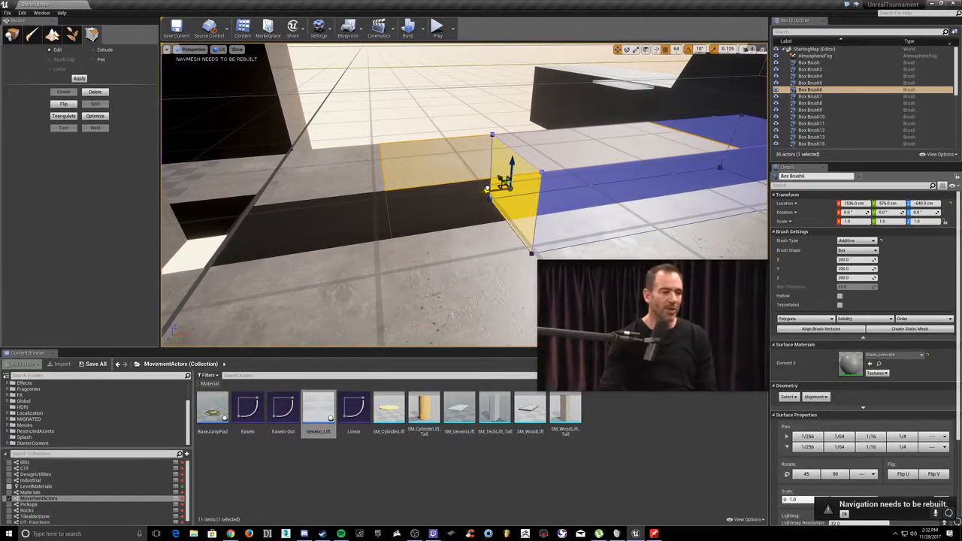
Step: Slide the sloped Box Brush5 along the walkway toward the shortened end of Box Brush6
click(345, 195)
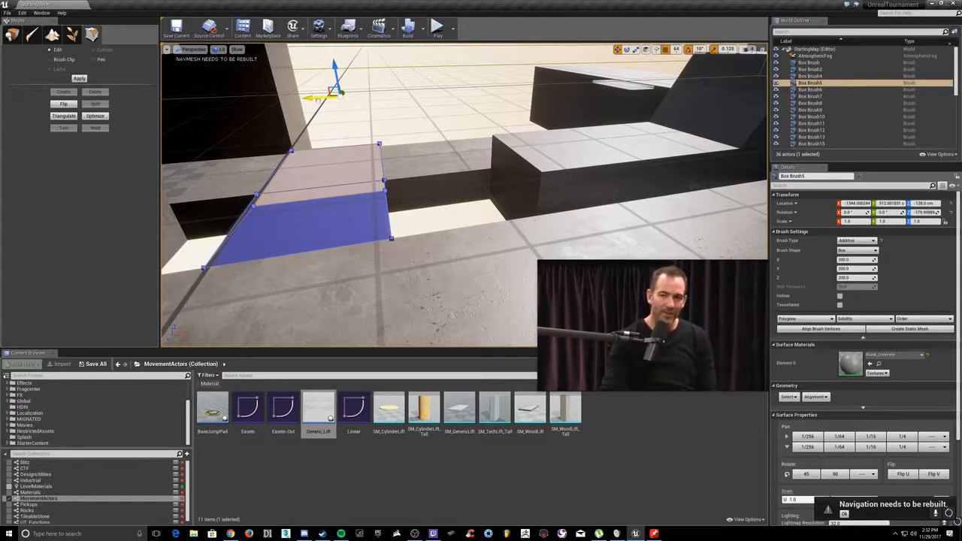
drag(496, 115, 496, 116)
key(Escape)
mouse_move(496, 117)
right_down()
mouse_move(571, 105)
mouse_move(639, 72)
mouse_move(527, 109)
mouse_move(639, 143)
mouse_move(722, 146)
right_up()
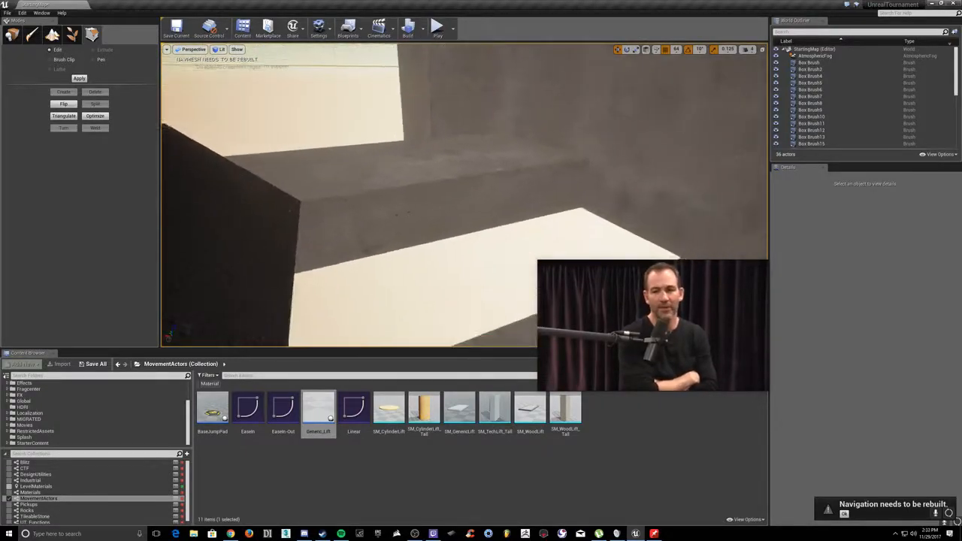
Step: Select the subtractive Box Brush in the wall and extend its side face along the wall to widen the opening
right_drag(520, 214, 391, 172)
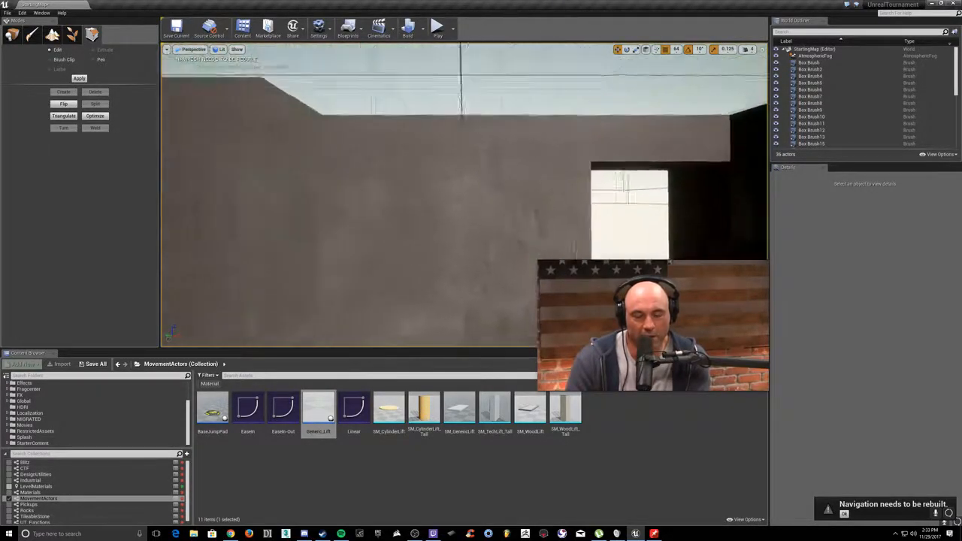
right_drag(451, 211, 496, 180)
click(451, 211)
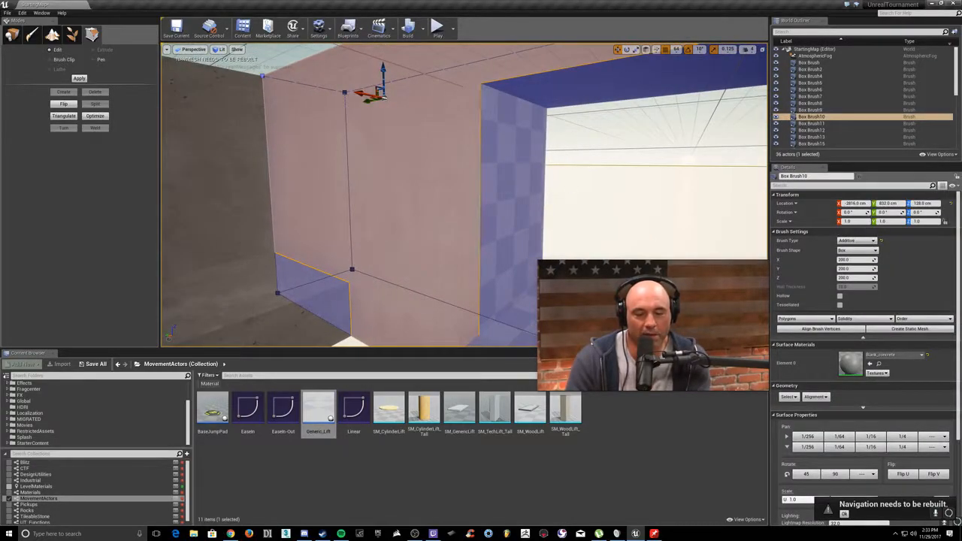
right_drag(571, 188, 568, 154)
click(572, 188)
right_drag(531, 185, 496, 177)
click(530, 184)
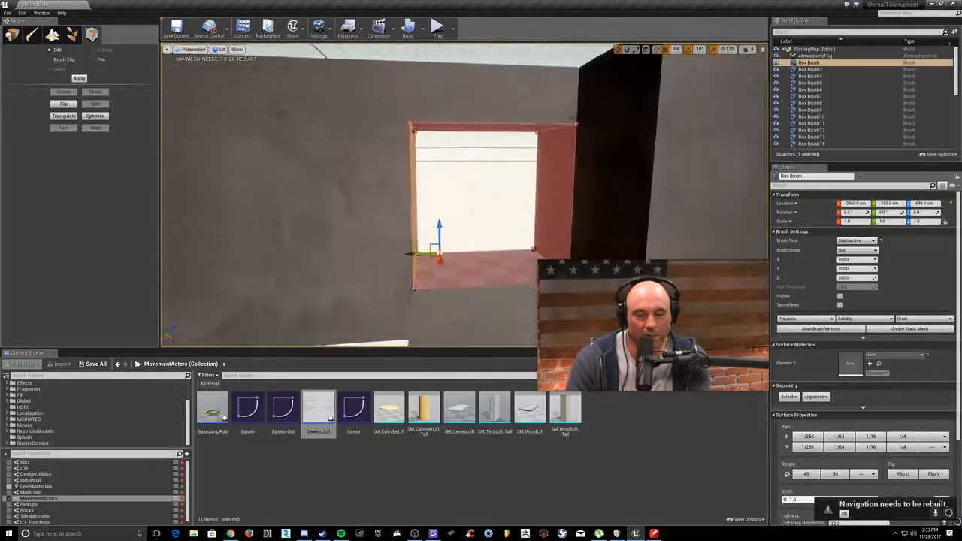
right_drag(557, 197, 624, 198)
mouse_move(526, 197)
right_down()
mouse_move(391, 191)
mouse_move(470, 208)
mouse_move(507, 185)
mouse_move(526, 193)
right_up()
mouse_move(581, 129)
right_down()
mouse_move(541, 129)
mouse_move(526, 169)
mouse_move(582, 128)
right_up()
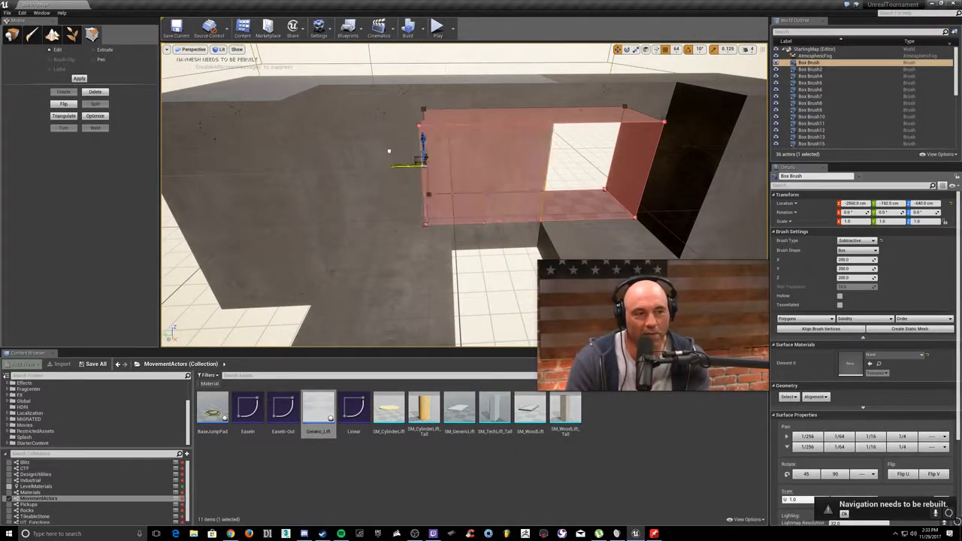
click(360, 158)
key(Escape)
Step: Pull the extended end face of the subtractive Box Brush back toward the opening to narrow it slightly
mouse_move(395, 117)
right_down()
mouse_move(323, 124)
mouse_move(308, 94)
right_up()
right_drag(451, 122, 466, 162)
click(451, 122)
key(Escape)
click(451, 122)
mouse_move(451, 121)
right_down()
mouse_move(477, 127)
mouse_move(443, 121)
mouse_move(549, 151)
right_up()
click(444, 140)
right_drag(443, 140, 335, 154)
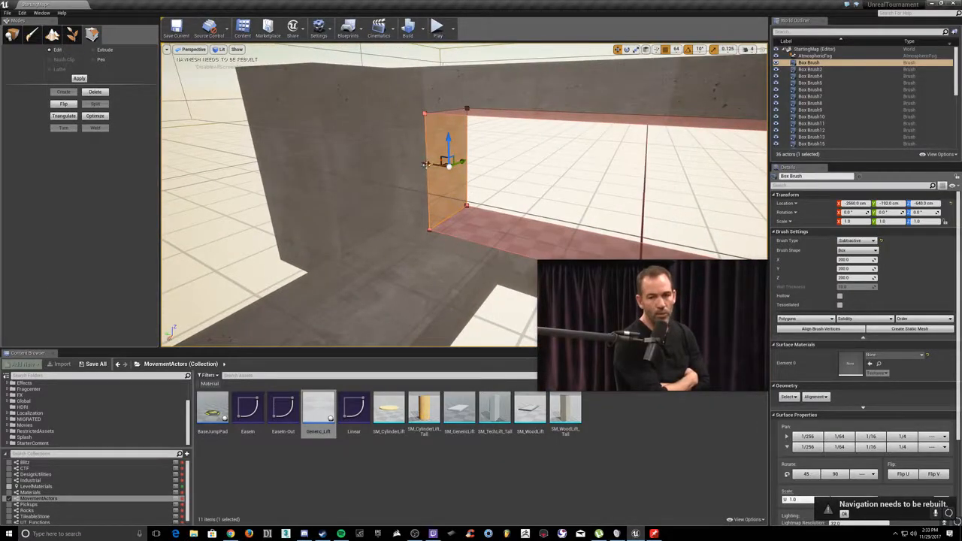
drag(429, 164, 496, 187)
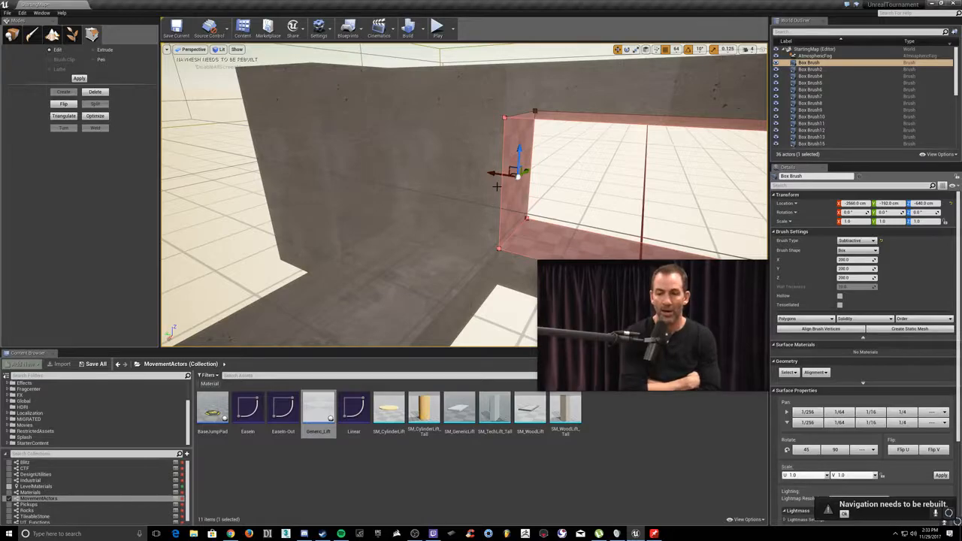
key(Escape)
key(Escape)
mouse_move(481, 228)
right_down()
mouse_move(541, 256)
mouse_move(601, 267)
mouse_move(513, 247)
right_up()
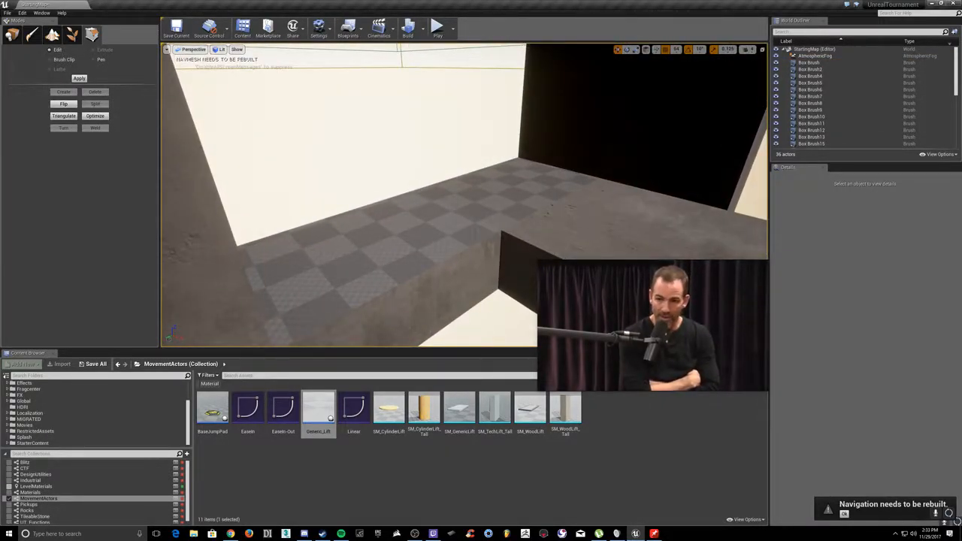
Step: Locate Box Brush4's Blank_concrete material among the assets and apply it to the checkered surfaces of the wall opening
click(594, 225)
click(879, 365)
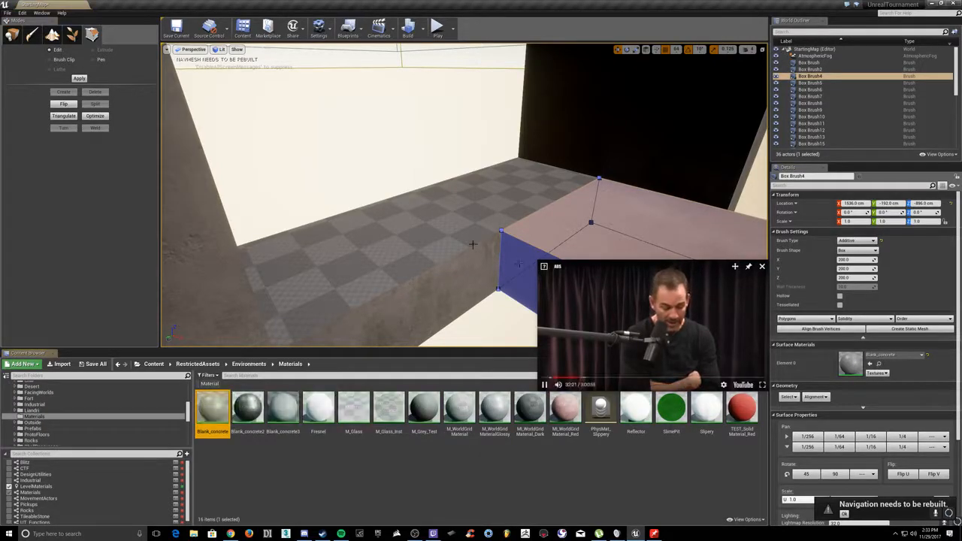
key(Escape)
mouse_move(419, 213)
right_down()
mouse_move(451, 218)
mouse_move(503, 196)
mouse_move(538, 161)
right_up()
right_drag(481, 211, 533, 192)
Step: Examine the overall map layout and the widened wall opening from several sides
right_drag(440, 176, 468, 185)
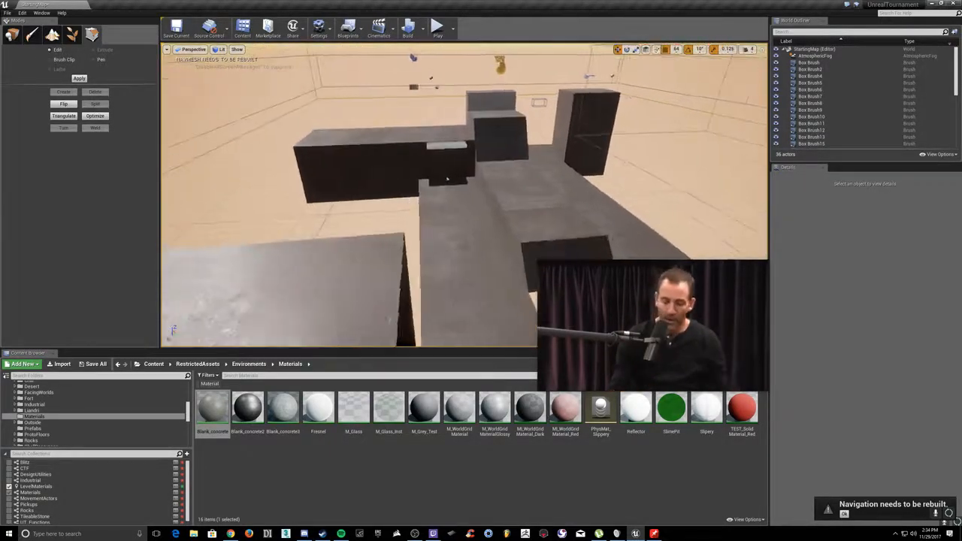
right_drag(468, 185, 461, 186)
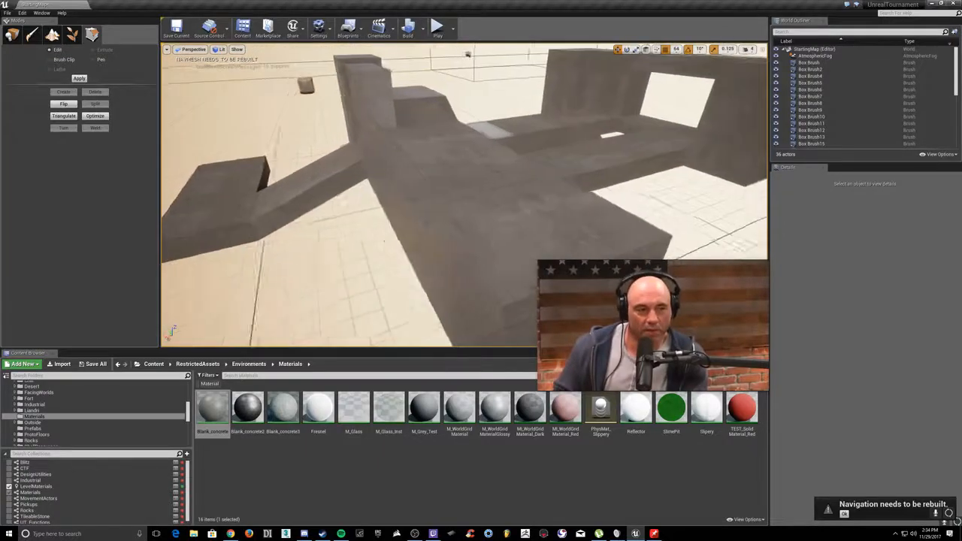
mouse_move(461, 186)
right_down()
mouse_move(453, 187)
mouse_move(525, 189)
right_up()
click(501, 185)
click(501, 185)
drag(341, 158, 341, 120)
click(498, 179)
mouse_move(498, 179)
right_down()
mouse_move(486, 190)
mouse_move(471, 186)
mouse_move(519, 197)
mouse_move(475, 187)
mouse_move(421, 203)
mouse_move(455, 206)
mouse_move(205, 172)
mouse_move(290, 172)
mouse_move(236, 171)
mouse_move(271, 166)
mouse_move(211, 176)
mouse_move(226, 222)
mouse_move(226, 143)
mouse_move(237, 215)
mouse_move(530, 195)
right_up()
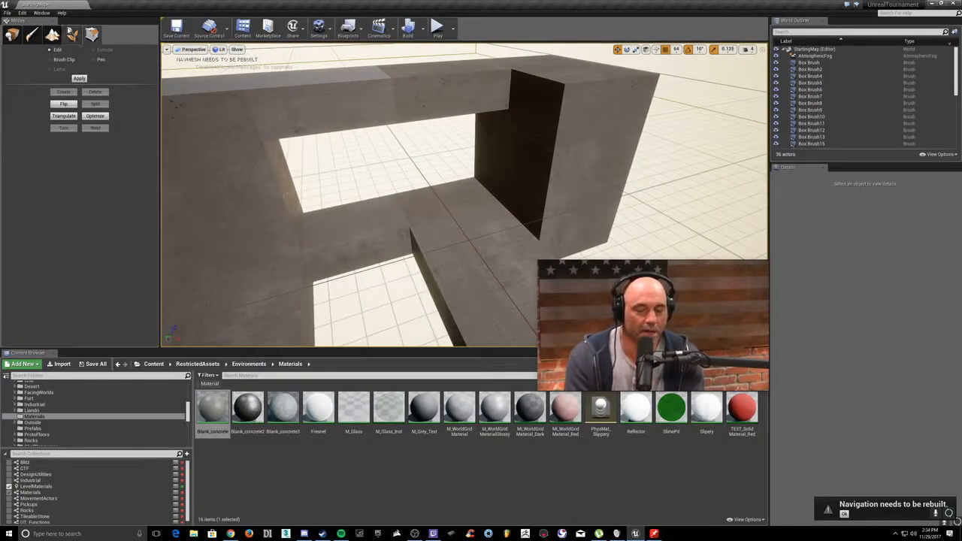
Step: Save the current level under the new name DM-ZXCV in the Crank/NewFolder folder
click(8, 12)
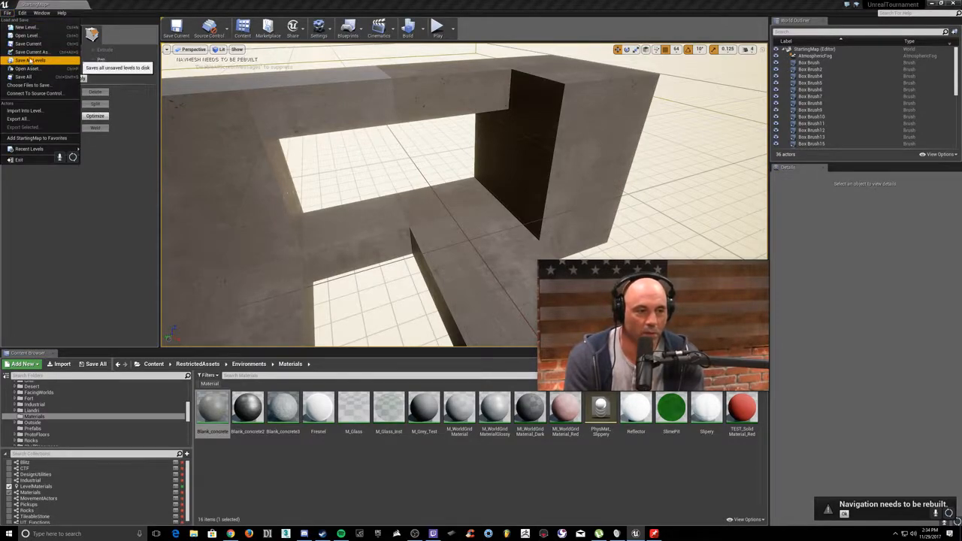
click(31, 53)
drag(454, 145, 302, 105)
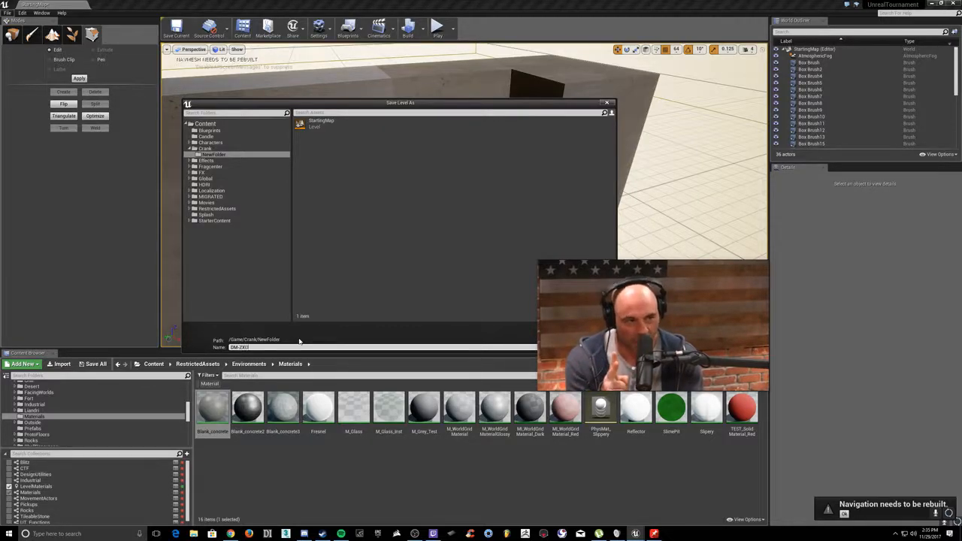
key(Return)
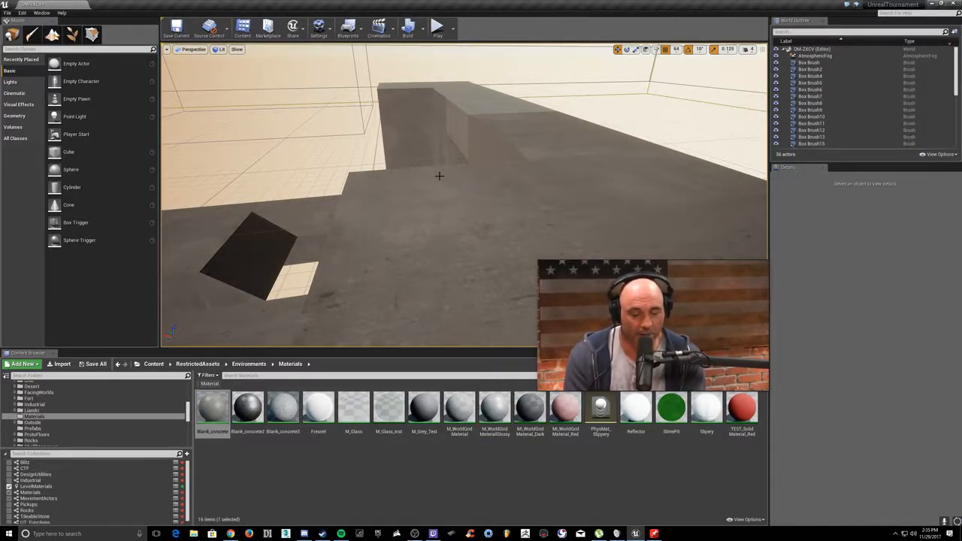
Step: Duplicate the walkway Box Brush4, rotate the copy -90 degrees and place it at about X -64, Y -2368, Z -896 cm
mouse_move(439, 176)
right_down()
mouse_move(319, 182)
mouse_move(343, 208)
mouse_move(421, 135)
mouse_move(459, 137)
mouse_move(519, 177)
mouse_move(473, 150)
mouse_move(482, 149)
mouse_move(456, 183)
mouse_move(464, 176)
mouse_move(451, 161)
mouse_move(466, 165)
mouse_move(451, 172)
mouse_move(459, 158)
mouse_move(489, 174)
mouse_move(435, 152)
right_up()
click(435, 152)
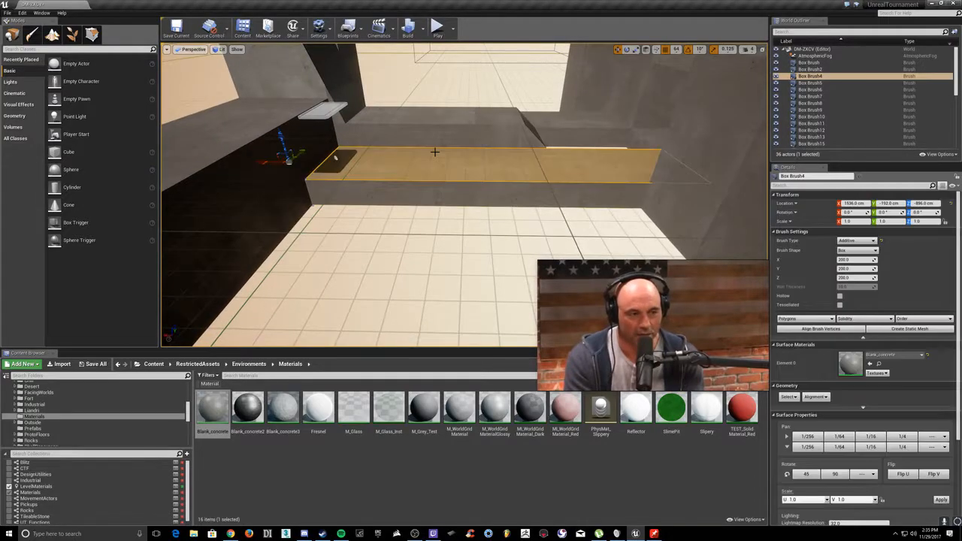
key(ctrl+w)
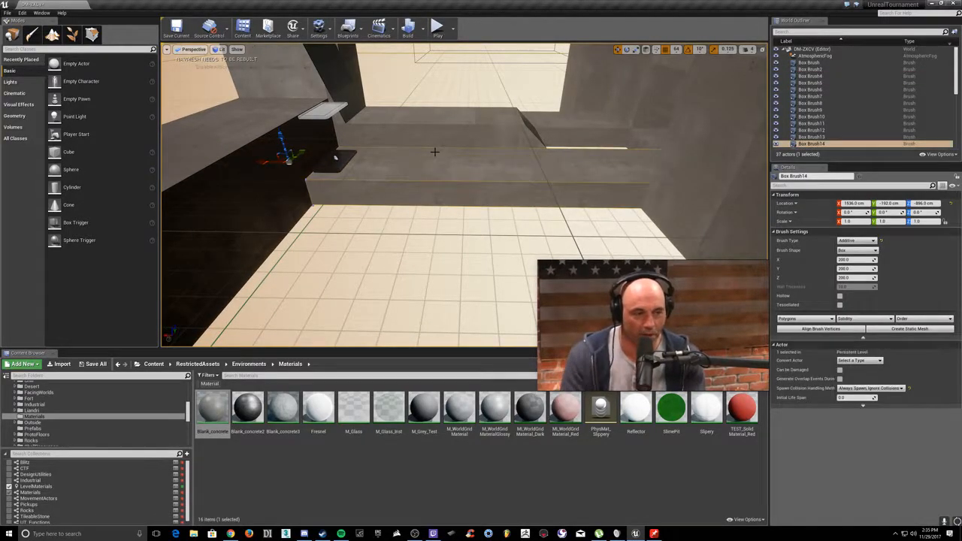
key(e)
mouse_move(300, 179)
mouse_down()
mouse_move(348, 178)
mouse_move(319, 176)
mouse_move(324, 167)
mouse_move(433, 173)
mouse_move(393, 315)
mouse_move(391, 301)
mouse_up()
key(w)
right_drag(391, 300, 391, 286)
mouse_move(473, 233)
right_down()
mouse_move(436, 222)
mouse_move(473, 233)
right_up()
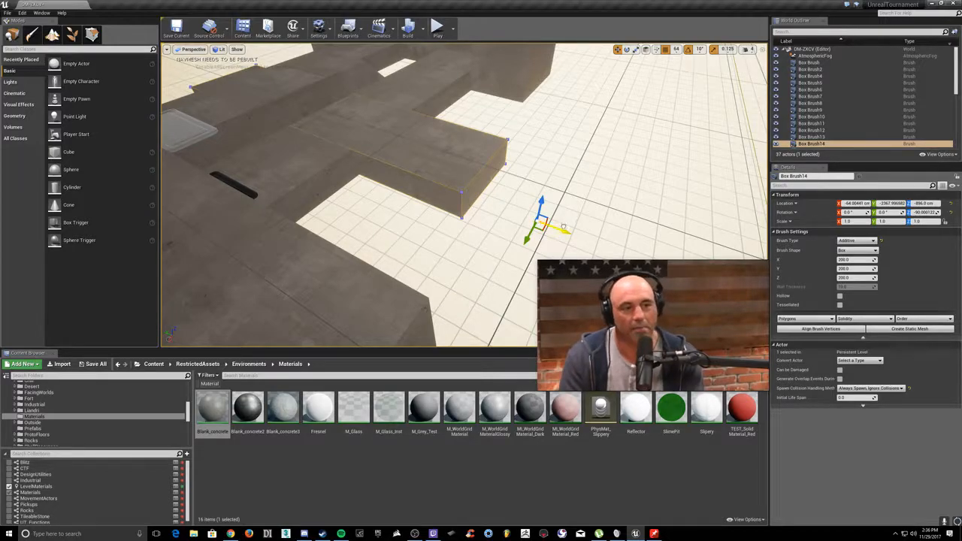
Step: Move the rotated walkway copy, Box Brush14, farther outward to about Y -4800 cm and select its side surface
mouse_move(564, 226)
shift+mouse_down()
mouse_move(613, 181)
mouse_move(602, 196)
mouse_move(624, 193)
mouse_move(759, 223)
shift+mouse_up()
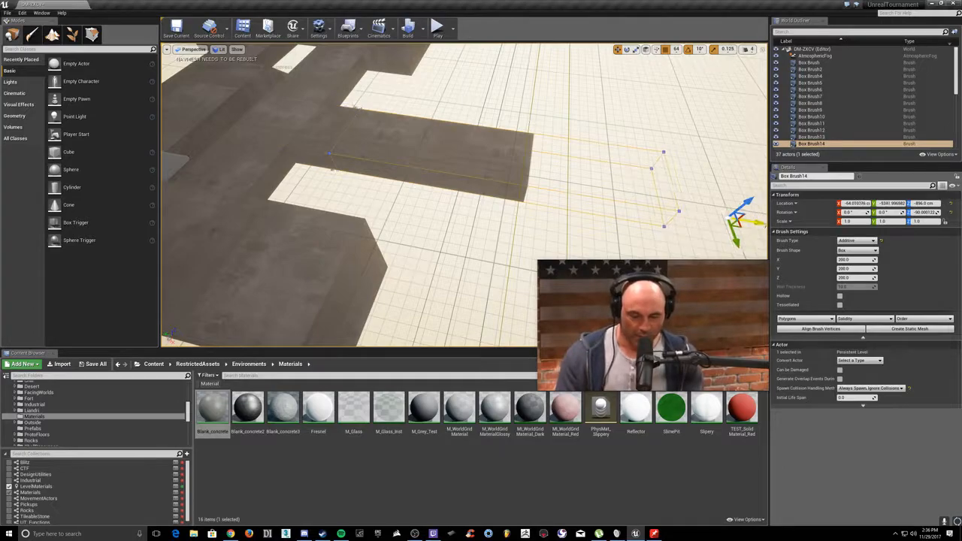
click(599, 201)
right_drag(600, 201, 599, 184)
mouse_move(451, 210)
right_down()
mouse_move(451, 136)
mouse_move(481, 141)
mouse_move(466, 146)
right_up()
mouse_move(423, 181)
right_down()
mouse_move(443, 179)
mouse_move(420, 176)
mouse_move(409, 160)
mouse_move(418, 178)
mouse_move(407, 190)
mouse_move(444, 197)
mouse_move(434, 169)
right_up()
click(424, 181)
click(425, 180)
click(461, 179)
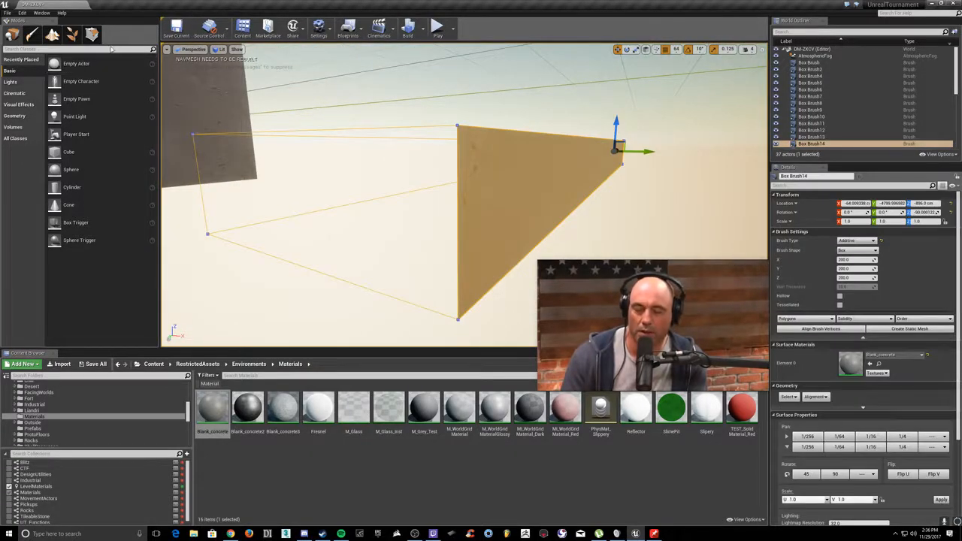
Step: In geometry editing with grid snapping at 256, shorten the walkway Box Brush14 by moving its wall-side end face inward along its length
click(92, 35)
mouse_move(287, 166)
right_down()
mouse_move(285, 149)
mouse_move(288, 183)
mouse_move(299, 187)
right_up()
mouse_move(451, 213)
right_down()
mouse_move(439, 218)
mouse_move(451, 214)
right_up()
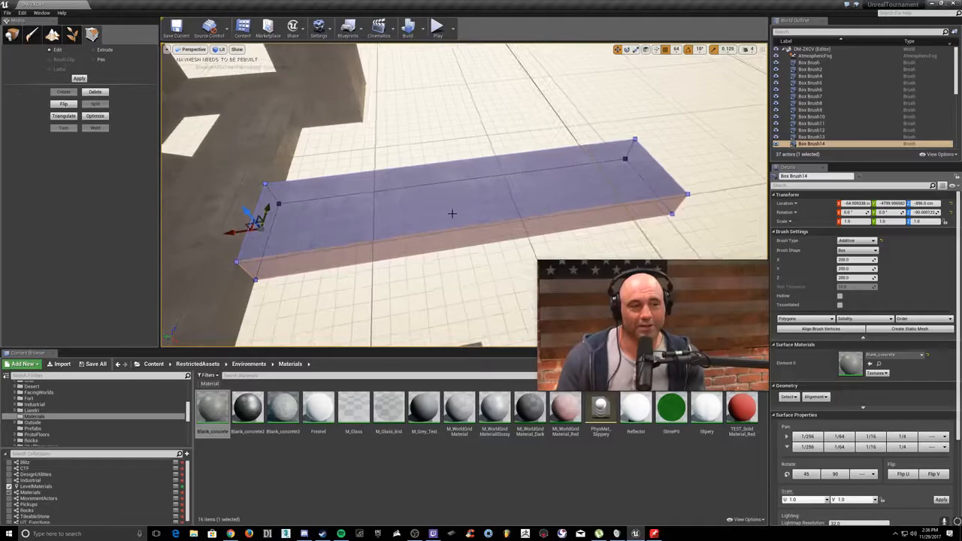
click(676, 50)
click(682, 133)
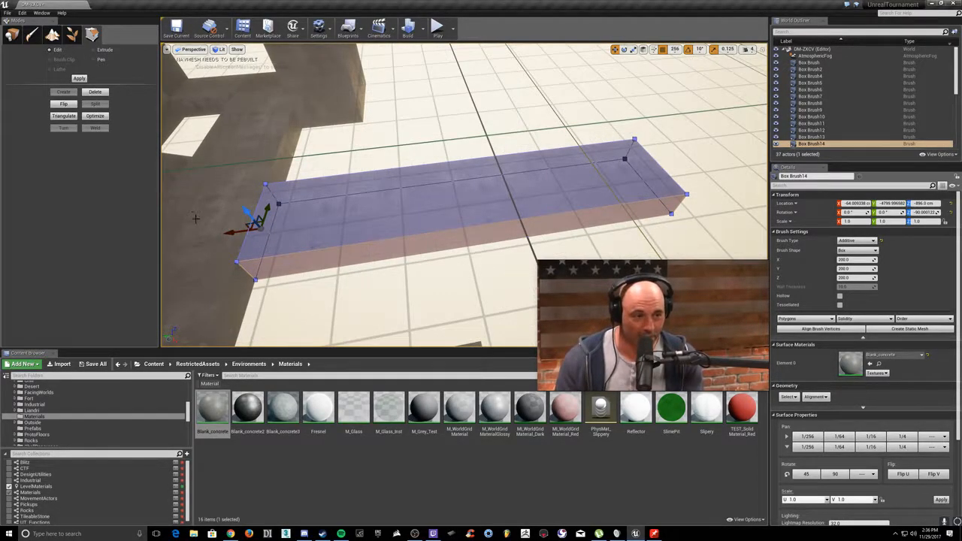
drag(233, 235, 387, 229)
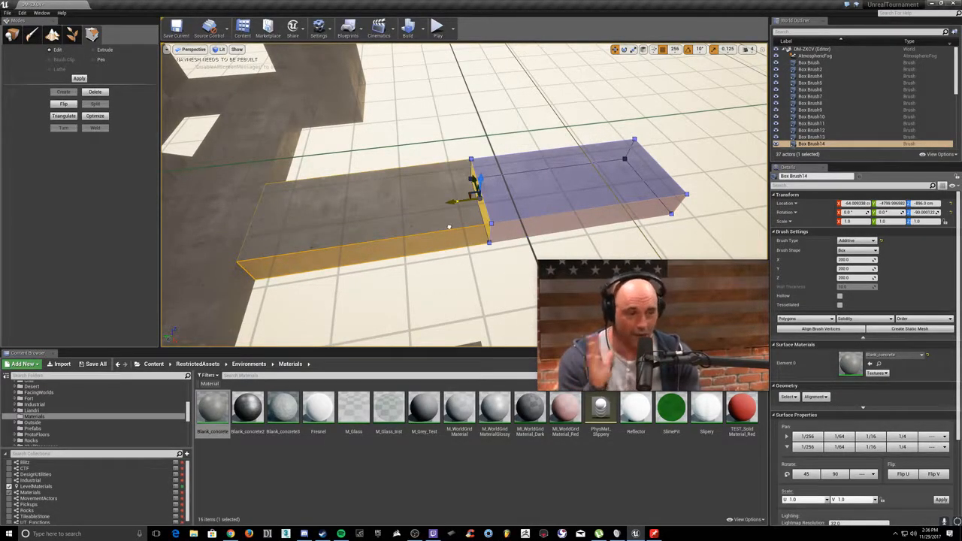
key(Escape)
Step: Examine the tall block Box Brush9 and the surrounding walkways and walls from above and below
key(w)
mouse_move(546, 189)
right_down()
mouse_move(571, 197)
mouse_move(399, 113)
mouse_move(369, 109)
mouse_move(417, 107)
mouse_move(395, 109)
mouse_move(481, 82)
mouse_move(511, 88)
mouse_move(546, 187)
right_up()
key(w)
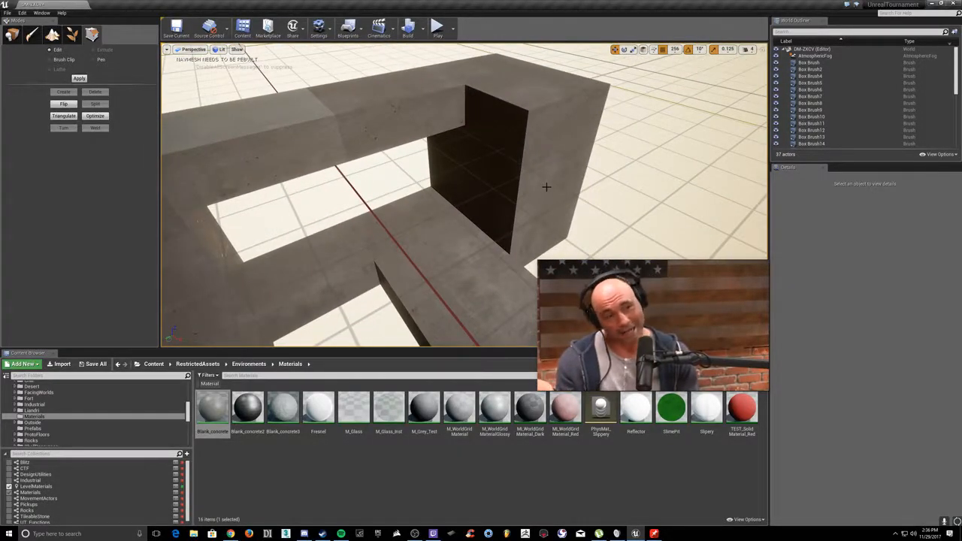
click(555, 196)
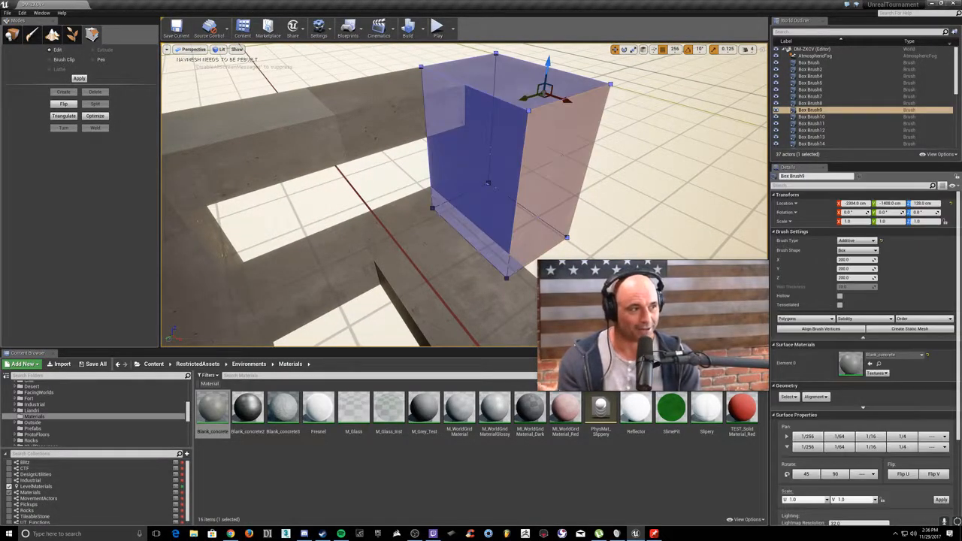
drag(560, 197, 518, 170)
key(Escape)
mouse_move(567, 200)
right_down()
mouse_move(653, 212)
mouse_move(684, 205)
mouse_move(727, 166)
mouse_move(707, 141)
mouse_move(720, 137)
mouse_move(699, 145)
mouse_move(715, 149)
mouse_move(682, 155)
mouse_move(639, 144)
mouse_move(693, 159)
mouse_move(639, 156)
mouse_move(595, 182)
mouse_move(580, 148)
mouse_move(600, 148)
mouse_move(576, 152)
right_up()
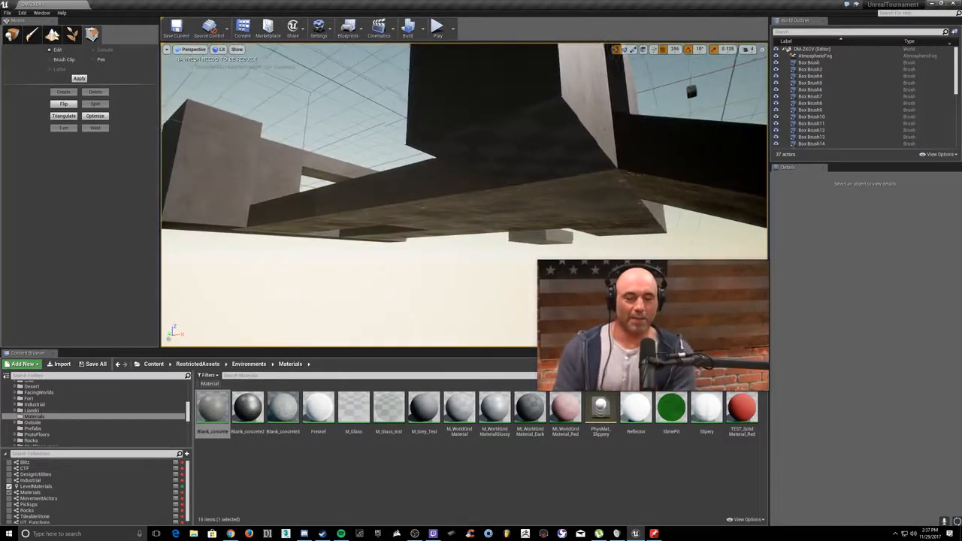
right_drag(576, 152, 563, 153)
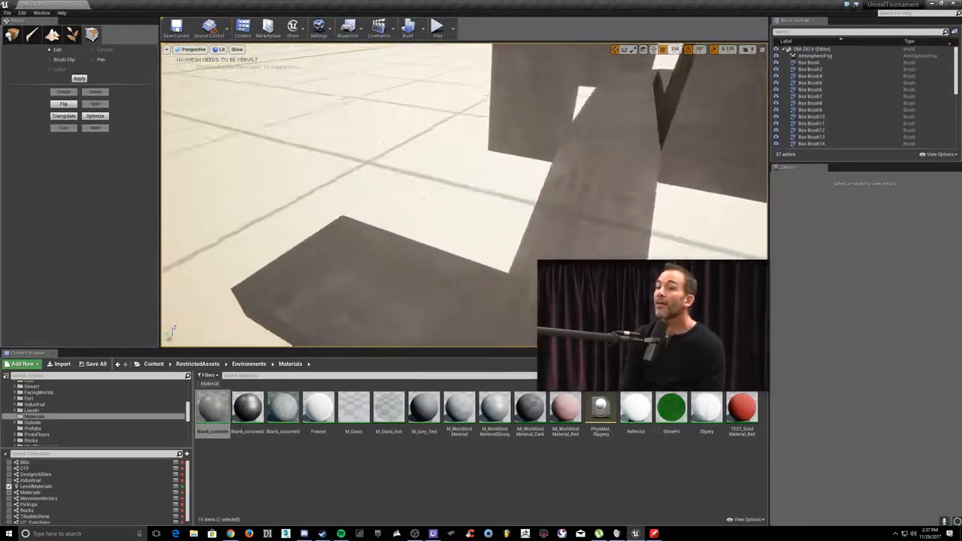
Step: Adjust the length of the long raised block, Box Brush16, by moving its end face along the X axis
right_drag(421, 188, 488, 226)
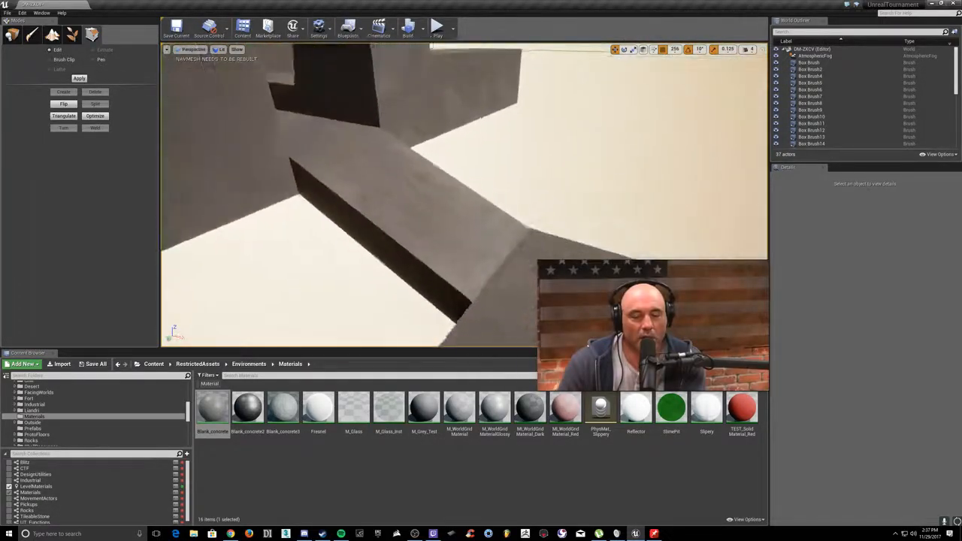
right_drag(466, 195, 515, 263)
right_drag(502, 199, 526, 195)
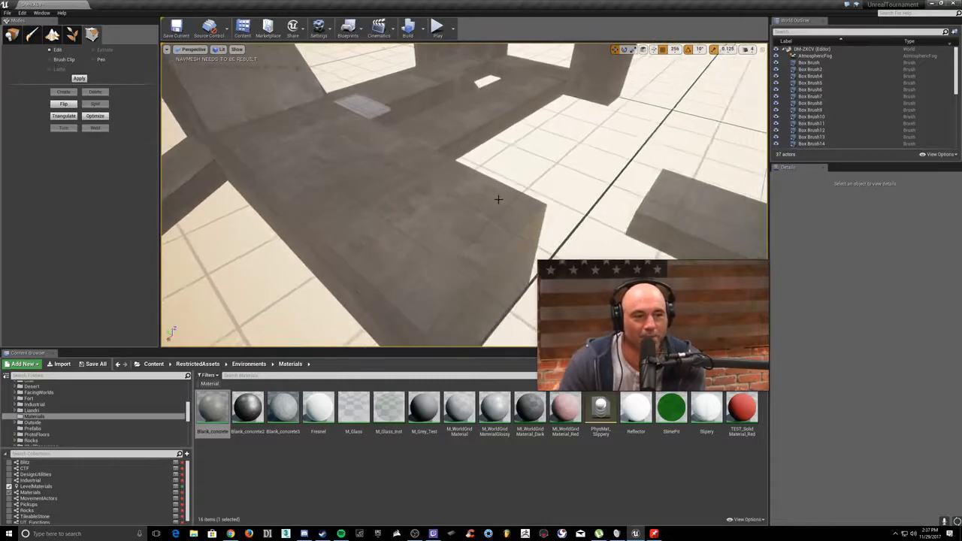
click(502, 198)
click(511, 265)
mouse_move(511, 264)
right_down()
mouse_move(534, 229)
mouse_move(575, 252)
mouse_move(534, 245)
mouse_move(462, 196)
mouse_move(488, 248)
mouse_move(444, 260)
mouse_move(423, 252)
right_up()
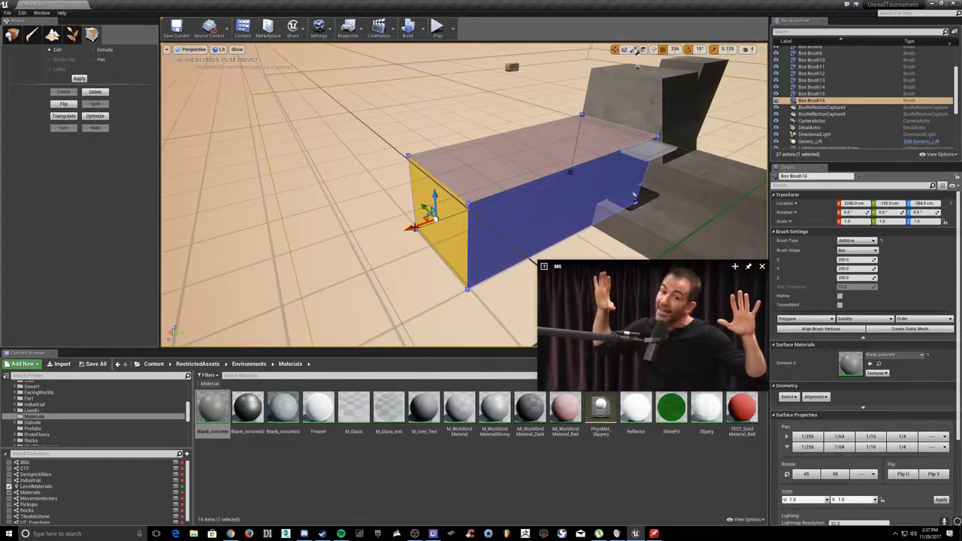
mouse_move(423, 238)
mouse_down()
mouse_move(502, 210)
mouse_move(482, 218)
mouse_up()
key(Escape)
key(Escape)
mouse_move(481, 218)
right_down()
mouse_move(537, 185)
mouse_move(540, 222)
right_up()
key(alt+Tab)
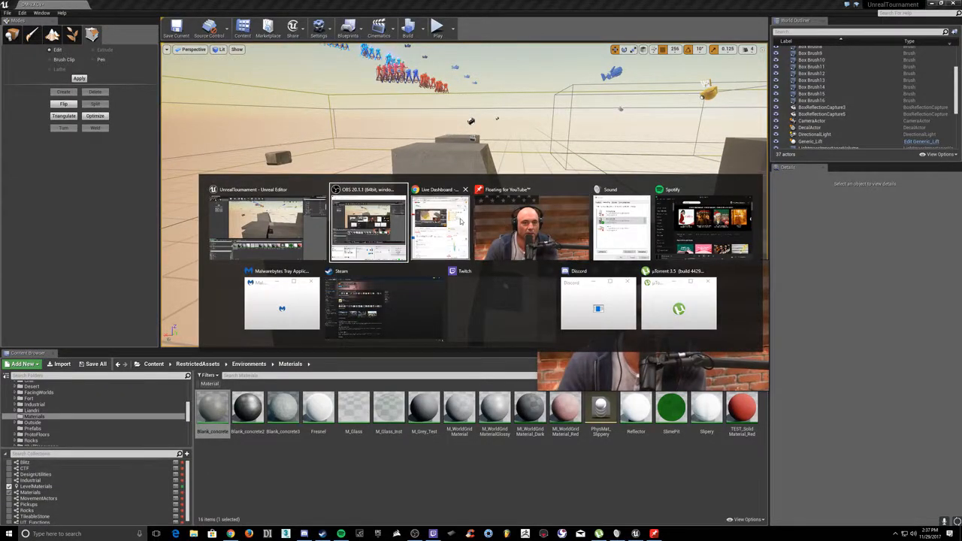
click(461, 221)
click(584, 108)
Step: Delete Box Brush6, the floor block adjoining the short ramp-ended block
right_drag(584, 108, 650, 124)
mouse_move(509, 208)
right_down()
mouse_move(591, 244)
mouse_move(444, 181)
mouse_move(297, 180)
mouse_move(335, 221)
mouse_move(331, 162)
mouse_move(181, 192)
mouse_move(473, 210)
right_up()
click(509, 208)
click(407, 239)
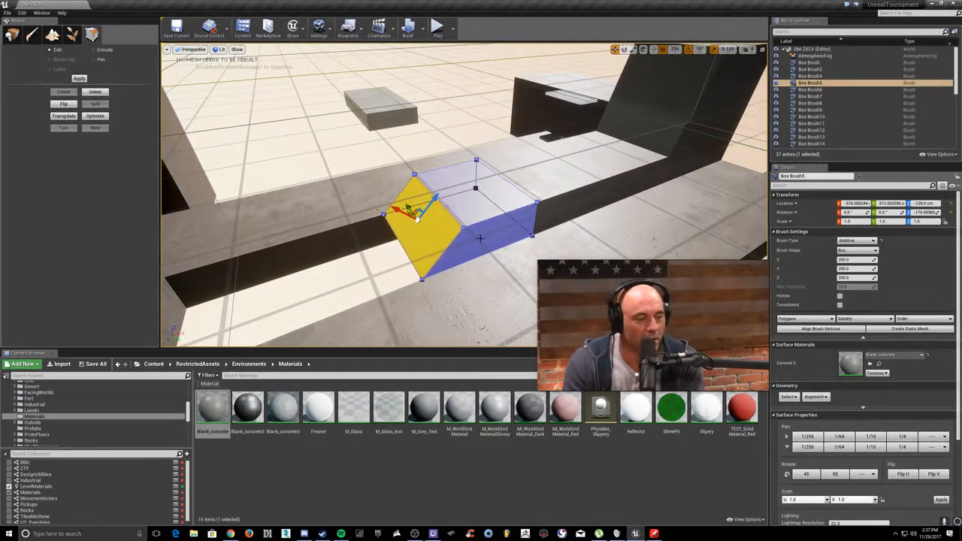
click(558, 208)
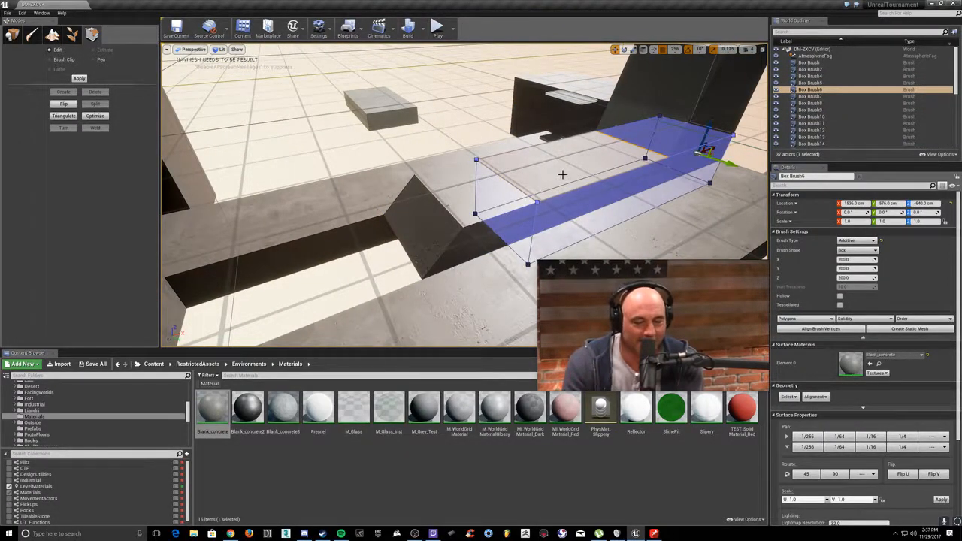
key(Delete)
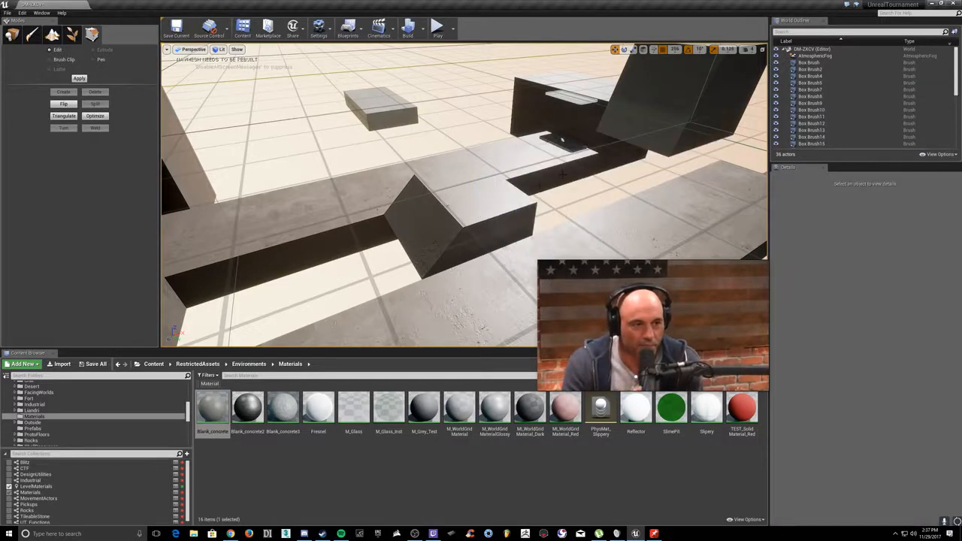
Step: Extend Box Brush5 along X through the gap beneath the tall block by moving its end face outward
right_drag(502, 196, 496, 170)
click(484, 204)
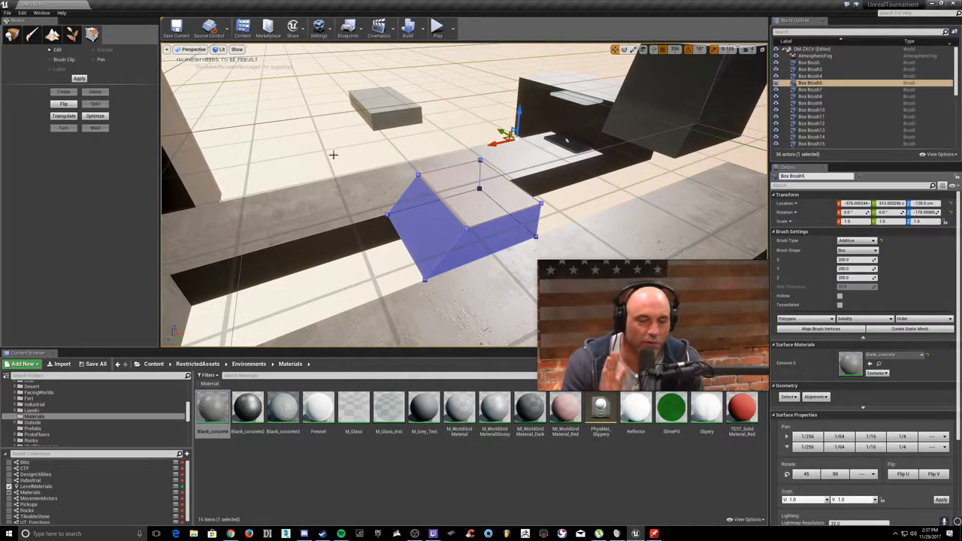
mouse_move(580, 210)
right_down()
mouse_move(518, 197)
mouse_move(520, 218)
mouse_move(538, 229)
mouse_move(503, 215)
right_up()
click(519, 239)
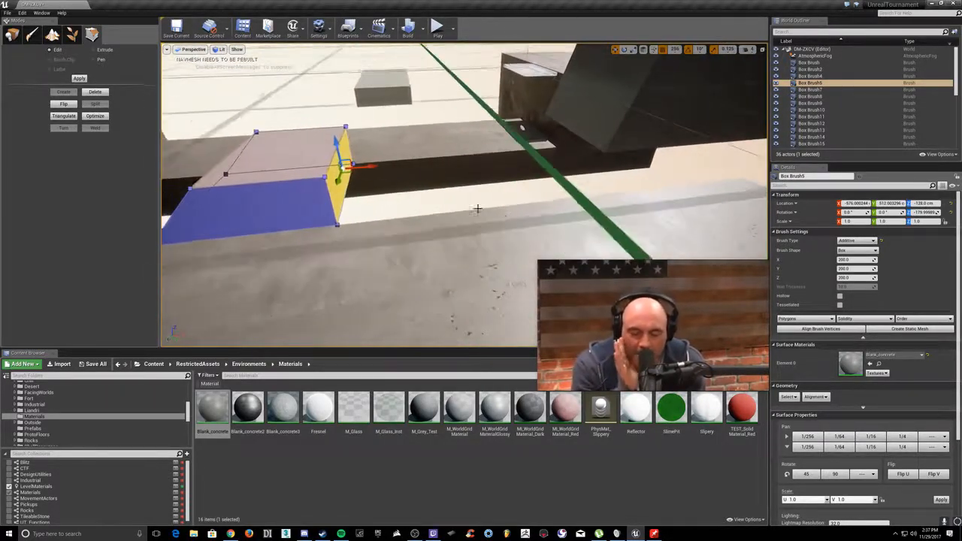
drag(382, 167, 601, 147)
right_drag(624, 173, 402, 165)
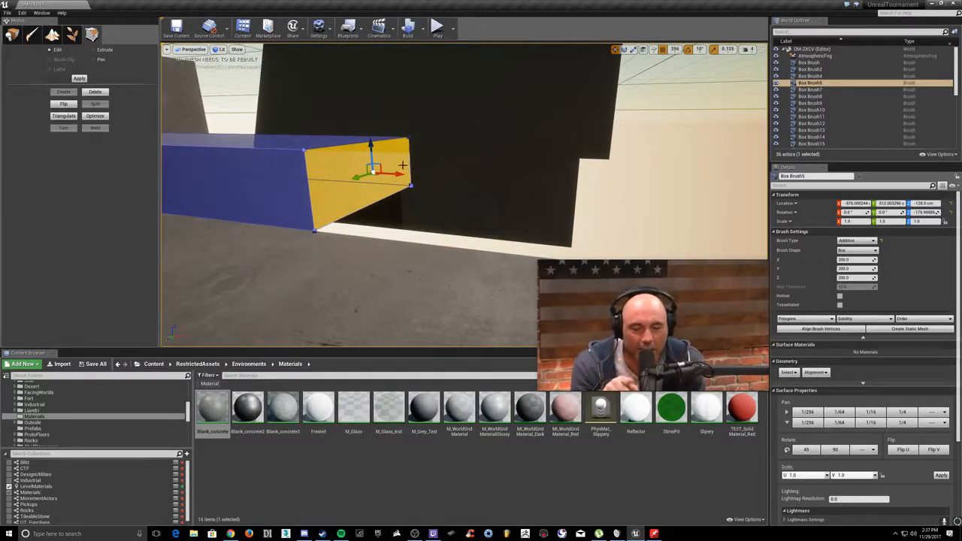
mouse_move(397, 175)
mouse_down()
mouse_move(533, 181)
mouse_move(619, 197)
mouse_up()
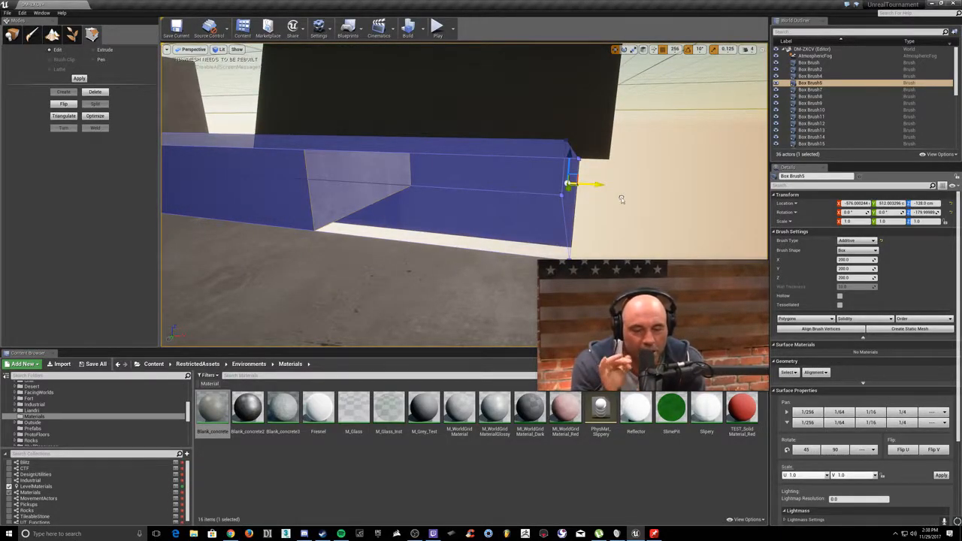
right_drag(621, 197, 662, 196)
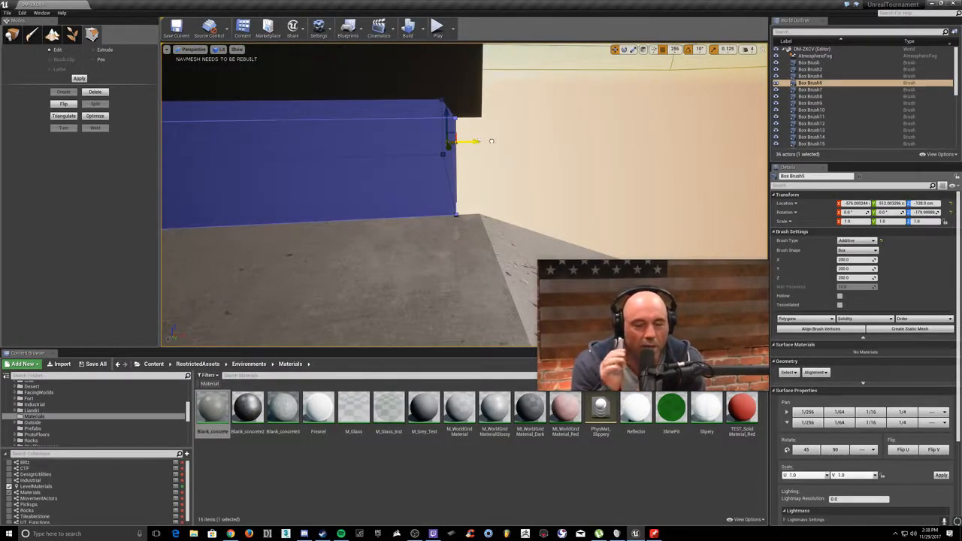
drag(491, 141, 558, 143)
click(587, 143)
Step: Set the position grid snap to 64 and fine-adjust the extended end face of Box Brush5 along X
mouse_move(587, 143)
right_down()
mouse_move(588, 121)
mouse_move(699, 124)
mouse_move(570, 176)
right_up()
click(440, 194)
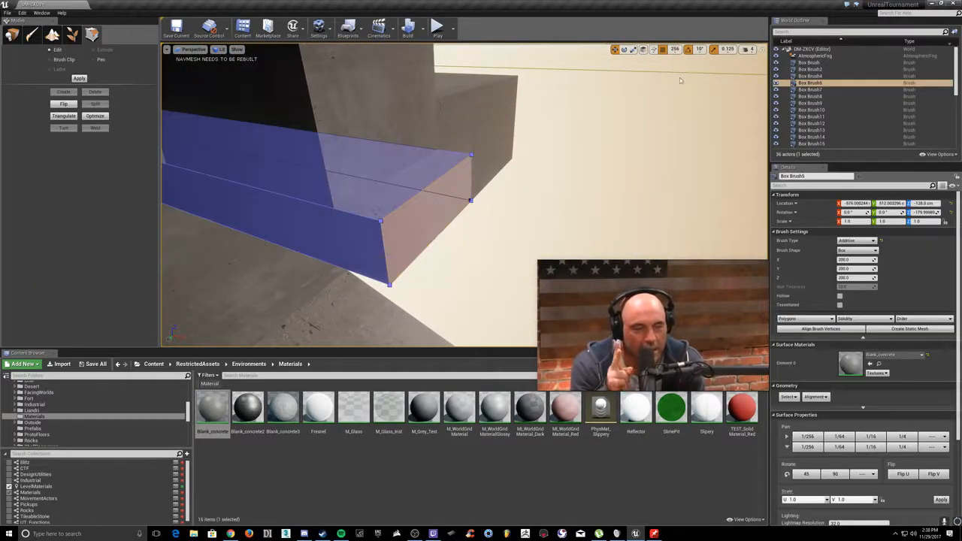
click(675, 49)
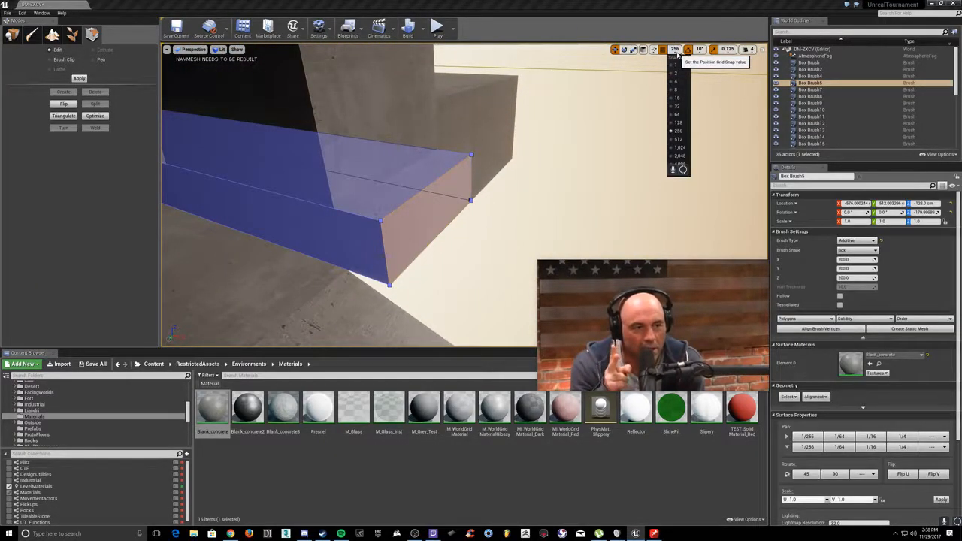
click(679, 114)
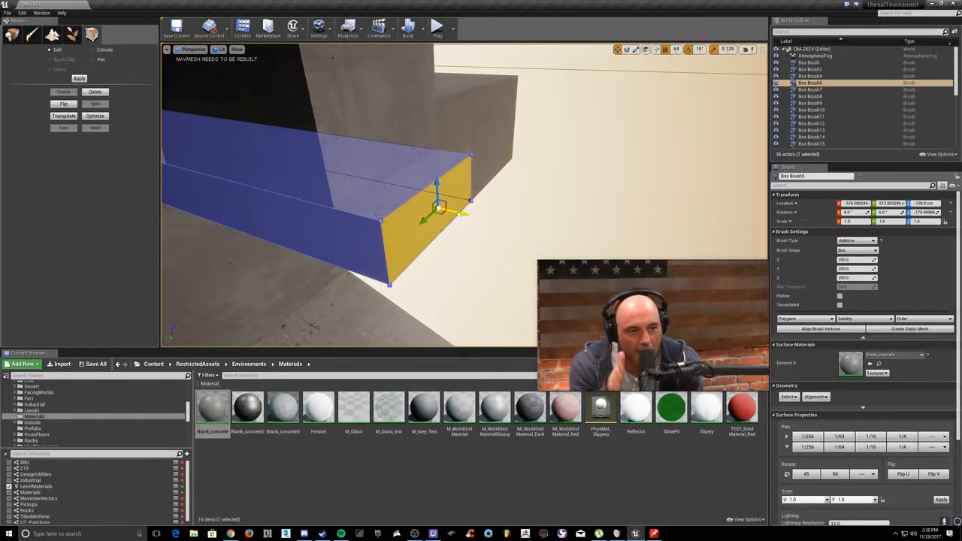
drag(420, 201, 421, 200)
click(487, 183)
Step: Adjust the underside face of Box Brush5 along the X axis and clear the selection
mouse_move(488, 183)
right_down()
mouse_move(406, 188)
mouse_move(541, 180)
mouse_move(677, 192)
mouse_move(673, 179)
mouse_move(676, 201)
right_up()
mouse_move(421, 181)
right_down()
mouse_move(444, 188)
mouse_move(434, 159)
right_up()
click(434, 159)
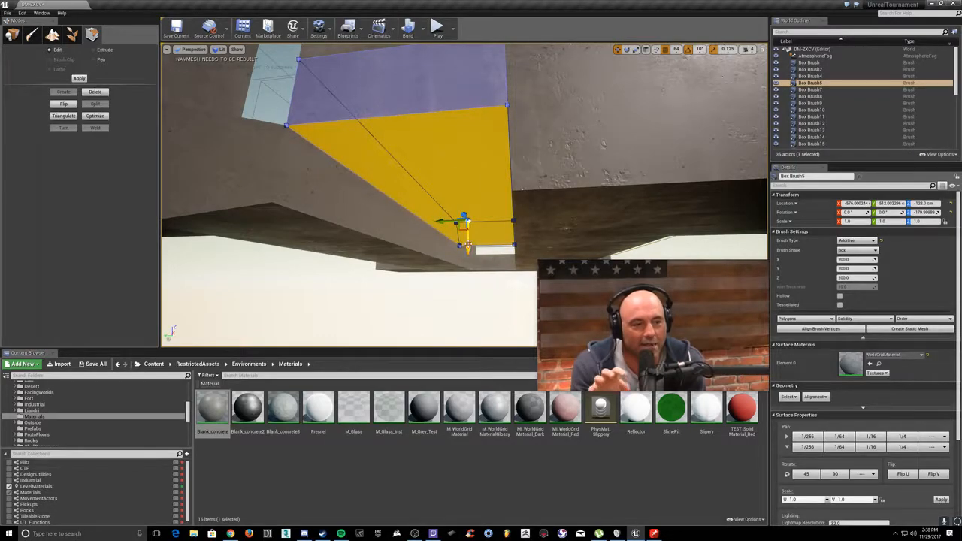
drag(465, 283, 466, 283)
click(459, 301)
mouse_move(459, 300)
right_down()
mouse_move(462, 225)
mouse_move(451, 320)
mouse_move(489, 323)
mouse_move(439, 328)
mouse_move(466, 319)
mouse_move(466, 278)
mouse_move(460, 334)
mouse_move(443, 312)
mouse_move(470, 320)
mouse_move(451, 327)
mouse_move(455, 305)
right_up()
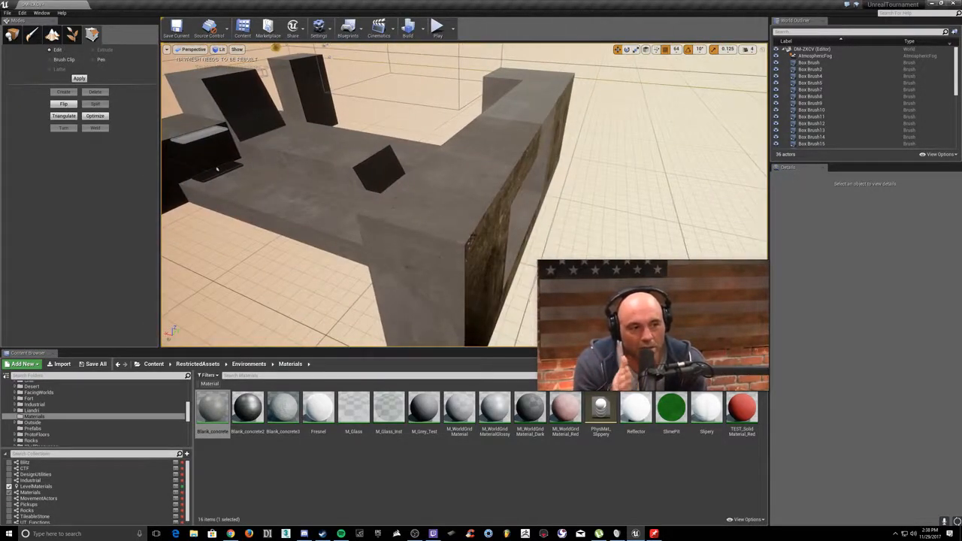
Step: Play-test the level starting from the top of Box Brush9, run across the blocks and drop off, then stop the session
right_click(432, 215)
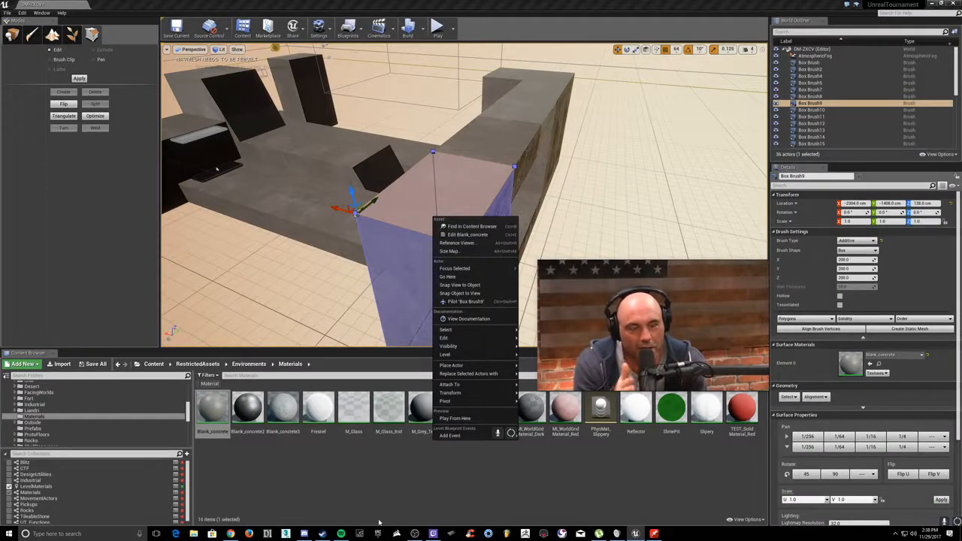
click(455, 418)
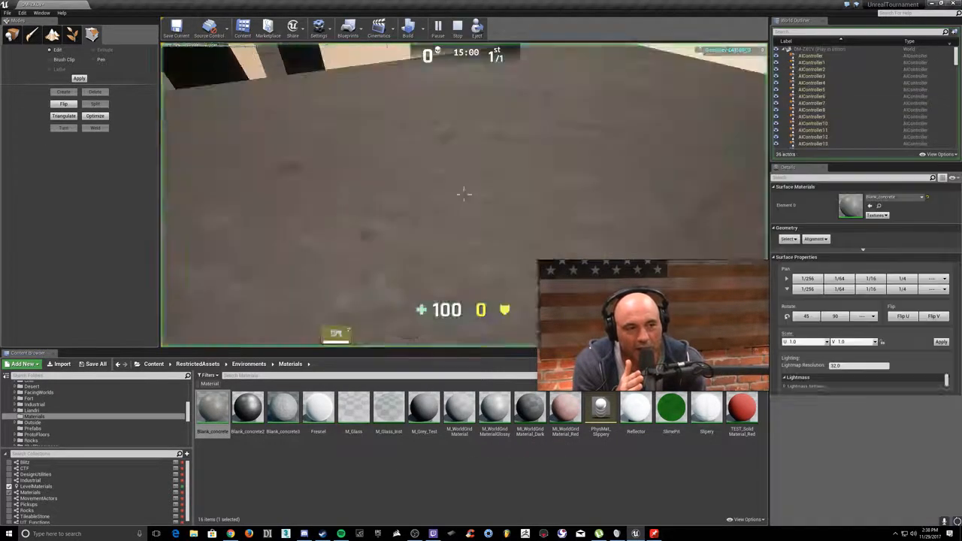
key(w)
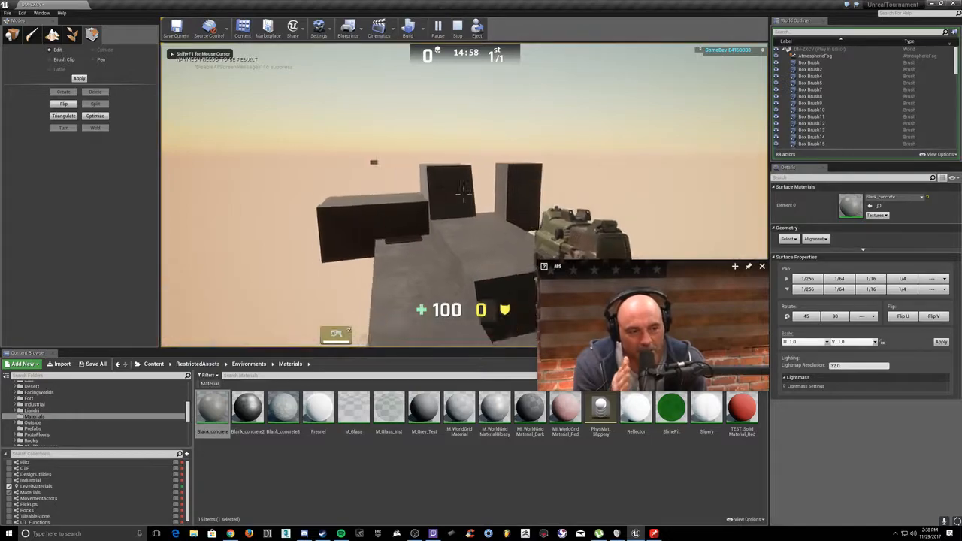
key(w)
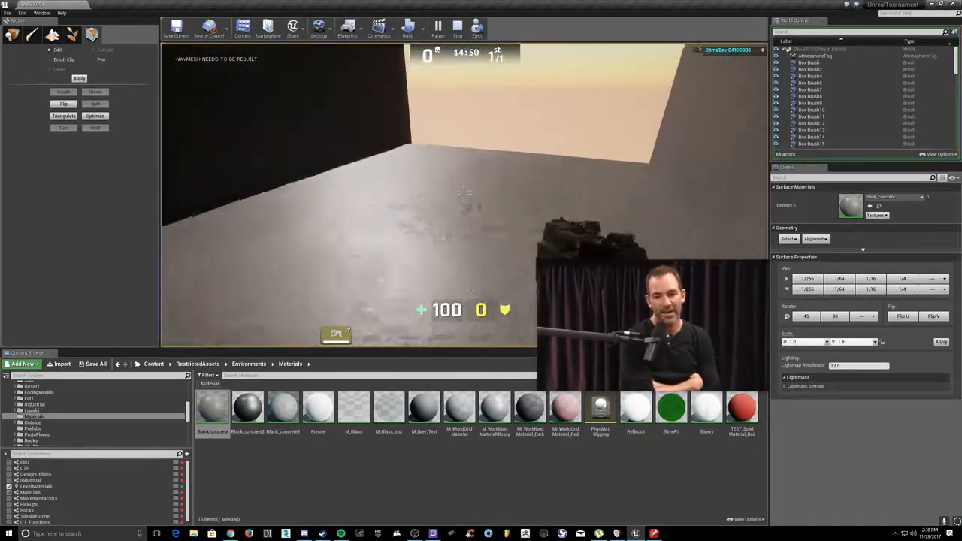
key(w)
key(w)
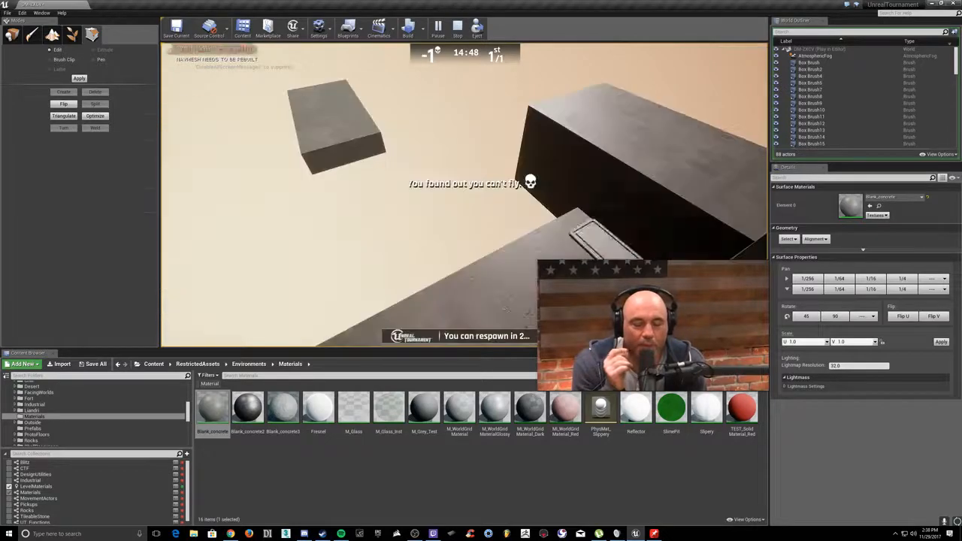
key(Escape)
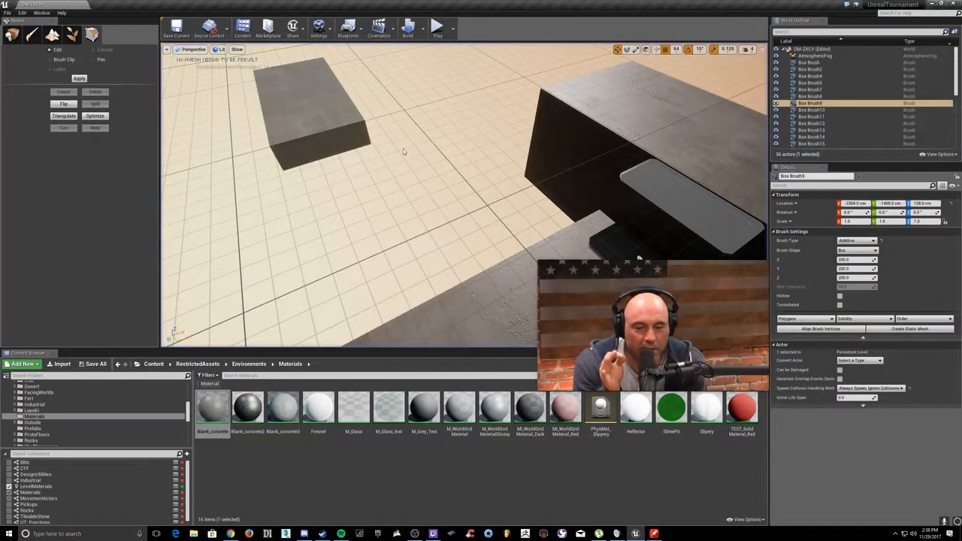
right_drag(465, 194, 207, 89)
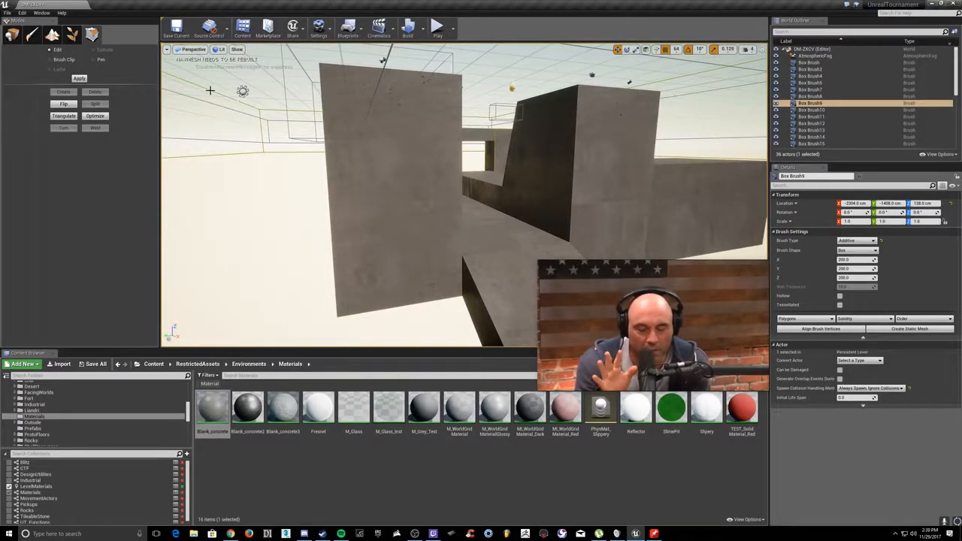
click(209, 90)
key(Escape)
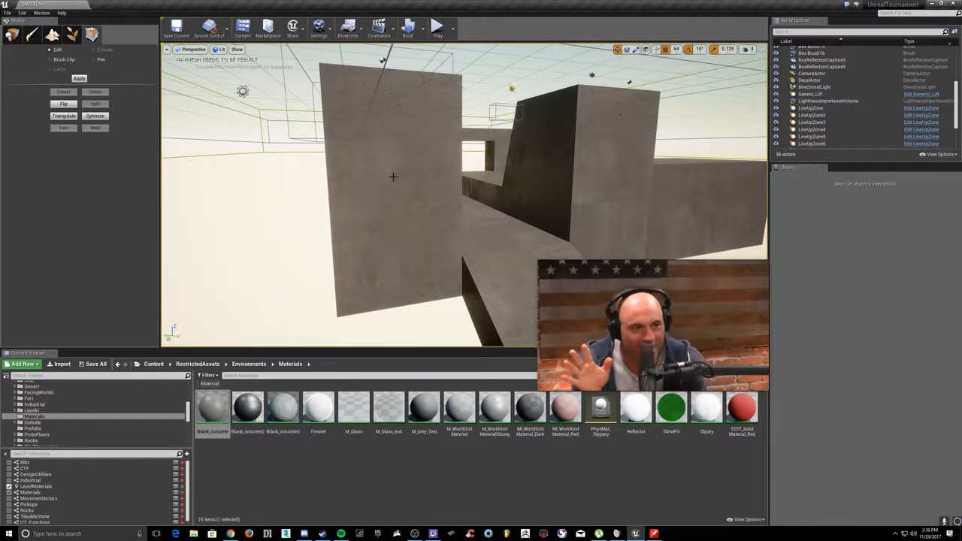
scroll(865, 119, up, 1)
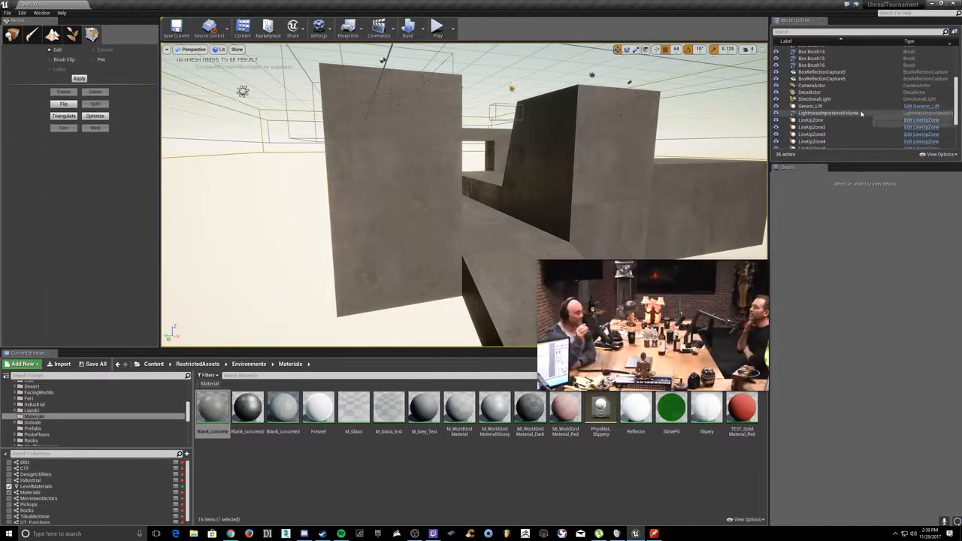
click(852, 33)
text(k)
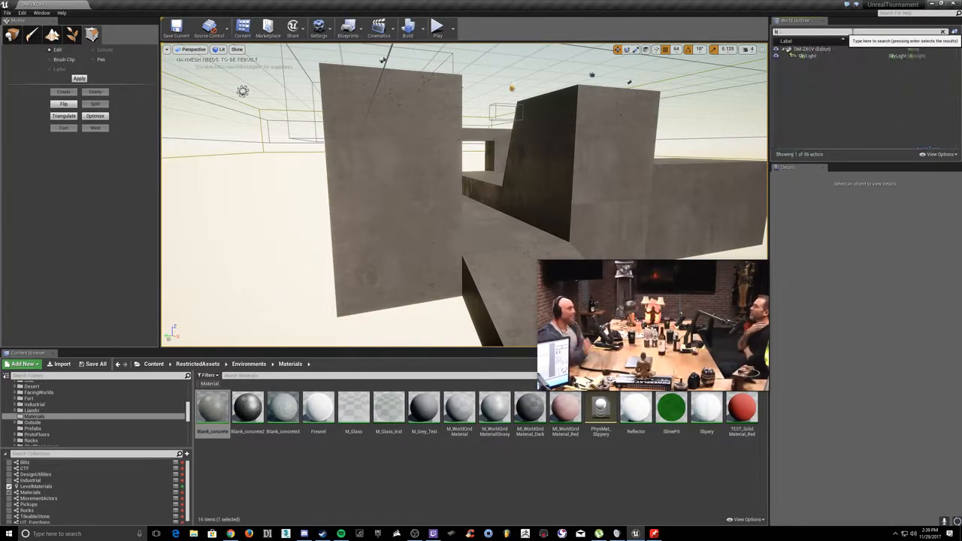
key(BackSpace)
key(BackSpace)
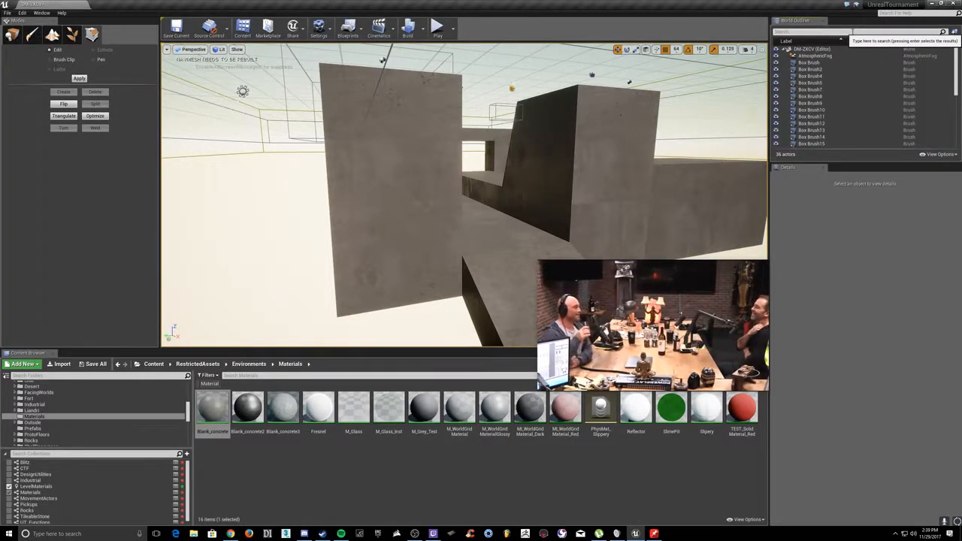
Step: Open the World Settings and set Kill Z to -1500
click(322, 29)
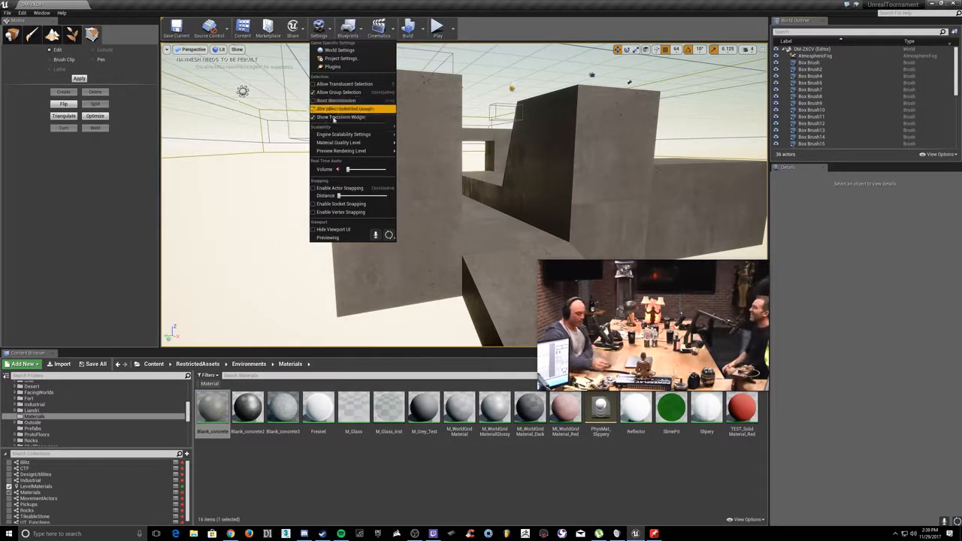
click(339, 49)
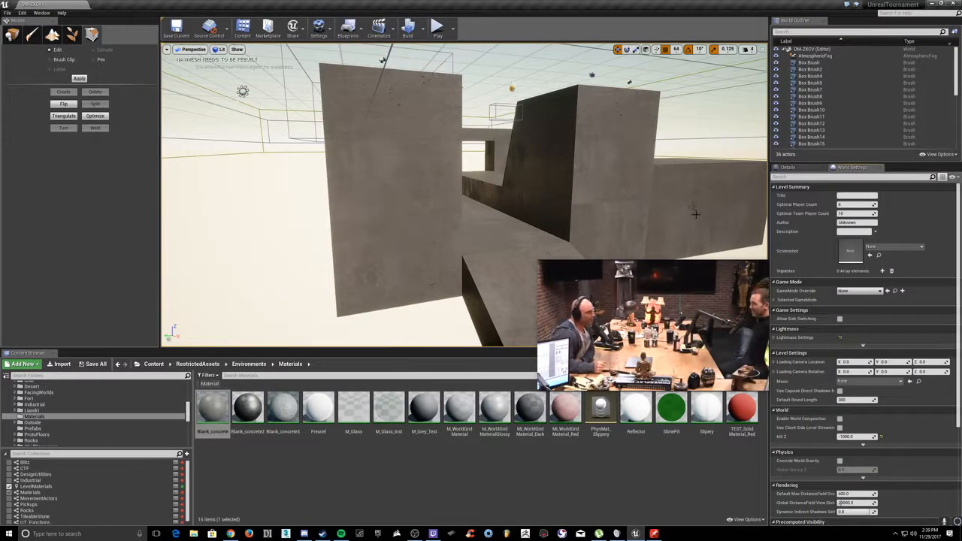
click(850, 437)
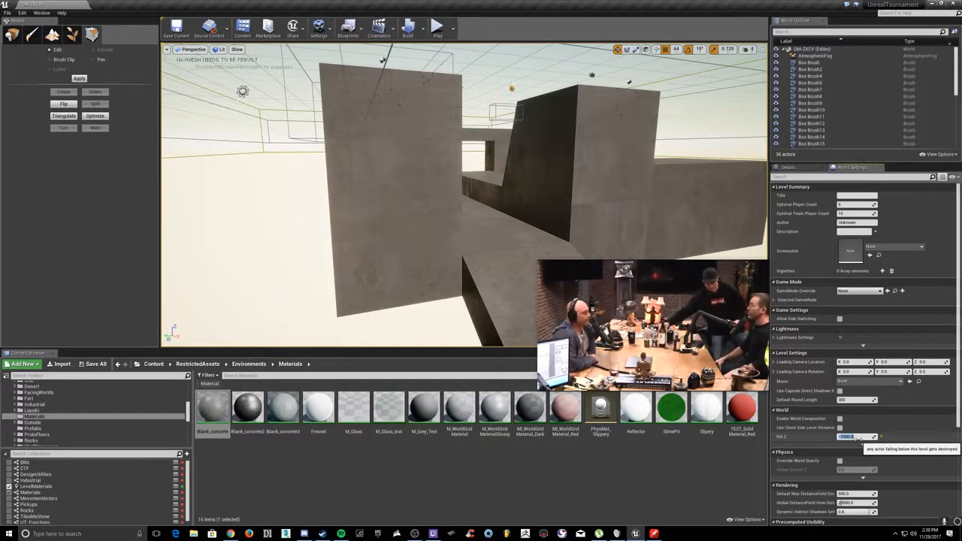
text(-1500)
Step: Play-test the level from the surface of Box Brush13 to check the fall limit, then stop the session
right_drag(482, 176, 482, 176)
right_click(482, 176)
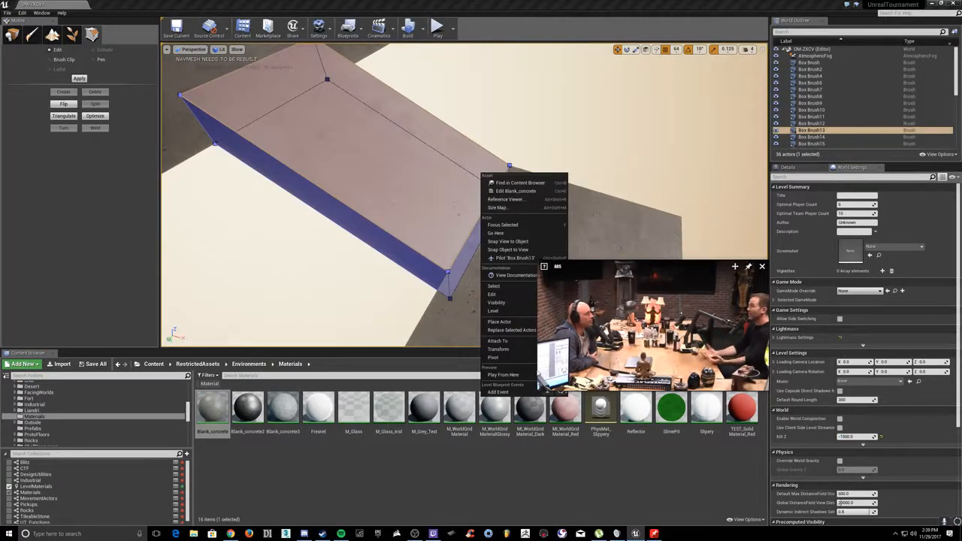
click(530, 374)
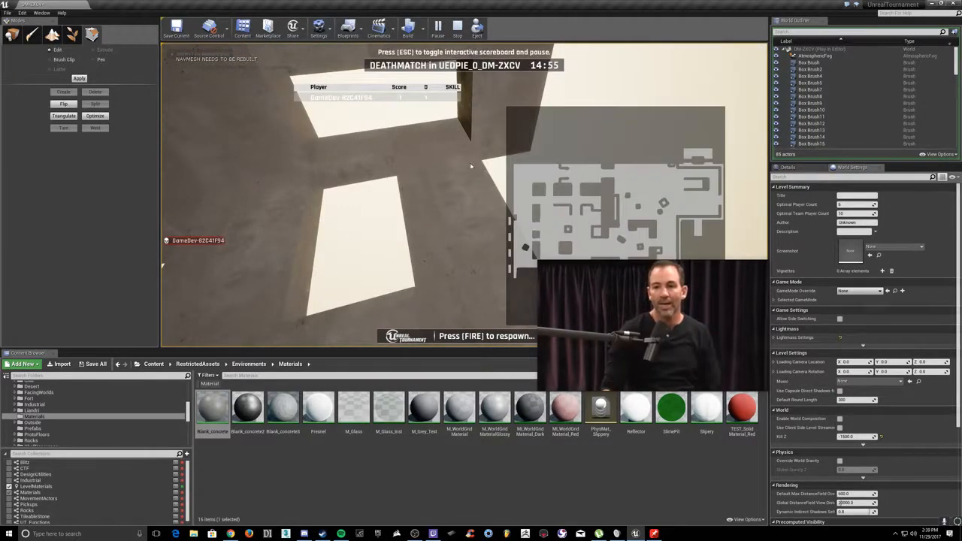
key(Escape)
Step: Set Kill Z to -2000 in the World Settings
click(865, 446)
click(861, 438)
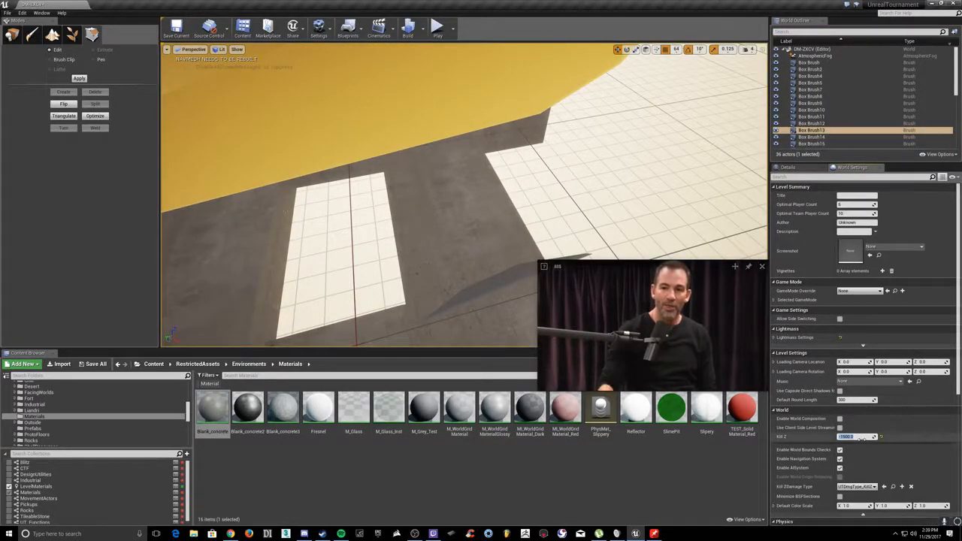
key(s)
Step: Play-test the level from the surface of Box Brush4, respawn after falling off, then stop the session
right_drag(527, 193, 474, 194)
right_click(505, 216)
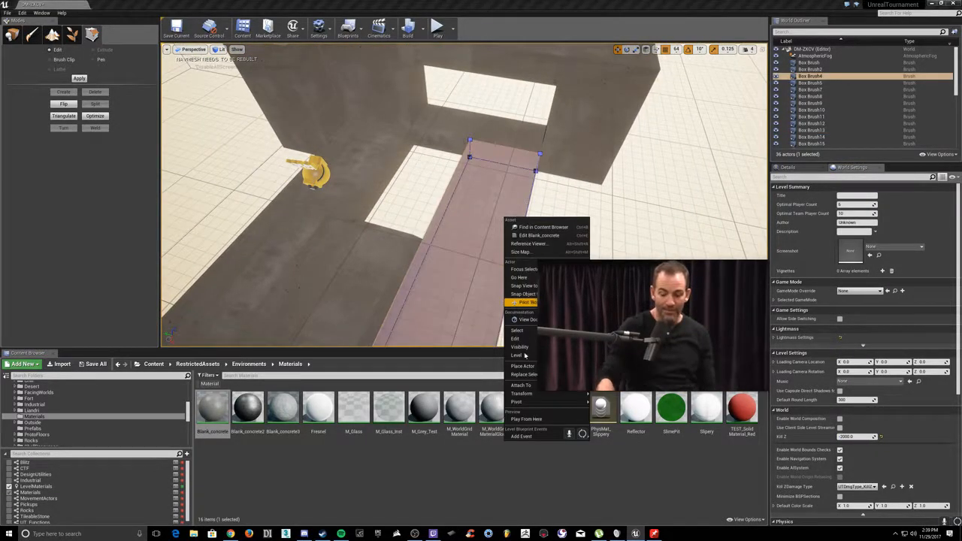
click(534, 420)
key(w)
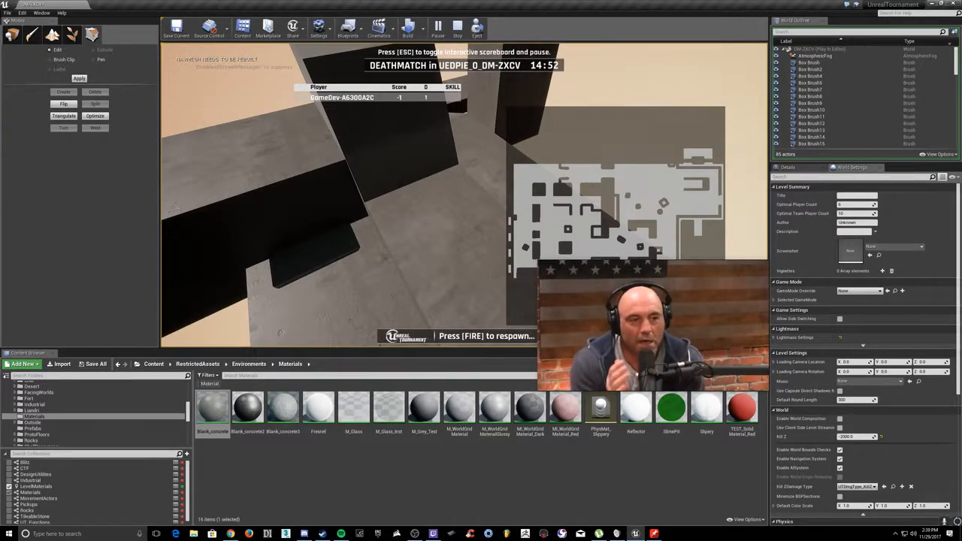
click(464, 195)
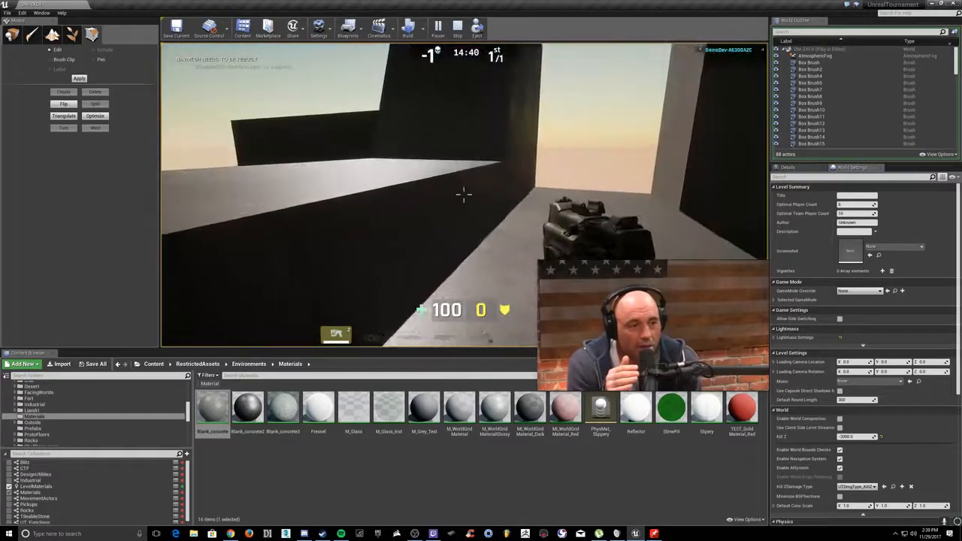
key(Escape)
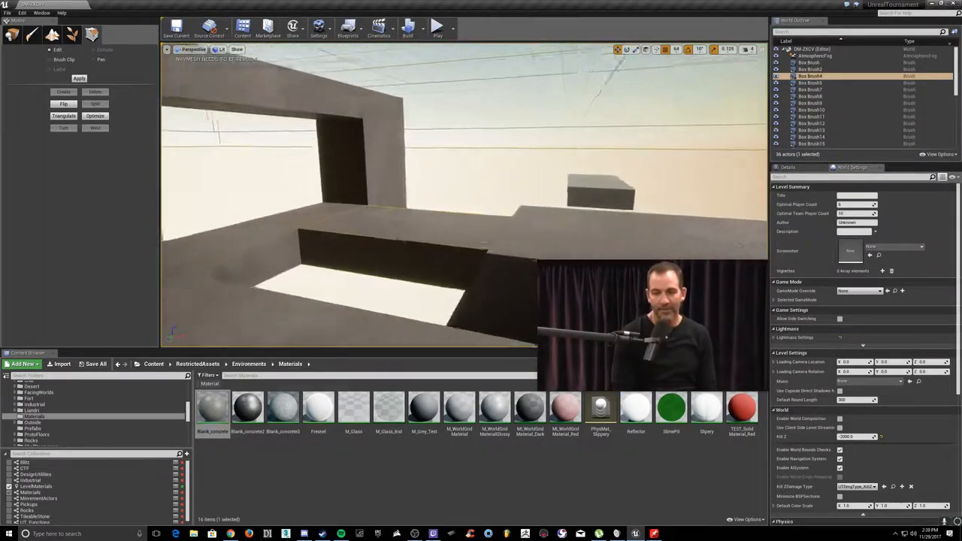
Step: Duplicate the large block at the end of the platform and slide the copy outward
right_drag(465, 196, 338, 197)
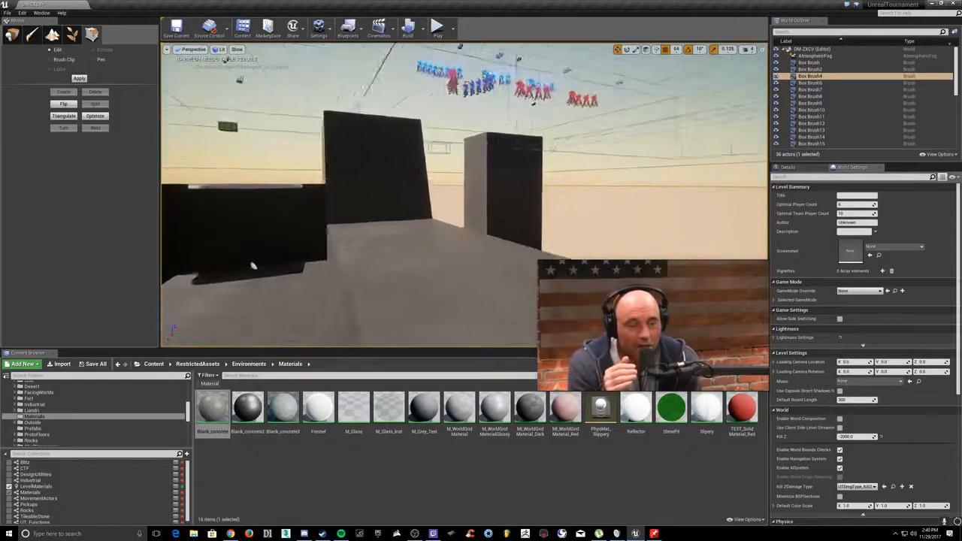
key(Escape)
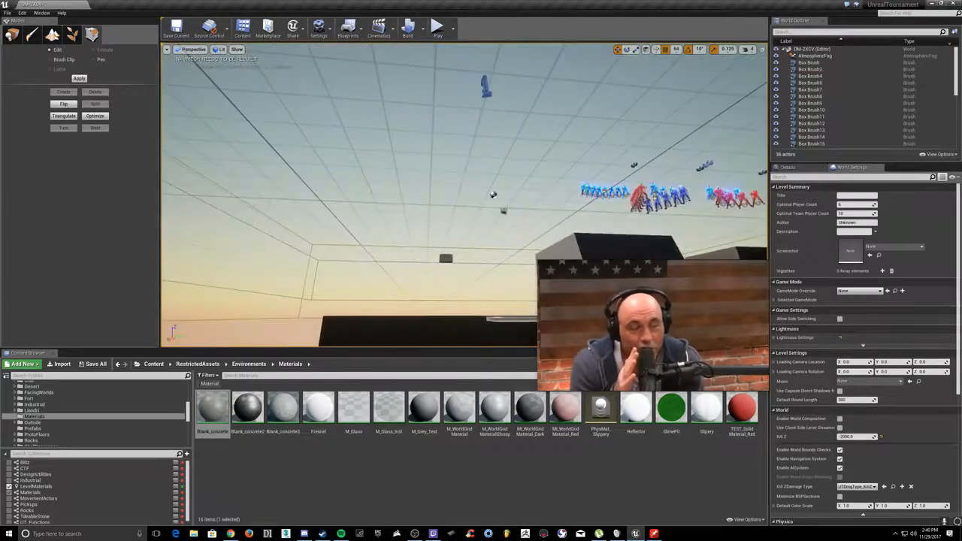
mouse_move(465, 195)
right_down()
mouse_move(571, 248)
mouse_move(466, 260)
mouse_move(460, 215)
mouse_move(508, 256)
mouse_move(469, 200)
mouse_move(519, 259)
mouse_move(481, 240)
mouse_move(567, 226)
mouse_move(575, 233)
mouse_move(467, 229)
mouse_move(414, 251)
right_up()
click(398, 192)
click(413, 237)
key(ctrl+w)
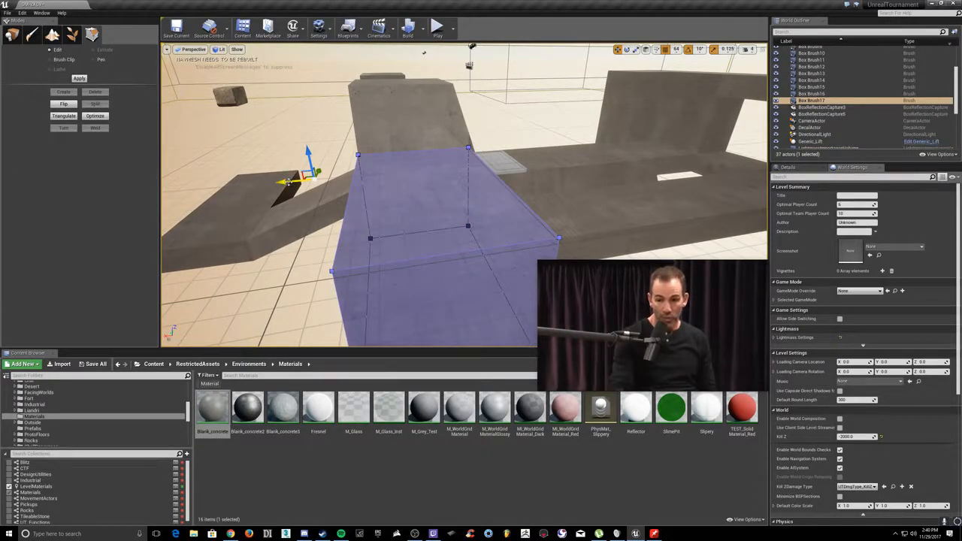
drag(288, 181, 193, 180)
Step: Thin the copied block into a slab along the platform block's outer edge and raise its top face into a tall wall
right_drag(193, 179, 113, 179)
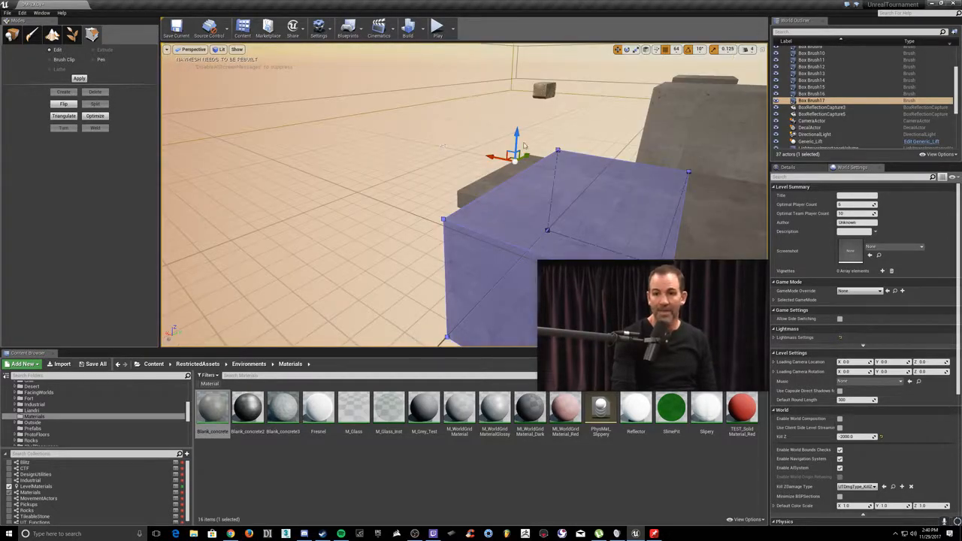
right_drag(525, 146, 524, 149)
drag(427, 122, 324, 108)
right_drag(392, 230, 515, 239)
click(392, 229)
mouse_move(368, 221)
mouse_down()
mouse_move(439, 176)
mouse_move(471, 178)
mouse_up()
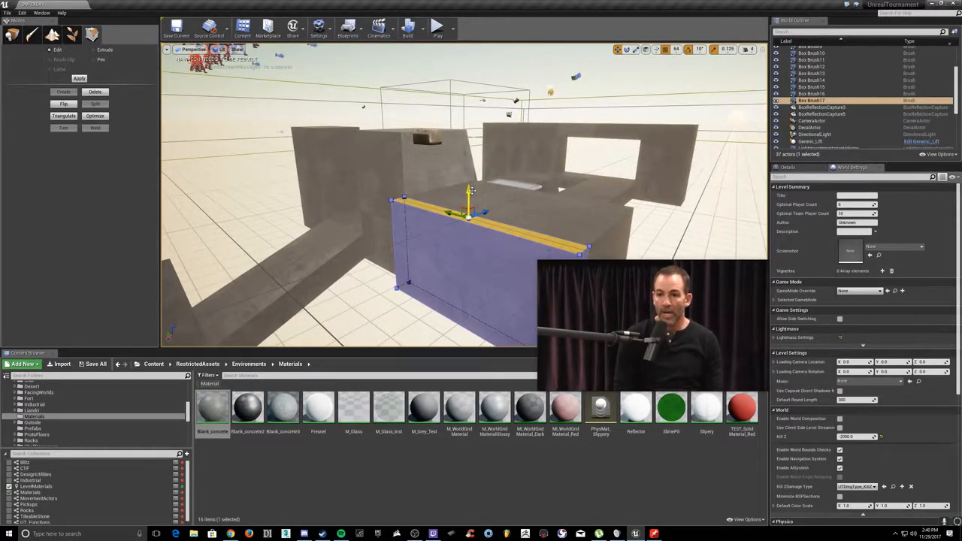
drag(472, 191, 460, 105)
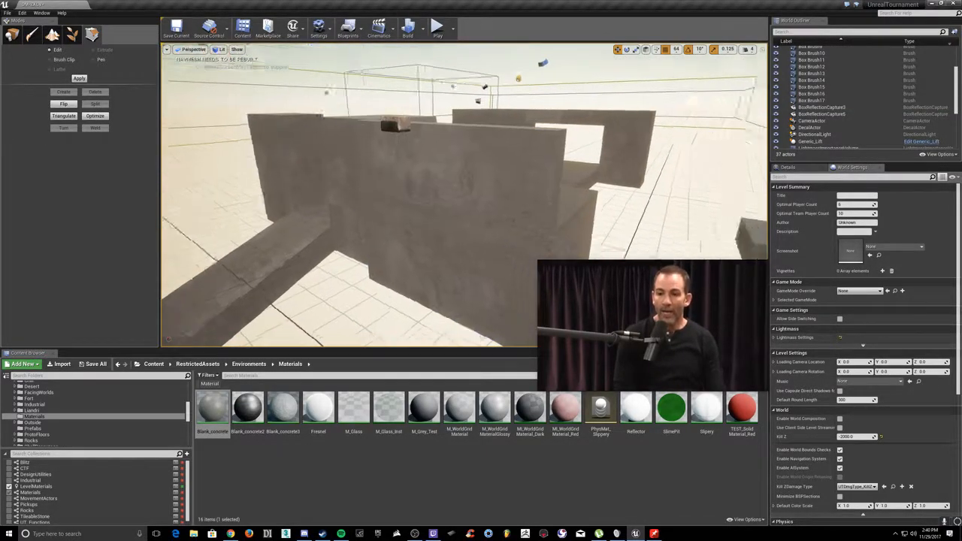
Step: Extend the end face of the tall wall to line up with the corner of the adjoining block
mouse_move(460, 188)
right_down()
mouse_move(476, 194)
mouse_move(421, 185)
mouse_move(526, 197)
mouse_move(518, 184)
mouse_move(525, 202)
mouse_move(481, 192)
mouse_move(496, 194)
mouse_move(488, 226)
mouse_move(481, 165)
mouse_move(503, 226)
mouse_move(511, 222)
right_up()
click(521, 137)
click(506, 96)
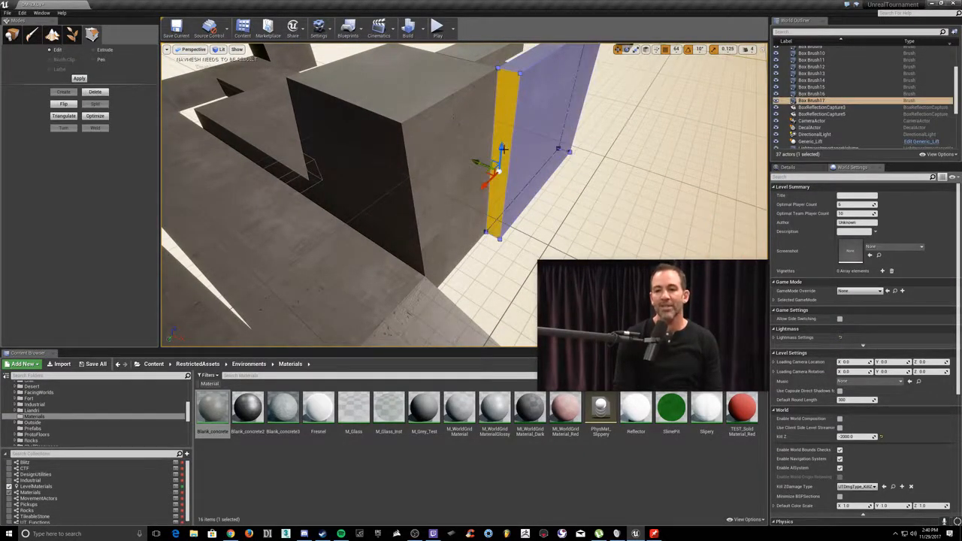
drag(484, 184, 406, 260)
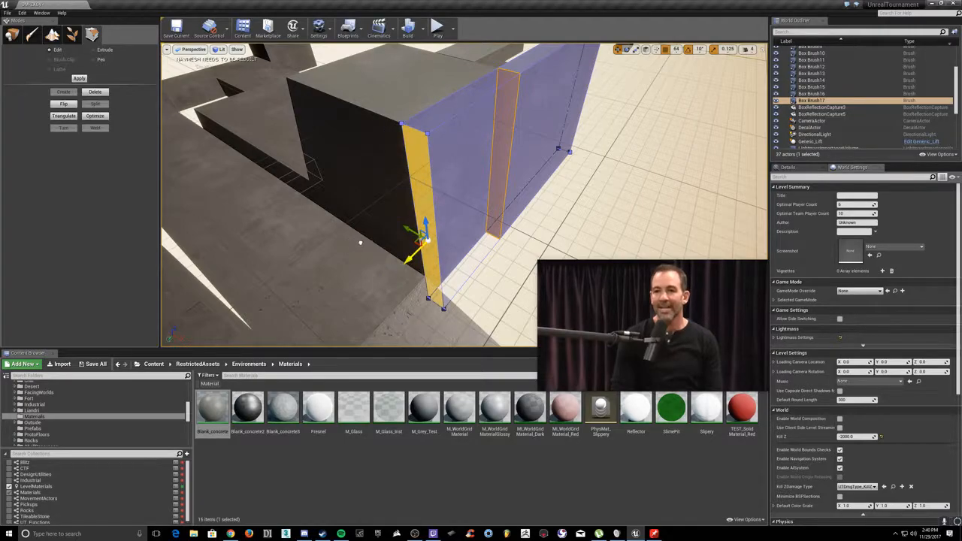
Step: Duplicate the tall wall and slide the copy across past the narrow walkway
click(564, 170)
right_drag(563, 170, 466, 184)
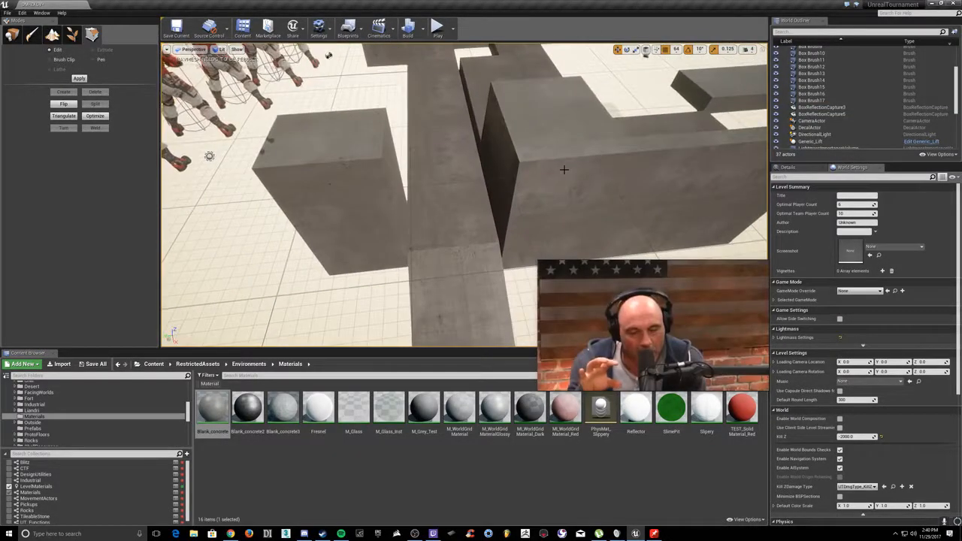
click(563, 170)
key(ctrl+w)
mouse_move(609, 204)
right_down()
mouse_move(639, 215)
mouse_move(564, 218)
mouse_move(596, 216)
right_up()
mouse_move(592, 222)
mouse_down()
mouse_move(421, 241)
mouse_move(234, 234)
mouse_up()
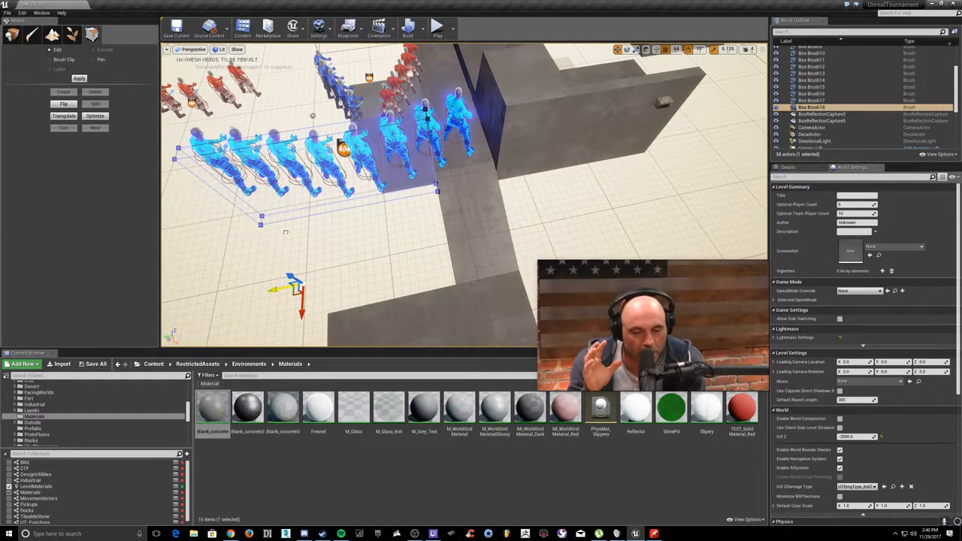
Step: Shorten the copied wall by moving its end face inward and look over the surrounding blocks
right_drag(564, 218, 500, 214)
click(435, 230)
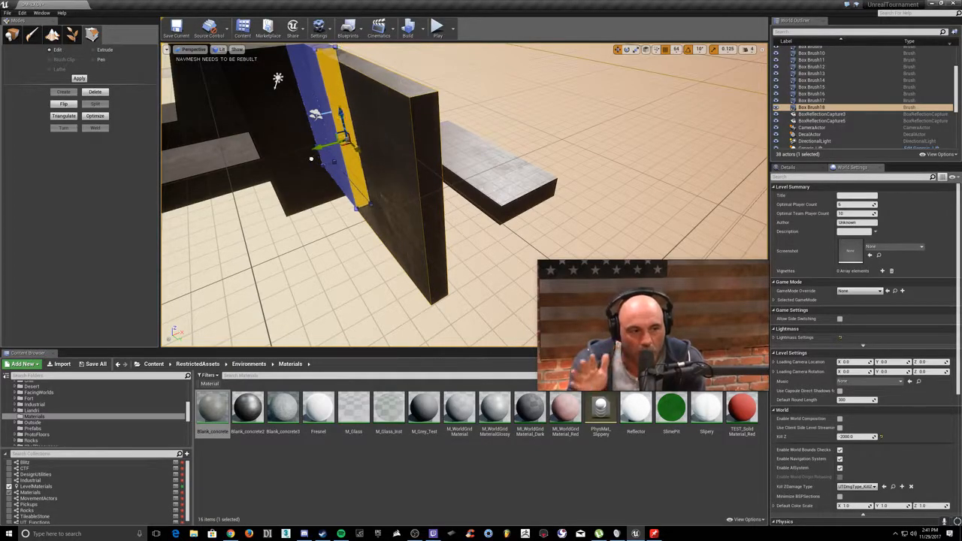
mouse_move(435, 226)
right_down()
mouse_move(429, 191)
mouse_move(391, 202)
right_up()
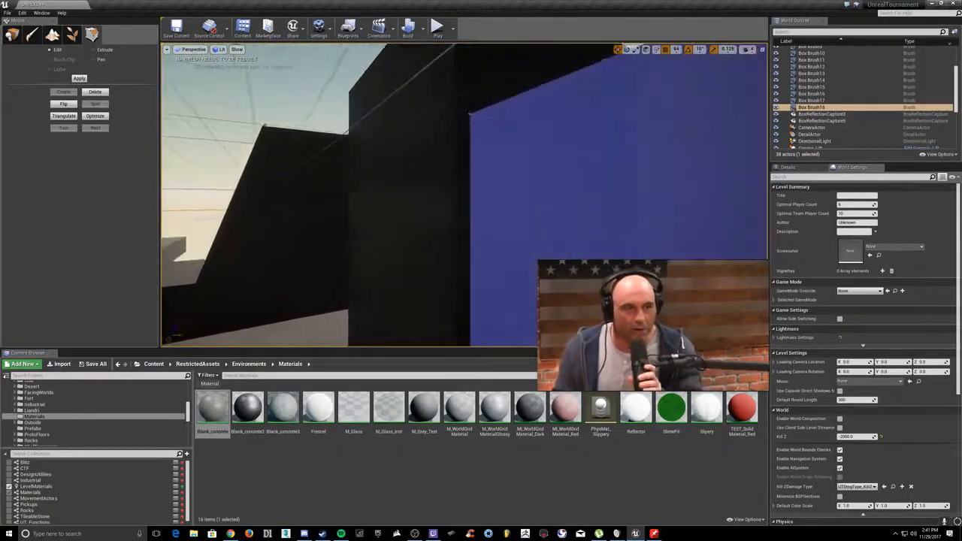
right_drag(391, 202, 410, 271)
right_drag(339, 143, 368, 147)
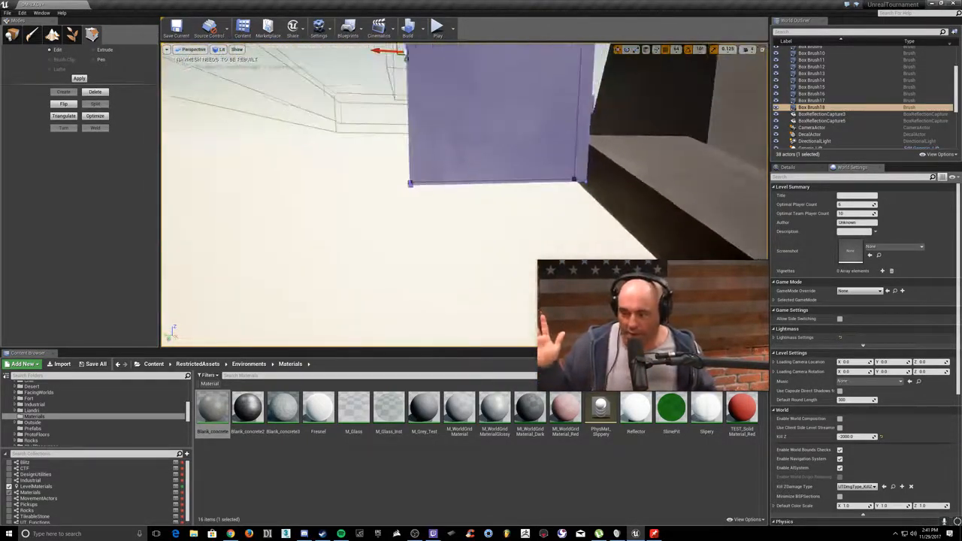
key(Escape)
right_drag(451, 195, 477, 150)
key(Escape)
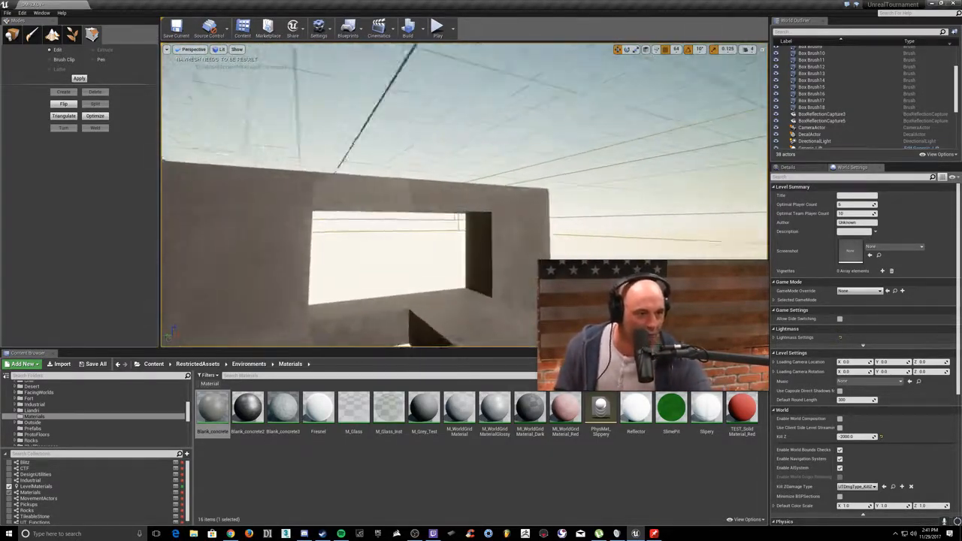
right_drag(465, 194, 555, 217)
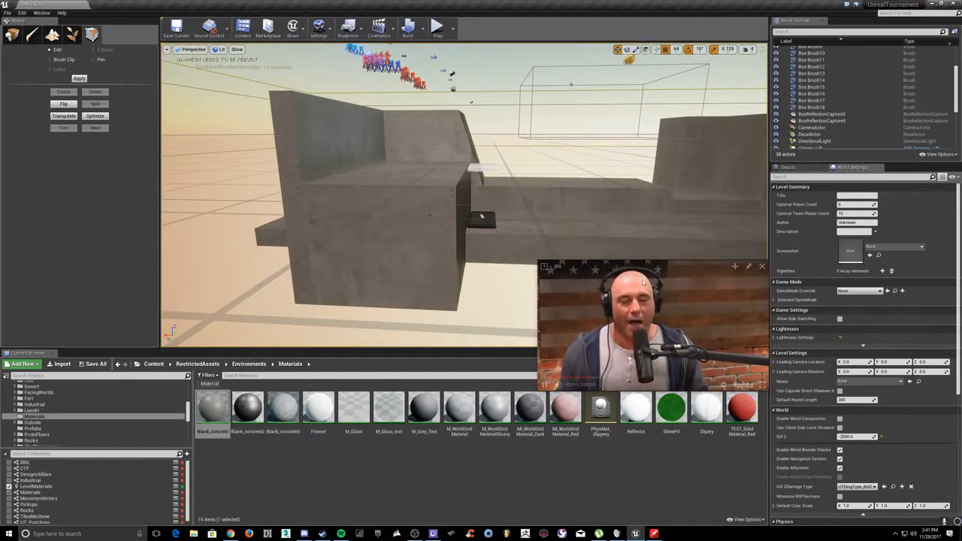
Step: Switch to the web browser and search for "the cage halo 3" in a new tab
key(alt+Tab)
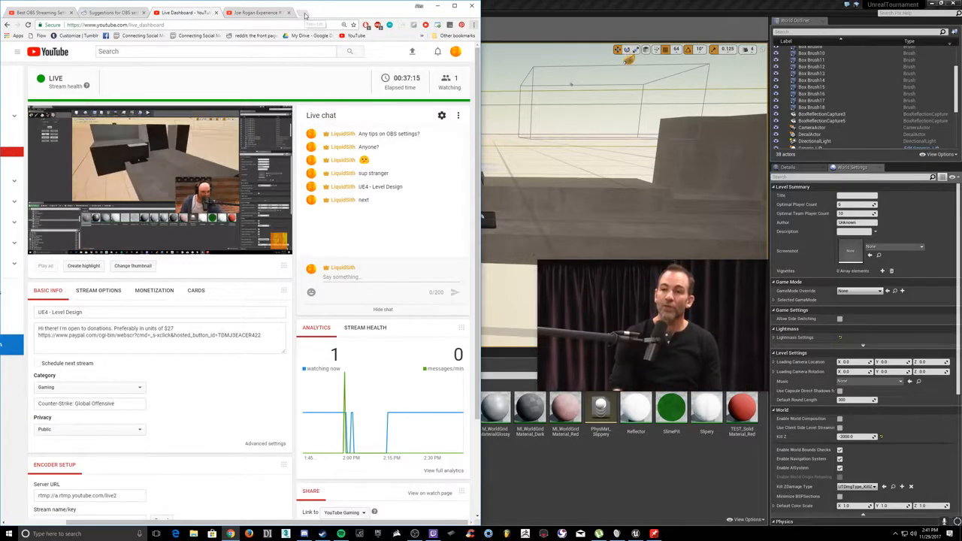
click(303, 13)
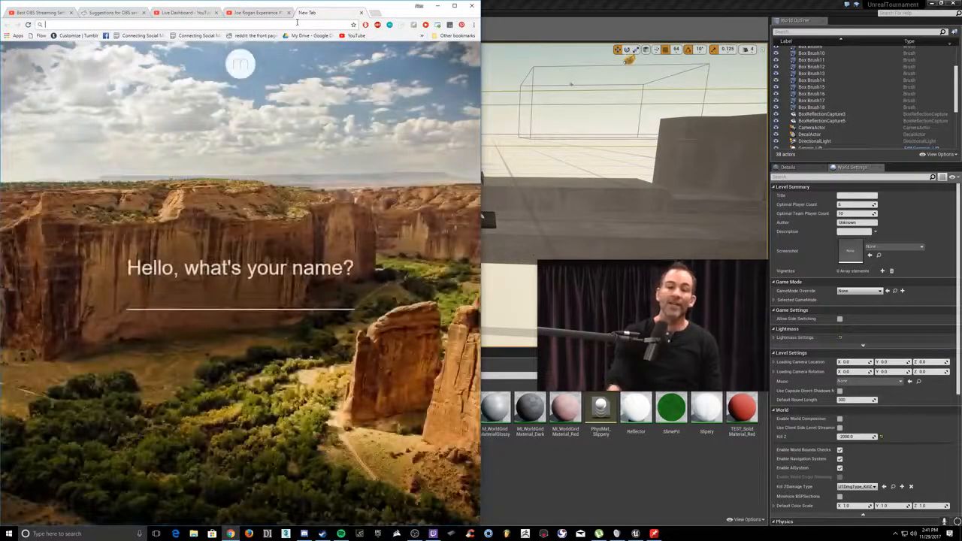
text(the )
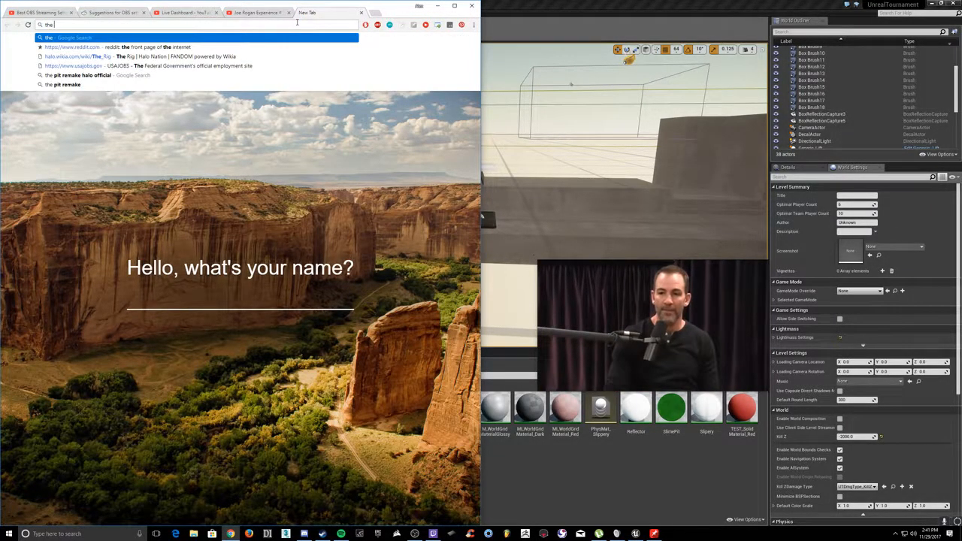
text(cage halo 3)
key(Return)
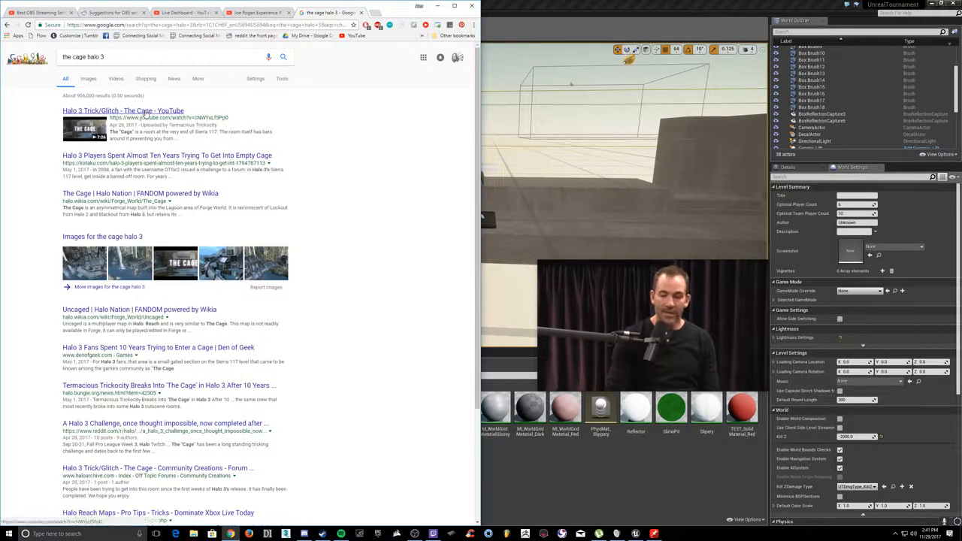
Step: Show the image results and preview the first and fourth pictures of The Cage map as layout references
click(93, 79)
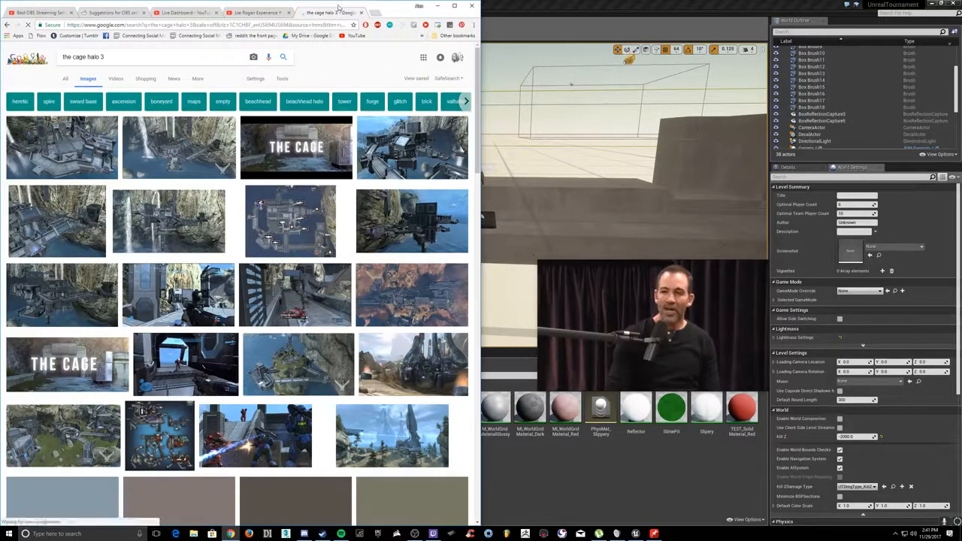
click(41, 169)
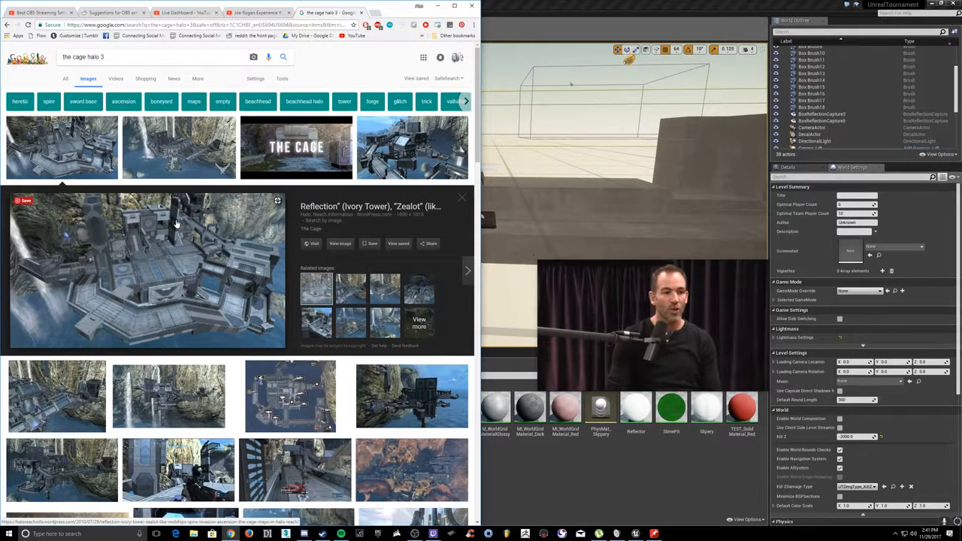
click(406, 149)
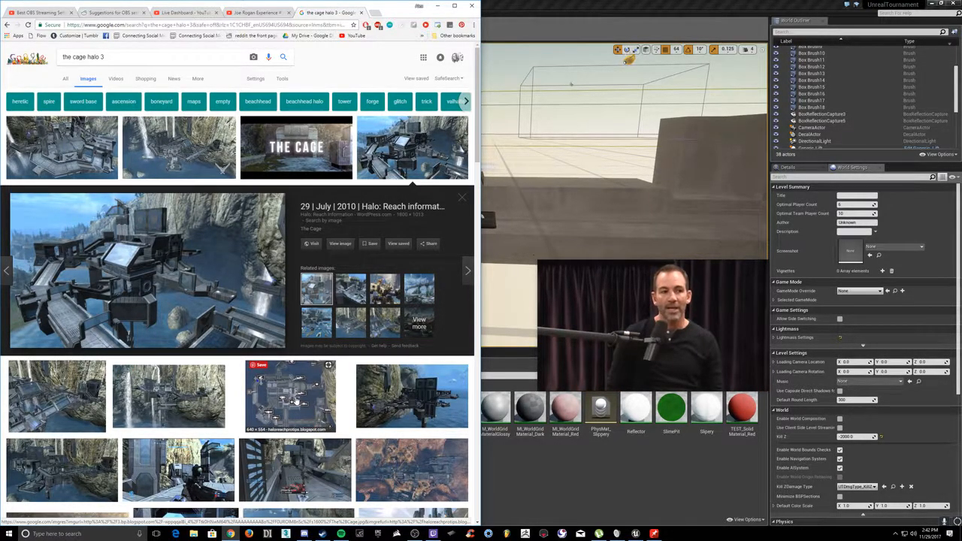
Step: Change the image search to "the cage halo reach"
click(181, 59)
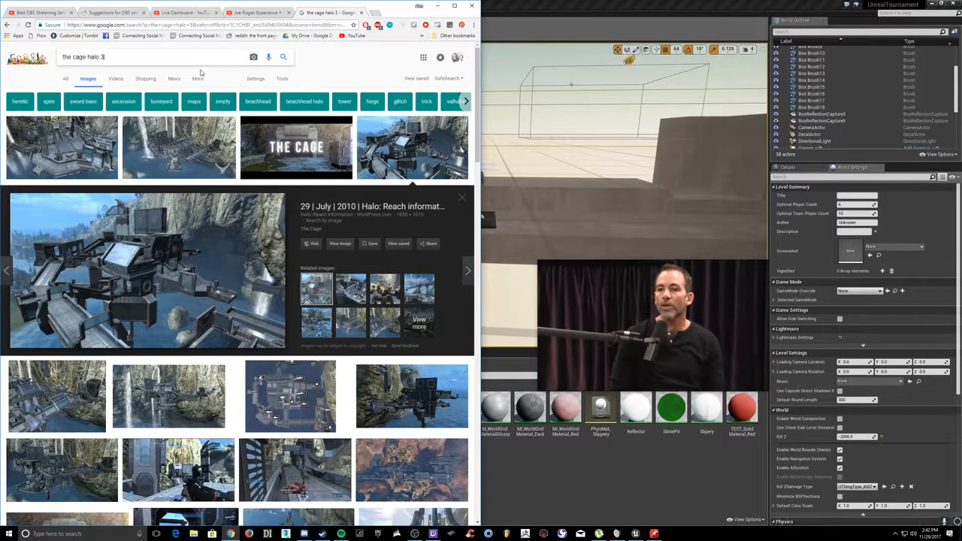
key(BackSpace)
text(reach)
key(Return)
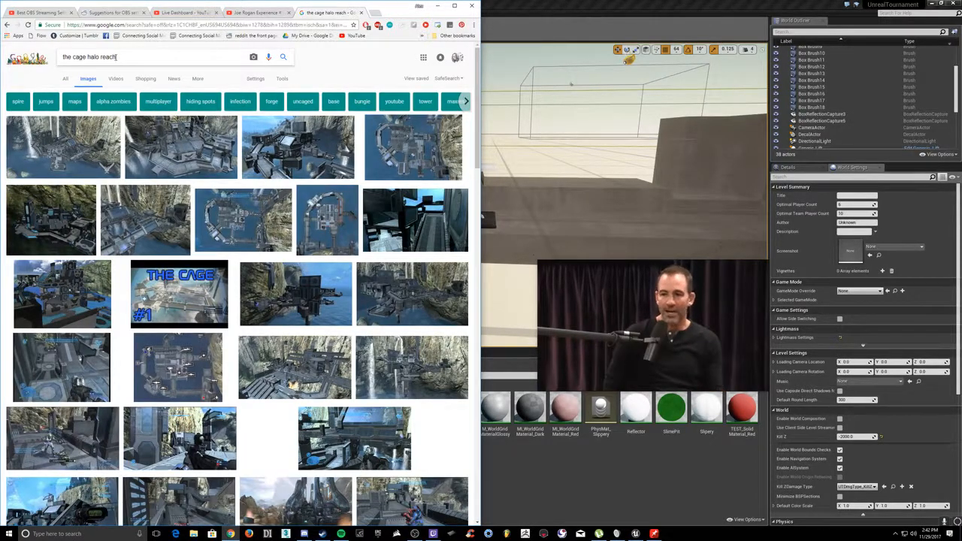
Step: Change the image search to "the cage halo 4"
key(BackSpace)
key(BackSpace)
key(BackSpace)
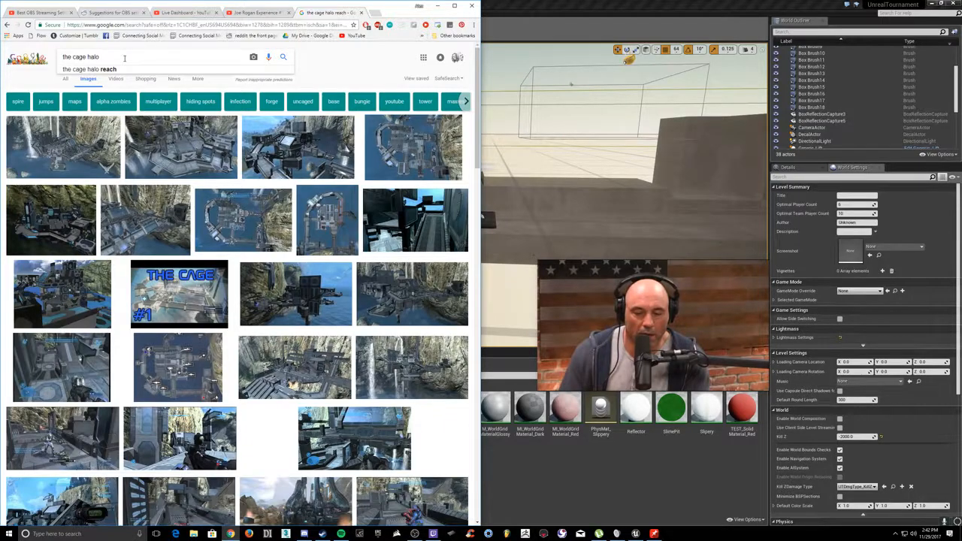
text(4)
key(Return)
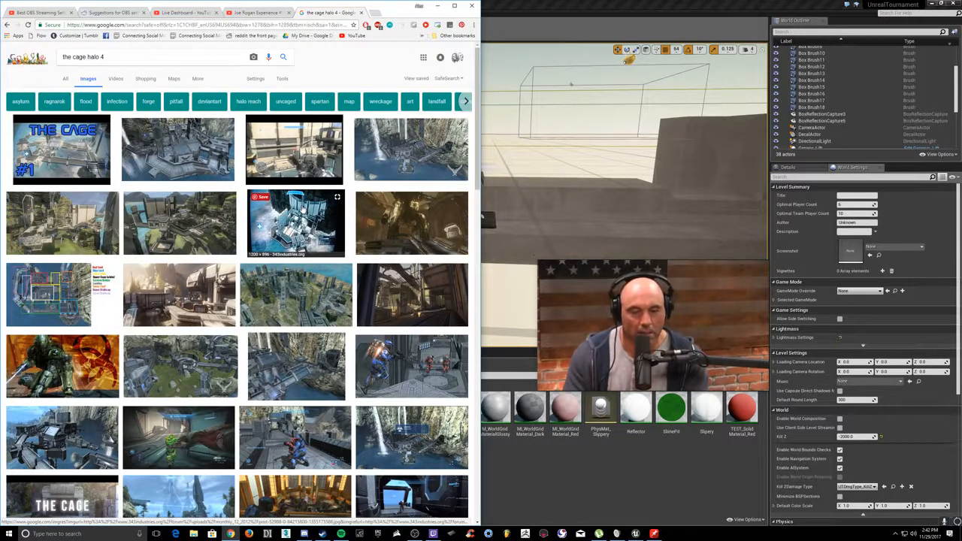
Step: Preview the Halo 4 Cage remake, Cage of Death, Pitfall and Complex images to study their map layouts
click(301, 205)
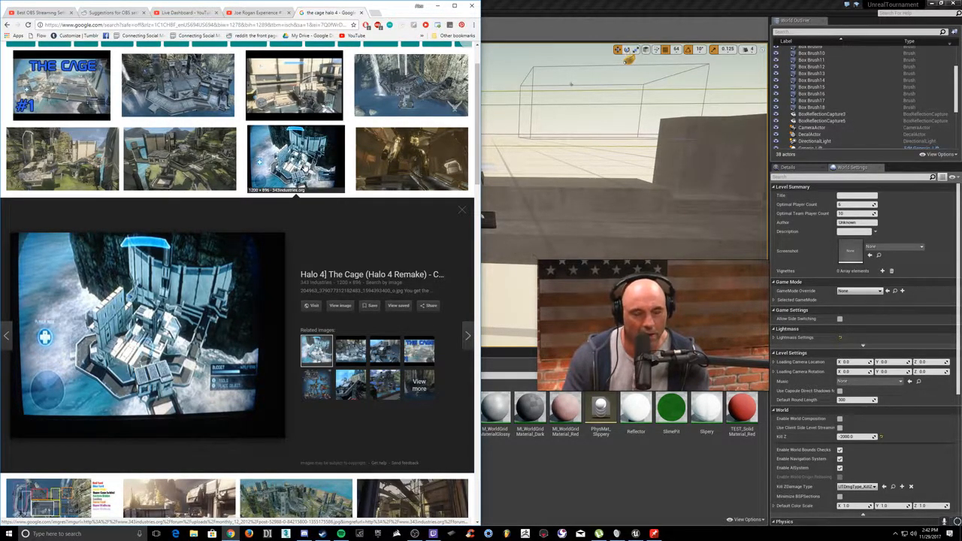
click(82, 162)
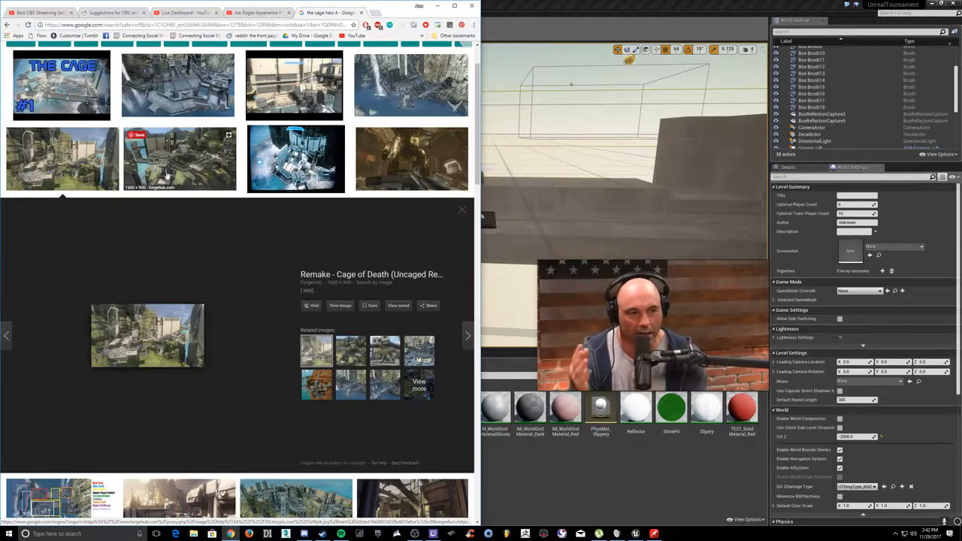
scroll(181, 160, down, 3)
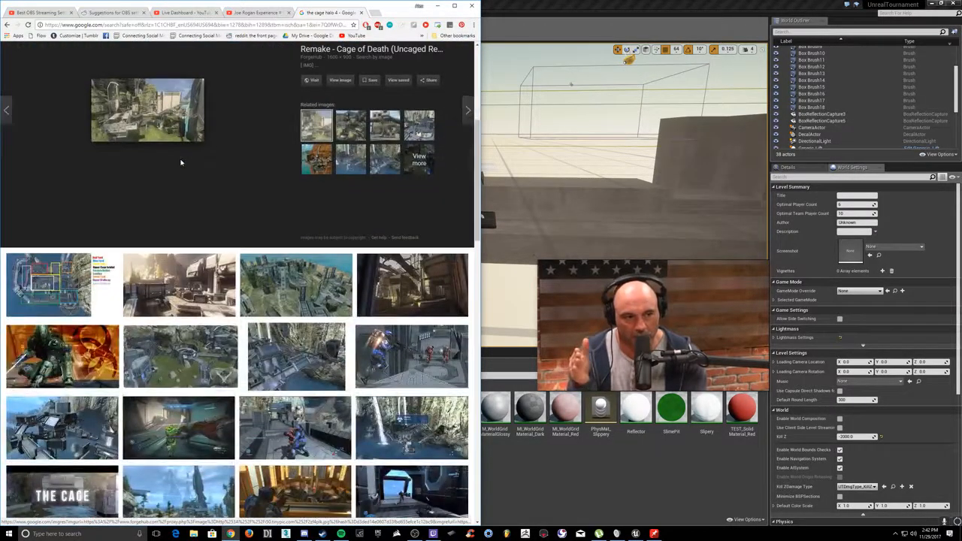
click(376, 288)
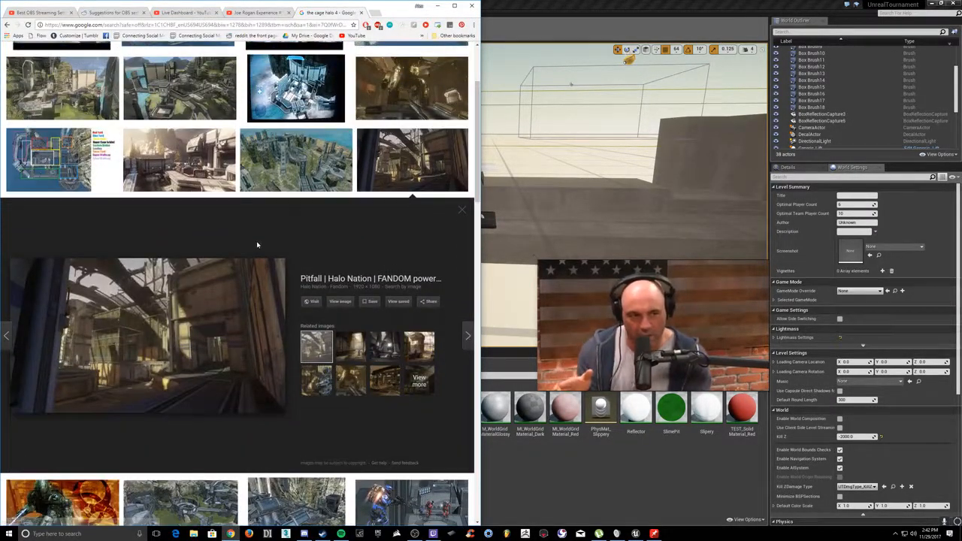
click(180, 160)
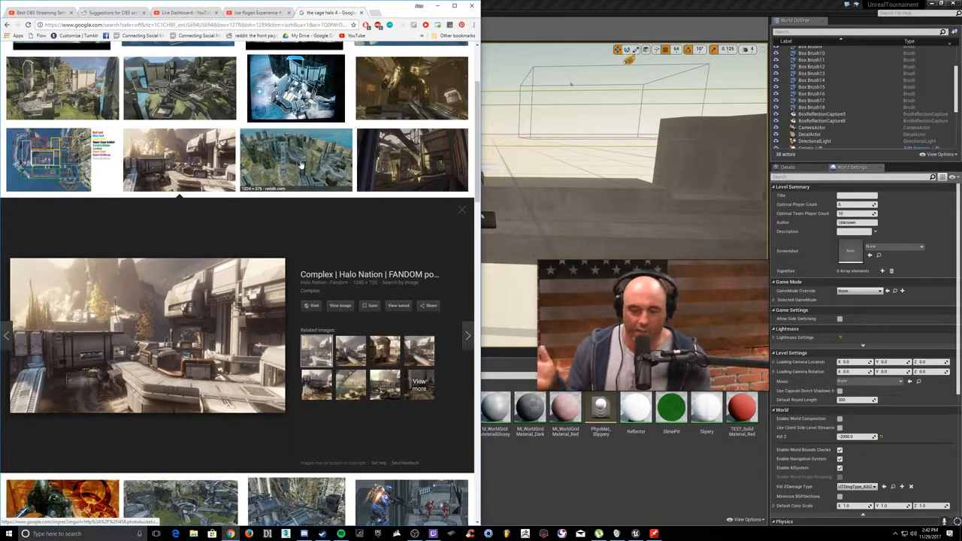
Step: Switch to Unreal Editor and move the low box brush (Box Brush14) across the floor toward the walled structure
click(630, 7)
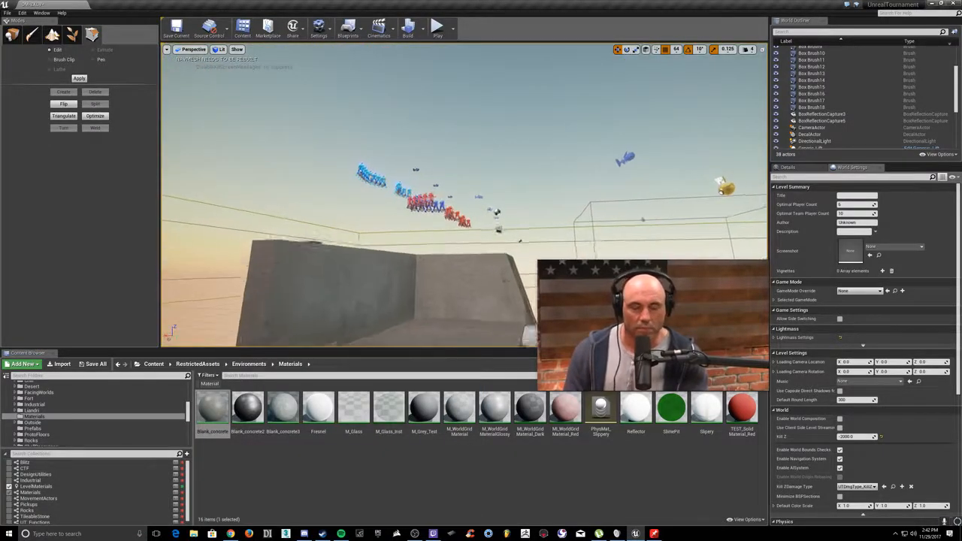
right_drag(465, 195, 659, 245)
mouse_move(465, 195)
right_down()
mouse_move(549, 229)
mouse_move(460, 212)
mouse_move(507, 142)
right_up()
click(481, 225)
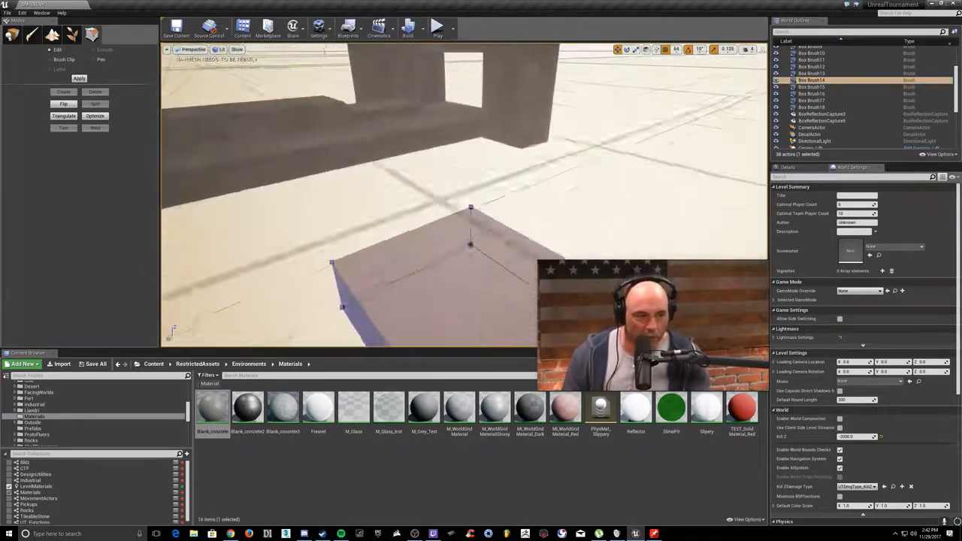
right_drag(481, 203, 383, 180)
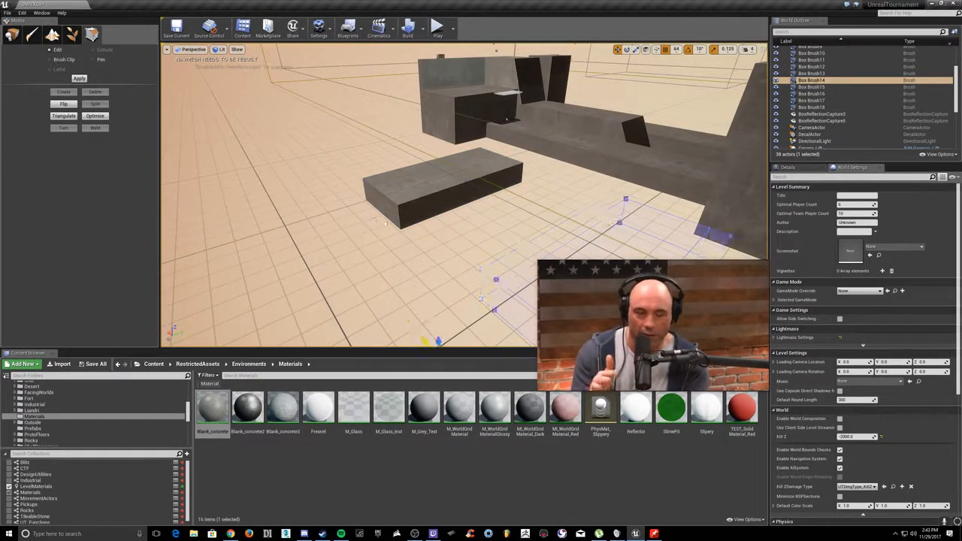
key(w)
mouse_move(453, 256)
right_down()
mouse_move(527, 263)
mouse_move(536, 255)
mouse_move(391, 257)
mouse_move(535, 289)
right_up()
key(d)
key(a)
key(s)
mouse_move(348, 199)
right_down()
mouse_move(380, 181)
mouse_move(349, 203)
right_up()
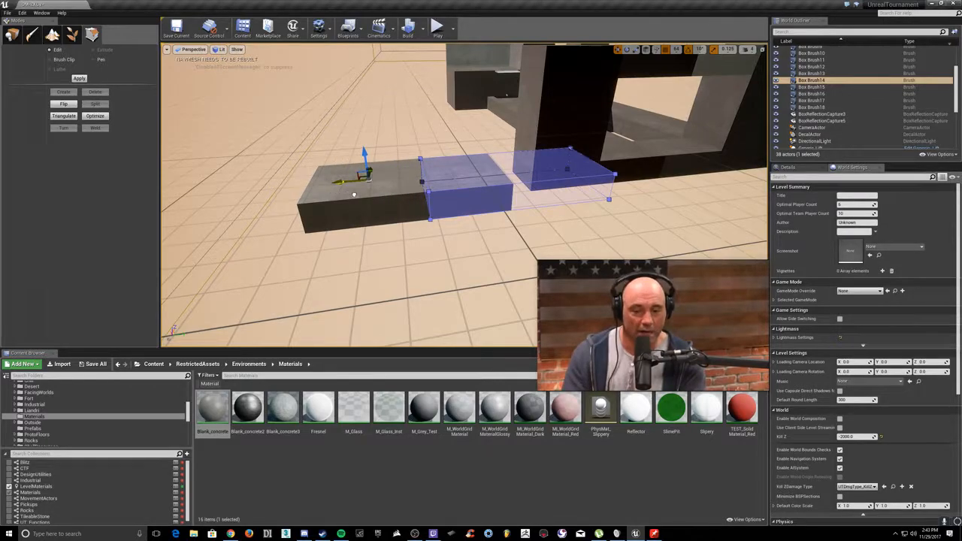
Step: Reselect the low box brush and slide it along the Y axis beside the structure's tall wall
key(Escape)
mouse_move(412, 198)
right_down()
mouse_move(472, 171)
mouse_move(526, 174)
right_up()
key(w)
mouse_move(464, 195)
right_down()
mouse_move(468, 239)
mouse_move(462, 210)
mouse_move(428, 194)
mouse_move(383, 197)
mouse_move(380, 210)
mouse_move(335, 214)
mouse_move(330, 205)
mouse_move(421, 213)
mouse_move(440, 203)
mouse_move(417, 202)
right_up()
key(d)
key(s)
click(430, 214)
key(s)
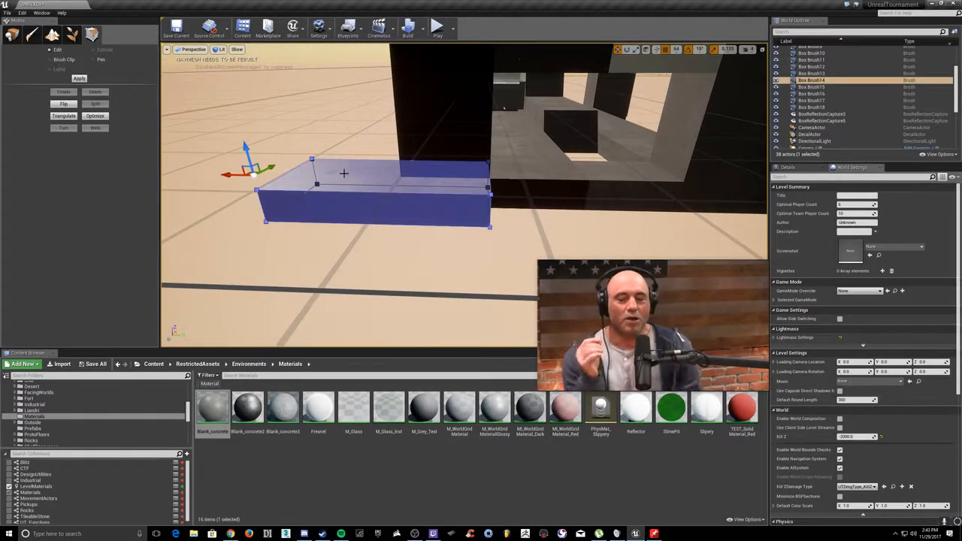
key(a)
right_drag(321, 155, 470, 182)
right_drag(421, 270, 470, 280)
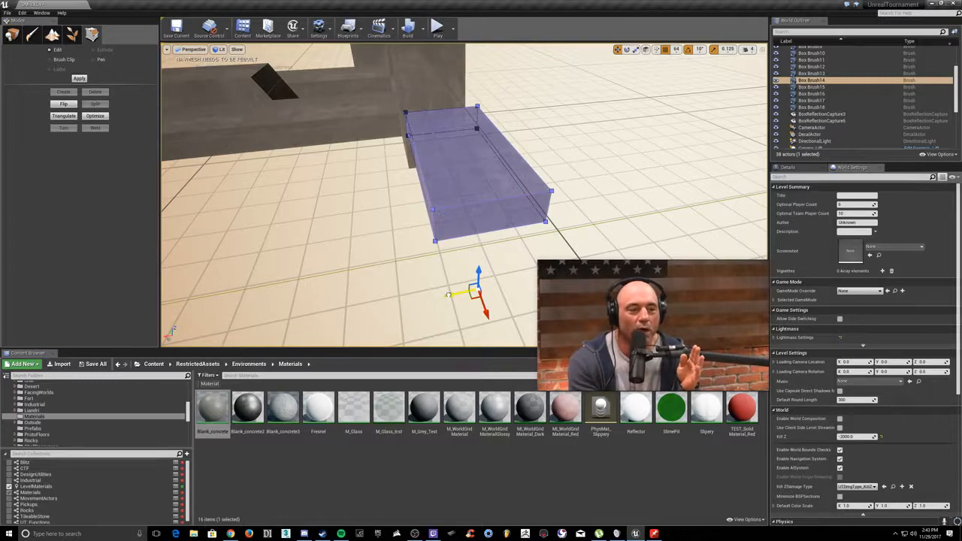
drag(450, 293, 504, 284)
key(Escape)
Step: Bring up the Complex reference image in the browser and return to Unreal Editor
mouse_move(490, 200)
right_down()
mouse_move(500, 186)
mouse_move(474, 170)
mouse_move(459, 177)
mouse_move(500, 180)
mouse_move(477, 185)
mouse_move(446, 145)
right_up()
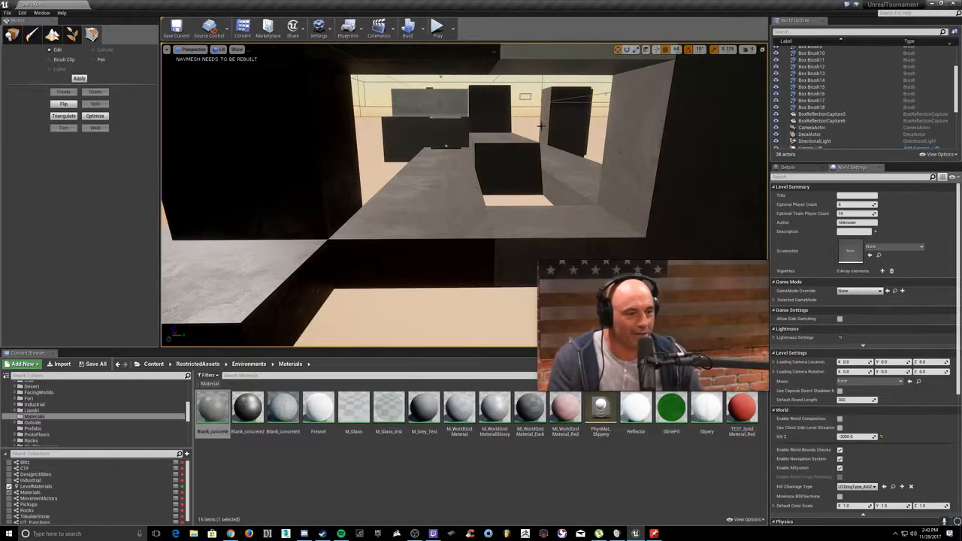
key(alt+Tab)
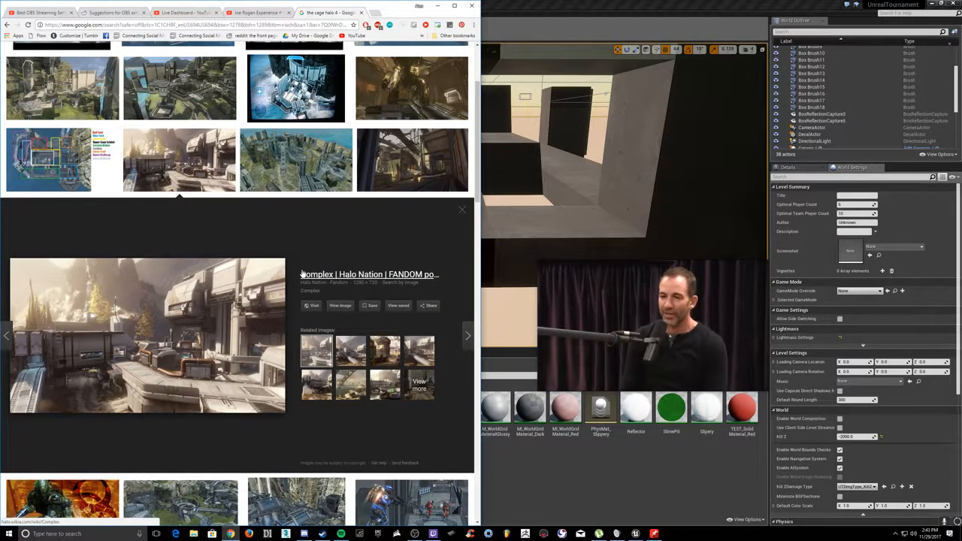
key(alt+Tab)
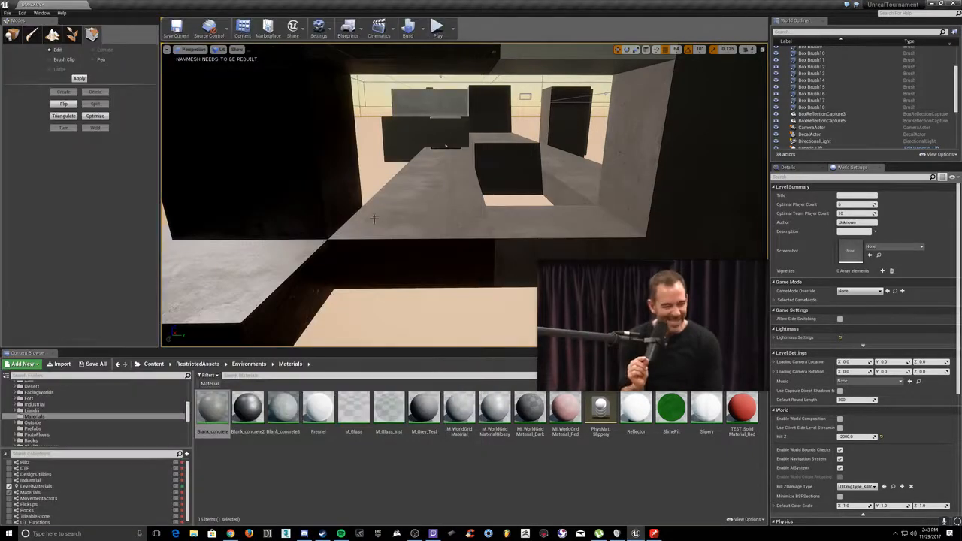
Step: Create a new landscape at Z 100 with a section size of 63x63 quads and return to actor placement mode
right_drag(464, 196, 310, 220)
click(53, 36)
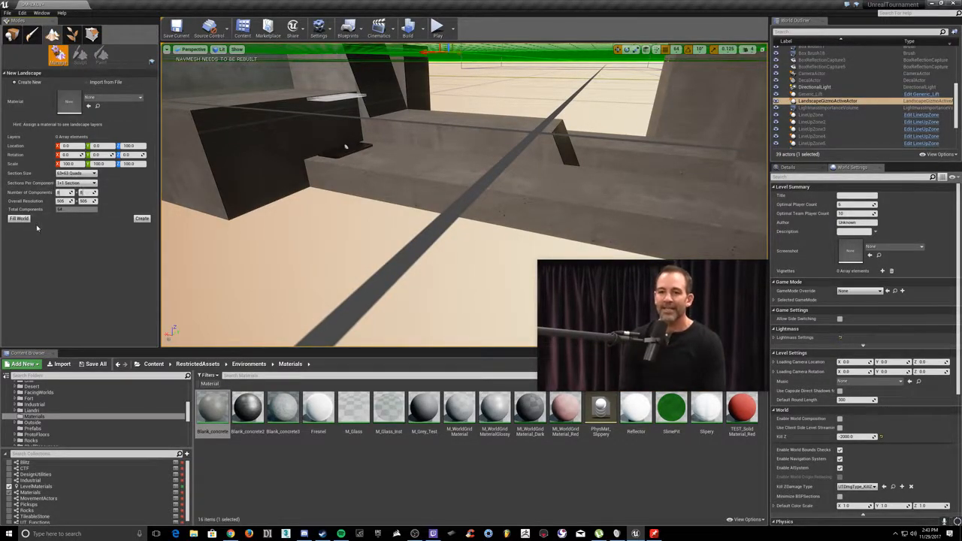
click(143, 219)
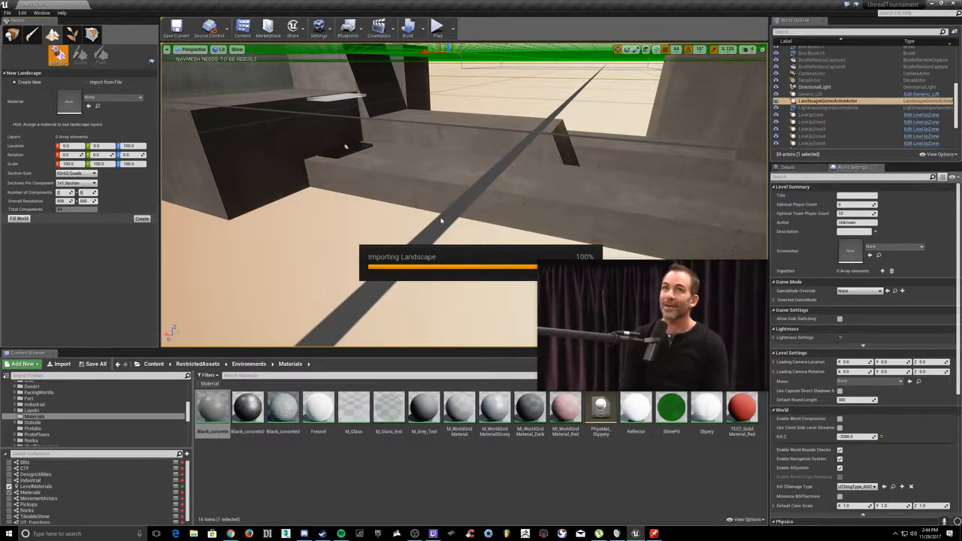
right_drag(441, 221, 466, 218)
key(shift+1)
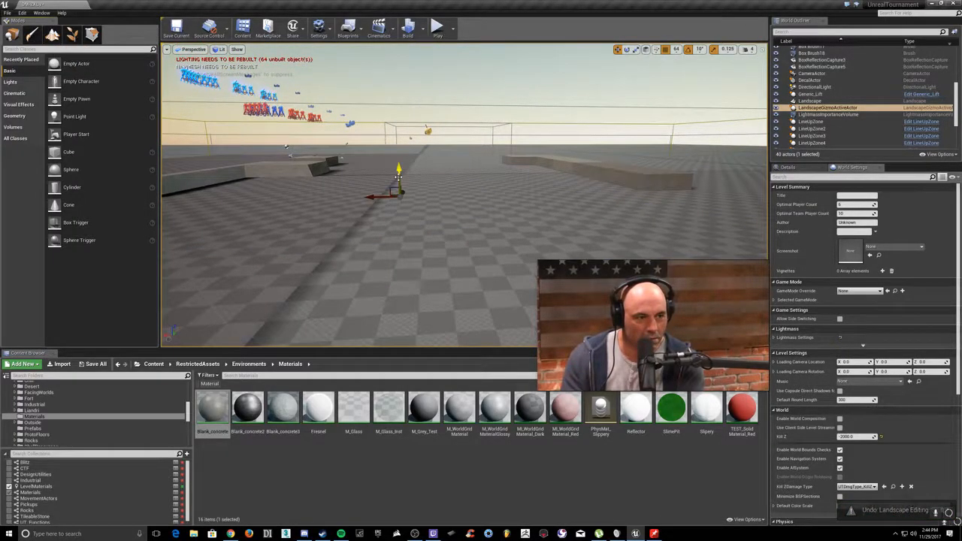
Step: Select the landscape and lower it beneath the blocked-out structure
mouse_move(409, 275)
right_down()
mouse_move(400, 273)
mouse_move(410, 324)
mouse_move(402, 275)
right_up()
right_drag(414, 203, 406, 203)
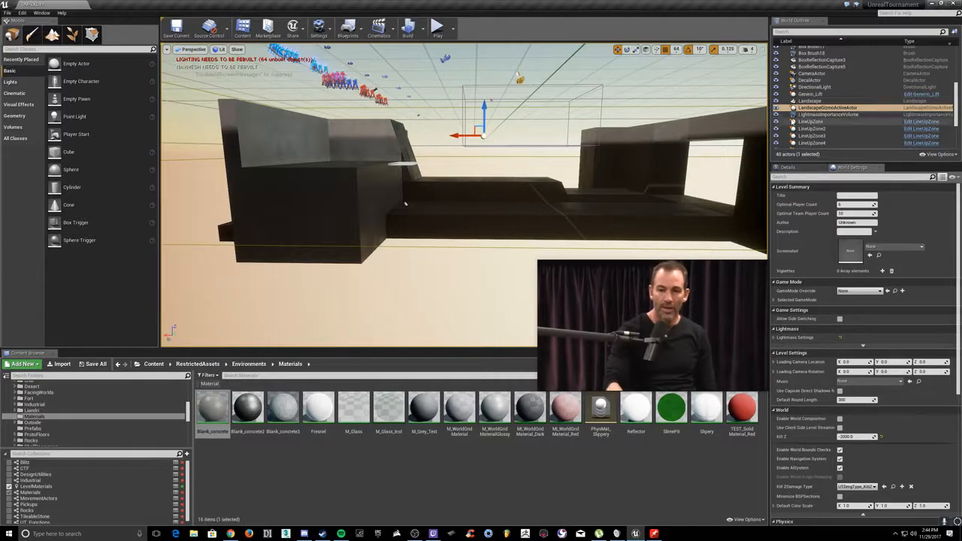
click(573, 135)
right_drag(573, 136, 489, 135)
drag(563, 133, 565, 139)
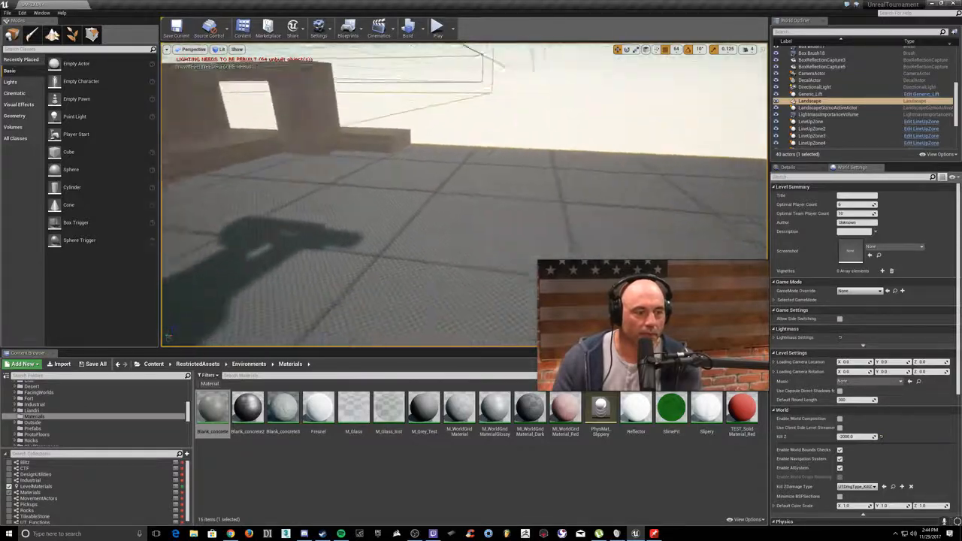
drag(684, 91, 689, 80)
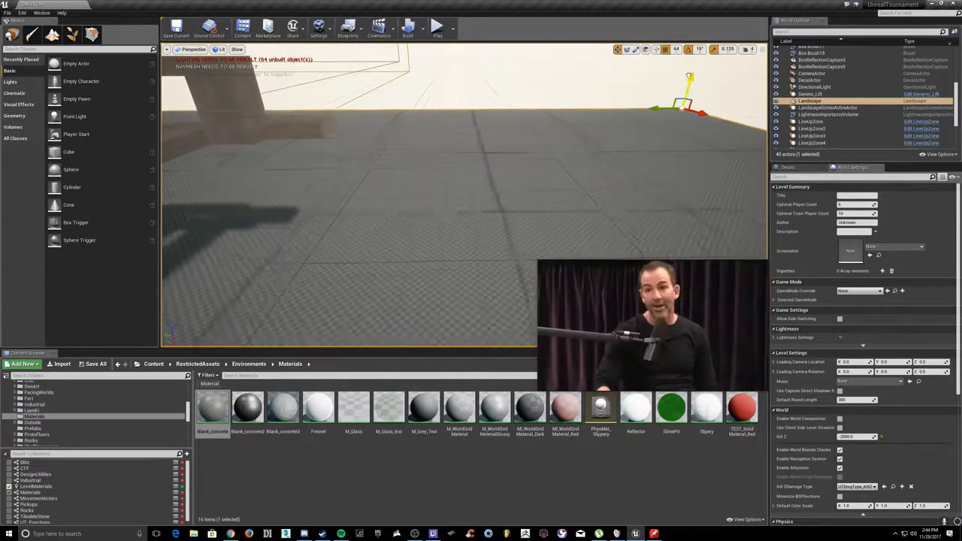
Step: Delete the landscape and its landscape gizmo actor from the level
right_drag(464, 194, 368, 206)
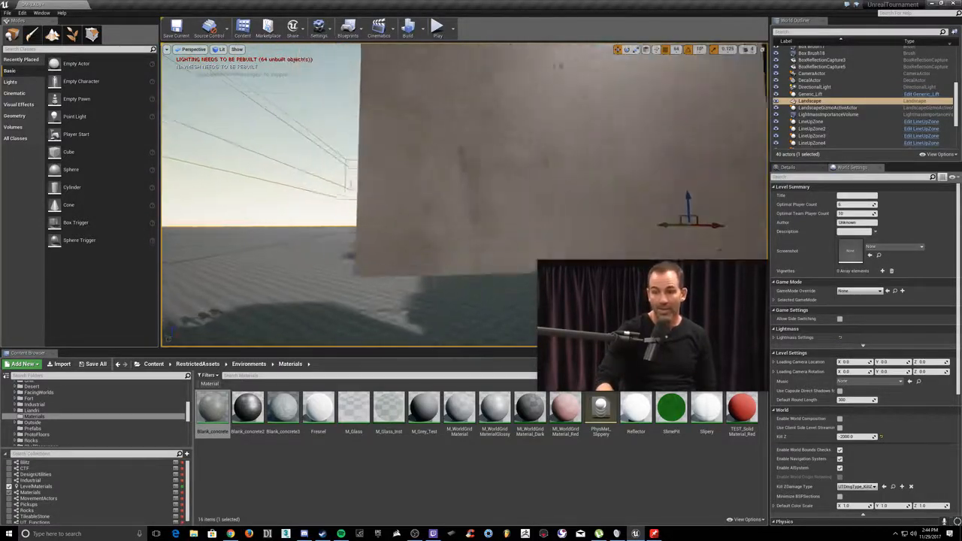
right_drag(465, 194, 421, 169)
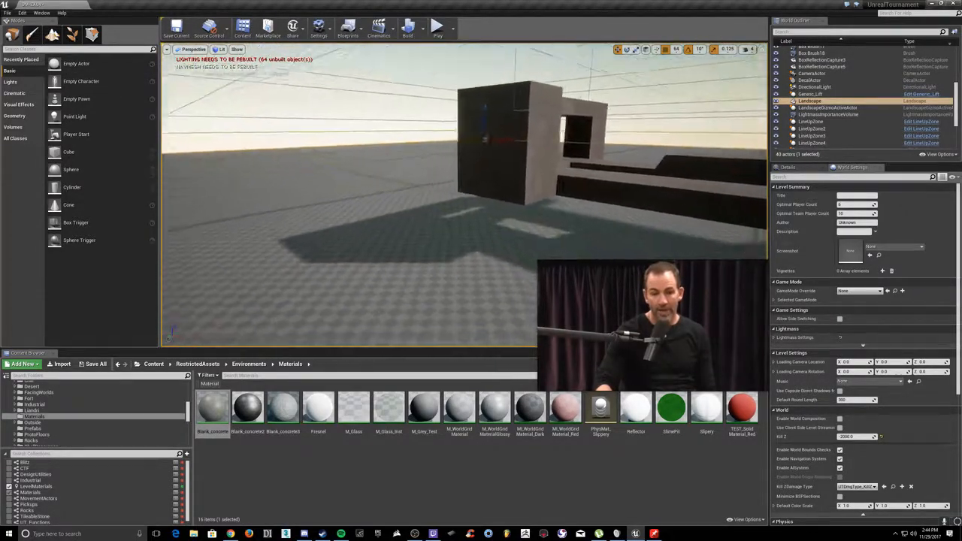
key(Delete)
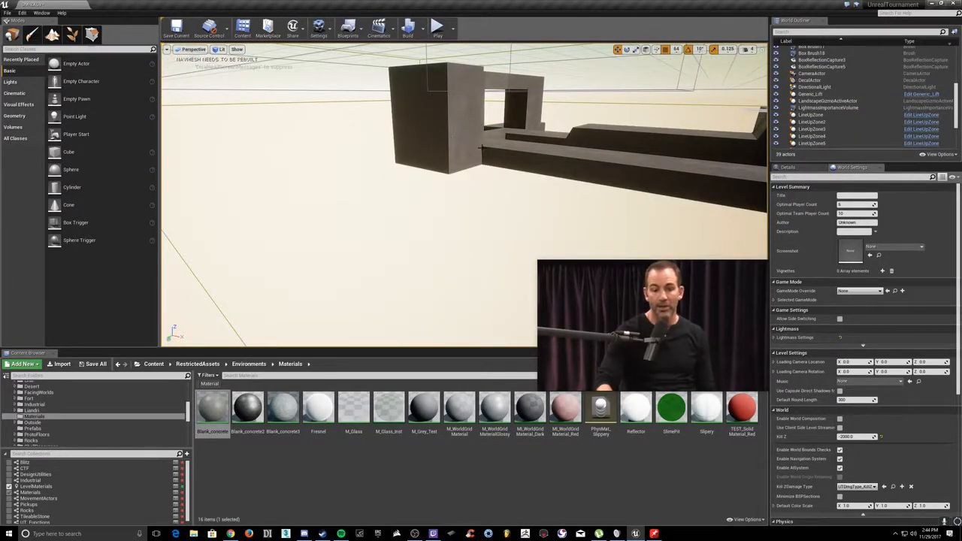
click(859, 101)
key(Delete)
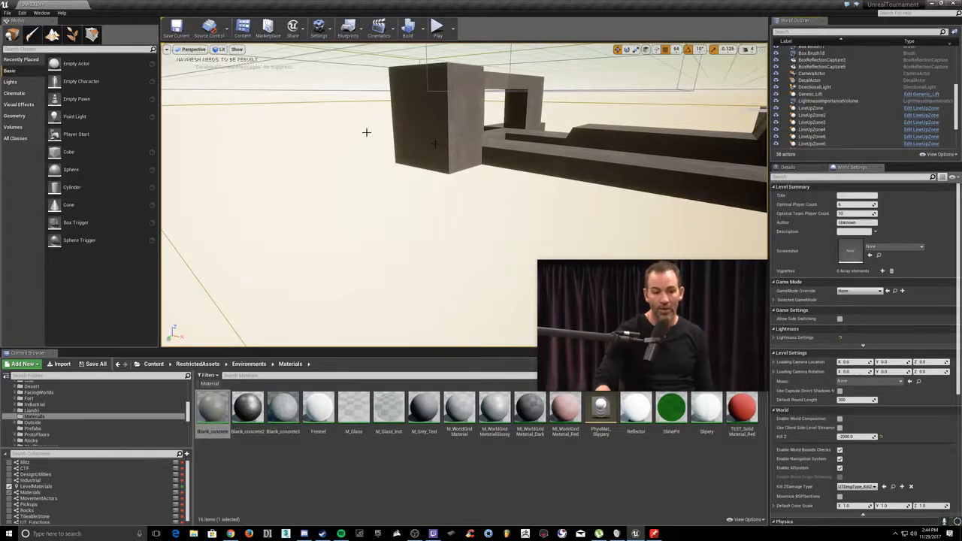
Step: Start another new landscape and lower its preview grid beneath the structure to a Z location of -1948
click(52, 34)
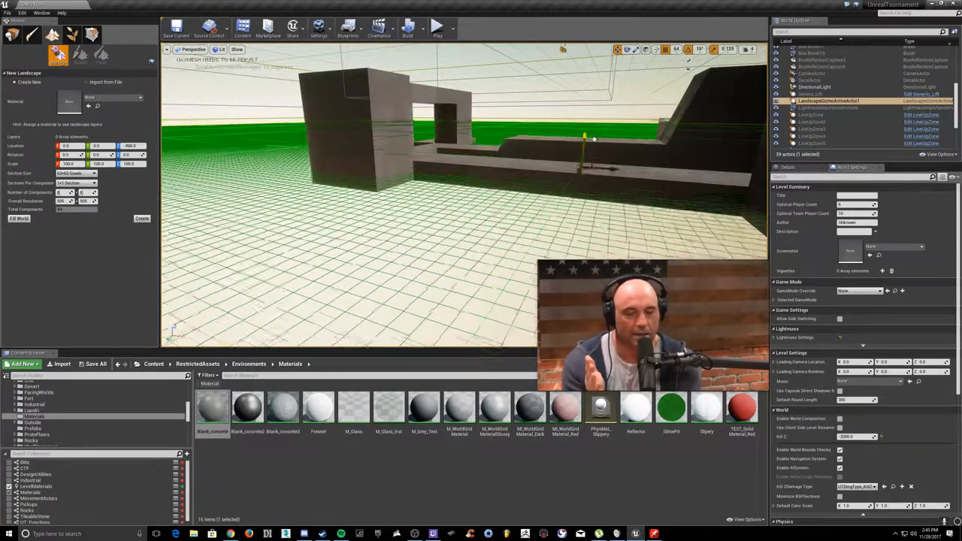
right_drag(300, 165, 232, 161)
key(w)
right_drag(594, 153, 552, 154)
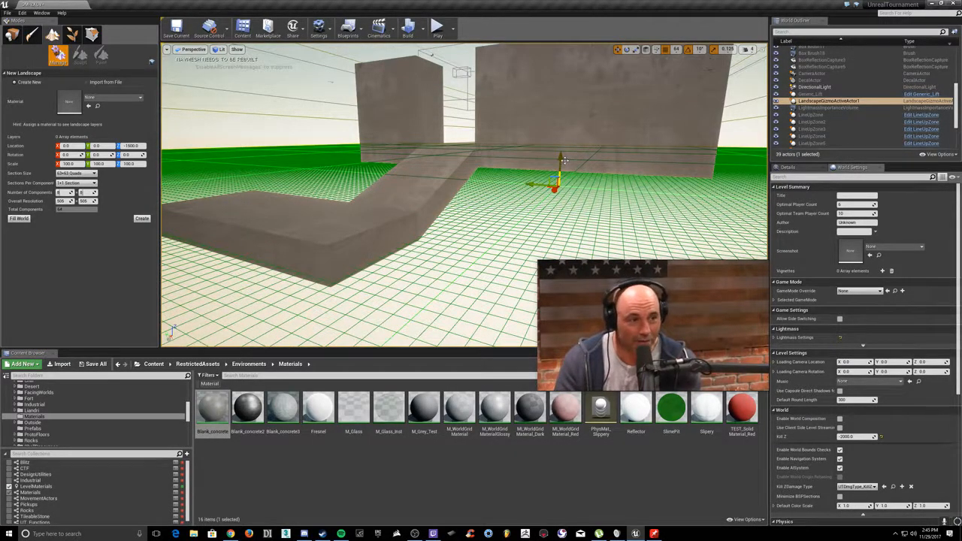
right_drag(542, 206, 621, 159)
drag(602, 164, 603, 177)
right_drag(603, 176, 574, 181)
drag(577, 175, 580, 185)
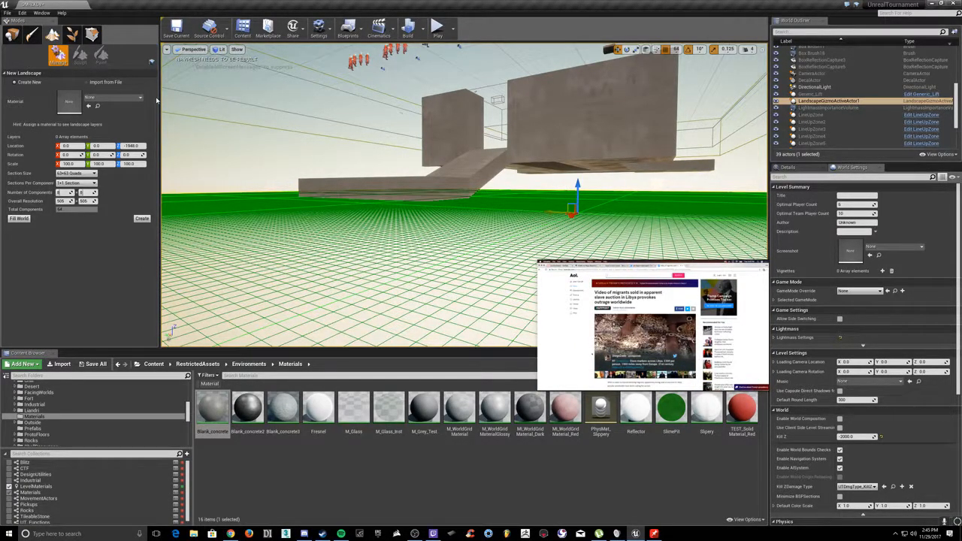
Step: Check the YouTube live dashboard in the browser, restore the Halo image search and return to Unreal Editor
key(alt+Tab)
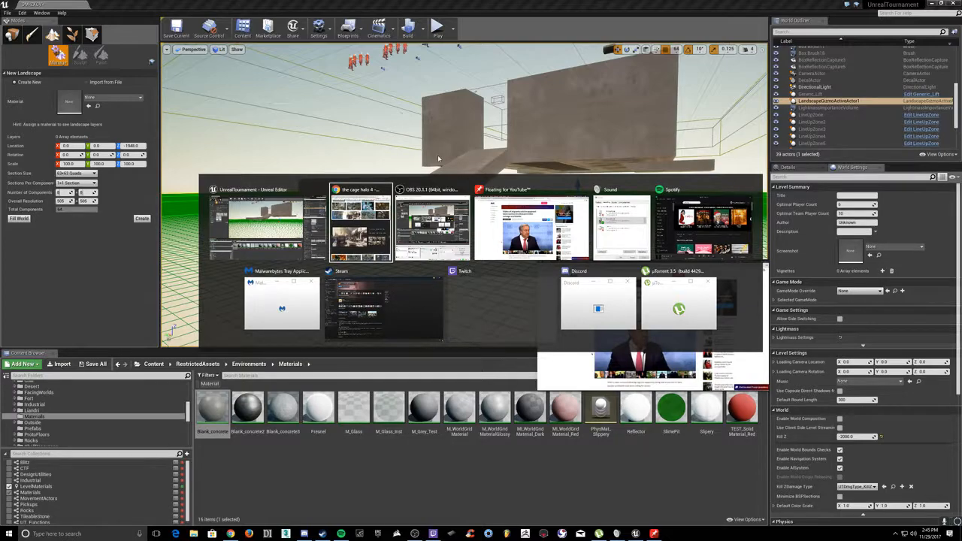
click(378, 229)
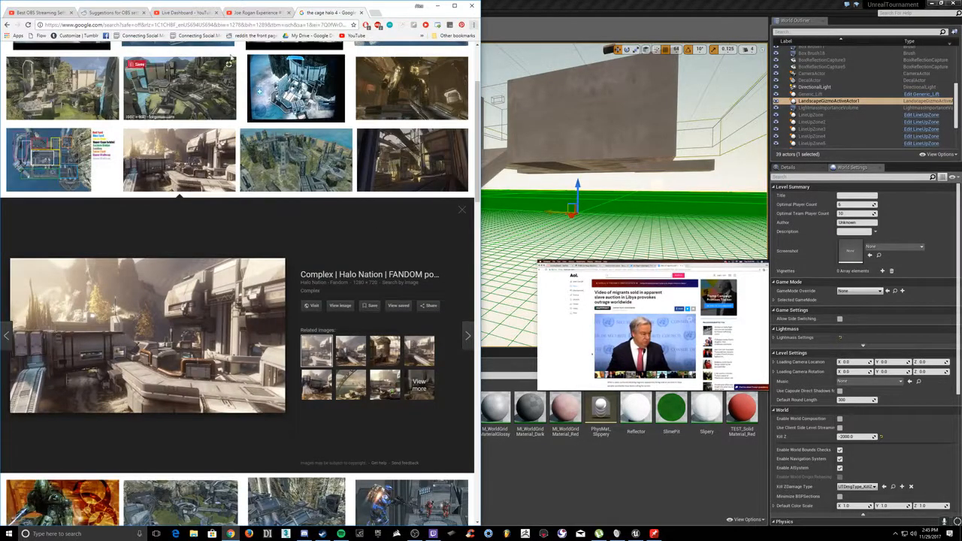
click(187, 13)
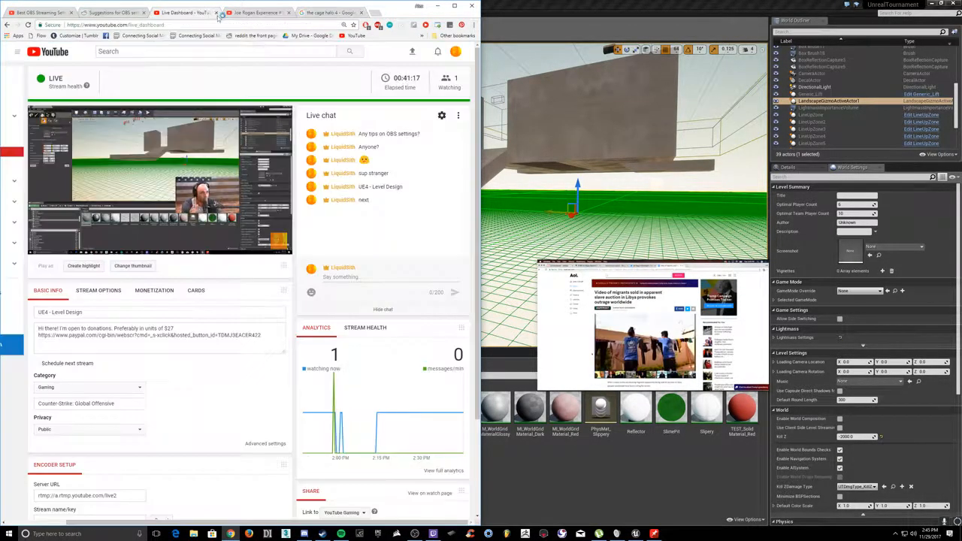
click(338, 13)
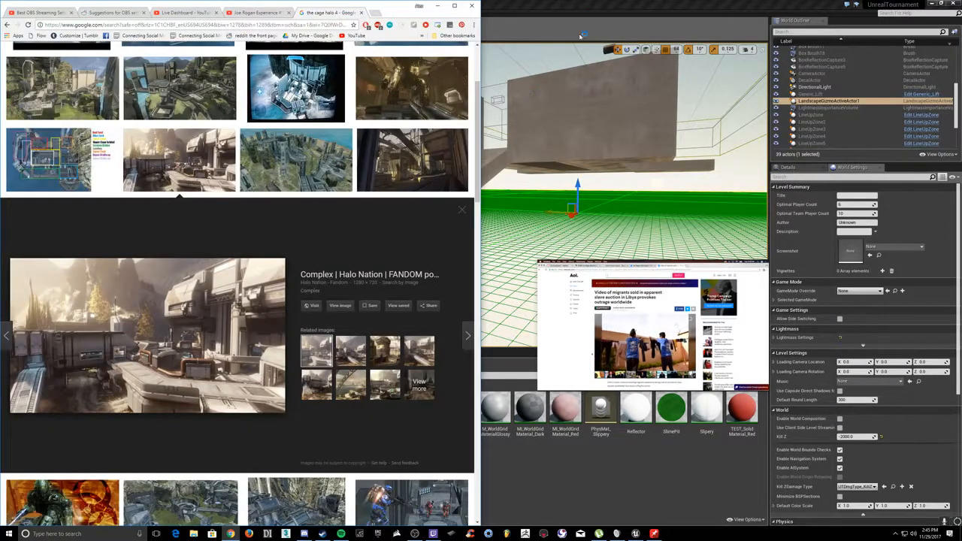
click(561, 79)
Step: Create the landscape with 2 by 2 components and undo the stray landscape edit made on it
right_drag(502, 145, 523, 173)
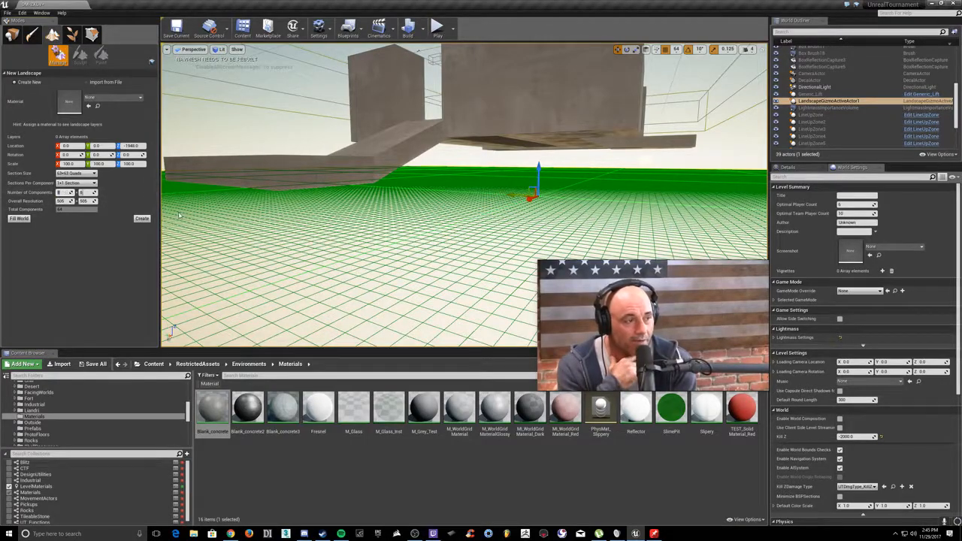
text(5)
key(Tab)
right_drag(237, 230, 189, 235)
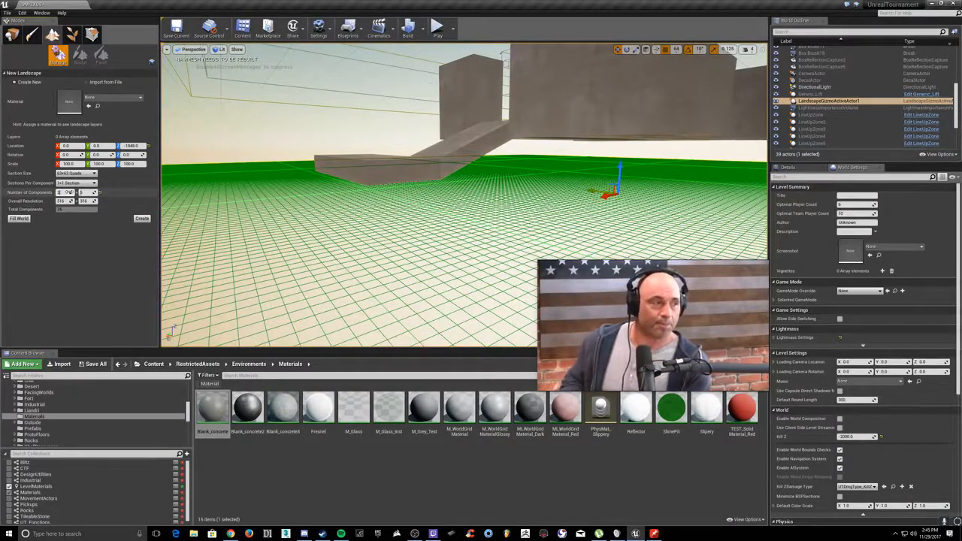
key(Tab)
text(2)
key(Return)
mouse_move(241, 218)
right_down()
mouse_move(330, 235)
mouse_move(251, 220)
right_up()
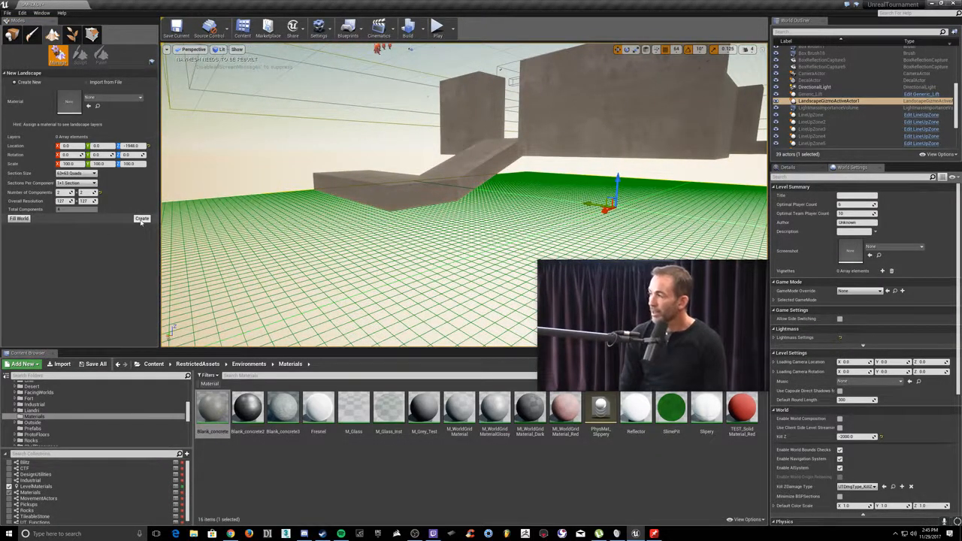
click(141, 219)
mouse_move(451, 263)
right_down()
mouse_move(415, 232)
mouse_move(499, 256)
mouse_move(464, 213)
right_up()
key(ctrl+z)
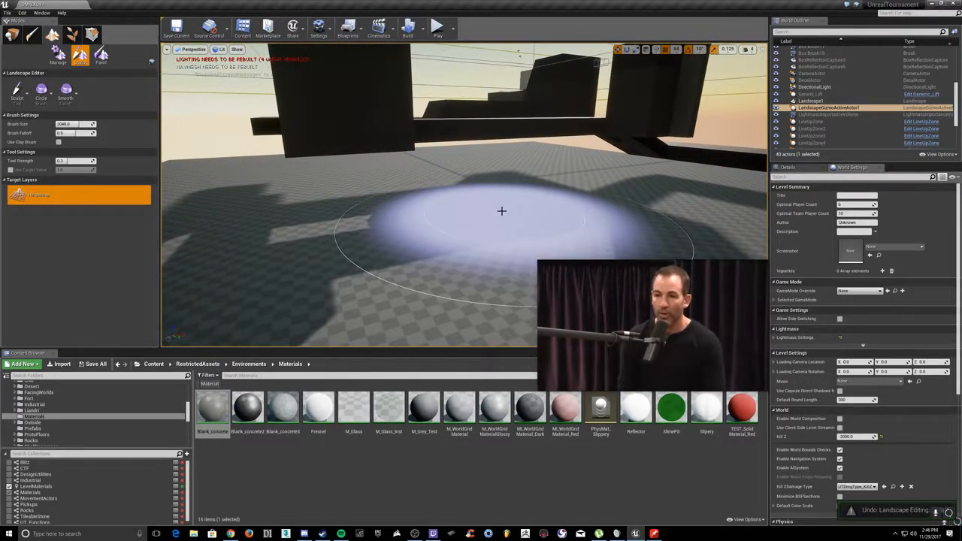
Step: Enlarge the landscape sculpt brush to a size of about 5000
key(bracketright)
key(bracketright)
right_drag(564, 178, 601, 181)
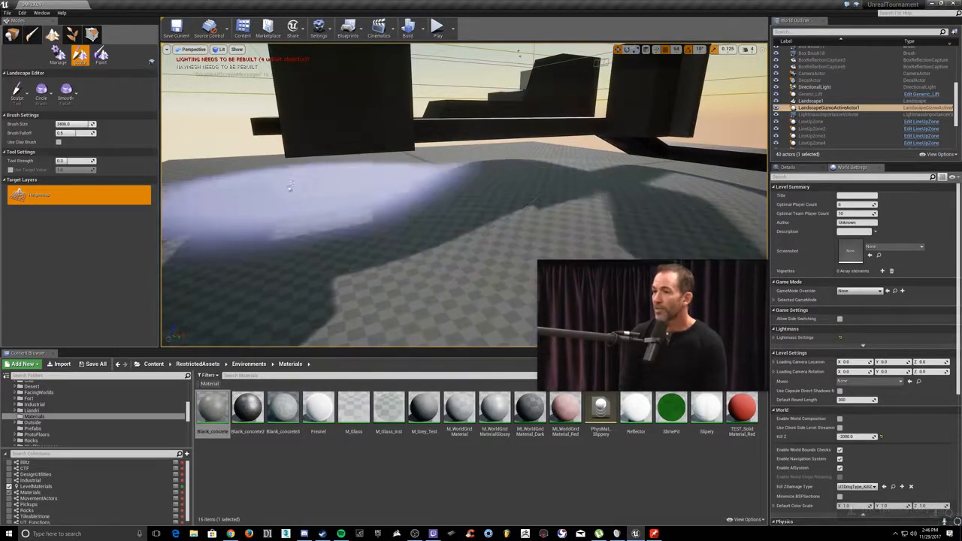
mouse_move(408, 173)
right_down()
mouse_move(300, 179)
mouse_move(270, 170)
right_up()
right_drag(361, 141, 368, 159)
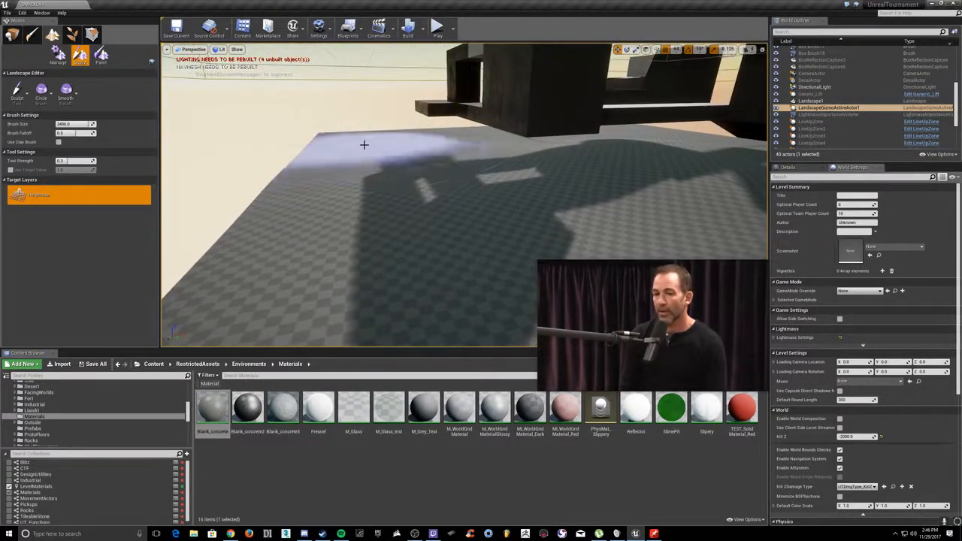
key(bracketright)
key(bracketright)
key(bracketright)
key(bracketright)
key(bracketright)
key(bracketright)
key(bracketright)
key(bracketright)
key(bracketright)
key(bracketright)
key(bracketright)
key(bracketright)
key(bracketright)
key(bracketright)
key(bracketright)
key(bracketright)
key(bracketright)
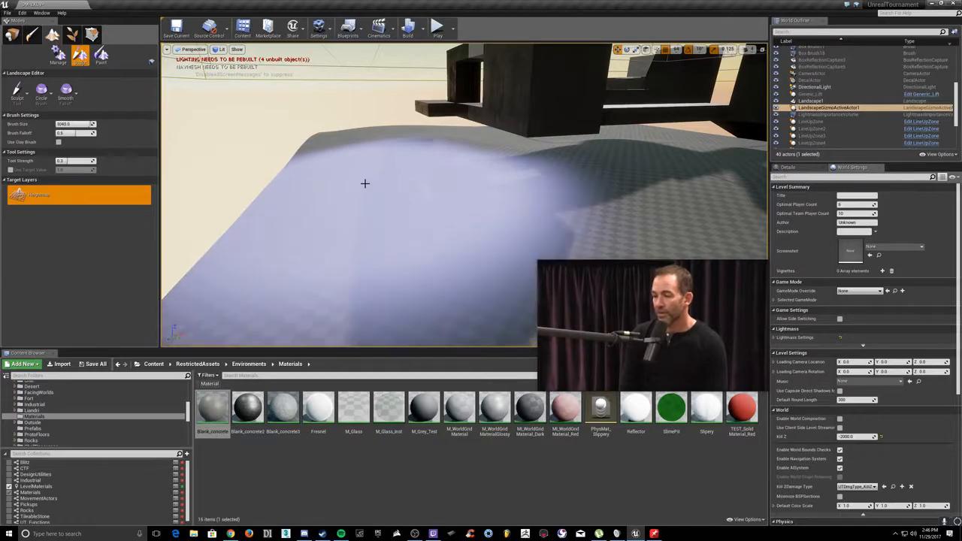
Step: Sculpt a stroke across the landscape beneath the structure with the enlarged brush
mouse_move(373, 165)
right_down()
mouse_move(519, 166)
mouse_move(451, 169)
mouse_move(451, 207)
mouse_move(429, 185)
mouse_move(459, 188)
right_up()
mouse_move(467, 258)
mouse_down()
mouse_move(661, 146)
mouse_move(560, 237)
mouse_move(382, 148)
mouse_move(445, 127)
mouse_up()
mouse_move(445, 128)
right_down()
mouse_move(481, 101)
mouse_move(440, 90)
mouse_move(489, 113)
mouse_move(511, 82)
mouse_move(526, 85)
right_up()
mouse_move(557, 218)
right_down()
mouse_move(594, 216)
mouse_move(557, 207)
mouse_move(526, 226)
mouse_move(605, 196)
mouse_move(552, 214)
mouse_move(612, 220)
mouse_move(567, 214)
mouse_move(598, 214)
mouse_move(579, 199)
mouse_move(594, 200)
mouse_move(571, 236)
mouse_move(571, 214)
mouse_move(556, 210)
mouse_move(572, 226)
mouse_move(486, 213)
right_up()
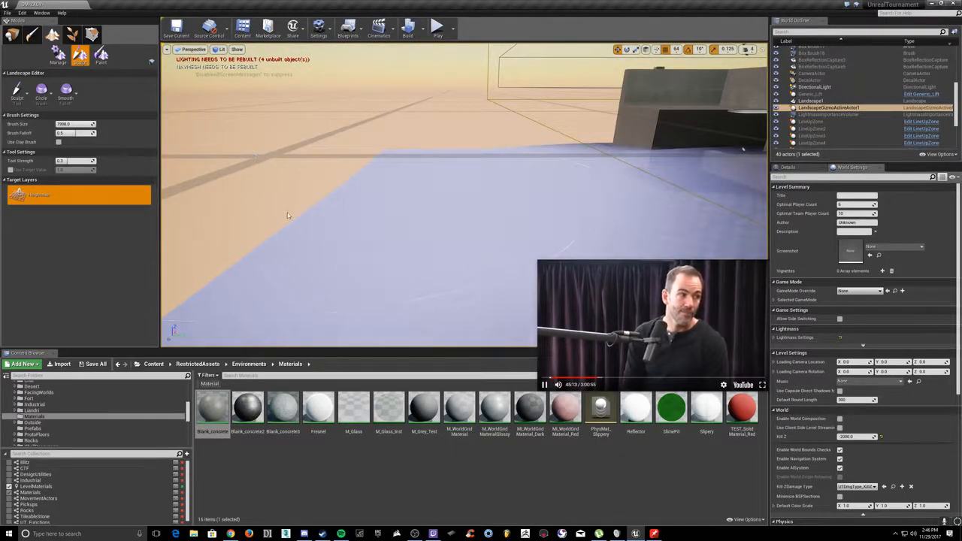
Step: Shrink the landscape sculpt brush to a size of about 1900
key(bracketleft)
key(bracketleft)
key(bracketleft)
key(bracketleft)
key(bracketleft)
key(bracketleft)
key(bracketleft)
key(bracketleft)
key(bracketleft)
key(bracketleft)
key(bracketleft)
key(bracketleft)
key(bracketleft)
key(bracketleft)
key(bracketleft)
key(bracketleft)
key(bracketleft)
key(bracketleft)
key(bracketleft)
key(bracketleft)
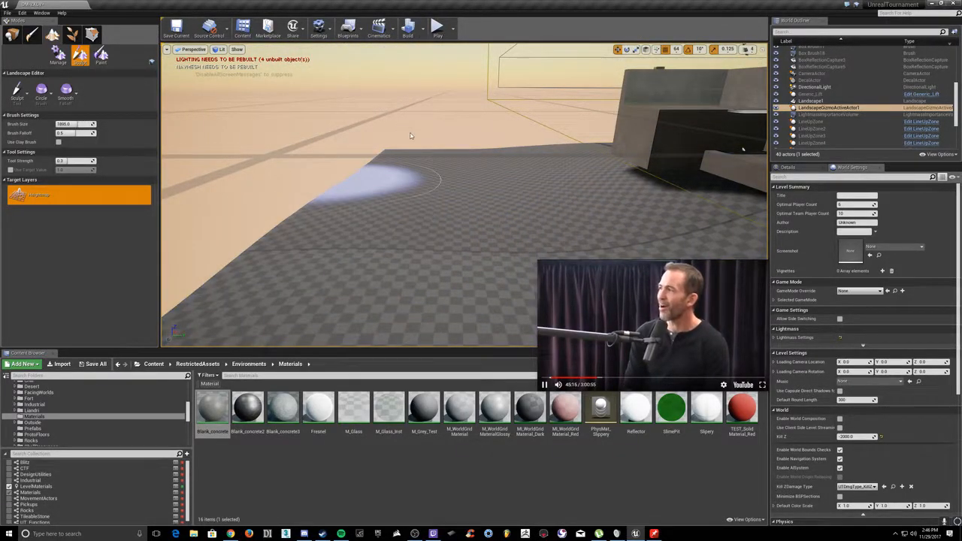
Step: Sculpt low hills into the flat landscape around the outer side of the concrete structure
mouse_move(406, 254)
right_down()
mouse_move(438, 232)
mouse_move(408, 223)
mouse_move(414, 179)
right_up()
right_click(406, 224)
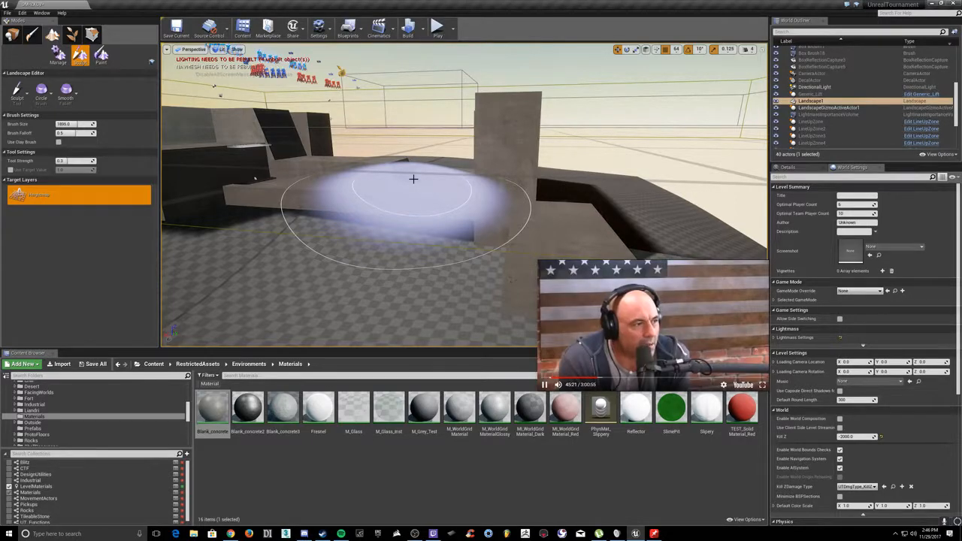
right_drag(359, 224, 394, 197)
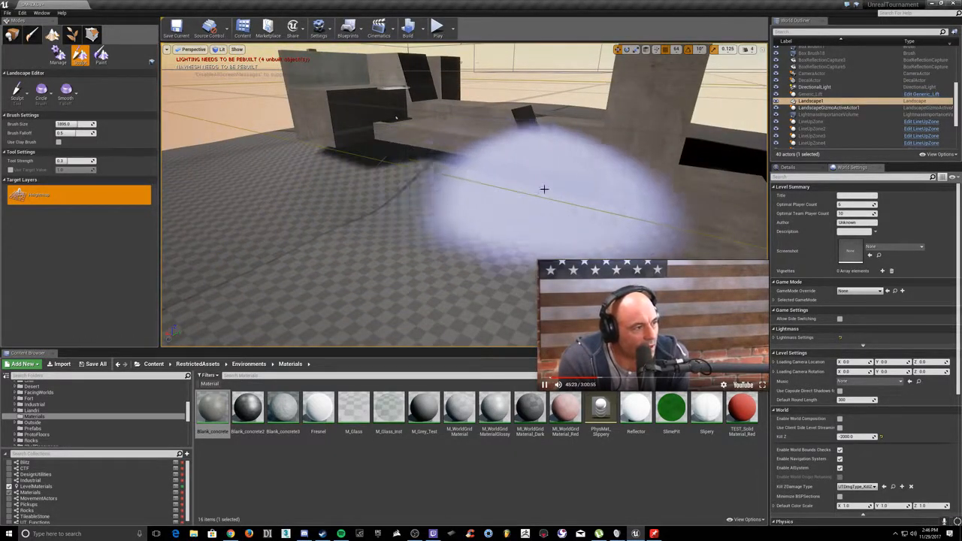
right_drag(438, 166, 398, 167)
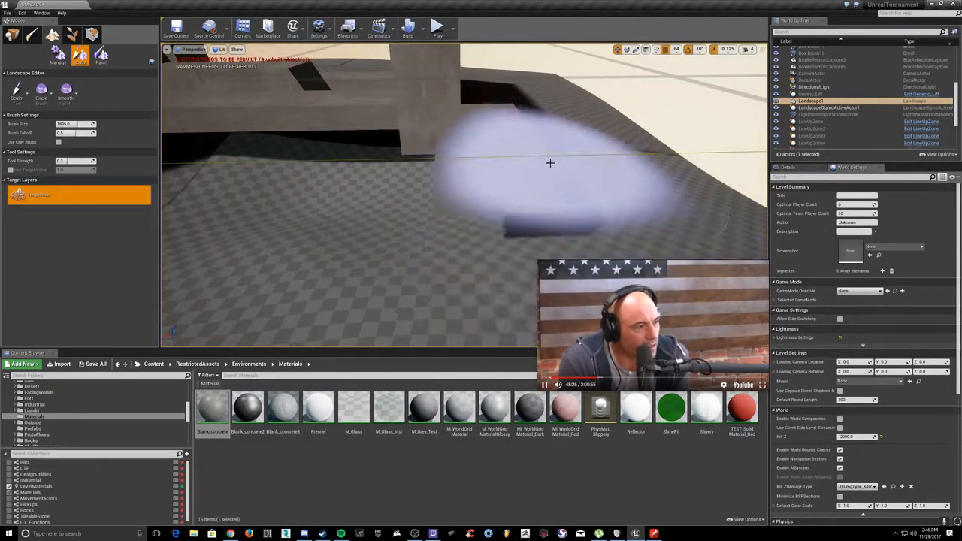
right_drag(391, 207, 339, 184)
mouse_move(545, 195)
right_down()
mouse_move(598, 221)
mouse_move(505, 144)
right_up()
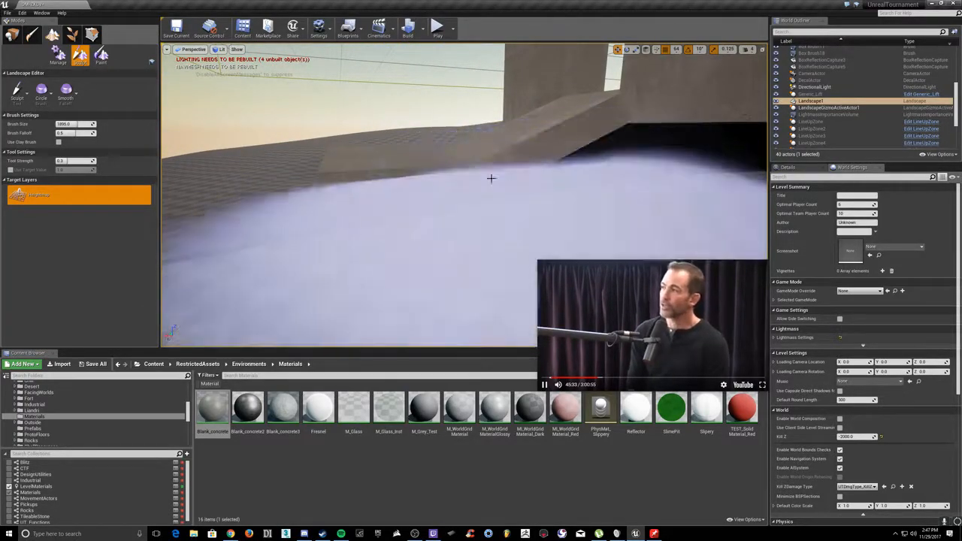
mouse_move(569, 185)
right_down()
mouse_move(399, 173)
mouse_move(376, 135)
mouse_move(391, 203)
mouse_move(385, 139)
right_up()
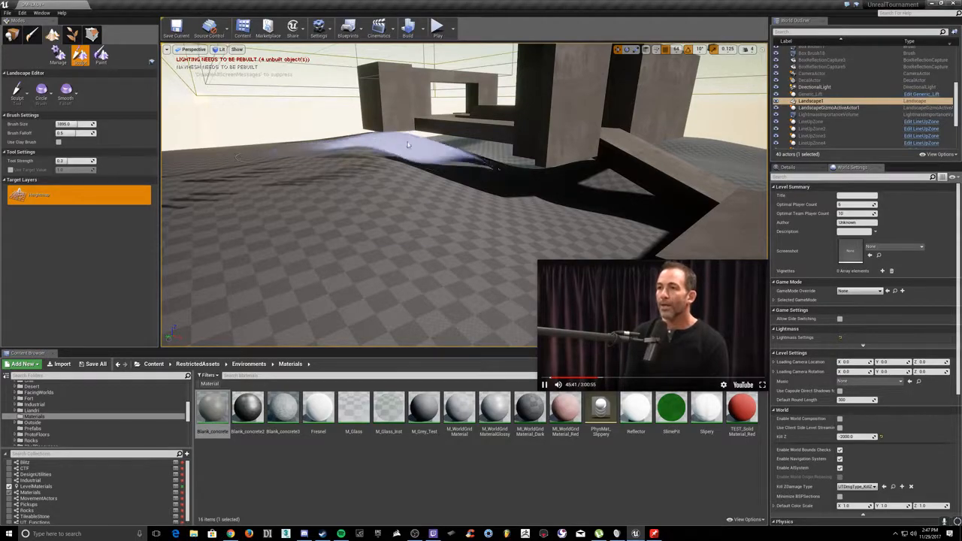
Step: Sculpt more raised mounds in the landscape beside the walls and beneath the walkways
mouse_move(409, 143)
mouse_down()
mouse_move(486, 183)
mouse_move(348, 178)
mouse_move(344, 155)
mouse_move(359, 156)
mouse_move(428, 196)
mouse_up()
mouse_move(473, 210)
right_down()
mouse_move(466, 162)
mouse_move(500, 160)
mouse_move(475, 184)
mouse_move(500, 197)
mouse_move(538, 167)
right_up()
mouse_move(539, 167)
mouse_down()
mouse_move(640, 167)
mouse_move(286, 195)
mouse_up()
right_drag(286, 195, 203, 177)
mouse_move(509, 241)
mouse_down()
mouse_move(651, 224)
mouse_move(477, 221)
mouse_move(546, 247)
mouse_up()
mouse_move(546, 247)
right_down()
mouse_move(699, 240)
mouse_move(692, 263)
mouse_move(617, 244)
mouse_move(399, 239)
mouse_move(376, 267)
mouse_move(346, 245)
mouse_move(278, 242)
mouse_move(403, 198)
right_up()
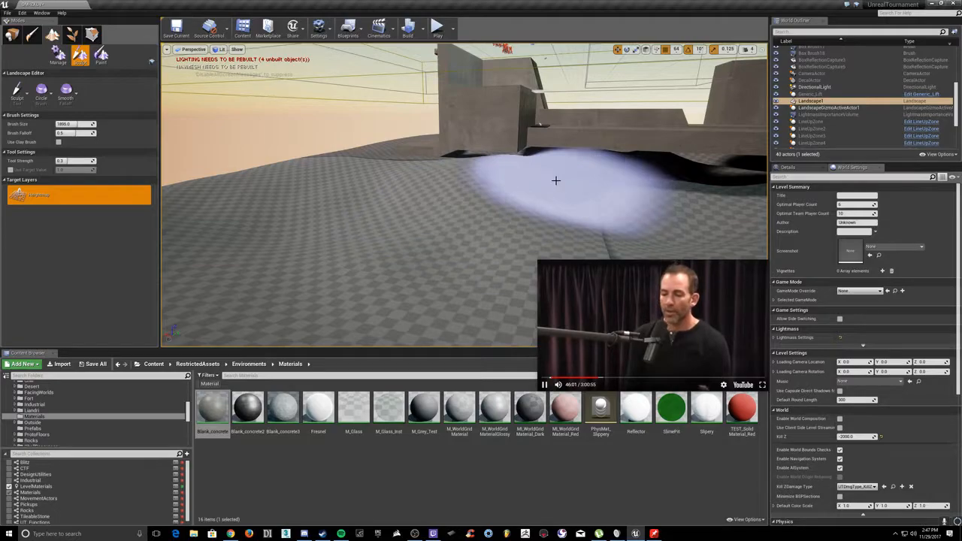
mouse_move(449, 169)
right_down()
mouse_move(489, 170)
mouse_move(480, 177)
mouse_move(503, 182)
mouse_move(490, 148)
mouse_move(506, 144)
mouse_move(556, 149)
mouse_move(588, 170)
mouse_move(556, 151)
mouse_move(573, 134)
mouse_move(594, 170)
mouse_move(576, 152)
mouse_move(564, 156)
right_up()
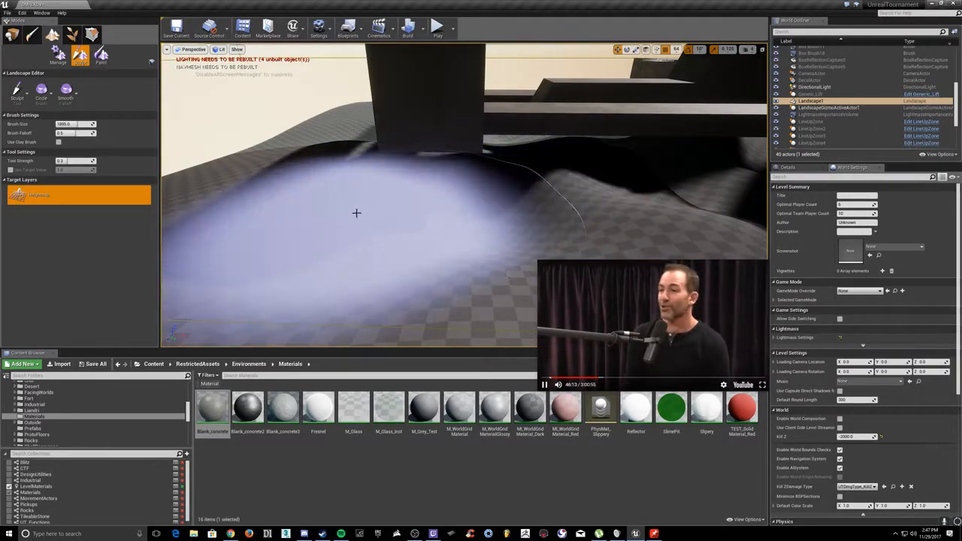
mouse_move(587, 197)
right_down()
mouse_move(565, 184)
mouse_move(474, 179)
right_up()
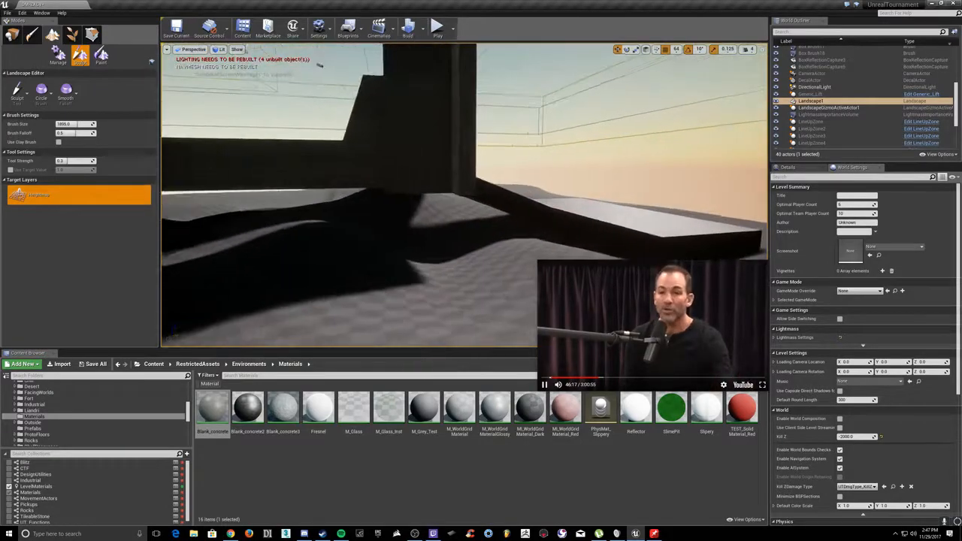
right_drag(465, 194, 519, 218)
mouse_move(465, 193)
right_down()
mouse_move(472, 197)
mouse_move(478, 167)
mouse_move(483, 192)
right_up()
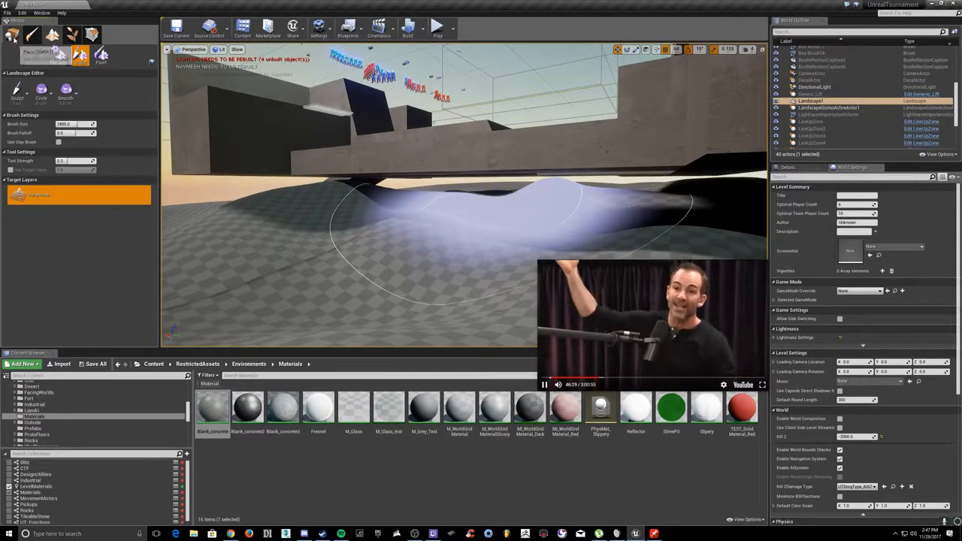
Step: Extend the underside of the wall brushes down into the landscape with geometry editing
click(13, 39)
click(259, 129)
ctrl+click(383, 153)
mouse_move(383, 153)
right_down()
mouse_move(371, 174)
mouse_move(355, 144)
right_up()
key(Escape)
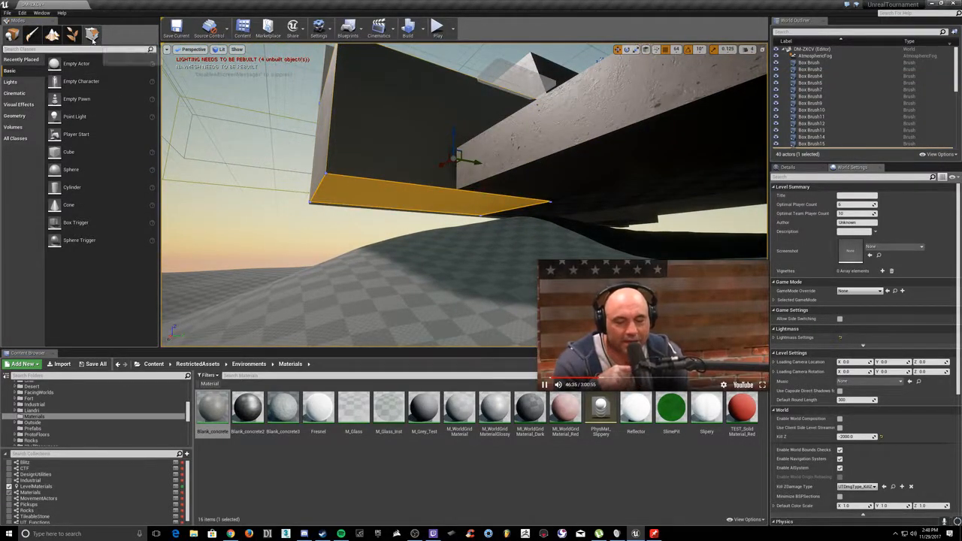
click(91, 35)
click(365, 174)
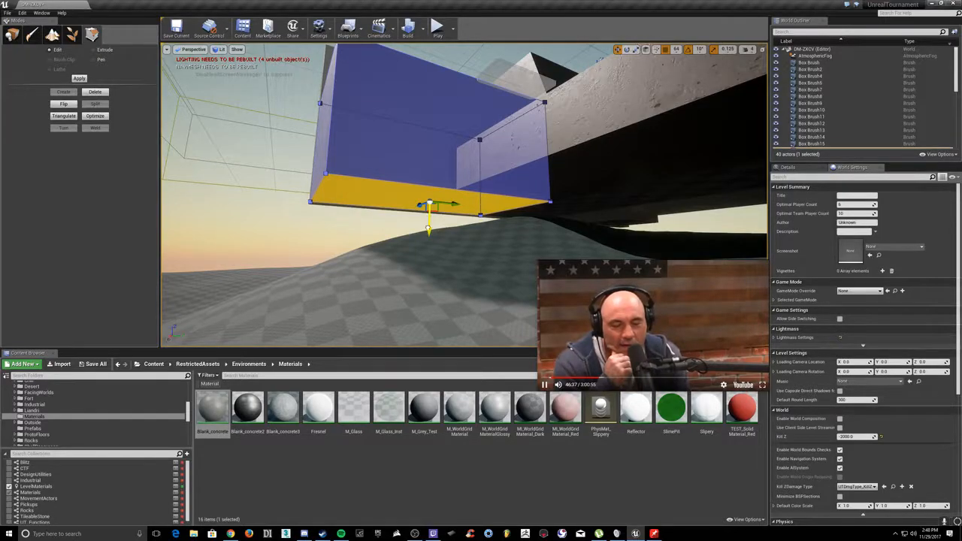
mouse_move(365, 173)
right_down()
mouse_move(354, 174)
mouse_move(376, 176)
mouse_move(380, 191)
mouse_move(362, 188)
right_up()
click(385, 166)
right_drag(433, 191, 478, 196)
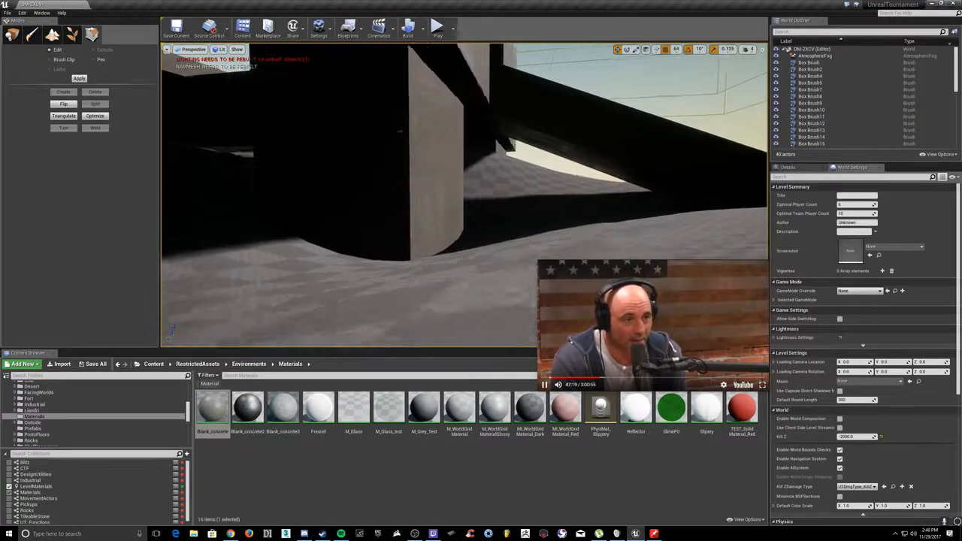
mouse_move(464, 195)
right_down()
mouse_move(421, 200)
mouse_move(376, 256)
mouse_move(361, 240)
mouse_move(406, 181)
mouse_move(308, 207)
mouse_move(264, 203)
mouse_move(278, 200)
mouse_move(260, 180)
mouse_move(271, 203)
mouse_move(286, 199)
mouse_move(263, 215)
mouse_move(316, 196)
mouse_move(451, 191)
right_up()
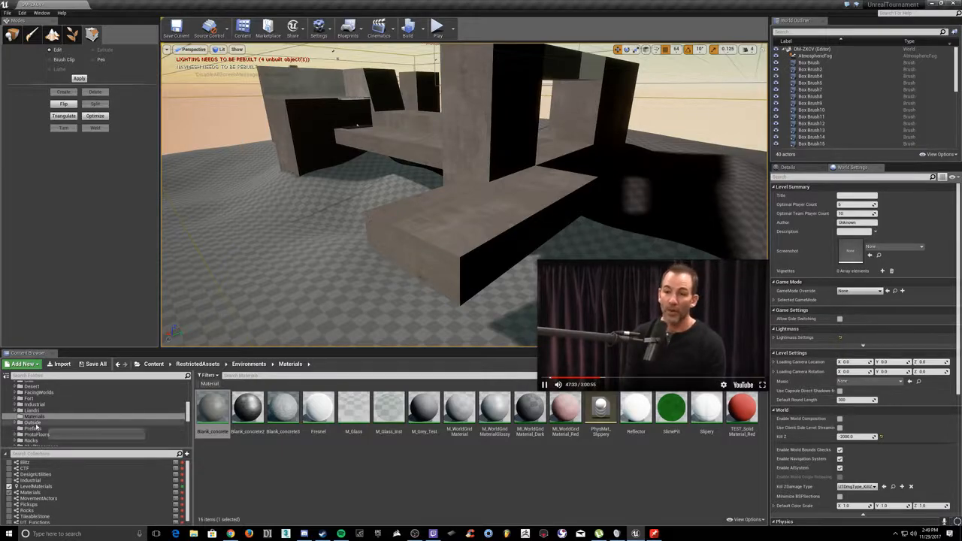
Step: Open the Materials folder inside the Outside environment assets
click(38, 423)
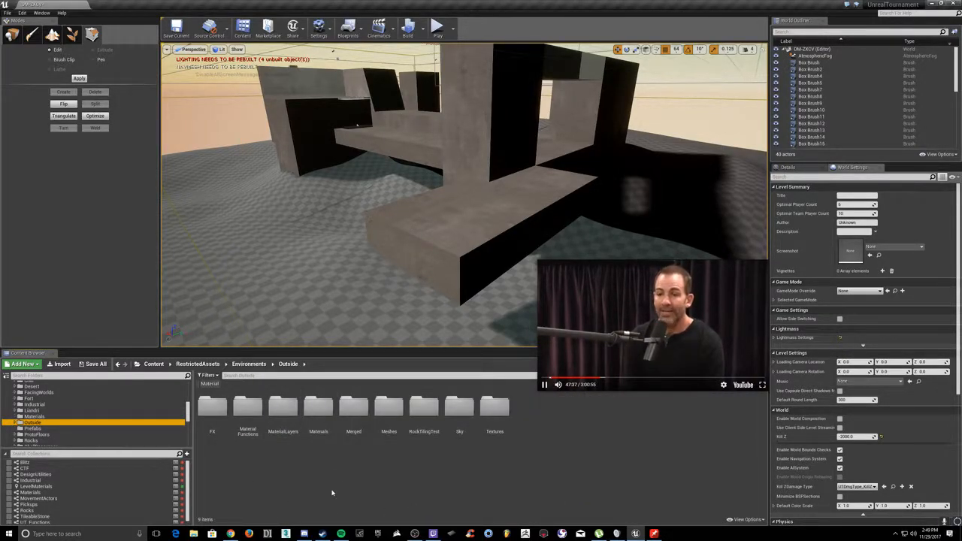
double_click(318, 408)
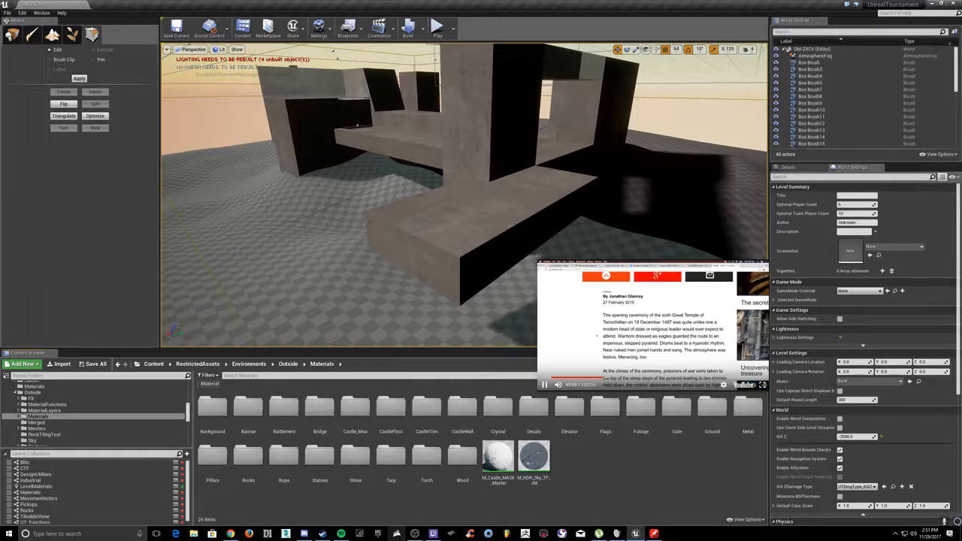
Step: Pause the floating YouTube video and close its pop-out player
mouse_move(433, 534)
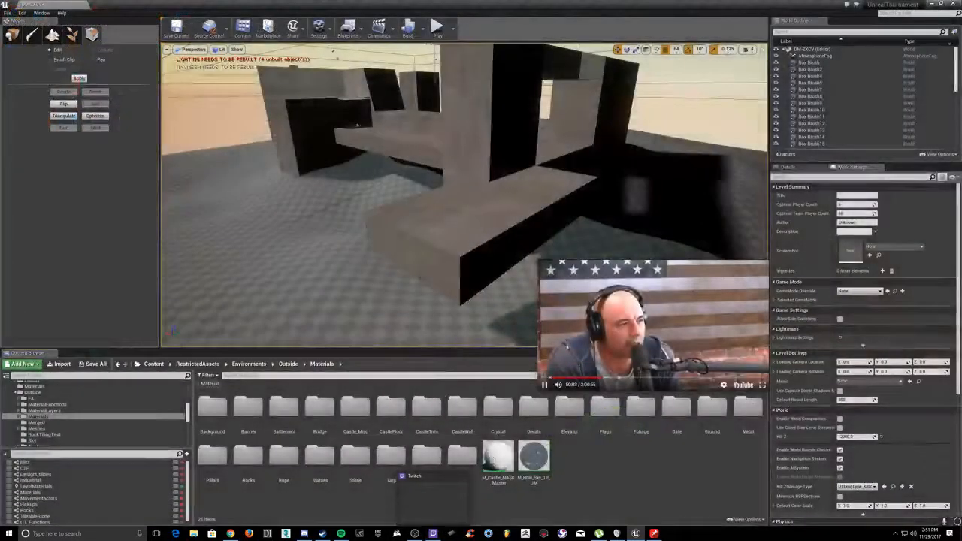
click(608, 329)
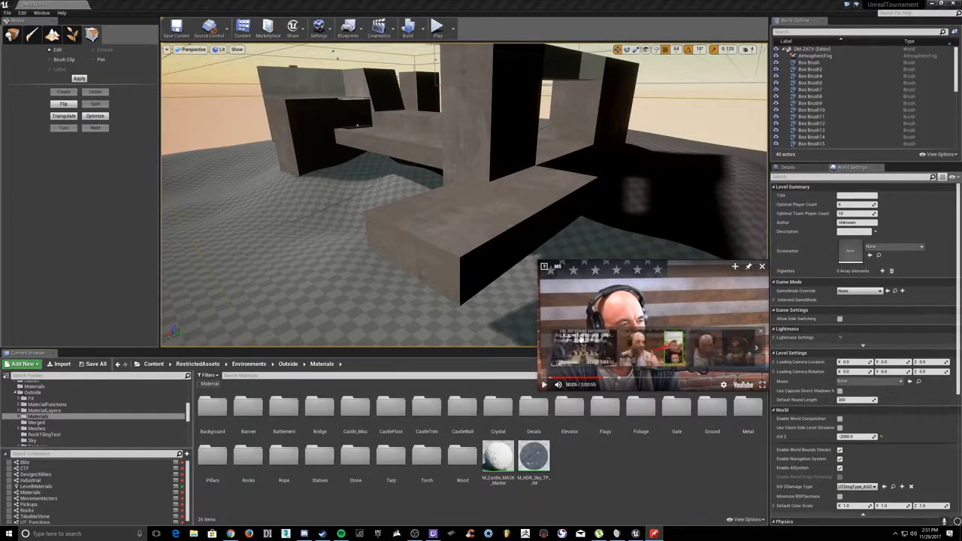
click(610, 6)
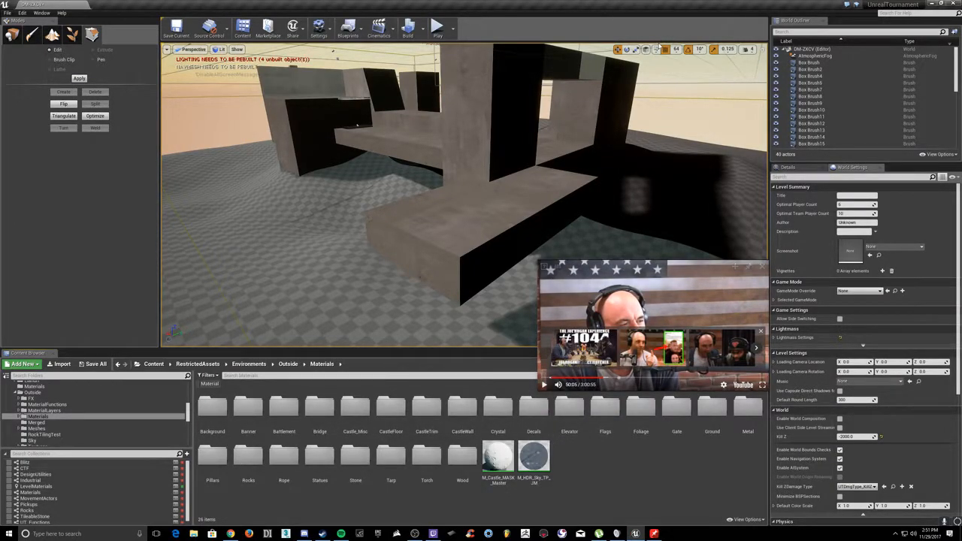
click(662, 48)
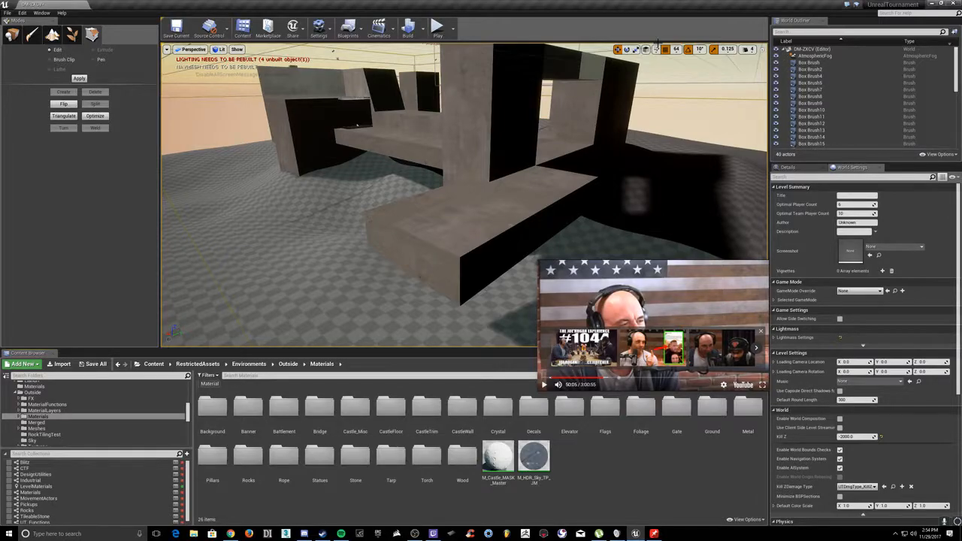
key(alt+space)
key(XF86AudioLowerVolume)
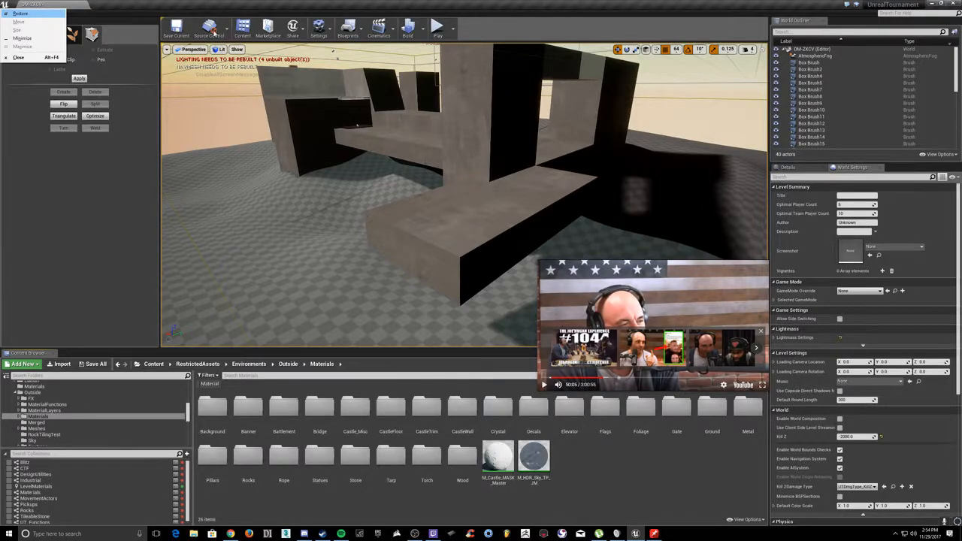
click(570, 17)
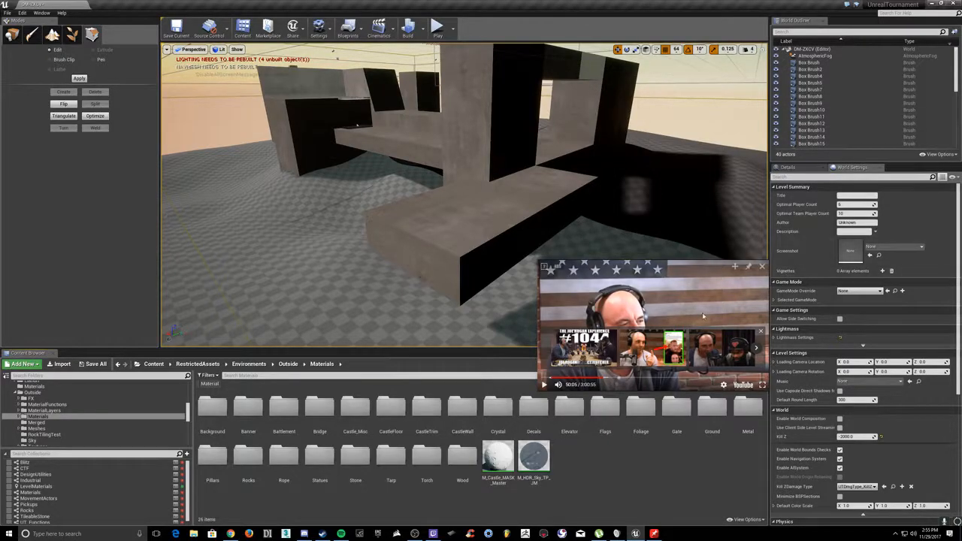
click(762, 269)
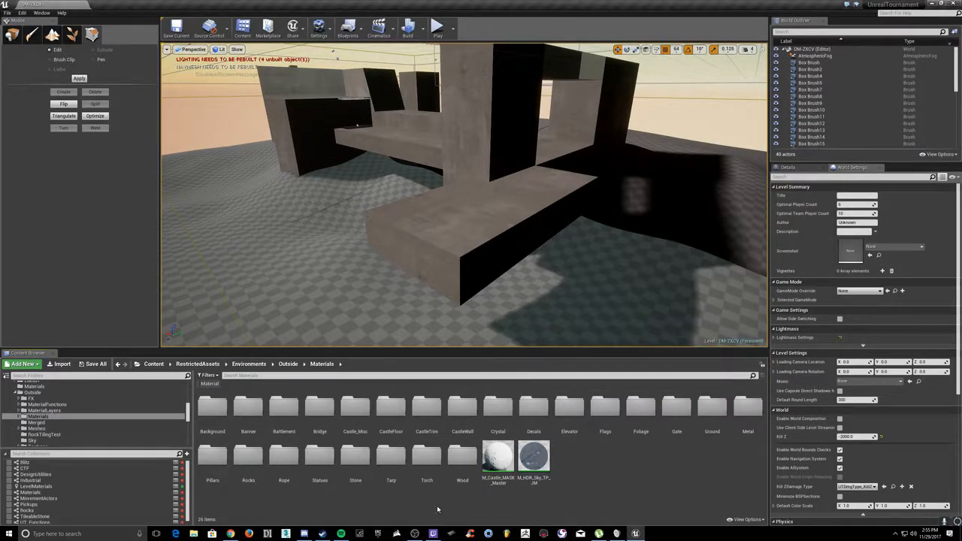
Step: Switch to OBS and remove the Display Capture source from the UE4 scene
click(414, 534)
click(303, 200)
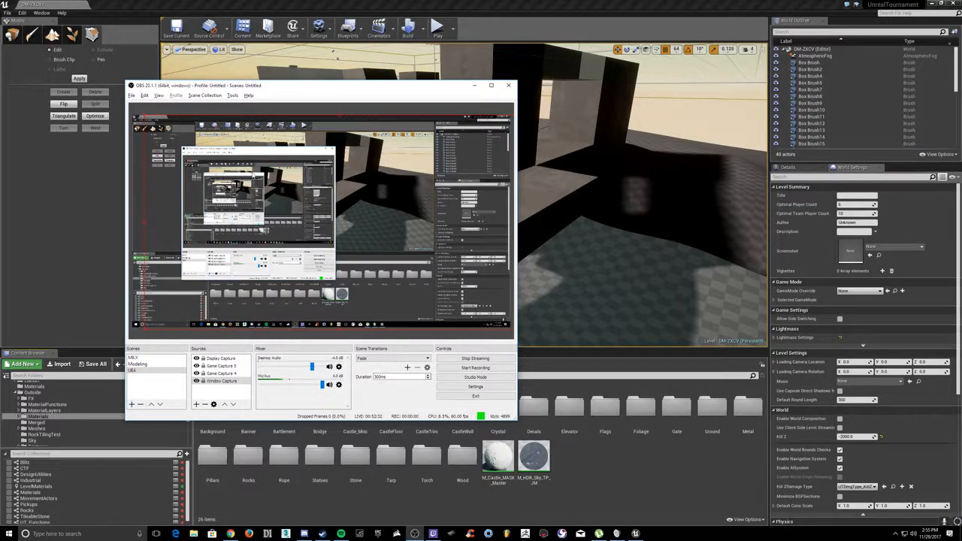
click(220, 358)
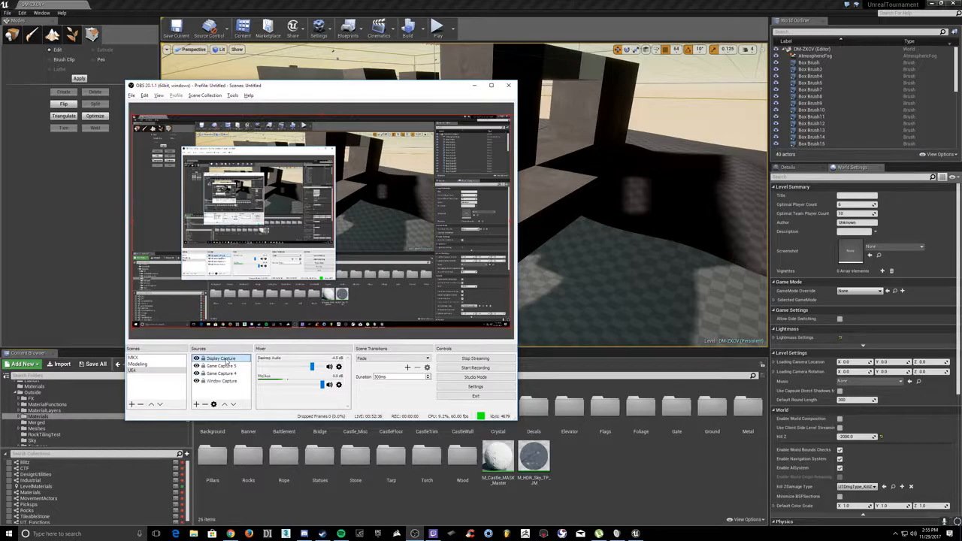
click(205, 406)
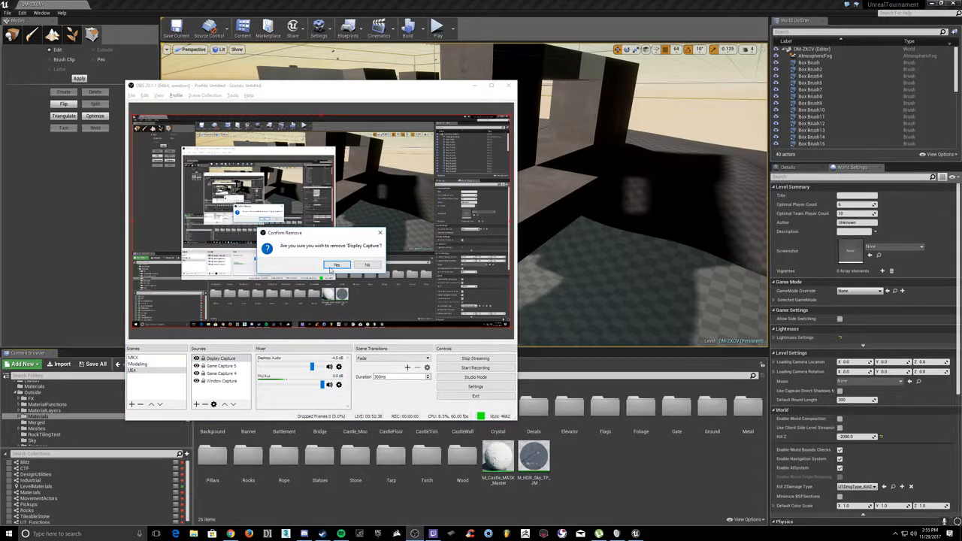
click(335, 268)
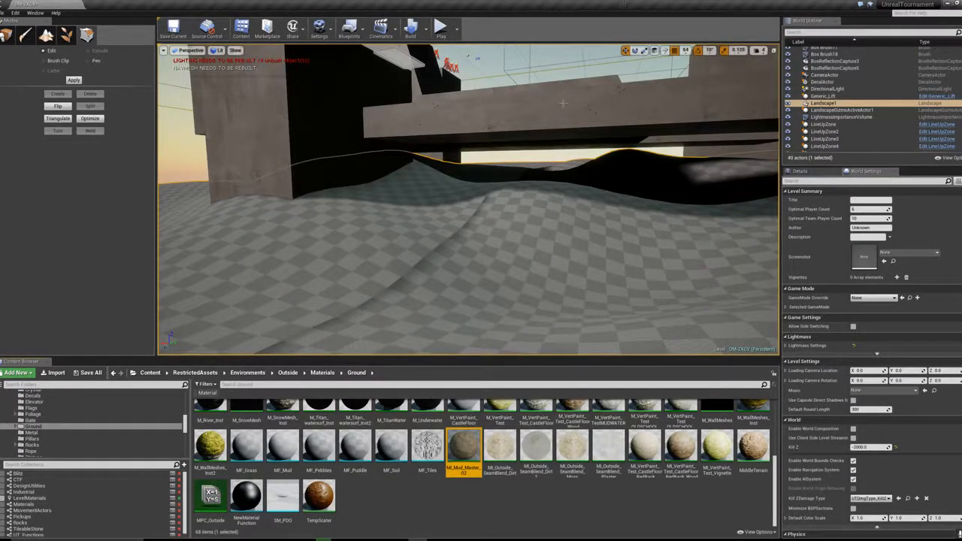
Step: Return to landscape sculpting and soften the ridges around the structure with the Smooth tool
right_drag(424, 240, 451, 239)
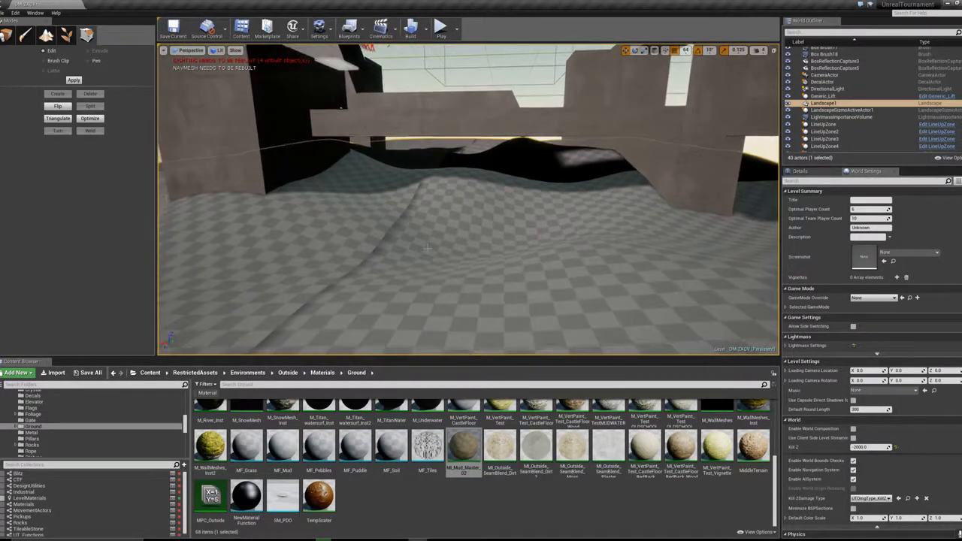
key(shift+3)
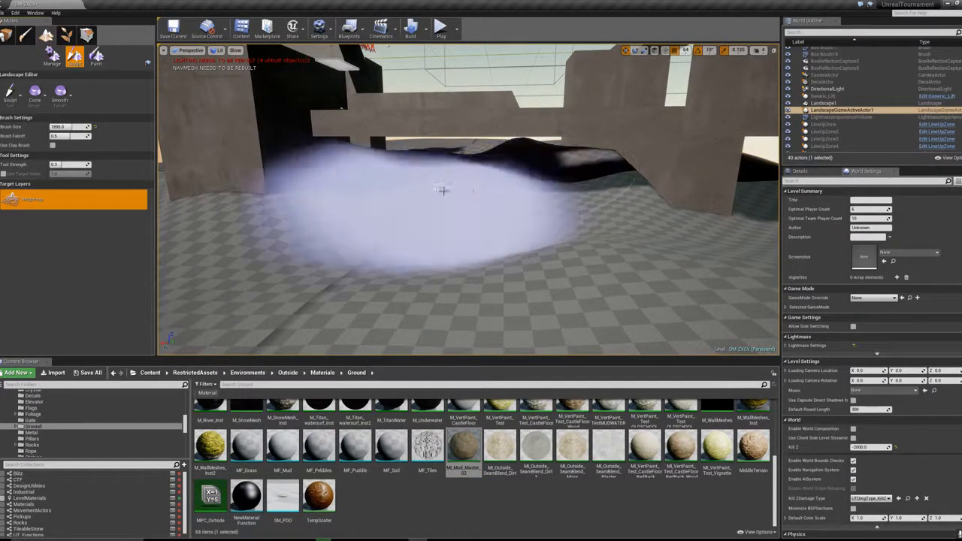
mouse_move(535, 194)
right_down()
mouse_move(661, 151)
mouse_move(535, 194)
mouse_move(601, 188)
right_up()
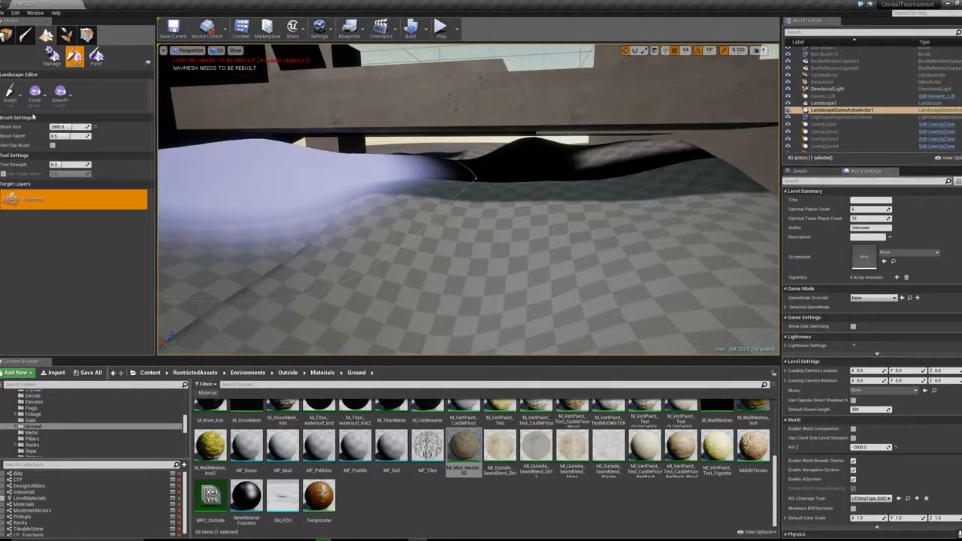
click(29, 154)
mouse_move(547, 155)
right_down()
mouse_move(646, 155)
mouse_move(639, 128)
mouse_move(631, 154)
mouse_move(527, 155)
mouse_move(404, 185)
right_up()
mouse_move(651, 206)
right_down()
mouse_move(721, 188)
mouse_move(669, 177)
mouse_move(662, 192)
mouse_move(548, 200)
mouse_move(538, 215)
right_up()
mouse_move(542, 297)
right_down()
mouse_move(604, 233)
mouse_move(533, 213)
mouse_move(523, 224)
mouse_move(598, 212)
mouse_move(511, 187)
mouse_move(563, 188)
mouse_move(511, 190)
mouse_move(537, 225)
mouse_move(605, 197)
mouse_move(571, 194)
mouse_move(526, 213)
mouse_move(451, 208)
mouse_move(460, 206)
right_up()
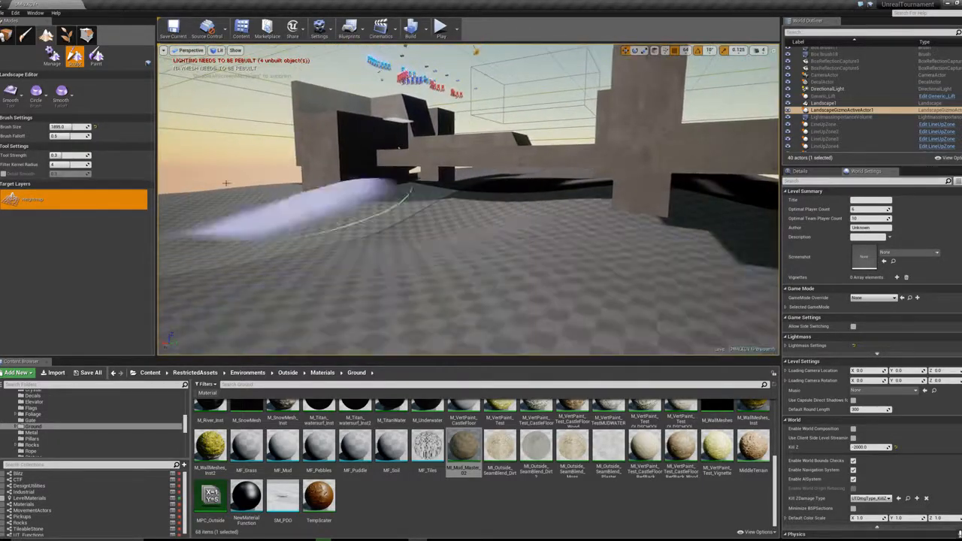
Step: Level the landscape in front of the structure and against the wall base with the Flatten tool in Both mode
click(32, 175)
drag(264, 239, 272, 252)
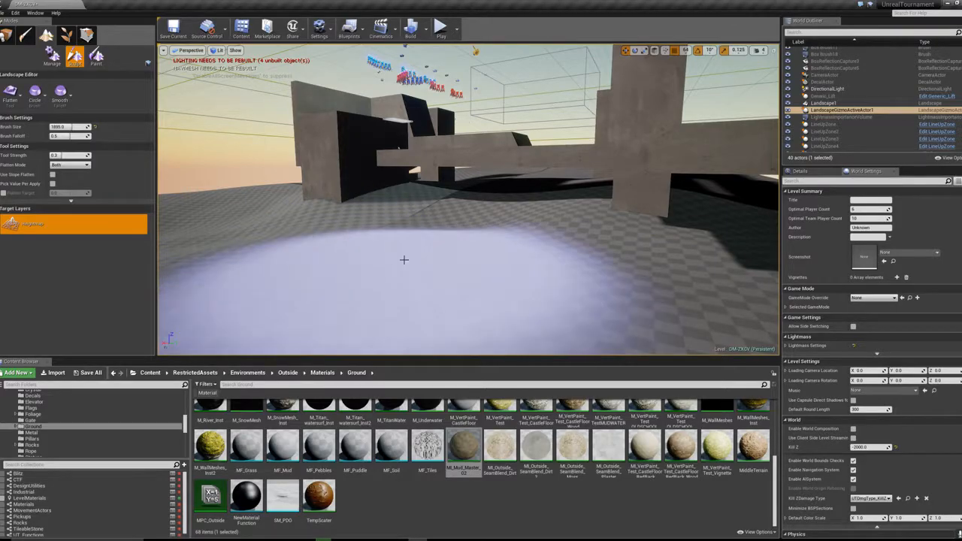
mouse_move(438, 279)
right_down()
mouse_move(511, 281)
mouse_move(406, 282)
mouse_move(330, 263)
mouse_move(263, 265)
mouse_move(282, 265)
mouse_move(259, 274)
mouse_move(247, 263)
mouse_move(481, 247)
right_up()
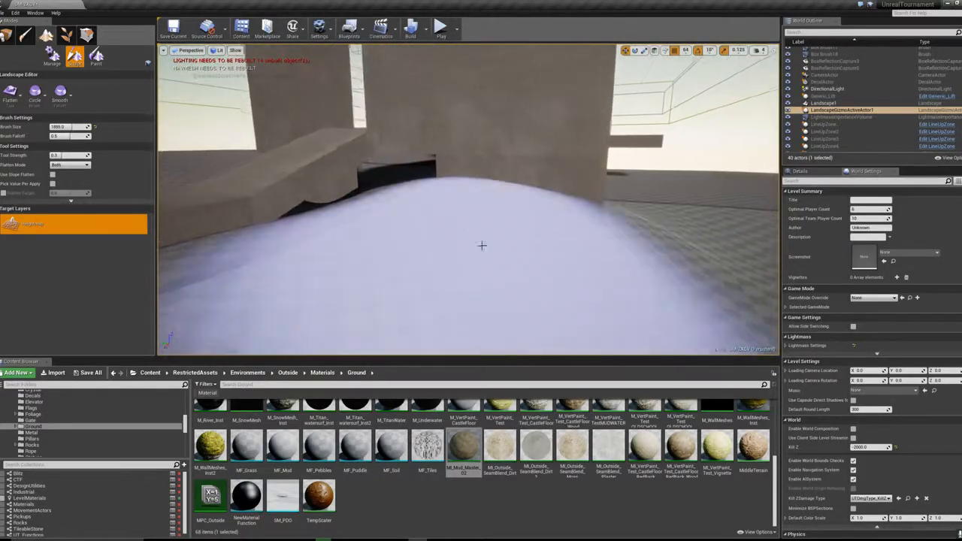
click(491, 182)
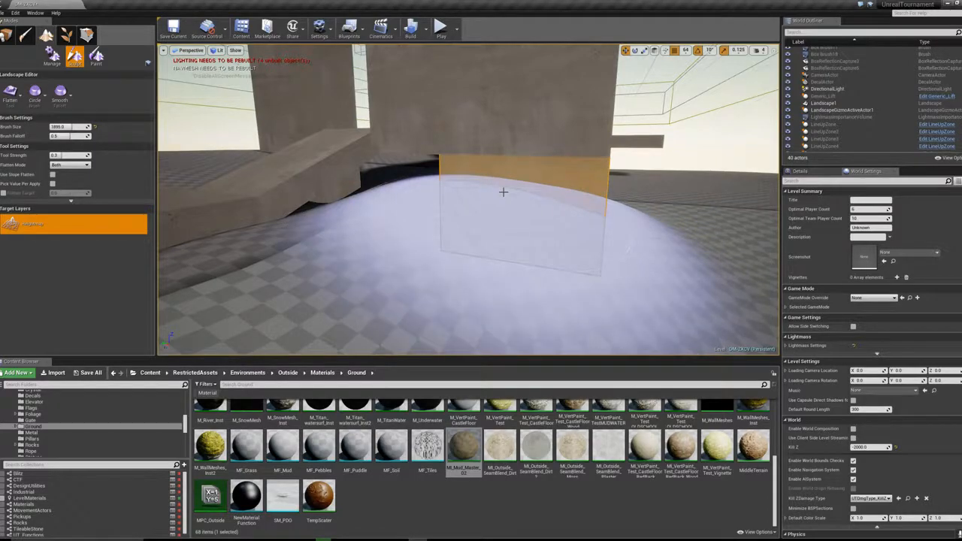
Step: Erode the landscape around and beneath the structure with the Erosion tool, using the Lower noise mode
mouse_move(568, 203)
right_down()
mouse_move(586, 212)
mouse_move(564, 214)
mouse_move(662, 203)
mouse_move(567, 204)
mouse_move(519, 233)
mouse_move(322, 208)
right_up()
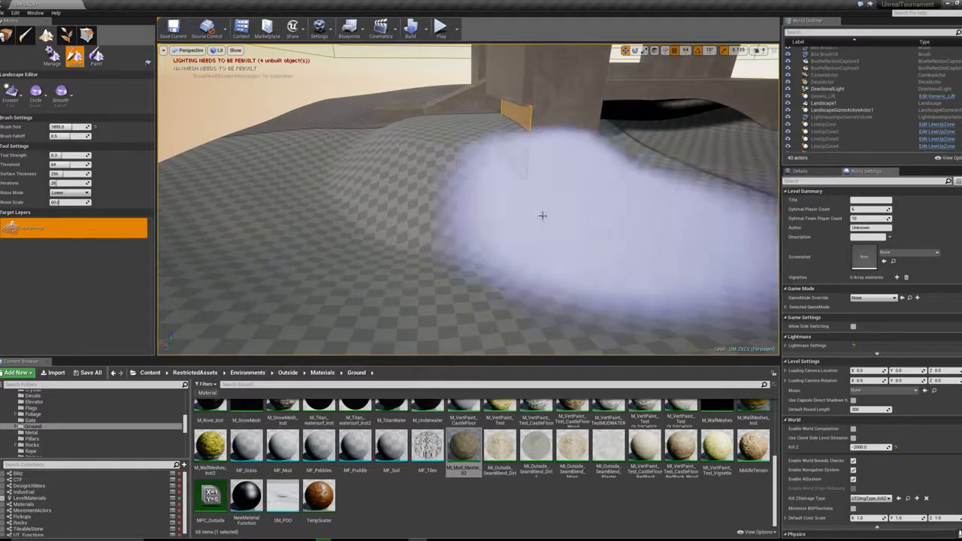
right_drag(591, 231, 466, 225)
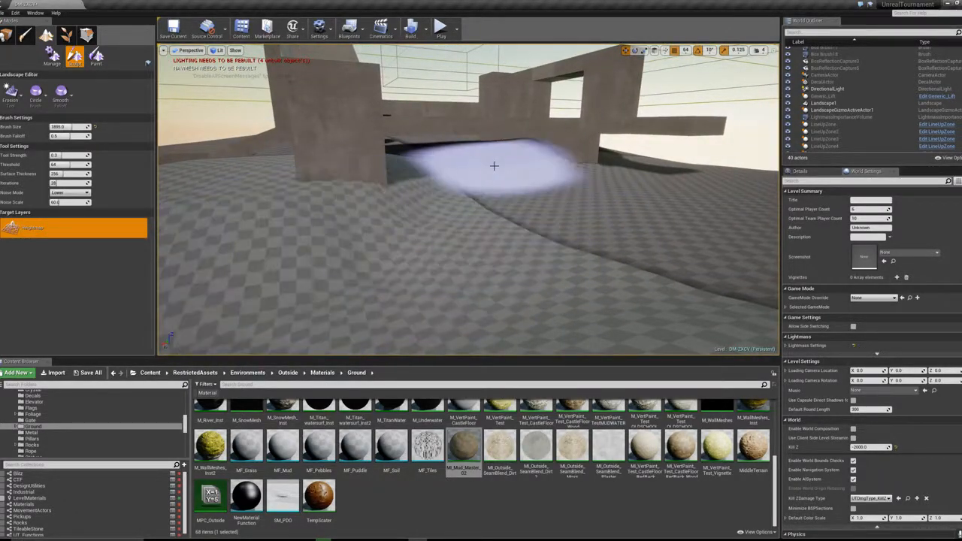
mouse_move(529, 224)
right_down()
mouse_move(579, 224)
mouse_move(541, 225)
mouse_move(458, 266)
right_up()
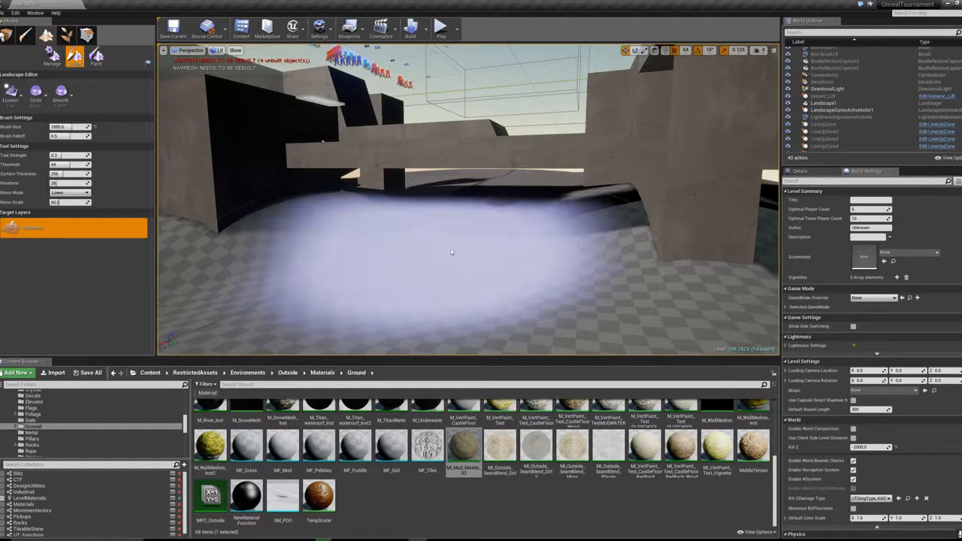
mouse_move(442, 256)
right_down()
mouse_move(399, 250)
mouse_move(408, 271)
right_up()
mouse_move(661, 308)
right_down()
mouse_move(752, 310)
mouse_move(477, 185)
mouse_move(496, 175)
mouse_move(428, 177)
mouse_move(466, 185)
mouse_move(453, 220)
right_up()
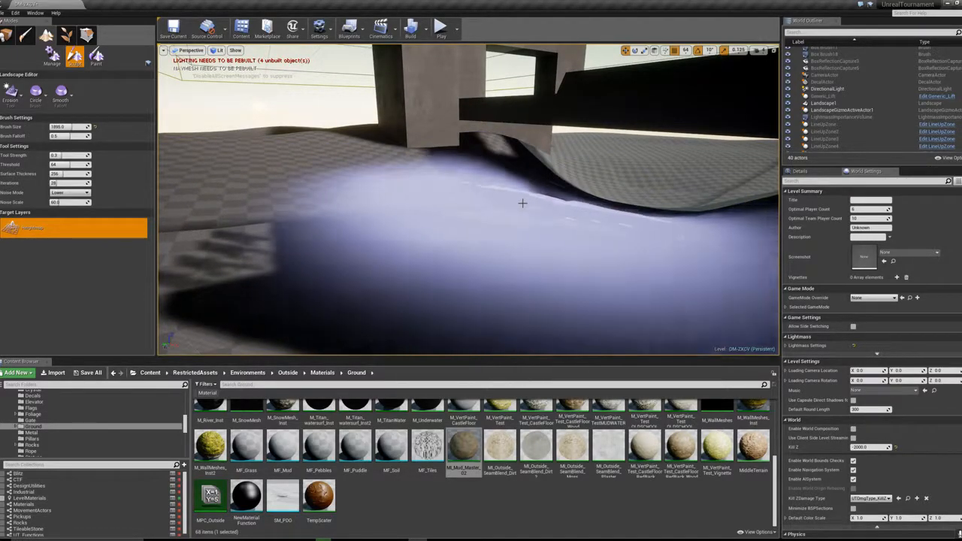
right_drag(661, 191, 512, 237)
right_drag(599, 260, 642, 258)
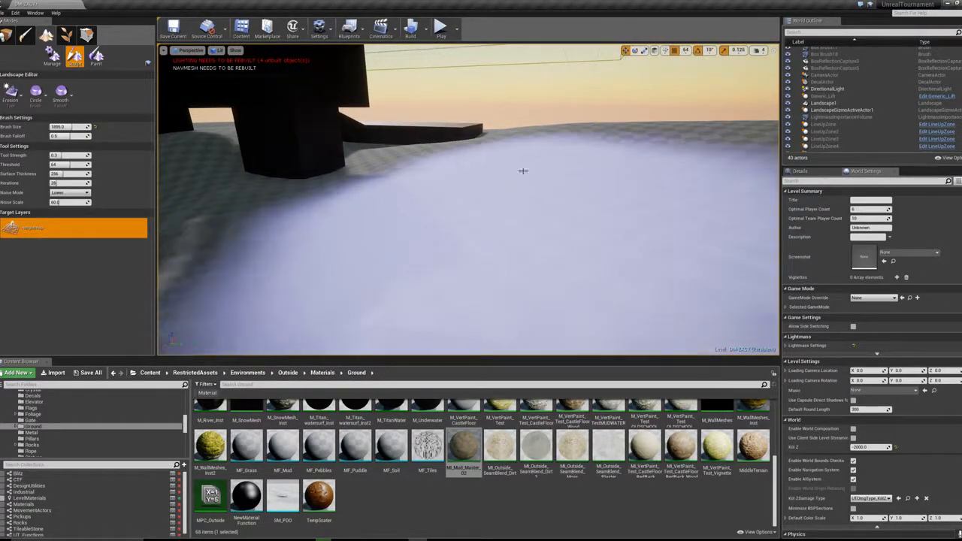
mouse_move(315, 238)
right_down()
mouse_move(342, 233)
mouse_move(293, 246)
mouse_move(320, 242)
mouse_move(309, 237)
mouse_move(307, 99)
mouse_move(290, 103)
right_up()
mouse_move(441, 223)
right_down()
mouse_move(376, 224)
mouse_move(441, 246)
right_up()
Step: Raise mounds of ground against the structure with the Sculpt tool
click(11, 96)
click(12, 139)
mouse_move(429, 218)
mouse_down()
mouse_move(436, 215)
mouse_move(343, 197)
mouse_move(536, 174)
mouse_move(518, 182)
mouse_move(550, 273)
mouse_up()
mouse_move(550, 273)
right_down()
mouse_move(503, 260)
mouse_move(594, 279)
mouse_move(496, 259)
mouse_move(425, 267)
mouse_move(576, 273)
right_up()
mouse_move(654, 238)
right_down()
mouse_move(699, 247)
mouse_move(711, 188)
mouse_move(731, 186)
mouse_move(718, 259)
mouse_move(733, 264)
right_up()
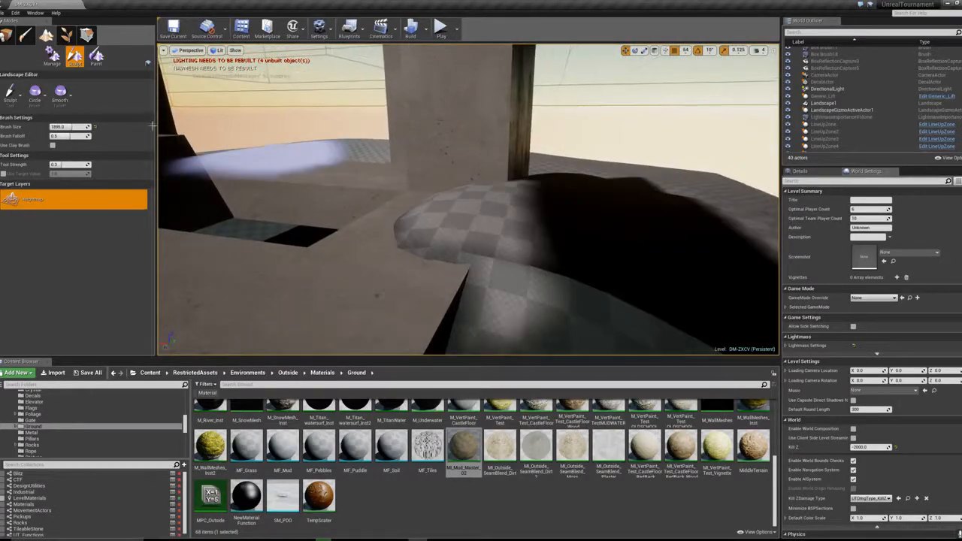
Step: Wear down the raised mound beside the pillar with the Hydro Erosion tool
click(19, 183)
click(14, 100)
click(21, 231)
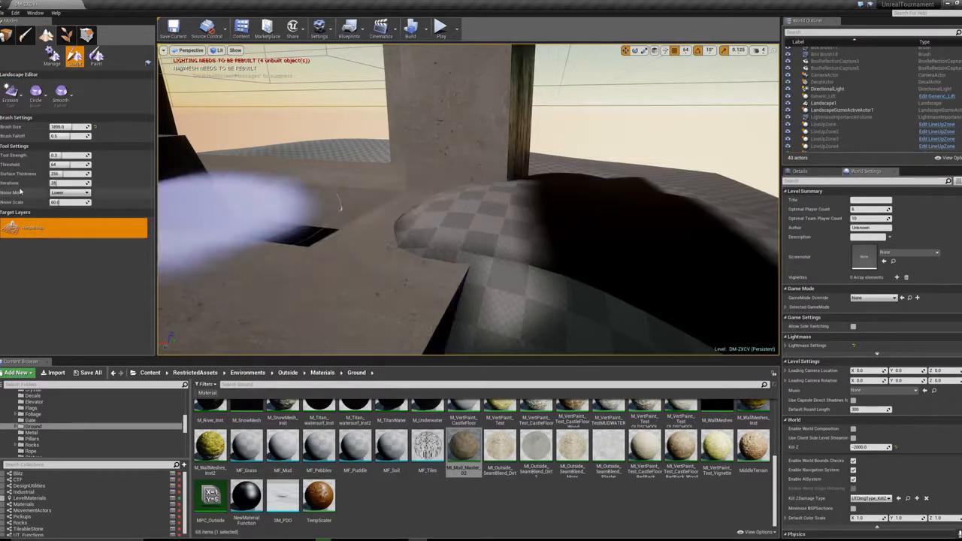
click(31, 224)
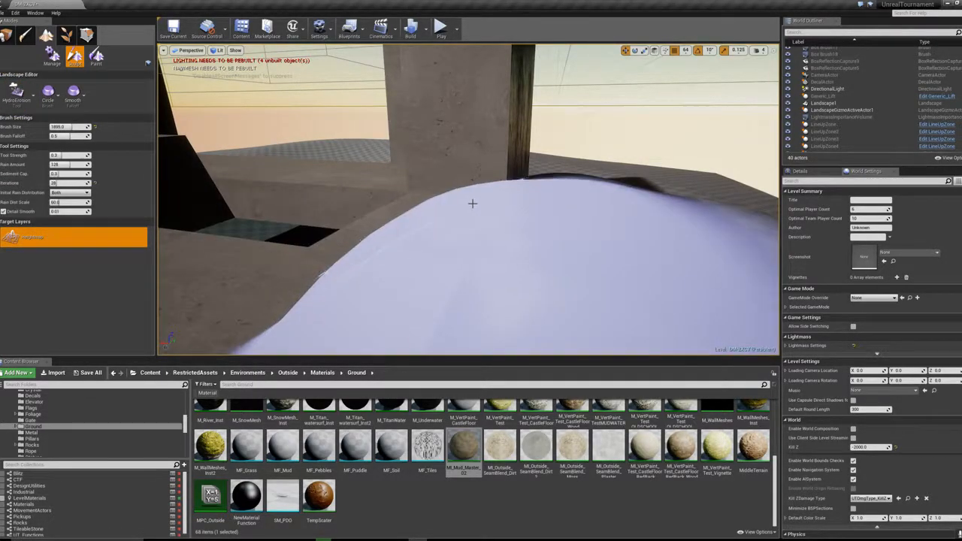
mouse_move(606, 179)
right_down()
mouse_move(661, 195)
mouse_move(606, 181)
right_up()
mouse_move(536, 231)
right_down()
mouse_move(519, 252)
mouse_move(564, 259)
mouse_move(536, 232)
right_up()
mouse_move(536, 232)
mouse_down()
mouse_move(528, 149)
mouse_move(498, 231)
mouse_move(518, 138)
mouse_move(465, 252)
mouse_up()
mouse_move(465, 252)
right_down()
mouse_move(443, 244)
mouse_move(465, 252)
right_up()
mouse_move(531, 226)
right_down()
mouse_move(519, 218)
mouse_move(531, 226)
right_up()
drag(530, 225, 504, 241)
right_drag(504, 241, 498, 193)
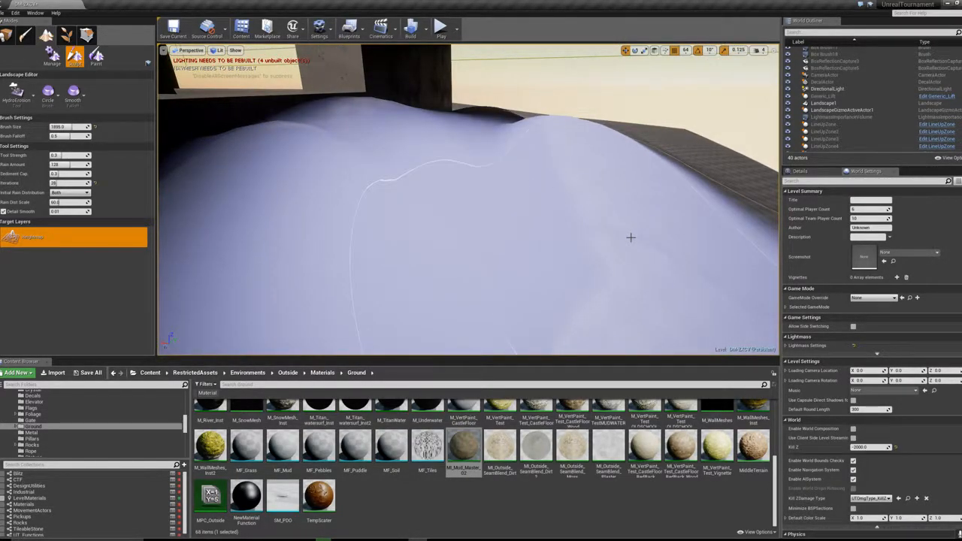
right_drag(629, 236, 226, 150)
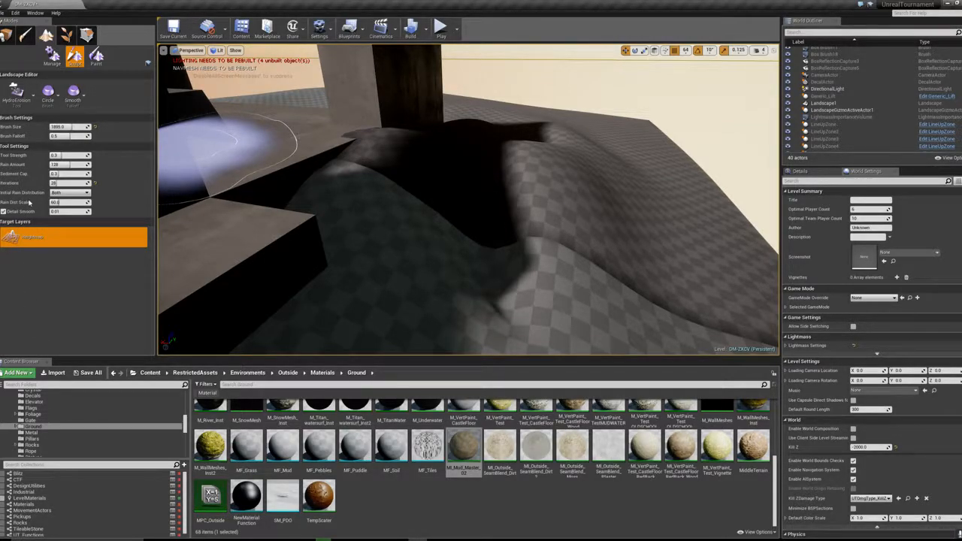
Step: Soften the eroded mound beside the pillar with the landscape Smooth tool
click(17, 92)
click(20, 133)
mouse_move(468, 277)
mouse_down()
mouse_move(574, 226)
mouse_move(569, 113)
mouse_move(534, 154)
mouse_up()
mouse_move(534, 154)
right_down()
mouse_move(511, 166)
mouse_move(542, 161)
mouse_move(519, 162)
mouse_move(534, 158)
right_up()
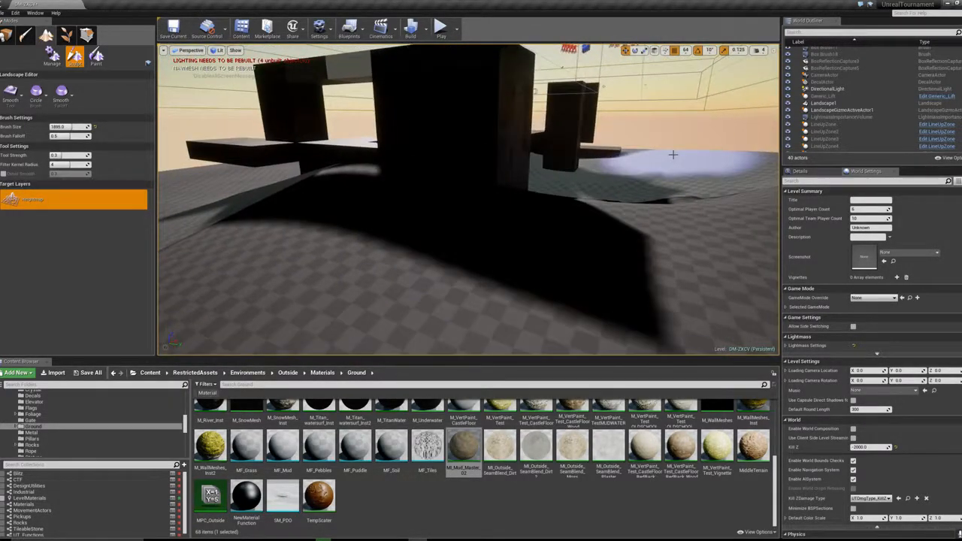
right_drag(466, 196, 511, 185)
Step: Extend the LightmassImportanceVolume downward by moving its bottom face in geometry editing, and return to placement mode
click(6, 36)
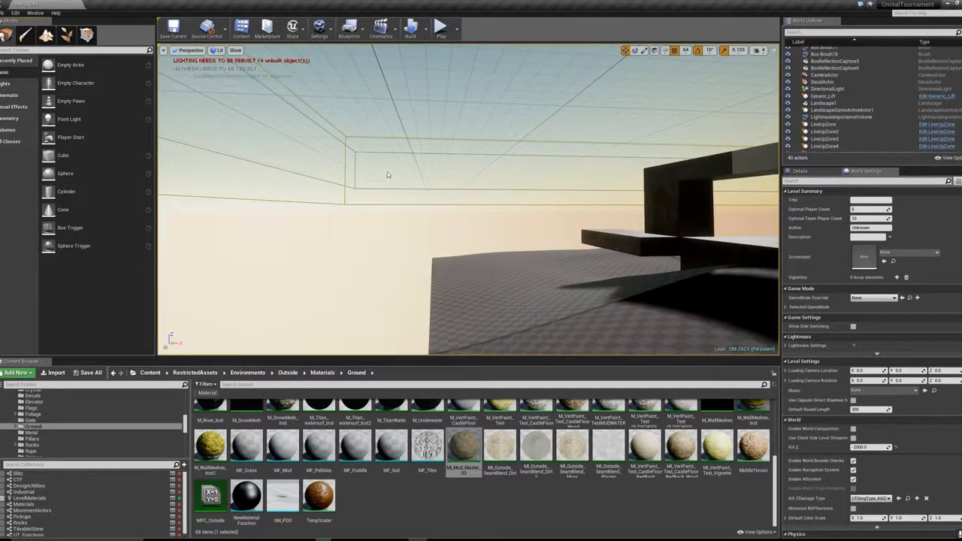
click(366, 149)
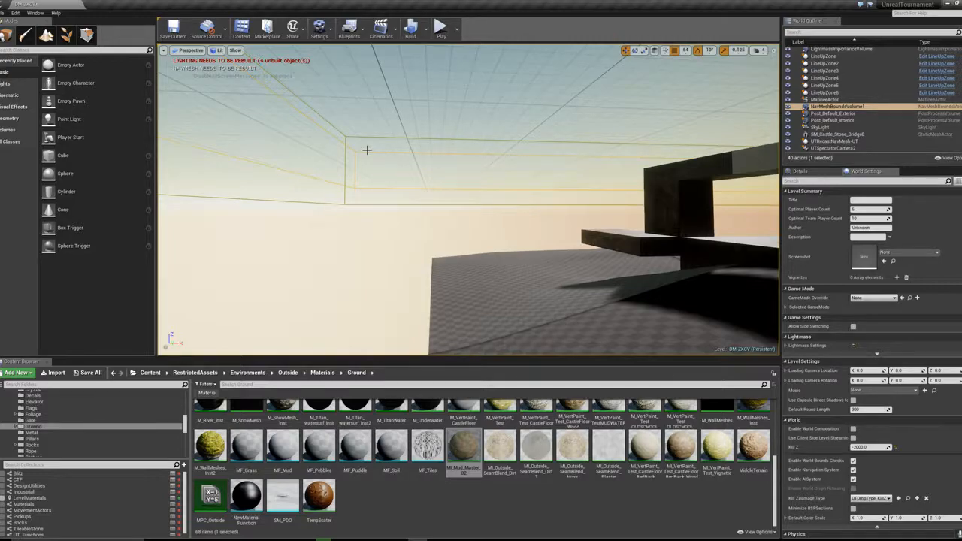
click(362, 204)
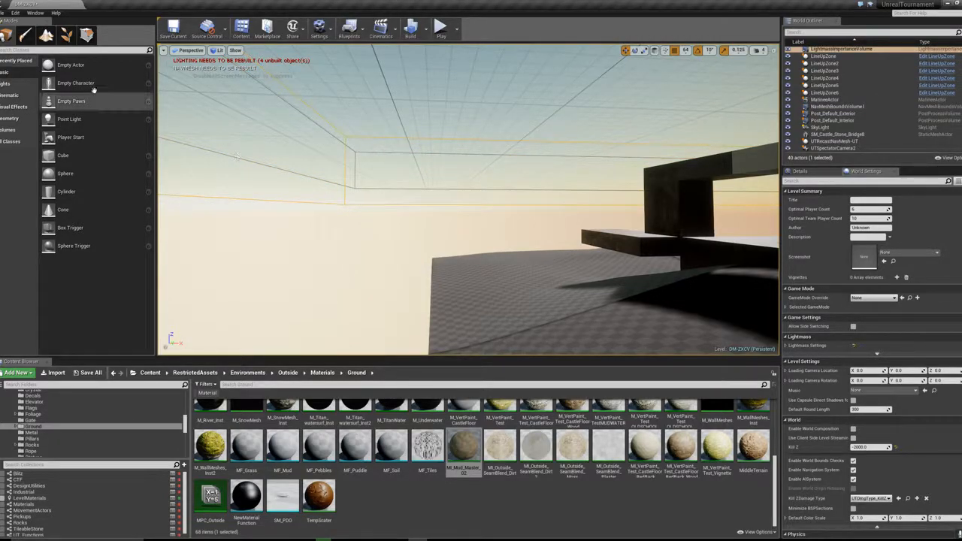
click(87, 36)
click(421, 204)
right_drag(421, 204, 564, 204)
right_drag(410, 175, 374, 172)
drag(453, 248, 450, 309)
right_drag(450, 310, 543, 246)
drag(510, 245, 517, 259)
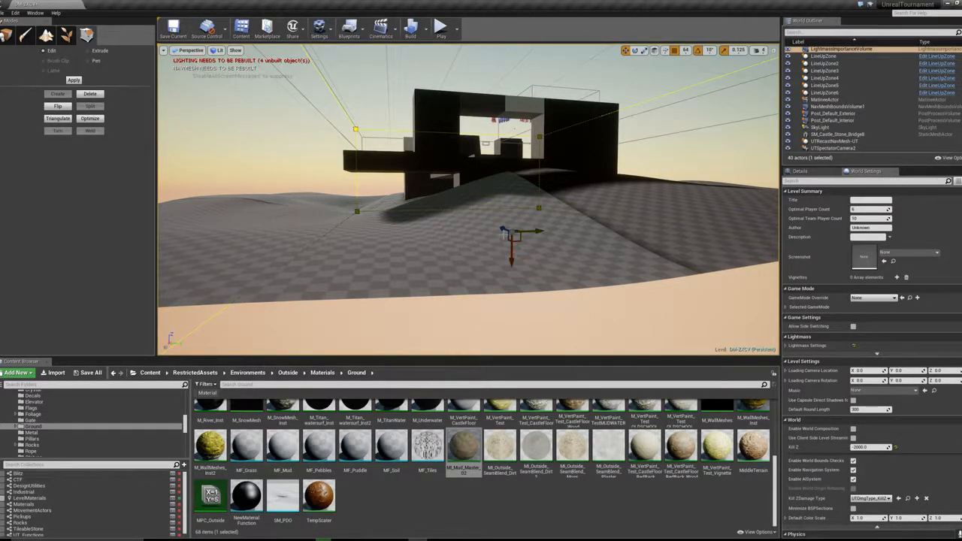
key(e)
key(w)
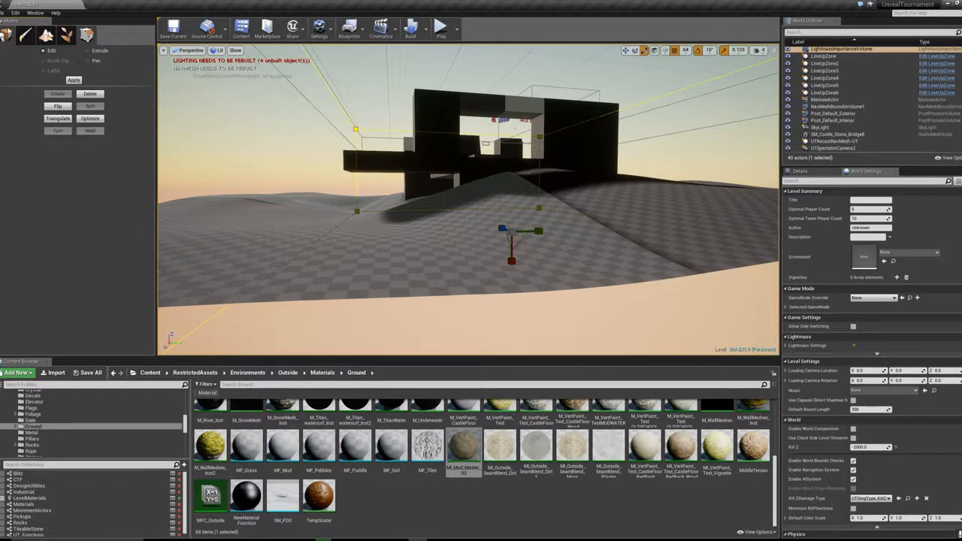
click(6, 34)
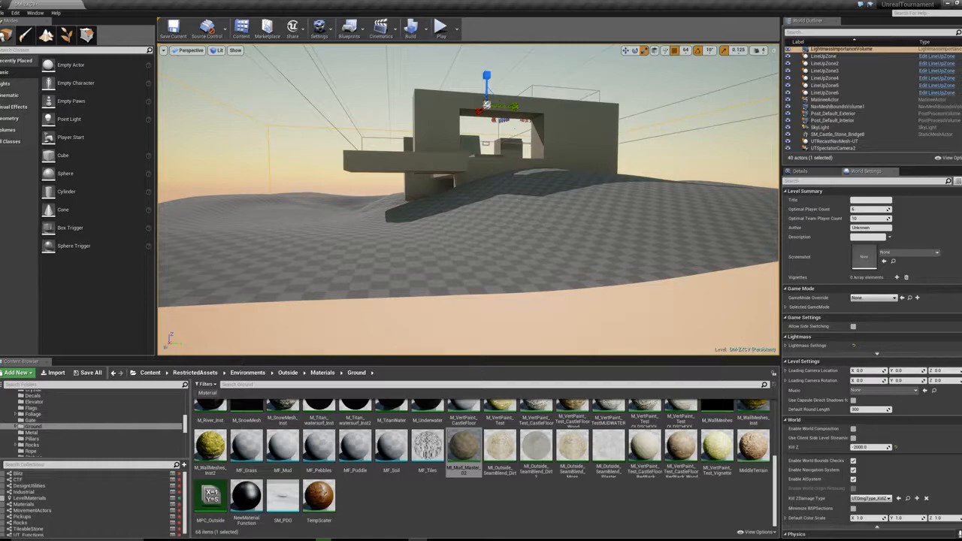
Step: Erode the landscape ridge beneath the raised platforms with the Erosion tool
key(w)
right_drag(630, 278, 575, 264)
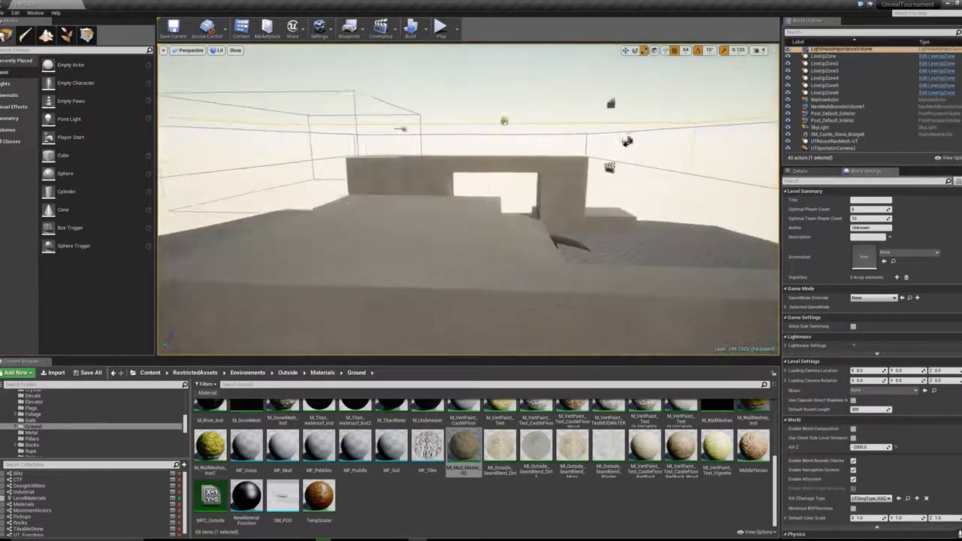
right_drag(468, 200, 436, 205)
right_drag(511, 259, 558, 233)
click(559, 234)
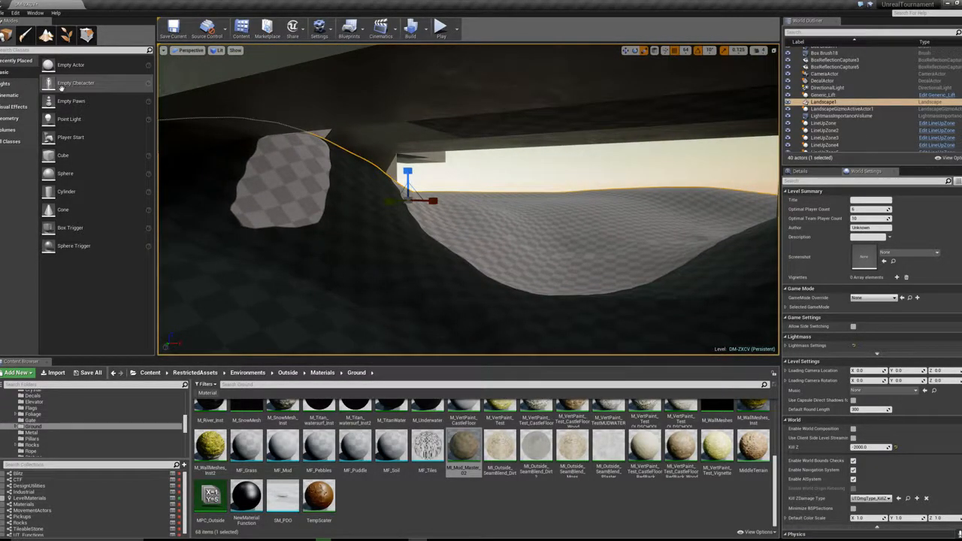
click(46, 35)
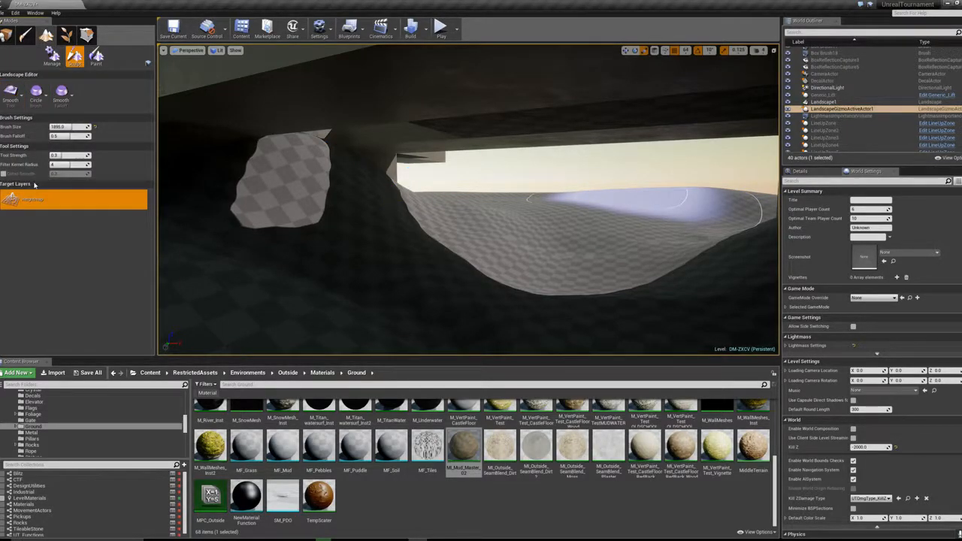
click(25, 216)
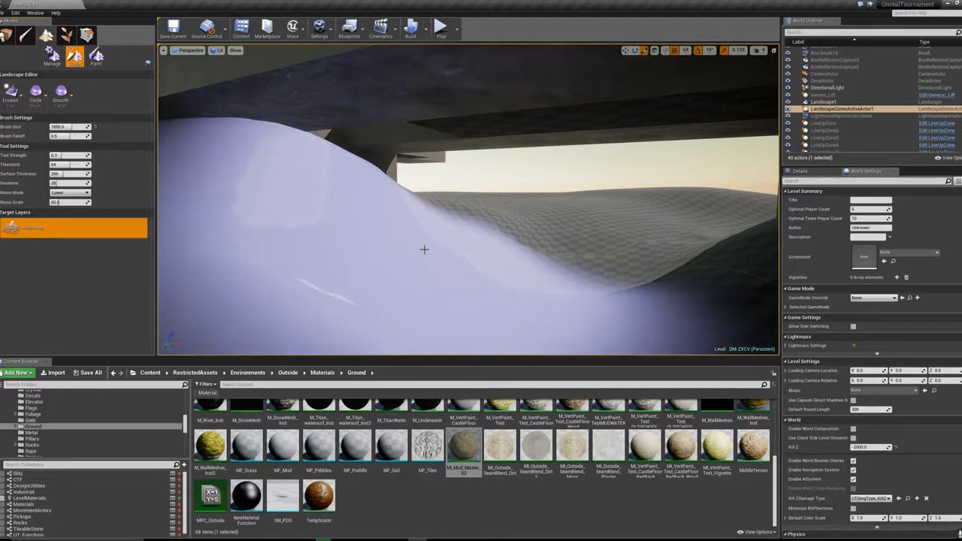
click(533, 220)
mouse_move(533, 220)
right_down()
mouse_move(590, 209)
mouse_move(533, 219)
right_up()
right_drag(657, 202, 699, 189)
mouse_move(661, 214)
mouse_down()
mouse_move(666, 223)
mouse_move(638, 257)
mouse_move(535, 183)
mouse_up()
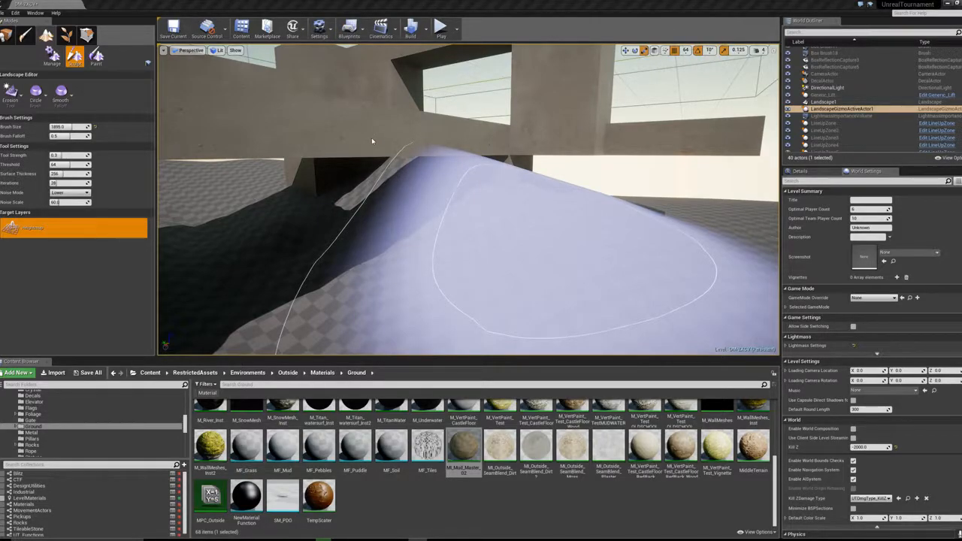
mouse_move(431, 226)
right_down()
mouse_move(425, 237)
mouse_move(413, 210)
mouse_move(421, 225)
mouse_move(335, 209)
mouse_move(421, 225)
mouse_move(433, 215)
mouse_move(451, 219)
mouse_move(440, 199)
mouse_move(406, 205)
mouse_move(417, 226)
mouse_move(436, 204)
mouse_move(438, 220)
mouse_move(469, 195)
mouse_move(499, 212)
mouse_move(492, 230)
mouse_move(488, 213)
mouse_move(481, 225)
mouse_move(462, 218)
mouse_move(496, 215)
mouse_move(469, 217)
right_up()
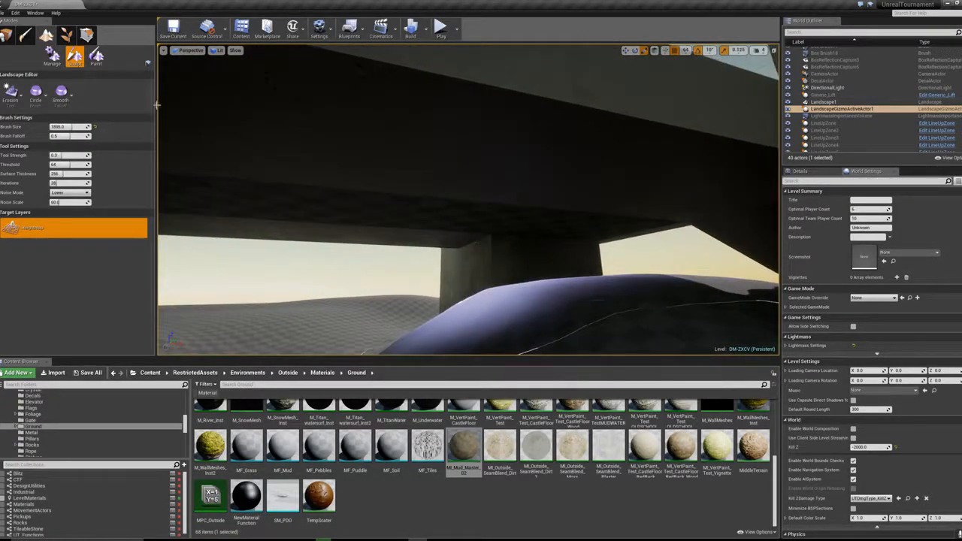
Step: Select the tall pillar brush beside the overhead platform and look through the world settings
click(7, 36)
click(330, 135)
mouse_move(331, 136)
right_down()
mouse_move(376, 154)
mouse_move(406, 143)
mouse_move(376, 146)
right_up()
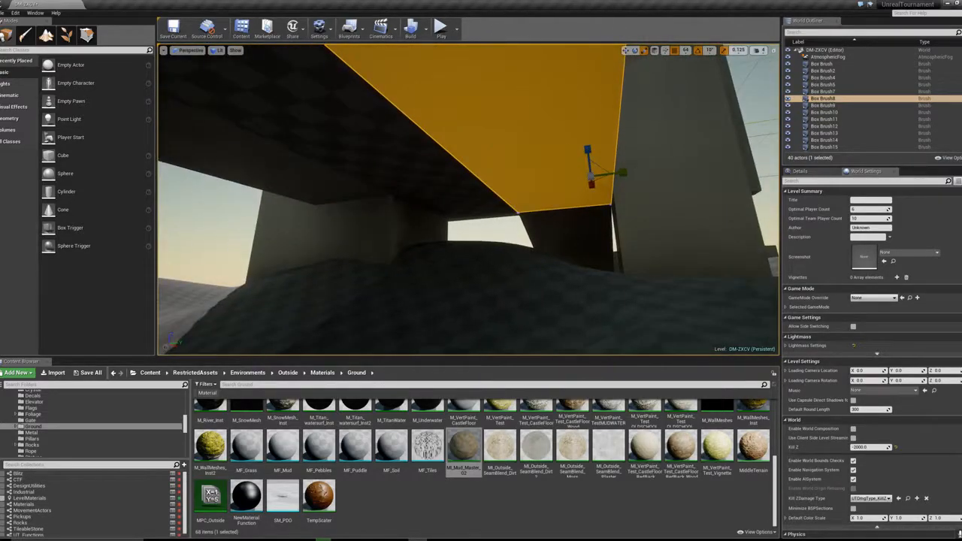
click(674, 143)
scroll(923, 412, down, 3)
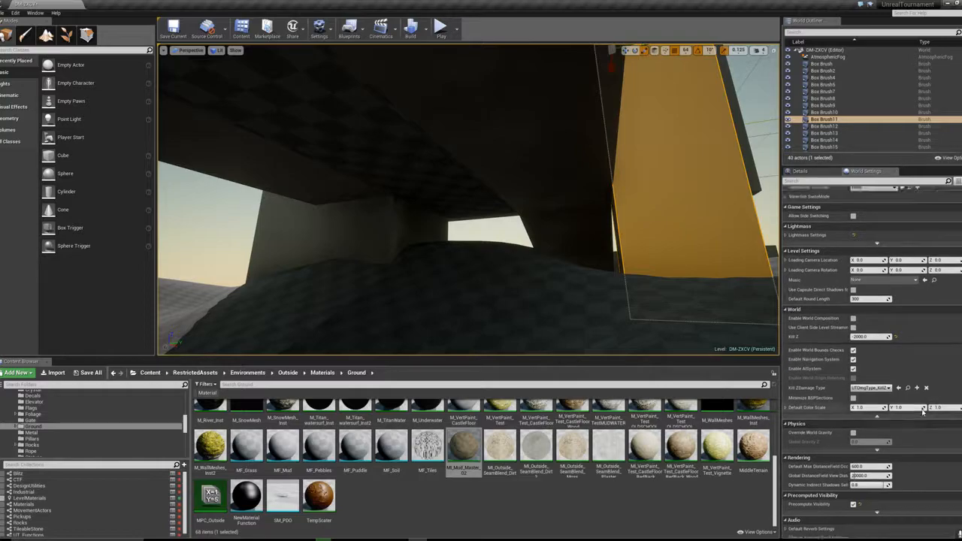
scroll(923, 411, up, 3)
scroll(891, 348, down, 1)
scroll(891, 348, down, 2)
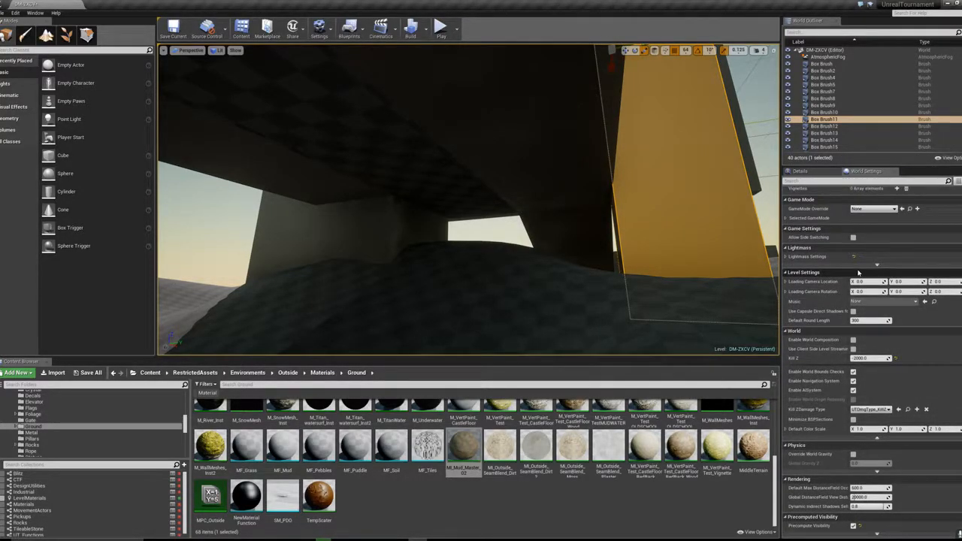
scroll(845, 312, up, 3)
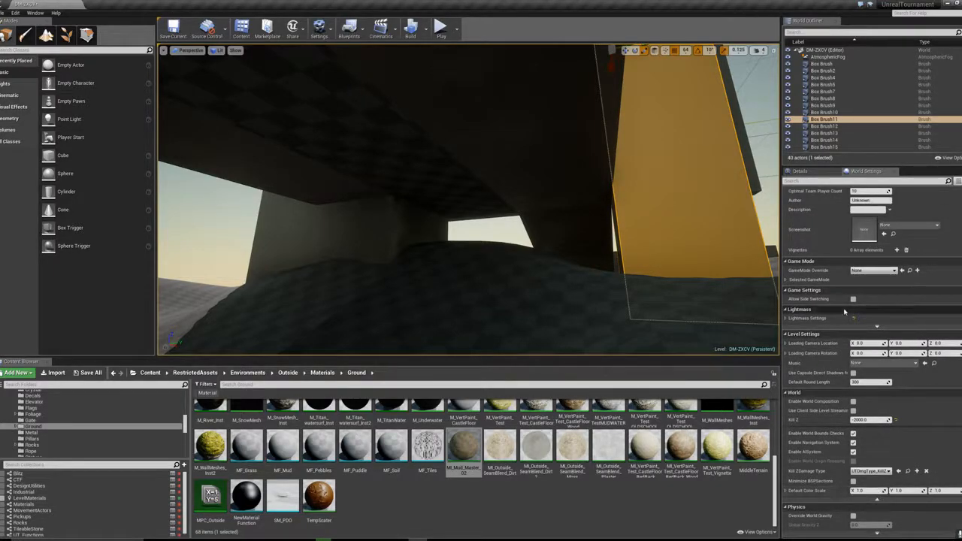
scroll(845, 312, up, 2)
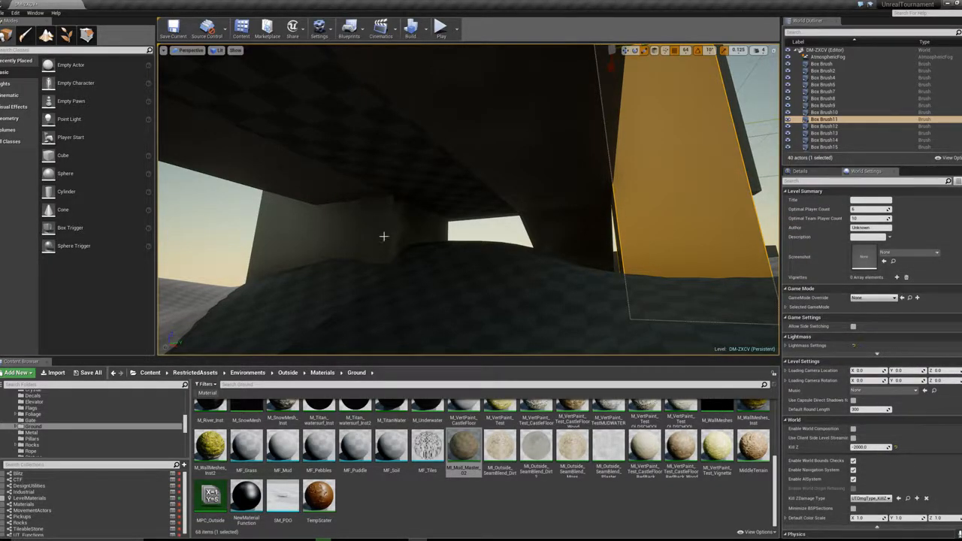
Step: Show the pillar brush's details and locate its Blank_concrete surface material in the content folders
key(Escape)
mouse_move(479, 212)
right_down()
mouse_move(530, 212)
mouse_move(479, 212)
mouse_move(489, 212)
right_up()
click(802, 171)
click(596, 210)
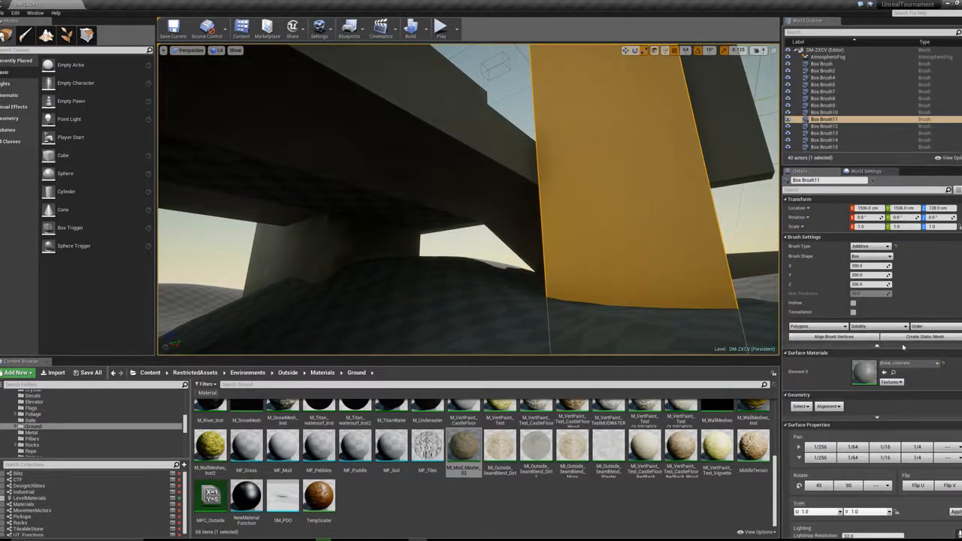
click(893, 375)
key(Escape)
Step: Examine the block-out from underneath, through the wall openings and from outside, including where it meets the landscape
right_drag(449, 226, 338, 248)
key(w)
key(s)
key(d)
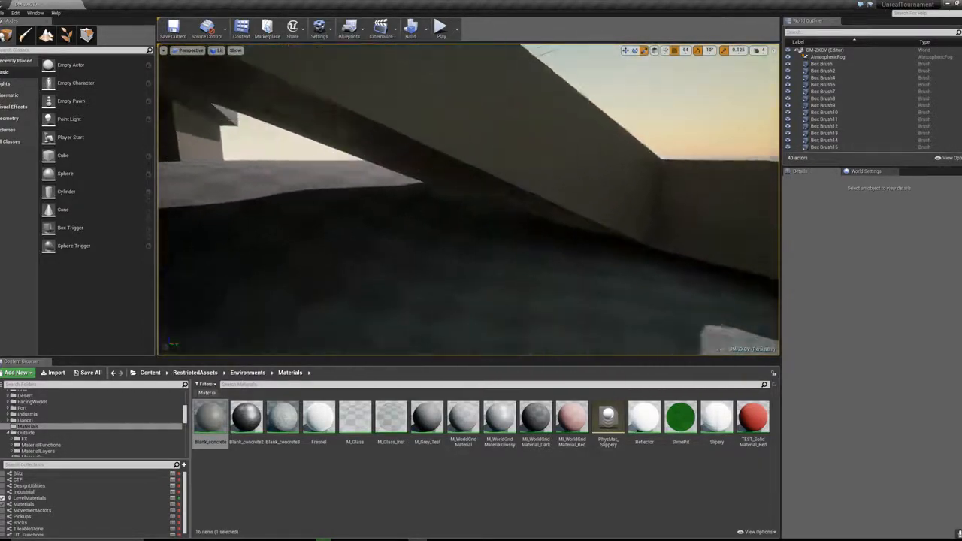
right_drag(468, 199, 662, 233)
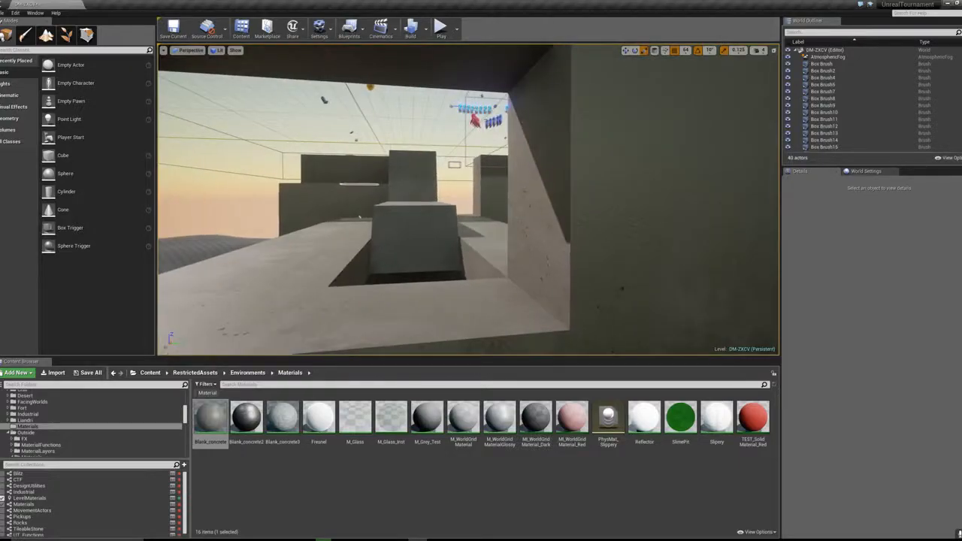
key(w)
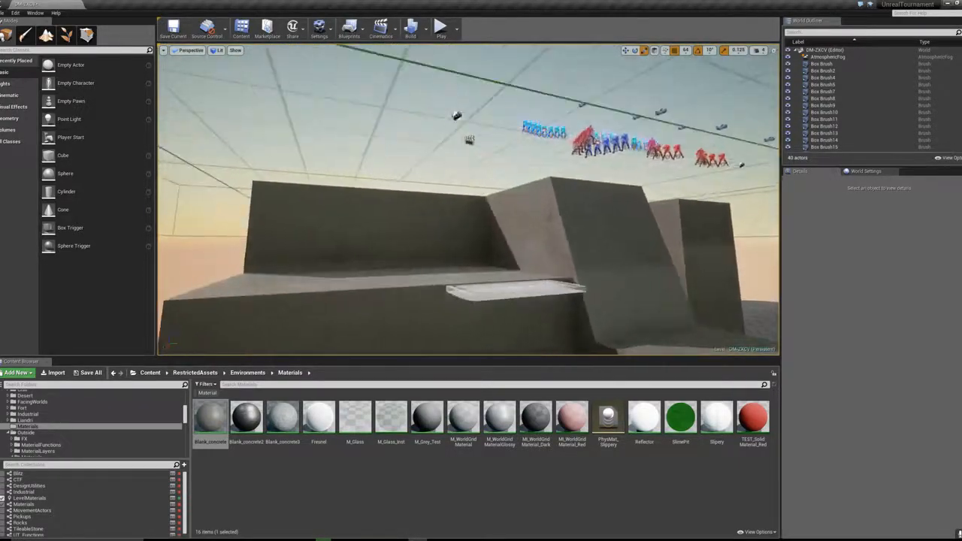
key(w)
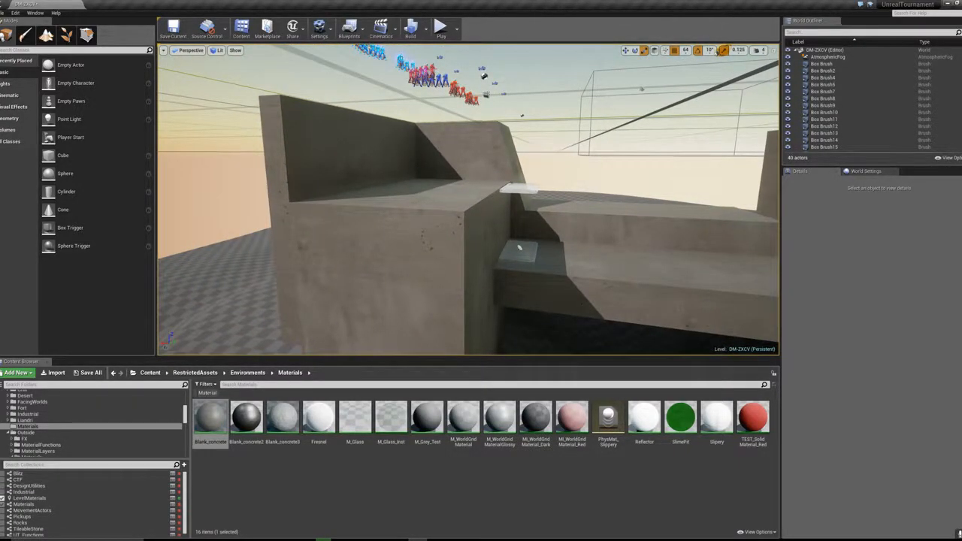
key(w)
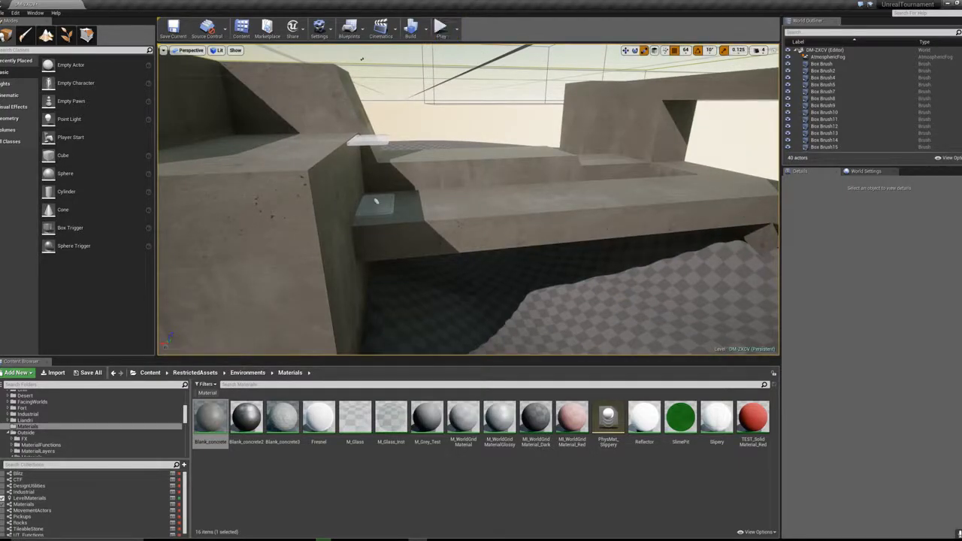
Step: Scale the navigation mesh bounds volume to 4.125 in Z and lower it to reach further below the landscape
right_drag(471, 104, 471, 103)
click(471, 103)
key(f)
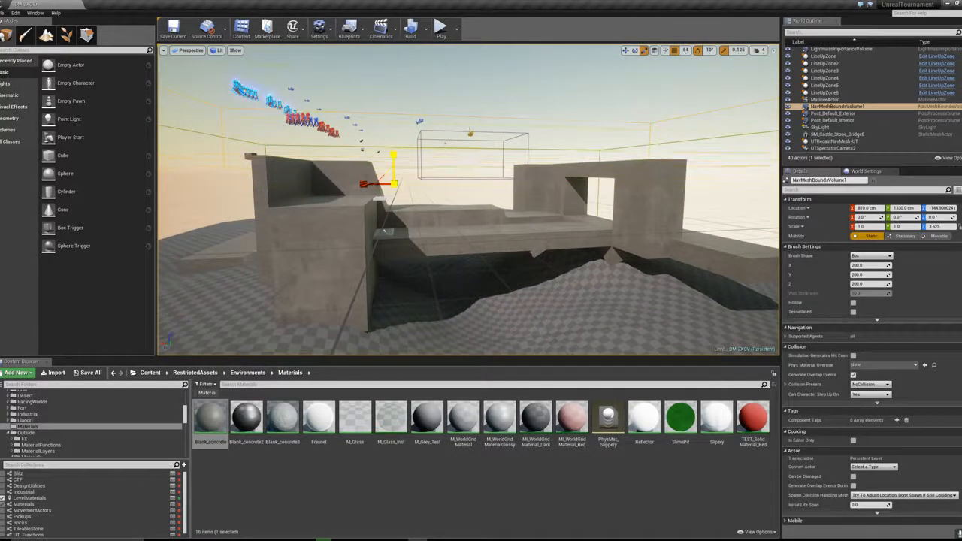
drag(394, 154, 393, 301)
key(w)
right_drag(470, 199, 498, 199)
Step: Raise the upper side of the navigation mesh bounds volume with geometry editing
click(86, 35)
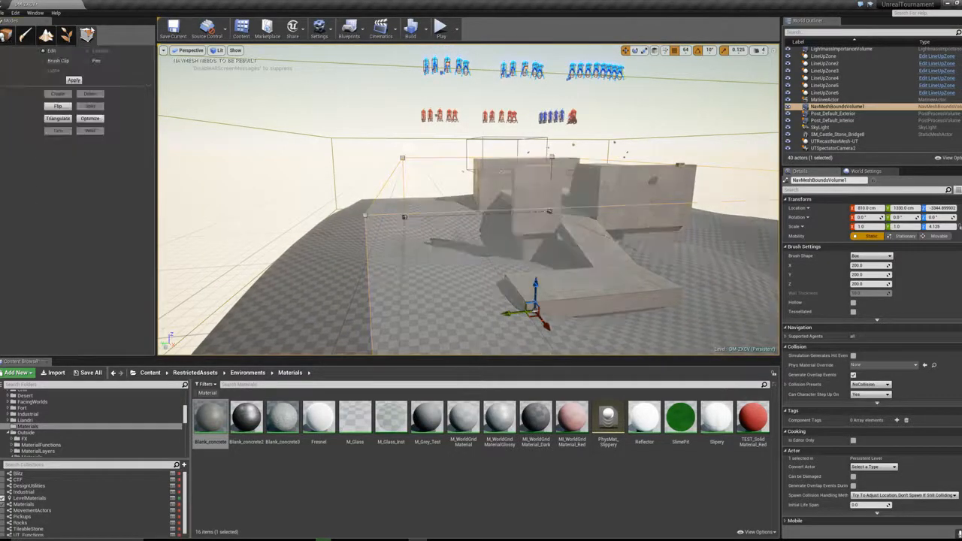
click(429, 163)
drag(531, 140, 533, 117)
Step: Start a play test and run from the terrain up the ramp and along the walled walkway
click(438, 88)
key(w)
mouse_move(438, 88)
right_down()
mouse_move(454, 87)
mouse_move(440, 82)
right_up()
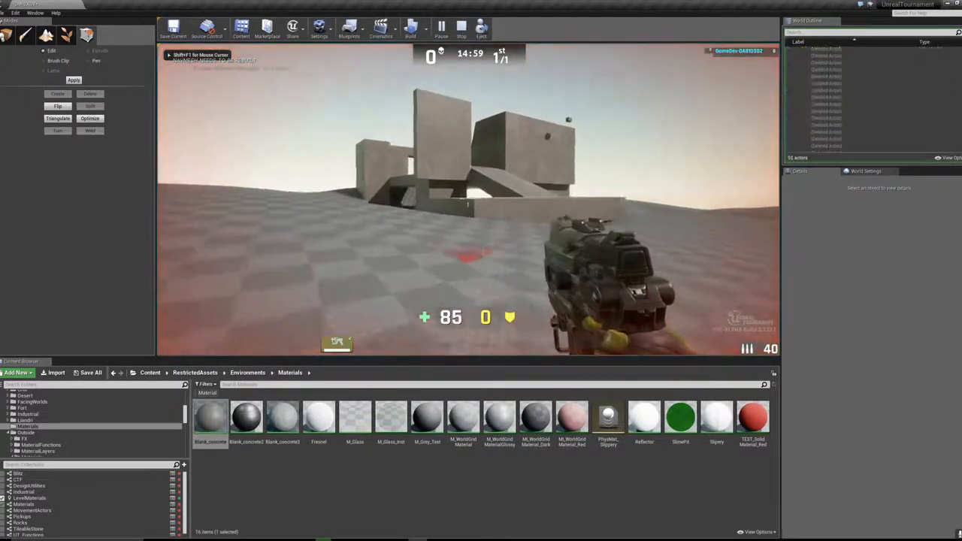
key(w)
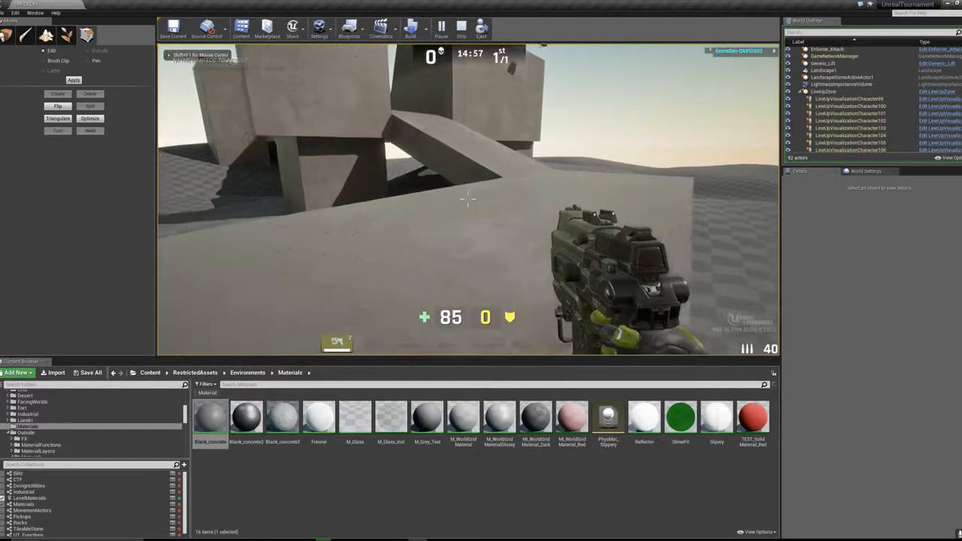
key(w)
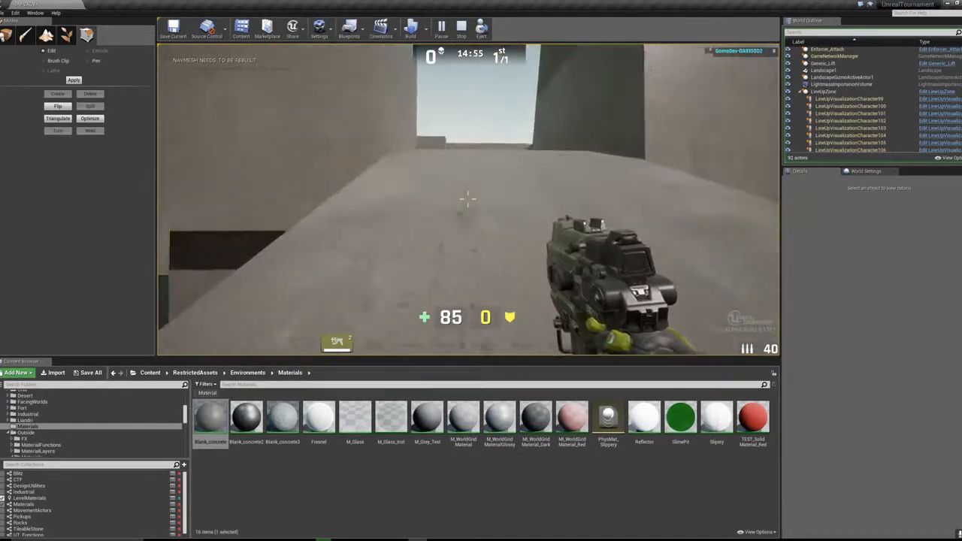
key(w)
key(w)
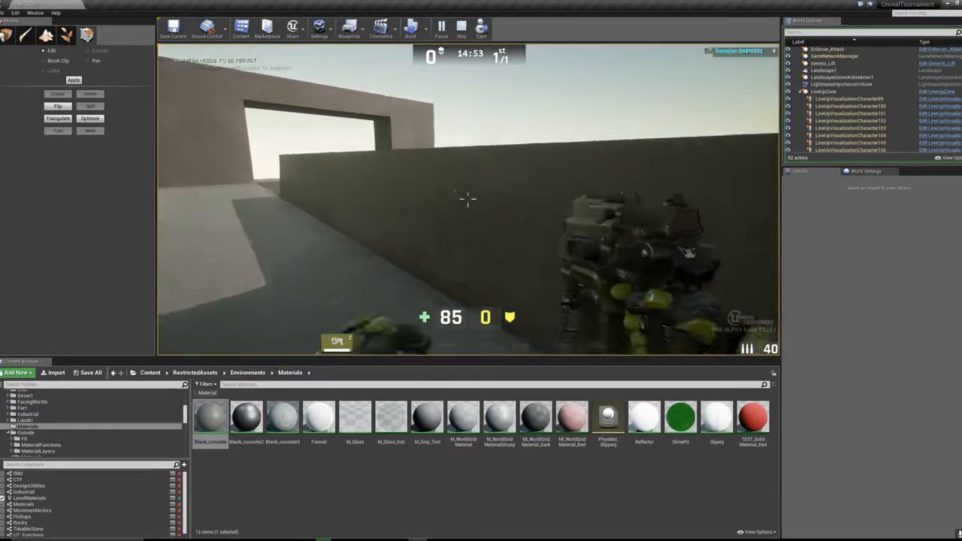
key(space)
key(w)
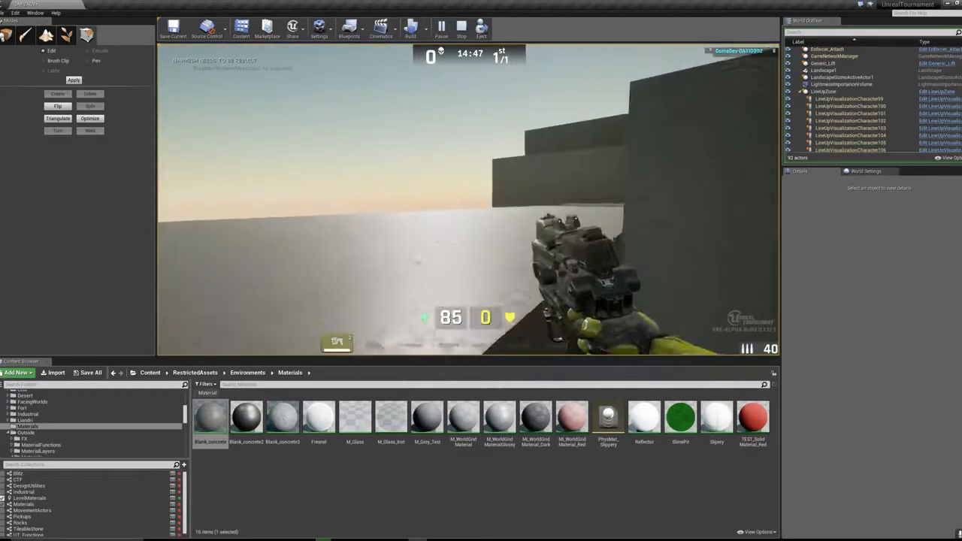
Step: Play-test the route beneath the platforms and back up the ramp to the walkways around the floor opening
key(w)
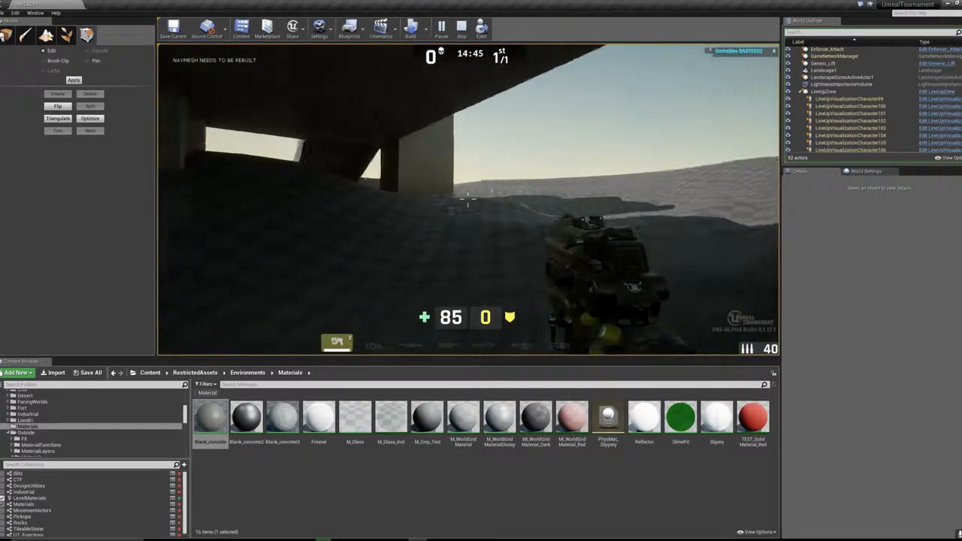
key(w)
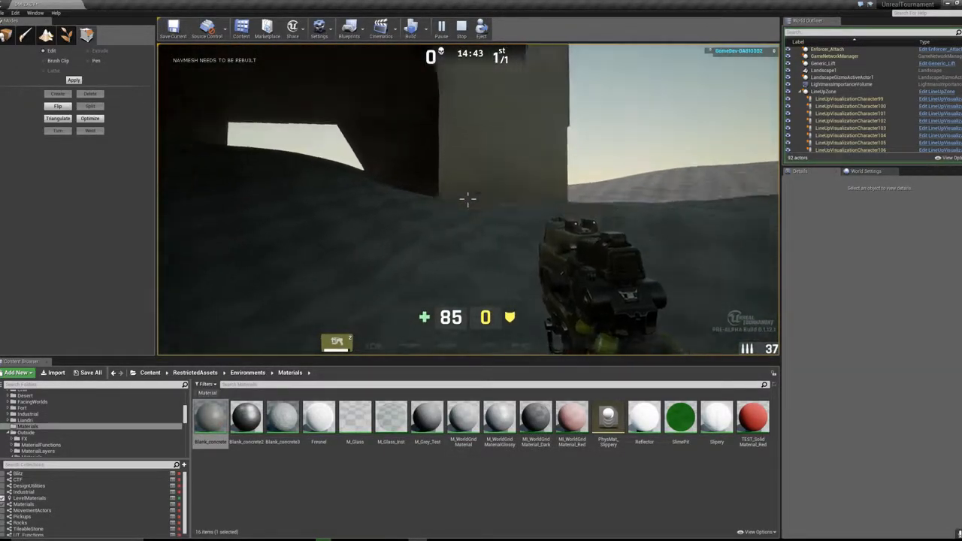
key(w)
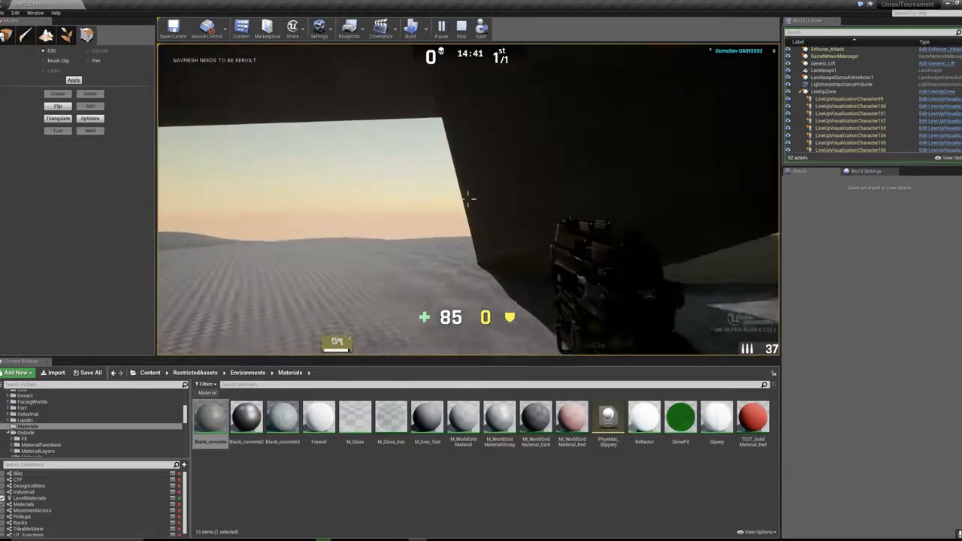
key(space)
key(w)
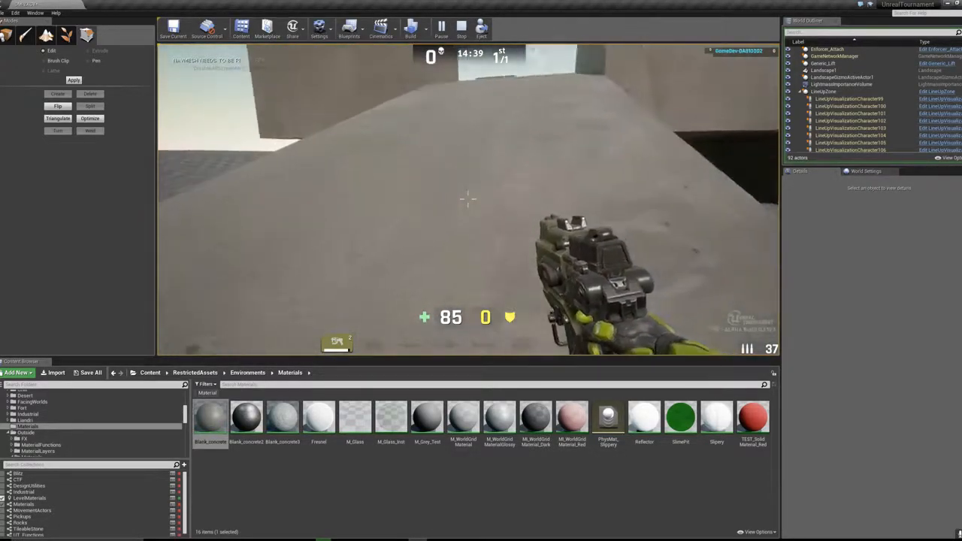
key(w)
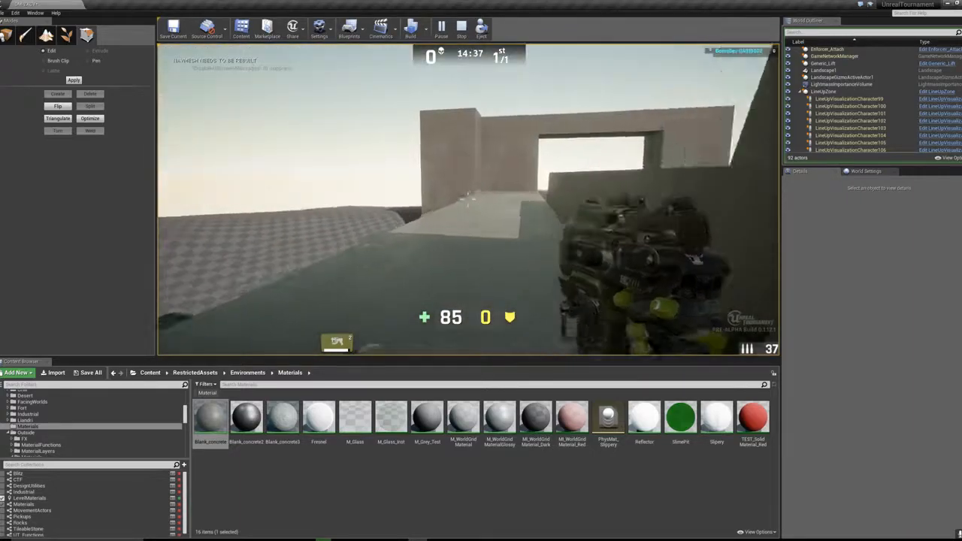
key(w)
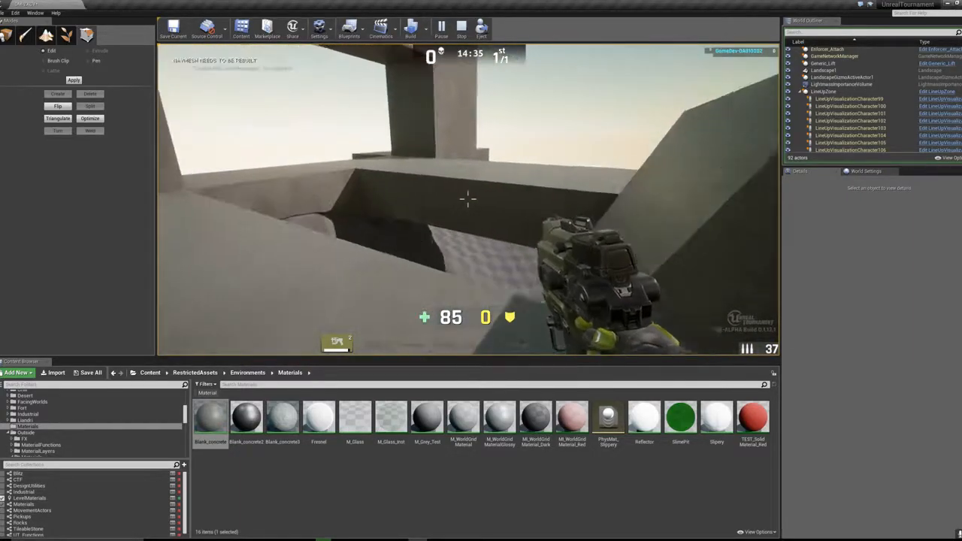
key(space)
Step: Walk the sculpted landscape beneath the platforms and examine where it meets the tall walls and pillars
key(w)
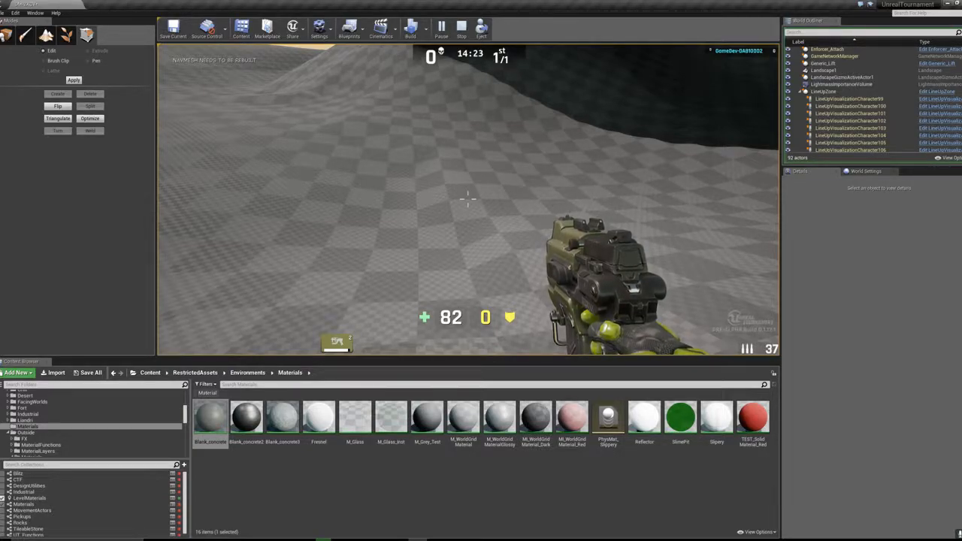
key(w)
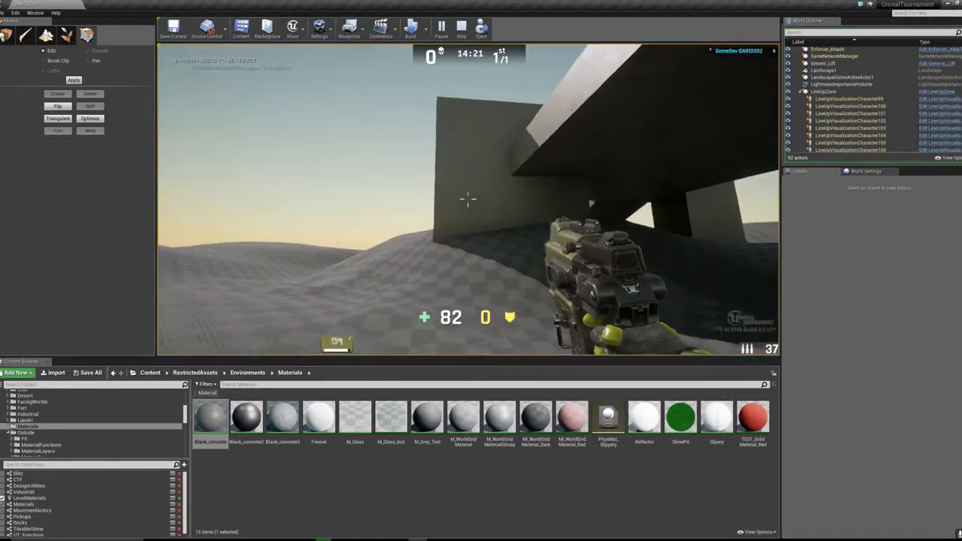
key(w)
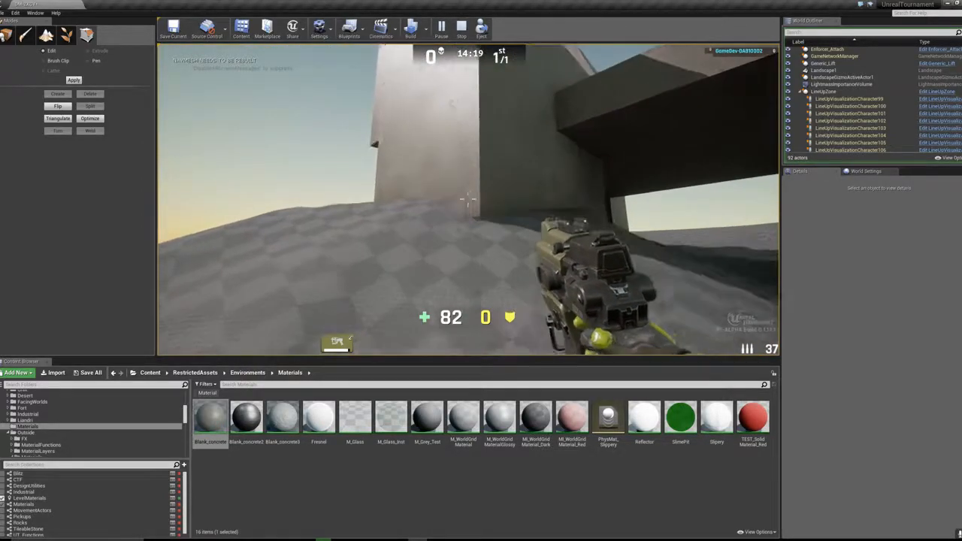
key(w)
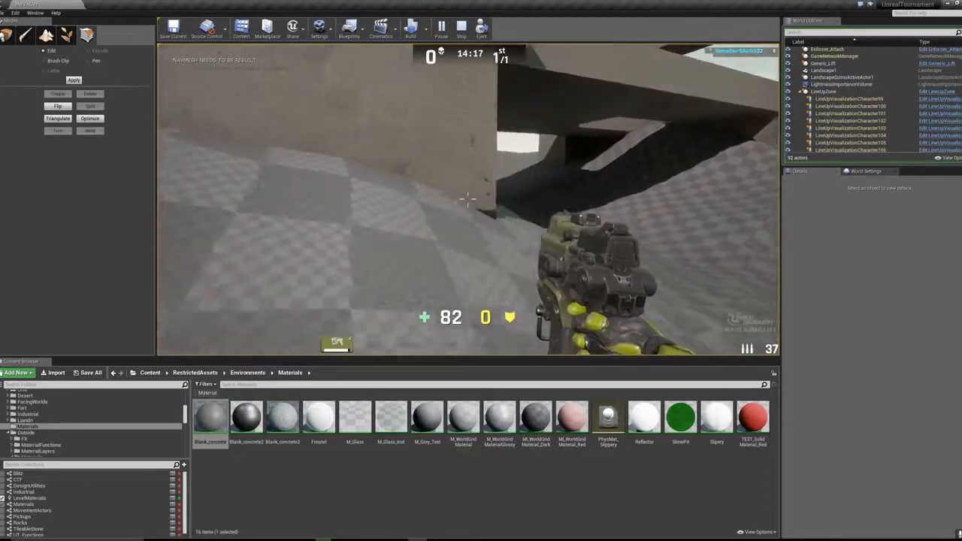
key(w)
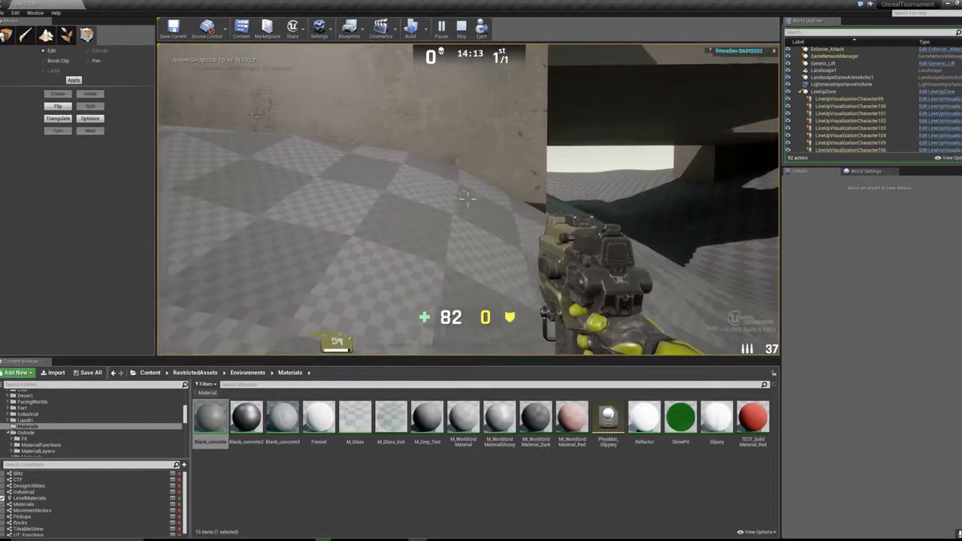
key(w)
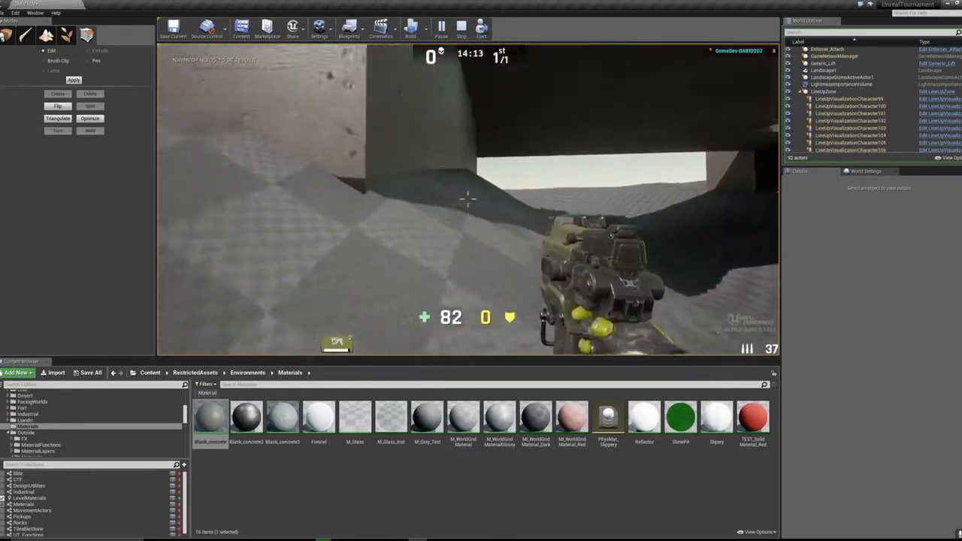
key(w)
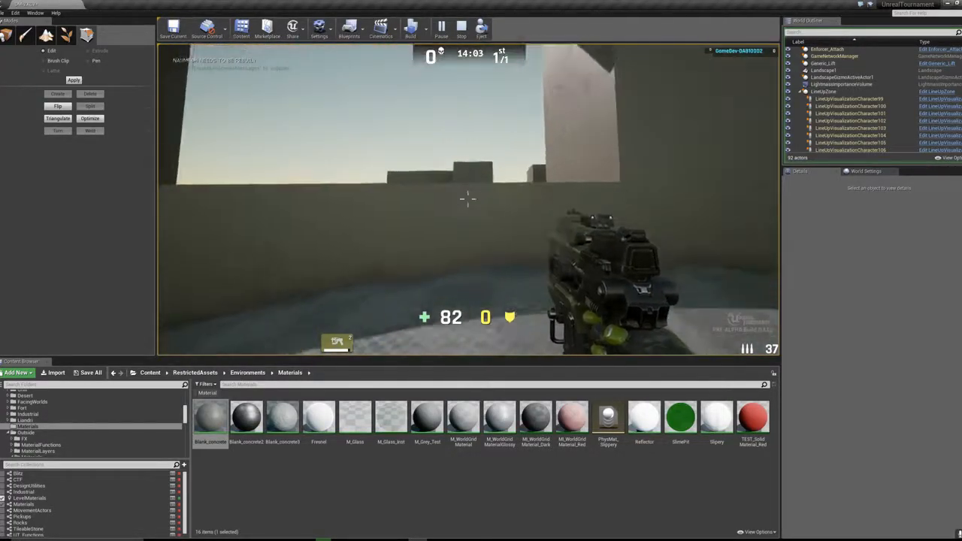
Step: Play-test the raised walkways and upper floor, and inspect the ramp and block-out from the terrain outside
key(w)
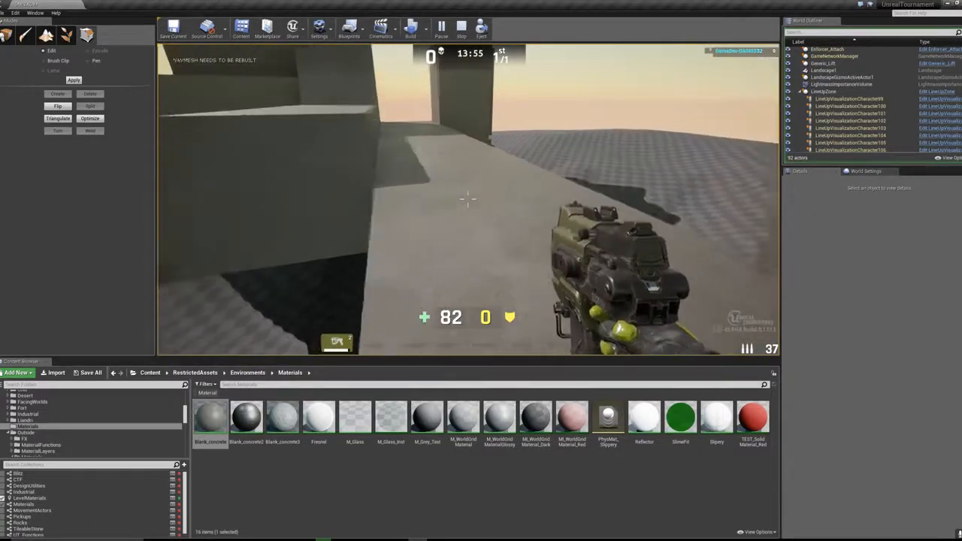
key(w)
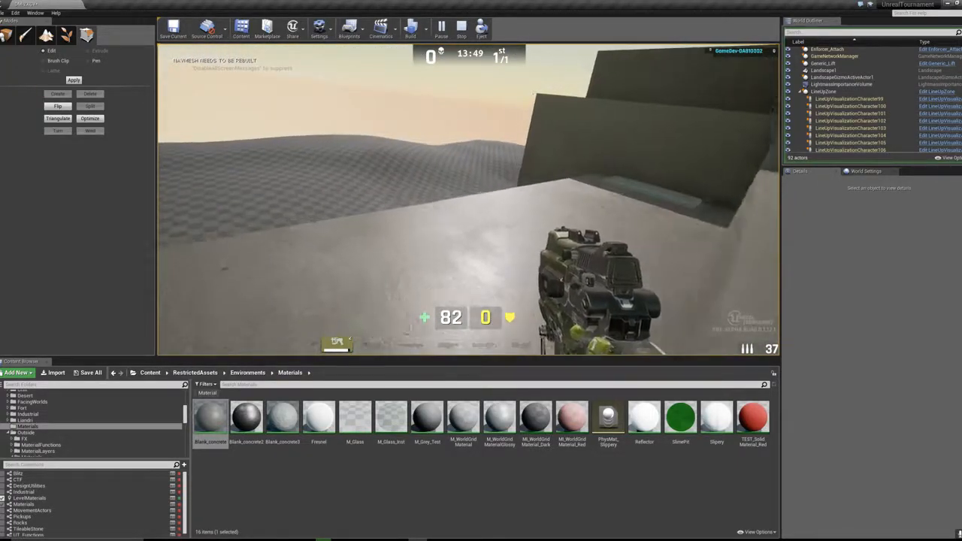
key(w)
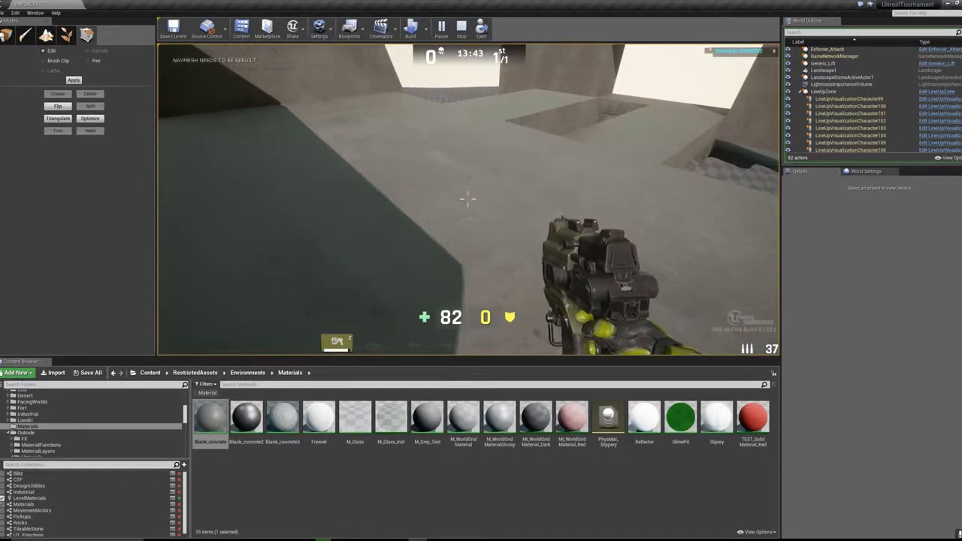
key(w)
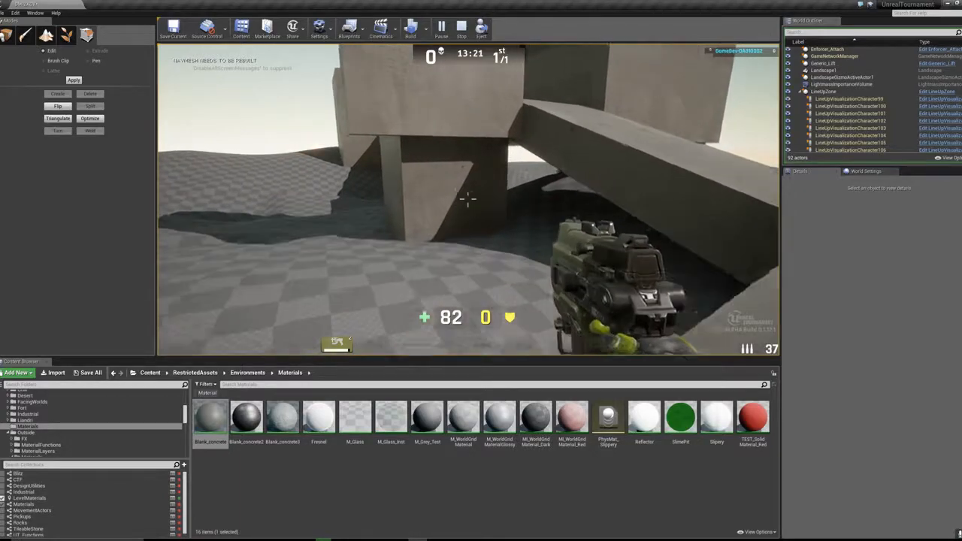
key(w)
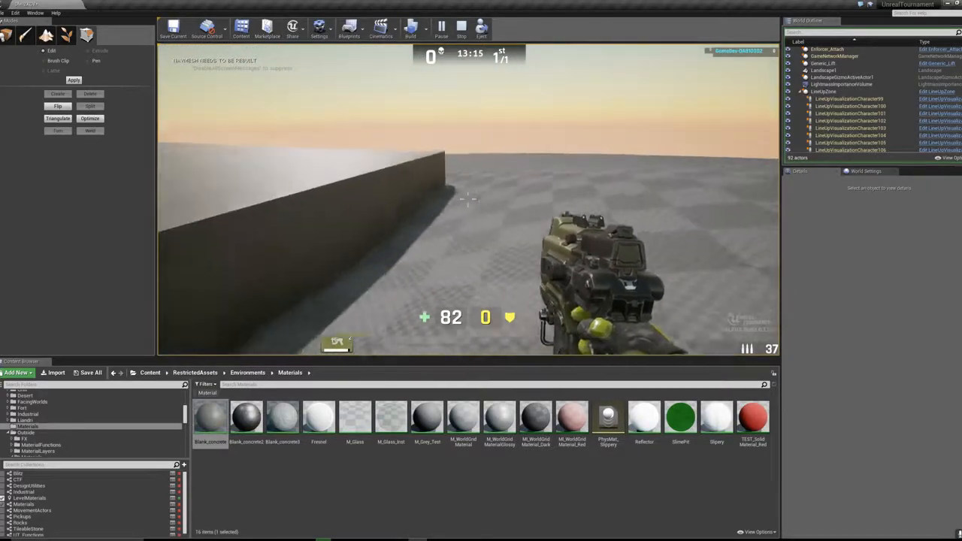
Step: Run past the low platform, up the ramp again and along the walled walkway to the far walls
key(w)
key(w)
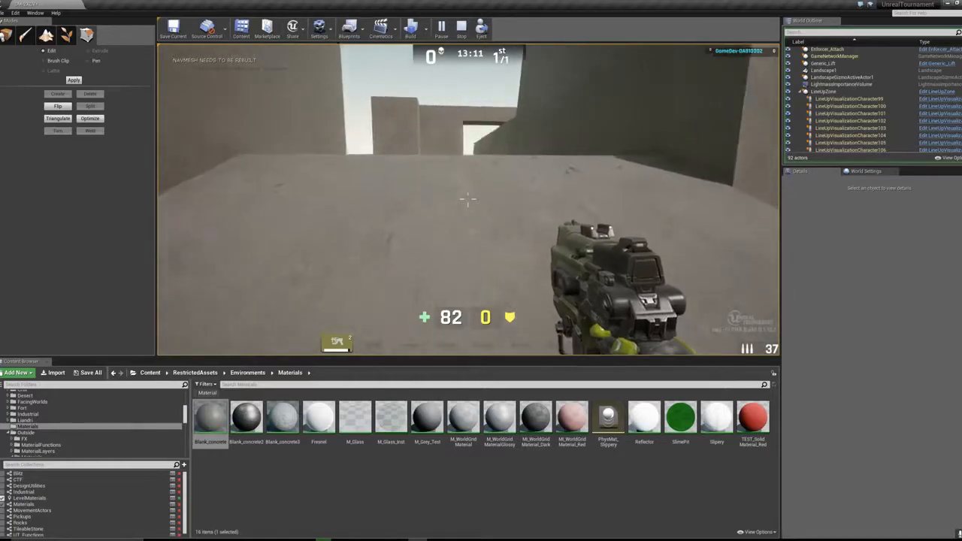
key(w)
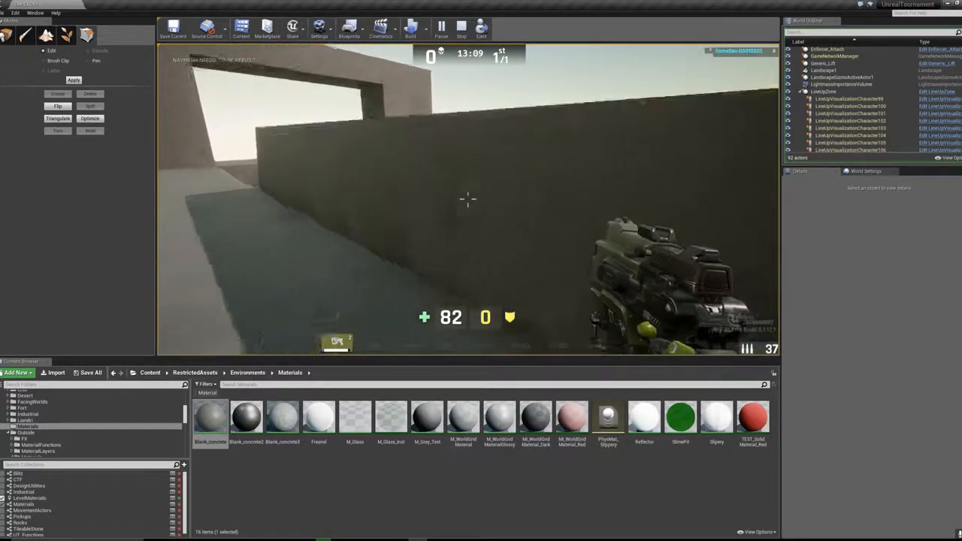
key(w)
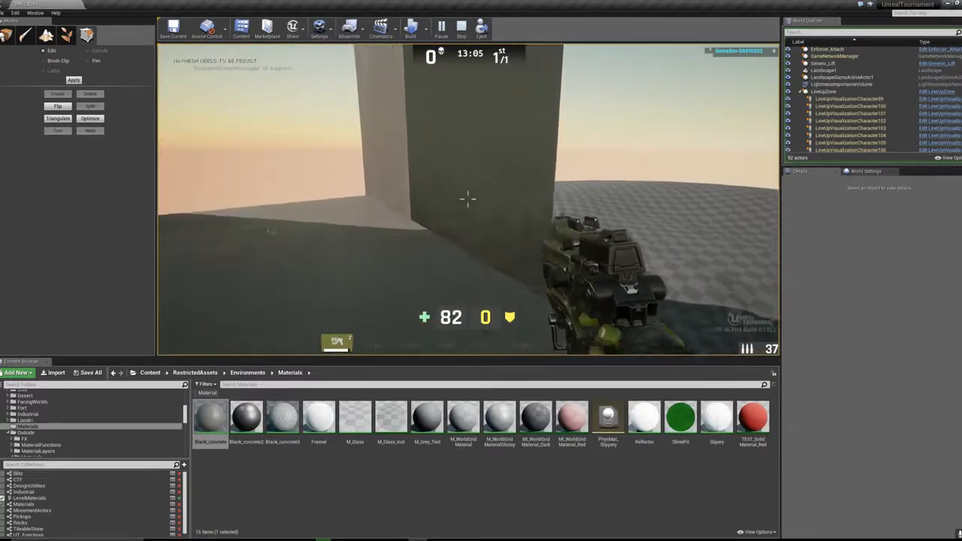
key(w)
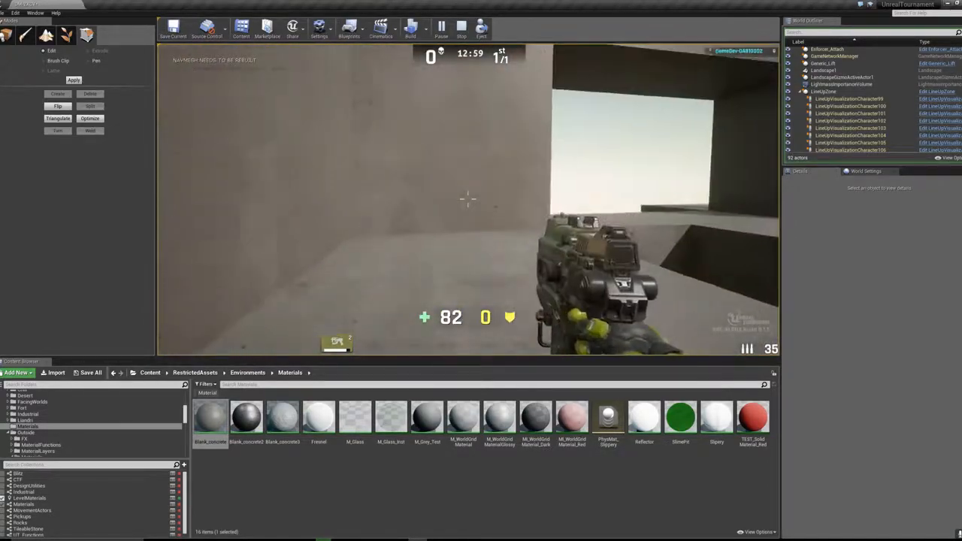
Step: Cross the upper floor with its lift in play mode and drop to the landscape ridge under the platforms
key(w)
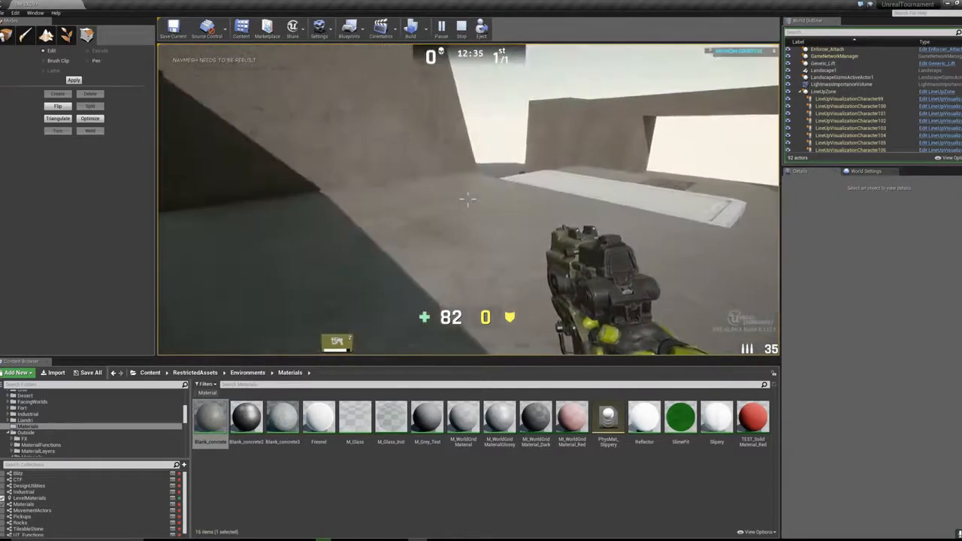
key(w)
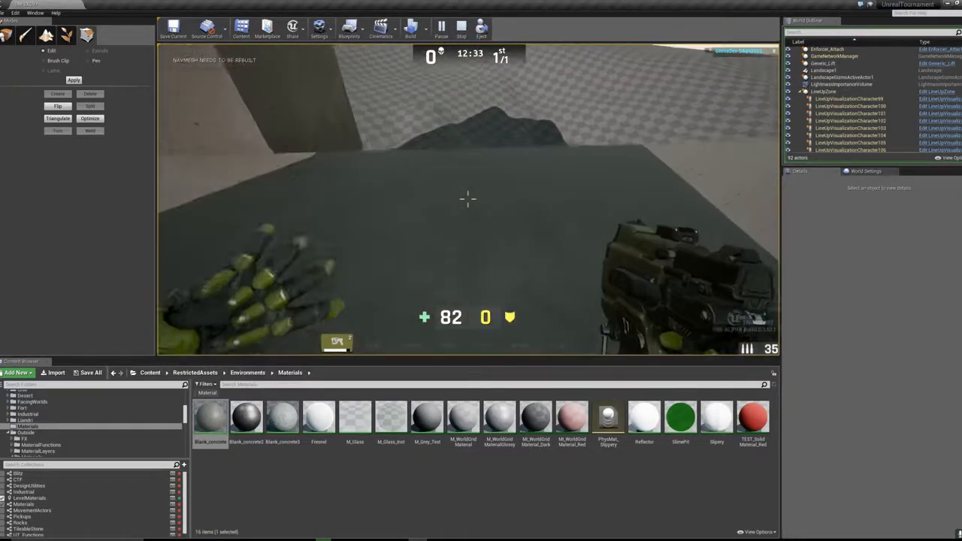
key(a)
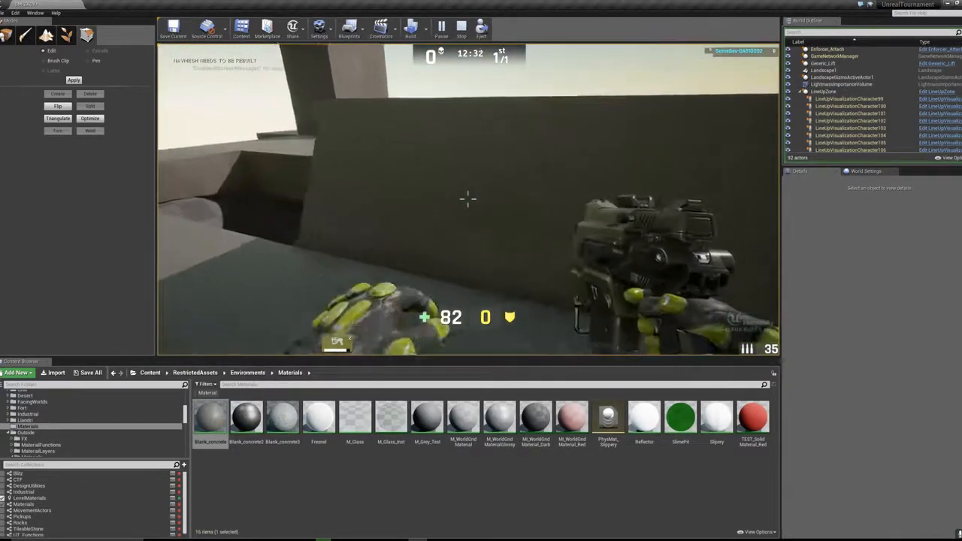
key(w)
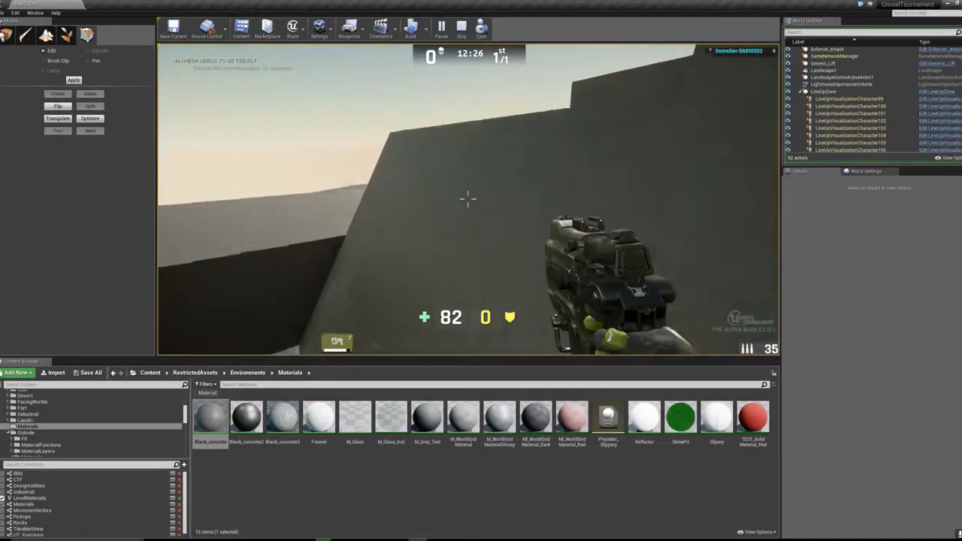
key(w)
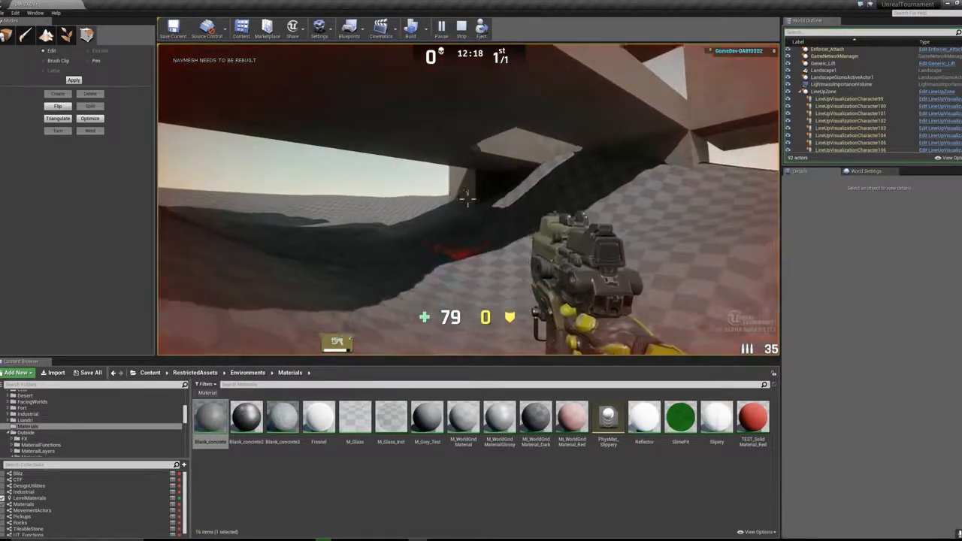
key(w)
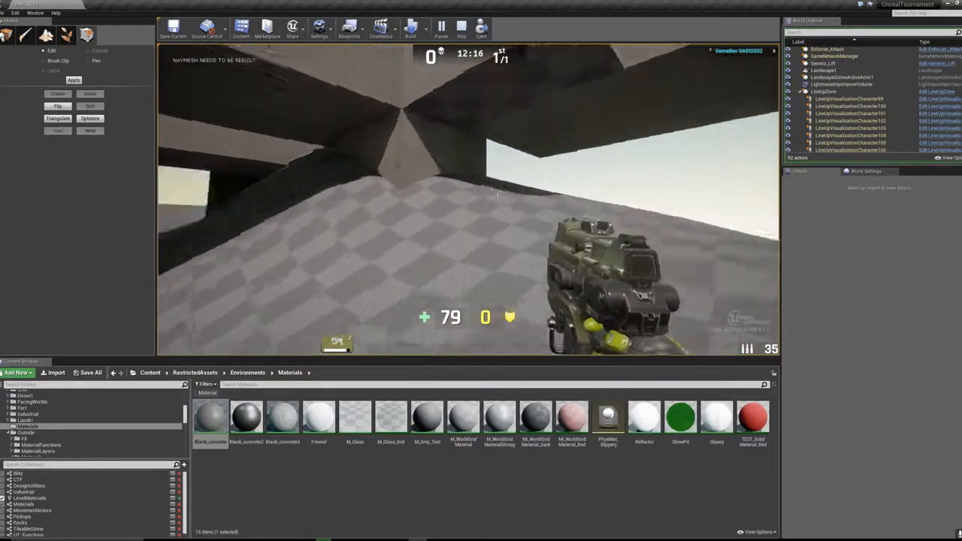
Step: End the play test and set the level's Kill Z to -2500 in the world settings
key(w)
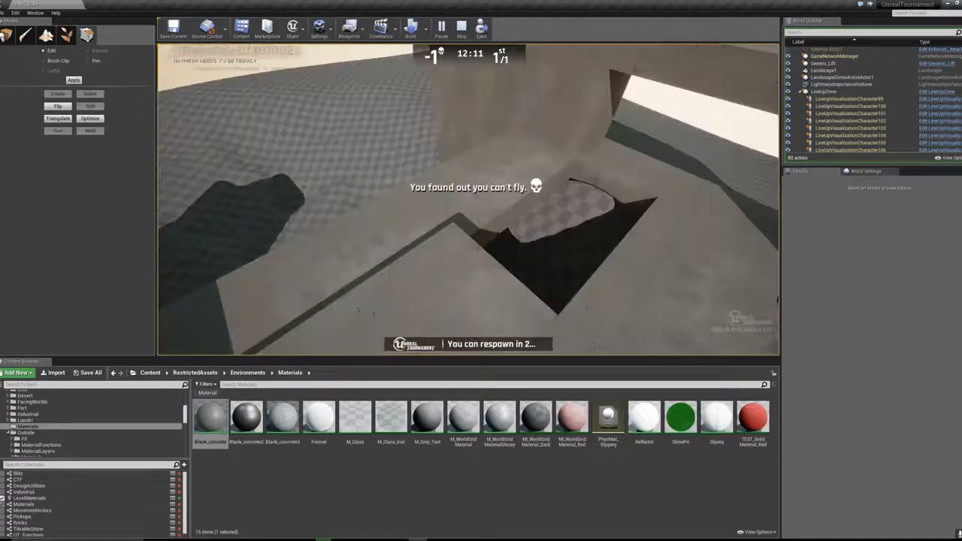
key(Escape)
right_drag(455, 242, 455, 204)
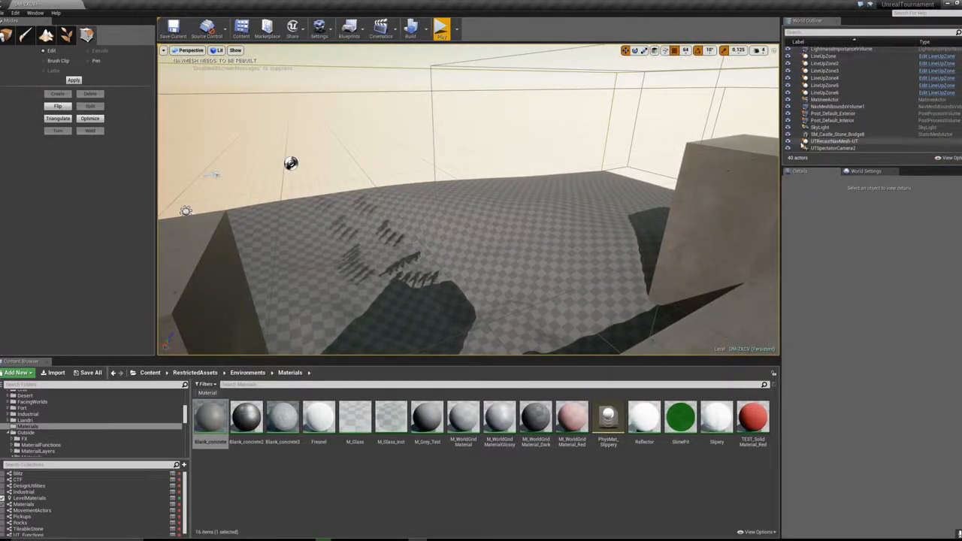
click(844, 172)
click(872, 448)
text(-500.0)
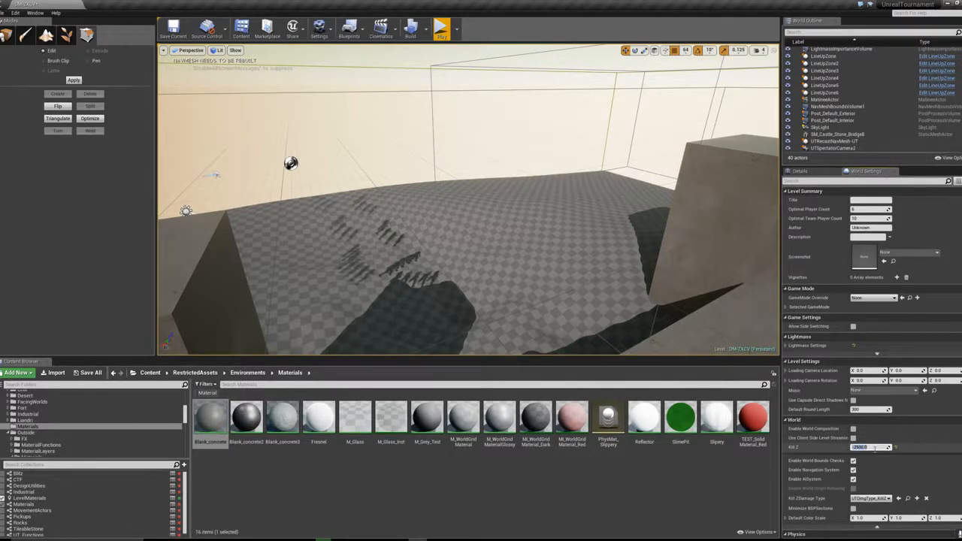
Step: Select the side face of the subtractive Box Brush in the wall and move it to adjust the opening above the platforms
right_drag(466, 225, 444, 203)
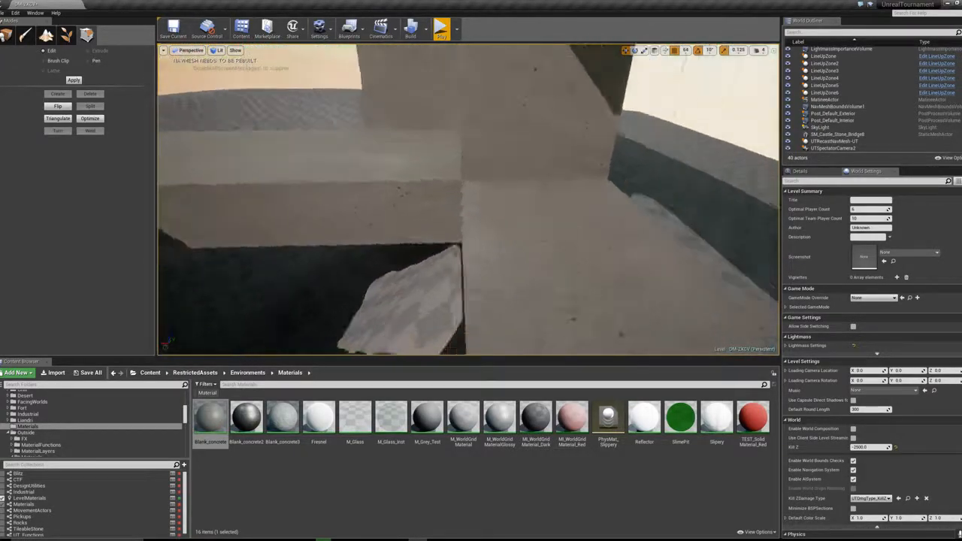
click(537, 208)
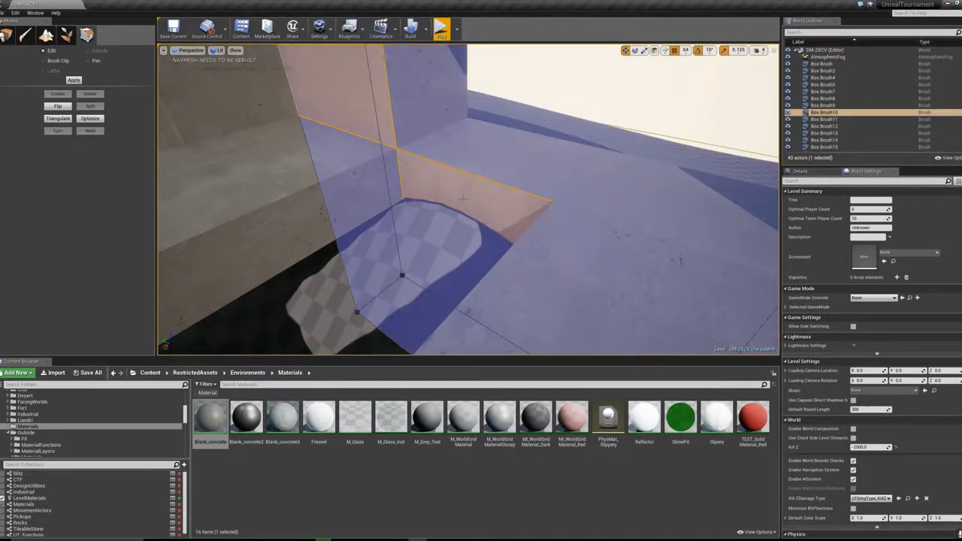
click(314, 205)
right_drag(315, 205, 367, 205)
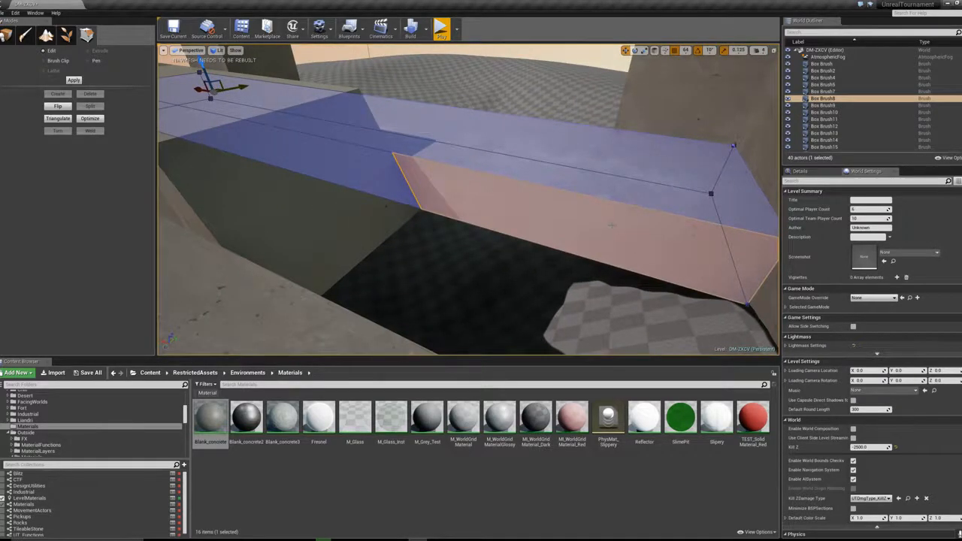
right_drag(612, 224, 660, 228)
click(555, 248)
mouse_move(556, 248)
right_down()
mouse_move(586, 263)
mouse_move(594, 218)
mouse_move(564, 233)
mouse_move(535, 226)
mouse_move(594, 221)
right_up()
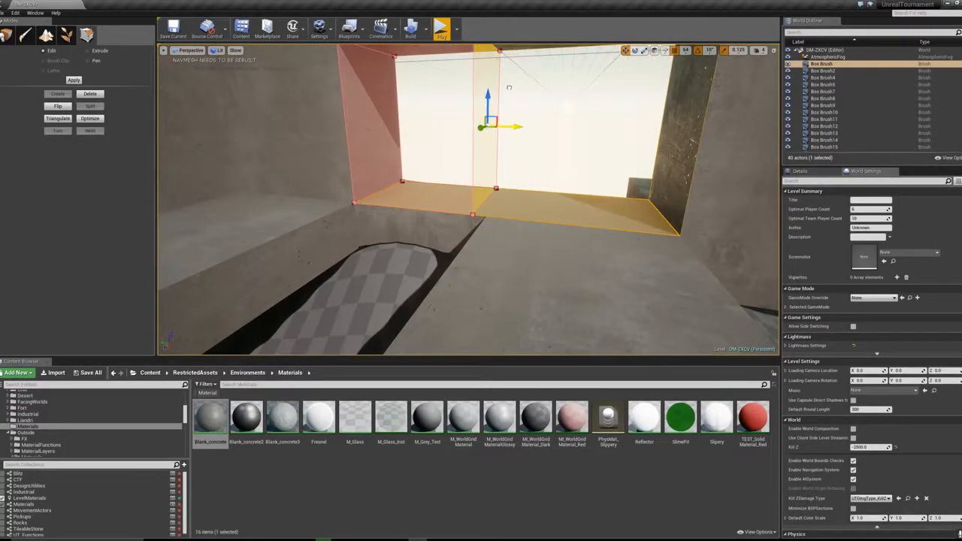
drag(523, 88, 525, 89)
mouse_move(528, 161)
right_down()
mouse_move(519, 197)
mouse_move(524, 181)
mouse_move(557, 160)
right_up()
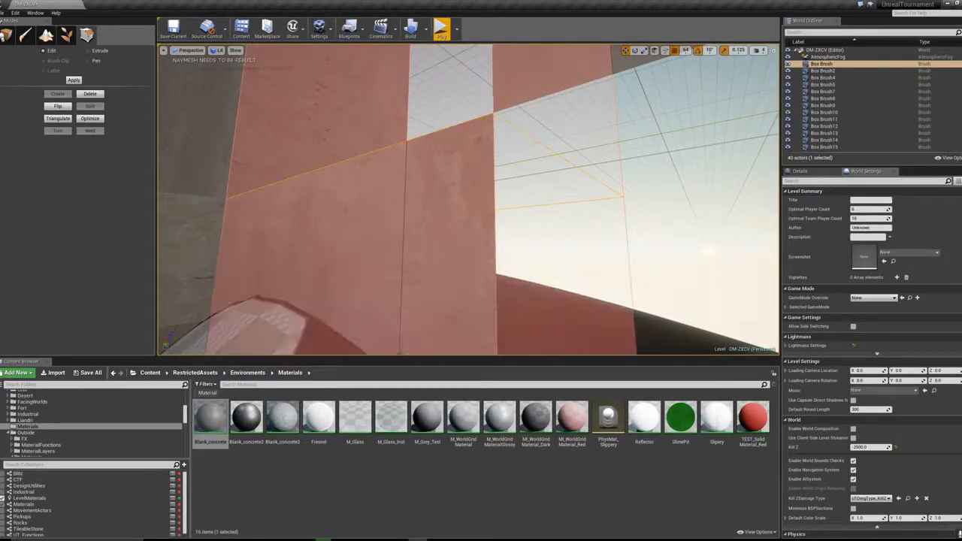
click(451, 205)
mouse_move(451, 205)
right_down()
mouse_move(421, 233)
mouse_move(354, 240)
mouse_move(278, 225)
right_up()
right_drag(466, 203, 433, 177)
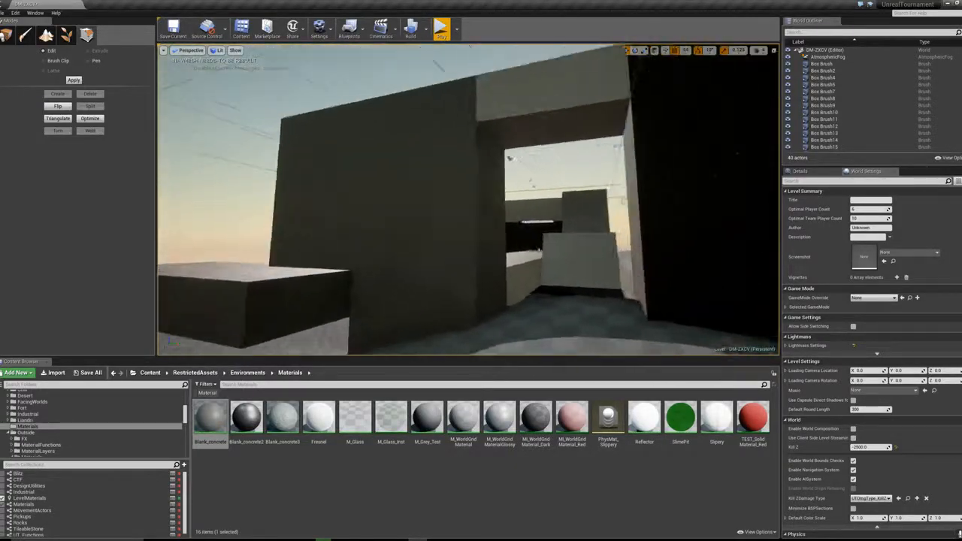
Step: Select the pillar-side face of the subtractive Box Brush and shift it outward
mouse_move(594, 220)
right_down()
mouse_move(583, 241)
mouse_move(530, 229)
mouse_move(504, 197)
mouse_move(556, 233)
mouse_move(474, 218)
mouse_move(518, 221)
mouse_move(500, 215)
mouse_move(508, 211)
right_up()
click(485, 195)
click(517, 211)
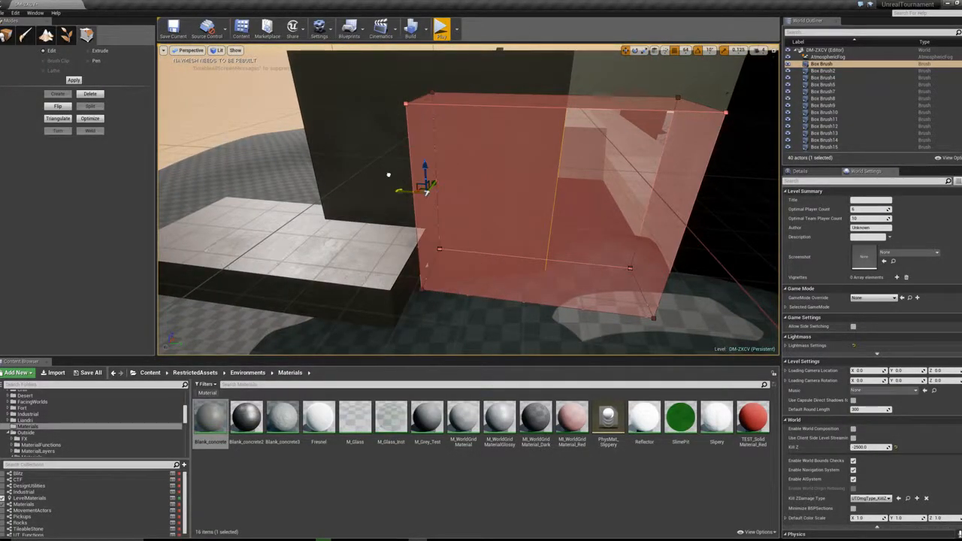
drag(394, 174, 394, 173)
key(Escape)
Step: Move the face of the low platform block beside the tall pillar outward
mouse_move(462, 188)
right_down()
mouse_move(477, 199)
mouse_move(500, 188)
mouse_move(518, 233)
mouse_move(443, 218)
right_up()
mouse_move(511, 226)
right_down()
mouse_move(518, 203)
mouse_move(570, 183)
right_up()
click(524, 204)
drag(363, 217, 290, 234)
key(Escape)
right_drag(290, 233, 444, 215)
Step: Select the low platform brush, Box Brush4, and bring up its brush settings
click(446, 218)
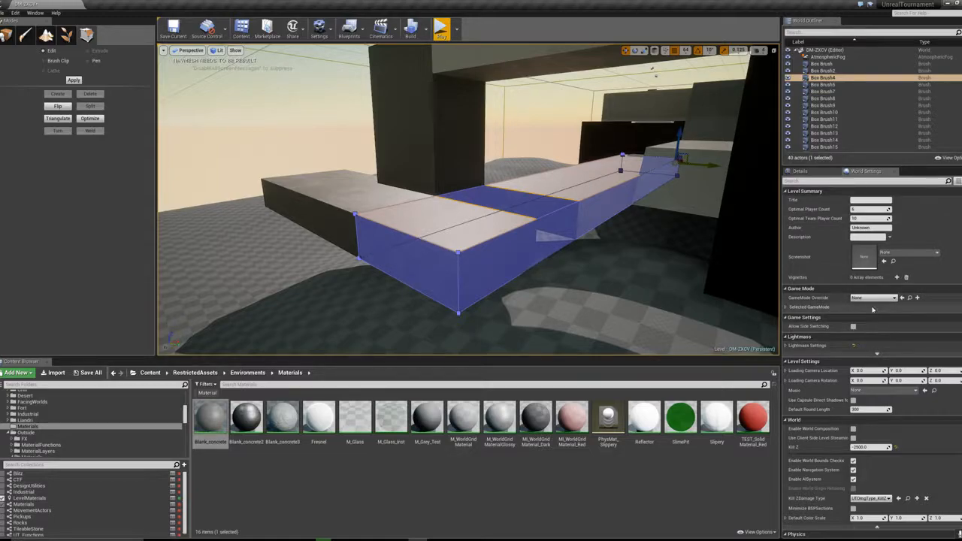
click(827, 173)
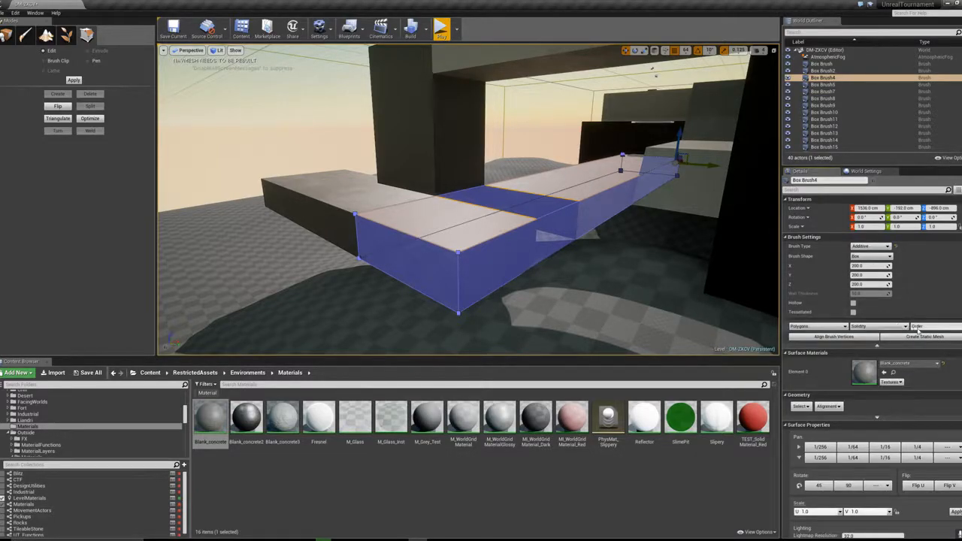
click(630, 228)
mouse_move(630, 228)
right_down()
mouse_move(695, 218)
mouse_move(441, 227)
right_up()
click(629, 286)
Step: Sculpt the landscape into a mound rising beneath the low platforms beside the tall pillar
click(47, 36)
click(12, 98)
click(23, 134)
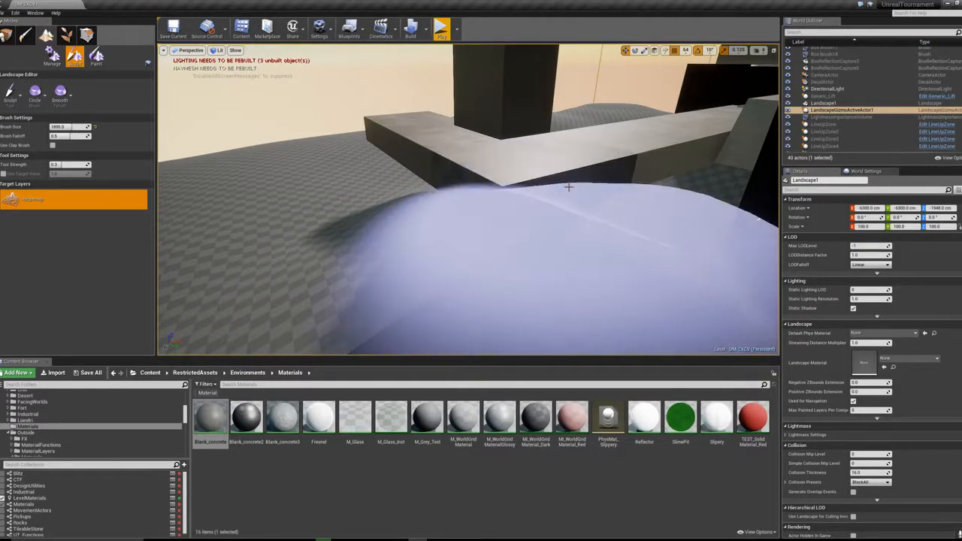
right_drag(563, 195, 460, 207)
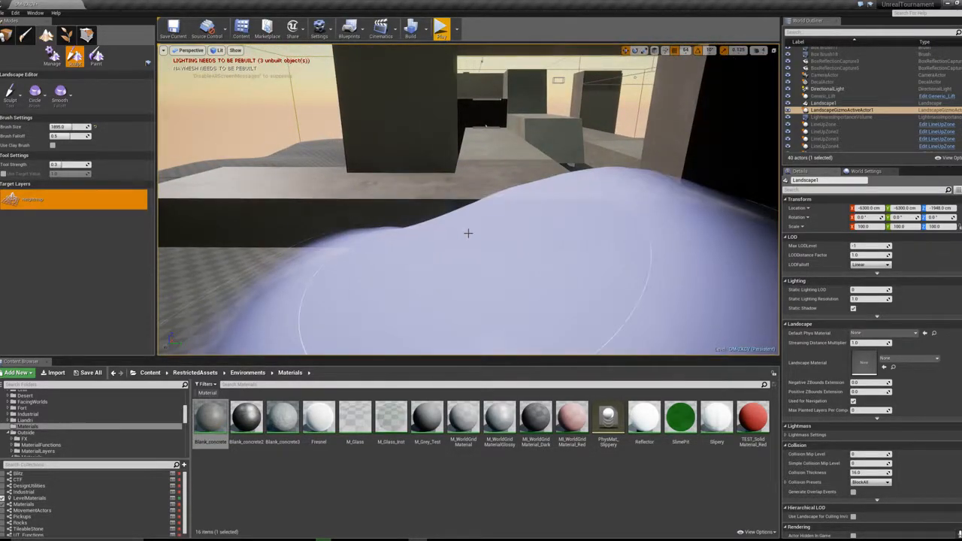
click(468, 233)
right_drag(407, 260, 362, 262)
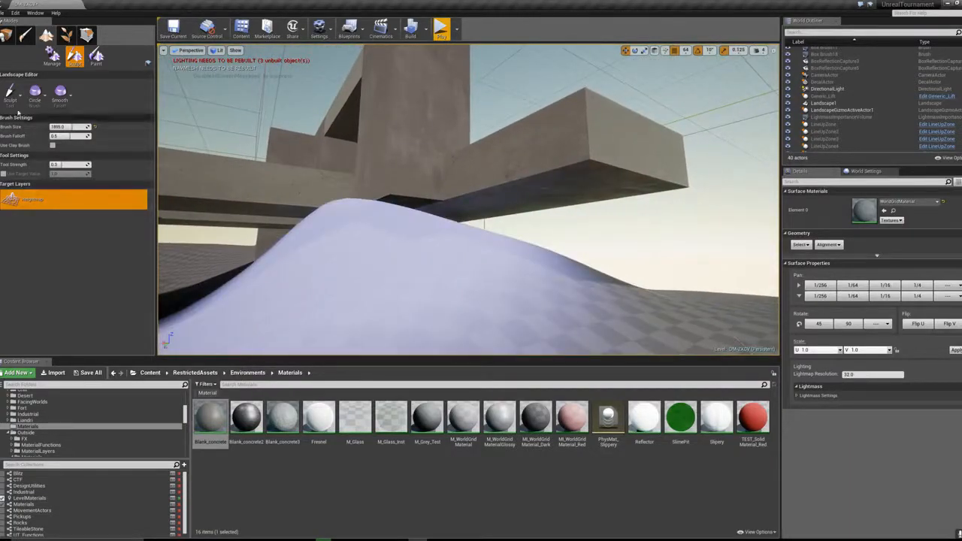
Step: Select the underside of the tall pillar, Box Brush9, in geometry editing and lower it into the sculpted mound
click(6, 32)
click(393, 208)
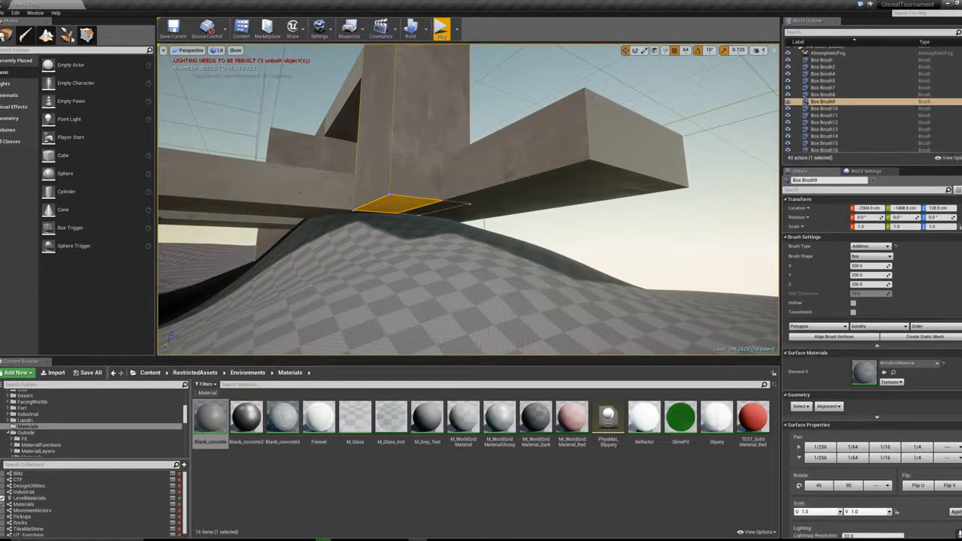
click(86, 34)
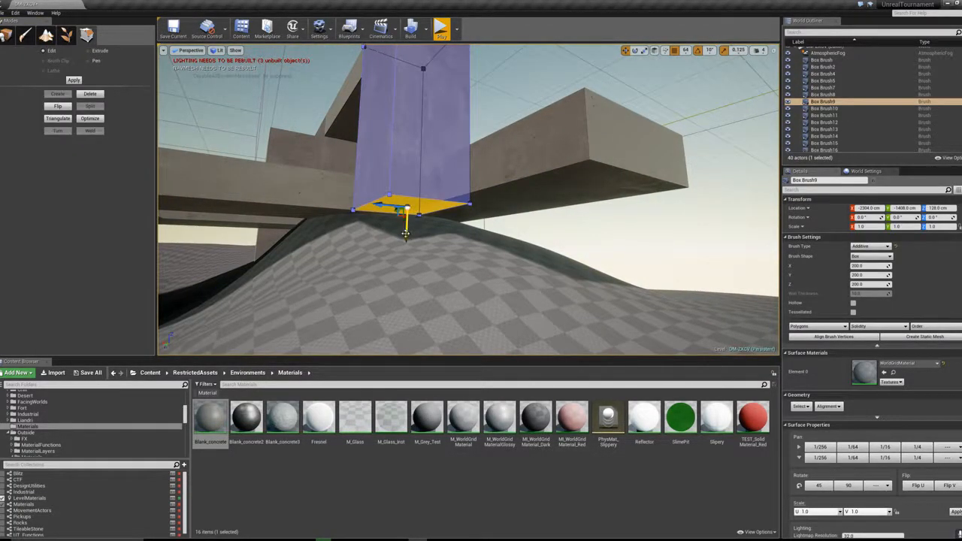
drag(406, 277, 406, 277)
key(Escape)
Step: Select the face of the block next to the pillar and pull it down toward the terrain
right_drag(406, 276, 406, 263)
click(541, 231)
click(478, 248)
click(478, 245)
drag(470, 292, 471, 330)
key(Escape)
mouse_move(470, 330)
right_down()
mouse_move(471, 316)
mouse_move(436, 278)
mouse_move(451, 289)
mouse_move(428, 244)
mouse_move(391, 245)
mouse_move(394, 229)
mouse_move(428, 233)
mouse_move(410, 252)
mouse_move(376, 256)
mouse_move(391, 260)
mouse_move(365, 248)
right_up()
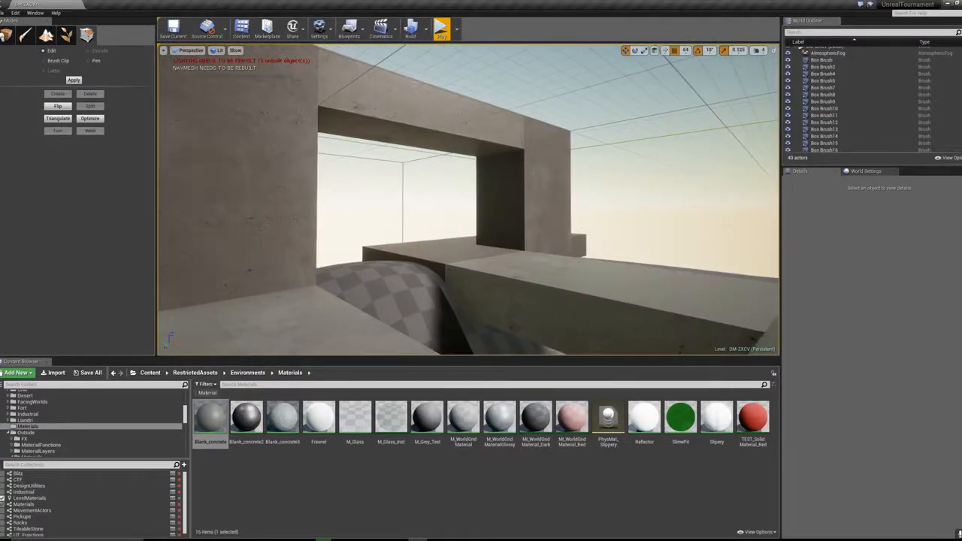
Step: Shift the side face of the subtractive Box Brush further along the wall above the mound
click(521, 164)
mouse_move(521, 164)
right_down()
mouse_move(485, 218)
mouse_move(457, 191)
right_up()
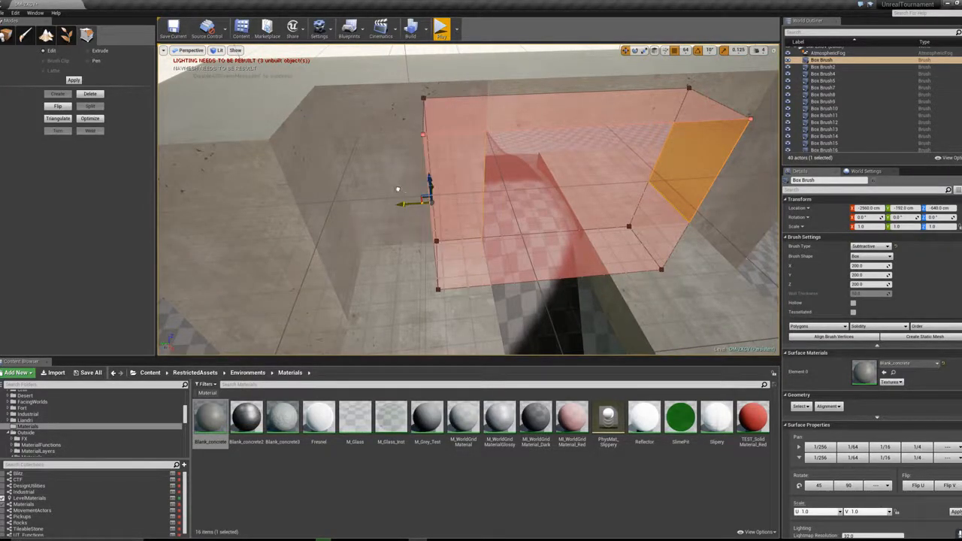
drag(319, 173, 317, 173)
key(Escape)
Step: Raise the top face of the wall brush over the opening, Box Brush10
mouse_move(318, 173)
right_down()
mouse_move(328, 179)
mouse_move(331, 167)
mouse_move(324, 173)
mouse_move(424, 234)
mouse_move(427, 216)
right_up()
click(425, 234)
key(f)
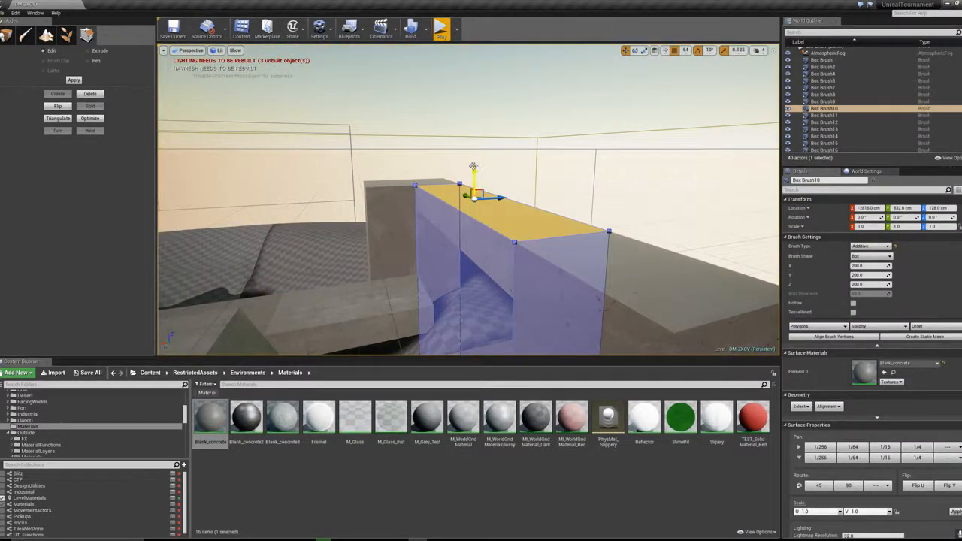
drag(474, 165, 478, 146)
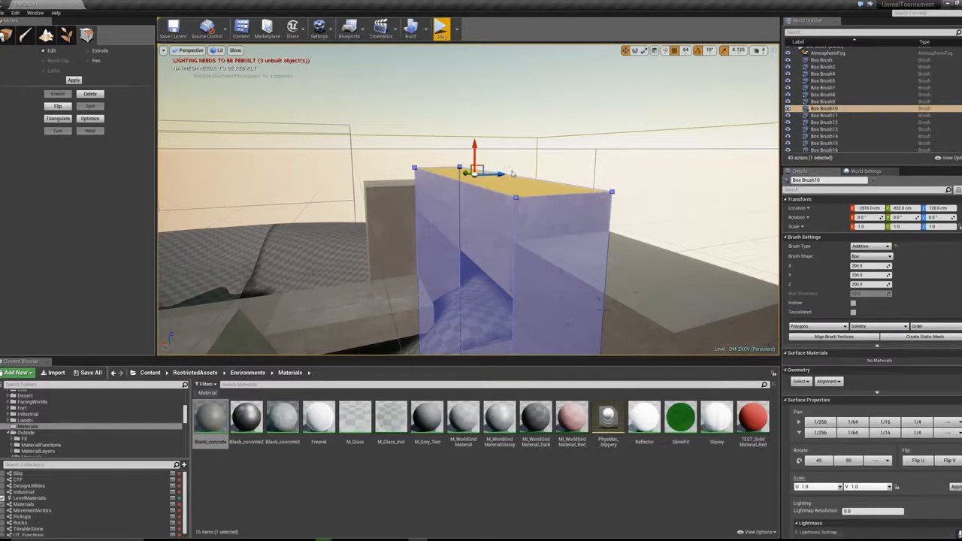
Step: Raise the top face of the block adjoining the heightened wall, Box Brush9
click(665, 279)
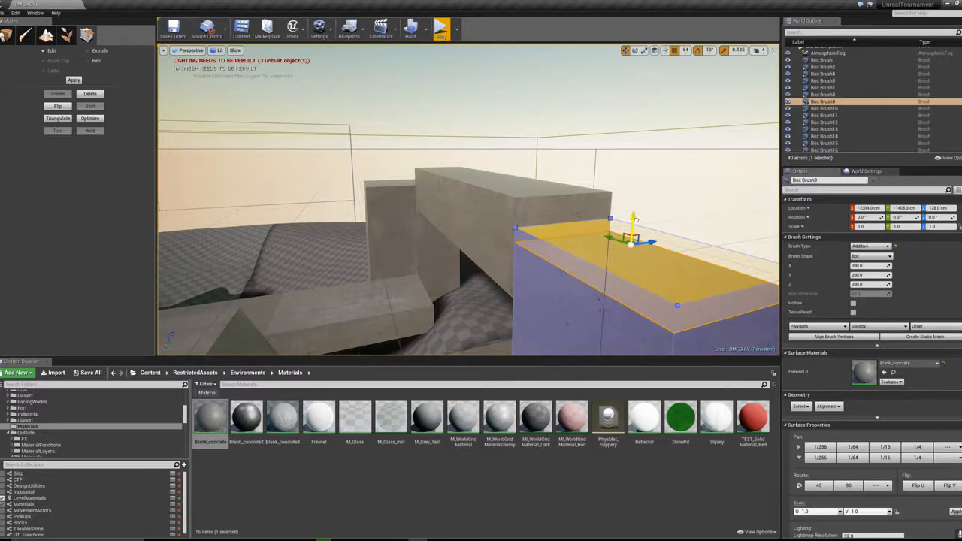
key(Escape)
key(Escape)
mouse_move(636, 228)
right_down()
mouse_move(564, 293)
mouse_move(518, 233)
mouse_move(639, 241)
mouse_move(594, 237)
mouse_move(631, 203)
mouse_move(609, 143)
mouse_move(556, 127)
mouse_move(428, 217)
right_up()
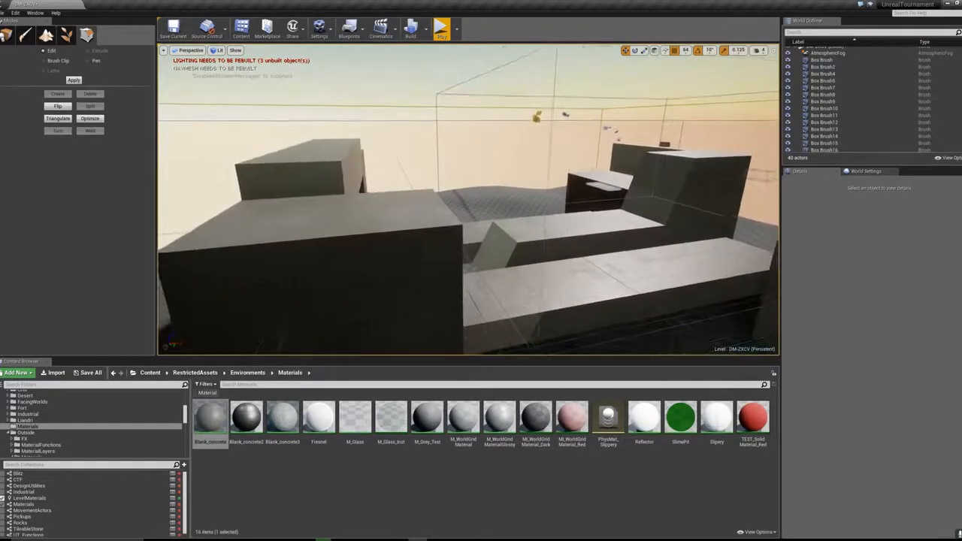
click(427, 217)
click(392, 201)
drag(339, 185, 339, 152)
click(422, 151)
Step: Sculpt the landscape mound against the base of the concrete wall between the low platforms
mouse_move(422, 150)
right_down()
mouse_move(444, 167)
mouse_move(436, 203)
mouse_move(361, 278)
mouse_move(432, 206)
mouse_move(448, 205)
mouse_move(481, 154)
mouse_move(449, 230)
mouse_move(346, 248)
mouse_move(312, 242)
right_up()
mouse_move(474, 216)
right_down()
mouse_move(508, 218)
mouse_move(474, 215)
right_up()
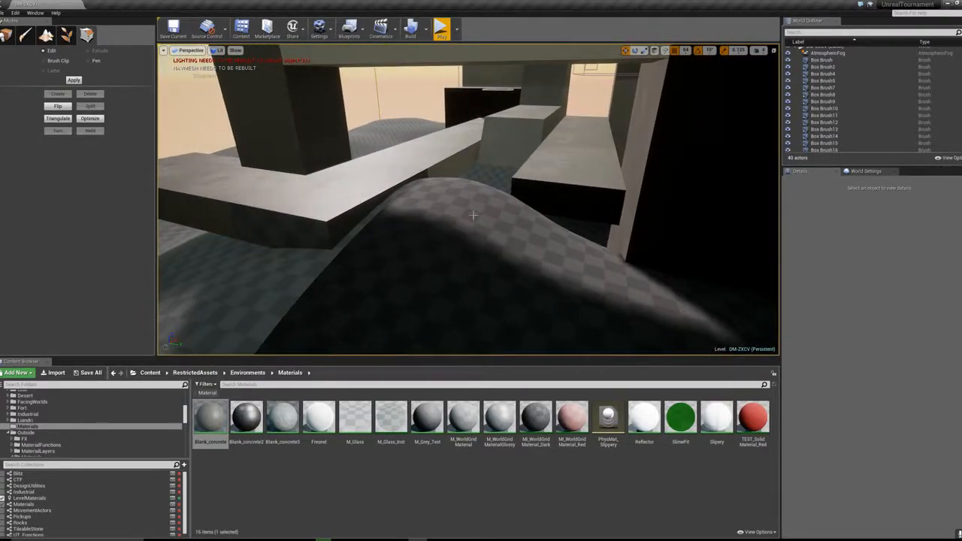
click(46, 37)
mouse_move(528, 299)
right_down()
mouse_move(612, 292)
mouse_move(521, 270)
mouse_move(410, 185)
right_up()
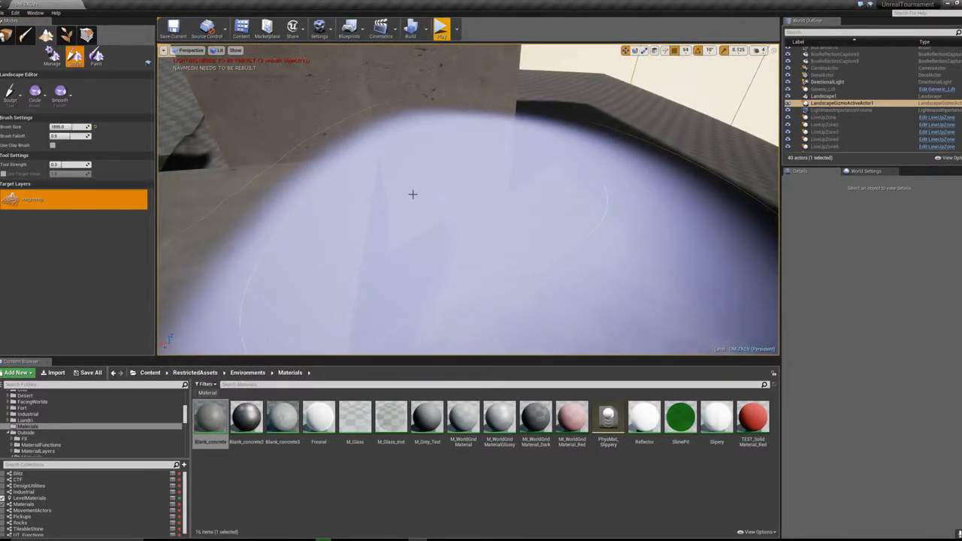
click(409, 214)
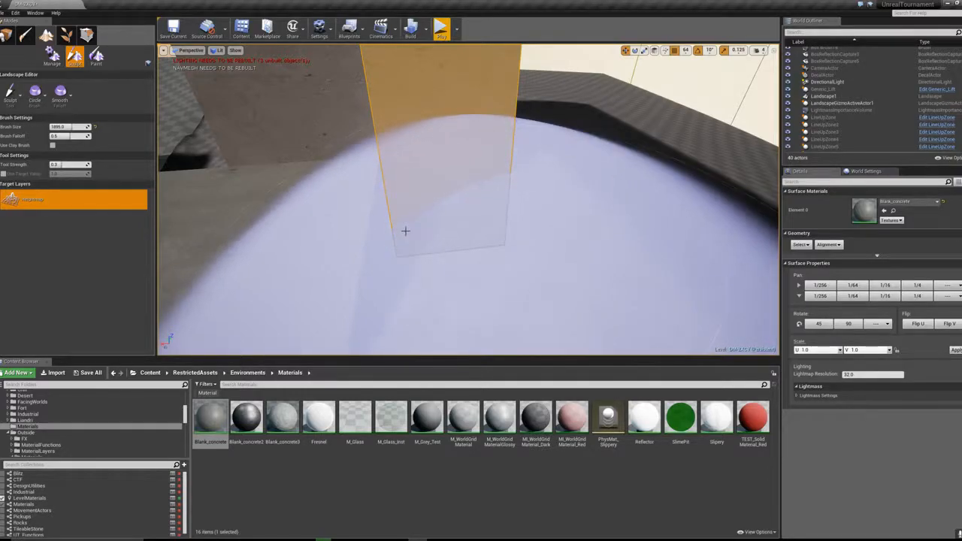
mouse_move(536, 174)
right_down()
mouse_move(544, 139)
mouse_move(597, 134)
mouse_move(560, 141)
right_up()
Step: Smooth the mound around the pillar base with the landscape Smooth tool and inspect it from both sides of the opening
click(14, 108)
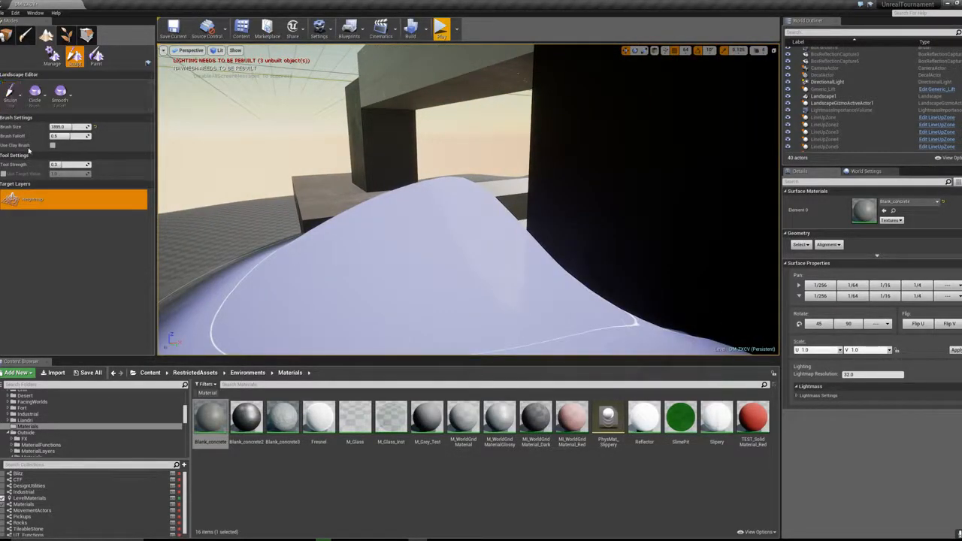
click(30, 144)
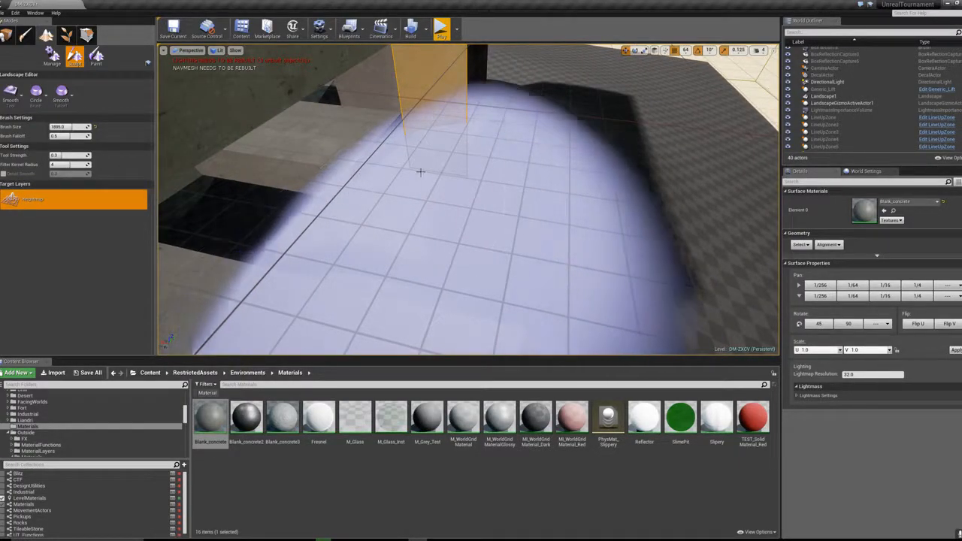
right_drag(467, 226, 473, 197)
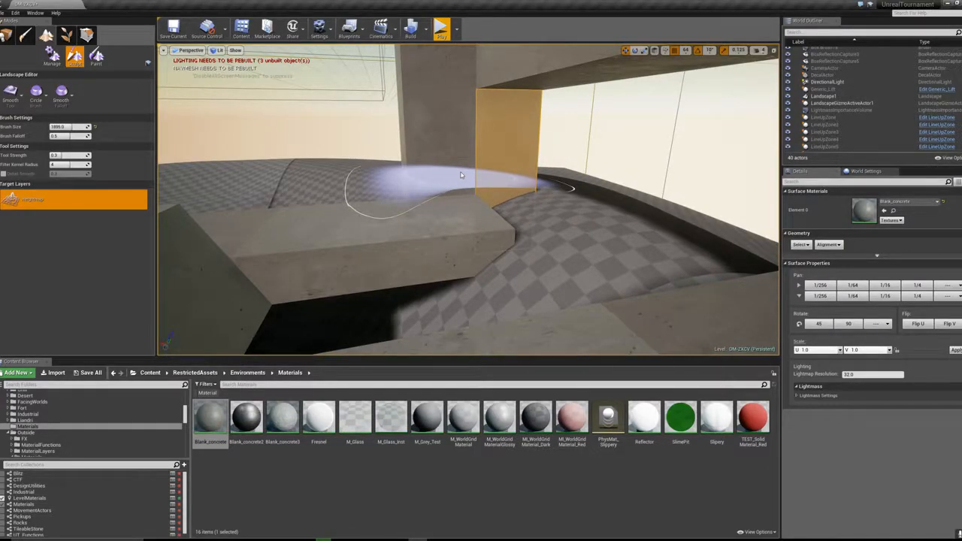
right_drag(397, 223, 398, 223)
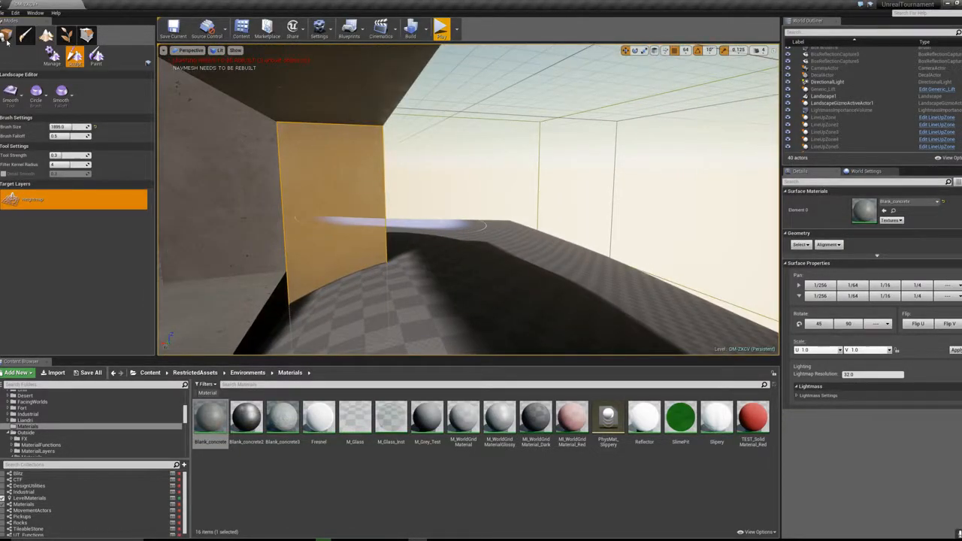
click(6, 36)
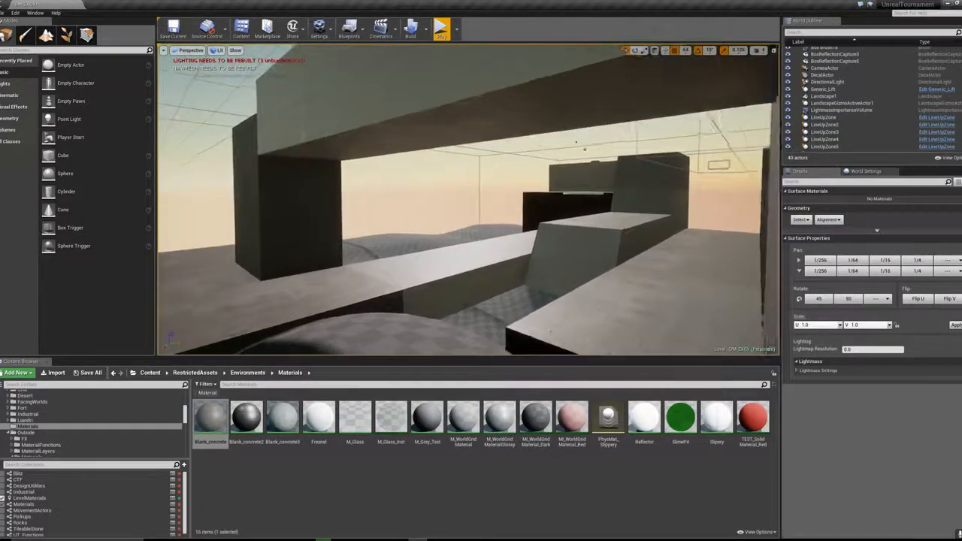
right_drag(468, 199, 601, 214)
right_drag(468, 199, 536, 161)
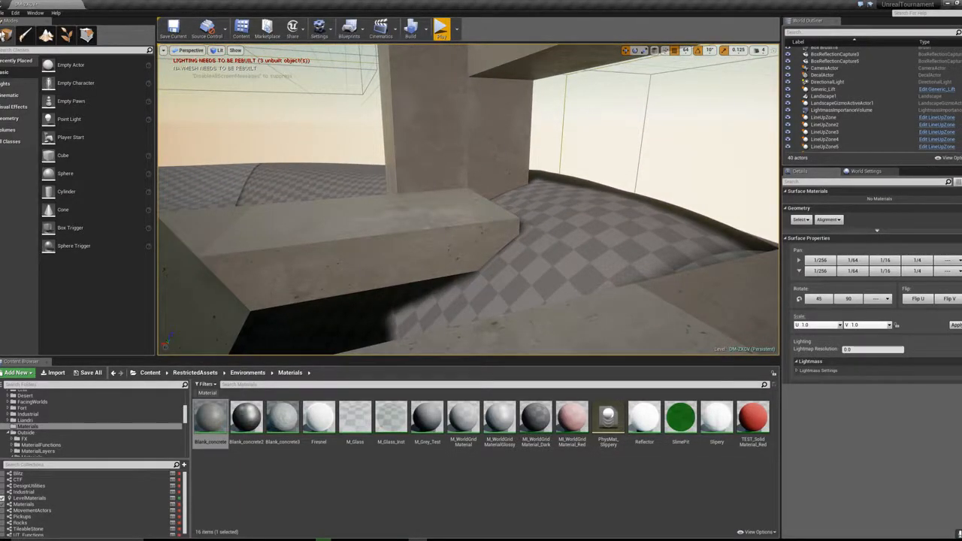
Step: Undo a trial smoothing stroke on the slope beside the platform end, and smooth that slope again
click(46, 34)
drag(448, 204, 469, 213)
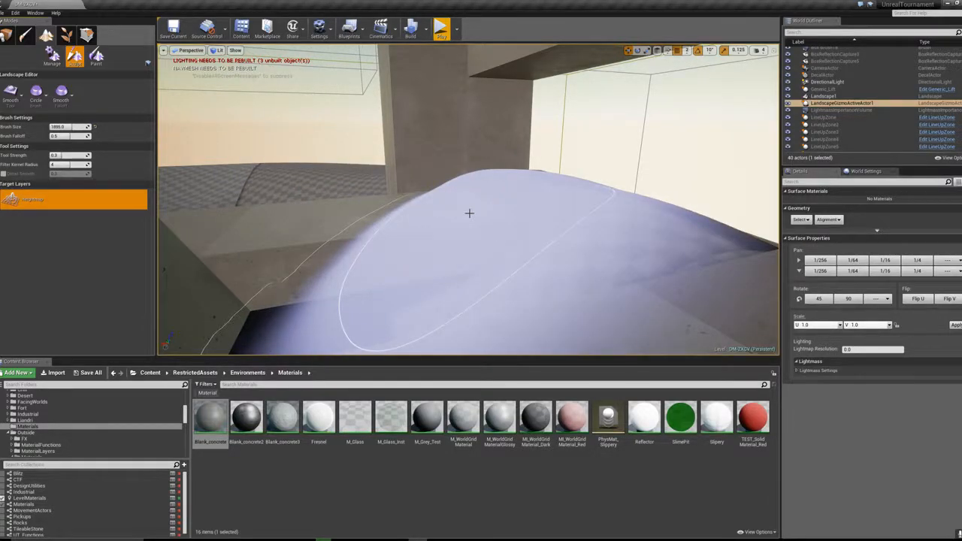
key(ctrl+z)
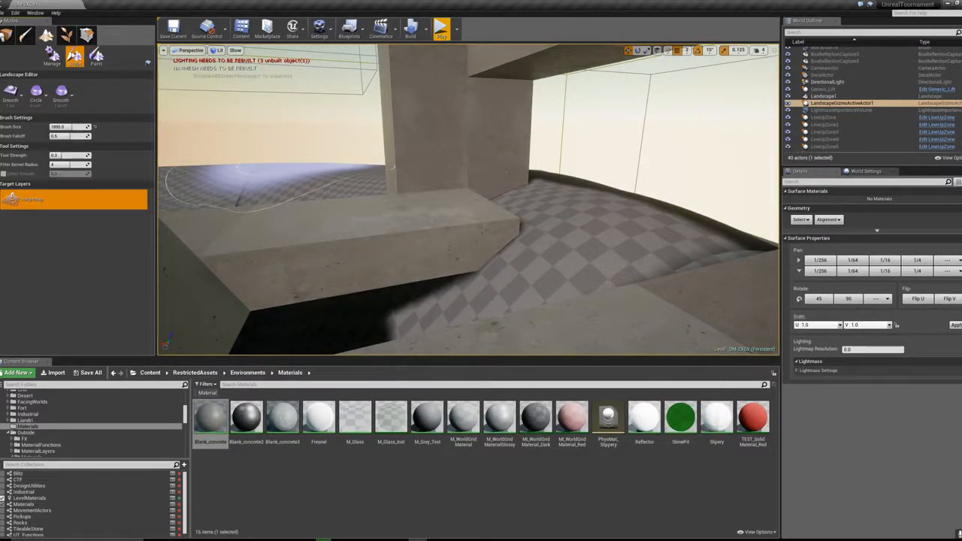
key([)
mouse_move(509, 193)
mouse_down()
mouse_move(510, 207)
mouse_move(491, 199)
mouse_up()
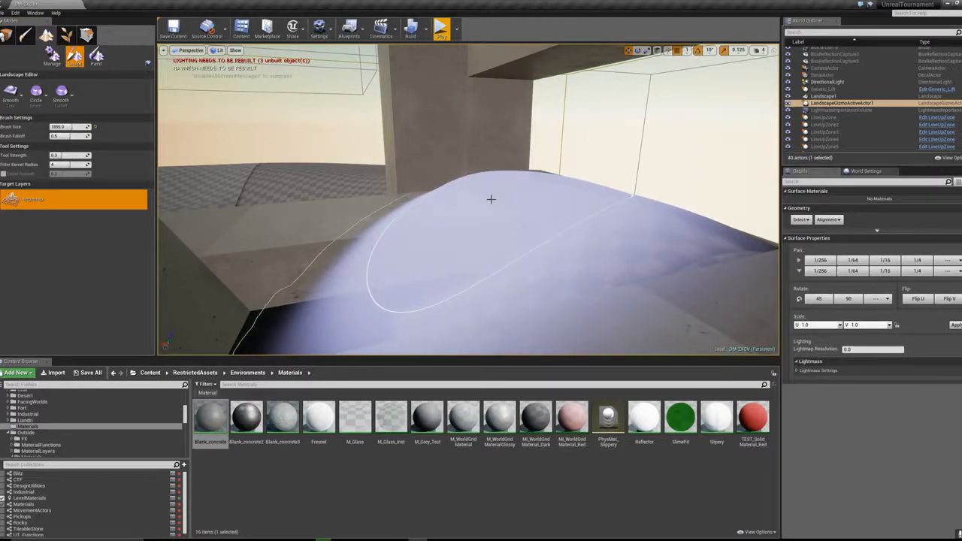
Step: Reduce the landscape Sculpt brush size and sculpt the mound's slope against the end of the low concrete platform
click(11, 93)
click(21, 121)
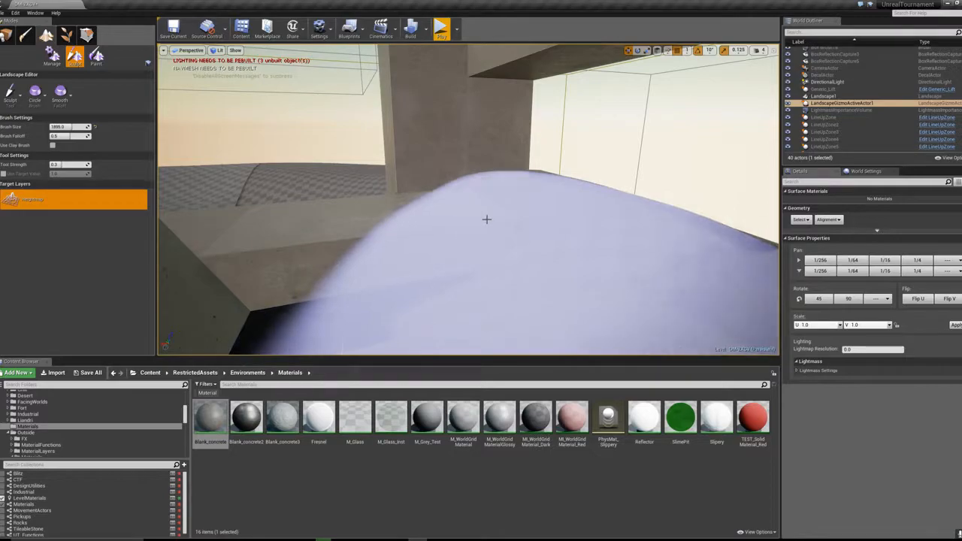
key([)
key([)
key([)
key([)
key([)
key([)
key([)
key([)
key([)
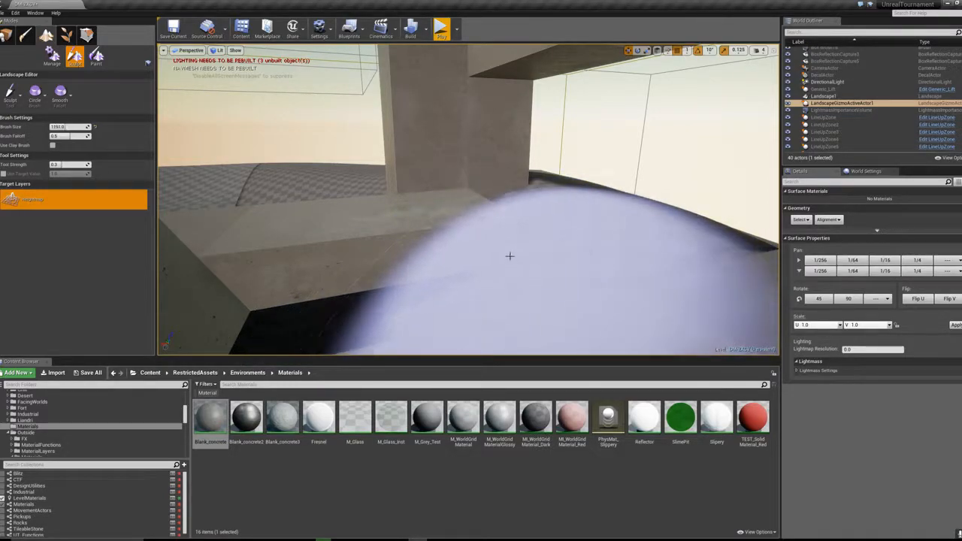
key([)
key([)
key([)
key([)
key([)
key([)
key([)
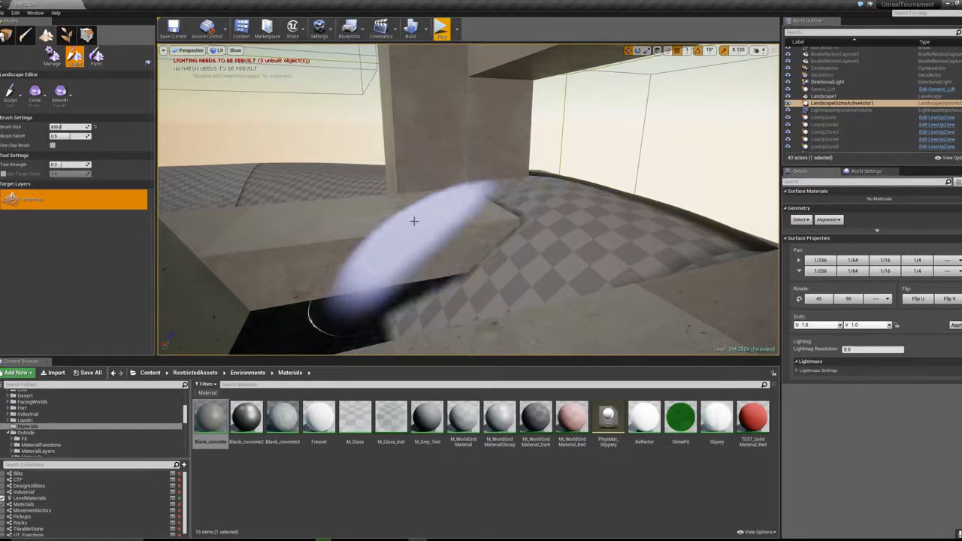
key(w)
mouse_move(499, 230)
right_down()
mouse_move(714, 226)
mouse_move(335, 232)
mouse_move(349, 244)
mouse_move(455, 236)
mouse_move(308, 245)
mouse_move(368, 246)
mouse_move(338, 218)
mouse_move(316, 218)
mouse_move(369, 233)
mouse_move(526, 225)
right_up()
mouse_move(431, 232)
mouse_down()
mouse_move(401, 247)
mouse_move(312, 254)
mouse_up()
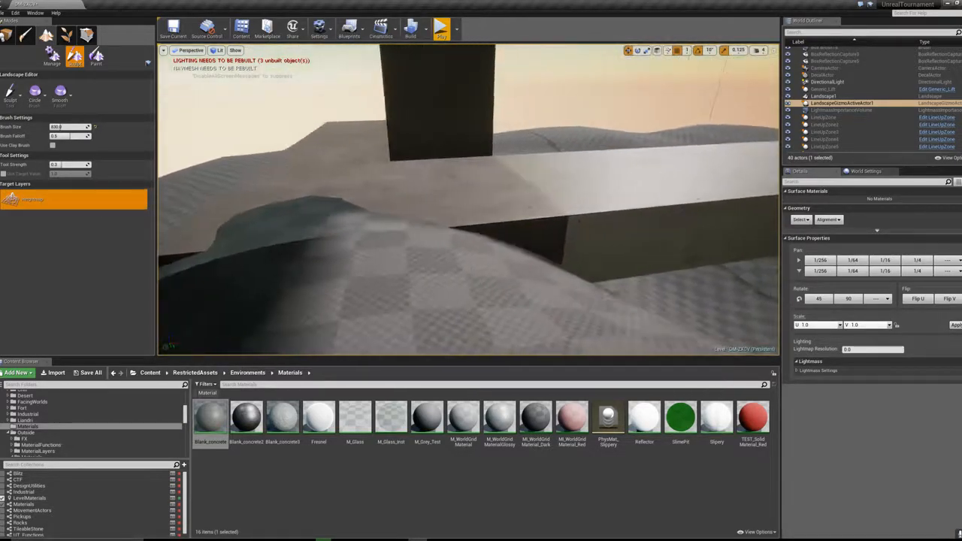
Step: Examine the mound, the wall opening and the terrain beneath the concrete beams from several sides
right_drag(510, 242, 451, 242)
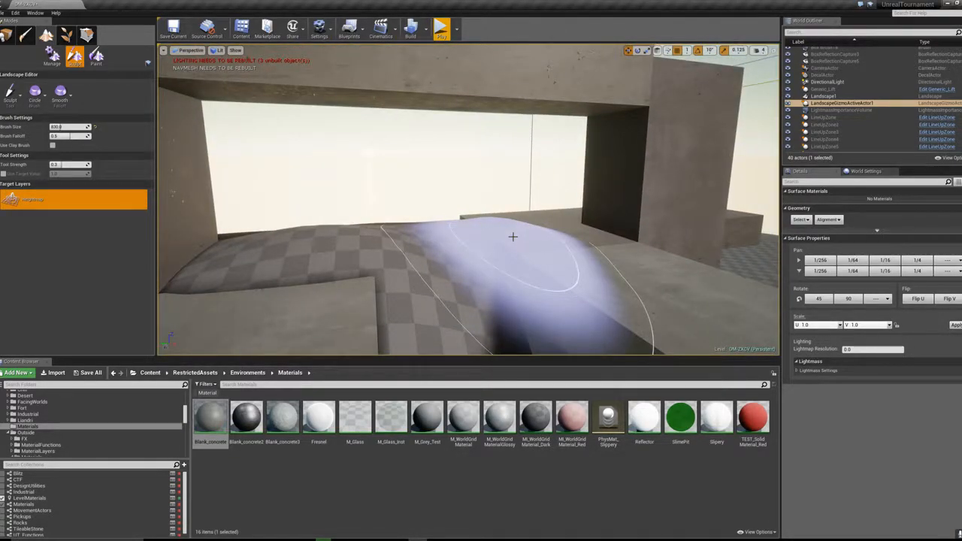
right_drag(536, 208, 376, 210)
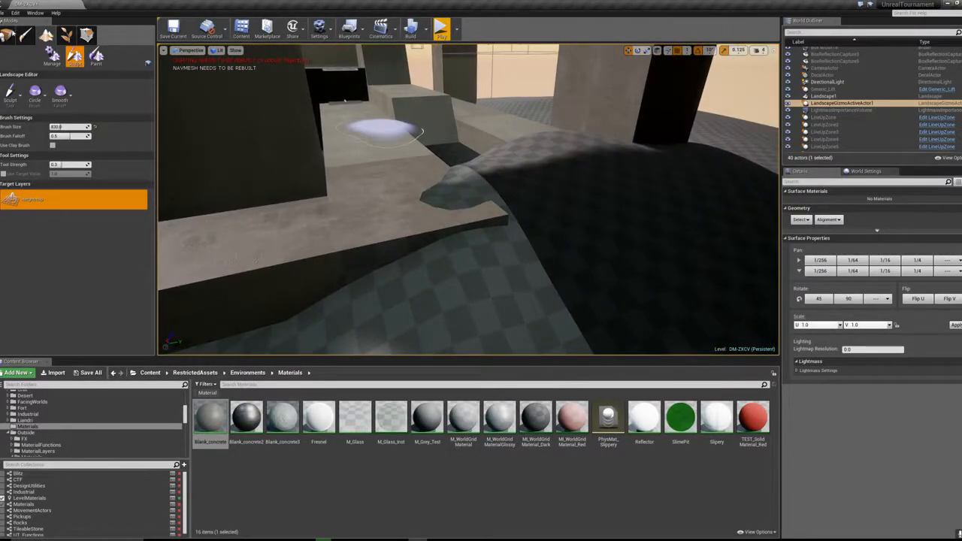
click(7, 35)
right_drag(330, 188, 336, 158)
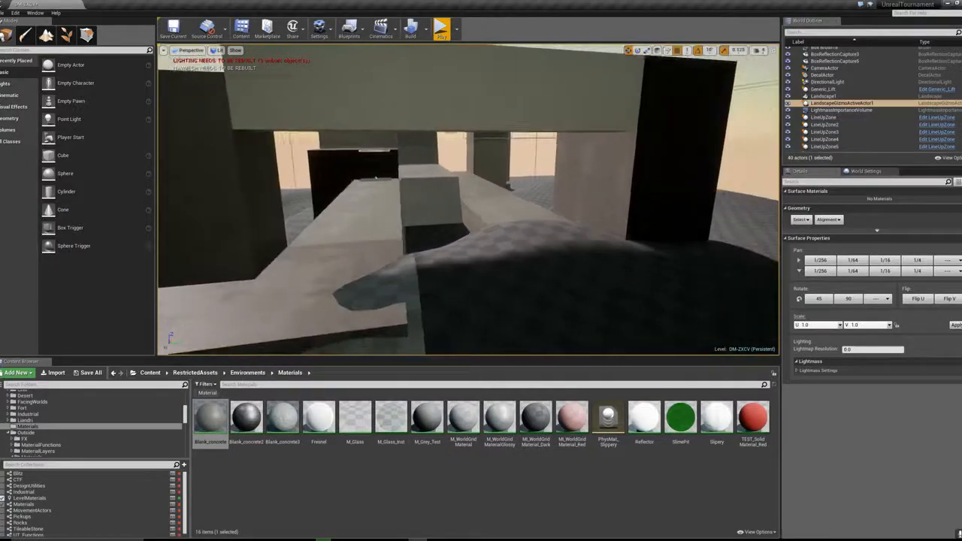
right_drag(336, 158, 391, 161)
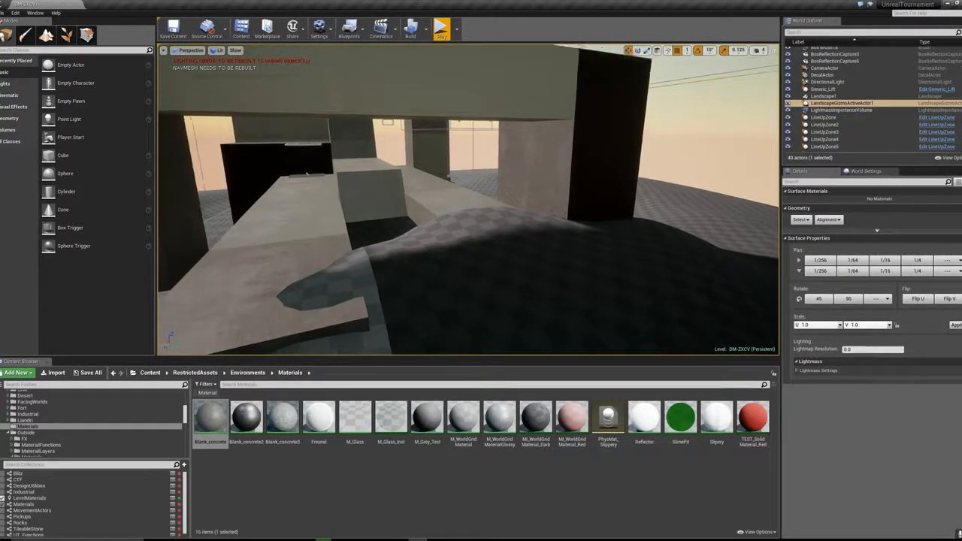
key(w)
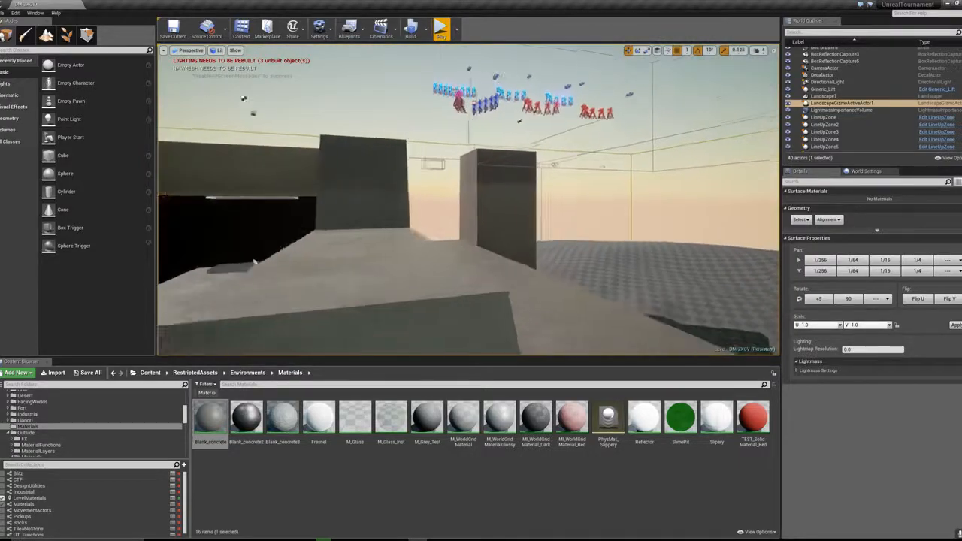
key(w)
key(w)
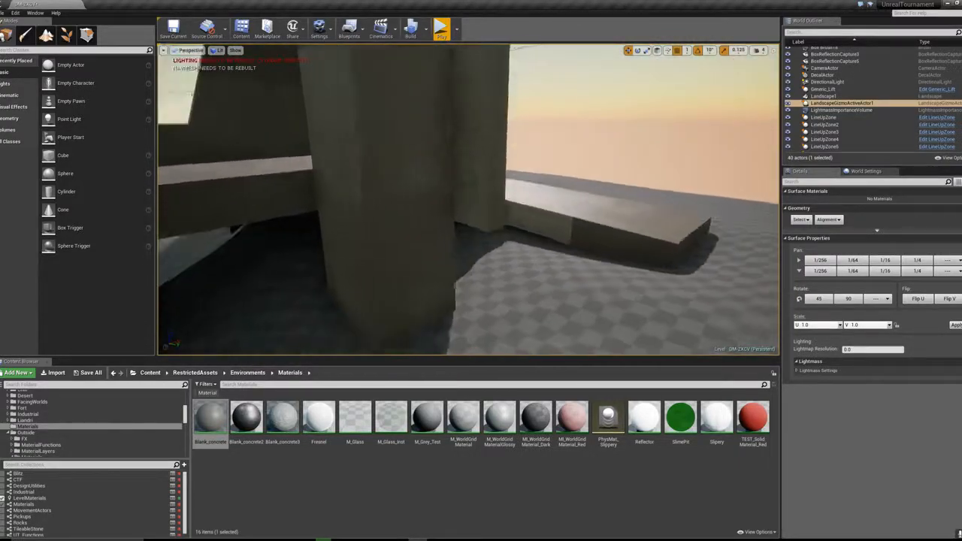
key(w)
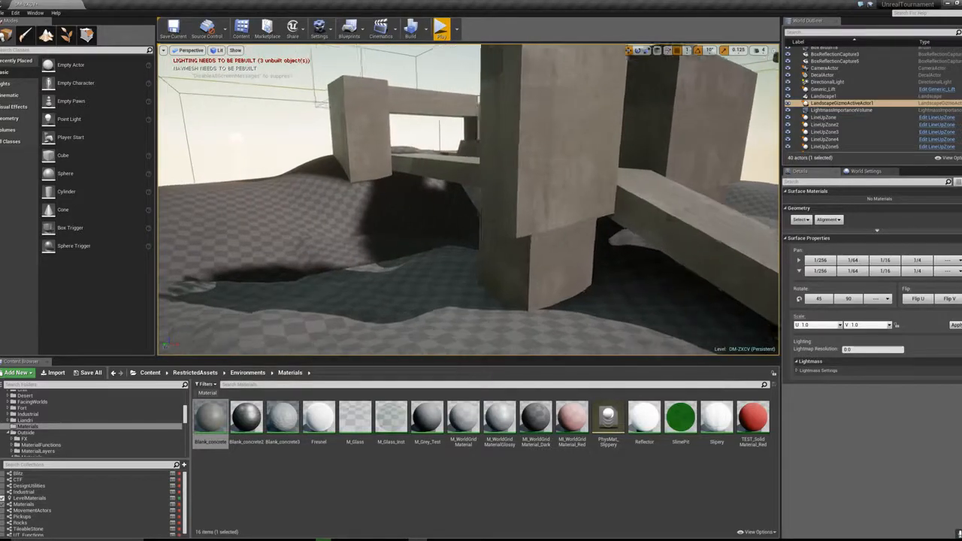
mouse_move(546, 228)
right_down()
mouse_move(602, 233)
mouse_move(572, 241)
mouse_move(546, 228)
right_up()
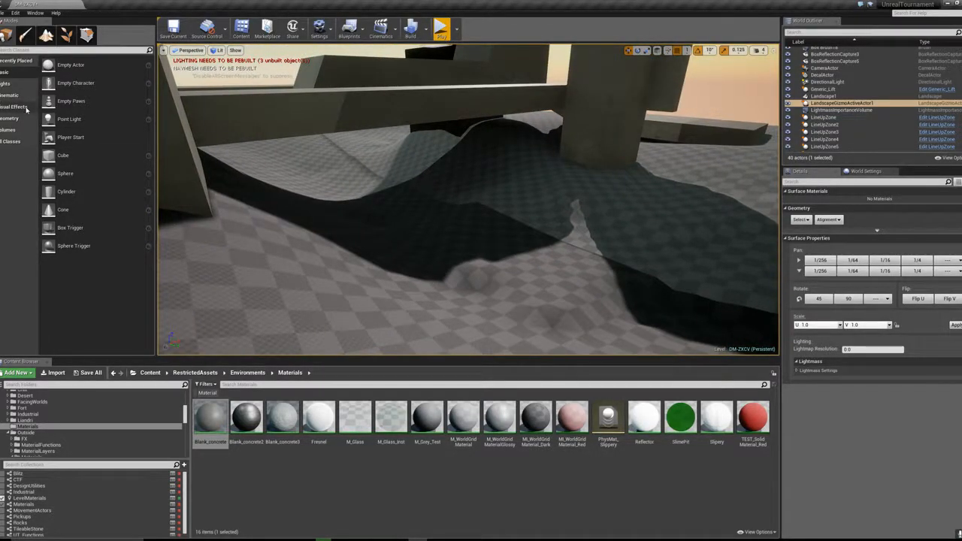
right_drag(436, 223, 376, 226)
key(w)
key(s)
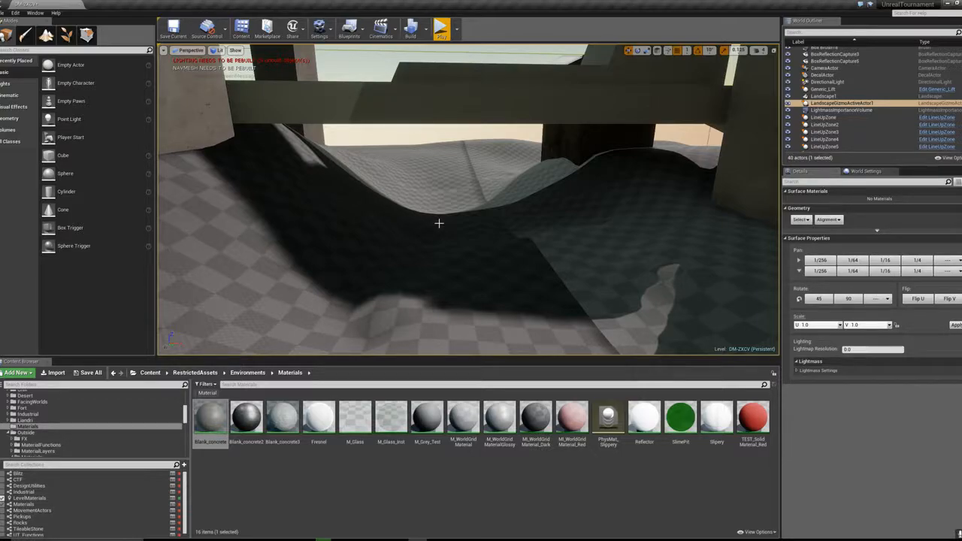
Step: Apply the landscape Erosion tool to the slope at the tall pillar's base, enlarging the brush size to 1800
click(46, 35)
click(18, 96)
click(21, 220)
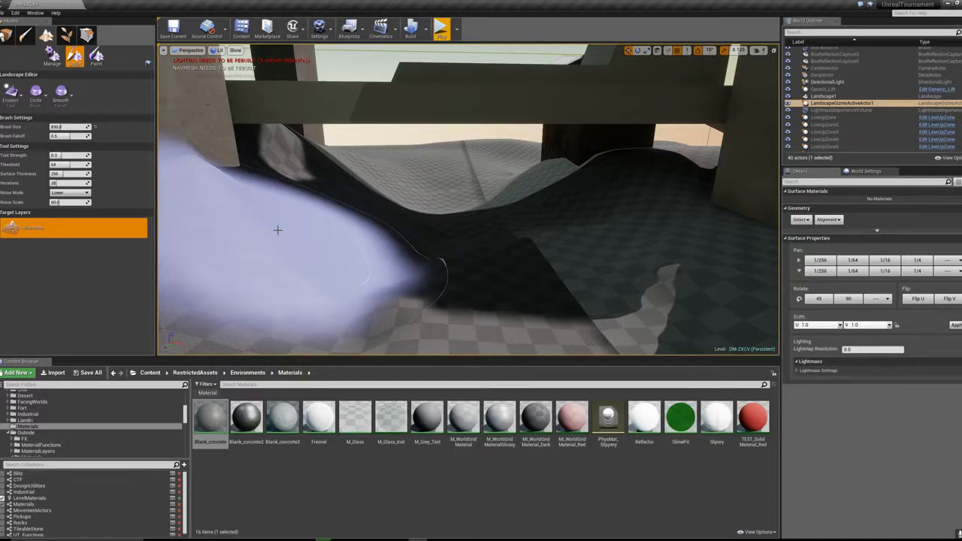
right_drag(485, 232, 398, 242)
key(s)
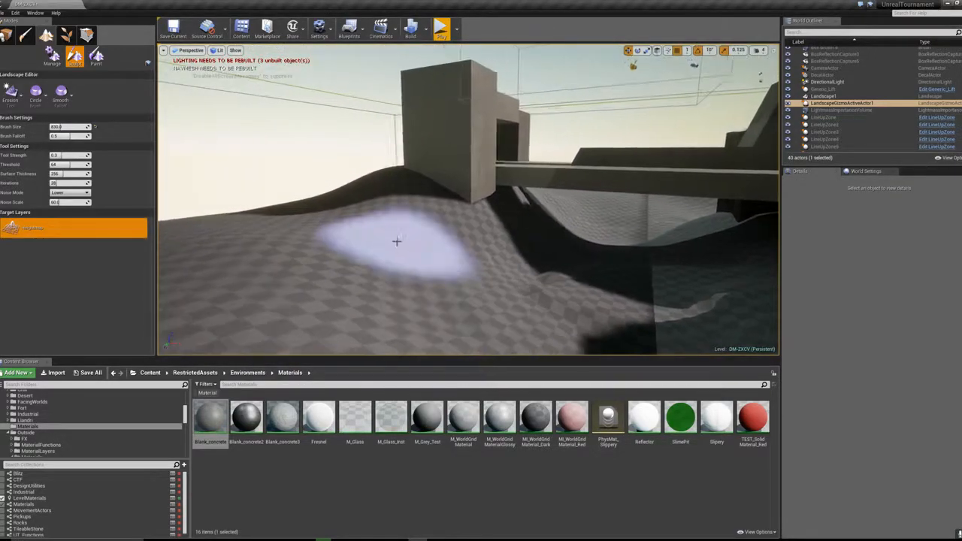
key(])
key(])
key(])
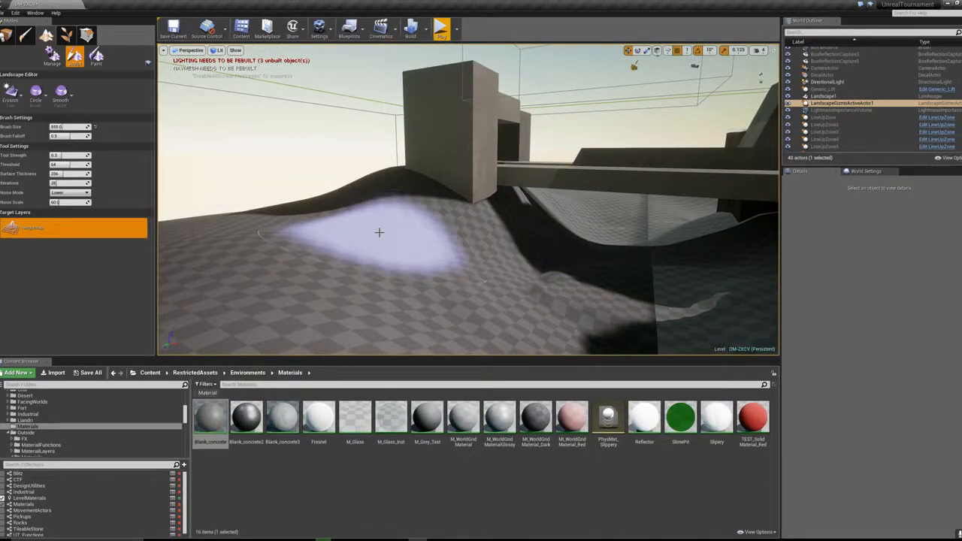
key(])
key(])
key(])
key(])
key(])
key(])
key(])
key(])
key(])
key(])
key(])
key(])
key(])
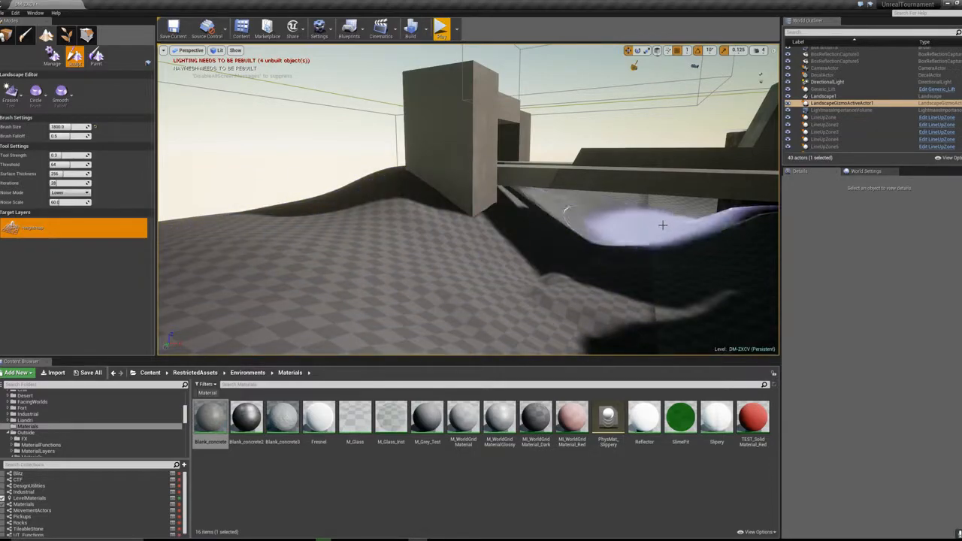
Step: Erode the dark ridge near the platforms with the same brush and check the surrounding hillside
mouse_move(628, 246)
right_down()
mouse_move(740, 265)
mouse_move(865, 256)
mouse_move(767, 252)
mouse_move(647, 278)
mouse_move(386, 158)
right_up()
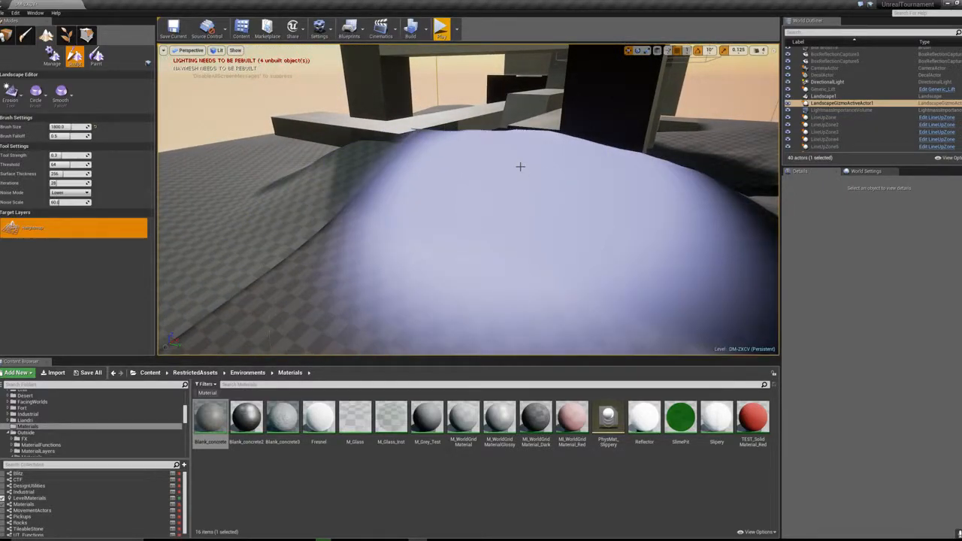
drag(301, 242, 309, 258)
right_drag(324, 243, 249, 244)
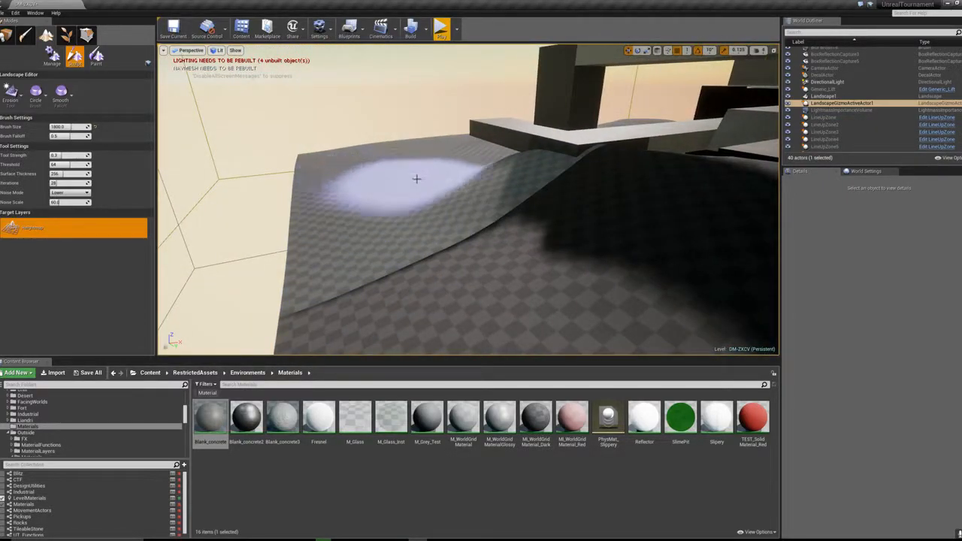
right_drag(662, 320, 456, 185)
right_drag(635, 141, 586, 98)
mouse_move(551, 204)
right_down()
mouse_move(518, 225)
mouse_move(519, 188)
mouse_move(477, 203)
mouse_move(553, 225)
mouse_move(564, 211)
mouse_move(511, 226)
mouse_move(560, 231)
mouse_move(504, 210)
mouse_move(502, 235)
mouse_move(519, 222)
mouse_move(515, 203)
mouse_move(530, 222)
mouse_move(519, 218)
mouse_move(511, 226)
mouse_move(526, 222)
mouse_move(512, 226)
mouse_move(496, 256)
right_up()
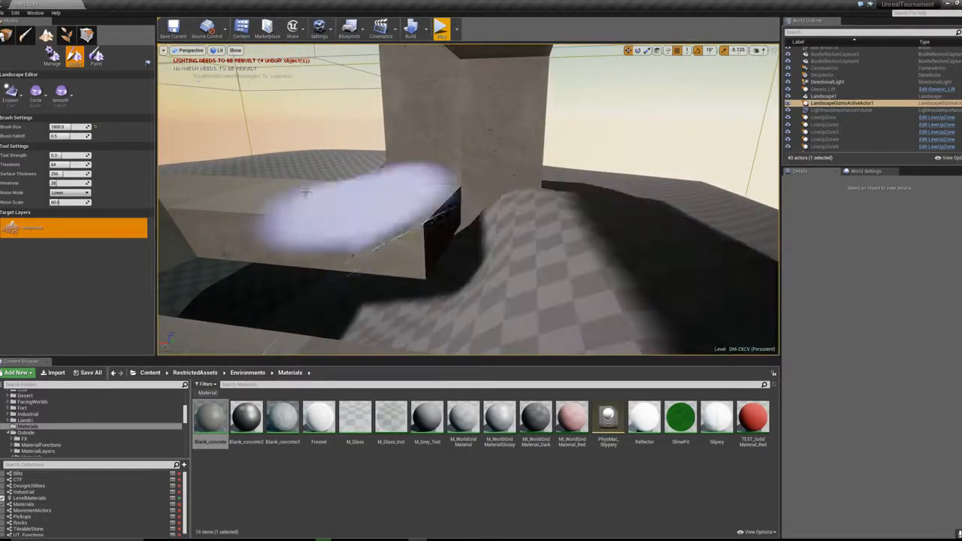
Step: Reduce the landscape Sculpt brush size and raise the ground to fill the gap at the low platform's end corner
click(12, 96)
click(32, 130)
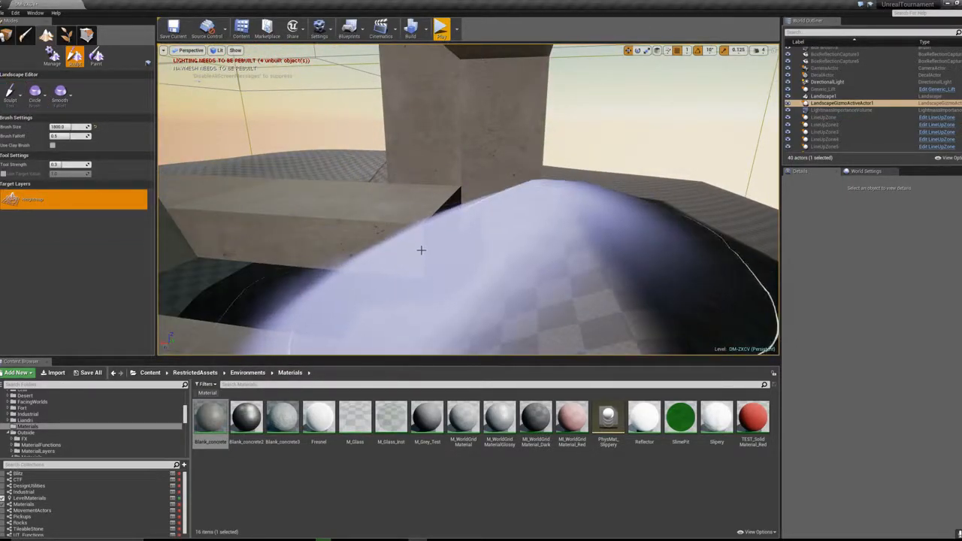
click(399, 246)
drag(400, 245, 454, 233)
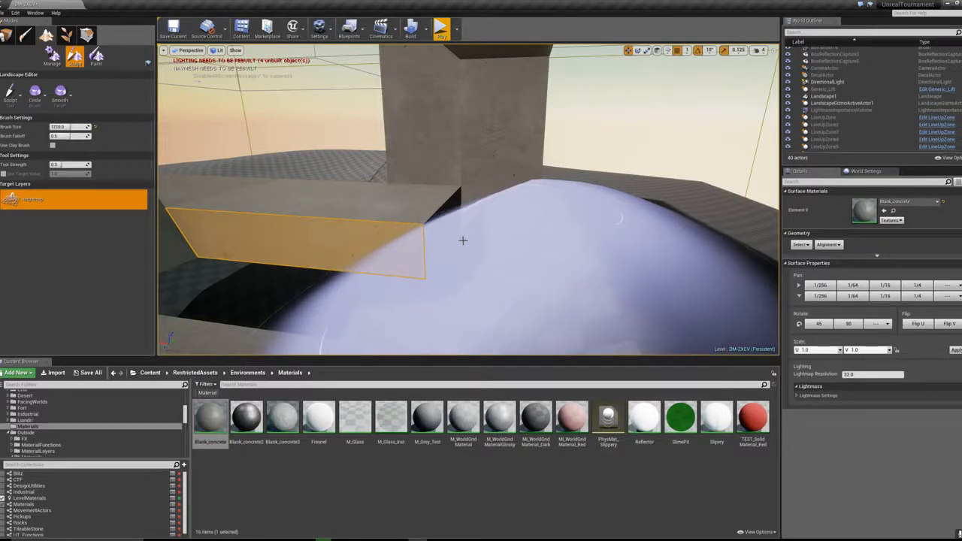
key(bracketleft)
key(bracketleft)
key(bracketleft)
key(bracketleft)
key(bracketleft)
key(bracketleft)
key(bracketleft)
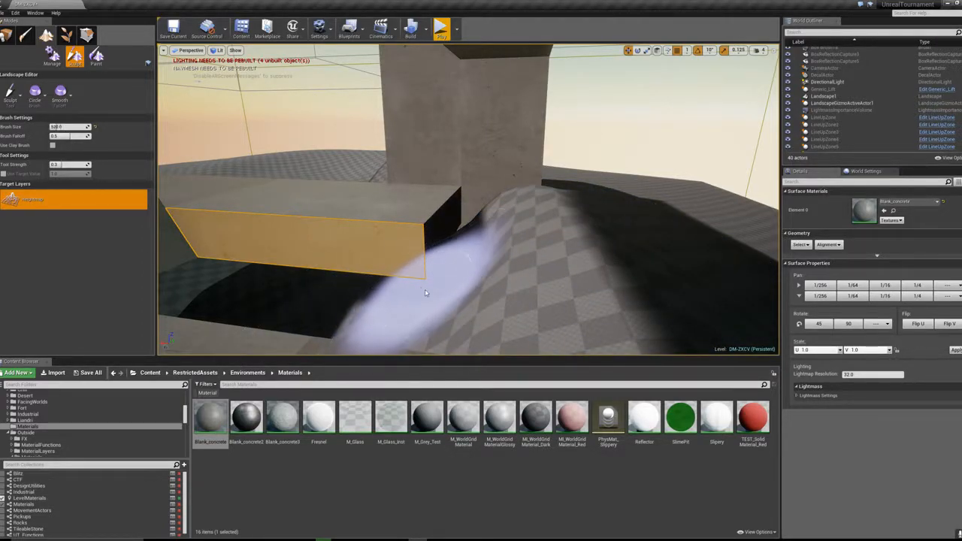
click(446, 256)
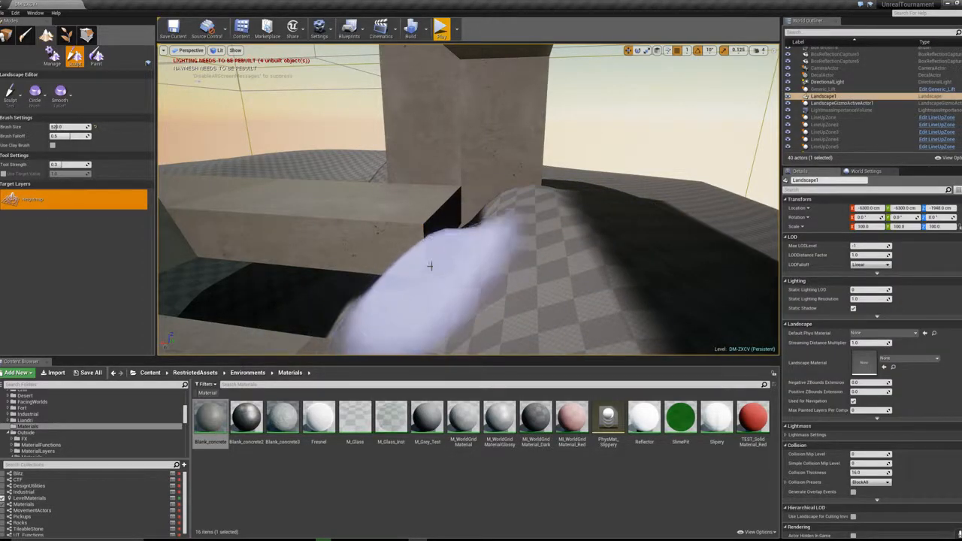
mouse_move(459, 219)
right_down()
mouse_move(461, 210)
mouse_move(475, 222)
right_up()
key(w)
mouse_move(460, 315)
right_down()
mouse_move(470, 319)
mouse_move(421, 339)
mouse_move(529, 281)
right_up()
key(w)
key(s)
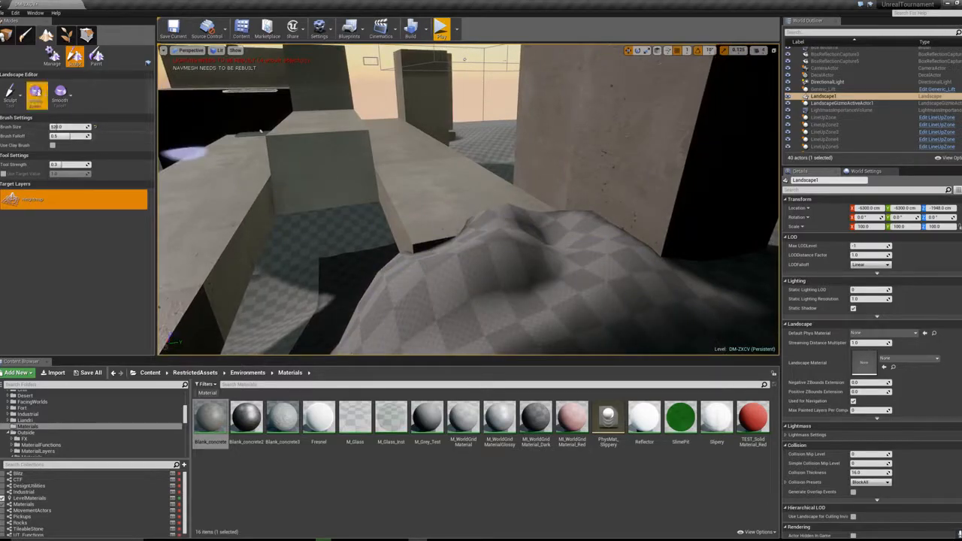
Step: Smooth the raised bump at the platform end with the landscape Smooth tool and check how it meets the platform
click(17, 158)
drag(519, 247, 476, 273)
mouse_move(476, 273)
right_down()
mouse_move(421, 267)
mouse_move(451, 263)
mouse_move(458, 267)
mouse_move(409, 267)
mouse_move(452, 269)
mouse_move(432, 267)
mouse_move(451, 268)
mouse_move(474, 242)
right_up()
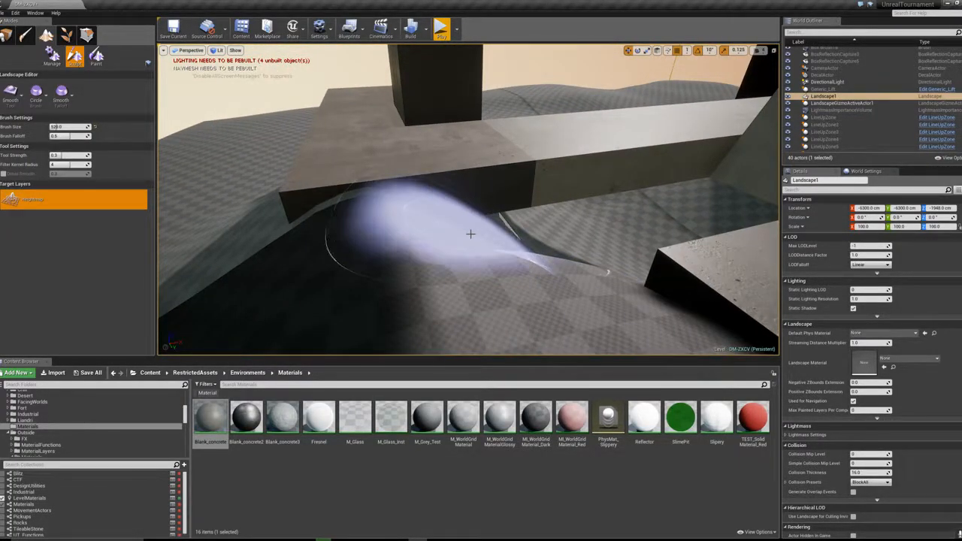
right_drag(385, 216, 364, 216)
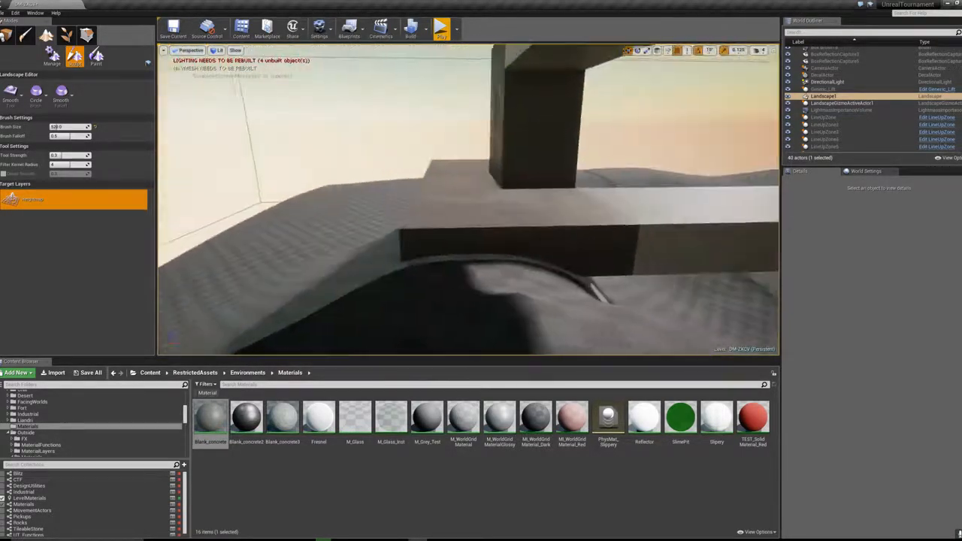
mouse_move(469, 199)
right_down()
mouse_move(617, 252)
mouse_move(677, 244)
mouse_move(721, 181)
mouse_move(482, 200)
right_up()
right_drag(411, 303, 445, 295)
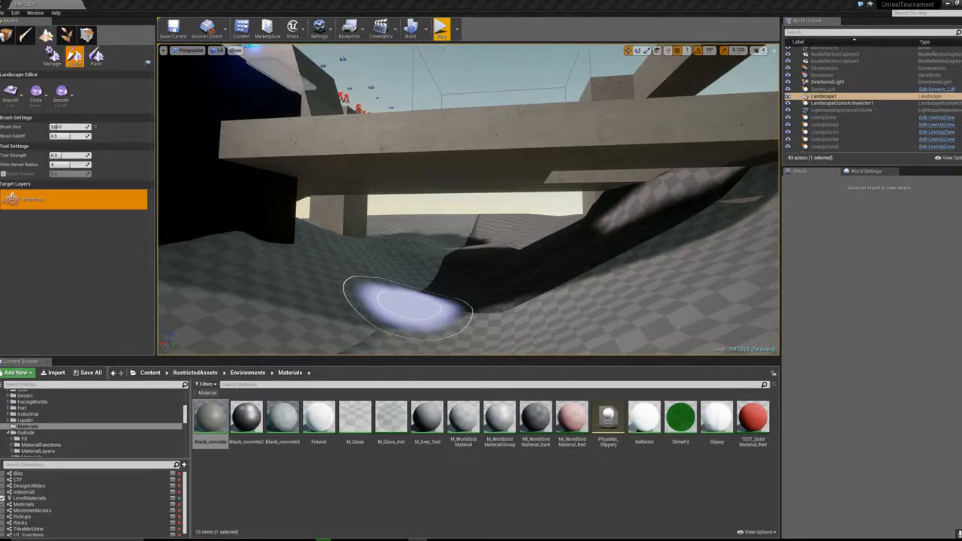
Step: Inspect the underpass, the gap beneath the tall wall and the raised walkways while moving around the level
click(621, 3)
right_drag(481, 203, 540, 184)
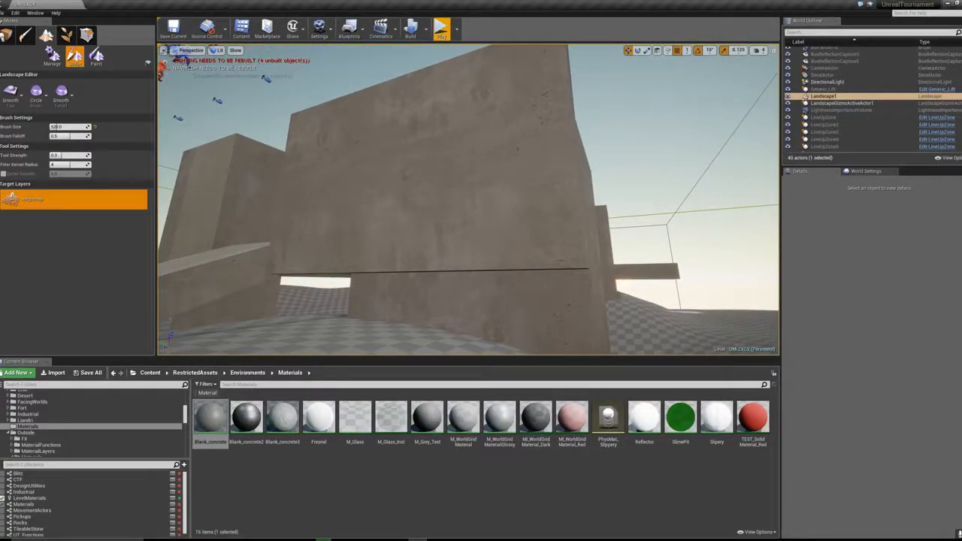
click(7, 35)
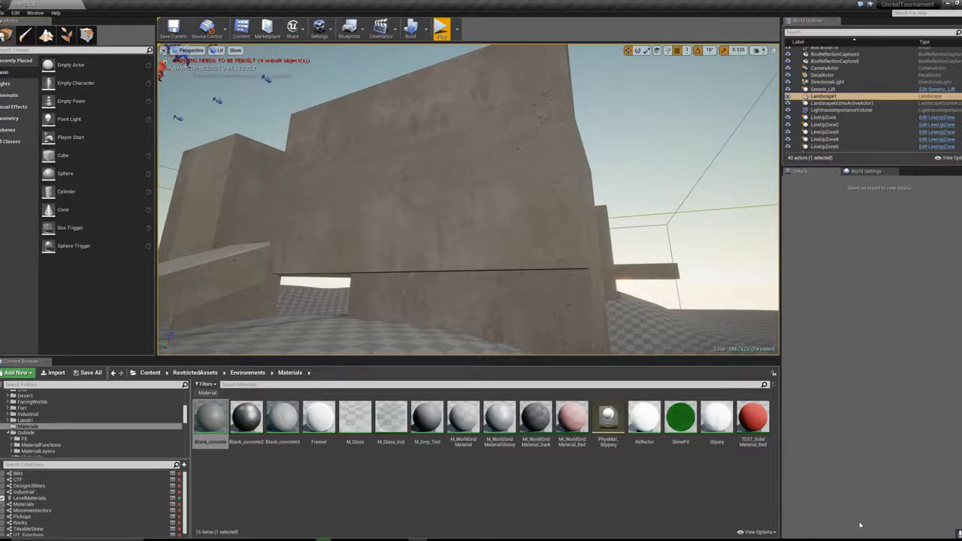
key(w)
right_drag(647, 290, 733, 323)
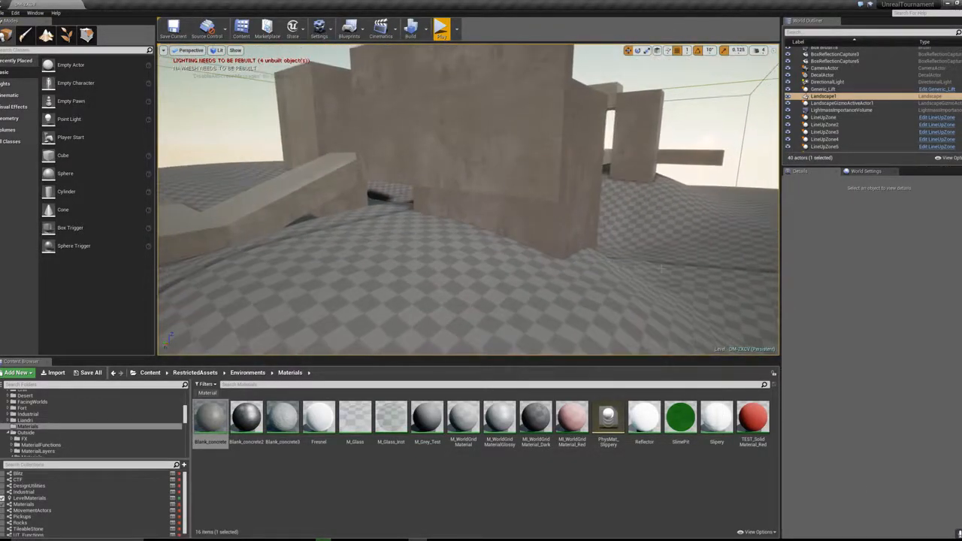
click(474, 127)
mouse_move(474, 127)
right_down()
mouse_move(478, 154)
mouse_move(478, 128)
mouse_move(451, 124)
mouse_move(512, 110)
mouse_move(504, 114)
mouse_move(506, 56)
mouse_move(470, 52)
mouse_move(455, 166)
mouse_move(444, 162)
mouse_move(439, 133)
mouse_move(538, 152)
right_up()
key(w)
key(a)
key(s)
key(d)
key(w)
key(s)
key(d)
key(w)
key(s)
key(w)
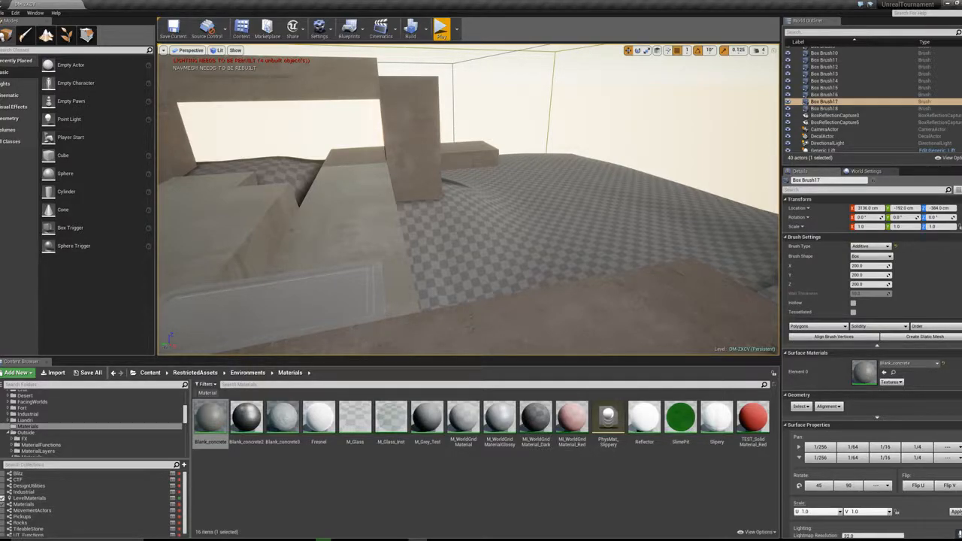
mouse_move(481, 197)
right_down()
mouse_move(442, 197)
mouse_move(286, 250)
mouse_move(353, 254)
mouse_move(426, 276)
mouse_move(202, 272)
mouse_move(211, 225)
mouse_move(218, 285)
mouse_move(475, 212)
right_up()
key(w)
click(472, 214)
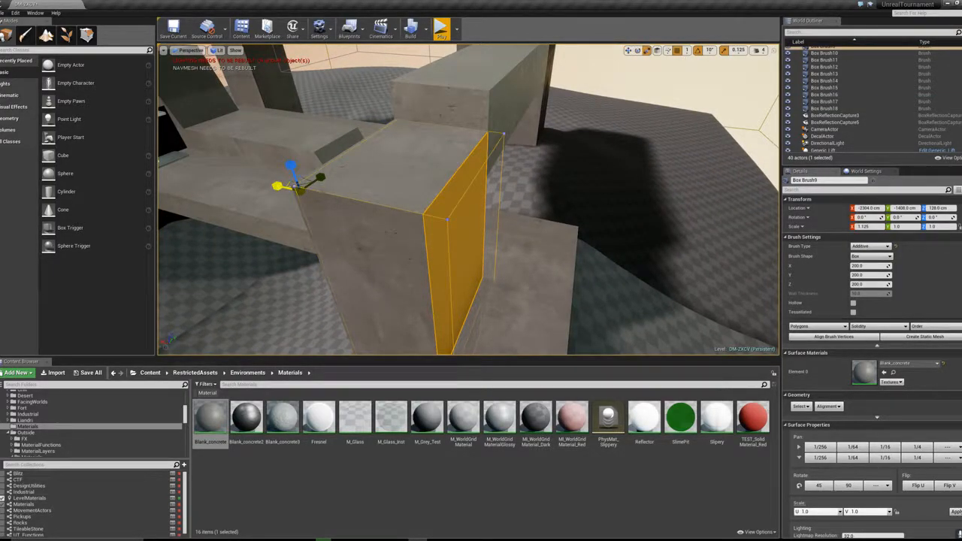
click(276, 187)
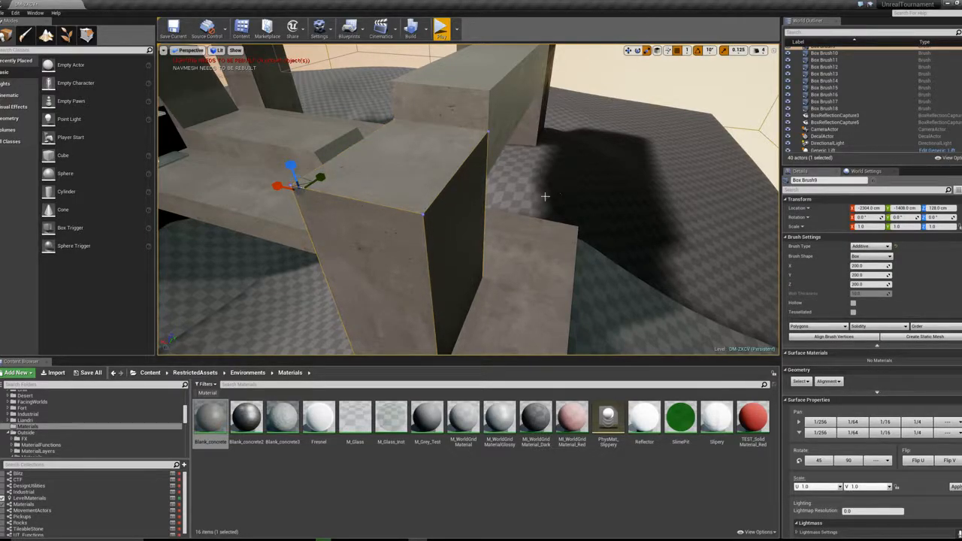
Step: Enter Geometry Editing mode and try to shift the end face of the tall block beside the walkway
click(87, 34)
click(464, 205)
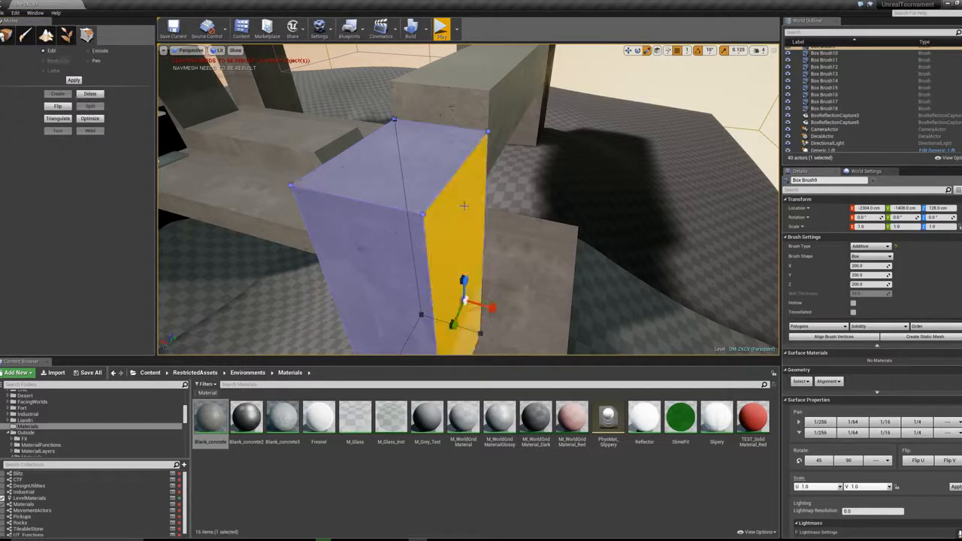
drag(490, 307, 498, 309)
key(ctrl+z)
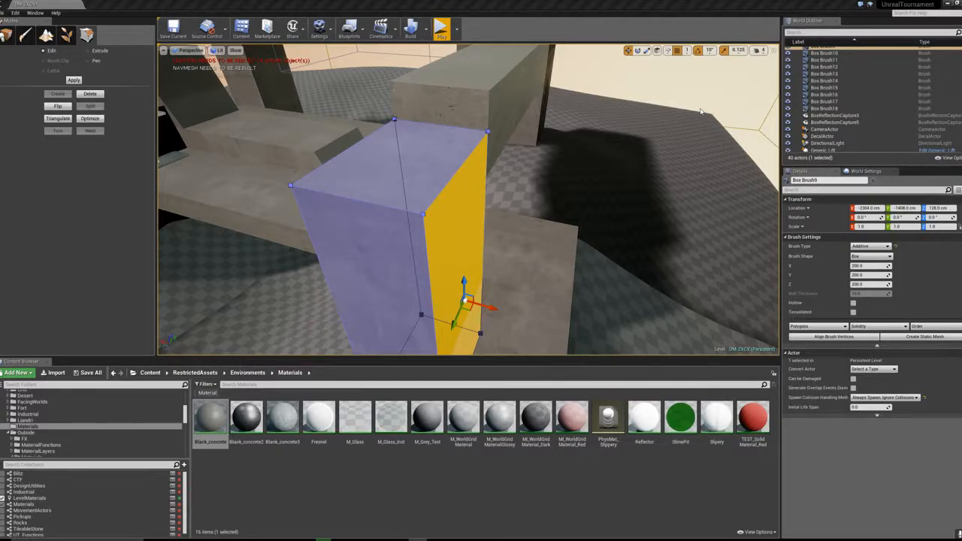
mouse_move(596, 223)
right_down()
mouse_move(589, 203)
mouse_move(617, 236)
mouse_move(526, 255)
mouse_move(519, 226)
mouse_move(587, 233)
mouse_move(556, 214)
mouse_move(594, 205)
right_up()
key(Escape)
key(Escape)
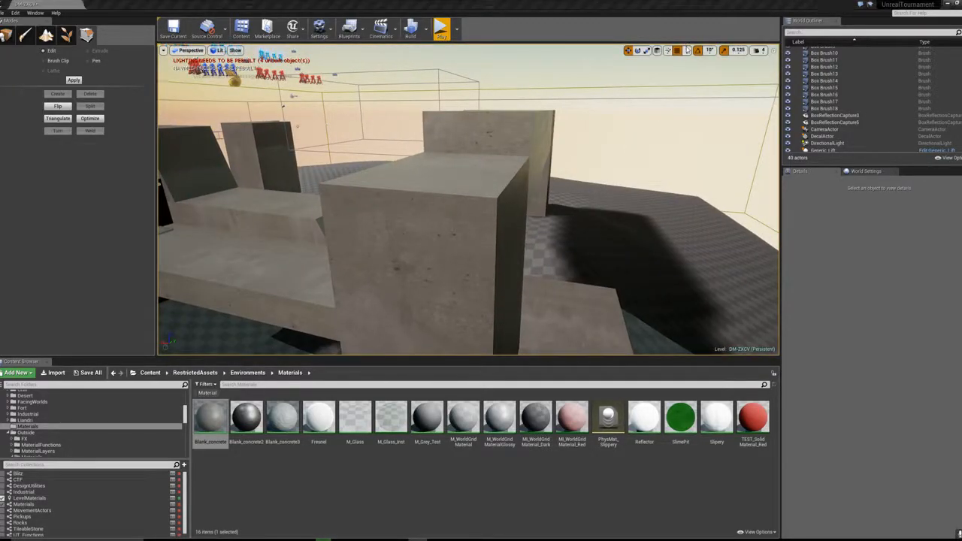
Step: Pull the tall block's side face outward with the position snap grid set to 64
click(508, 222)
click(508, 223)
right_drag(509, 225, 511, 289)
drag(517, 285, 531, 287)
mouse_move(532, 289)
right_down()
mouse_move(526, 256)
mouse_move(466, 232)
right_up()
click(466, 199)
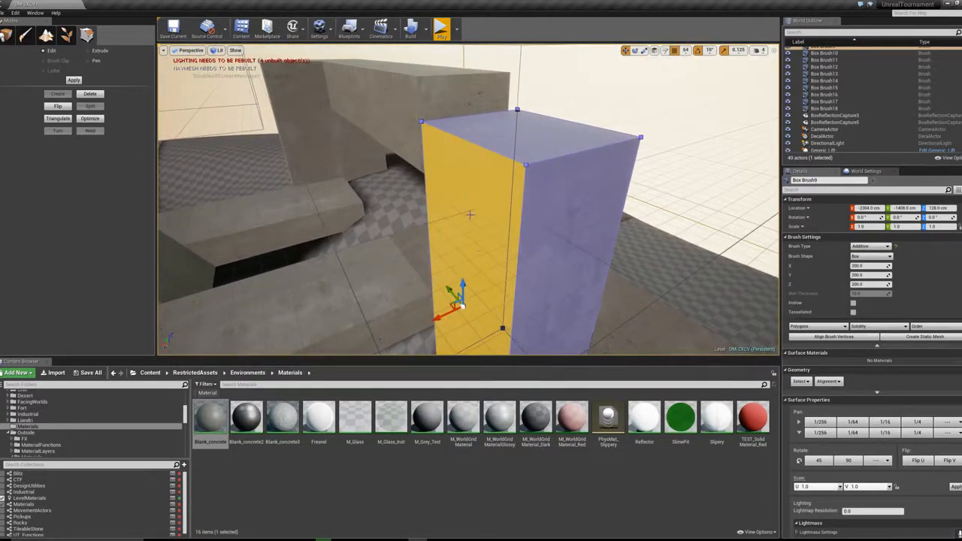
right_drag(448, 314, 445, 316)
drag(441, 319, 426, 323)
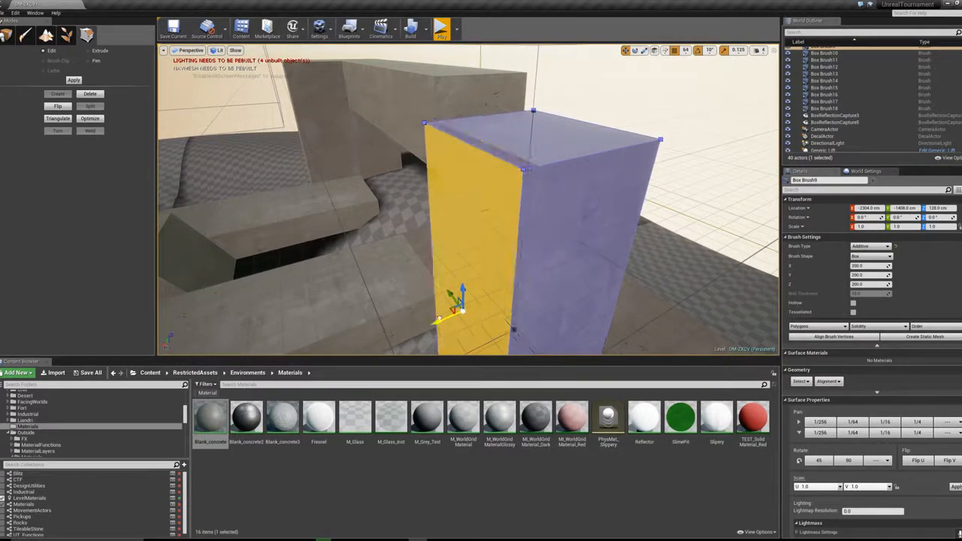
key(Escape)
key(Escape)
Step: Examine the raised walkways, the surrounding blocks and the underpass terrain beneath the beam
mouse_move(462, 311)
right_down()
mouse_move(455, 330)
mouse_move(488, 301)
mouse_move(466, 271)
mouse_move(470, 308)
mouse_move(451, 330)
mouse_move(382, 284)
mouse_move(518, 157)
right_up()
click(518, 157)
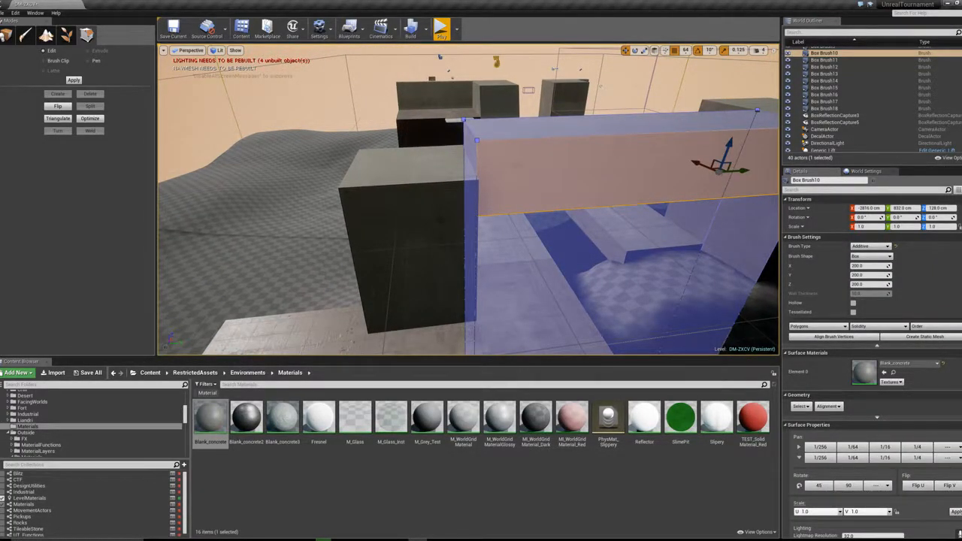
key(Escape)
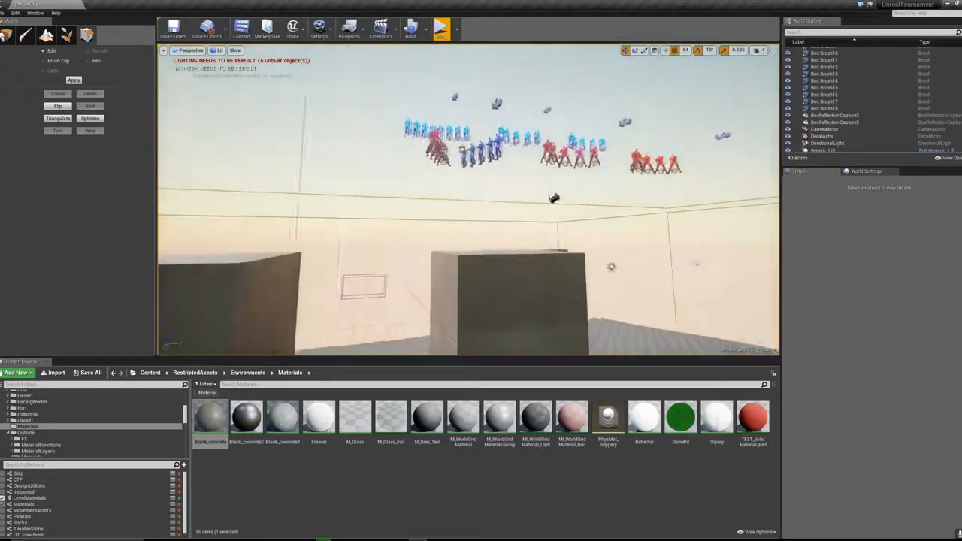
right_drag(469, 200, 410, 289)
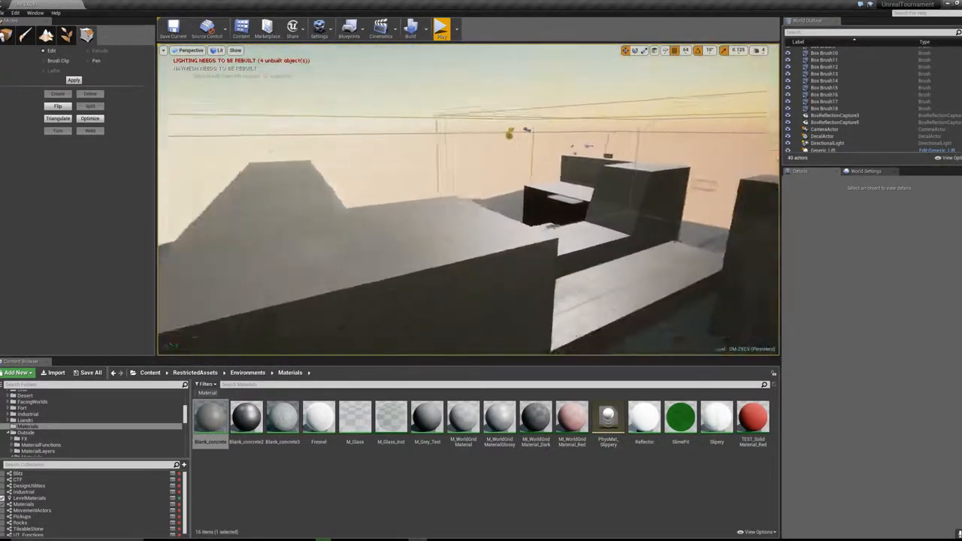
right_drag(468, 199, 473, 260)
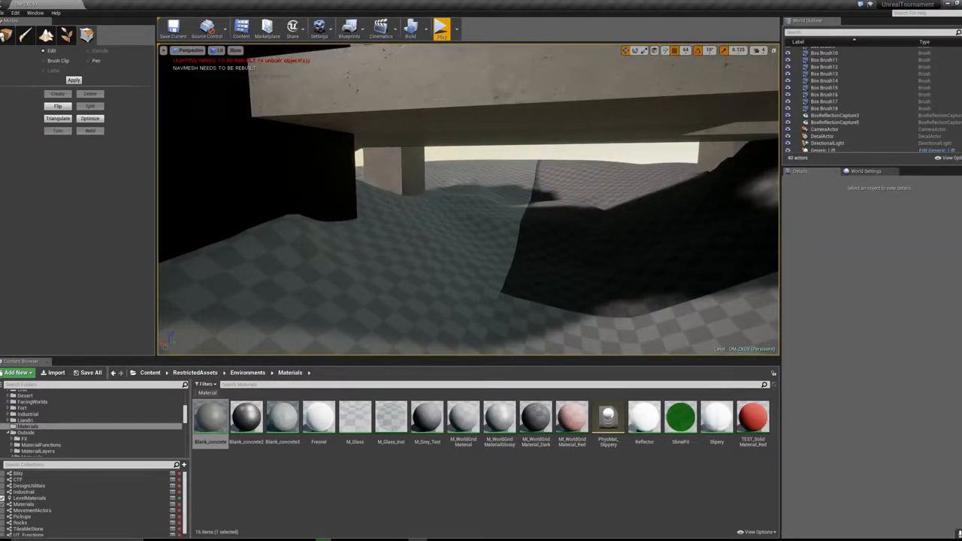
key(s)
mouse_move(468, 199)
right_down()
mouse_move(504, 213)
mouse_move(478, 192)
mouse_move(479, 225)
mouse_move(454, 191)
right_up()
key(d)
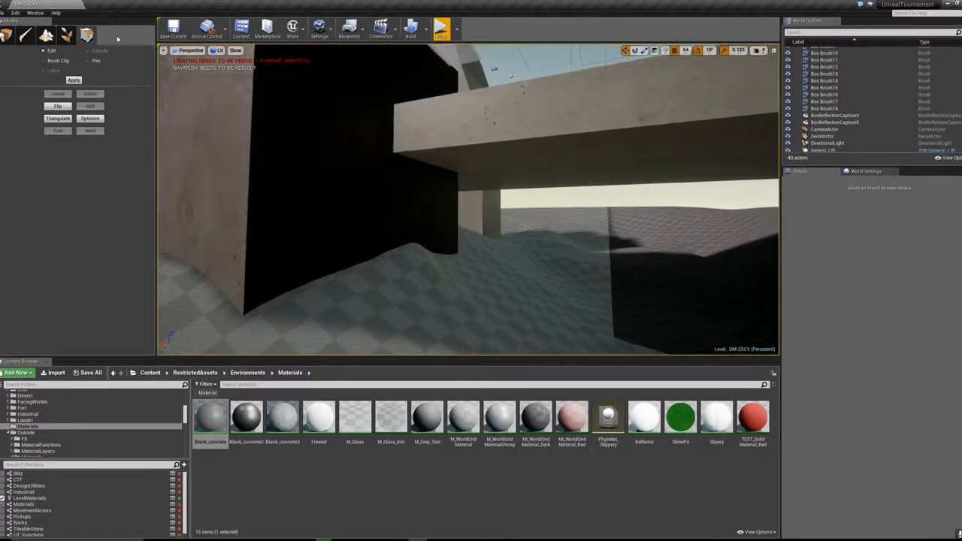
Step: Make a copy of the walkway beam brush over the underpass and open the copy for geometry editing
click(3, 36)
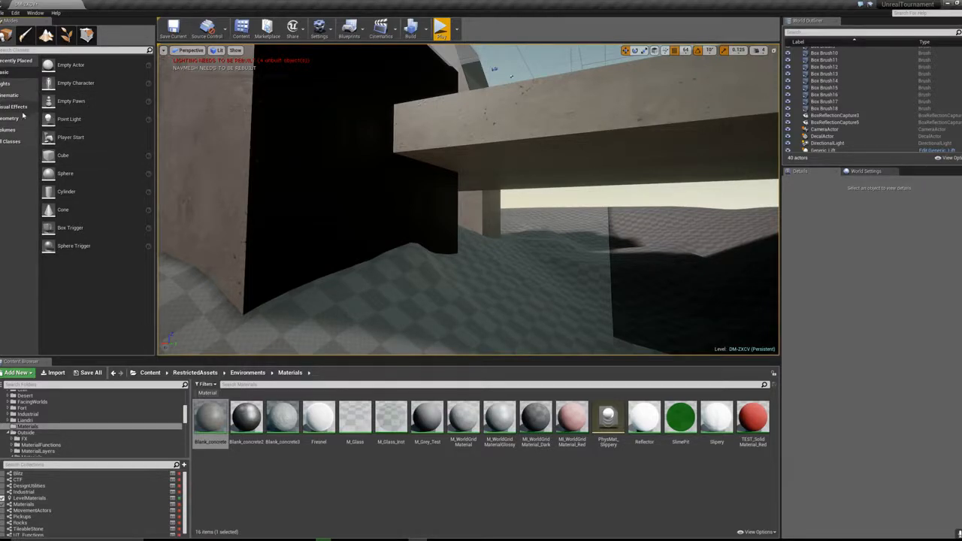
click(418, 126)
mouse_move(475, 168)
right_down()
mouse_move(527, 174)
mouse_move(476, 148)
right_up()
key(ctrl+v)
key(s)
click(86, 35)
mouse_move(375, 180)
right_down()
mouse_move(436, 169)
mouse_move(533, 172)
mouse_move(516, 169)
right_up()
key(w)
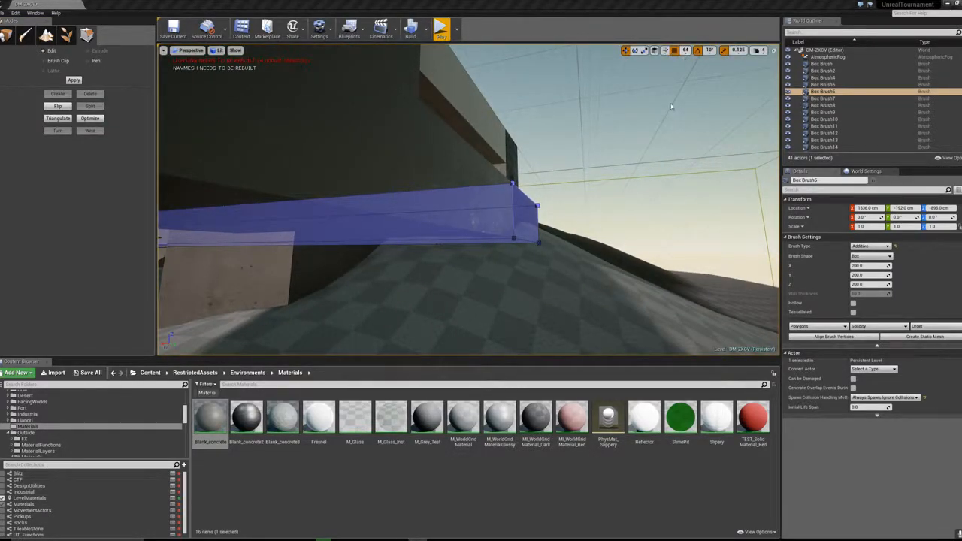
Step: Raise the position snap grid to 512 and shorten the copied beam to a short block against the dark wall
right_drag(684, 140, 661, 147)
click(553, 197)
right_drag(552, 197, 507, 194)
key(bracketright)
key(bracketright)
key(bracketright)
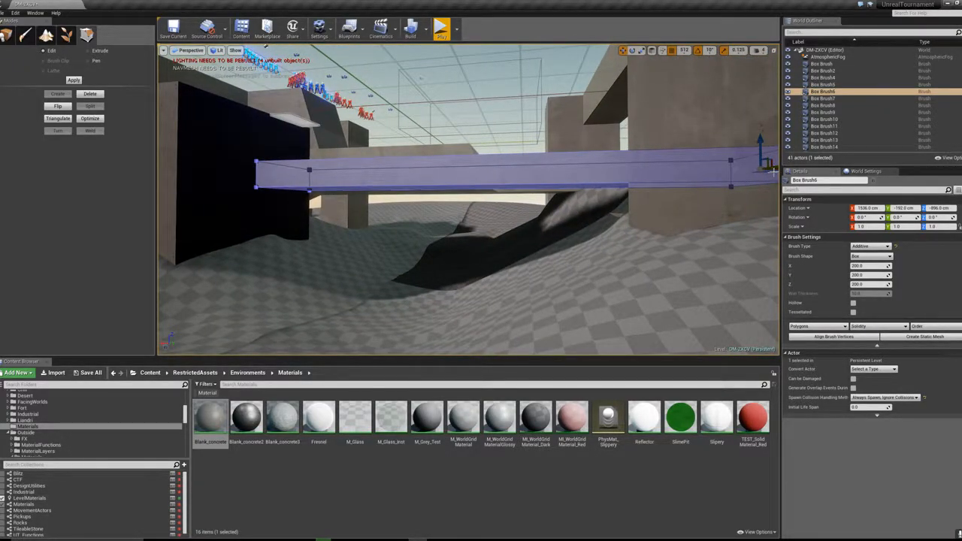
mouse_move(776, 171)
mouse_down()
mouse_move(460, 167)
mouse_move(327, 180)
mouse_up()
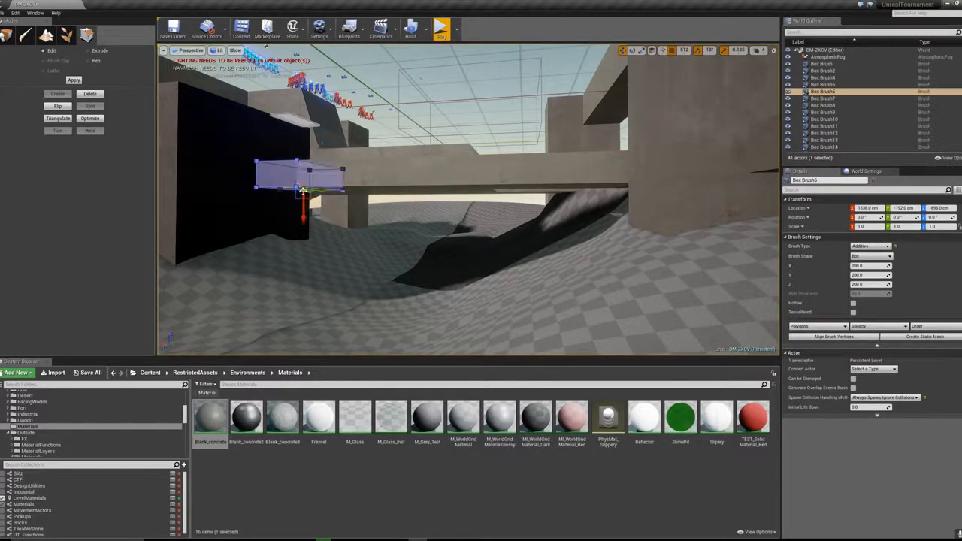
Step: Extend the short block's bottom face down into the landscape and check its fit beside the wall
mouse_move(304, 190)
right_down()
mouse_move(324, 173)
mouse_move(360, 182)
right_up()
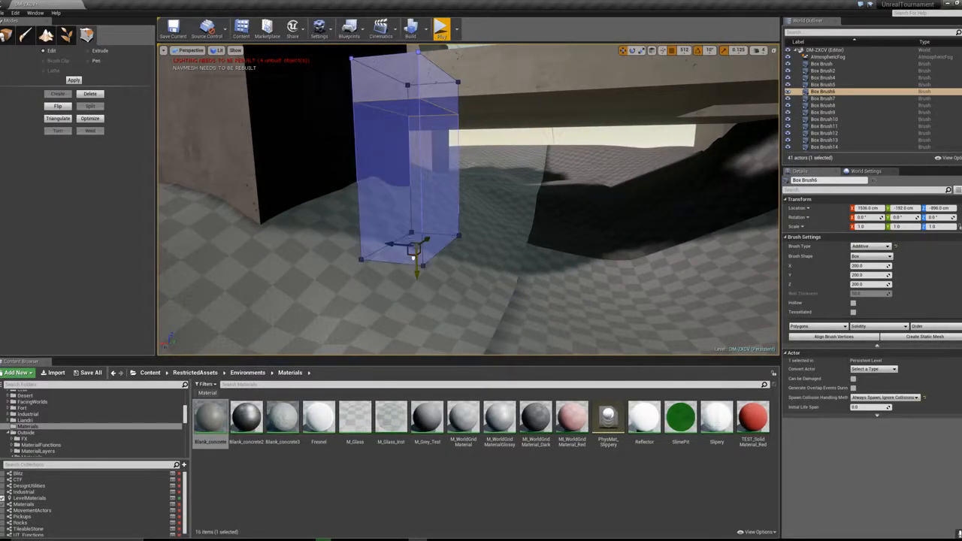
key(Escape)
key(w)
mouse_move(414, 263)
right_down()
mouse_move(418, 253)
mouse_move(418, 269)
right_up()
click(418, 262)
key(s)
key(s)
key(d)
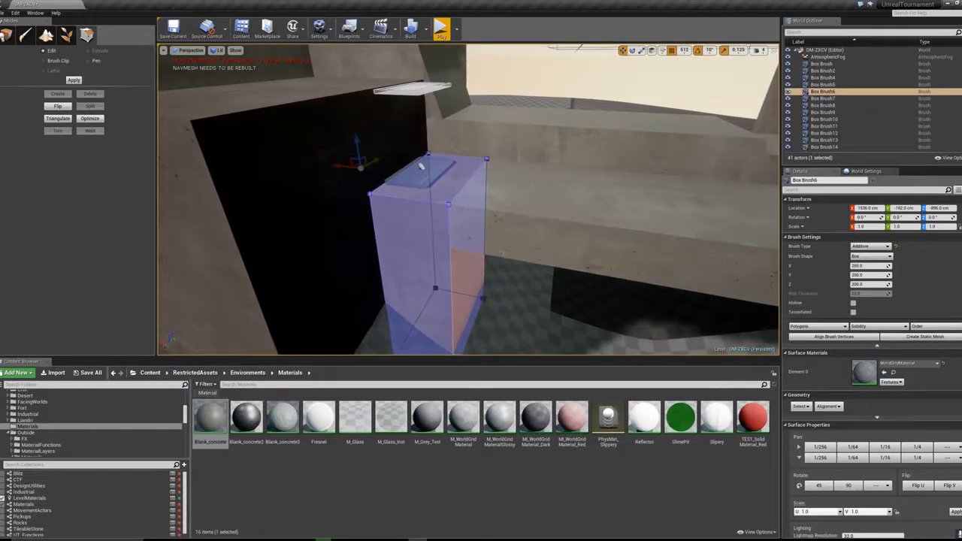
Step: Lower the block's top face below the underside of the walkway beam
mouse_move(451, 208)
right_down()
mouse_move(449, 239)
mouse_move(474, 252)
mouse_move(455, 197)
right_up()
key(w)
mouse_move(558, 233)
right_down()
mouse_move(477, 253)
mouse_move(509, 251)
mouse_move(529, 215)
mouse_move(507, 236)
right_up()
key(d)
click(555, 239)
key(a)
key(s)
key(w)
click(475, 300)
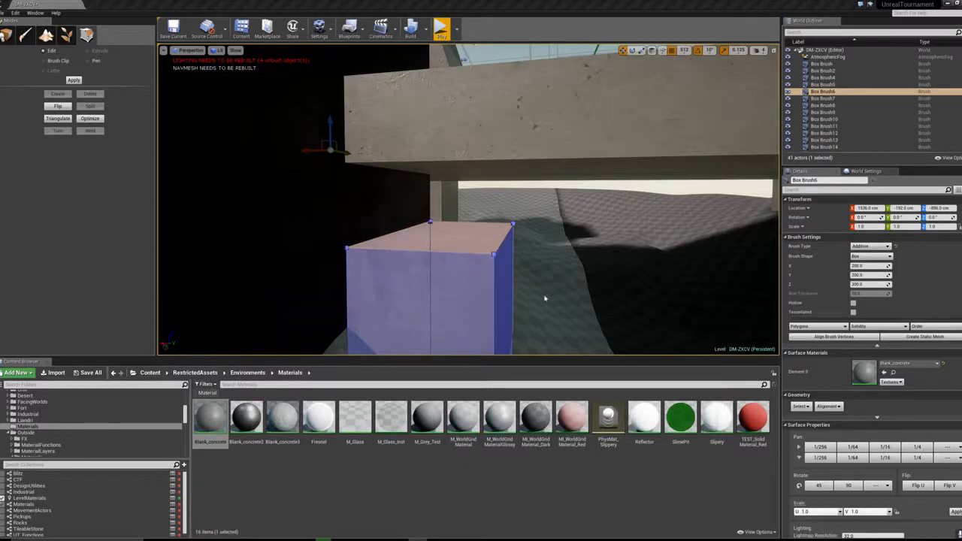
Step: Play-test the underpass and walk around the new block to judge its height and the clearance beneath the beam
key(alt+p)
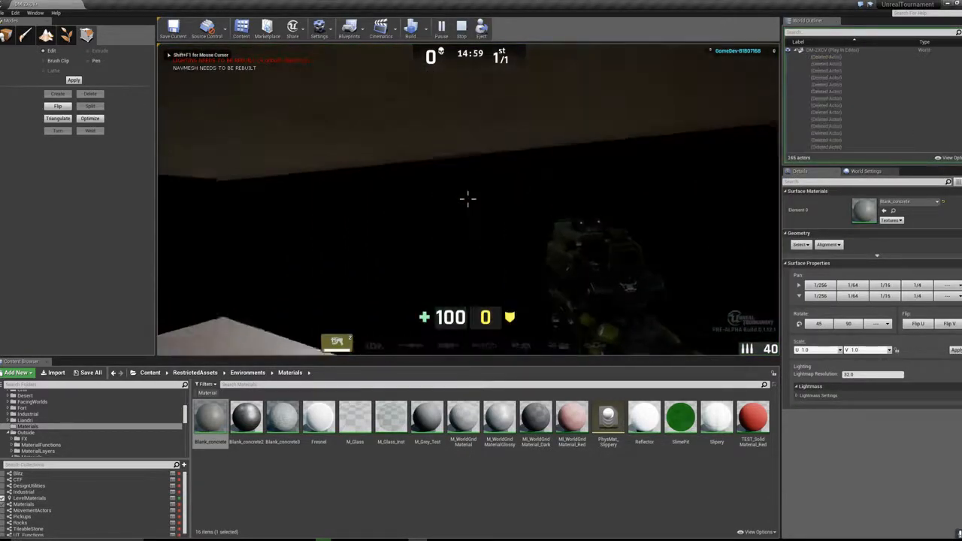
key(w)
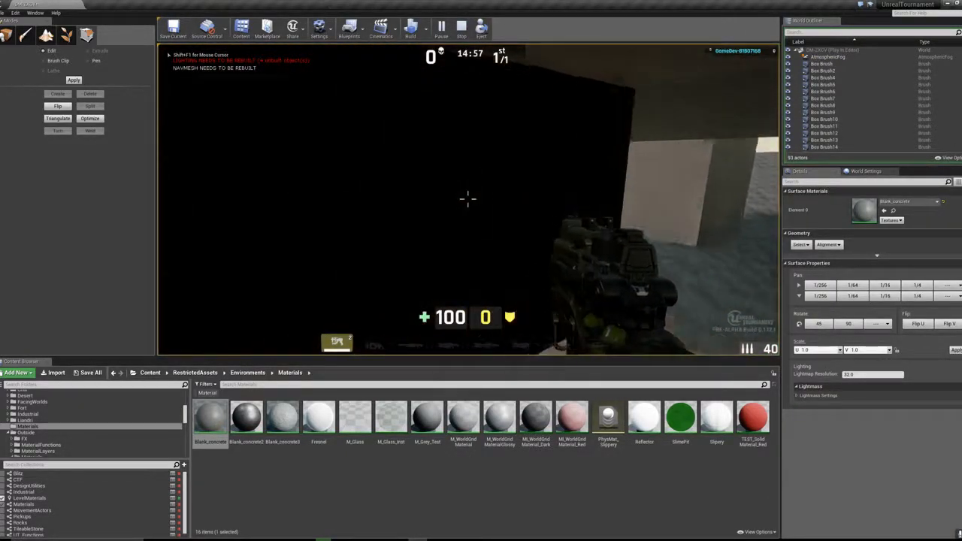
key(w)
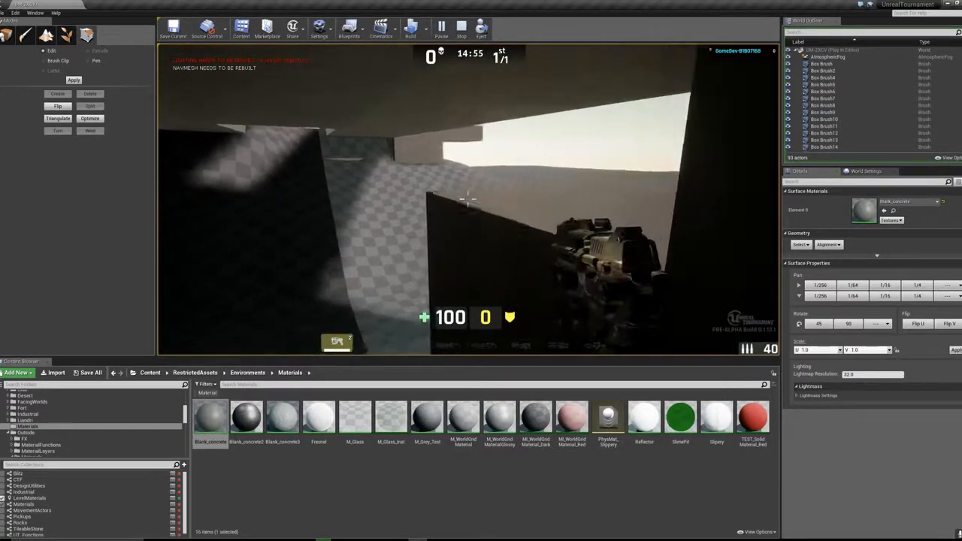
key(w)
key(w)
key(w)
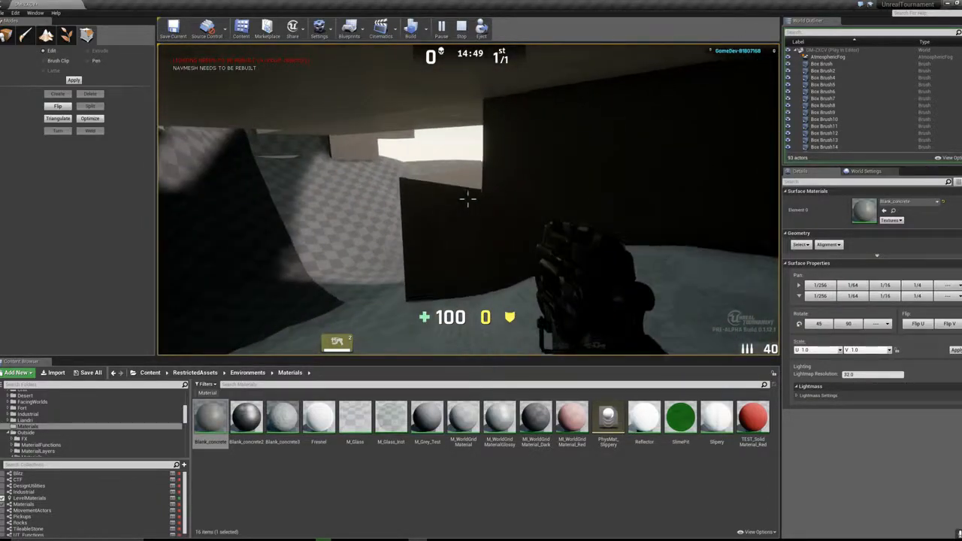
key(w)
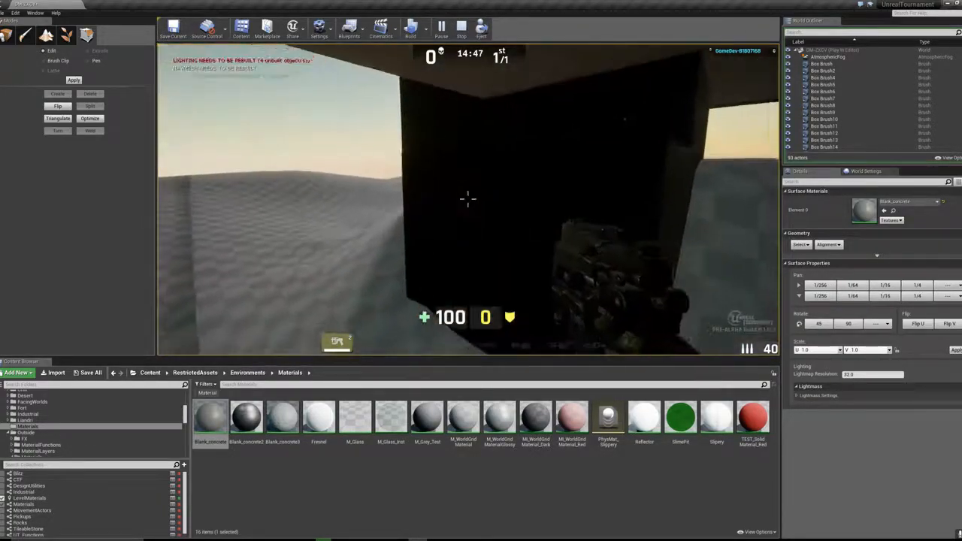
key(Escape)
Step: Extend the new block's side face outward into the underpass
mouse_move(587, 299)
right_down()
mouse_move(613, 252)
mouse_move(533, 170)
mouse_move(569, 176)
mouse_move(526, 176)
mouse_move(594, 185)
mouse_move(391, 211)
mouse_move(403, 218)
mouse_move(443, 206)
mouse_move(421, 199)
mouse_move(458, 211)
mouse_move(440, 207)
mouse_move(500, 262)
right_up()
key(s)
key(d)
key(s)
key(w)
key(s)
key(w)
key(w)
click(447, 237)
click(447, 237)
key(d)
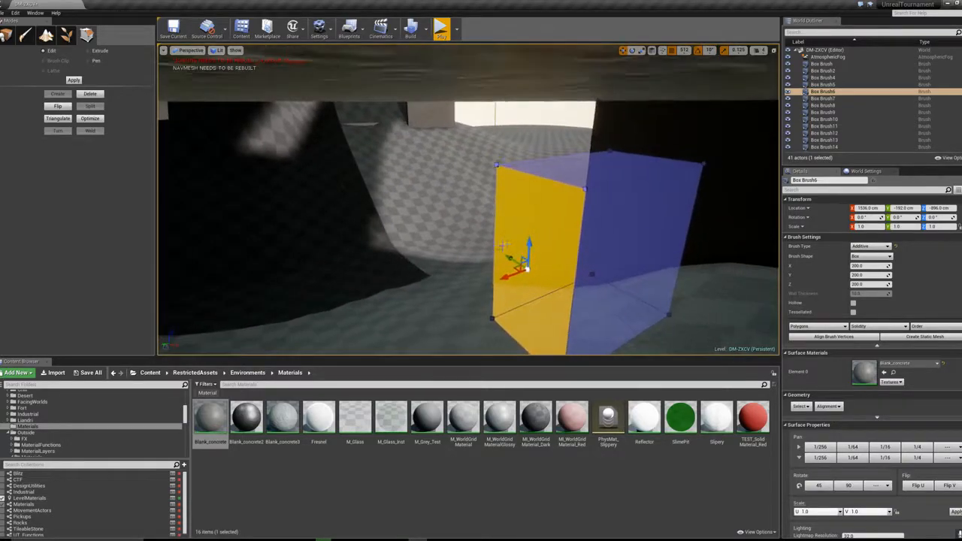
drag(468, 282, 421, 286)
key(a)
Step: Stretch the block's adjoining side outward to form a wider platform and check it from outside the walkway
right_drag(428, 294, 516, 299)
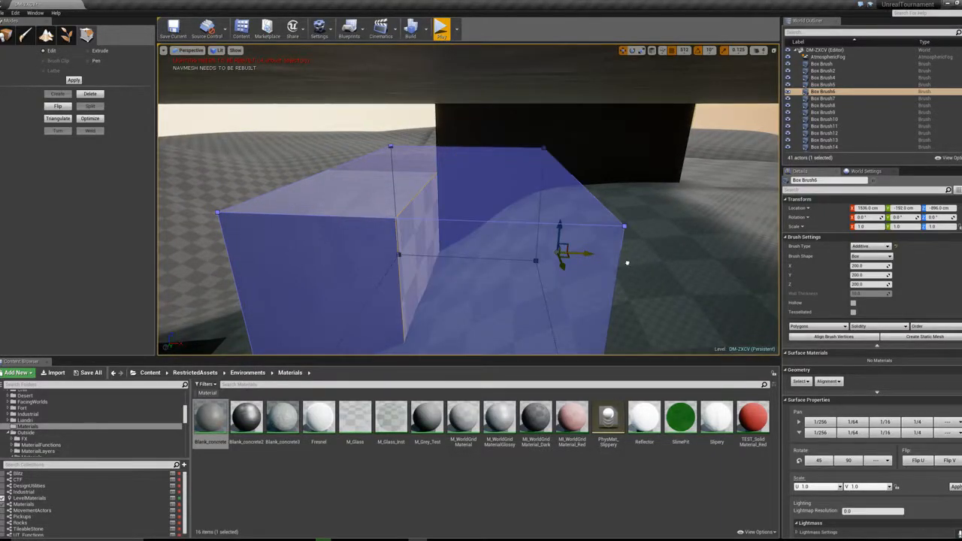
drag(627, 263, 684, 267)
key(Escape)
key(s)
mouse_move(683, 267)
right_down()
mouse_move(673, 259)
mouse_move(631, 271)
mouse_move(677, 283)
mouse_move(661, 264)
mouse_move(665, 275)
mouse_move(721, 270)
mouse_move(661, 280)
mouse_move(683, 266)
right_up()
key(w)
key(s)
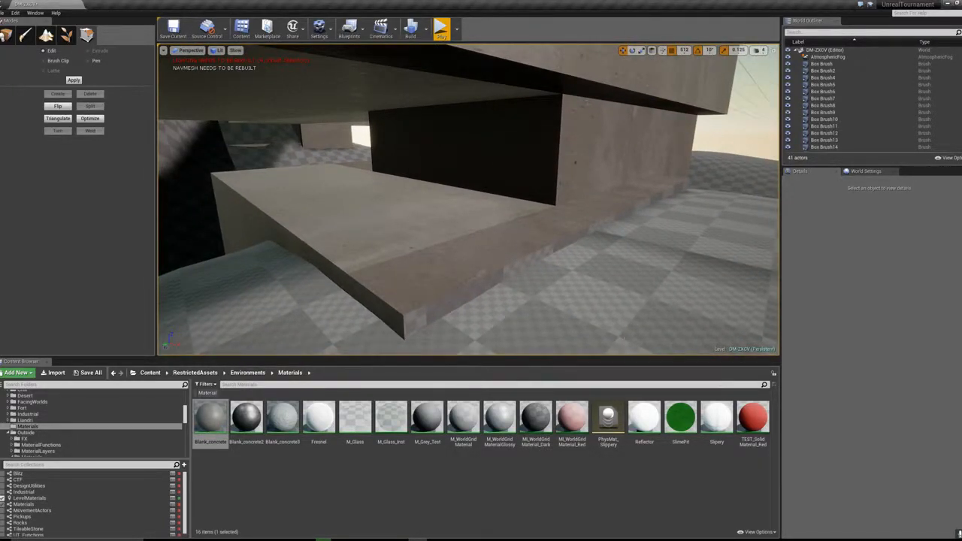
Step: Apply the Blank_concrete material to the exposed edge face of the extended platform
click(436, 236)
click(893, 373)
key(Escape)
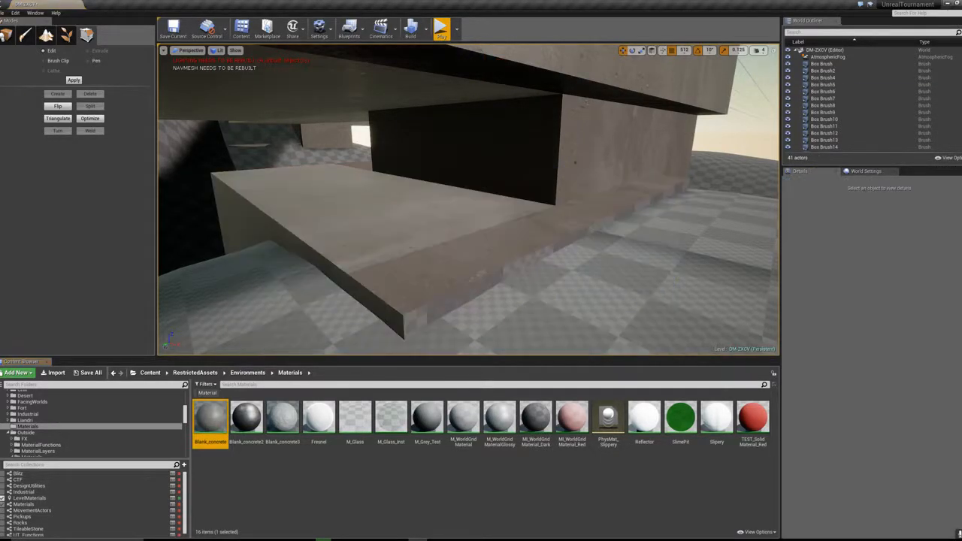
drag(211, 418, 509, 274)
right_drag(549, 256, 504, 255)
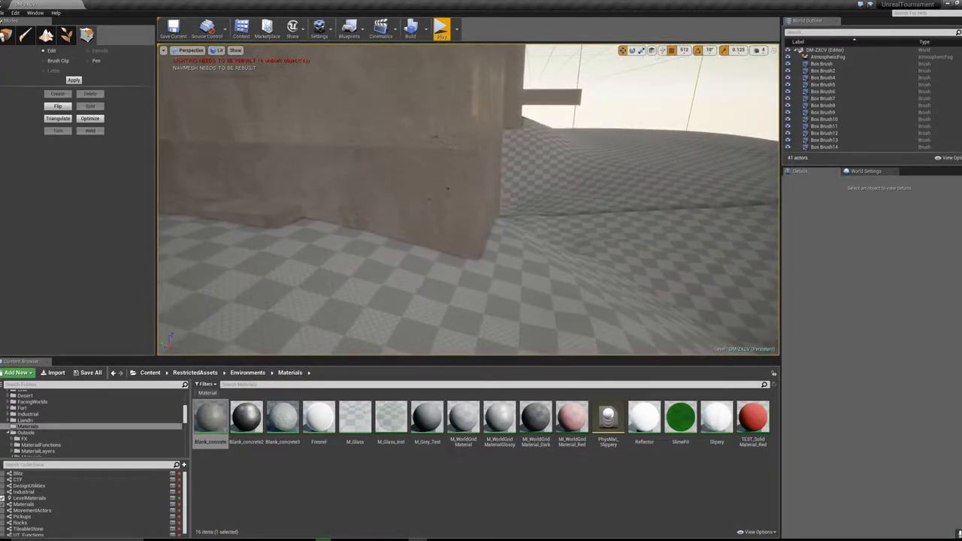
Step: Examine how the platform meets the wall and landscape from the outer side and from within the underpass
click(298, 213)
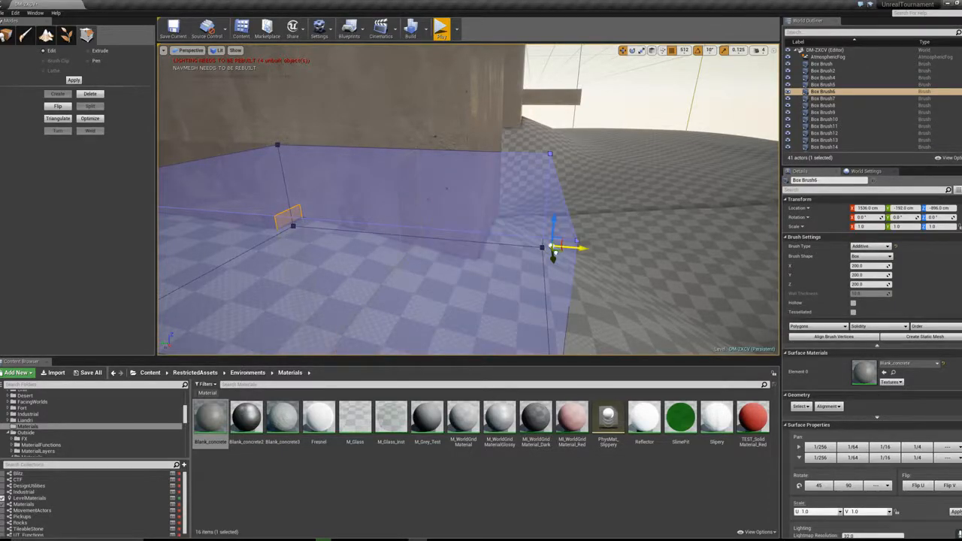
key(Escape)
key(Escape)
mouse_move(555, 252)
right_down()
mouse_move(523, 250)
mouse_move(556, 263)
mouse_move(534, 263)
mouse_move(635, 253)
right_up()
mouse_move(433, 135)
right_down()
mouse_move(384, 150)
mouse_move(436, 132)
right_up()
right_drag(428, 242, 605, 237)
click(456, 205)
mouse_move(455, 205)
right_down()
mouse_move(433, 201)
mouse_move(427, 180)
mouse_move(455, 202)
mouse_move(421, 226)
mouse_move(383, 209)
mouse_move(531, 198)
mouse_move(493, 184)
mouse_move(510, 182)
mouse_move(357, 274)
right_up()
click(510, 204)
click(359, 278)
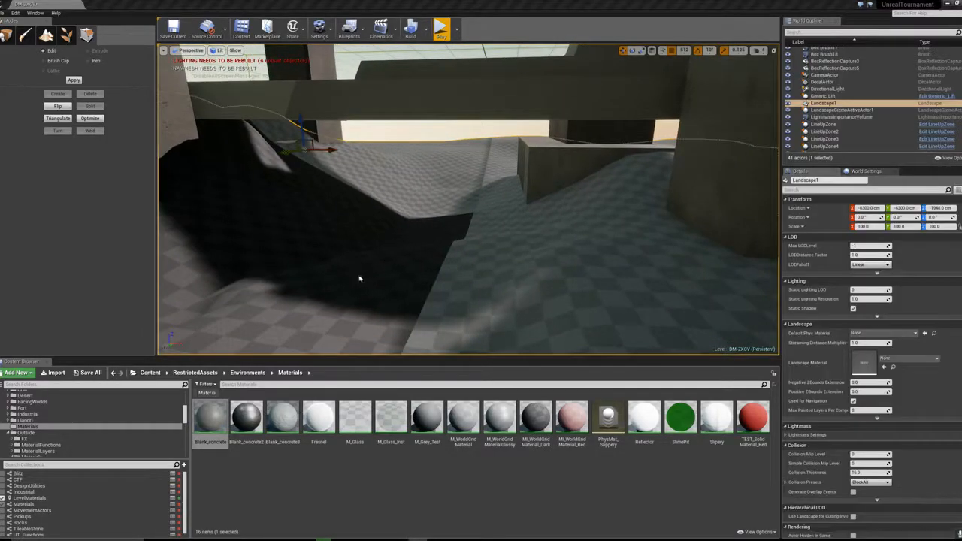
Step: Play-test the level from the lift area, riding the lift and walking along the upper ledges
key(alt+p)
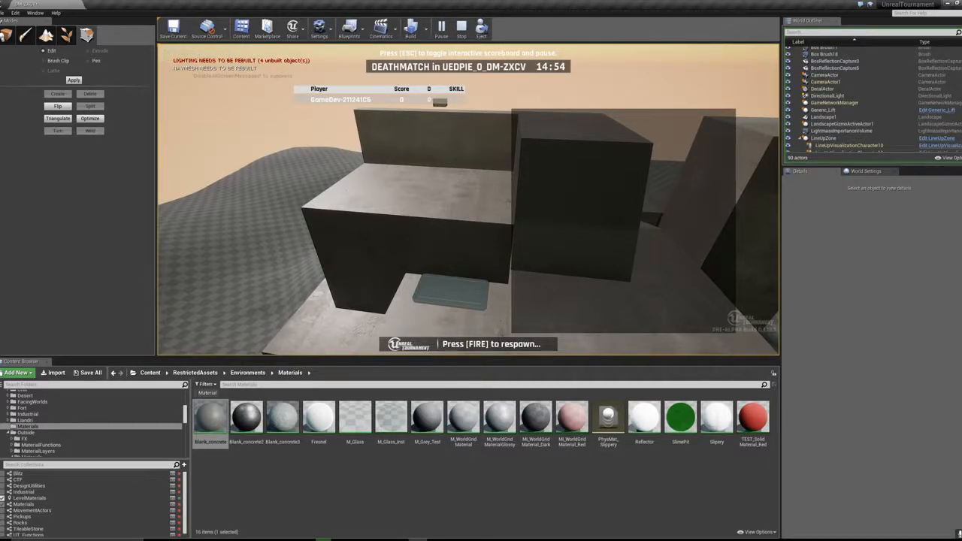
key(Escape)
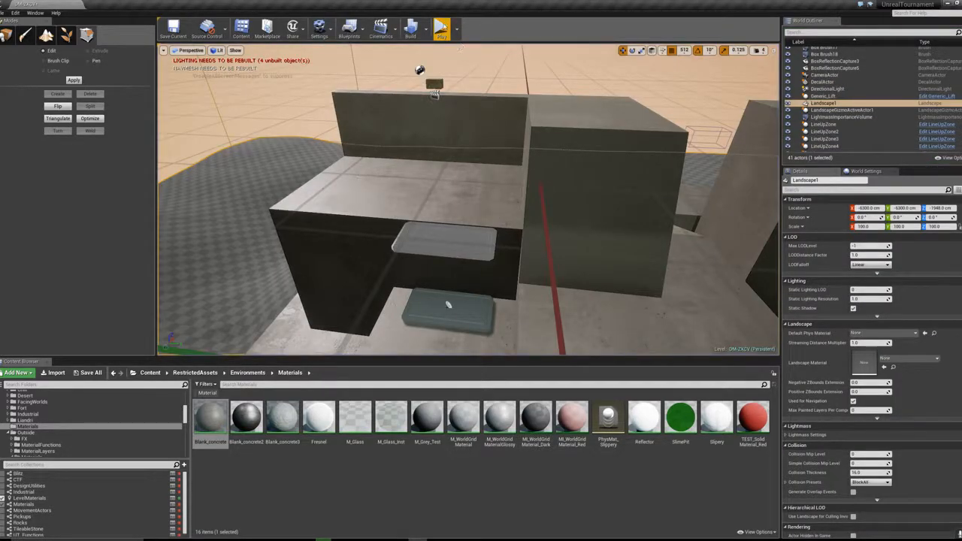
key(alt+p)
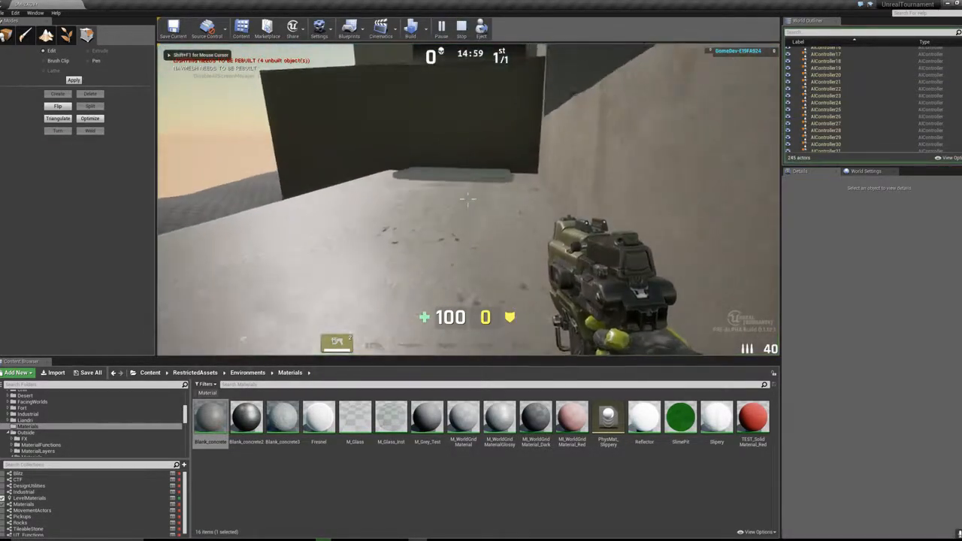
key(w)
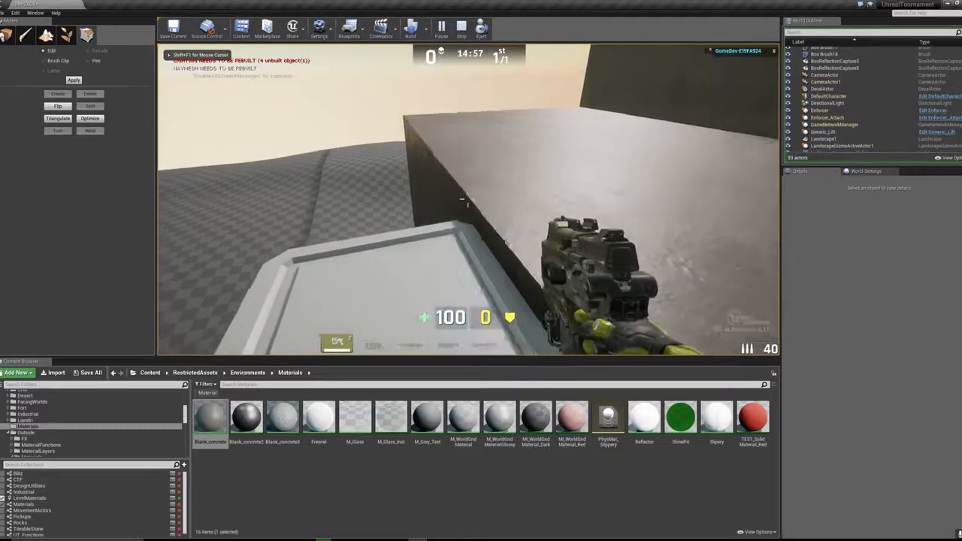
key(d)
key(s)
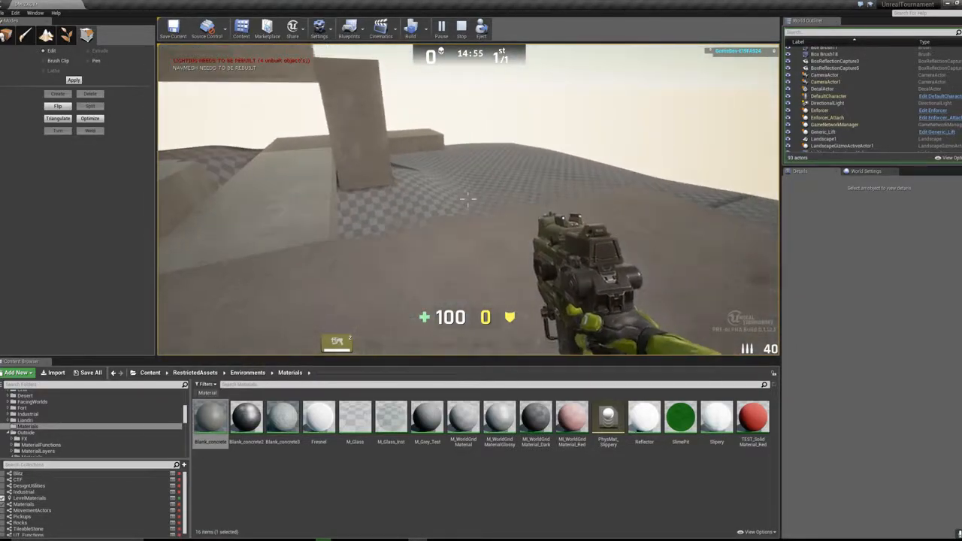
key(w)
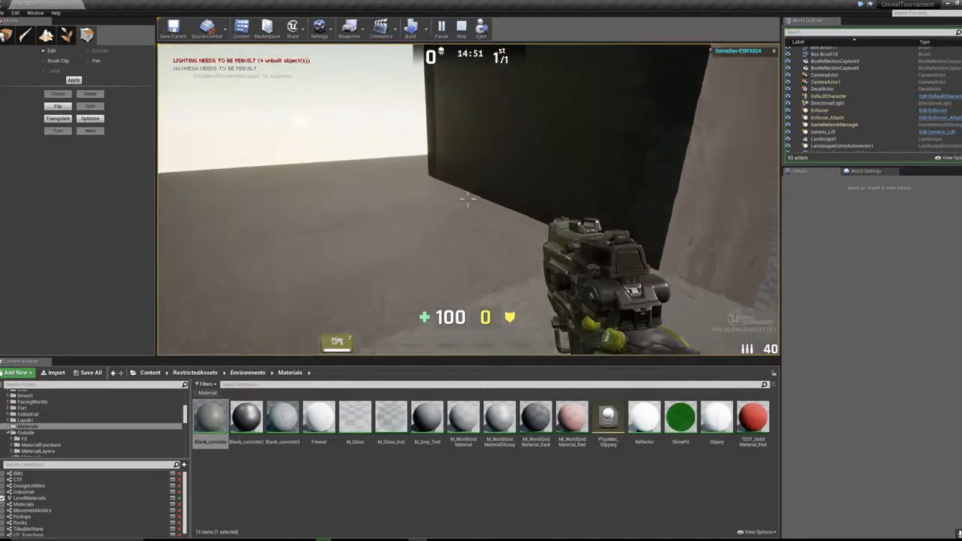
Step: Stop the play test and inspect the tall concrete wall brush from several angles
key(Escape)
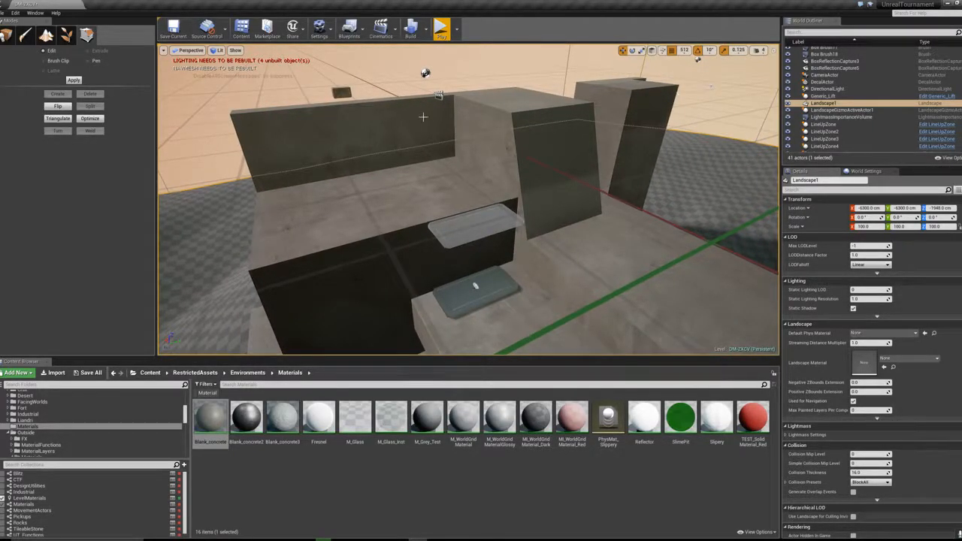
click(446, 122)
key(Escape)
mouse_move(446, 122)
right_down()
mouse_move(438, 136)
mouse_move(225, 162)
mouse_move(293, 142)
mouse_move(331, 113)
mouse_move(361, 105)
mouse_move(466, 113)
mouse_move(451, 116)
right_up()
click(388, 176)
right_drag(456, 197, 373, 185)
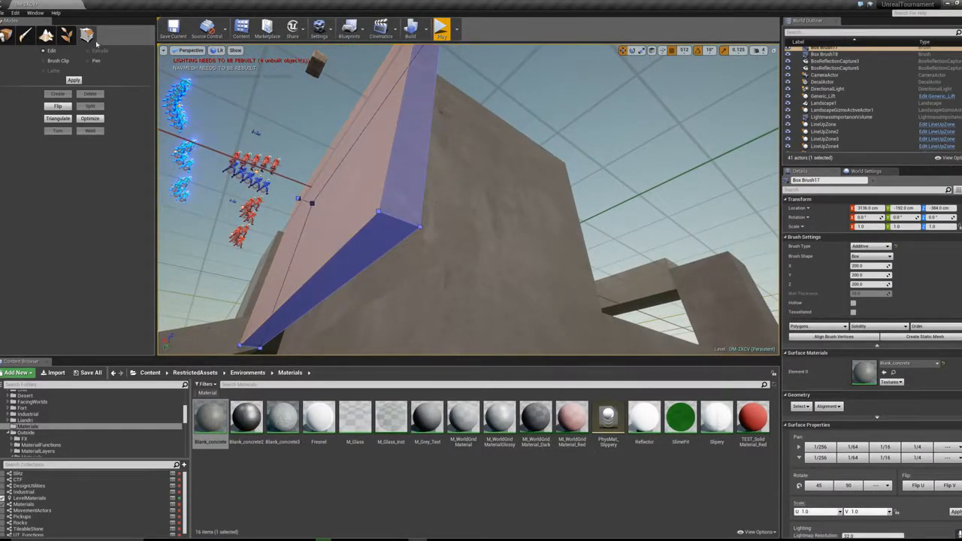
click(373, 226)
mouse_move(374, 226)
right_down()
mouse_move(384, 300)
mouse_move(406, 323)
mouse_move(376, 300)
mouse_move(392, 296)
right_up()
key(Escape)
key(Escape)
Step: Widen the low box brush beneath the tower by moving its side face outward along X, using the 512 grid snap
click(462, 281)
click(462, 282)
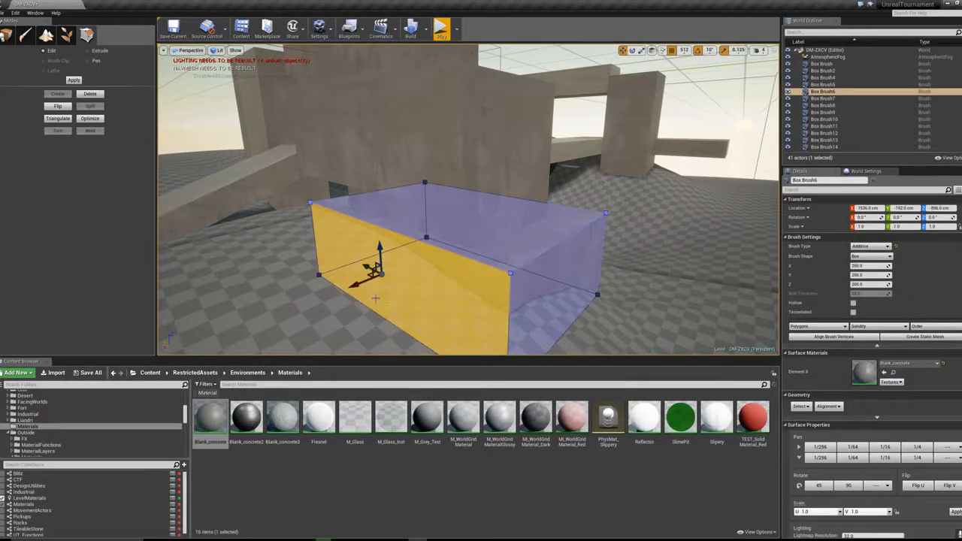
drag(355, 283, 292, 304)
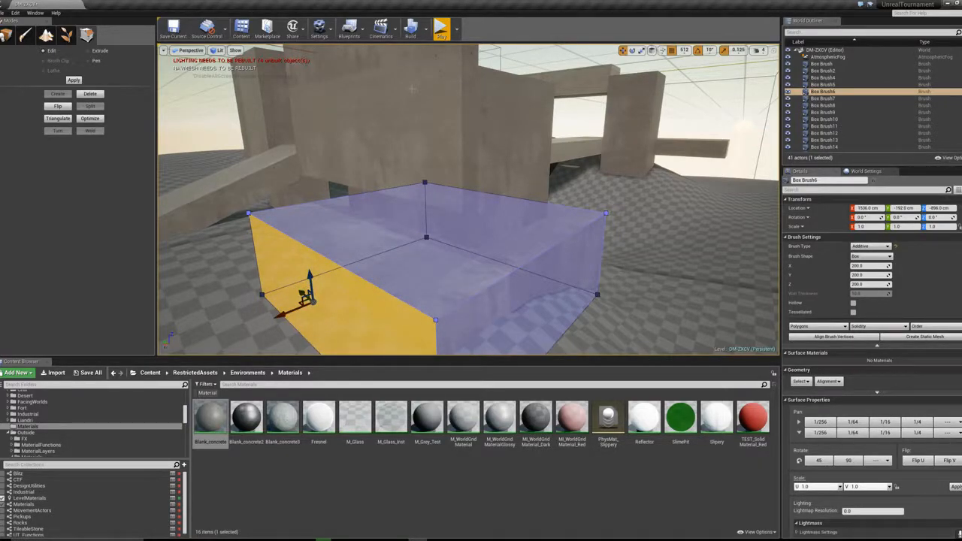
click(434, 189)
key(Escape)
Step: Set the position snap to 64 and shift the upright wall brush along X to 3008 cm
click(444, 195)
mouse_move(444, 195)
right_down()
mouse_move(443, 97)
mouse_move(457, 92)
mouse_move(424, 208)
right_up()
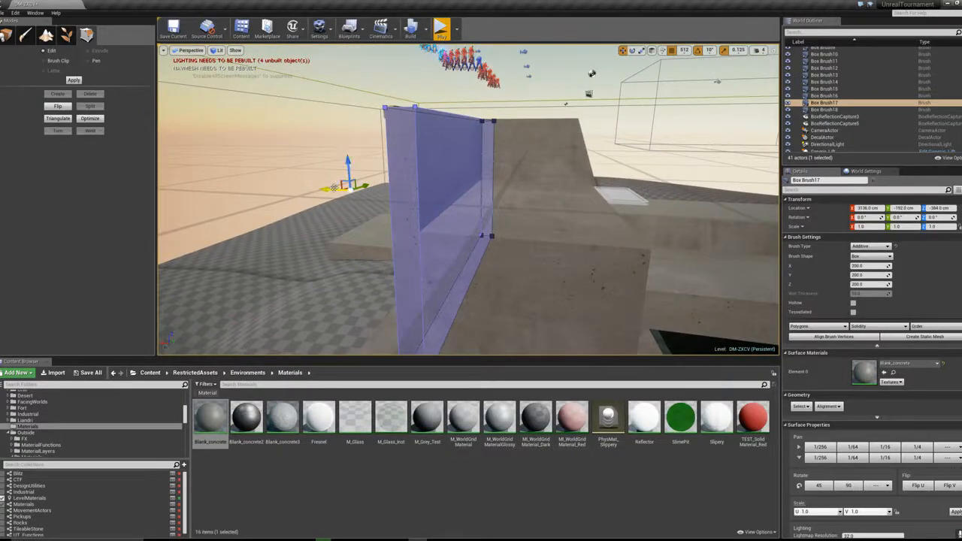
drag(333, 189, 327, 190)
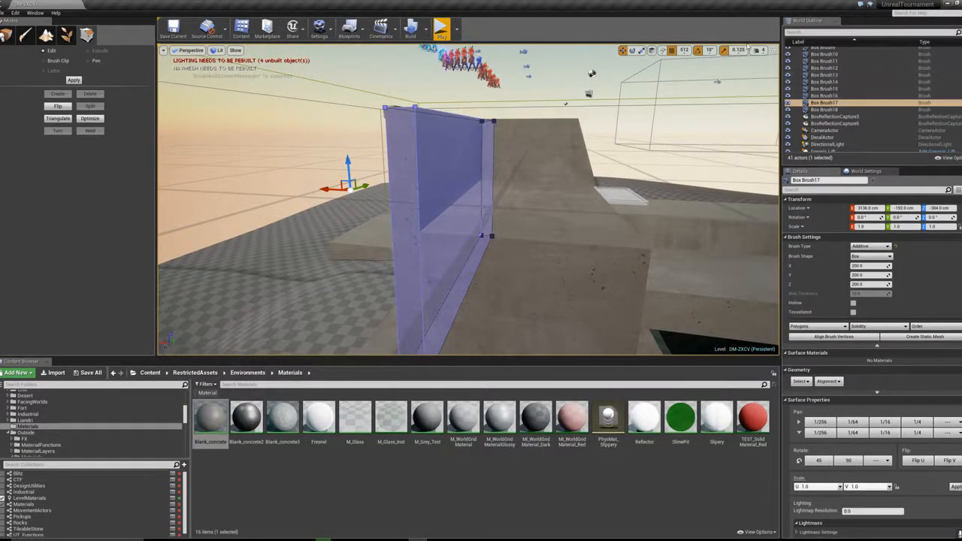
click(693, 115)
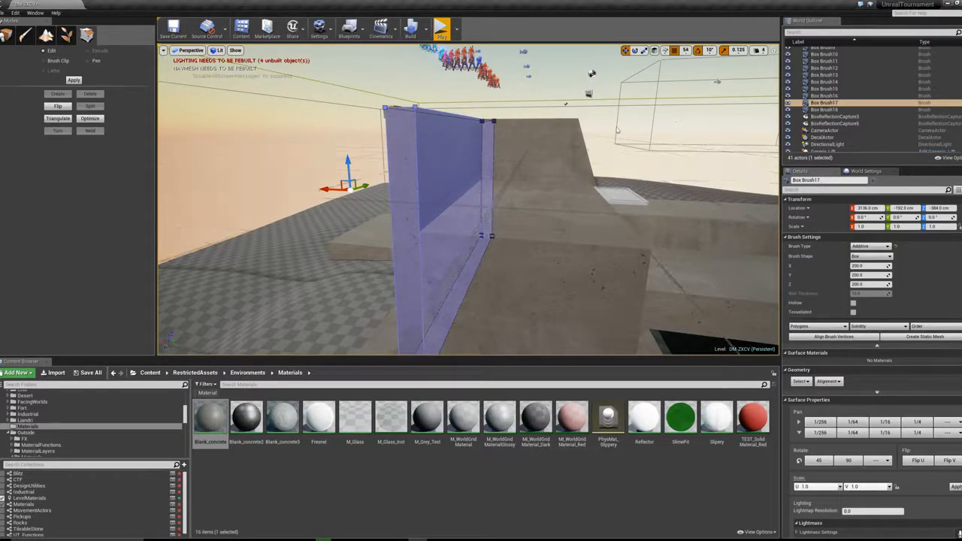
drag(328, 193, 338, 191)
key(Escape)
Step: Play-test the level from the widened low box to check the passage under the structure
mouse_move(364, 180)
right_down()
mouse_move(346, 242)
mouse_move(331, 224)
mouse_move(353, 218)
mouse_move(349, 262)
right_up()
click(350, 263)
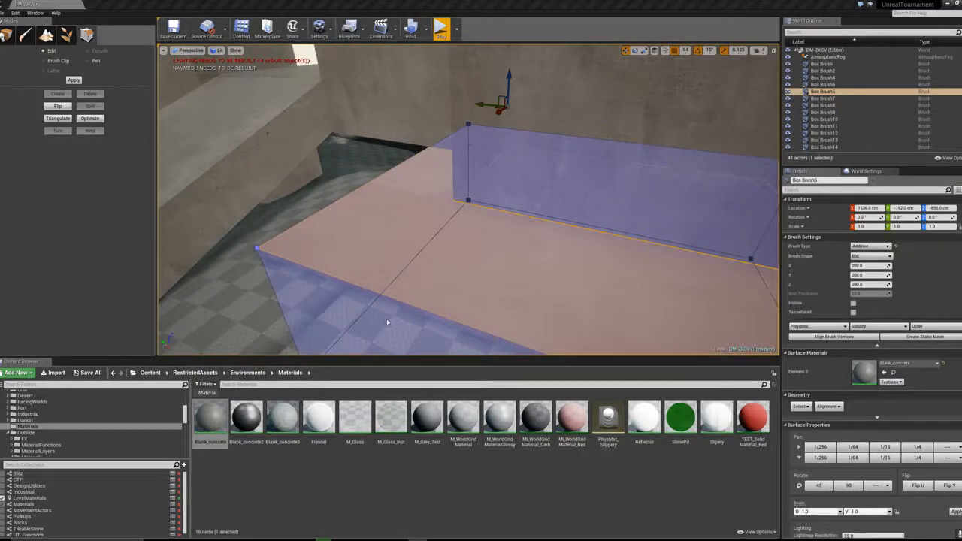
key(alt+p)
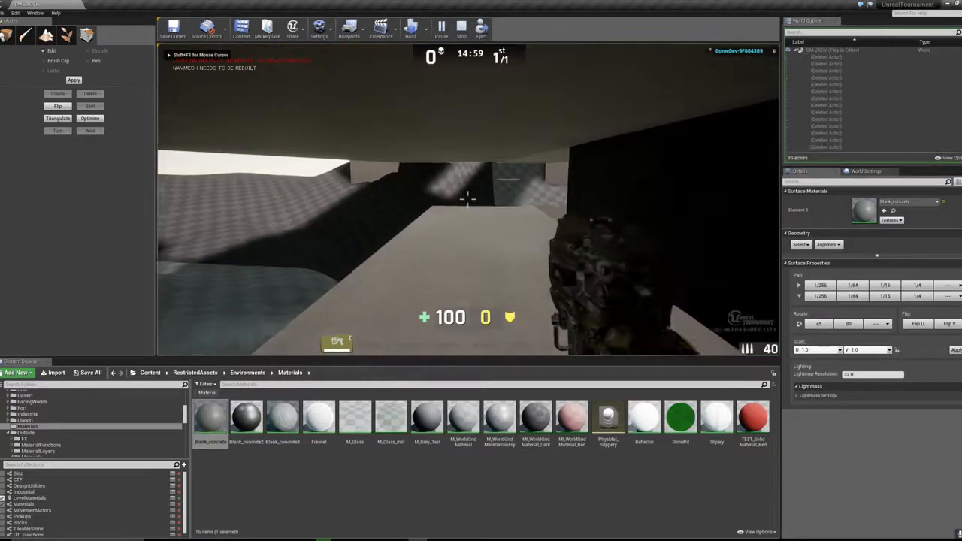
key(w)
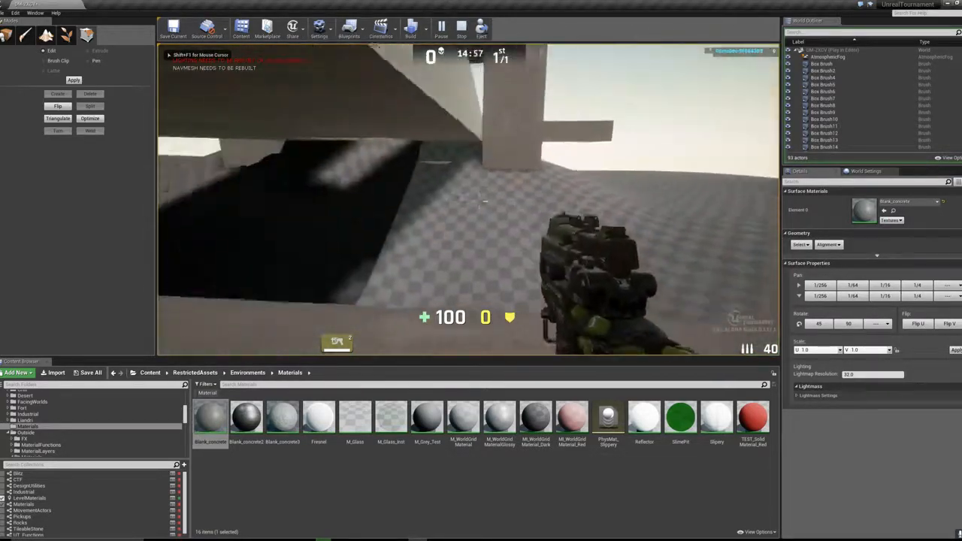
key(Escape)
Step: Leave geometry editing for placement mode and select the undersides of the four overhead concrete brushes together
mouse_move(391, 180)
right_down()
mouse_move(451, 192)
mouse_move(492, 215)
mouse_move(365, 187)
mouse_move(285, 156)
right_up()
click(482, 202)
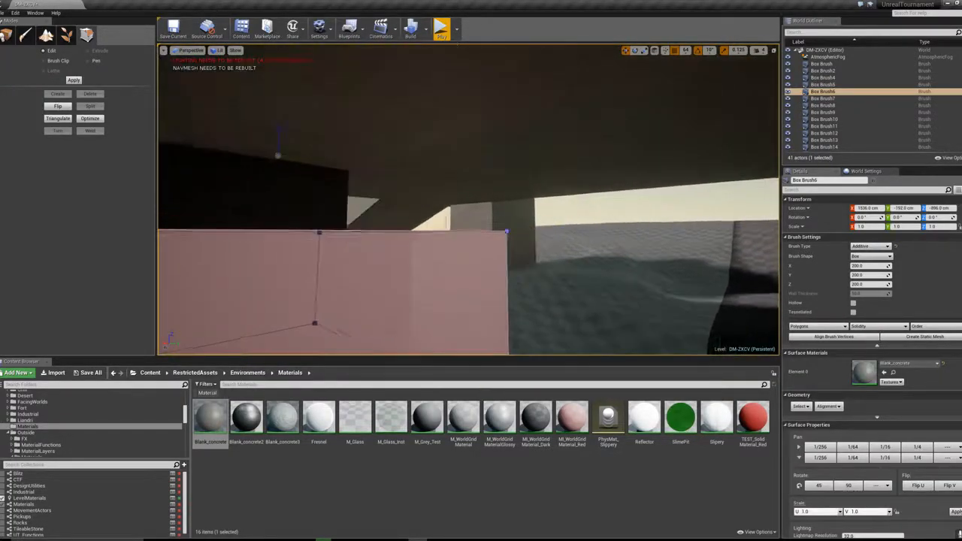
click(9, 38)
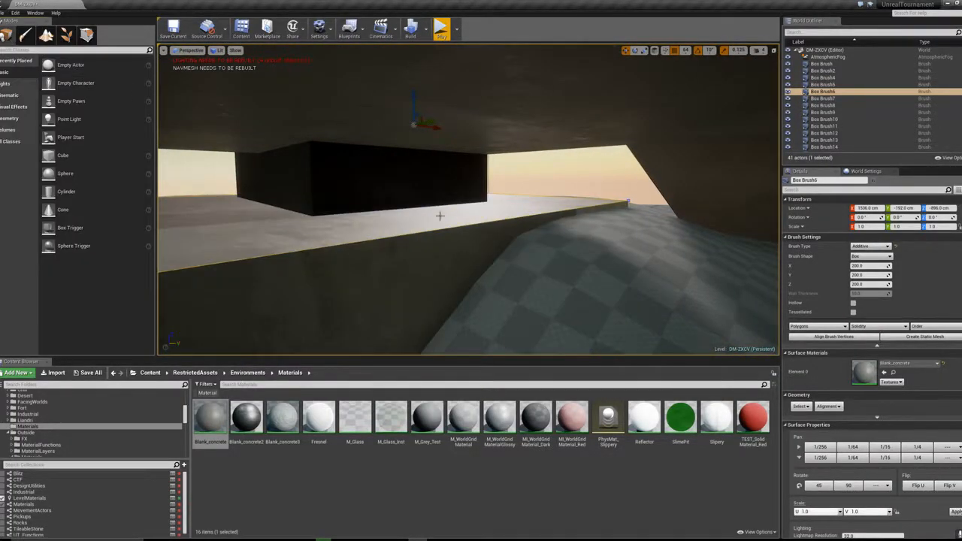
mouse_move(466, 196)
right_down()
mouse_move(451, 197)
mouse_move(496, 192)
mouse_move(466, 181)
right_up()
click(616, 113)
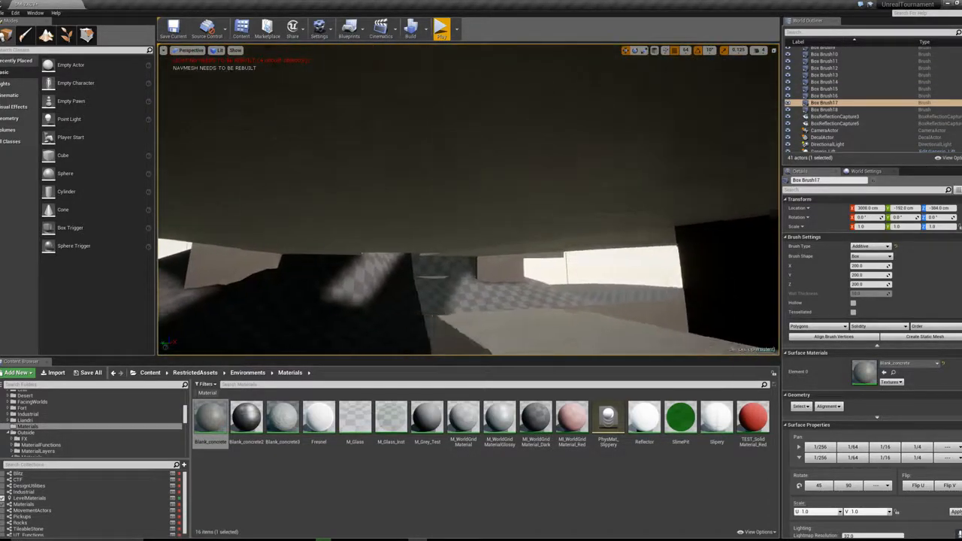
ctrl+click(516, 174)
mouse_move(350, 147)
right_down()
mouse_move(376, 226)
mouse_move(350, 147)
right_up()
ctrl+click(350, 146)
ctrl+click(496, 150)
mouse_move(496, 150)
right_down()
mouse_move(489, 135)
mouse_move(345, 140)
right_up()
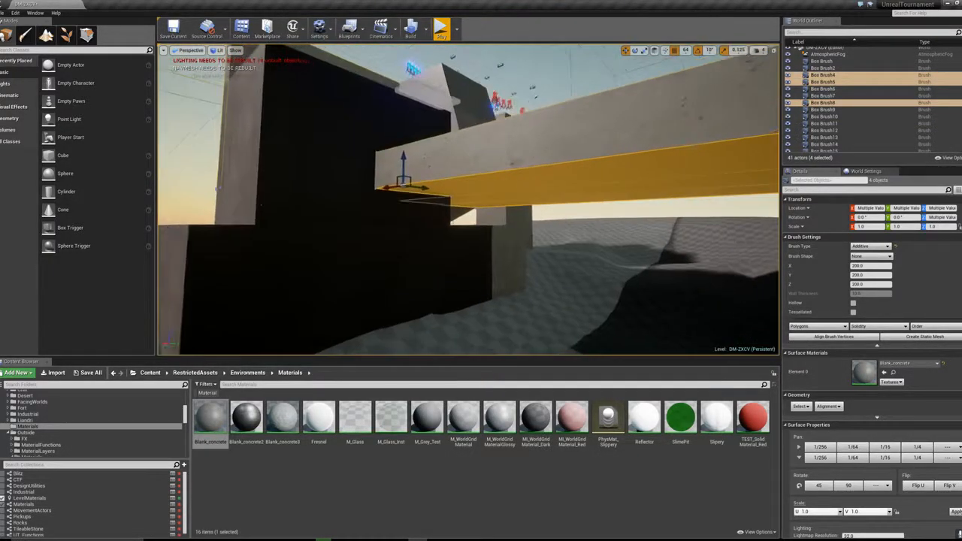
Step: Raise the bottom faces of the four selected overhead brushes in geometry editing, using the 64 grid snap
click(87, 37)
mouse_move(330, 188)
right_down()
mouse_move(361, 218)
mouse_move(339, 150)
mouse_move(353, 146)
mouse_move(345, 120)
right_up()
click(376, 124)
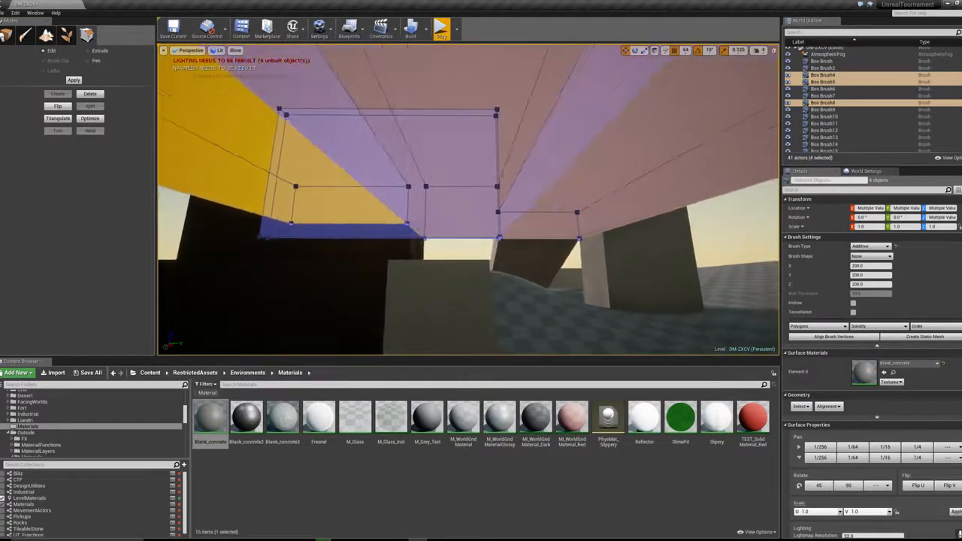
mouse_move(461, 102)
right_down()
mouse_move(489, 98)
mouse_move(481, 94)
mouse_move(526, 113)
mouse_move(481, 121)
mouse_move(512, 112)
mouse_move(548, 124)
mouse_move(511, 124)
right_up()
ctrl+click(537, 102)
drag(404, 237, 404, 227)
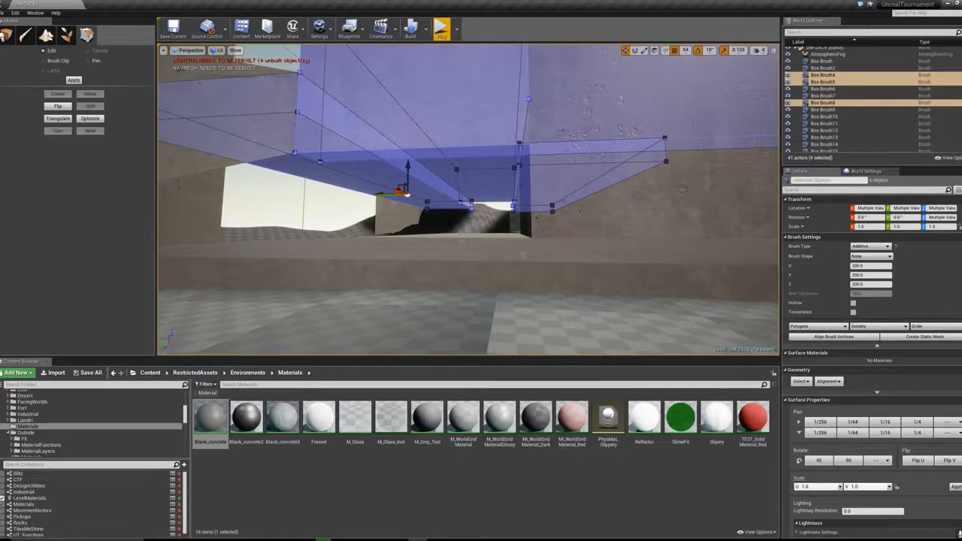
key(Escape)
Step: Raise the underside of the next overhead brush along Z for more headroom
mouse_move(462, 227)
right_down()
mouse_move(443, 226)
mouse_move(455, 188)
mouse_move(420, 170)
mouse_move(414, 203)
mouse_move(421, 143)
mouse_move(425, 188)
mouse_move(418, 184)
mouse_move(438, 178)
right_up()
click(502, 98)
mouse_move(502, 98)
right_down()
mouse_move(451, 97)
mouse_move(429, 114)
mouse_move(436, 111)
mouse_move(493, 242)
right_up()
drag(492, 240, 493, 213)
key(Escape)
key(Escape)
click(750, 100)
right_drag(750, 99, 767, 88)
click(496, 173)
right_drag(496, 173, 481, 150)
right_drag(643, 343, 594, 308)
right_drag(611, 142, 607, 135)
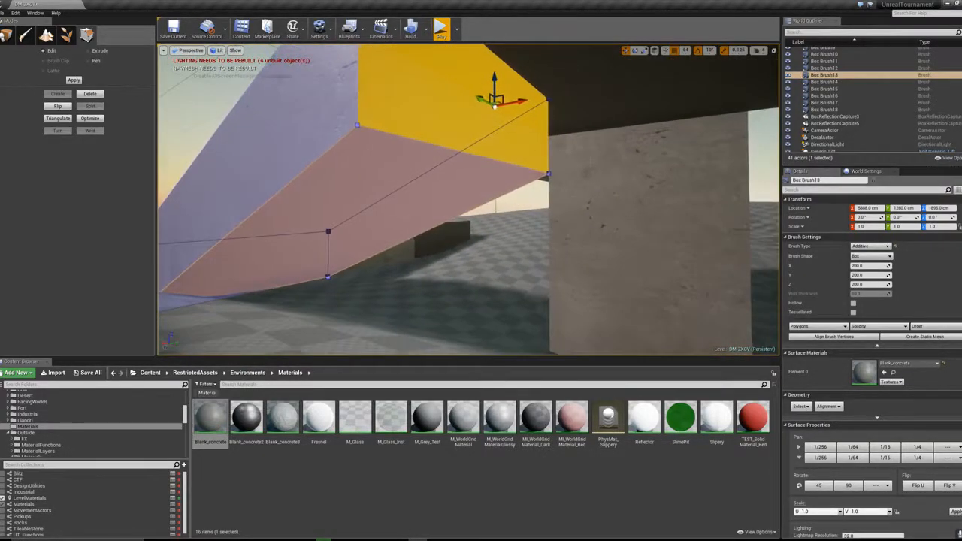
mouse_move(604, 131)
ctrl+alt+mouse_down()
mouse_move(287, 188)
mouse_move(239, 216)
ctrl+alt+mouse_up()
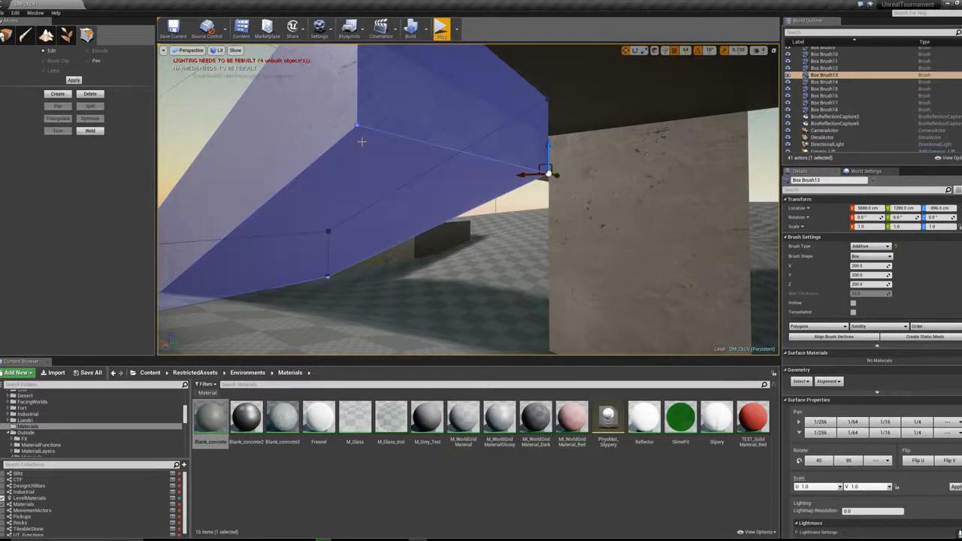
ctrl+click(354, 125)
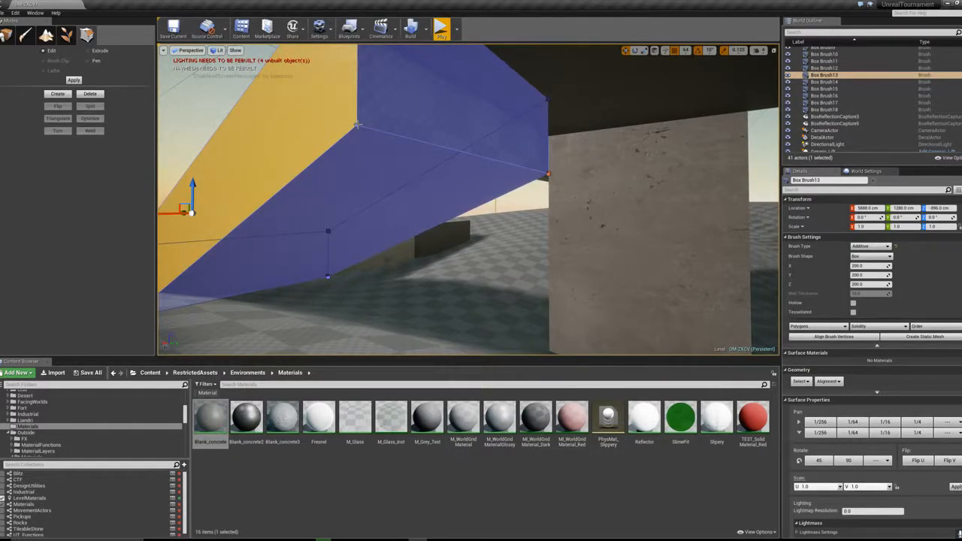
click(358, 125)
ctrl+click(549, 174)
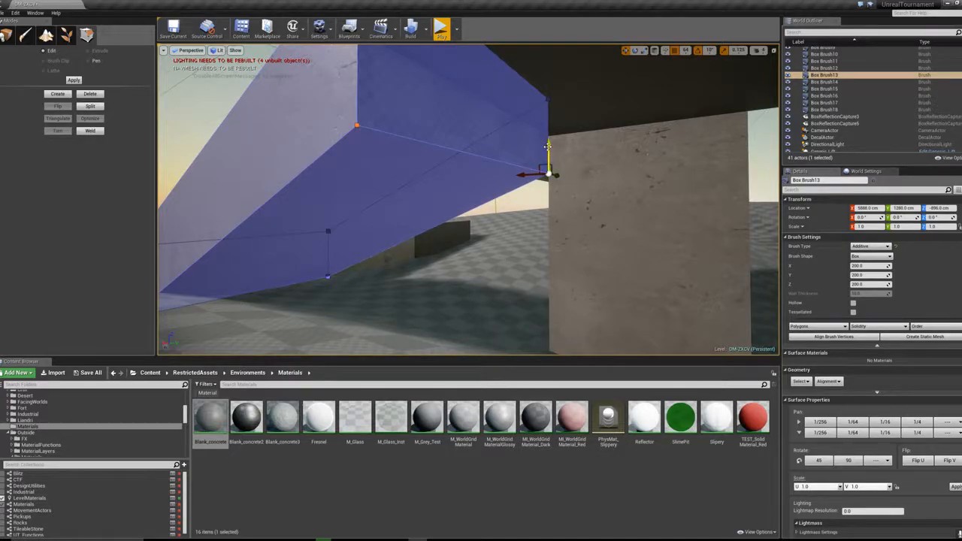
key(Escape)
key(Escape)
Step: Select the four bottom vertices of the sloped ramp brush and raise them together along Z
mouse_move(528, 200)
right_down()
mouse_move(511, 192)
mouse_move(482, 207)
mouse_move(489, 225)
mouse_move(518, 206)
right_up()
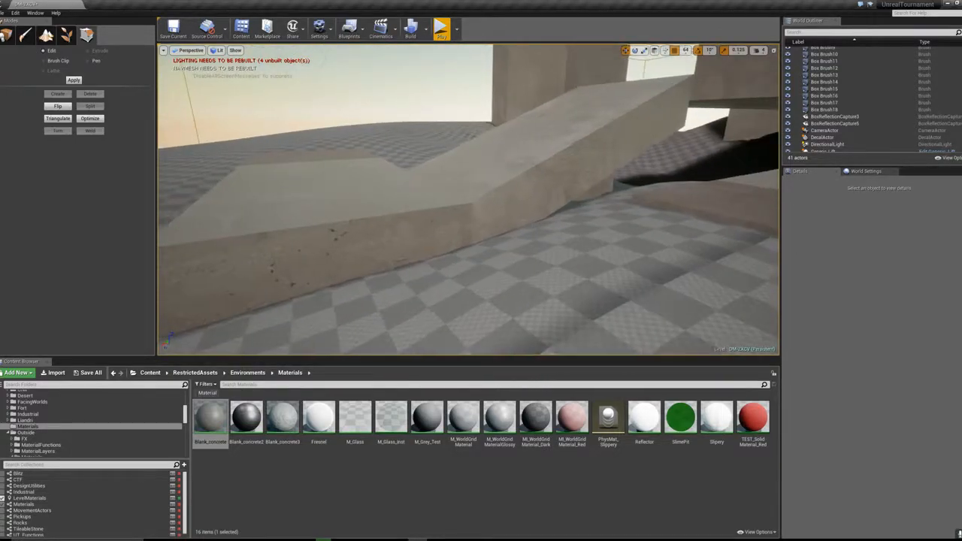
click(518, 206)
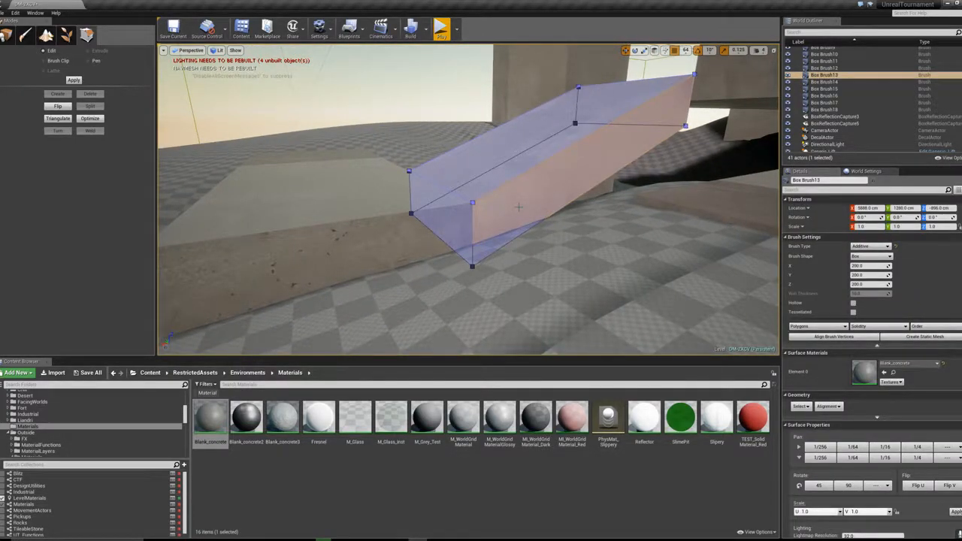
click(411, 214)
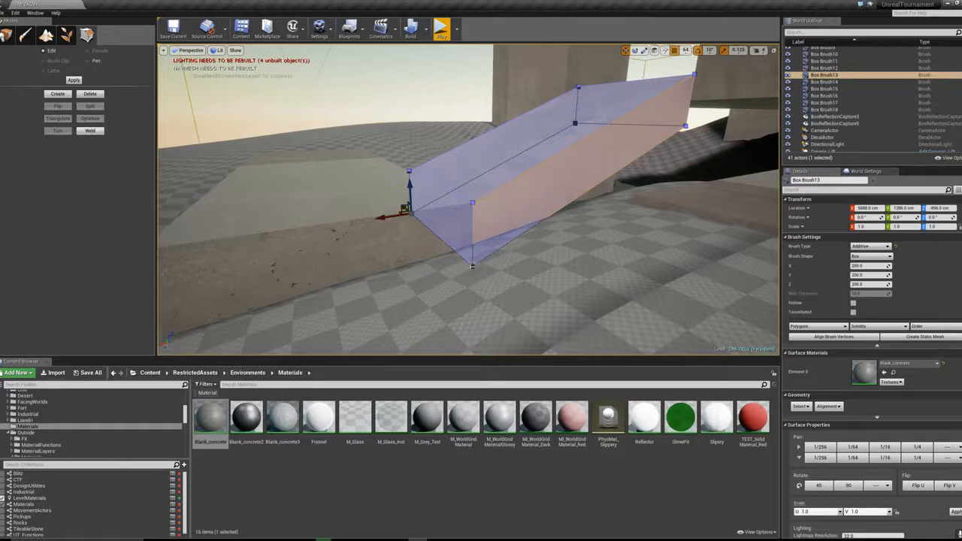
click(472, 264)
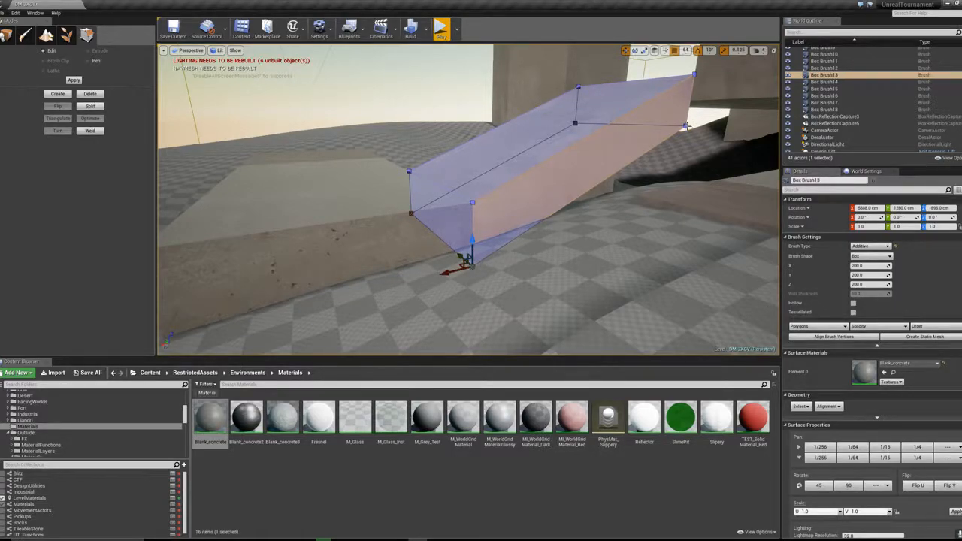
click(595, 184)
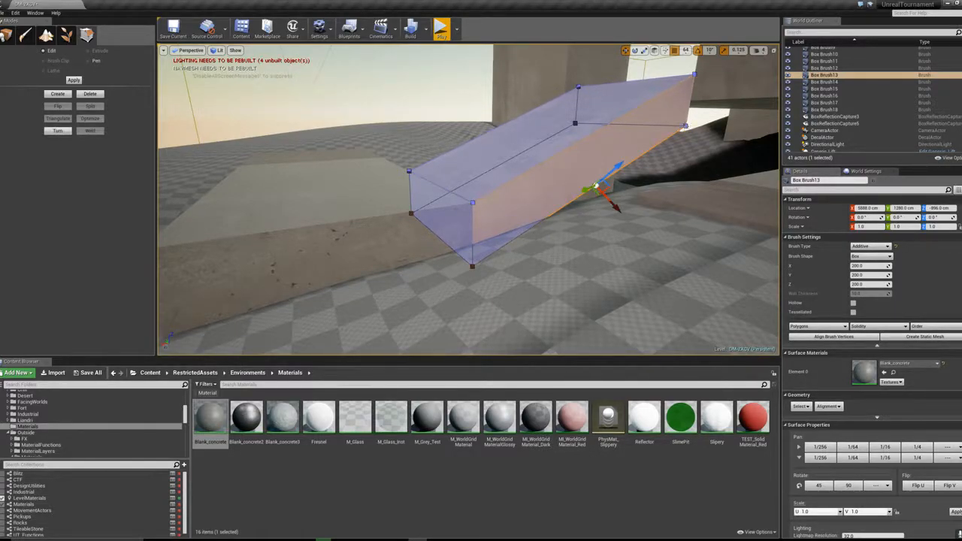
click(686, 126)
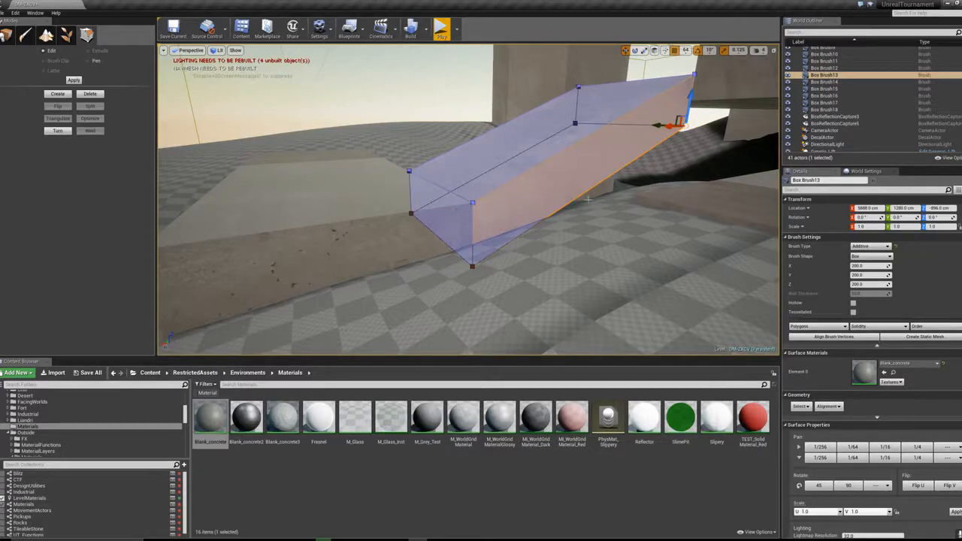
ctrl+click(472, 264)
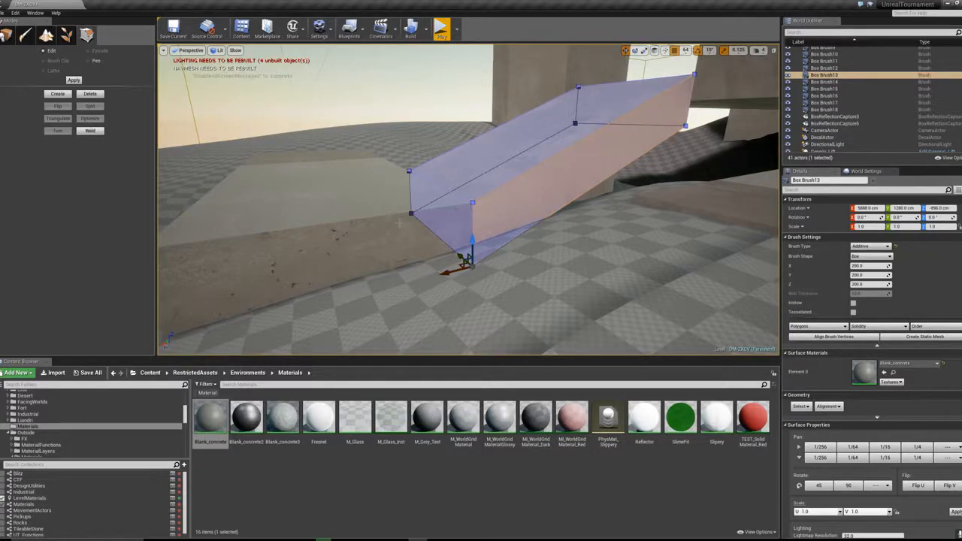
ctrl+click(410, 213)
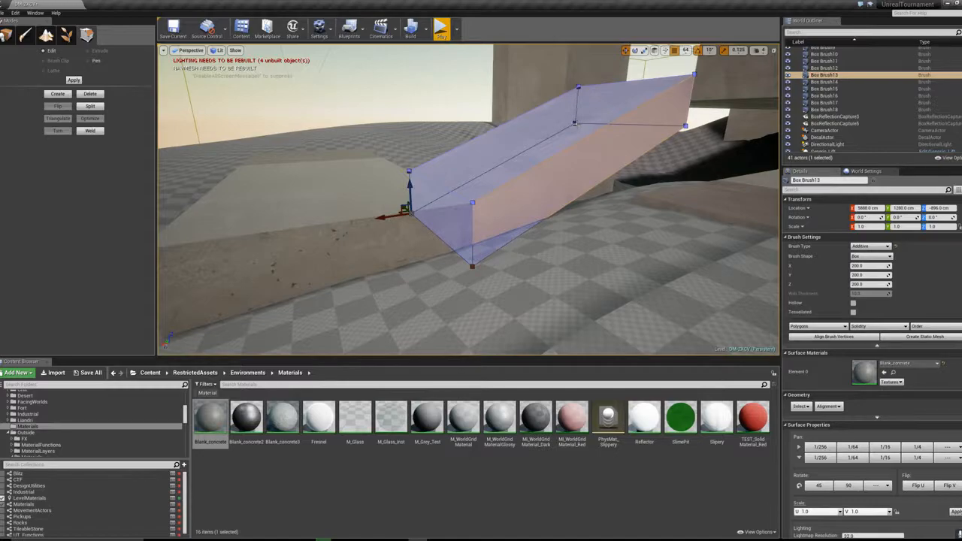
ctrl+click(574, 122)
ctrl+click(686, 126)
drag(691, 104, 692, 80)
Step: Play-test the level by walking and jumping across the concrete platforms, ramps and under the raised overhead beams
click(629, 153)
right_drag(629, 153, 573, 158)
click(524, 224)
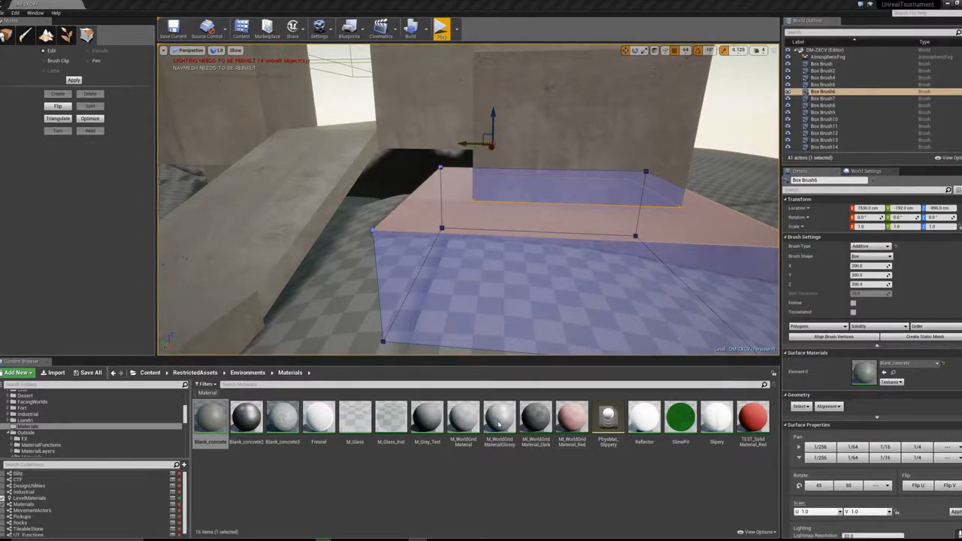
key(alt+p)
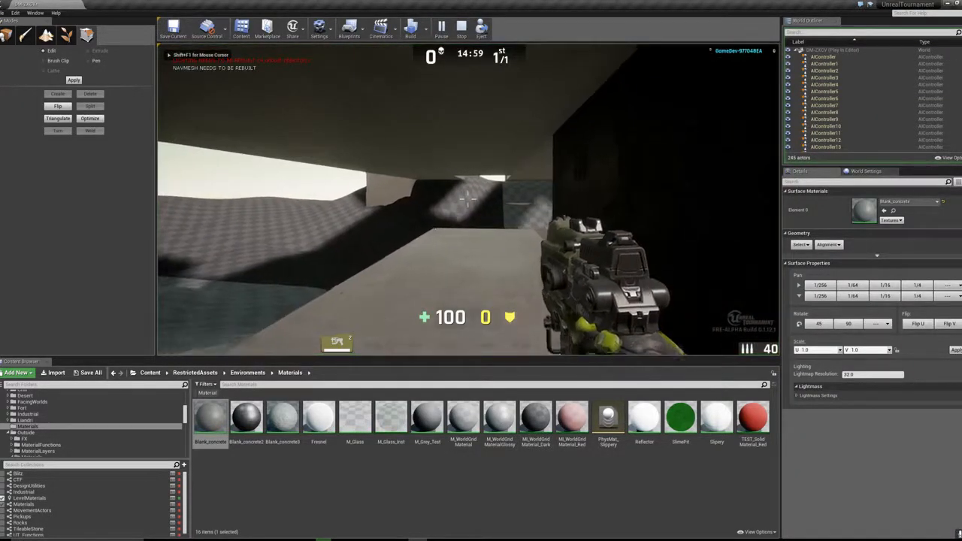
key(w)
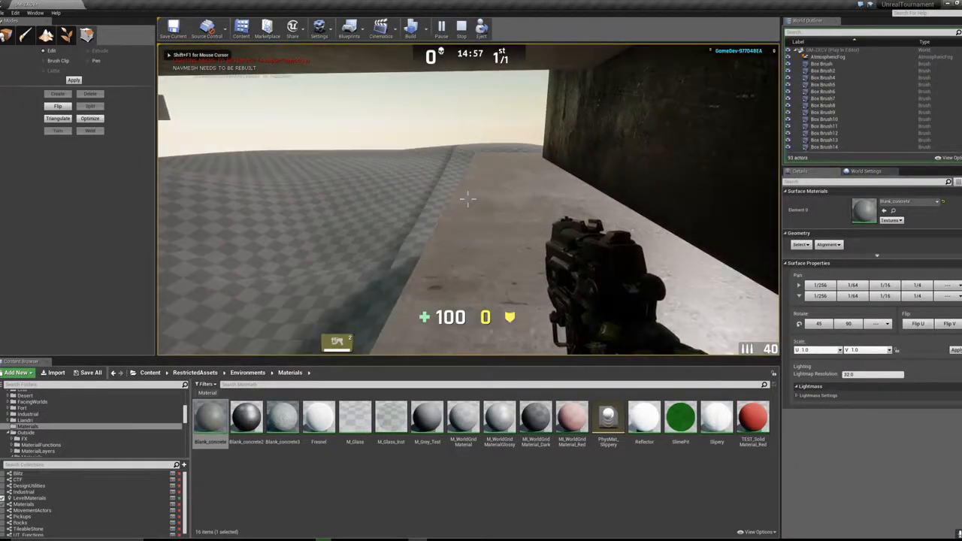
key(w)
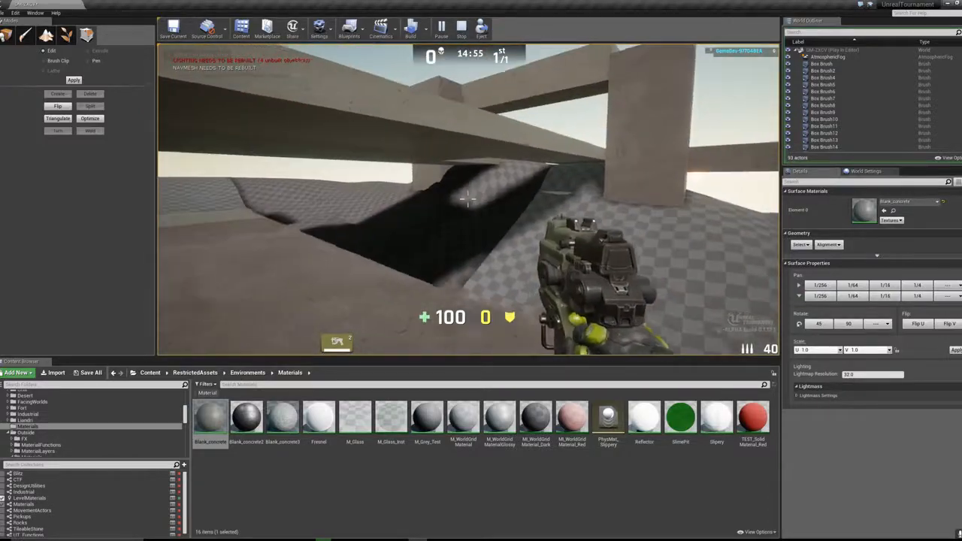
key(w)
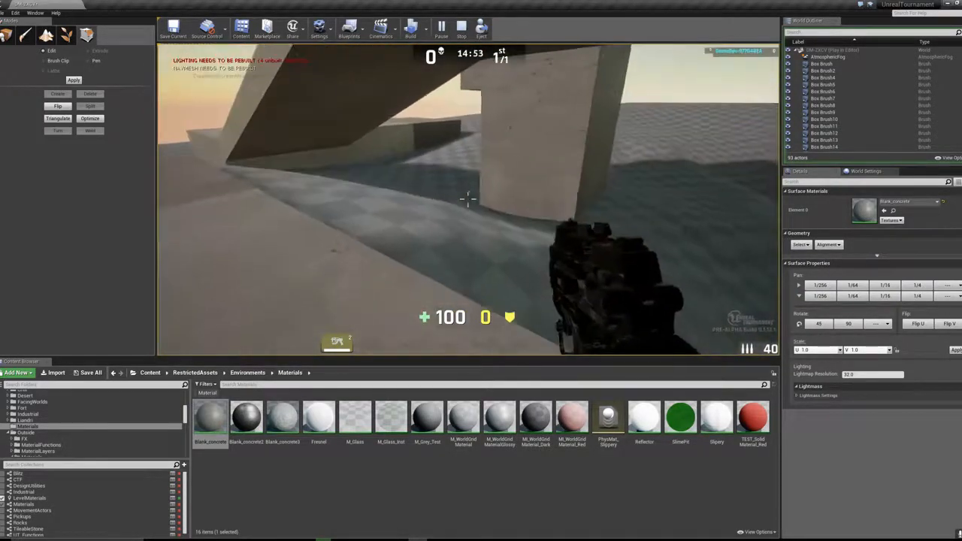
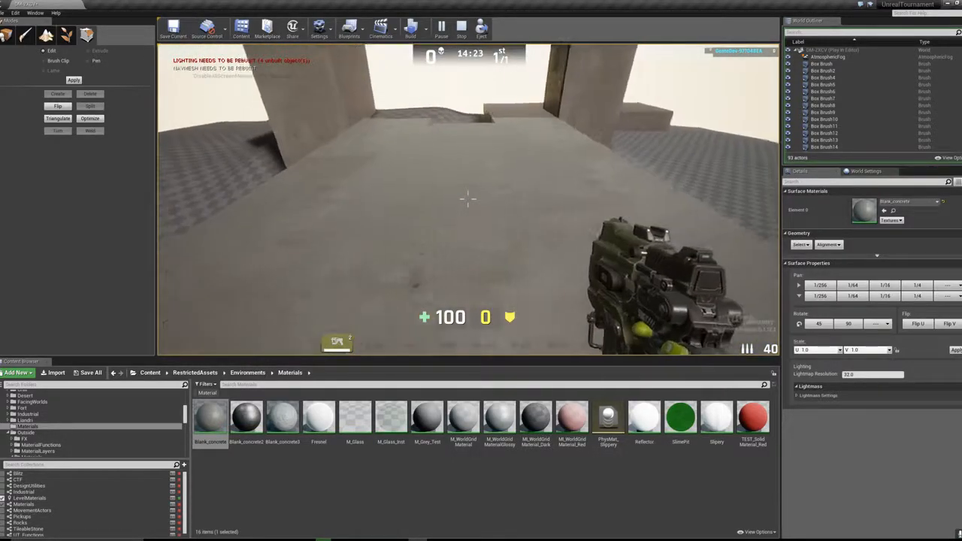
key(w)
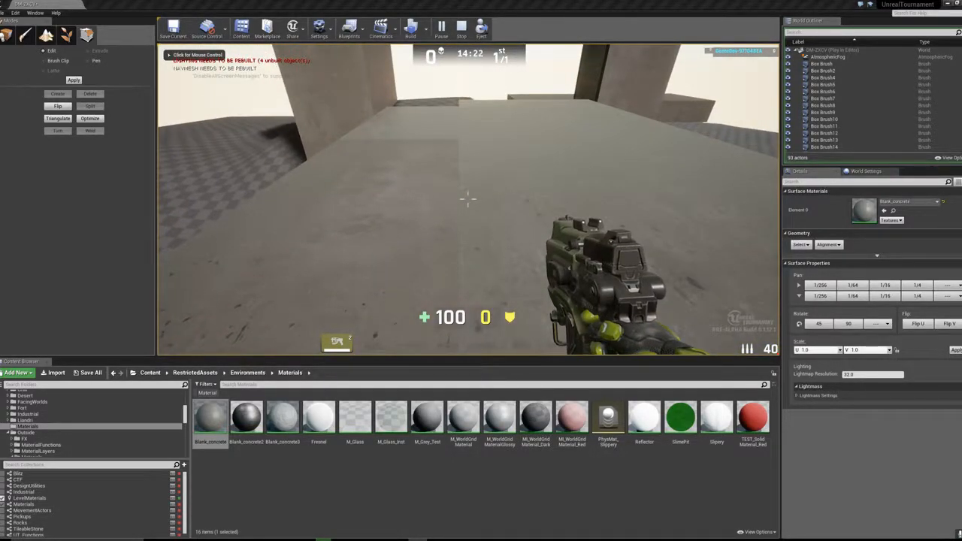
click(468, 199)
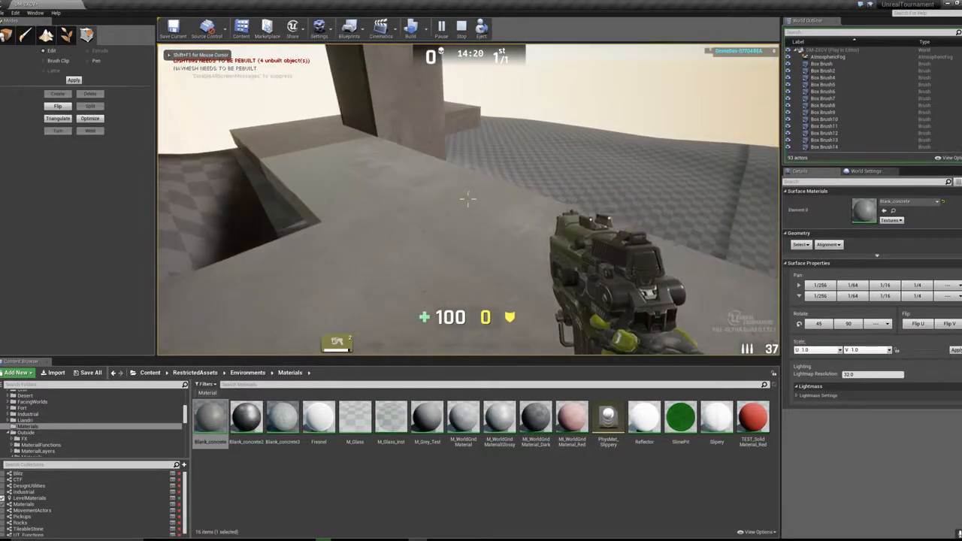
key(Escape)
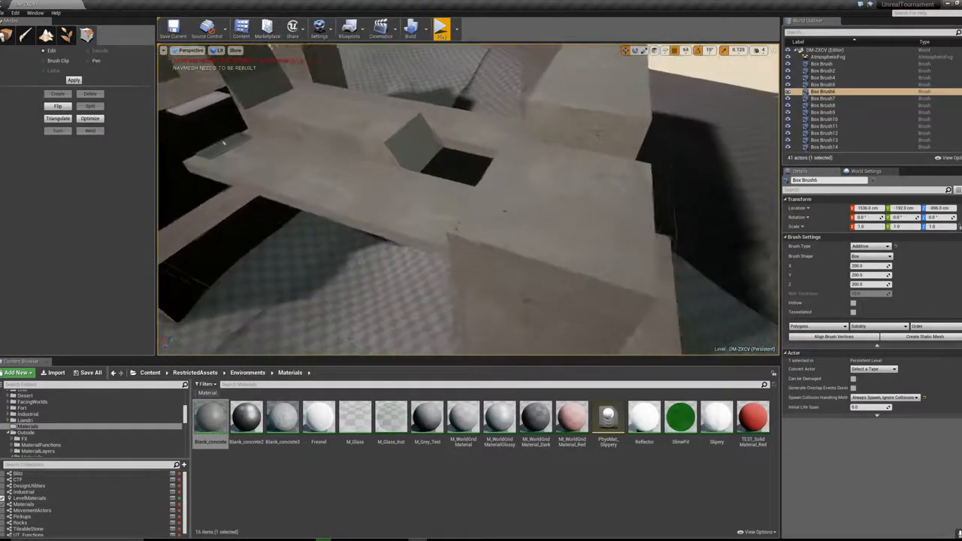
Step: Place a subtractive box brush on the upper concrete walkway, against the tall block beside the wall
right_drag(481, 199, 519, 225)
right_drag(440, 201, 329, 193)
click(440, 202)
key(Escape)
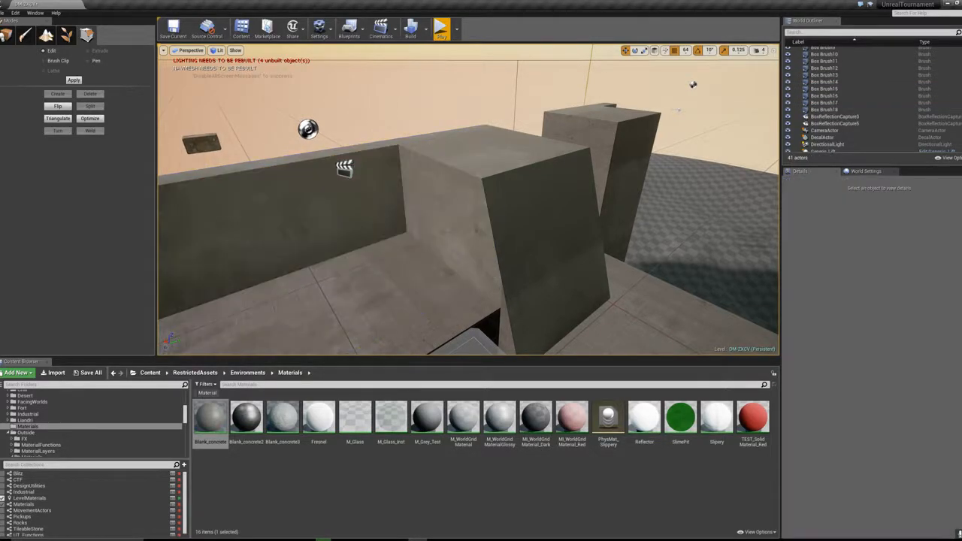
click(6, 35)
click(9, 130)
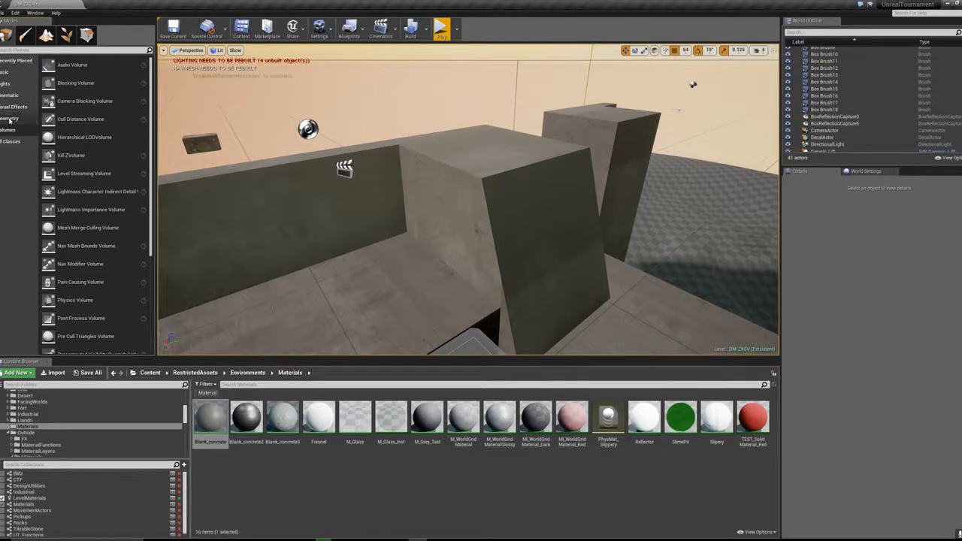
click(9, 118)
click(88, 350)
mouse_move(87, 66)
mouse_down()
mouse_move(419, 229)
mouse_move(424, 221)
mouse_up()
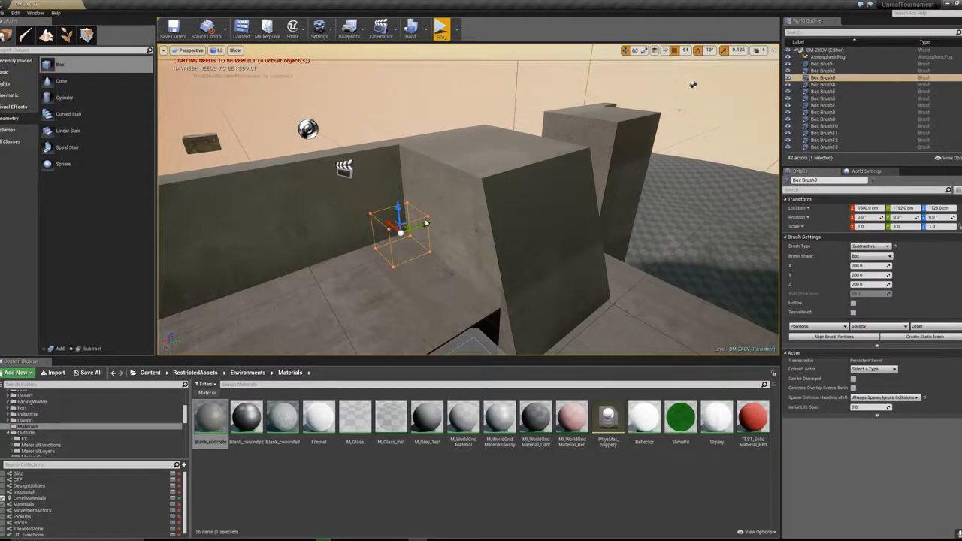
click(842, 338)
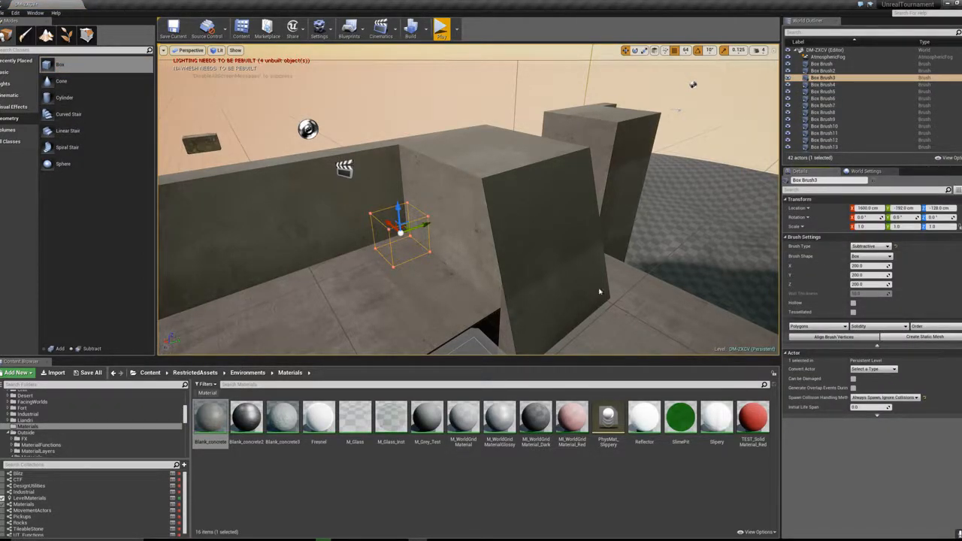
Step: Move the subtractive box into the tall block at Y 64 cm and pick one of its faces in geometry editing
right_drag(667, 305, 721, 312)
right_drag(481, 218, 448, 213)
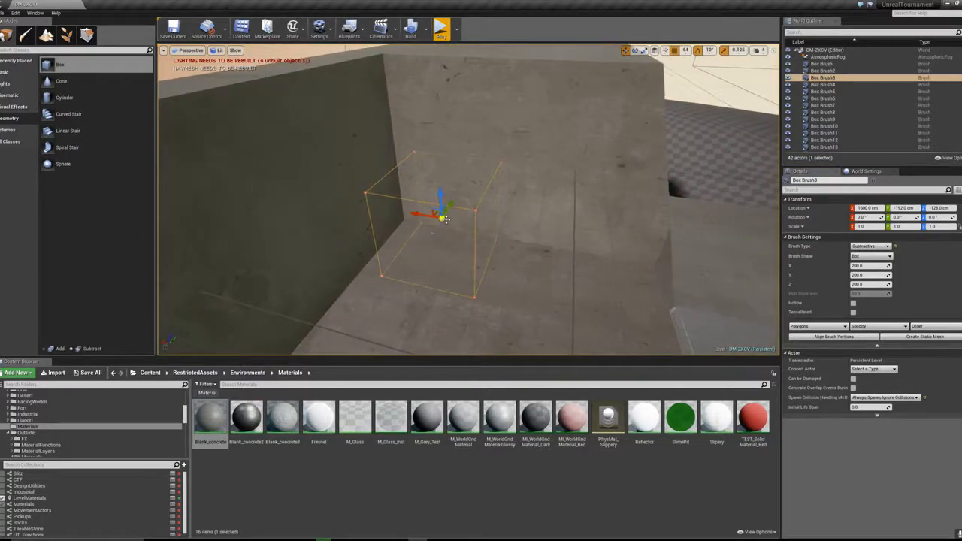
drag(449, 206, 476, 167)
click(87, 35)
mouse_move(376, 188)
right_down()
mouse_move(361, 199)
mouse_move(451, 188)
mouse_move(406, 180)
mouse_move(496, 199)
mouse_move(481, 203)
right_up()
click(382, 189)
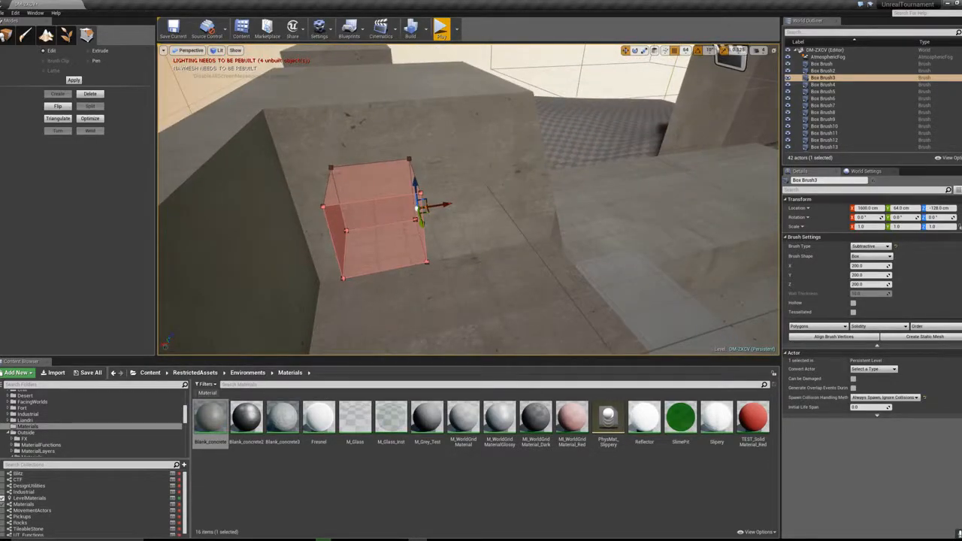
Step: Stretch the faces of the subtractive box to cut a passage through the tall block above the walkway
drag(419, 206, 475, 199)
mouse_move(473, 200)
right_down()
mouse_move(519, 201)
mouse_move(537, 214)
mouse_move(481, 194)
mouse_move(481, 172)
right_up()
click(537, 191)
drag(473, 169, 460, 112)
click(513, 74)
mouse_move(513, 74)
right_down()
mouse_move(481, 128)
mouse_move(421, 188)
mouse_move(436, 223)
right_up()
click(407, 194)
click(407, 194)
drag(354, 185, 496, 225)
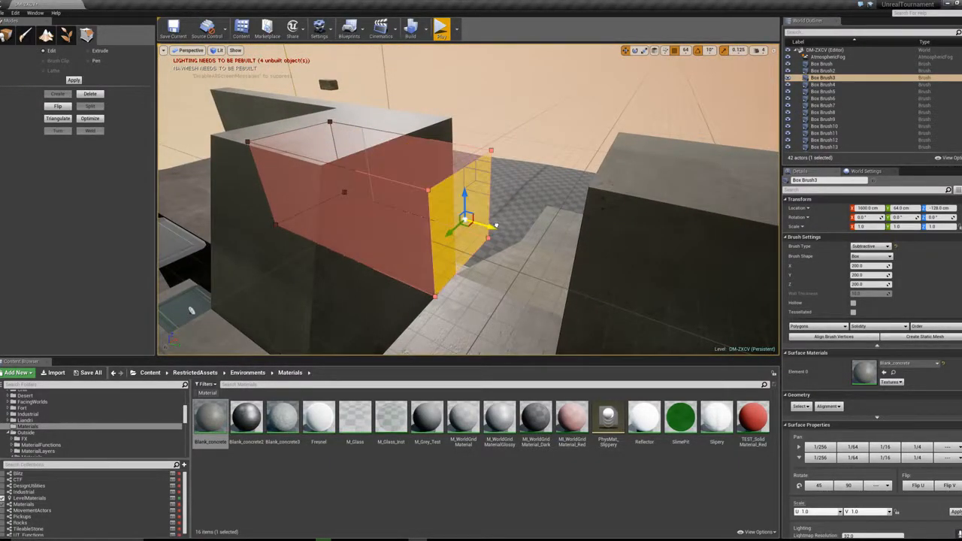
mouse_move(426, 201)
right_down()
mouse_move(534, 198)
mouse_move(522, 222)
mouse_move(553, 234)
mouse_move(538, 226)
mouse_move(654, 234)
right_up()
key(Escape)
Step: Duplicate the subtractive passage brush and move the copy along Y to 1536 cm, through the second tall block
right_drag(358, 60, 762, 63)
right_drag(469, 199, 545, 207)
right_drag(445, 211, 545, 199)
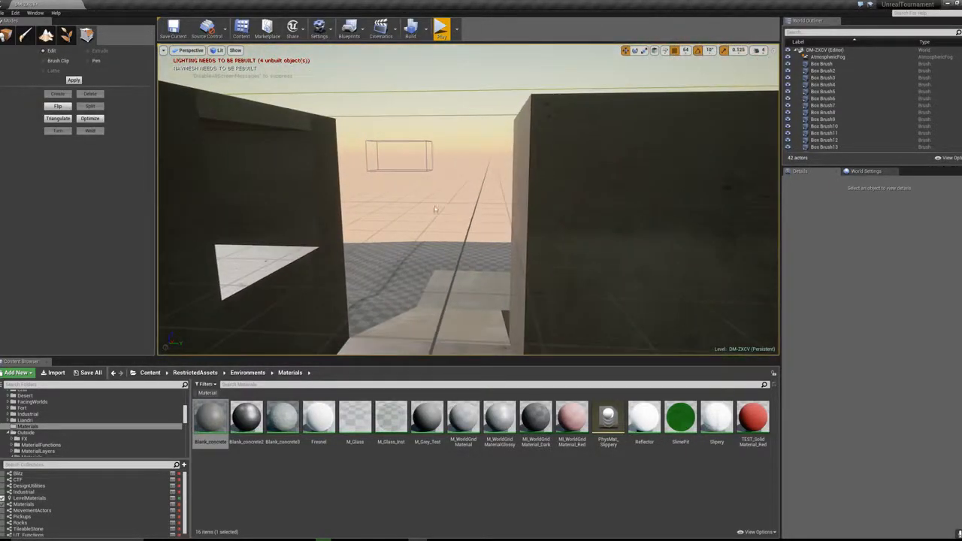
click(275, 172)
key(ctrl+v)
right_drag(274, 172, 256, 192)
drag(353, 168, 554, 167)
mouse_move(370, 73)
right_down()
mouse_move(391, 83)
mouse_move(354, 90)
mouse_move(338, 79)
mouse_move(391, 79)
right_up()
key(Escape)
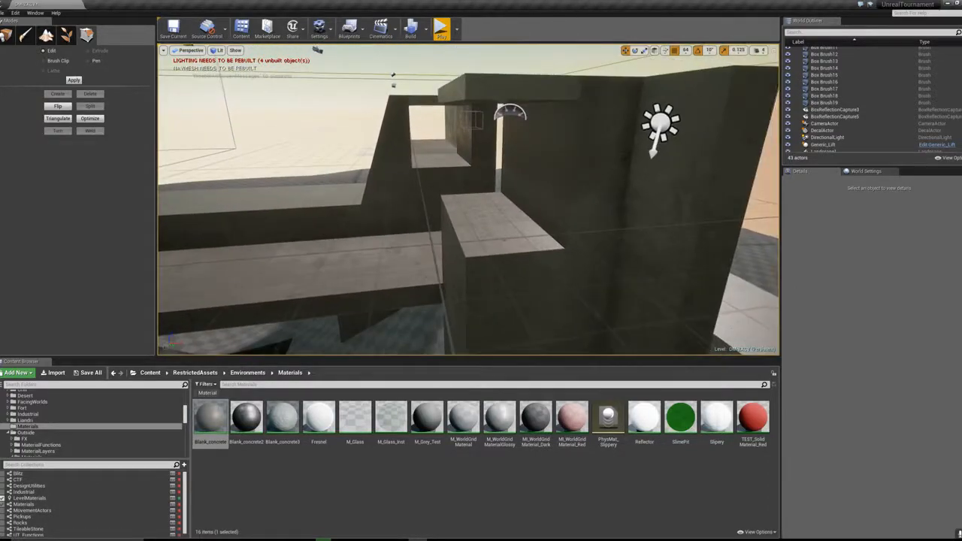
Step: Play-test the level again, walking around the newly cut concrete blocks and ramps
click(502, 200)
right_drag(502, 200, 503, 200)
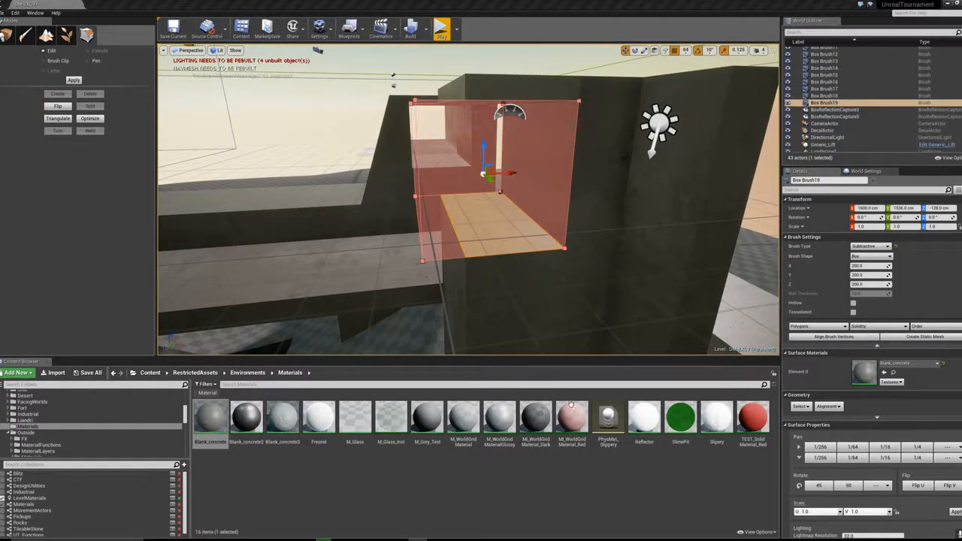
key(alt+p)
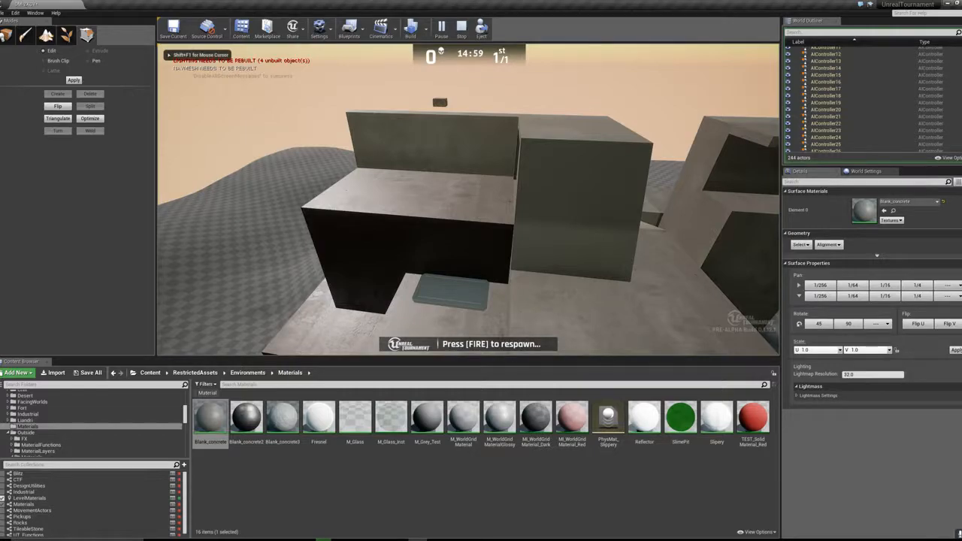
key(Escape)
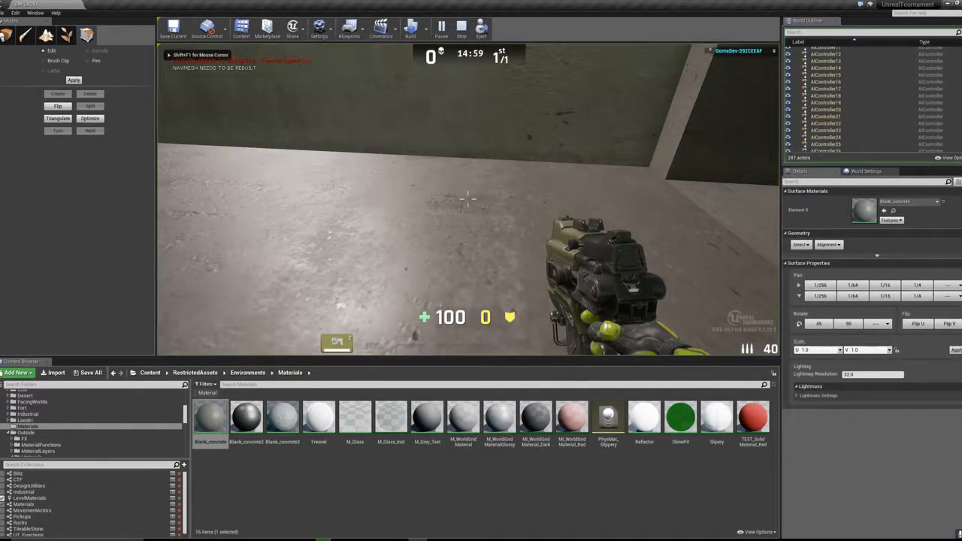
key(w)
key(w)
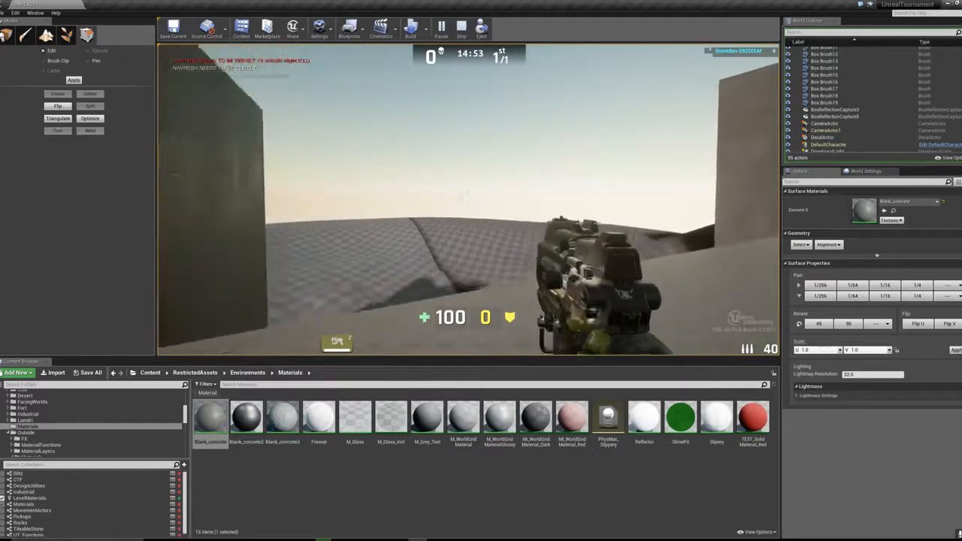
key(w)
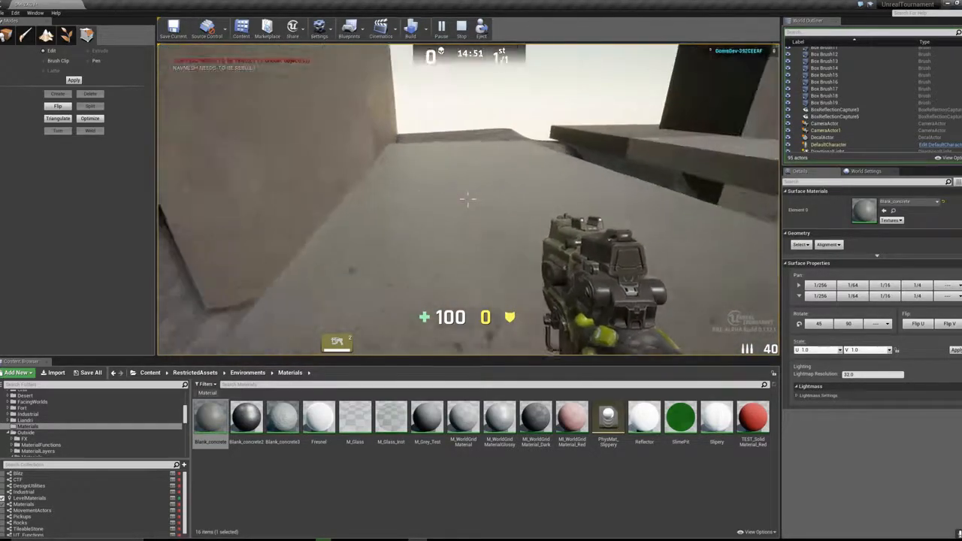
key(w)
key(Escape)
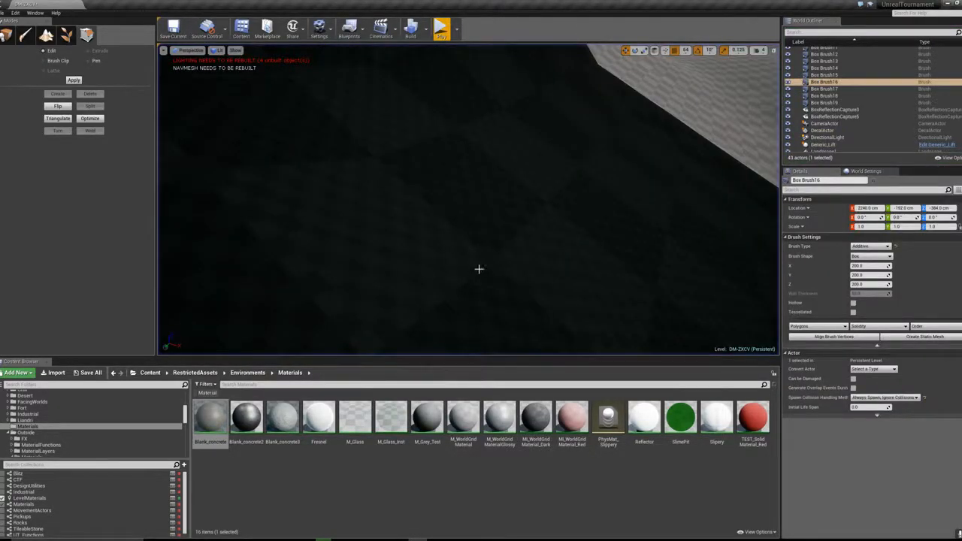
Step: Raise the top face of the second subtractive passage brush to cut away the ceiling over that passage
right_drag(467, 203, 511, 143)
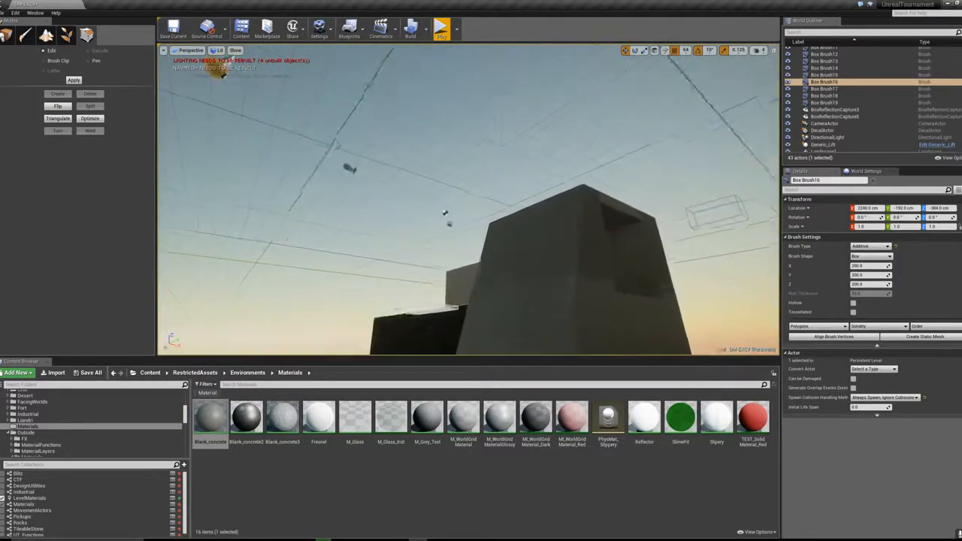
right_drag(468, 199, 497, 301)
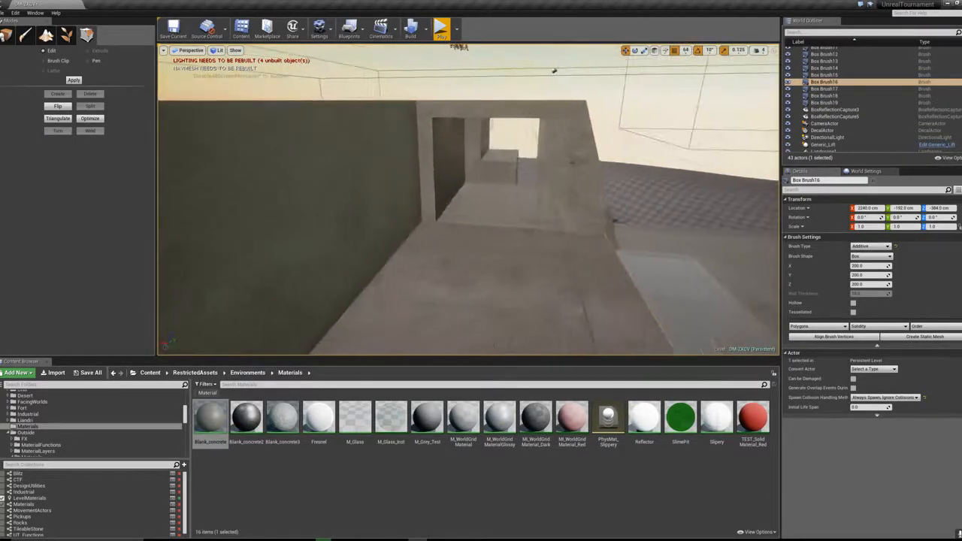
right_drag(555, 72, 520, 72)
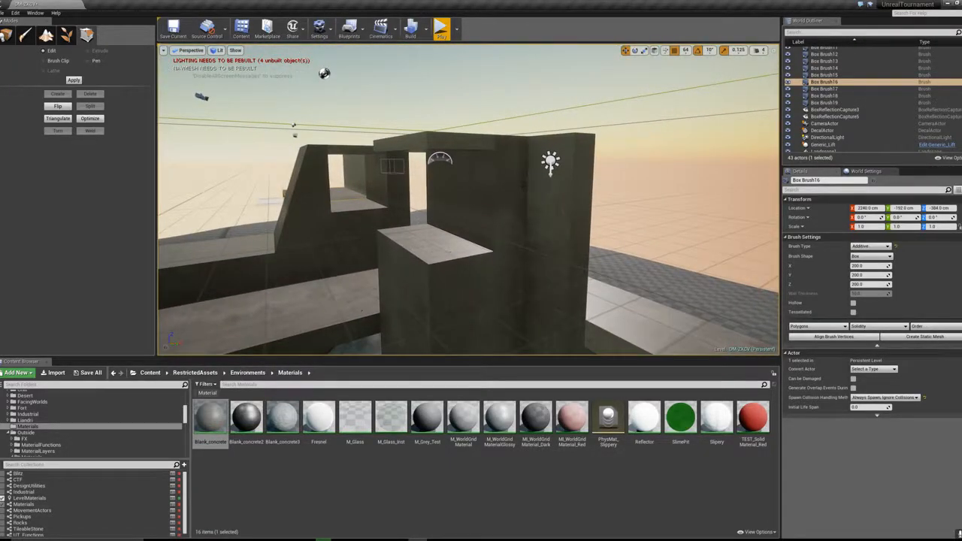
mouse_move(469, 199)
right_down()
mouse_move(376, 197)
mouse_move(482, 204)
mouse_move(511, 143)
mouse_move(504, 240)
right_up()
click(516, 215)
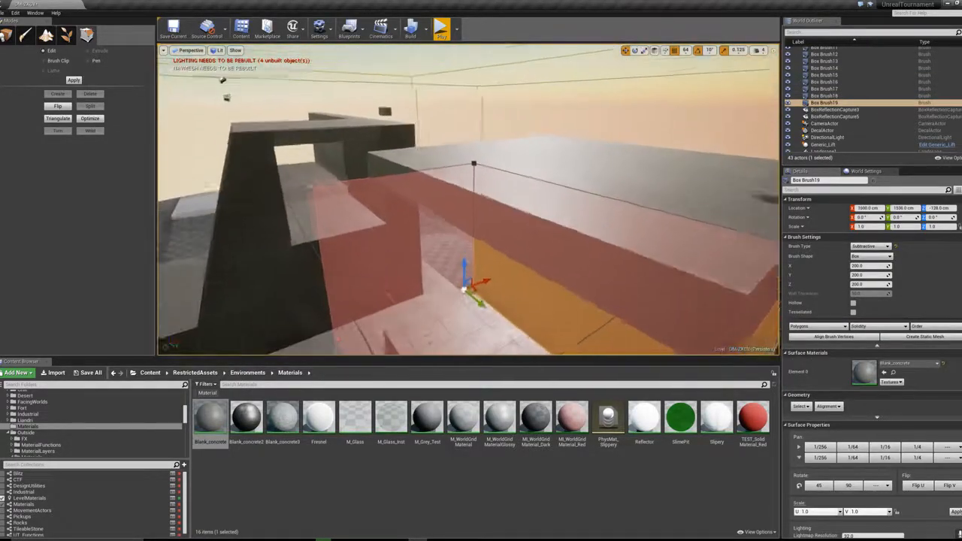
click(473, 184)
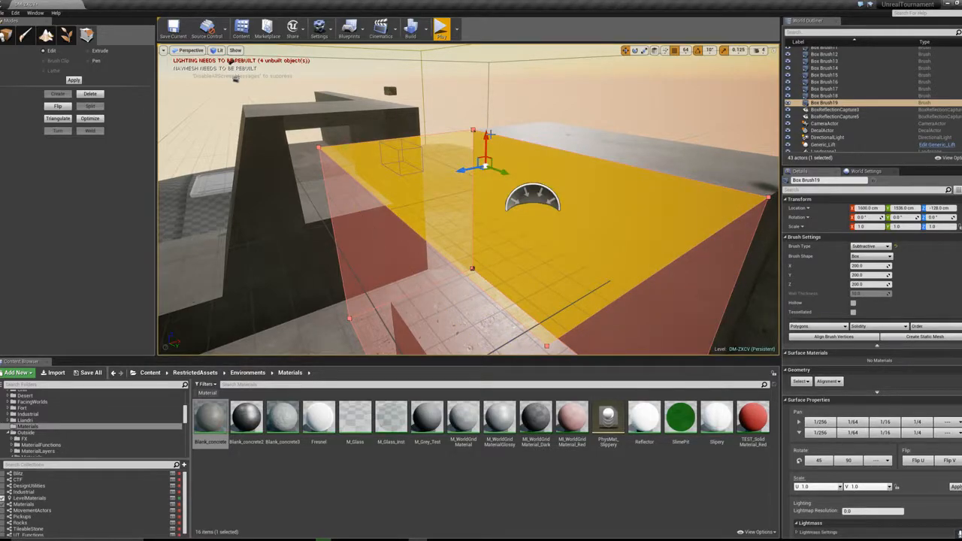
key(Escape)
Step: Duplicate the low additive concrete box beneath the overhead beam and move the copy along X to -704 cm
right_drag(470, 199, 410, 203)
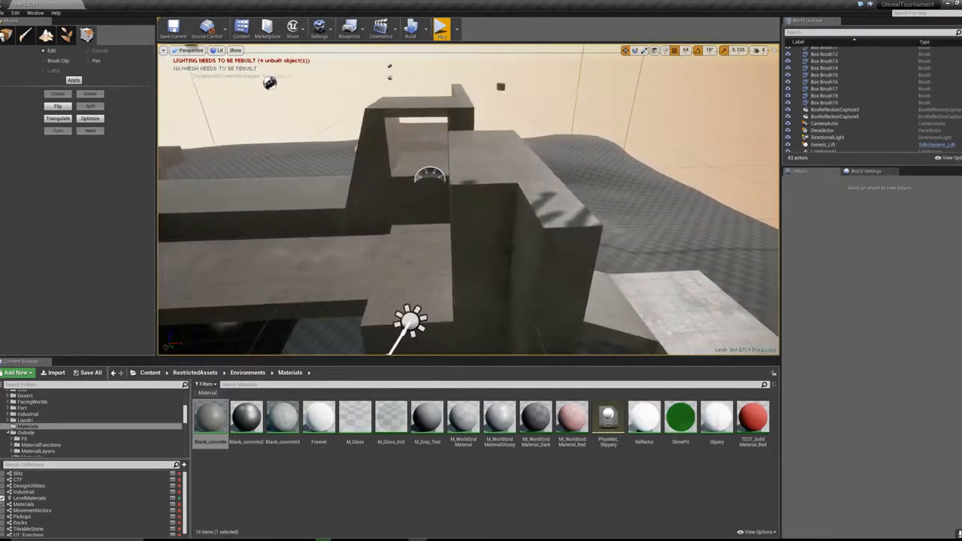
right_drag(470, 199, 360, 199)
right_drag(470, 199, 658, 197)
right_drag(470, 199, 421, 201)
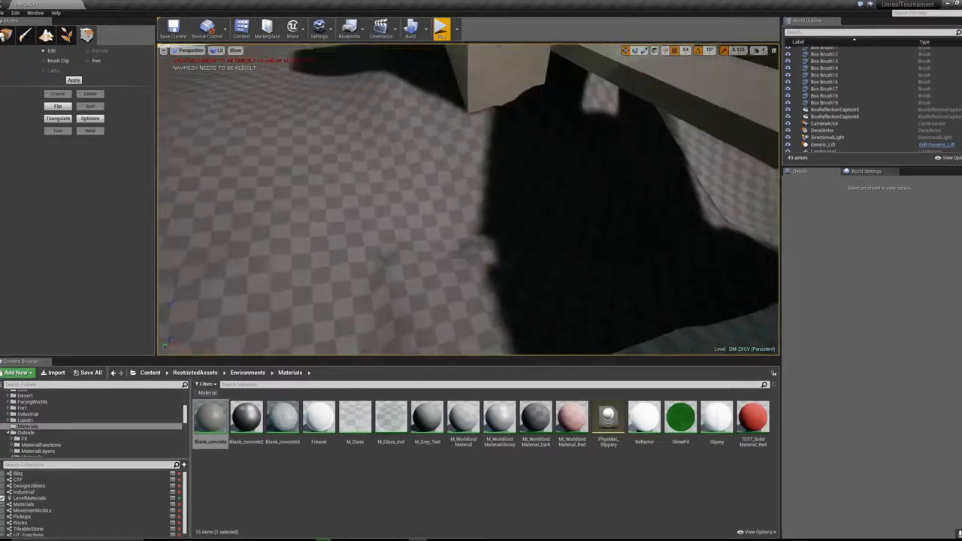
mouse_move(470, 199)
right_down()
mouse_move(424, 199)
mouse_move(473, 164)
mouse_move(424, 166)
right_up()
click(472, 165)
key(ctrl+w)
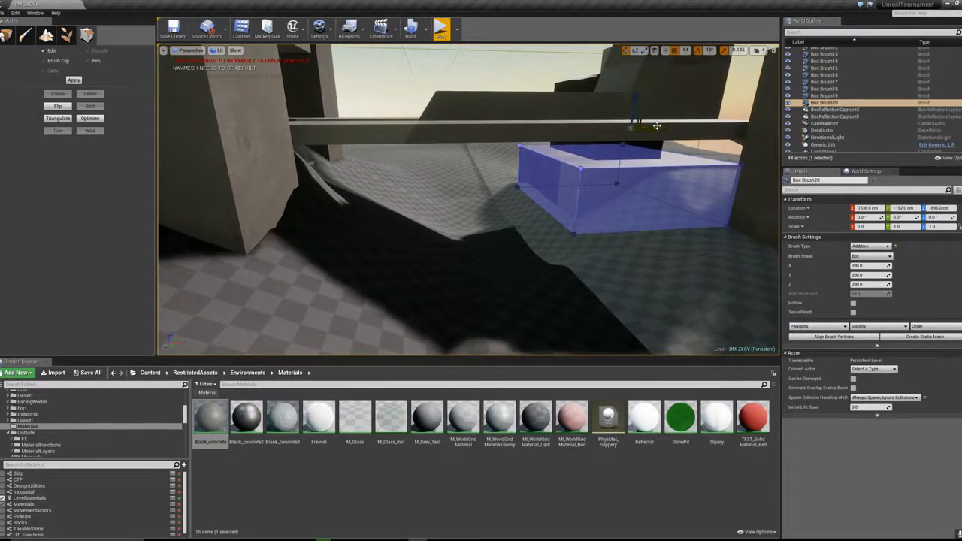
drag(657, 126, 530, 105)
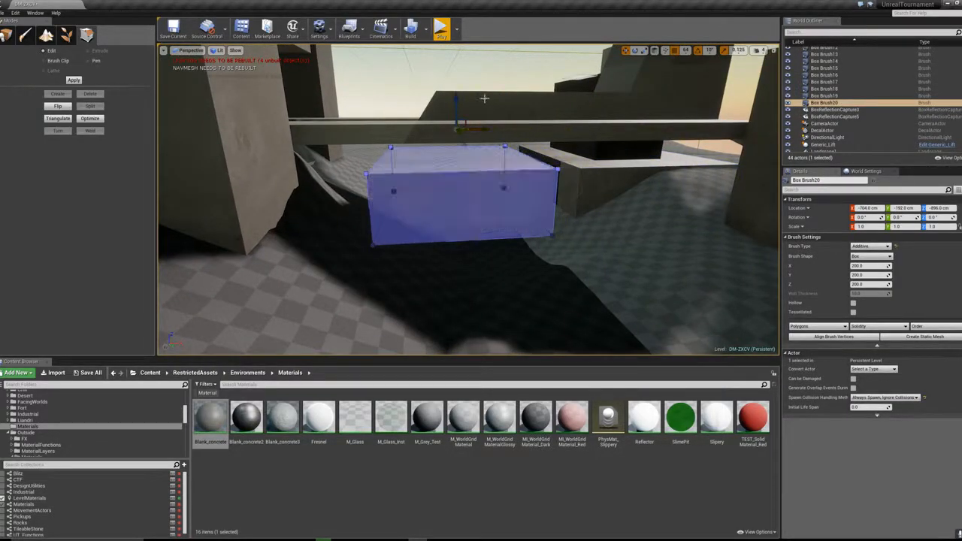
key(Escape)
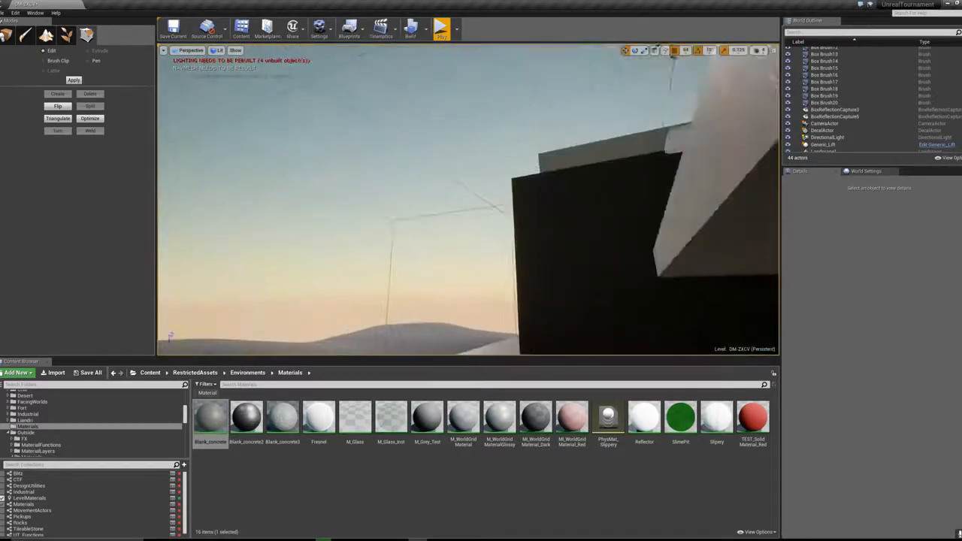
right_drag(467, 200, 571, 260)
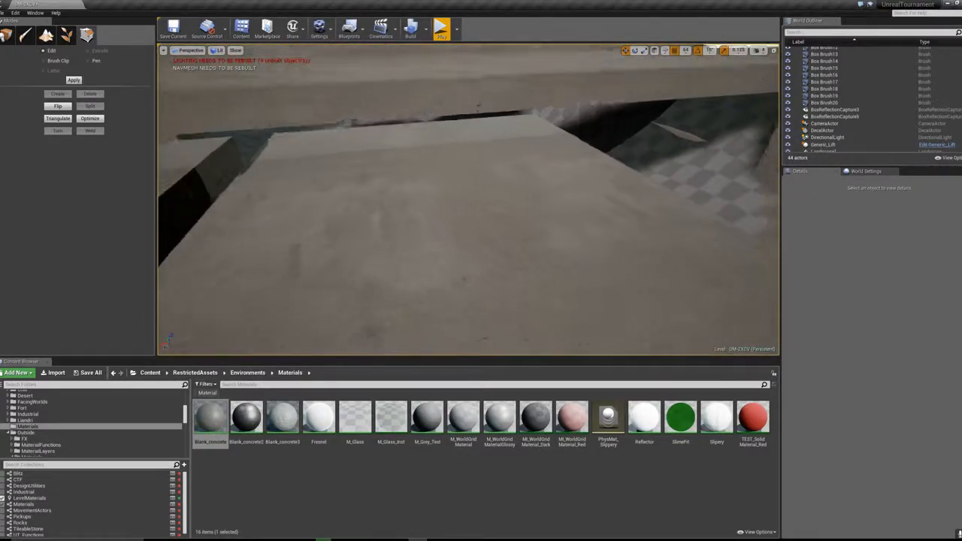
Step: Lower the duplicated concrete box beneath the overhead beam along Z to -1344 cm
right_drag(481, 252, 361, 248)
click(475, 255)
key(f)
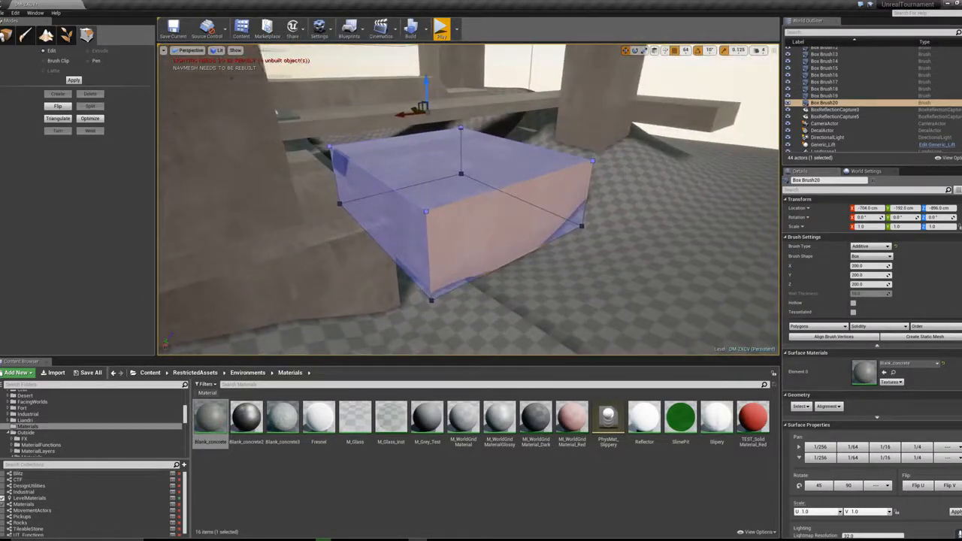
drag(427, 81, 436, 124)
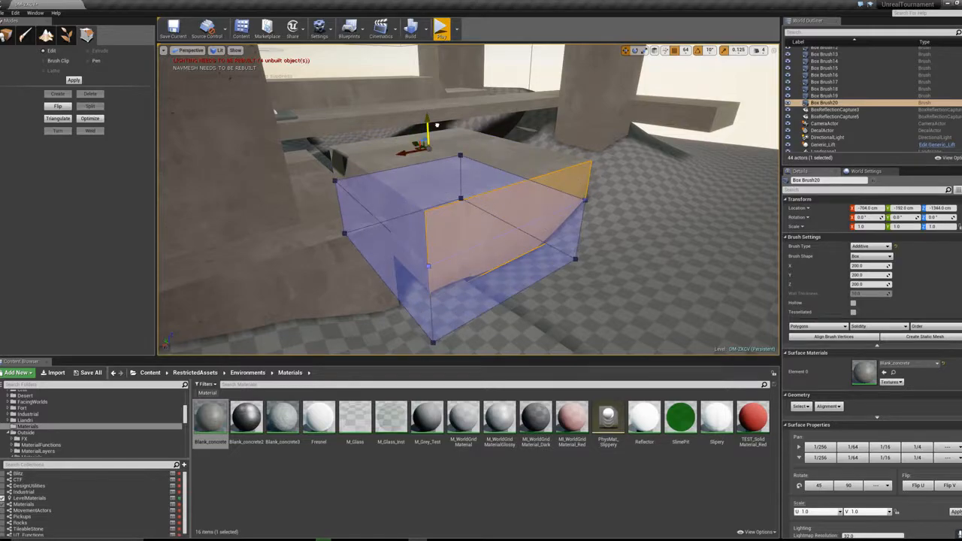
key(Escape)
Step: Move the lowered concrete box along Y to 1344 cm, toward the other side of the map
key(grave)
right_drag(436, 125, 437, 101)
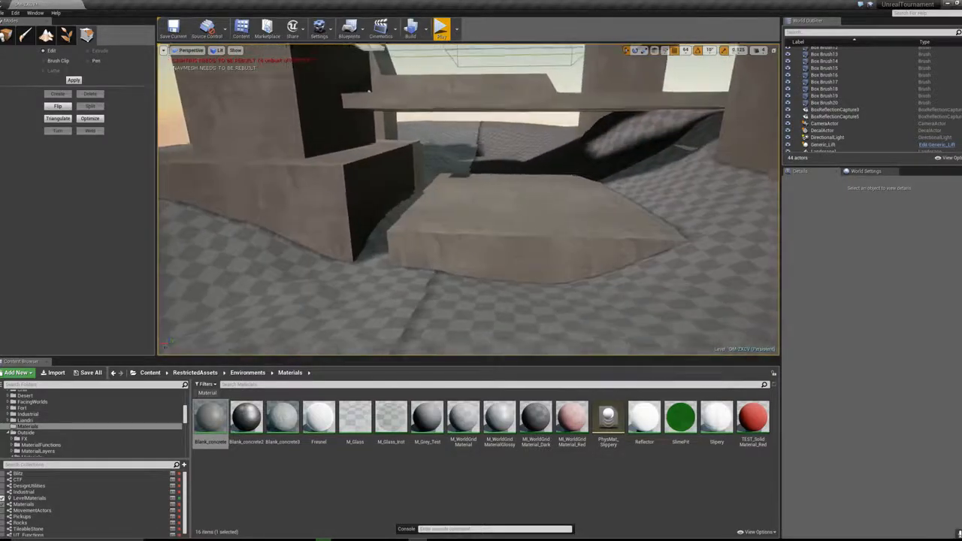
right_drag(436, 125, 423, 102)
key(w)
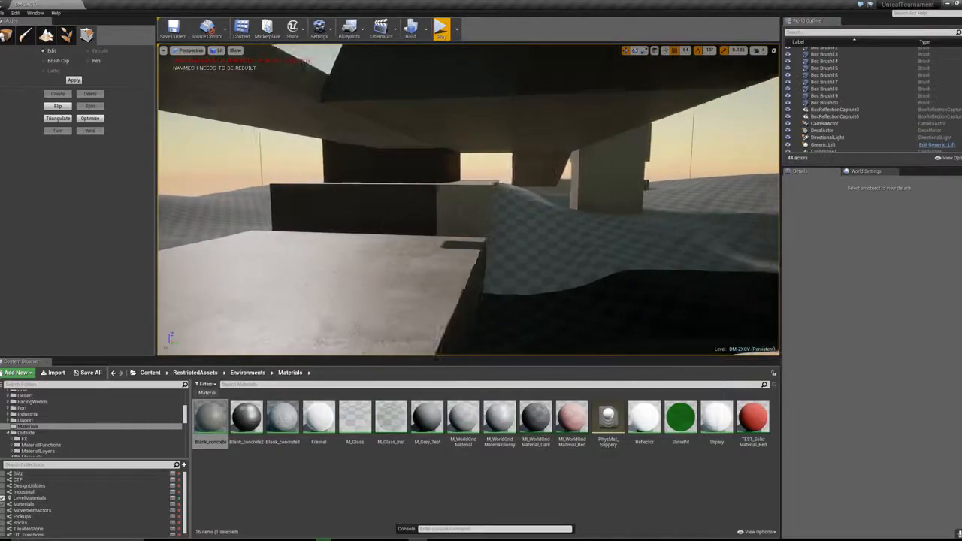
right_drag(492, 254, 497, 258)
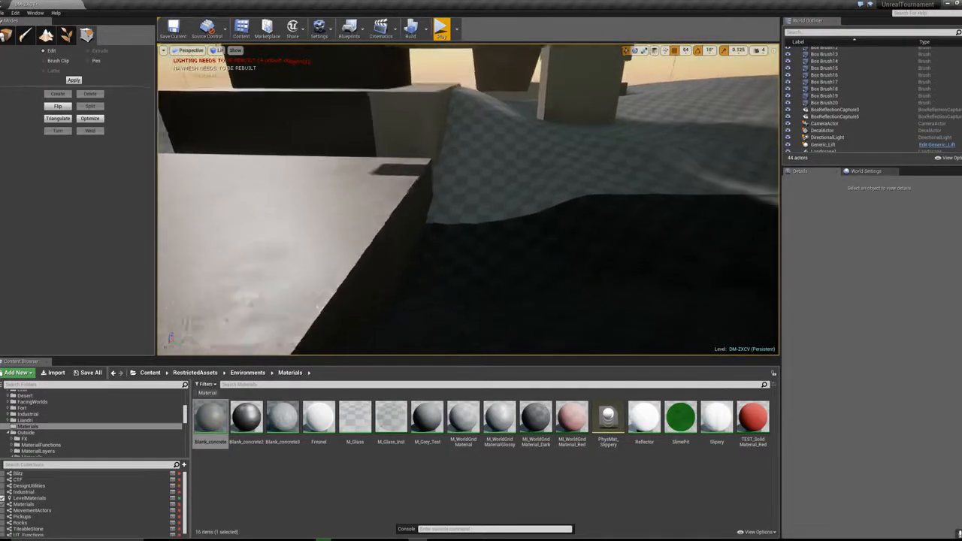
click(368, 244)
right_drag(606, 144, 590, 144)
key(a)
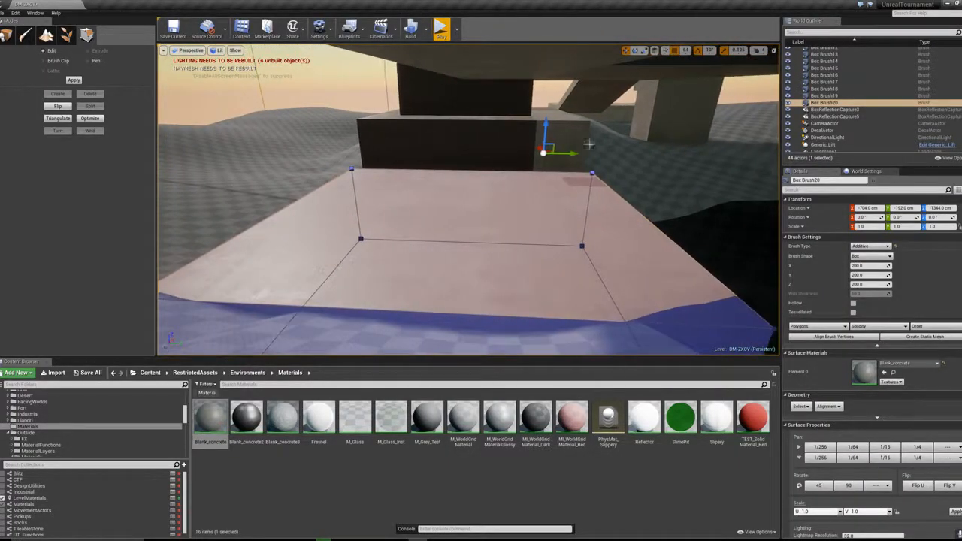
drag(573, 155, 775, 157)
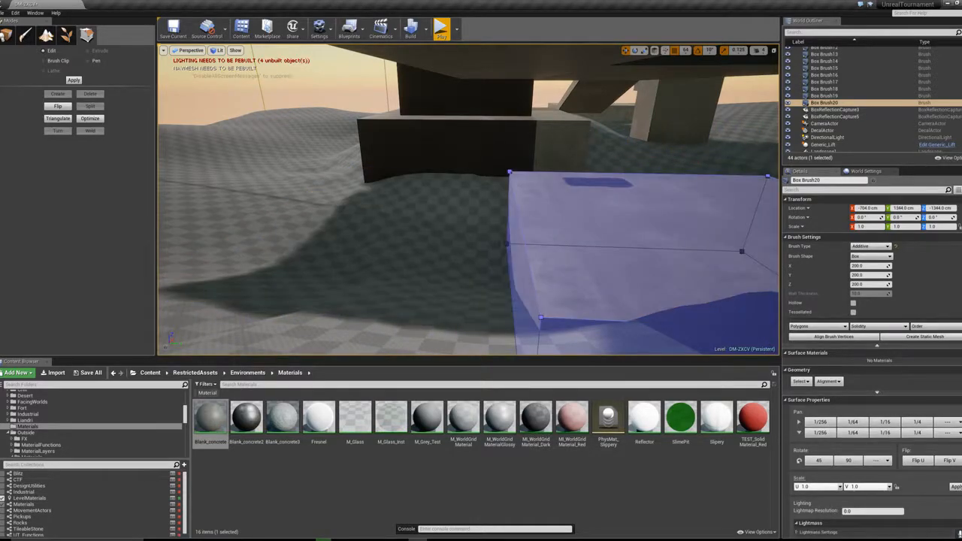
key(Escape)
Step: Sink the moved concrete box deeper into the terrain, to Z -1472 cm
right_drag(468, 199, 488, 218)
key(a)
key(s)
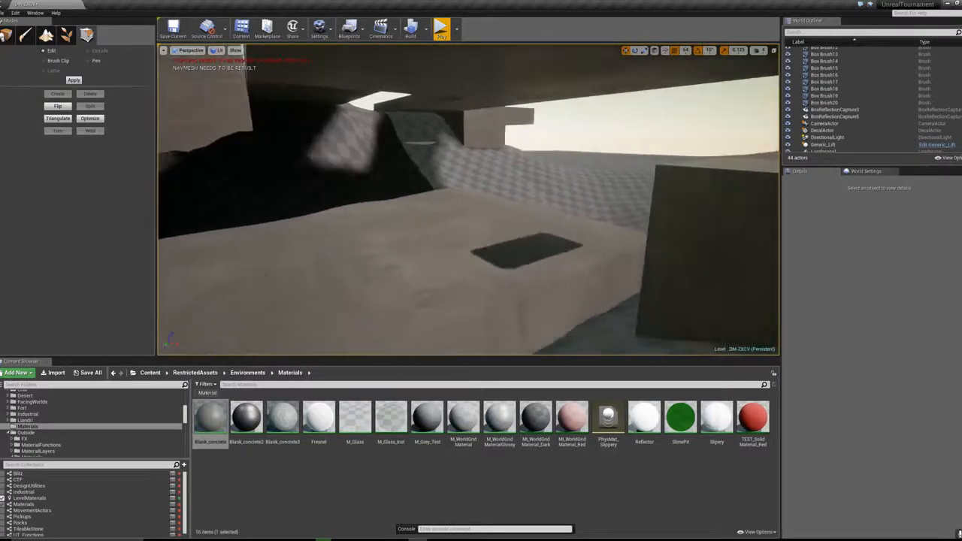
mouse_move(489, 218)
right_down()
mouse_move(481, 225)
mouse_move(497, 211)
right_up()
key(s)
click(501, 202)
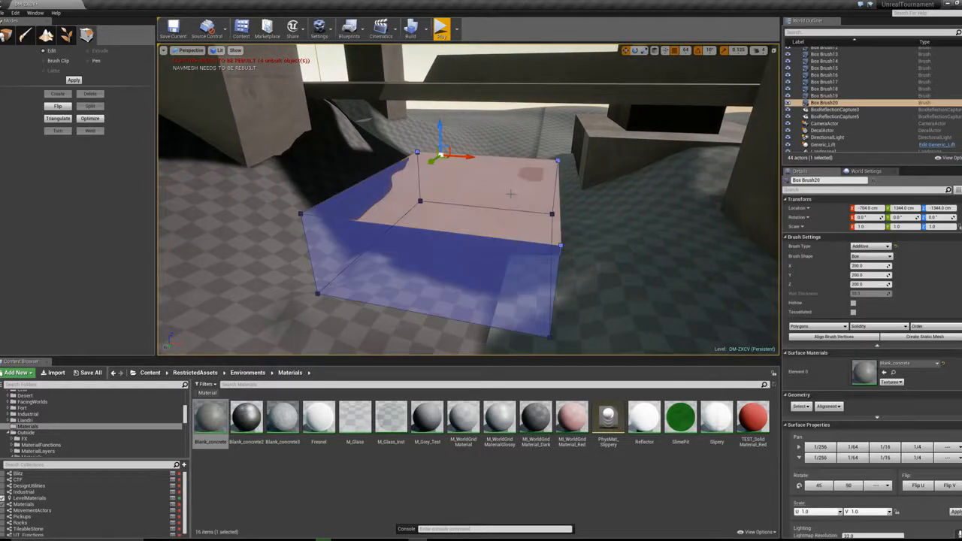
click(443, 136)
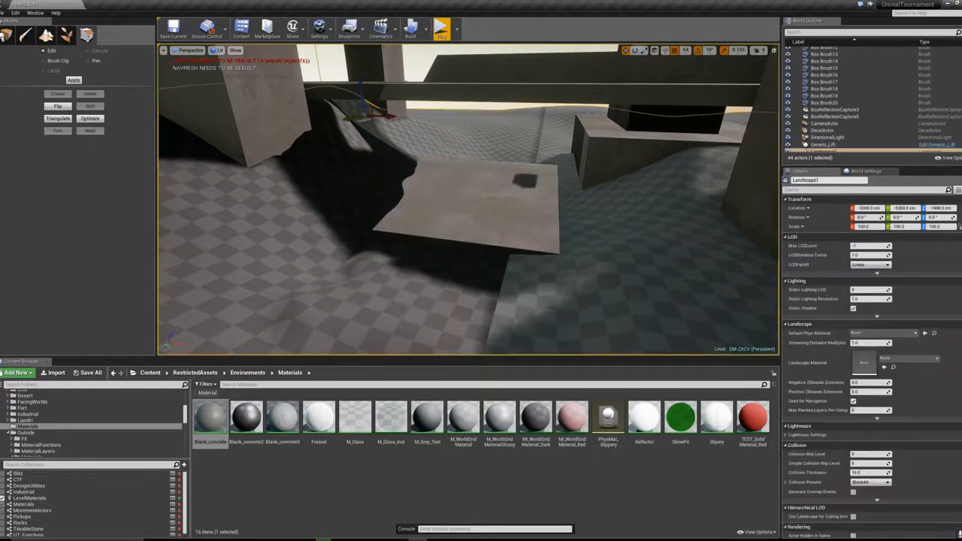
click(480, 199)
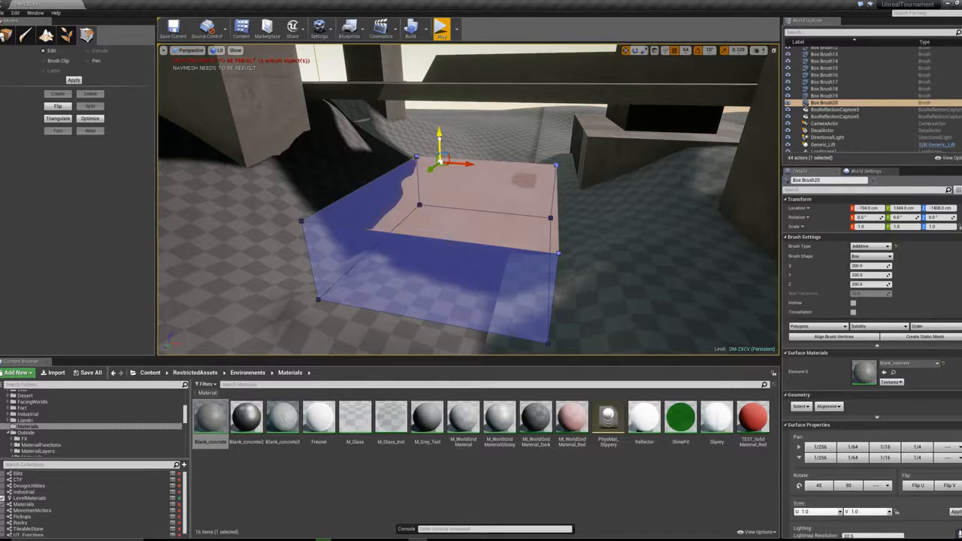
drag(441, 144, 441, 146)
key(Escape)
Step: Shift the sunken concrete box along the X axis across the terrain beneath the beams
key(w)
mouse_move(441, 146)
right_down()
mouse_move(406, 155)
mouse_move(500, 151)
mouse_move(458, 156)
right_up()
key(w)
key(s)
click(555, 258)
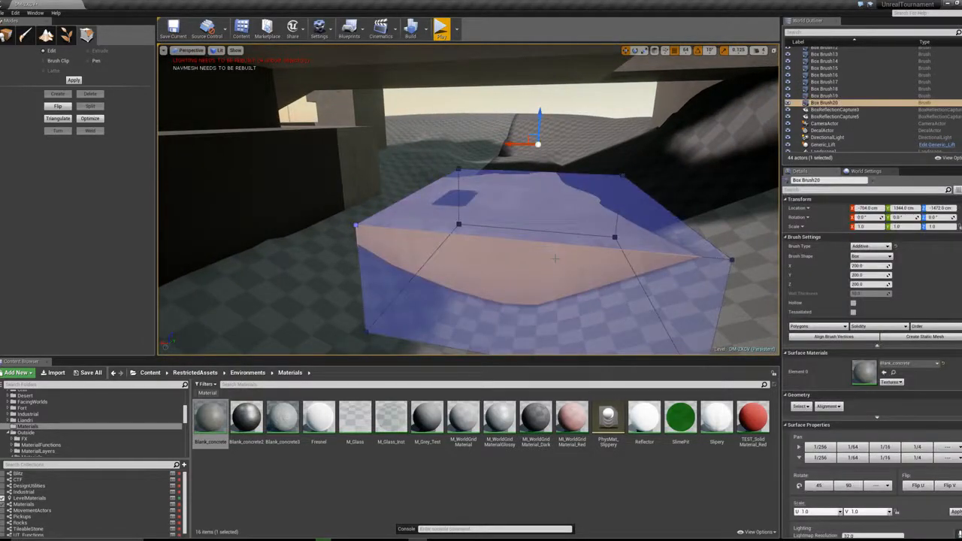
mouse_move(508, 144)
mouse_down()
mouse_move(725, 134)
mouse_move(729, 79)
mouse_up()
key(Escape)
Step: Examine the concrete blocks, passages and terrain slopes around the repositioned box from several viewpoints
right_drag(729, 80, 774, 60)
key(w)
mouse_move(538, 278)
right_down()
mouse_move(489, 308)
mouse_move(560, 290)
mouse_move(488, 282)
mouse_move(575, 274)
mouse_move(557, 279)
right_up()
click(536, 279)
key(s)
key(Escape)
key(w)
key(s)
click(521, 146)
mouse_move(522, 146)
right_down()
mouse_move(503, 176)
mouse_move(540, 275)
right_up()
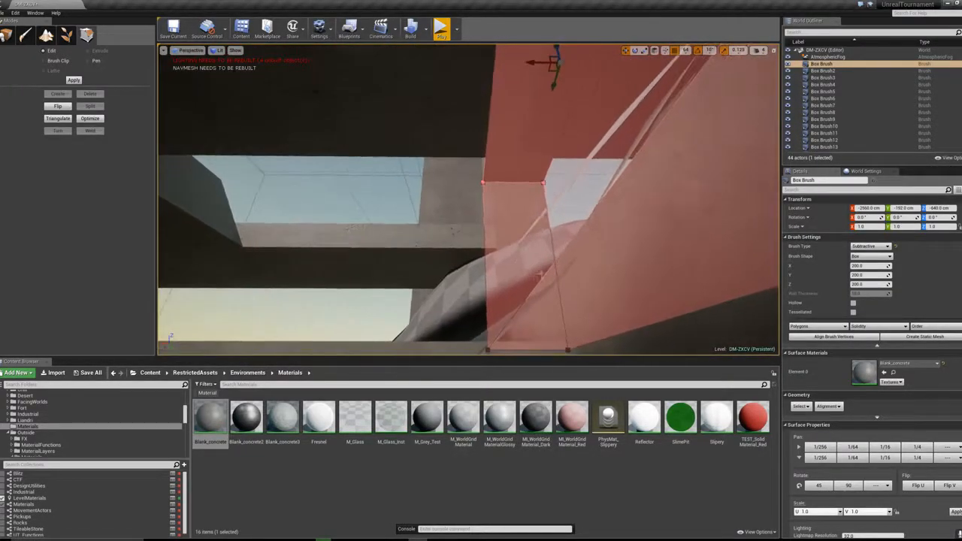
click(581, 190)
mouse_move(581, 190)
right_down()
mouse_move(438, 226)
mouse_move(575, 215)
mouse_move(628, 278)
mouse_move(549, 264)
right_up()
click(576, 215)
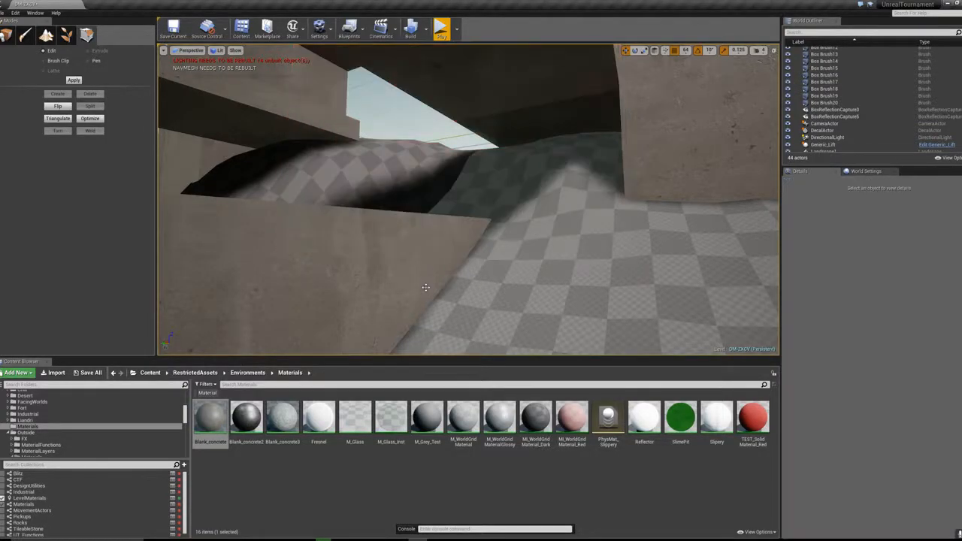
mouse_move(466, 200)
right_down()
mouse_move(496, 191)
mouse_move(485, 225)
mouse_move(451, 166)
mouse_move(406, 226)
mouse_move(413, 222)
mouse_move(380, 240)
mouse_move(398, 255)
right_up()
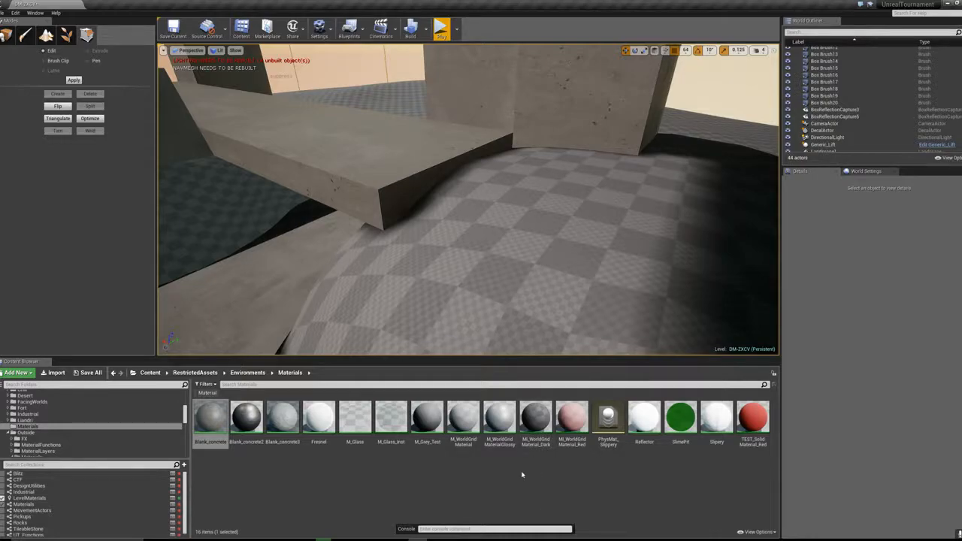
Step: Select the landscape and open the Ground materials folder under RestrictedAssets, Environments, Outside, Materials
click(823, 150)
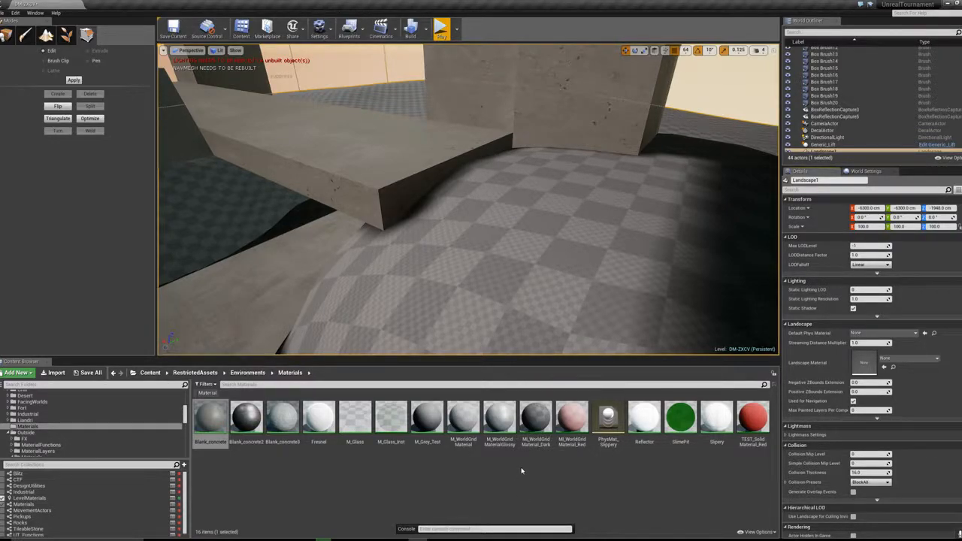
click(247, 373)
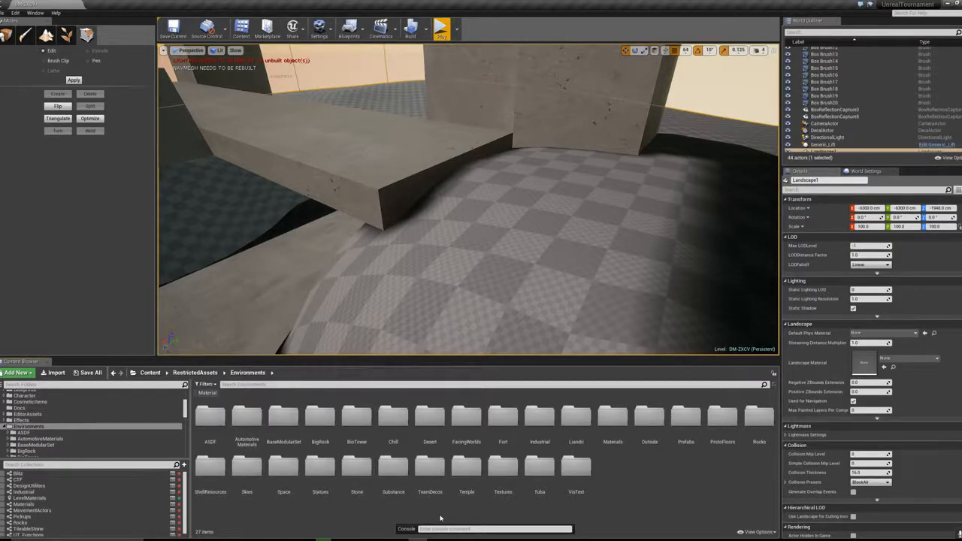
double_click(613, 417)
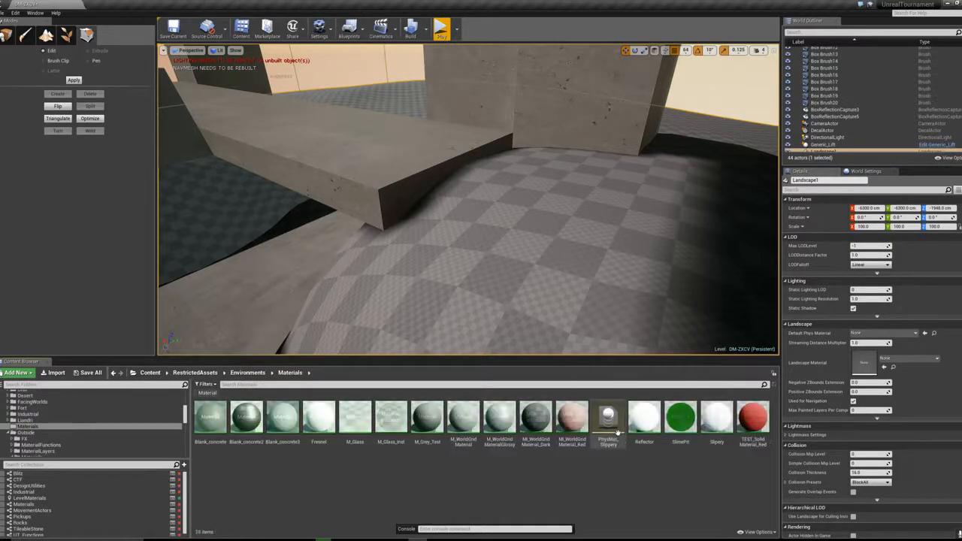
click(254, 373)
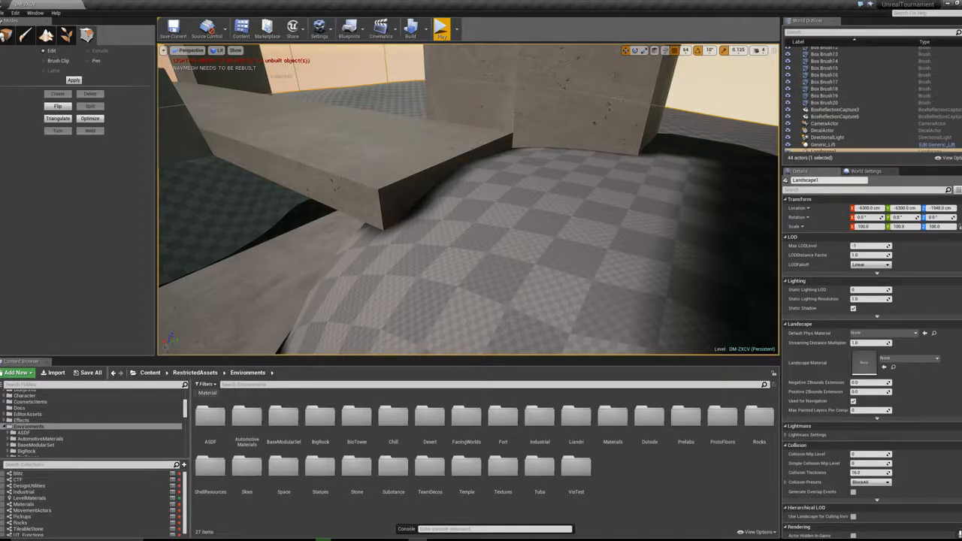
double_click(649, 425)
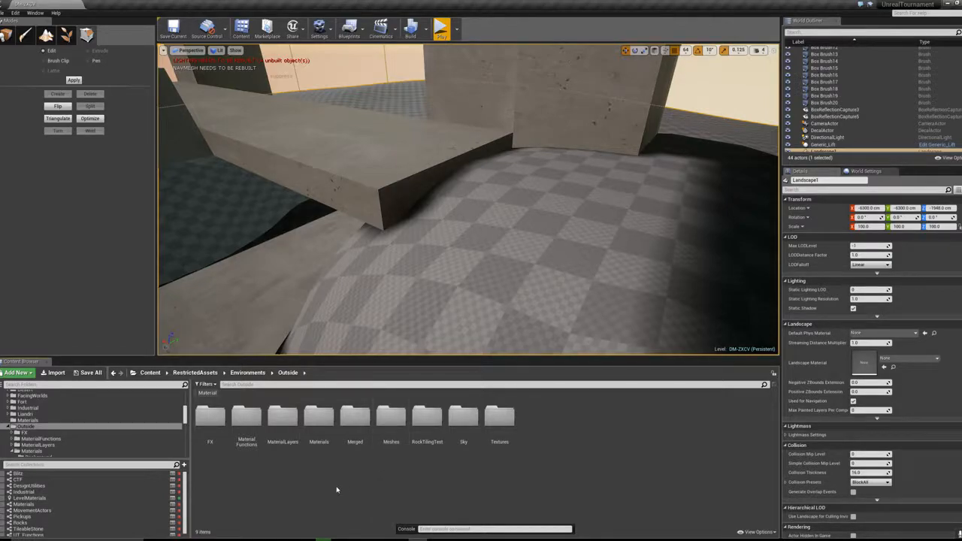
double_click(319, 417)
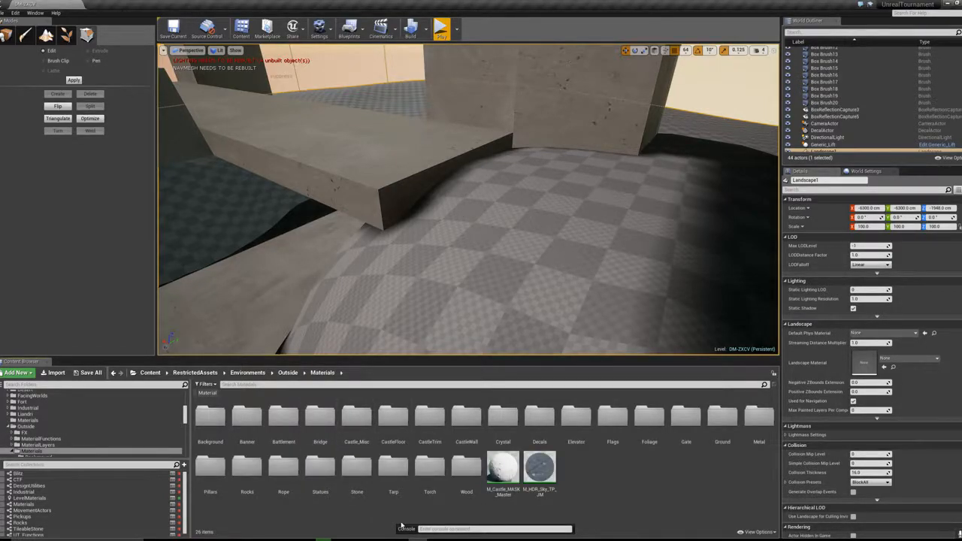
double_click(722, 417)
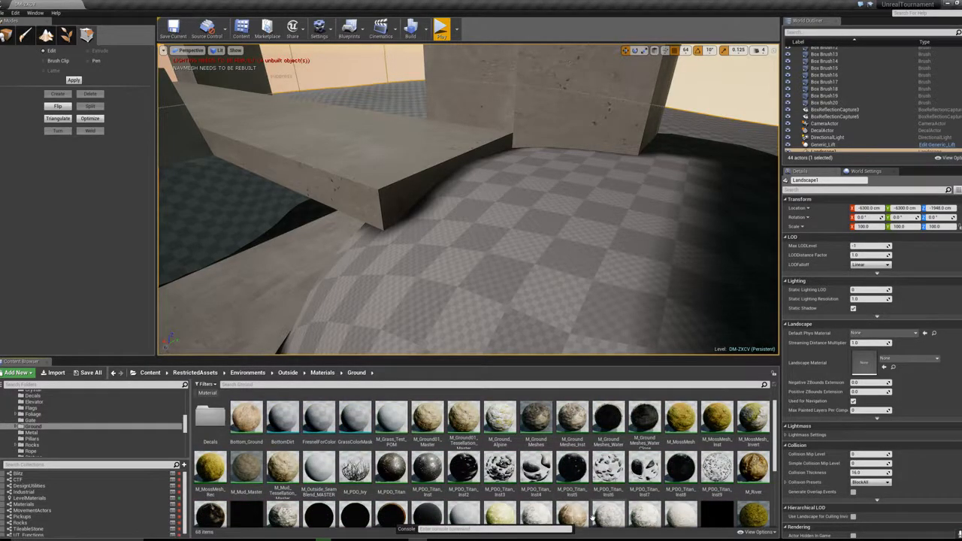
Step: Assign M_Ground01_Master as the landscape material and inspect the terrain around the platforms
drag(427, 417, 481, 292)
right_drag(481, 293, 432, 293)
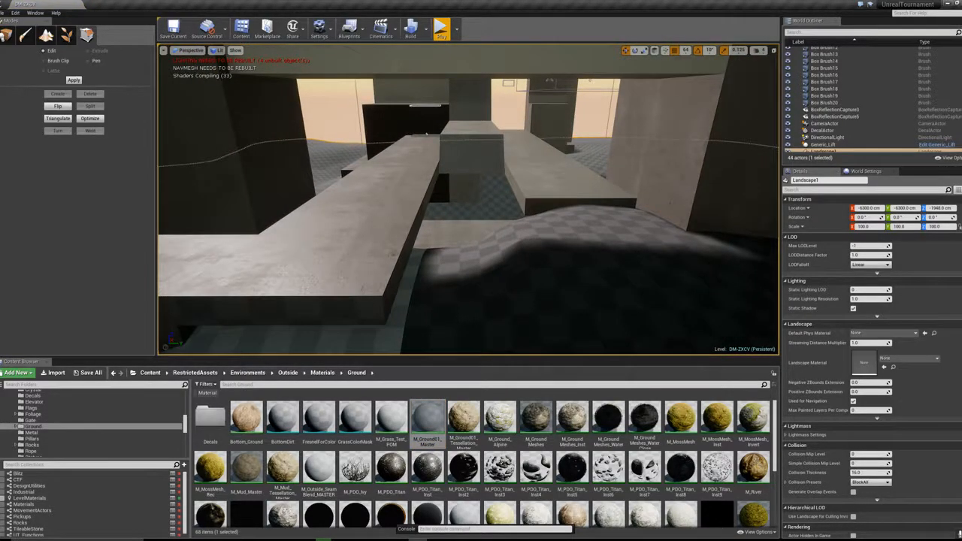
right_drag(467, 199, 572, 220)
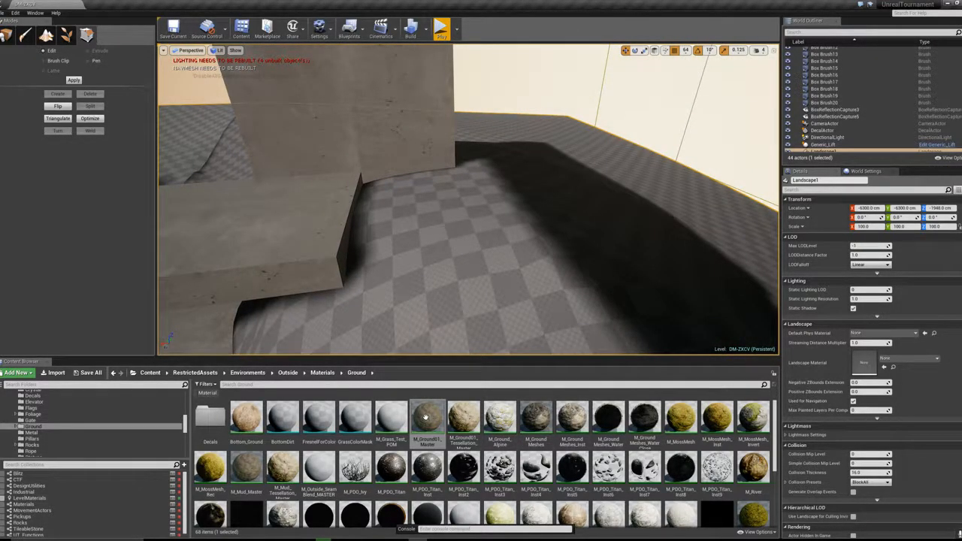
click(884, 367)
right_drag(559, 254, 553, 236)
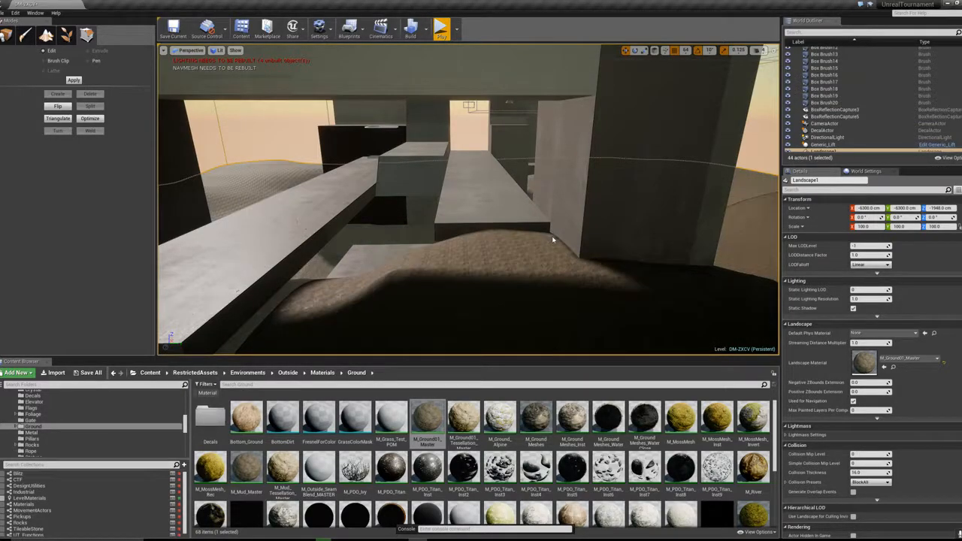
right_drag(700, 326, 677, 324)
right_drag(501, 255, 500, 297)
Step: Assign MI_Mud_Master_02 from the Ground folder as the landscape material
scroll(591, 511, down, 5)
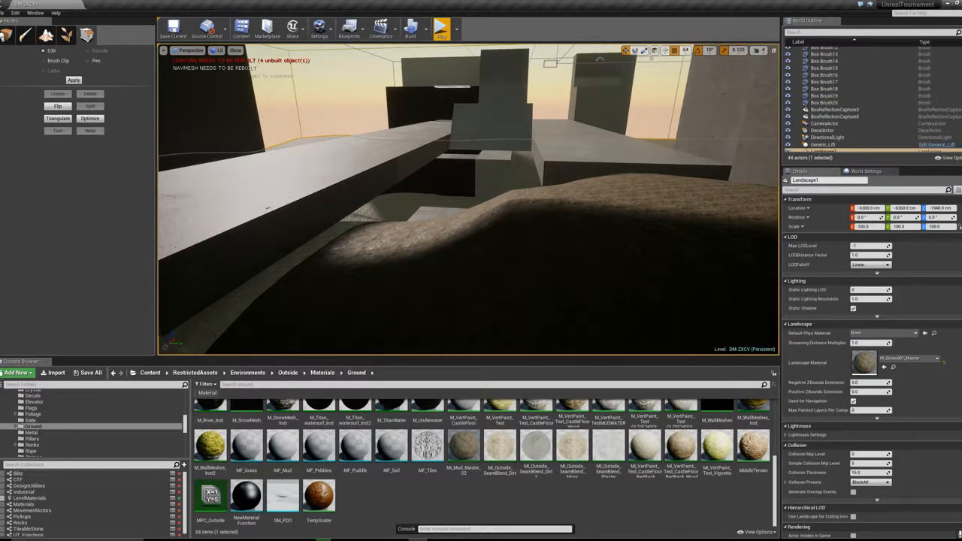
click(464, 449)
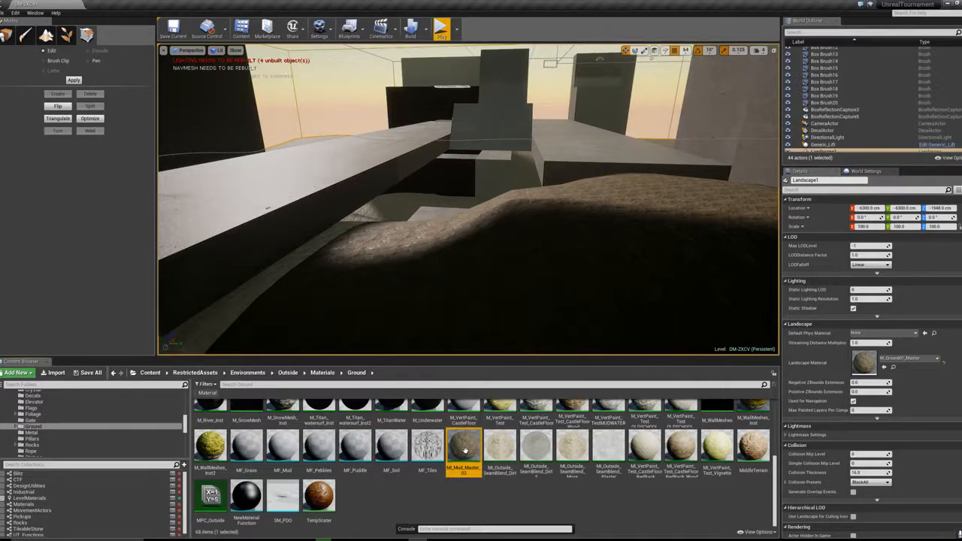
click(884, 367)
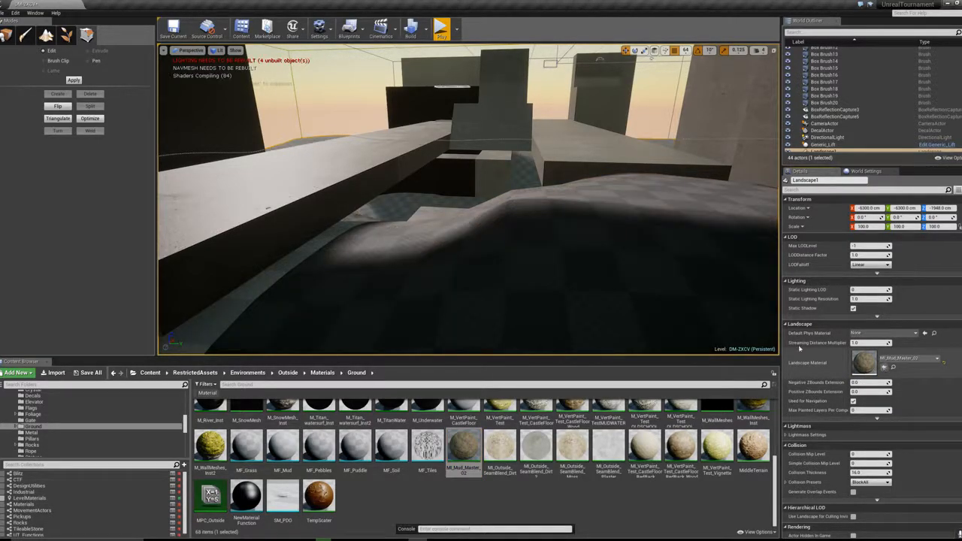
right_drag(537, 258, 413, 264)
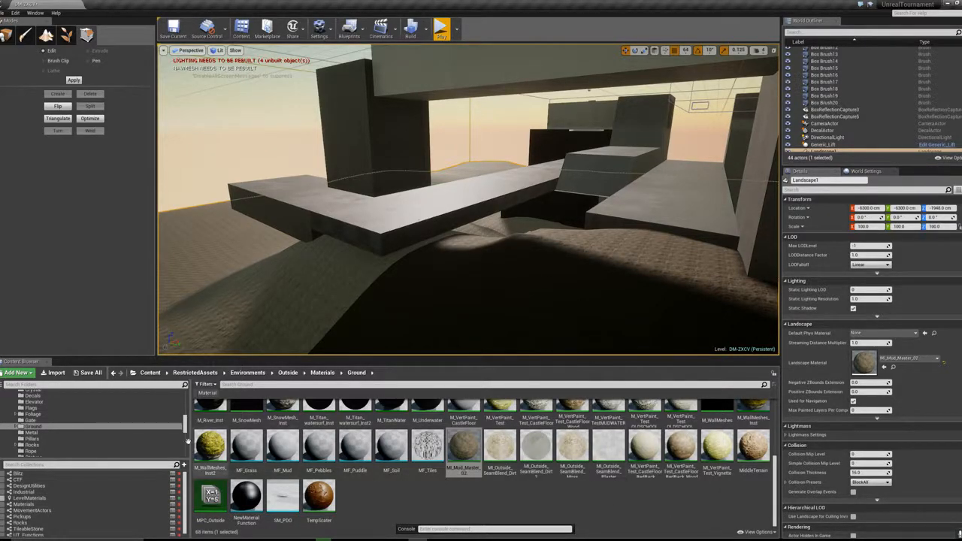
Step: Find the Crank folder in the project content and open the level DM-6Kizem_V1_3
click(36, 498)
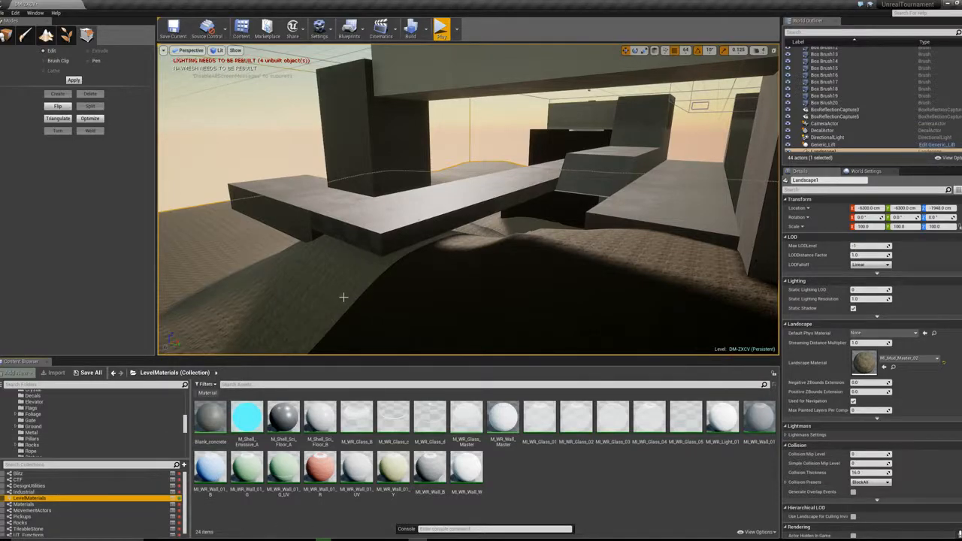
scroll(53, 420, up, 3)
scroll(52, 420, up, 5)
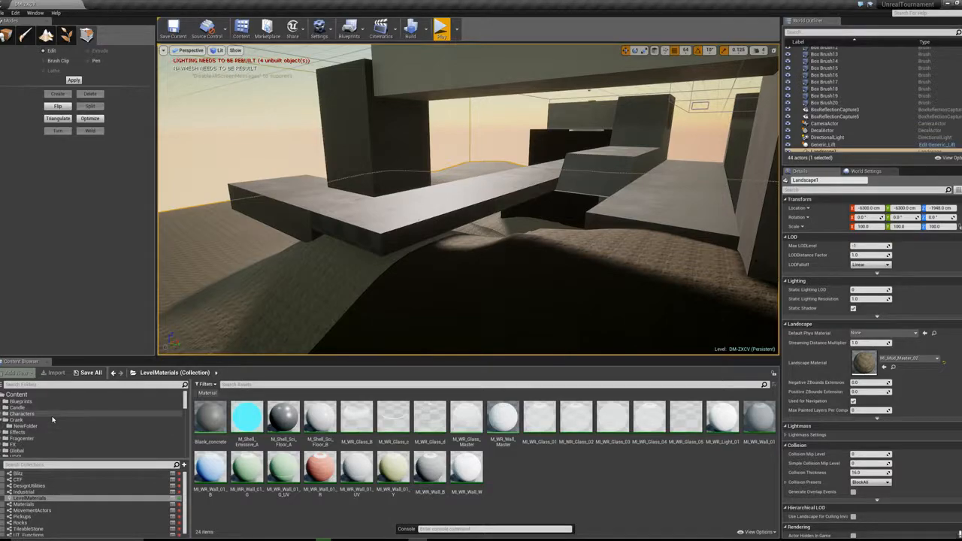
click(51, 417)
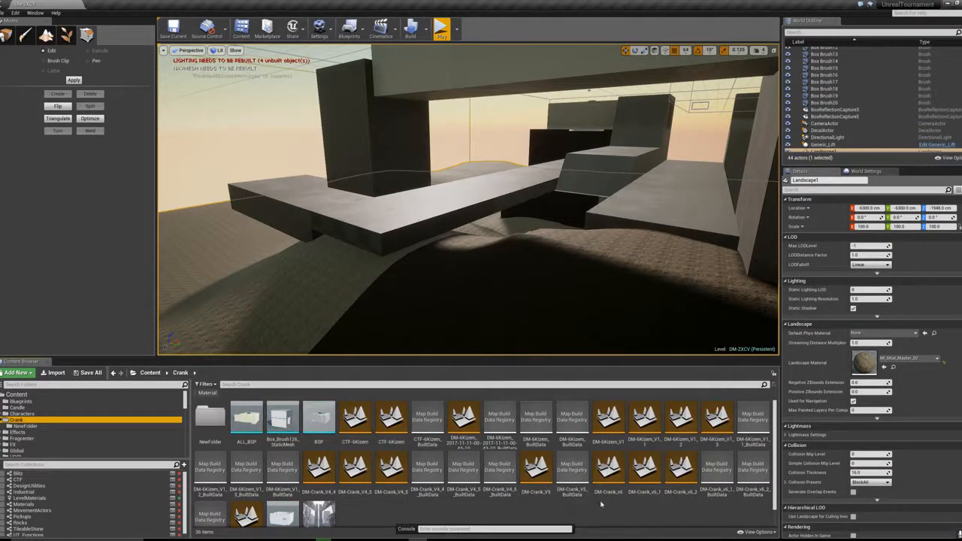
click(710, 430)
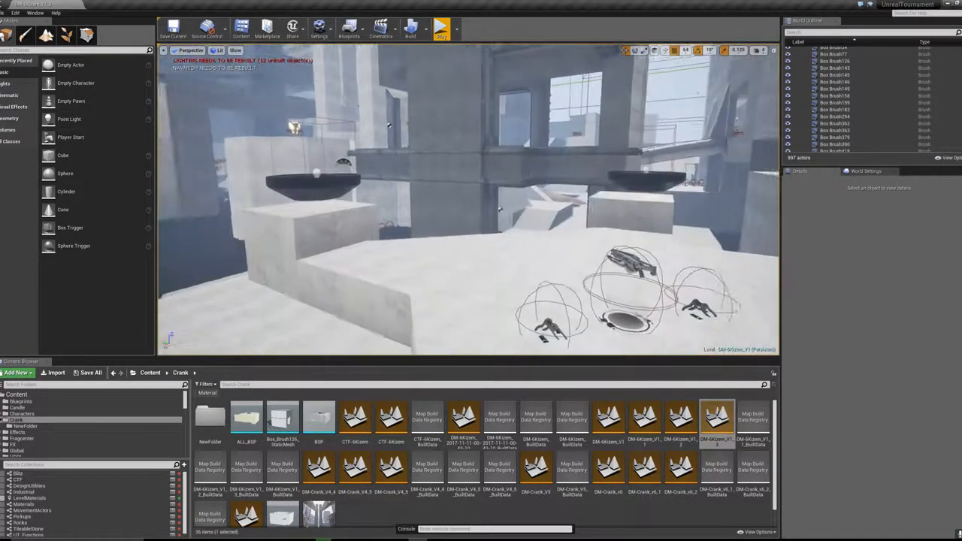
Step: Select the landscape in the opened level and locate its M_DesertMud material among the project assets
right_drag(469, 199, 297, 242)
key(w)
click(421, 242)
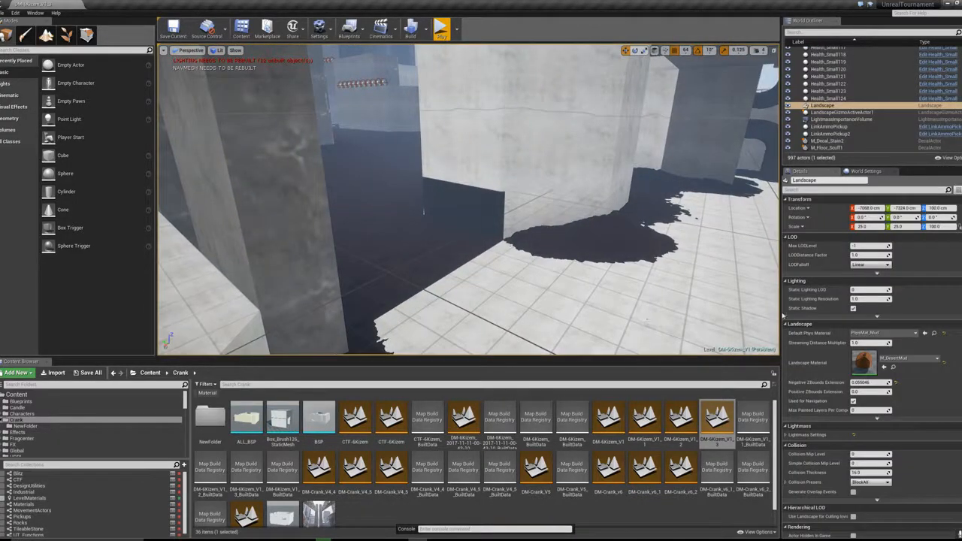
click(893, 367)
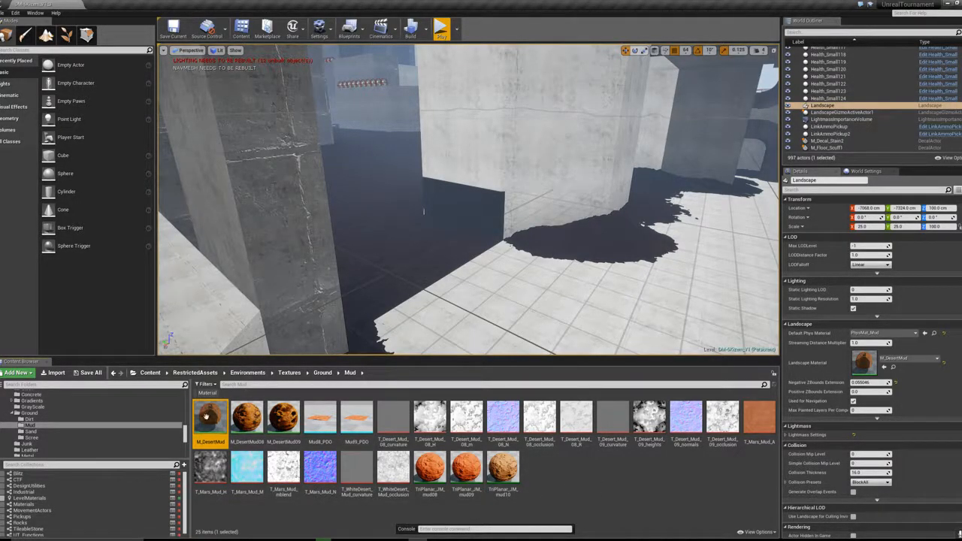
Step: Add the M_DesertMud material to the LevelMaterials collection and show the collection's contents
drag(212, 410, 45, 497)
click(45, 498)
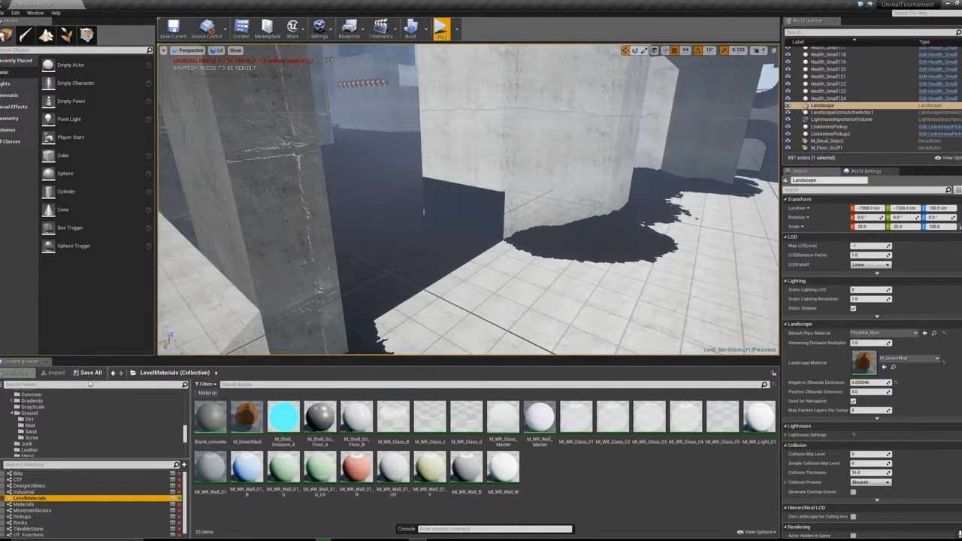
Step: Open the level DM-ZXCV from NewFolder inside the Crank folder of the project content
scroll(81, 425, up, 3)
scroll(81, 424, up, 10)
scroll(81, 425, up, 5)
click(60, 427)
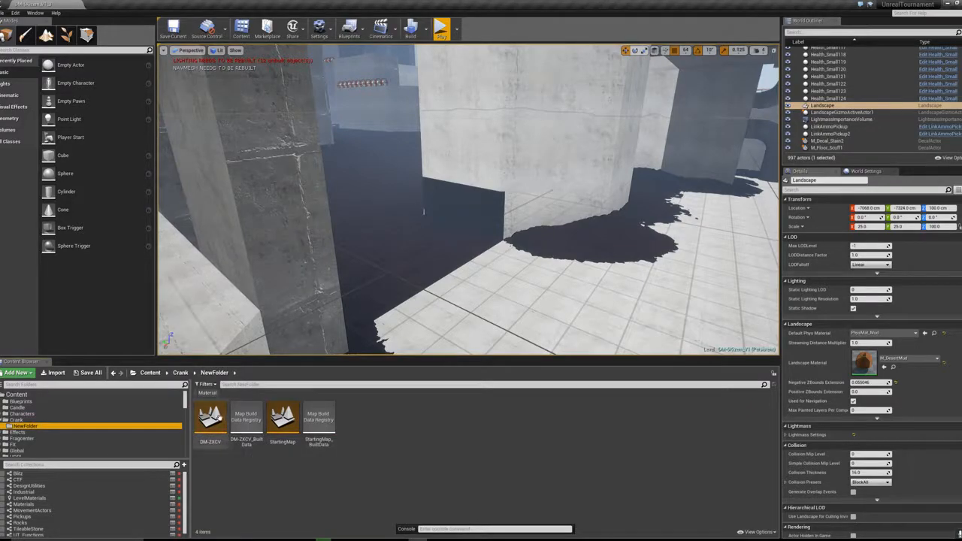
click(218, 420)
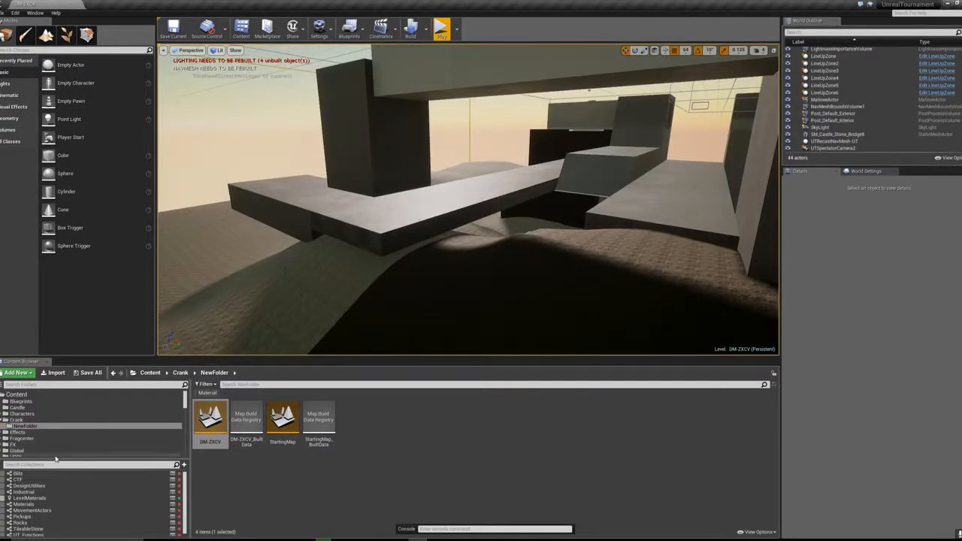
Step: Assign M_DesertMud from the LevelMaterials collection as the landscape material and deselect the landscape
click(30, 499)
click(248, 418)
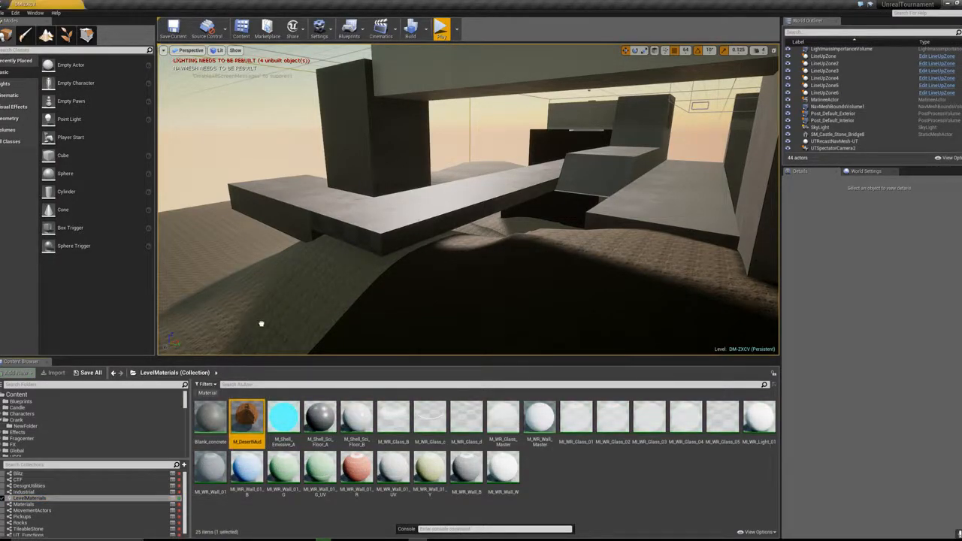
click(327, 297)
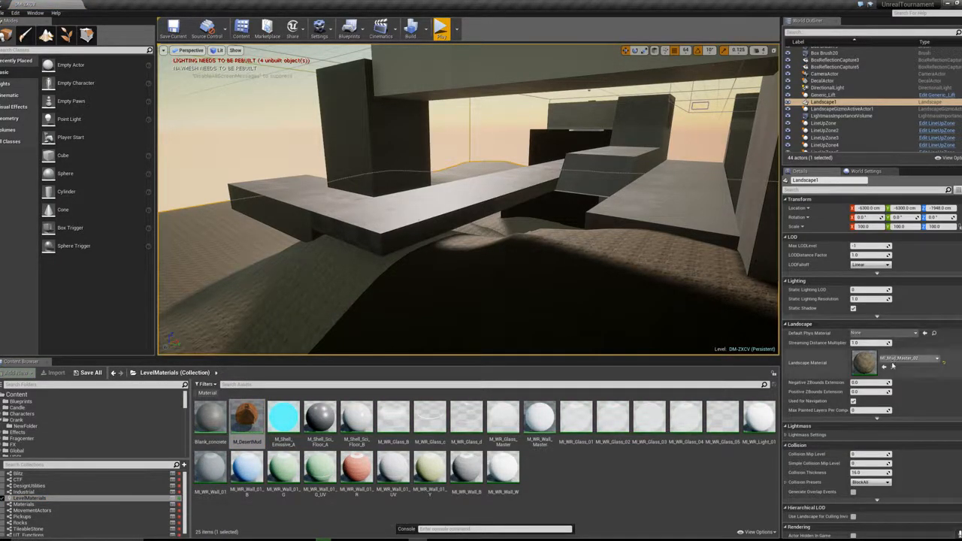
click(884, 367)
key(Escape)
Step: Inspect the desert mud terrain around the concrete platforms, ramp and towers from several viewpoints
right_drag(423, 274, 194, 272)
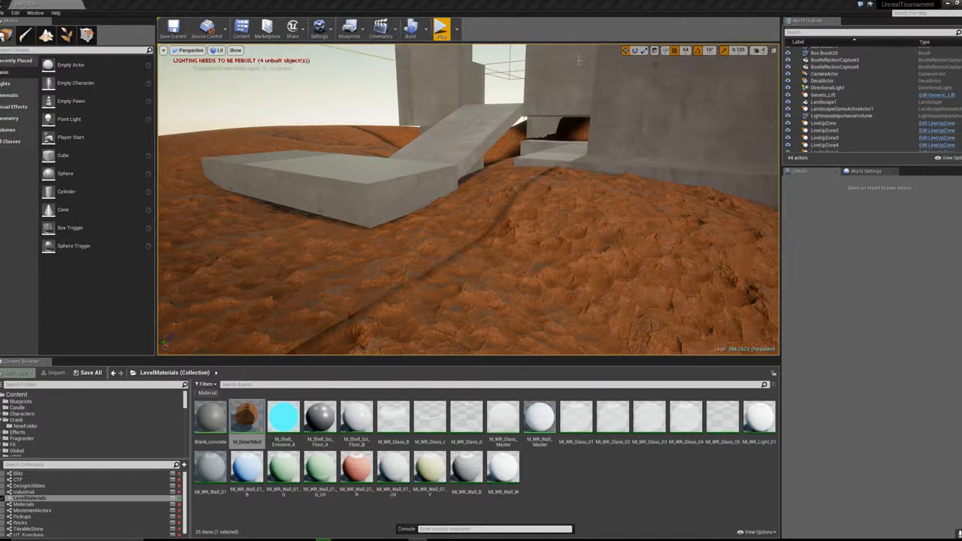
right_drag(551, 88, 659, 53)
key(w)
right_drag(573, 179, 465, 179)
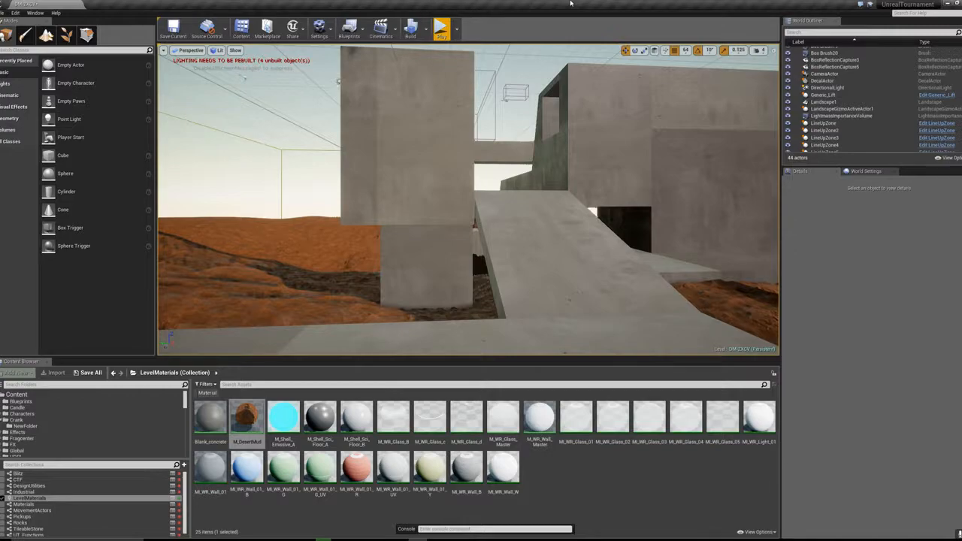
key(w)
key(a)
key(w)
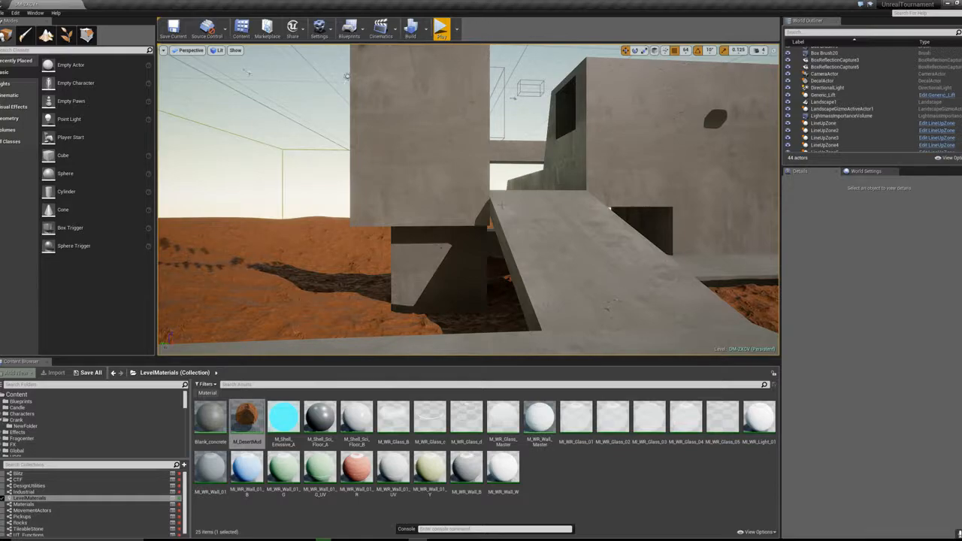
right_drag(347, 76, 436, 152)
Step: Locate the Blank_concrete material of the low concrete platform brush among the project assets and deselect the brush
click(401, 206)
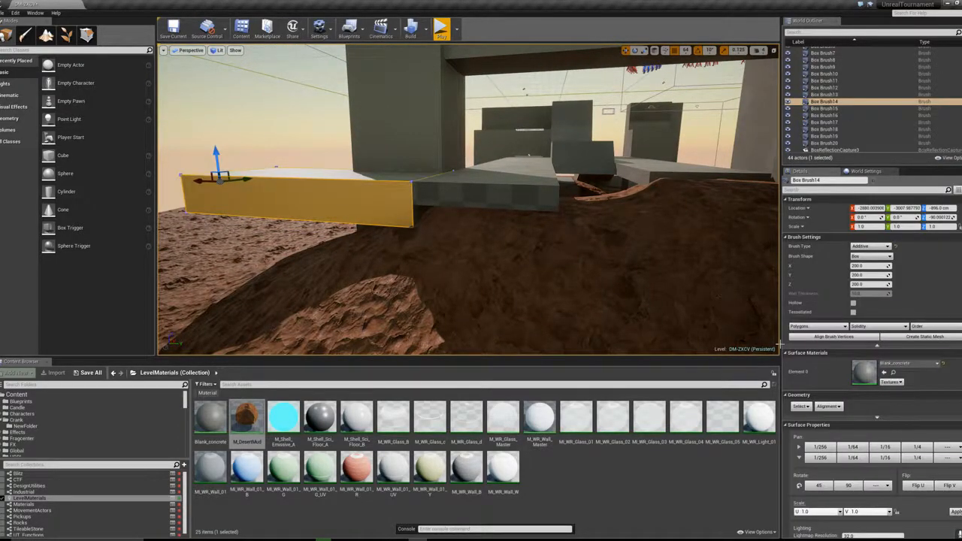
click(893, 372)
key(Escape)
alt+click(507, 201)
right_drag(507, 202, 575, 200)
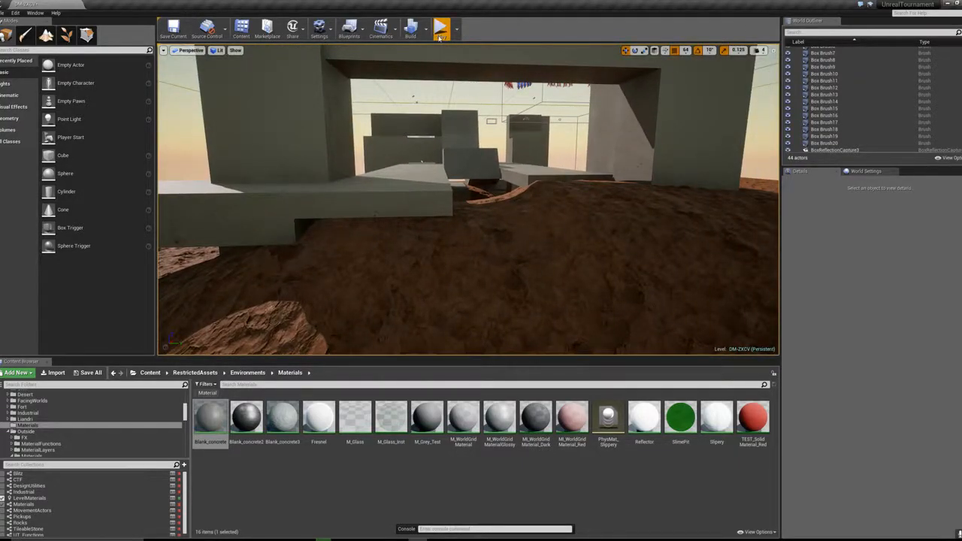
Step: Start a play test, run over the desert mud hills below the platforms and fire shots at the ground
key(w)
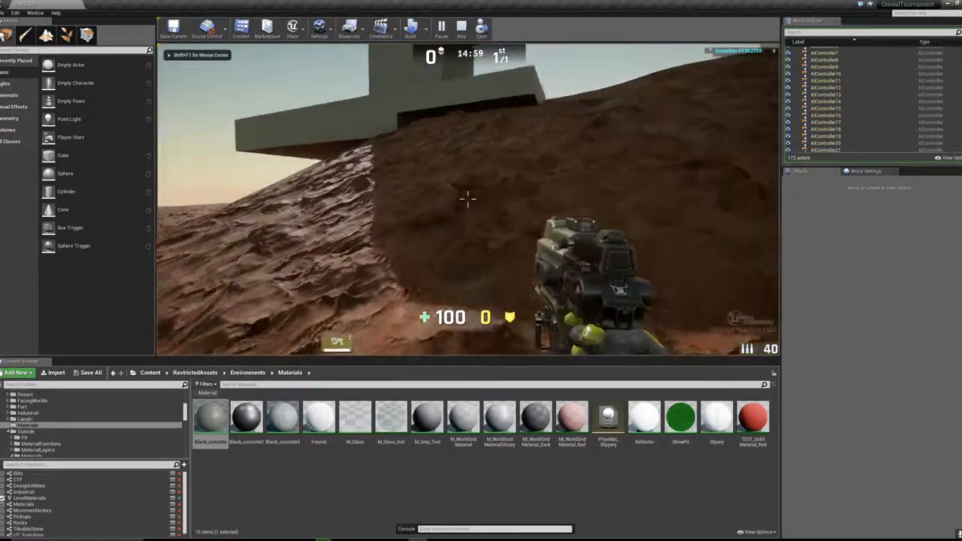
key(w)
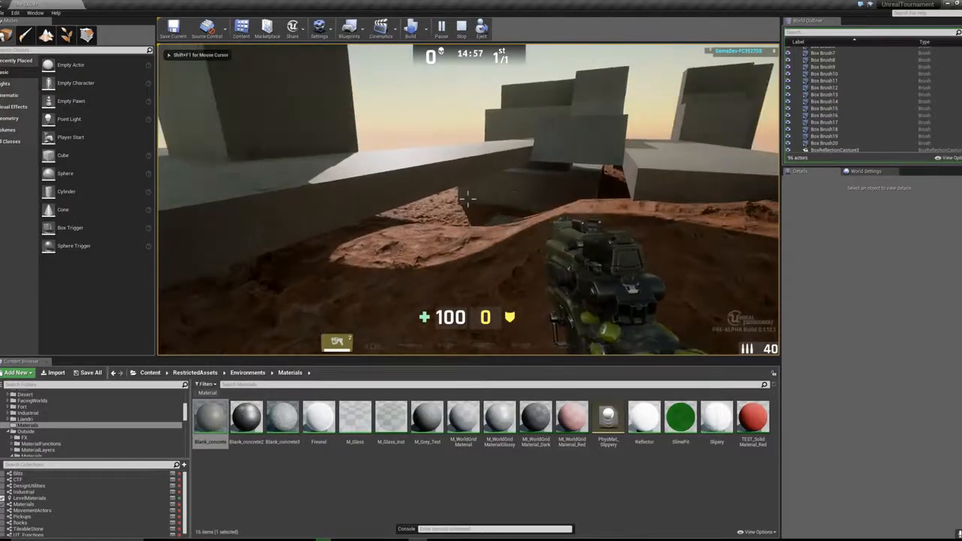
key(w)
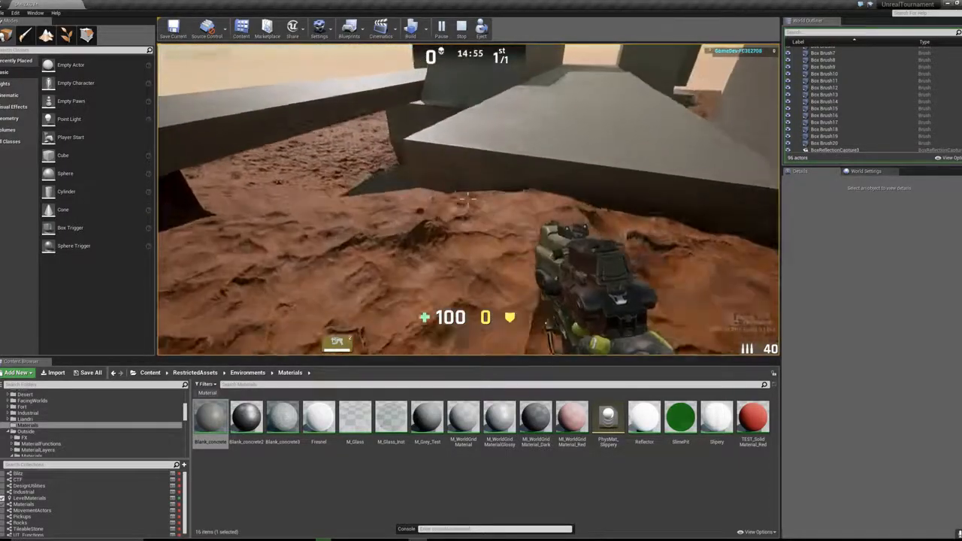
key(w)
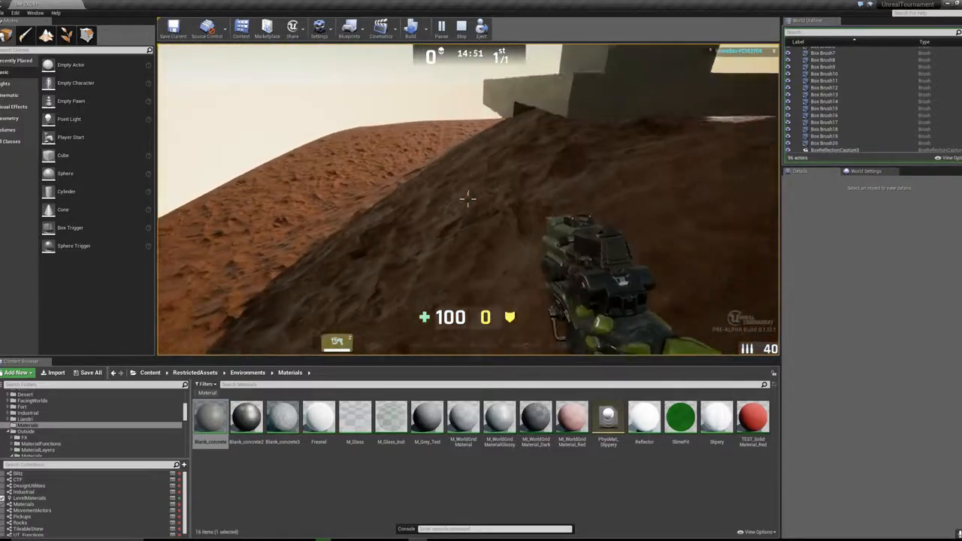
key(w)
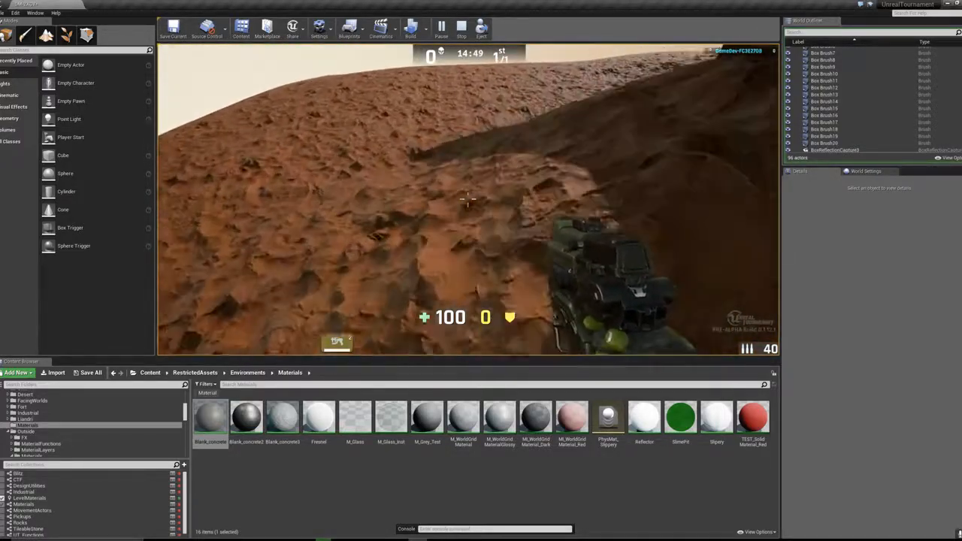
key(w)
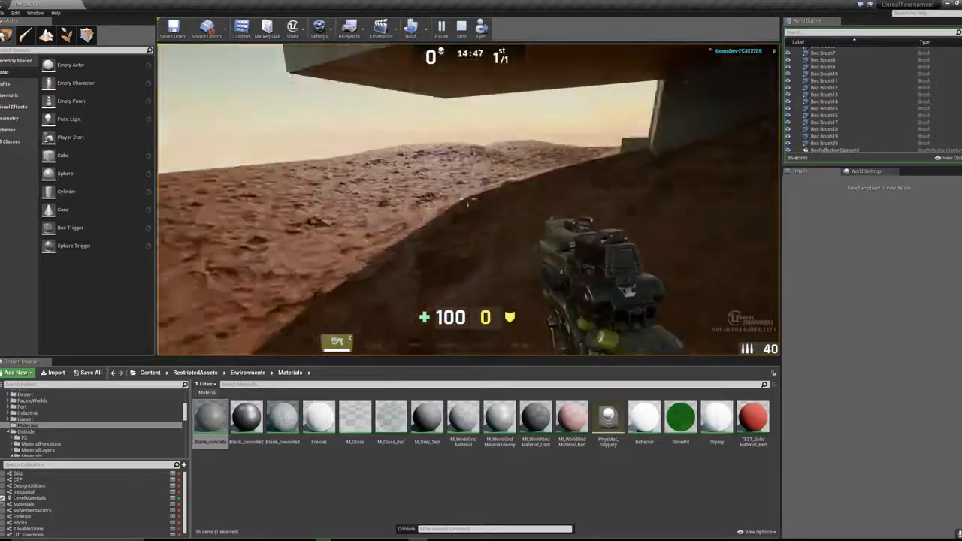
click(468, 200)
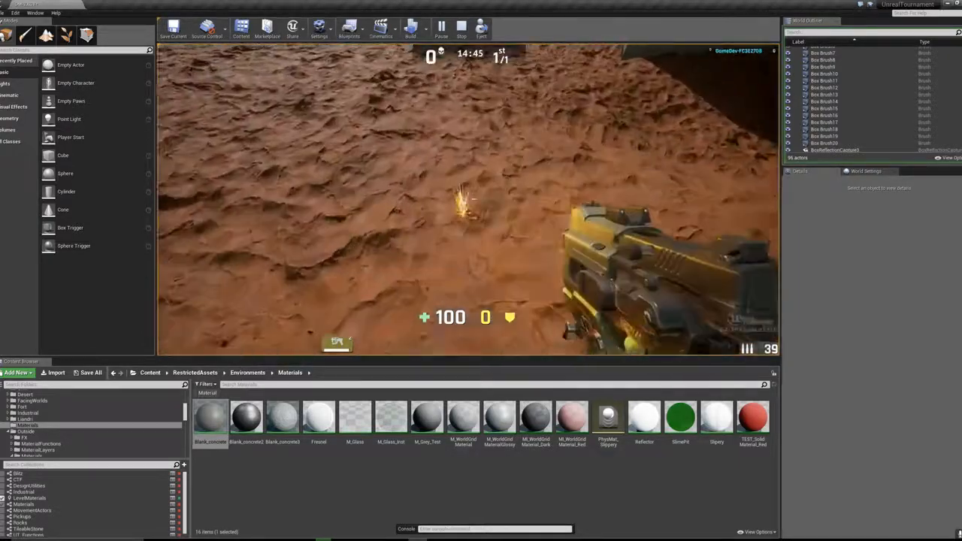
click(468, 200)
click(468, 200)
Step: Run along the concrete platforms, ramps and walls to check the layout, and end the play test
key(w)
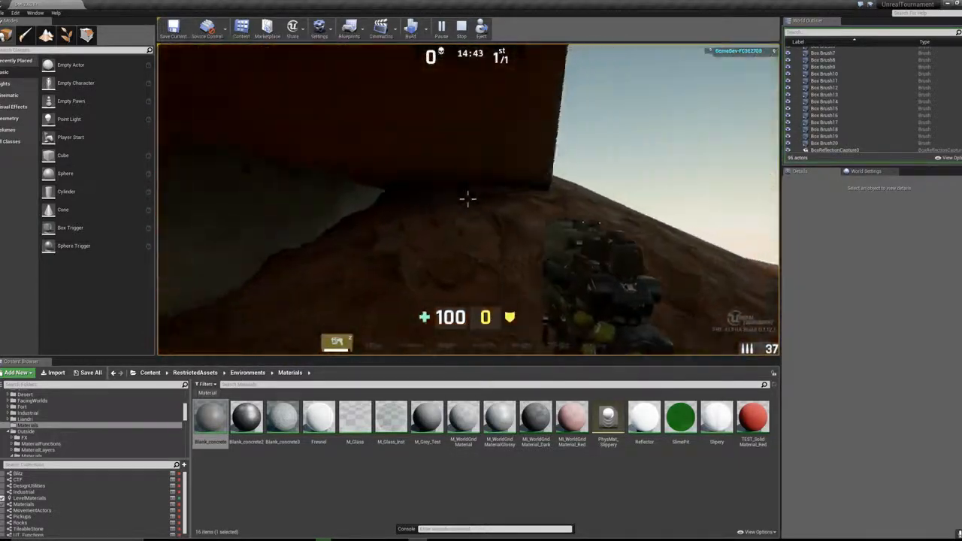
key(w)
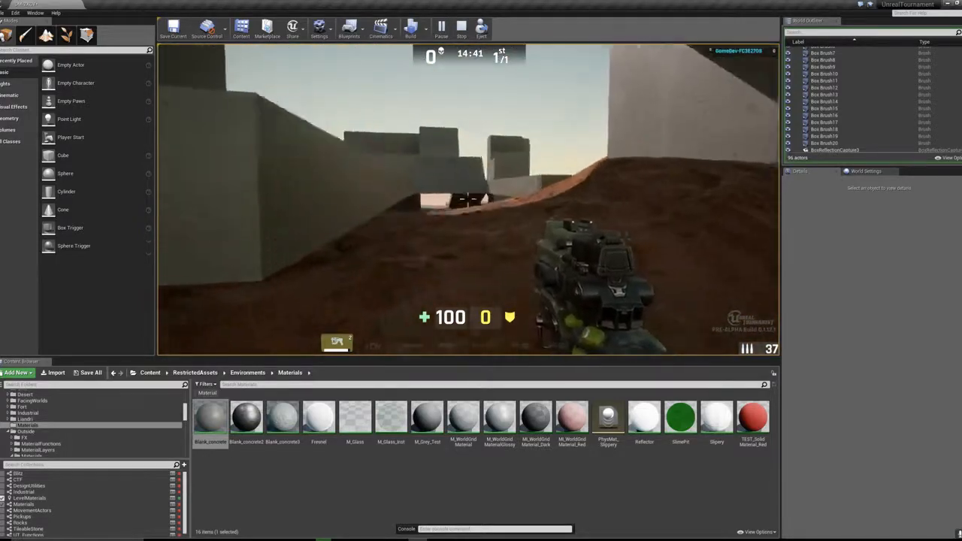
key(w)
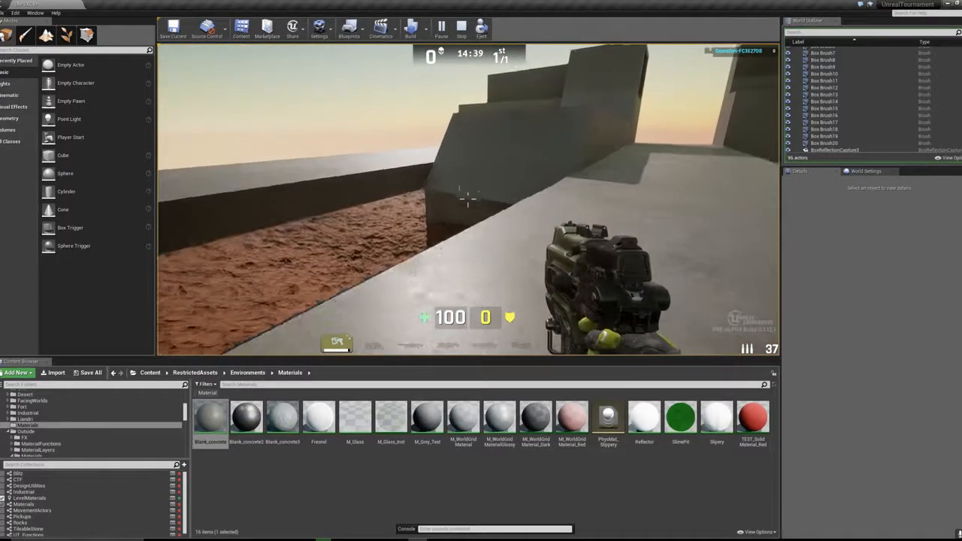
key(w)
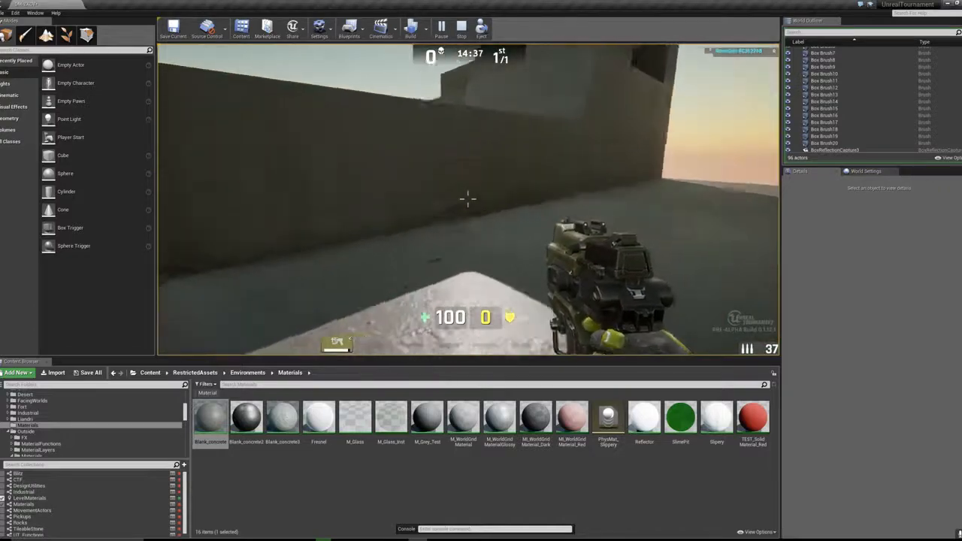
key(w)
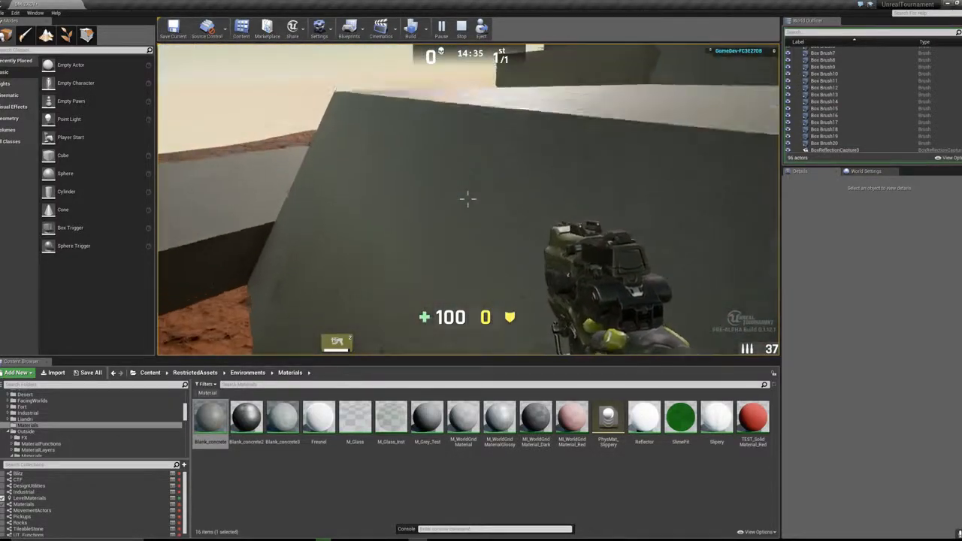
key(w)
key(w)
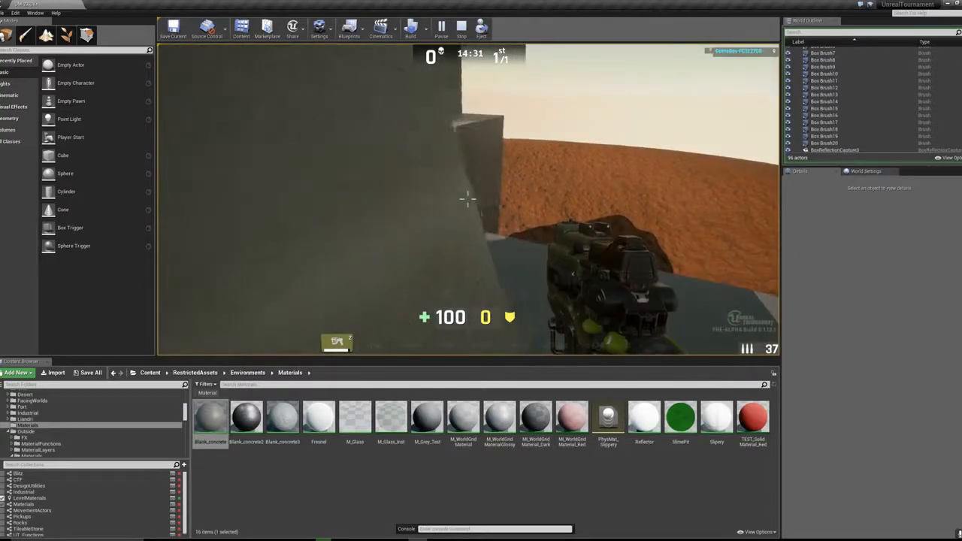
key(w)
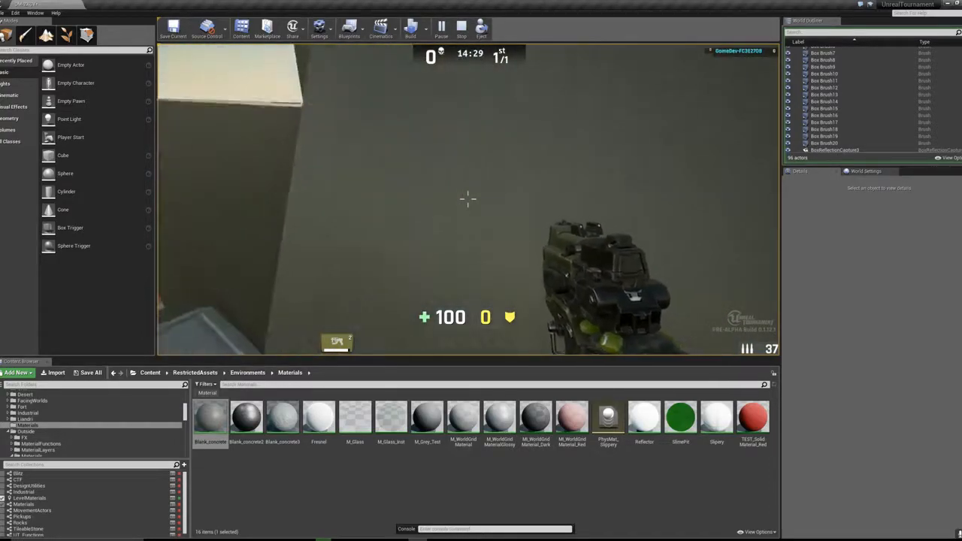
key(w)
key(w)
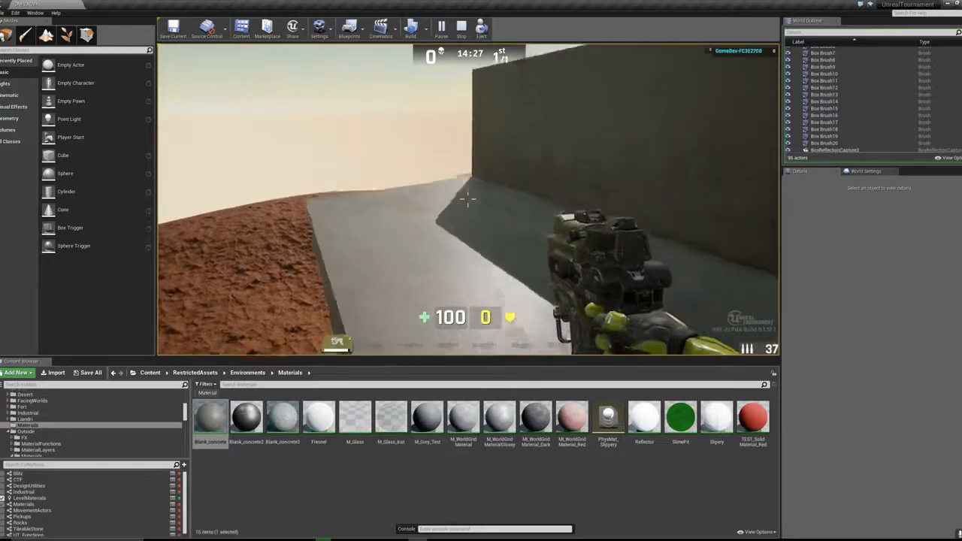
key(w)
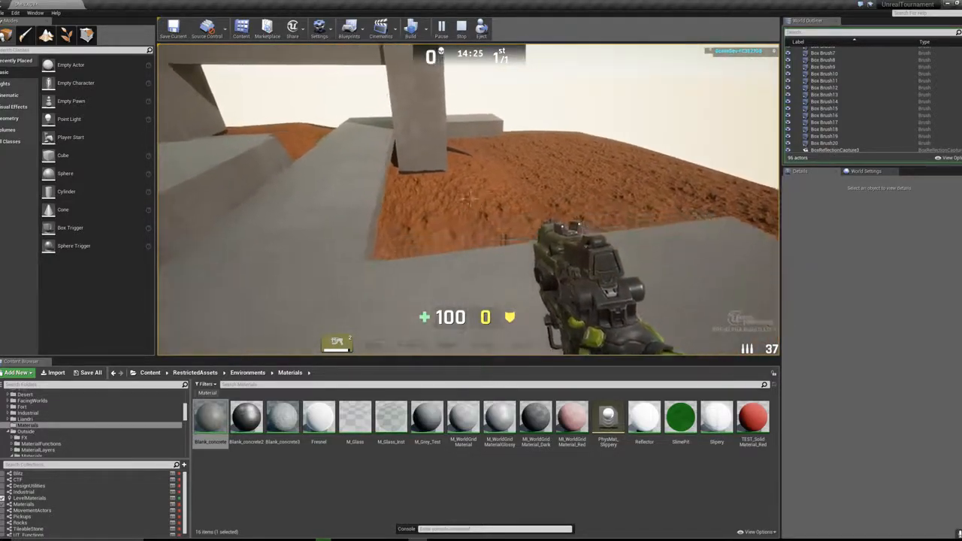
key(w)
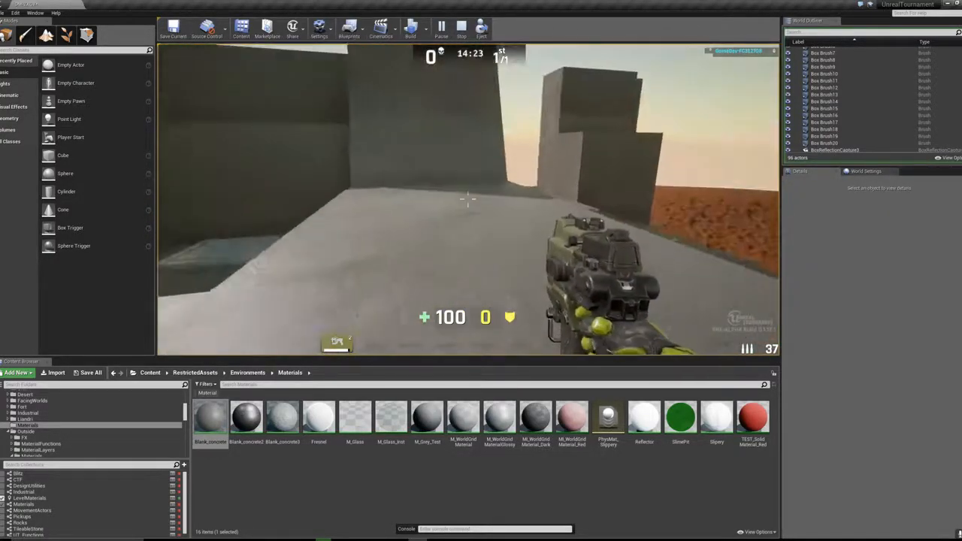
key(w)
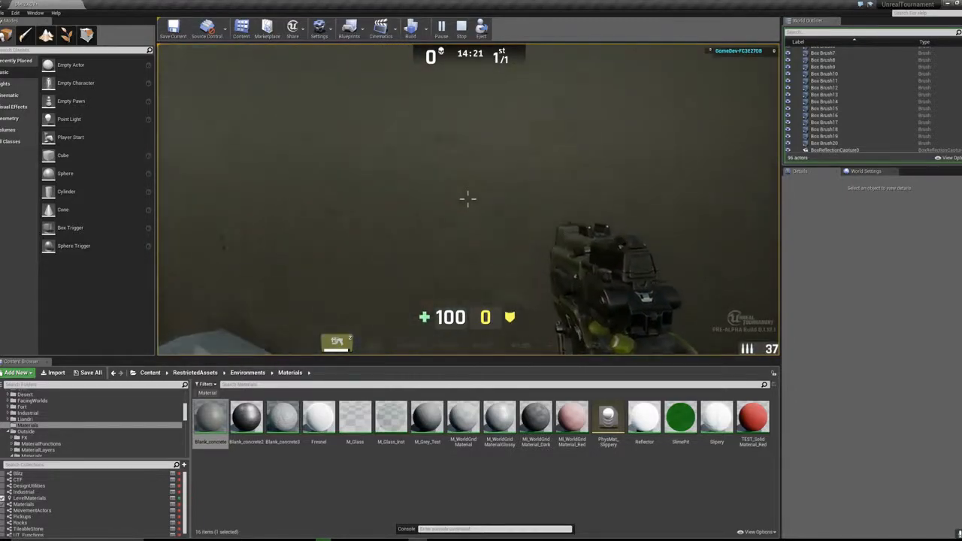
key(w)
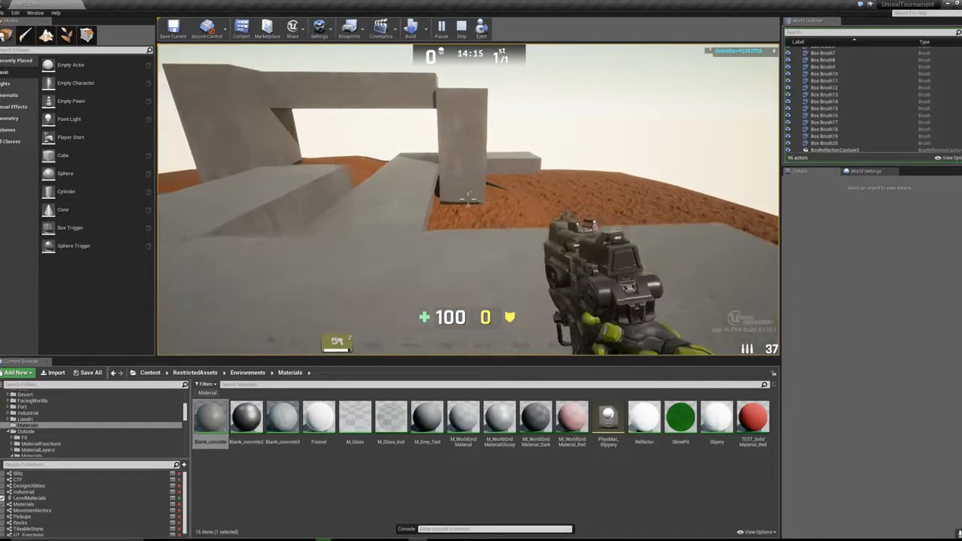
key(Escape)
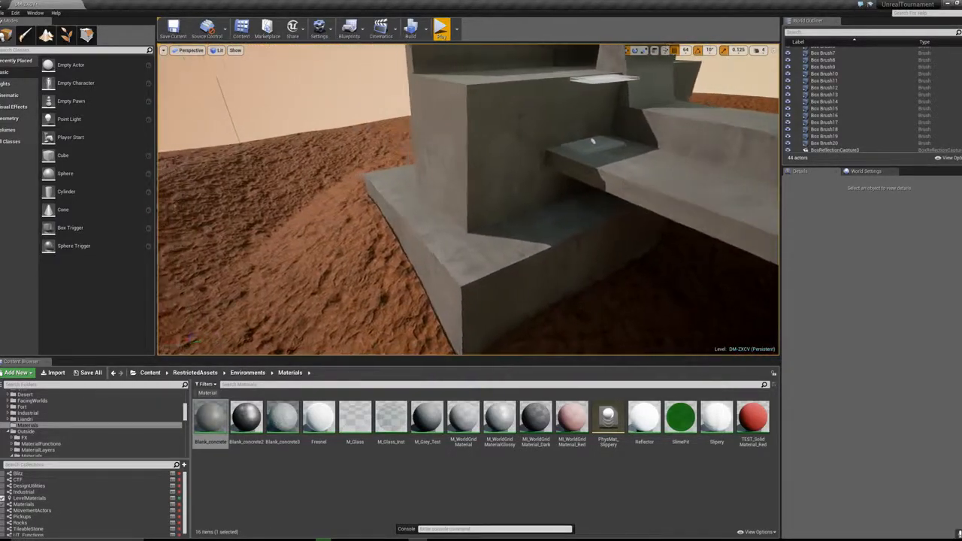
Step: Select the landscape and locate its M_DesertMud material in the Mud folder
right_drag(467, 200, 406, 199)
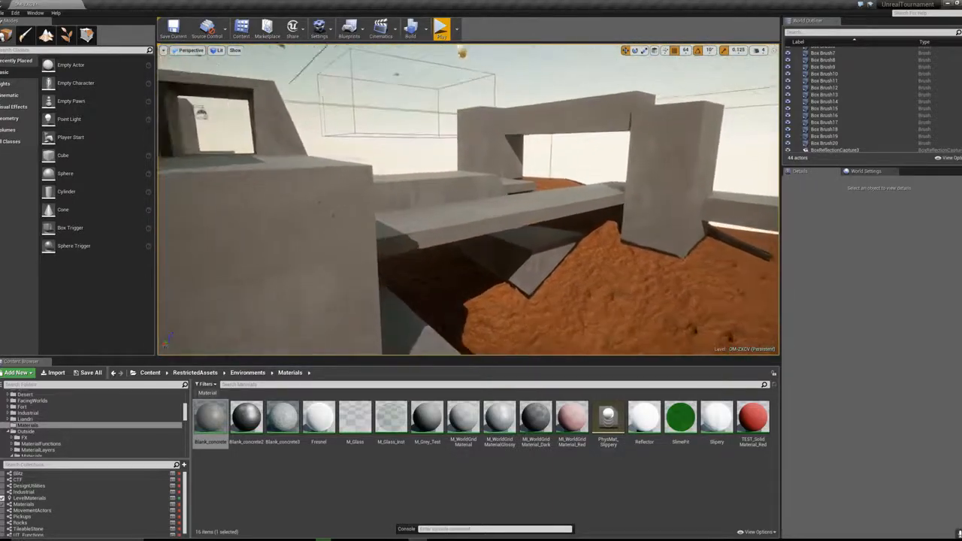
right_drag(468, 199, 591, 207)
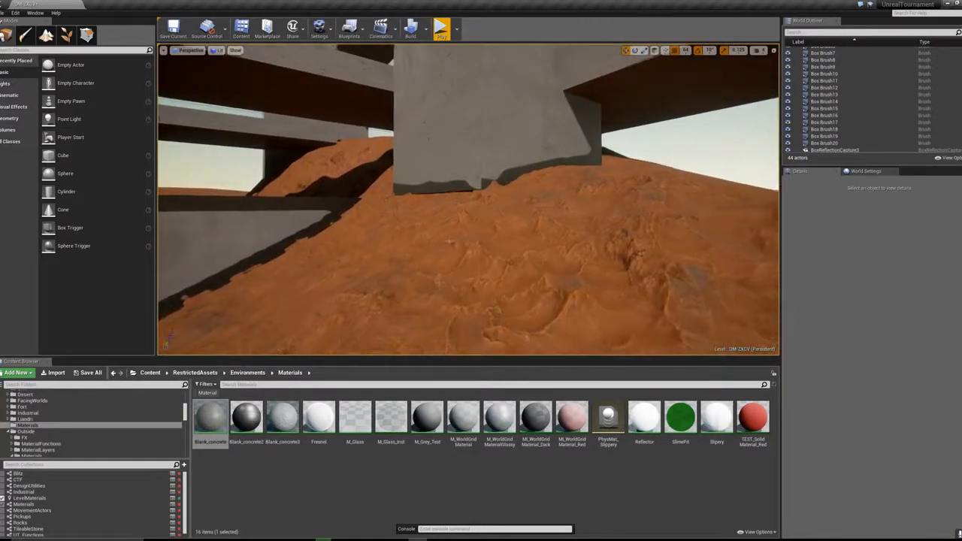
click(439, 281)
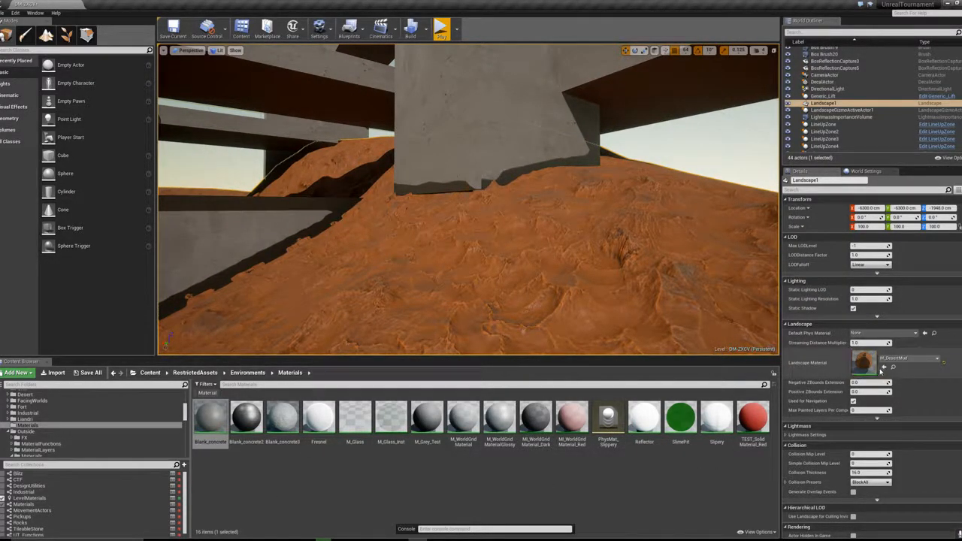
click(893, 368)
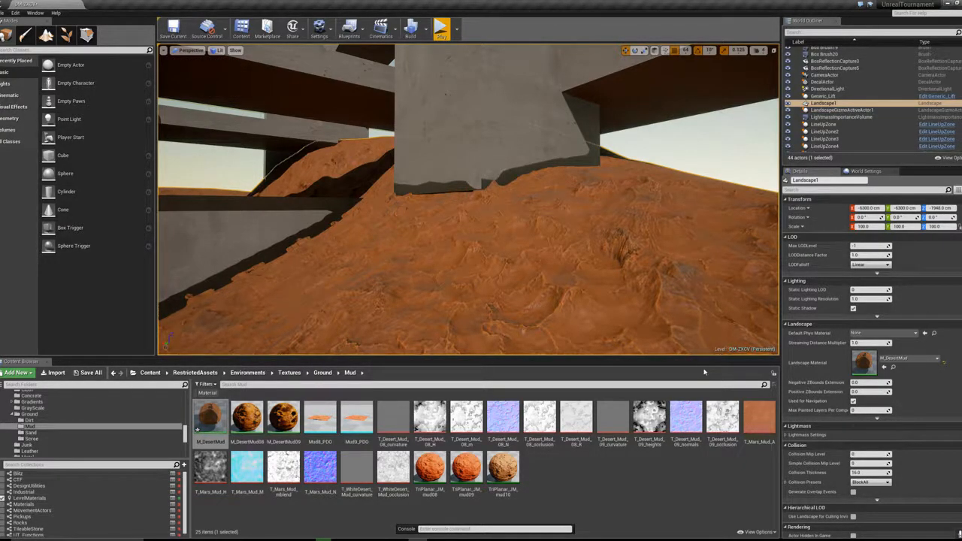
Step: Examine how the mud terrain meets the base of the concrete platform from close up
right_drag(560, 188, 285, 226)
key(w)
right_drag(451, 226, 421, 294)
key(w)
key(s)
right_drag(676, 322, 541, 234)
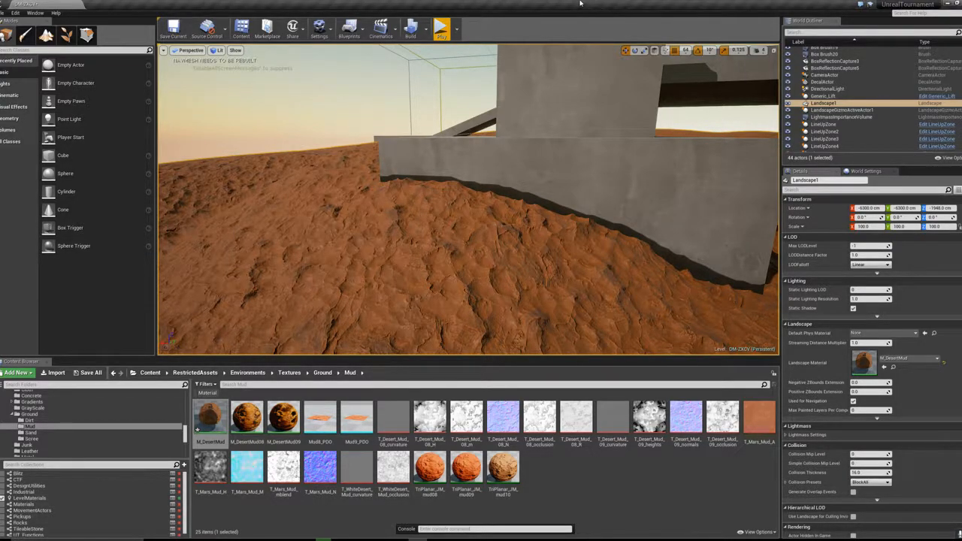
Step: Try Movable mobility on the directional light, check the shadows on the mud around the concrete base, and undo the change
right_drag(541, 150, 559, 161)
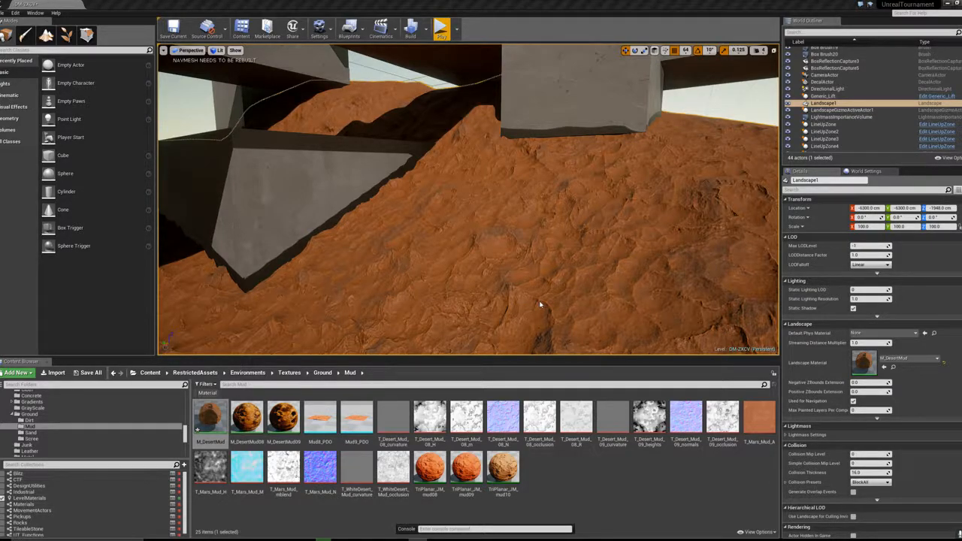
right_drag(539, 303, 472, 206)
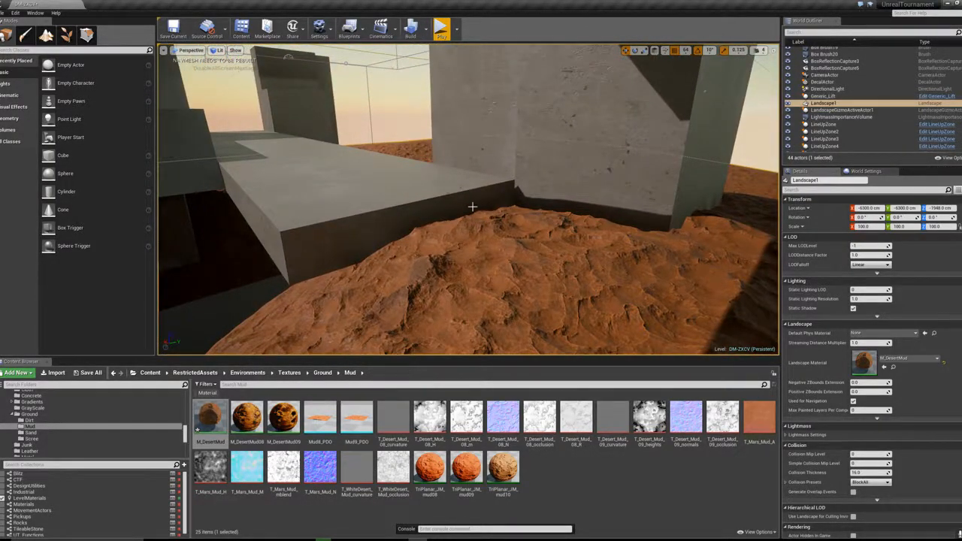
click(836, 89)
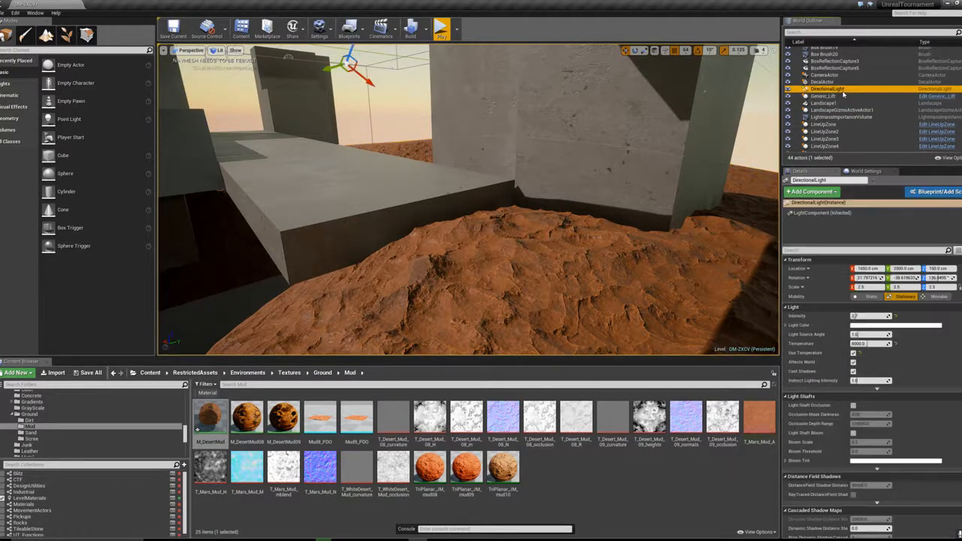
click(939, 298)
right_drag(556, 225, 398, 212)
right_drag(616, 180, 682, 197)
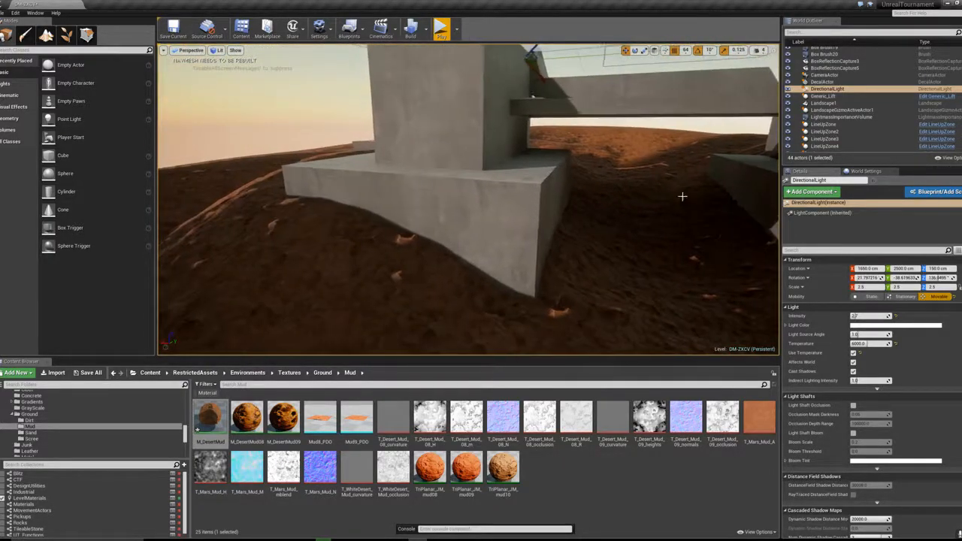
key(ctrl+z)
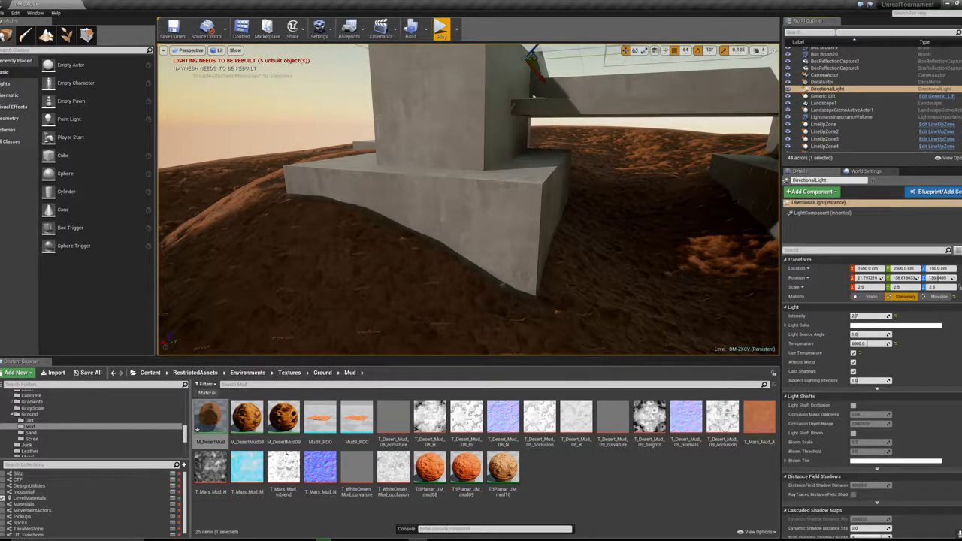
Step: Find the SkyLight by filtering the actors for "light", and set its mobility to Stationary after trying Movable and Static
text(light)
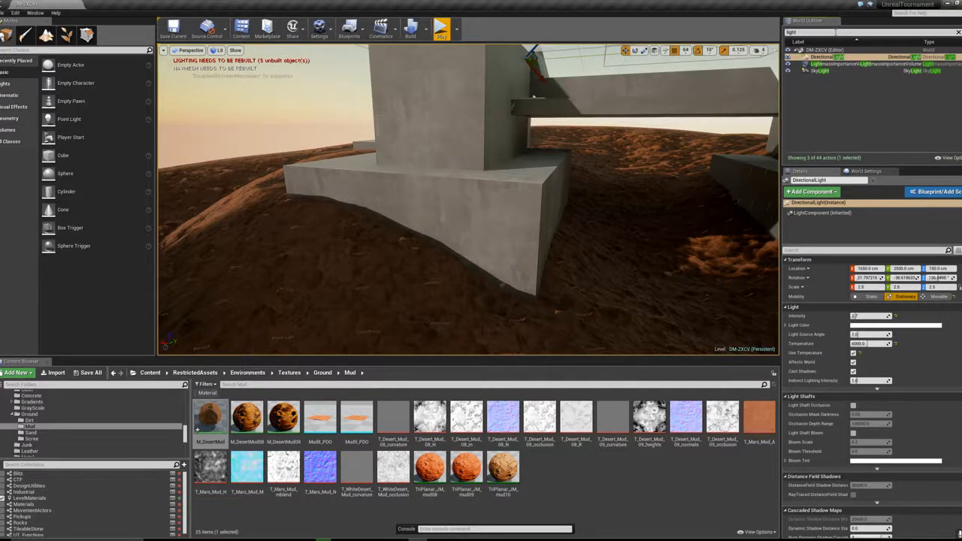
click(824, 71)
click(944, 299)
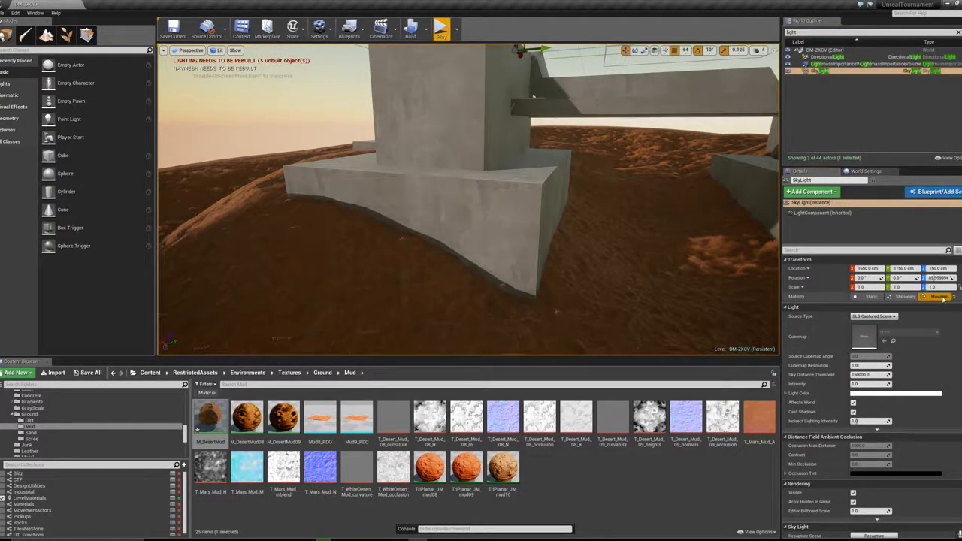
mouse_move(601, 226)
right_down()
mouse_move(553, 233)
mouse_move(628, 242)
mouse_move(620, 206)
mouse_move(647, 206)
mouse_move(621, 229)
right_up()
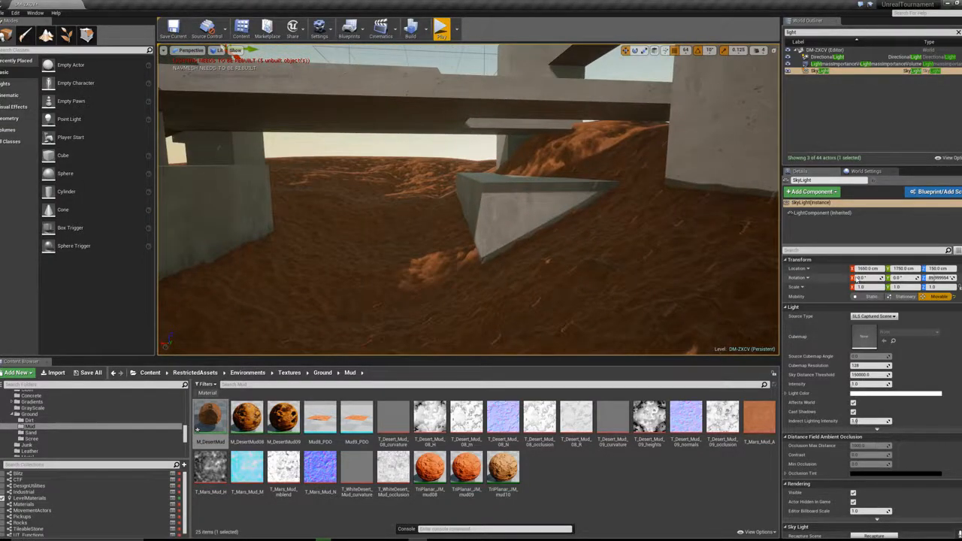
click(866, 296)
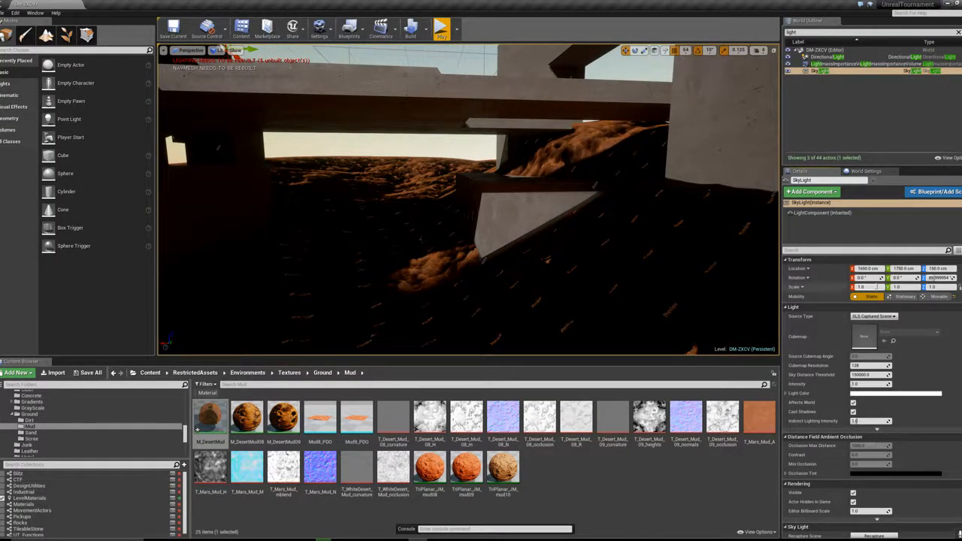
click(907, 298)
right_drag(639, 240, 573, 199)
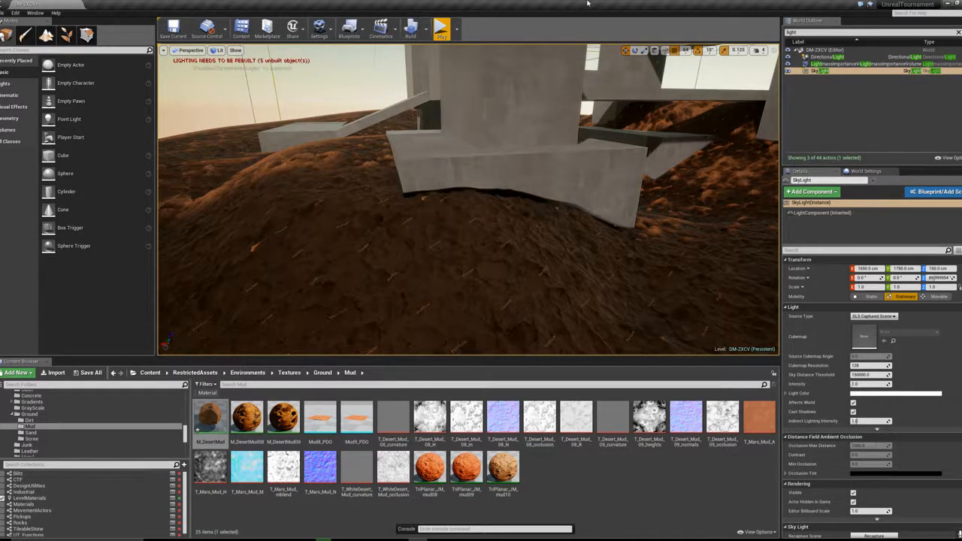
Step: Examine the lit concrete structures and how their bases meet the mud hills from several sides and distances
right_drag(517, 184, 550, 160)
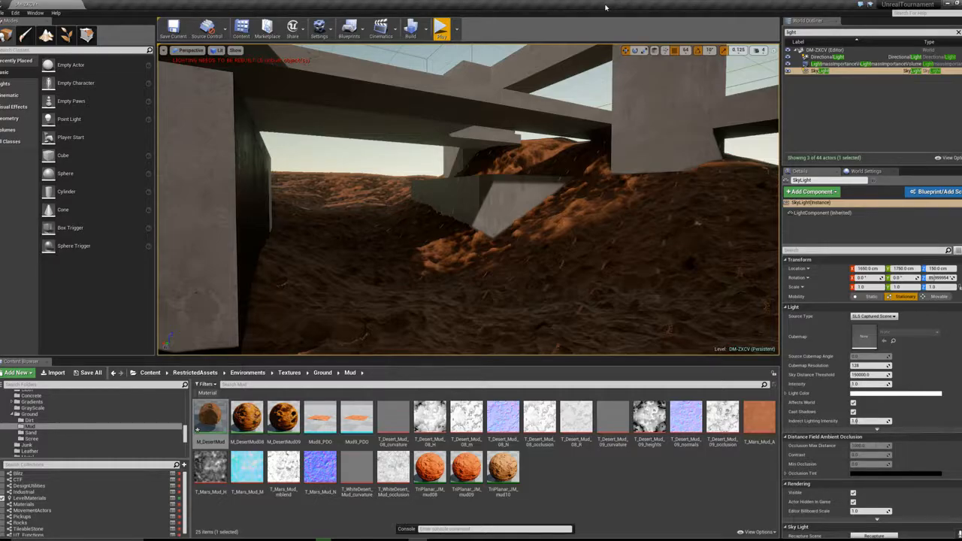
key(w)
right_drag(528, 213, 482, 261)
key(s)
key(w)
key(s)
key(w)
key(s)
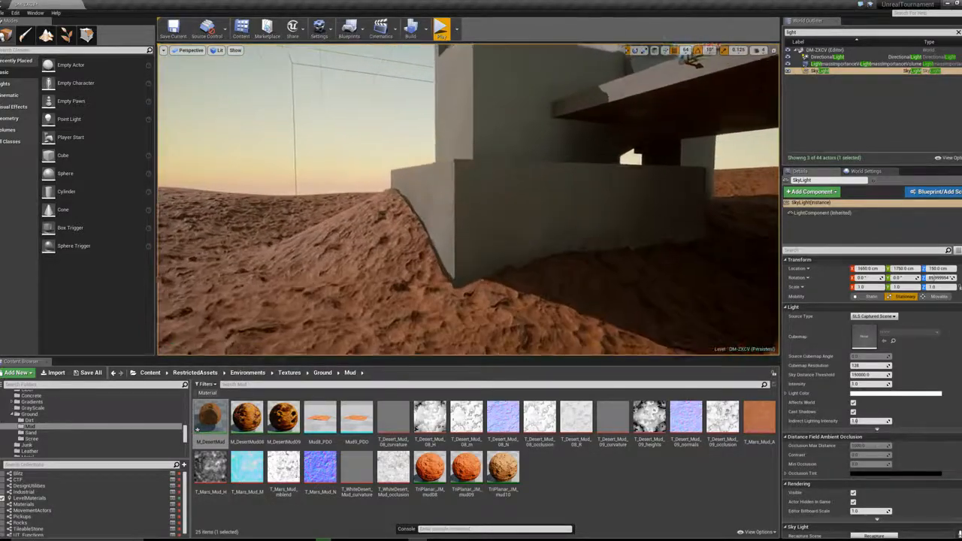
key(w)
mouse_move(481, 225)
right_down()
mouse_move(511, 244)
mouse_move(470, 226)
right_up()
key(s)
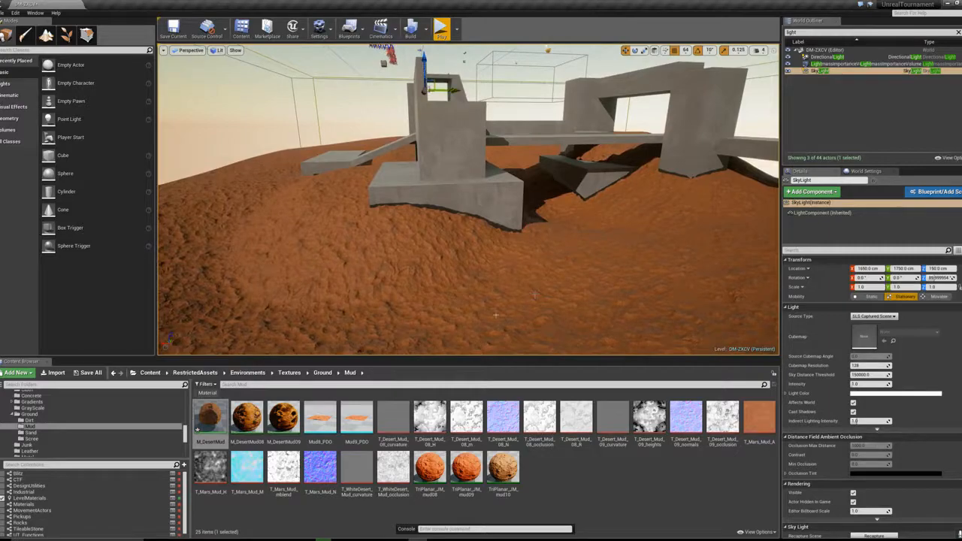
Step: Place an additive box brush on the mud in front of the concrete platforms
click(13, 118)
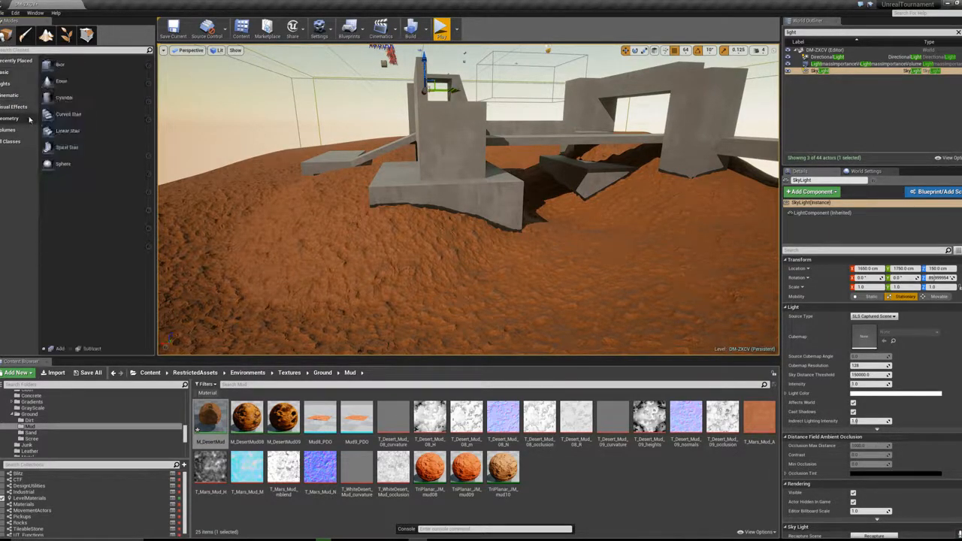
mouse_move(83, 65)
mouse_down()
mouse_move(248, 208)
mouse_move(438, 291)
mouse_up()
mouse_move(467, 246)
right_down()
mouse_move(391, 262)
mouse_move(467, 252)
mouse_move(489, 233)
mouse_move(472, 241)
mouse_move(471, 272)
mouse_move(476, 242)
right_up()
key(w)
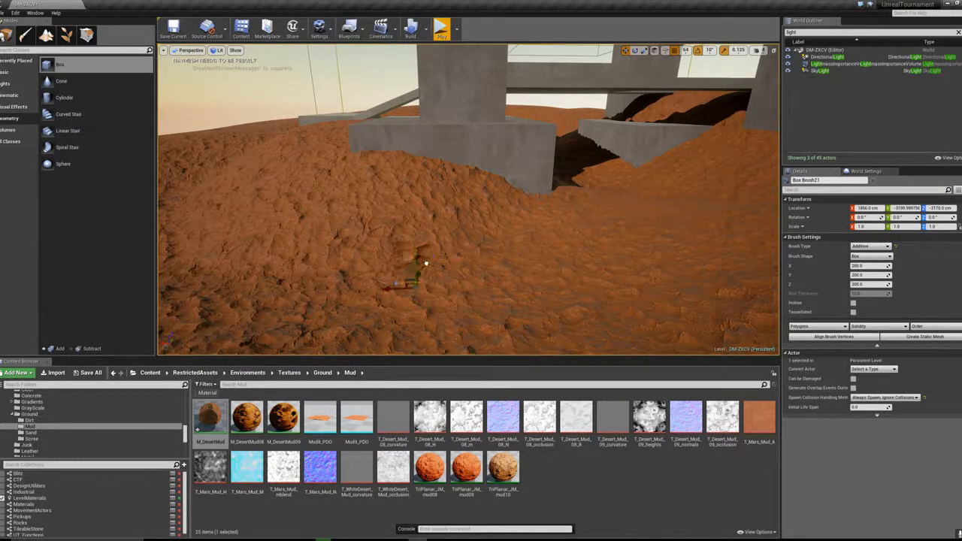
Step: Scale the new box brush to 14.0 along X and 5.125 along Z, and move it to about Y -2880 cm
key(r)
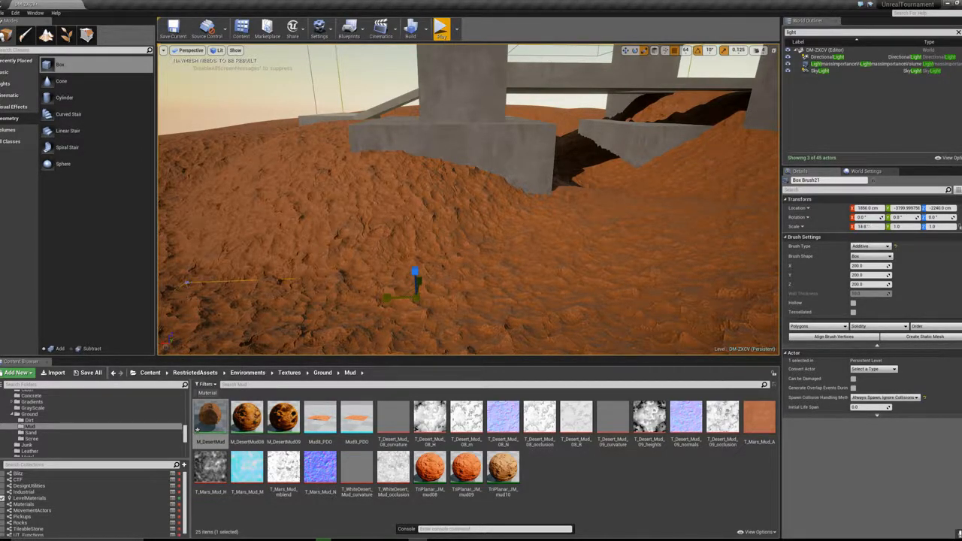
right_drag(416, 286, 373, 368)
key(f)
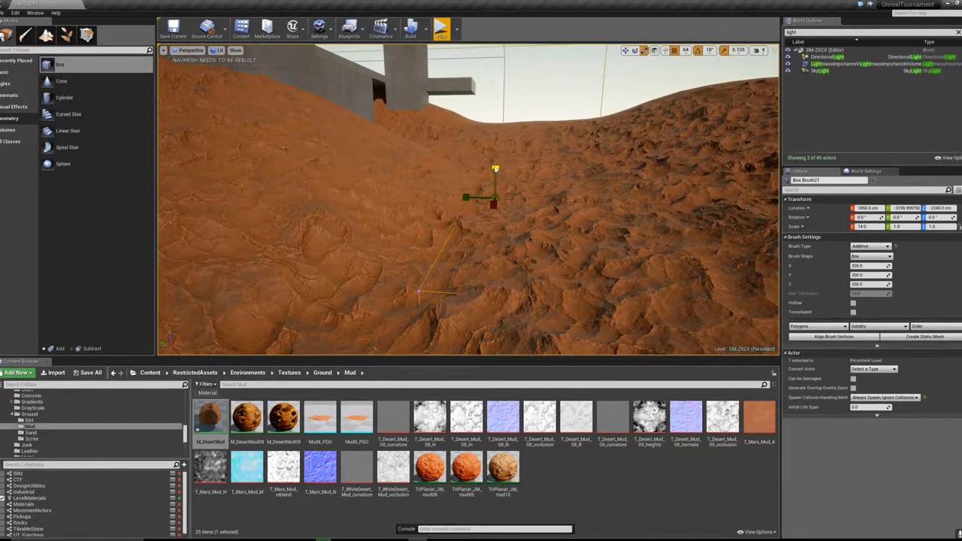
mouse_move(522, 204)
right_down()
mouse_move(455, 163)
mouse_move(472, 179)
mouse_move(436, 187)
mouse_move(353, 177)
mouse_move(338, 199)
mouse_move(322, 195)
right_up()
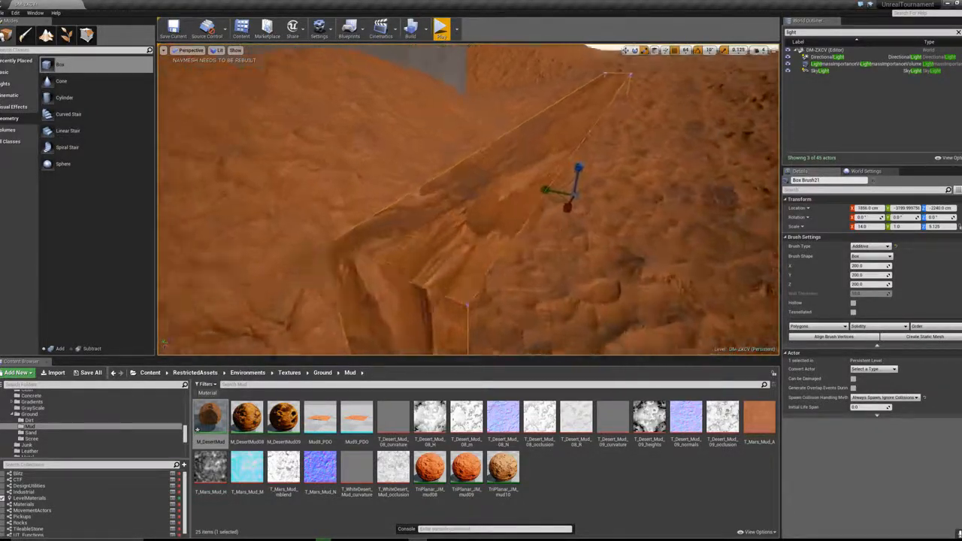
right_drag(322, 195, 286, 185)
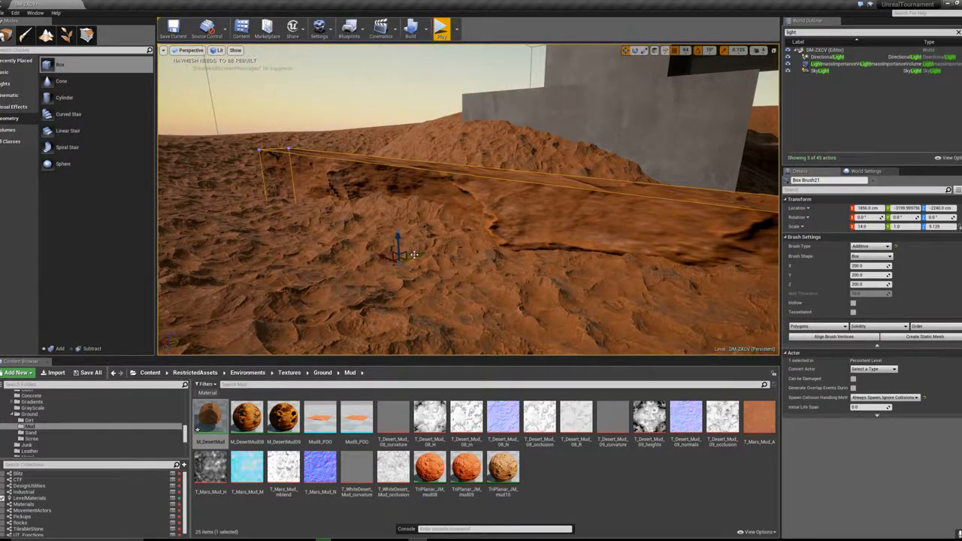
mouse_move(286, 185)
right_down()
mouse_move(321, 209)
mouse_move(365, 184)
mouse_move(354, 189)
mouse_move(342, 178)
mouse_move(335, 197)
mouse_move(316, 188)
mouse_move(328, 208)
mouse_move(319, 192)
right_up()
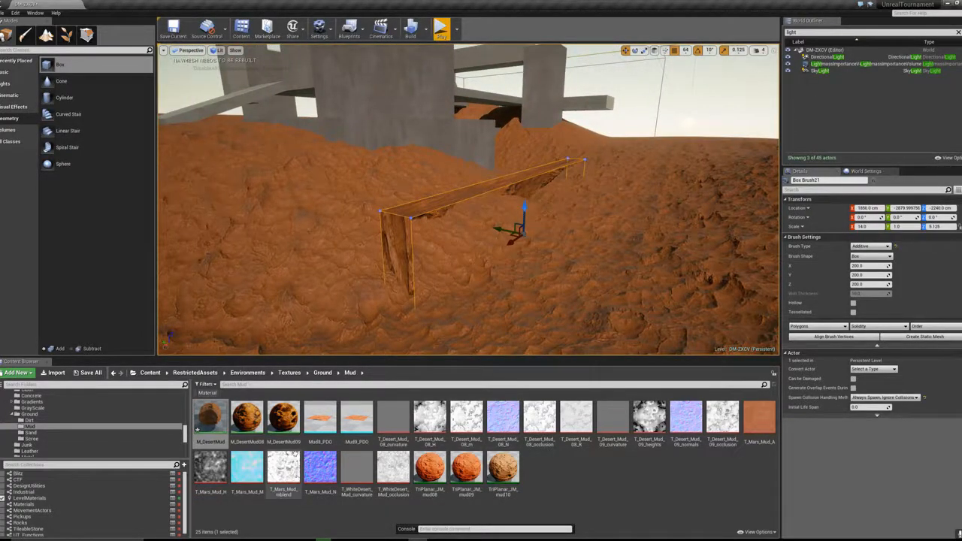
Step: Locate the Blank_concrete material used on an existing concrete wall and assign it to the long front face of the new box brush
click(353, 84)
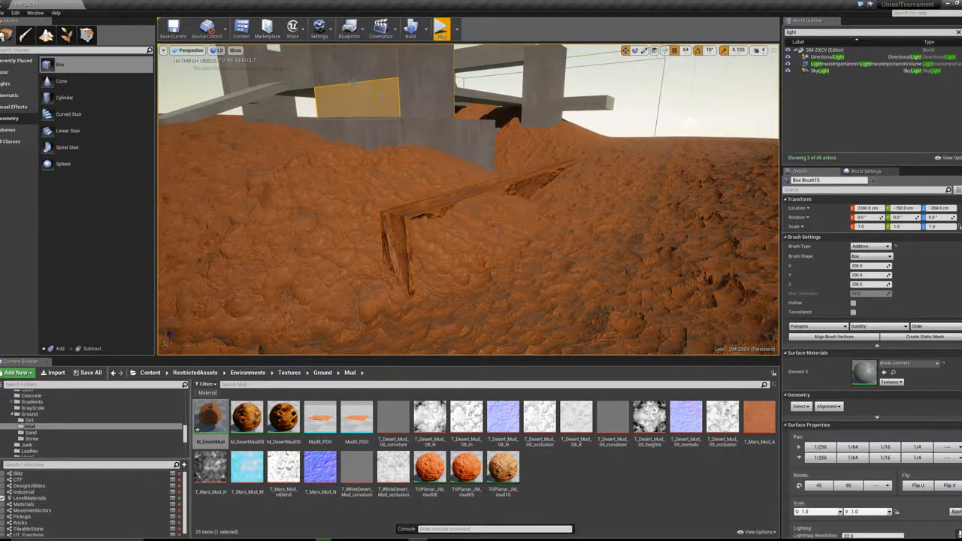
click(893, 372)
click(445, 212)
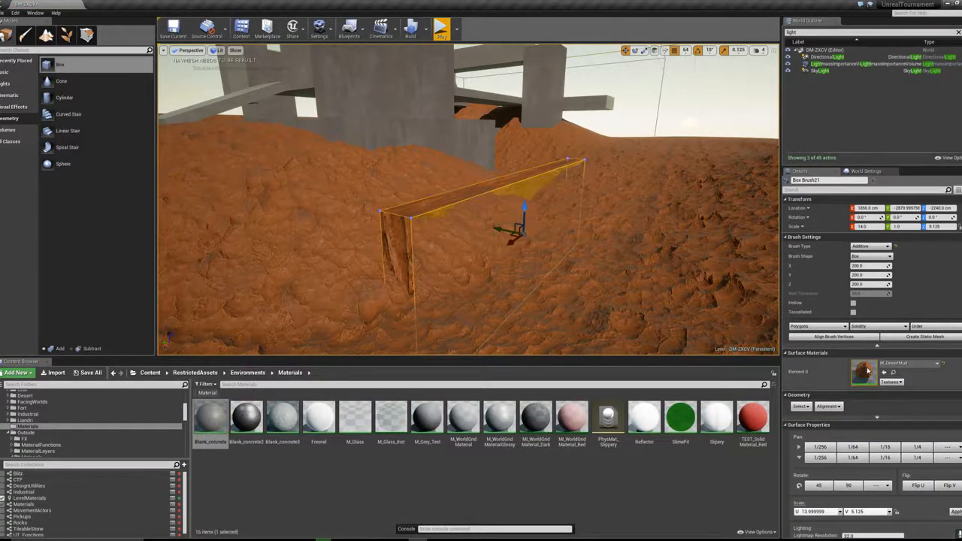
click(884, 373)
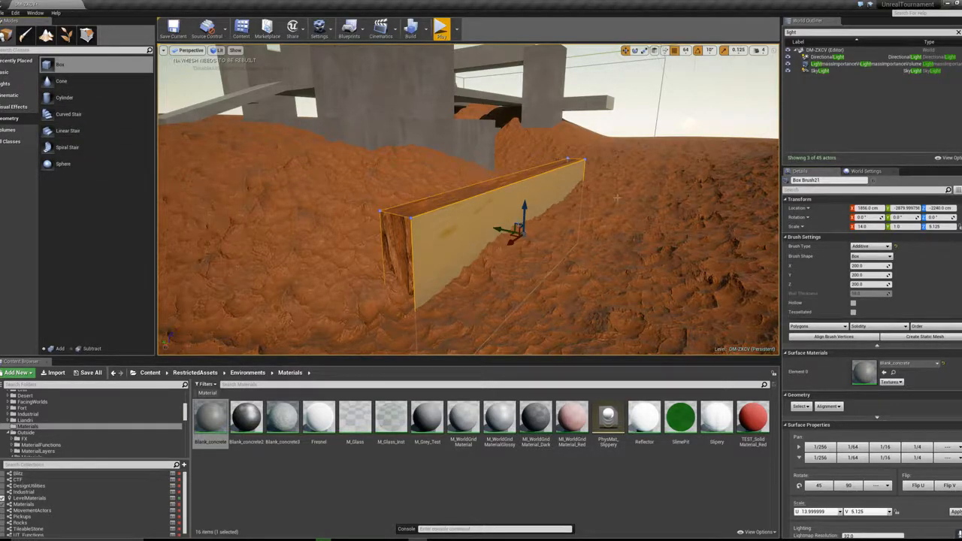
click(615, 86)
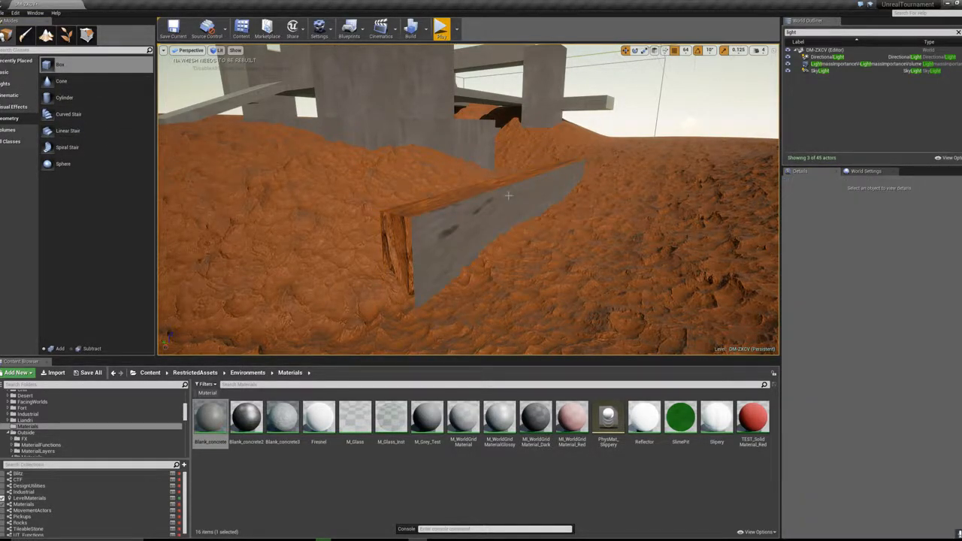
click(508, 195)
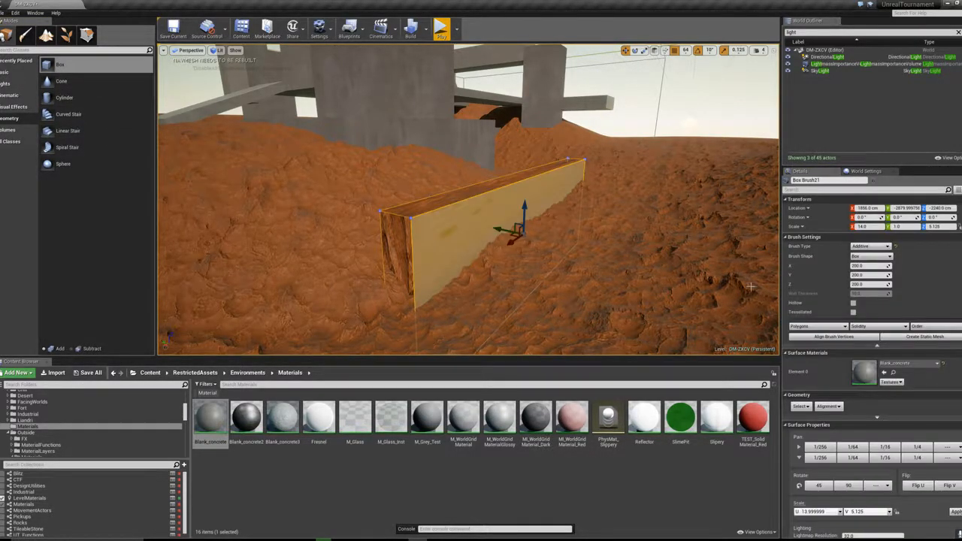
Step: Apply Blank_concrete to the top and end faces of the new box brush
click(441, 198)
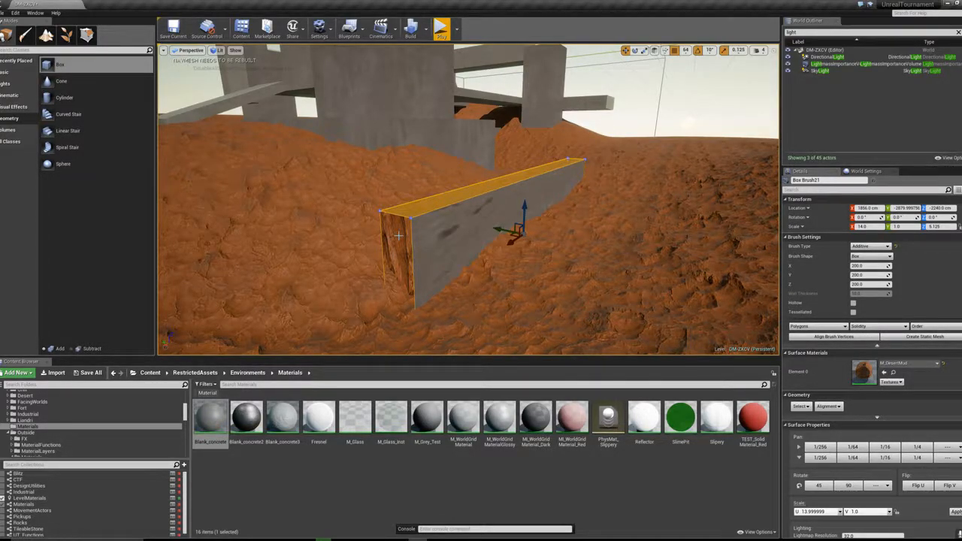
key(e)
click(404, 234)
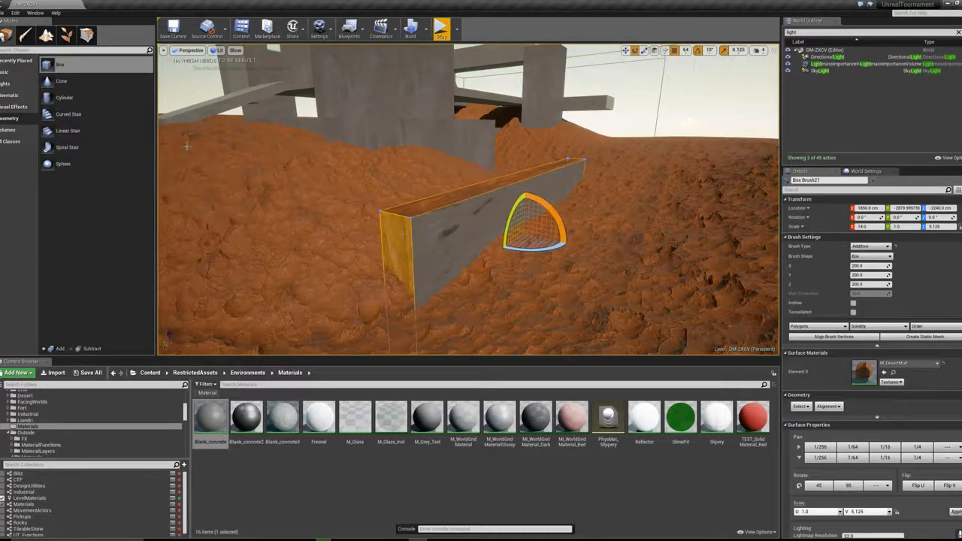
key(Escape)
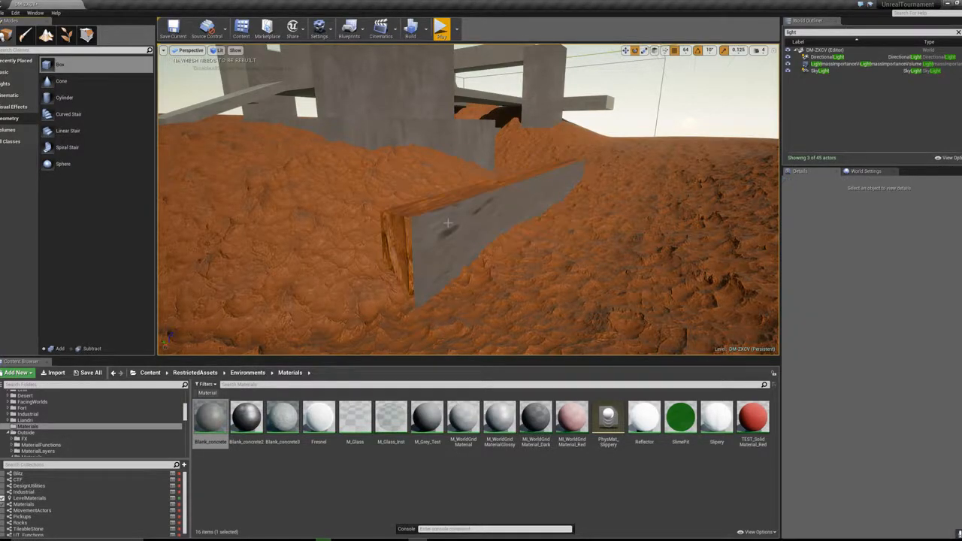
alt+click(389, 243)
alt+click(410, 213)
key(w)
right_drag(409, 214, 413, 174)
alt+click(634, 238)
mouse_move(634, 239)
right_down()
mouse_move(672, 239)
mouse_move(660, 242)
right_up()
click(462, 197)
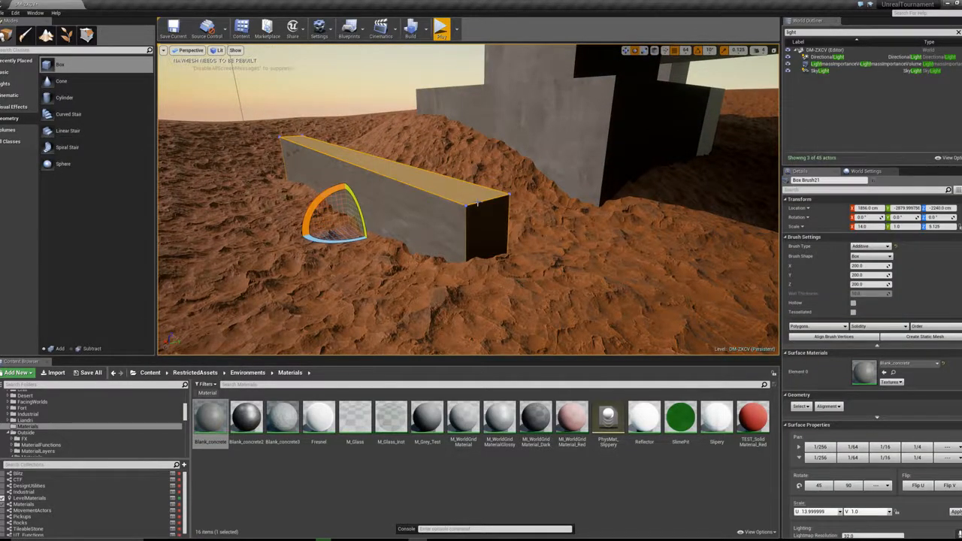
Step: Lower the box brush beneath the landscape to Z -2880 cm
key(w)
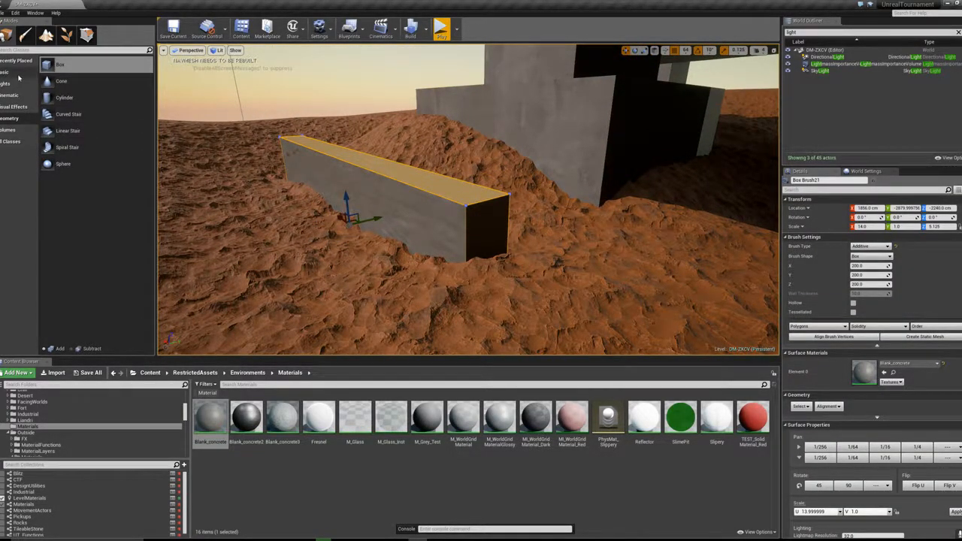
mouse_move(377, 211)
right_down()
mouse_move(382, 230)
mouse_move(385, 221)
mouse_move(377, 226)
right_up()
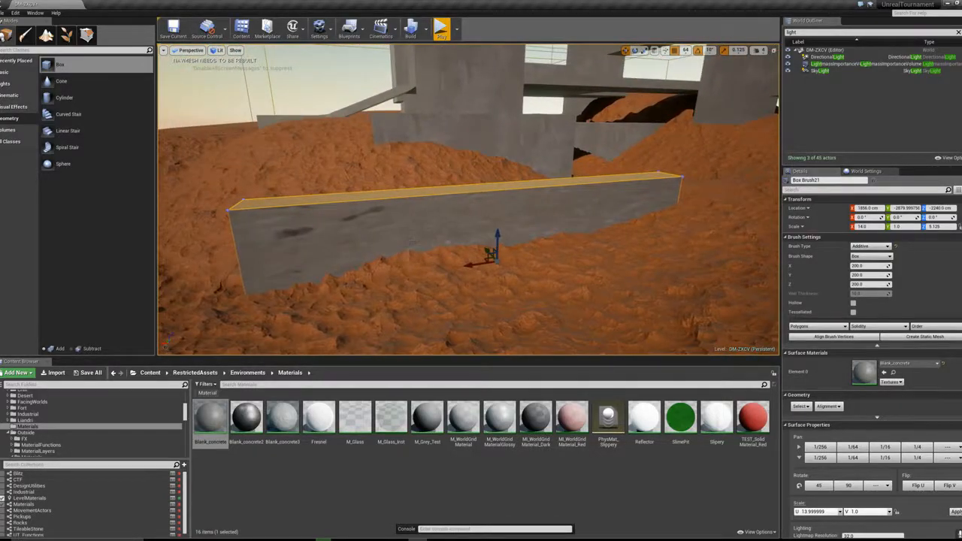
drag(484, 317, 484, 325)
right_drag(484, 325, 484, 325)
Step: Switch to geometry editing and select a face of the lowered box brush
click(87, 35)
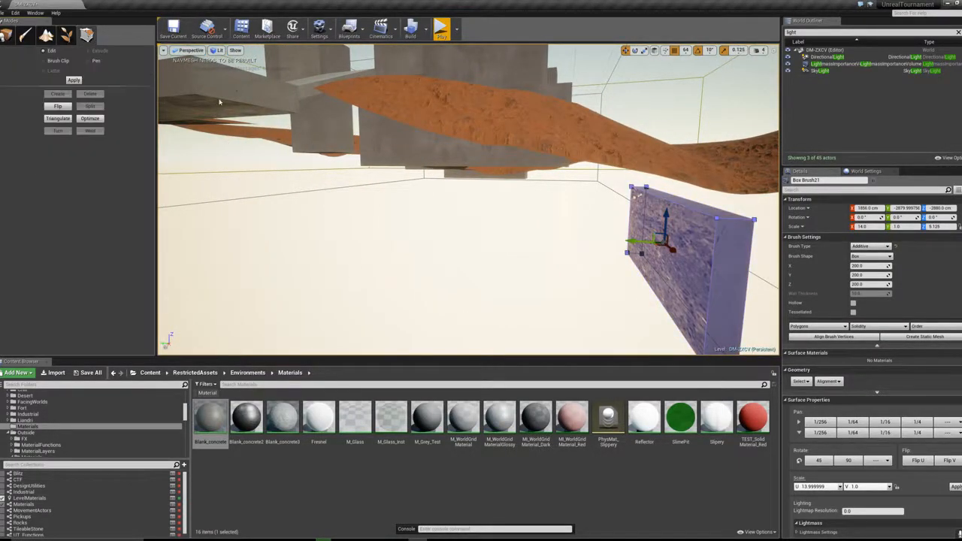
click(679, 256)
key(Escape)
key(Escape)
key(e)
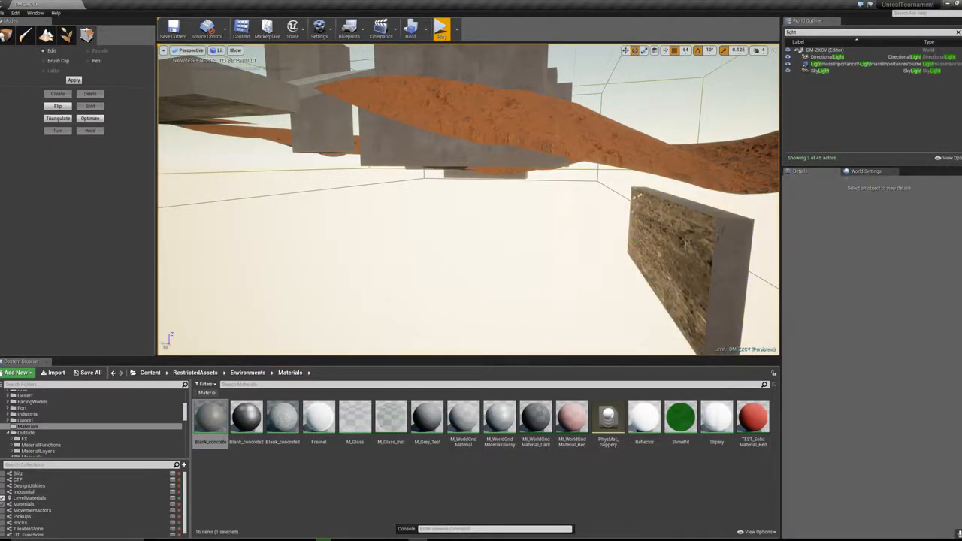
click(680, 236)
right_drag(680, 237, 576, 227)
key(Escape)
click(410, 225)
right_drag(409, 226, 440, 211)
Step: Enlarge the box brush into a wide slab under the map, scaled about 44 along X and 39.625 along Y, centred at about Y 320 cm
key(r)
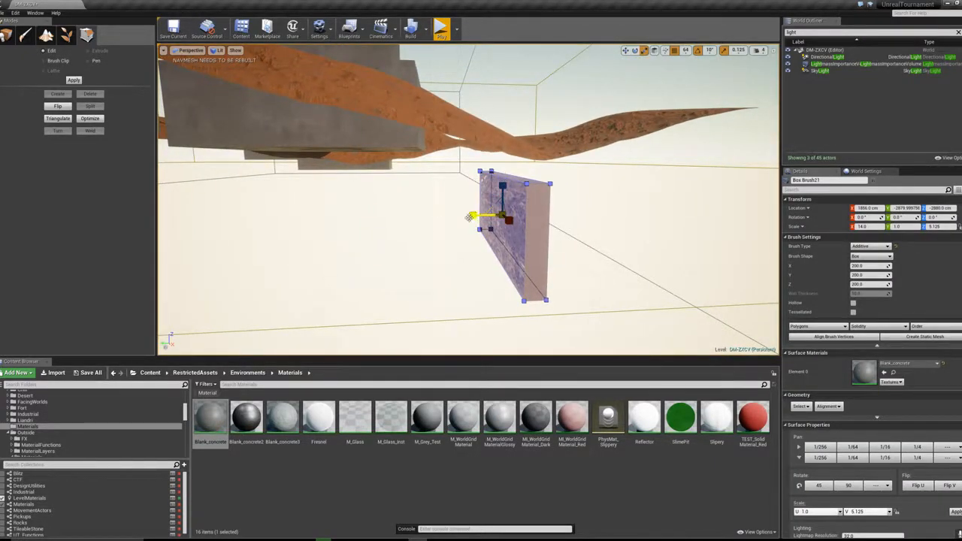
click(470, 221)
click(472, 217)
drag(473, 217, 514, 217)
right_drag(469, 218, 419, 218)
mouse_move(557, 202)
mouse_down()
mouse_move(380, 207)
mouse_move(409, 206)
mouse_move(403, 197)
mouse_up()
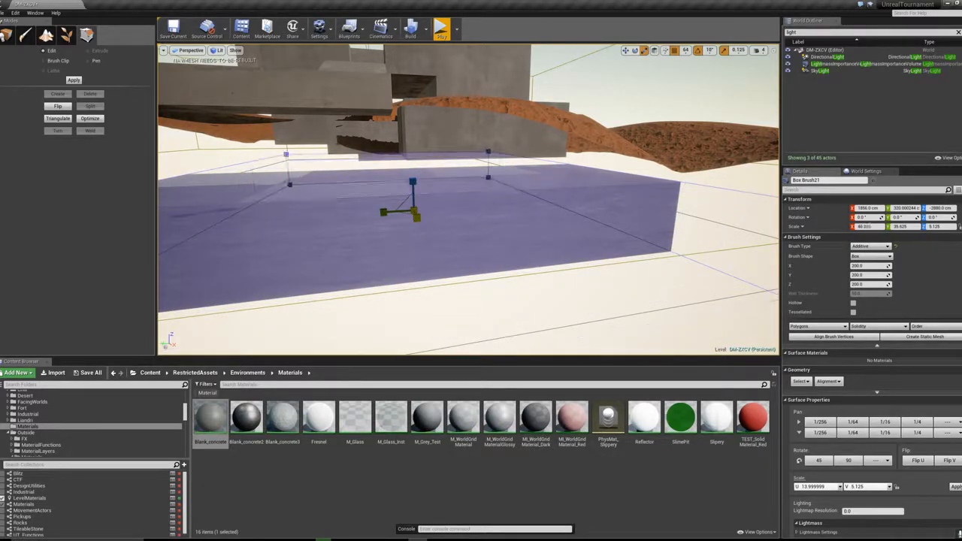
Step: Stretch the concrete slab to an X scale of 107.5 and extend one long side face outward beneath the map
right_drag(419, 218, 417, 219)
mouse_move(468, 199)
right_down()
mouse_move(426, 200)
mouse_move(466, 218)
right_up()
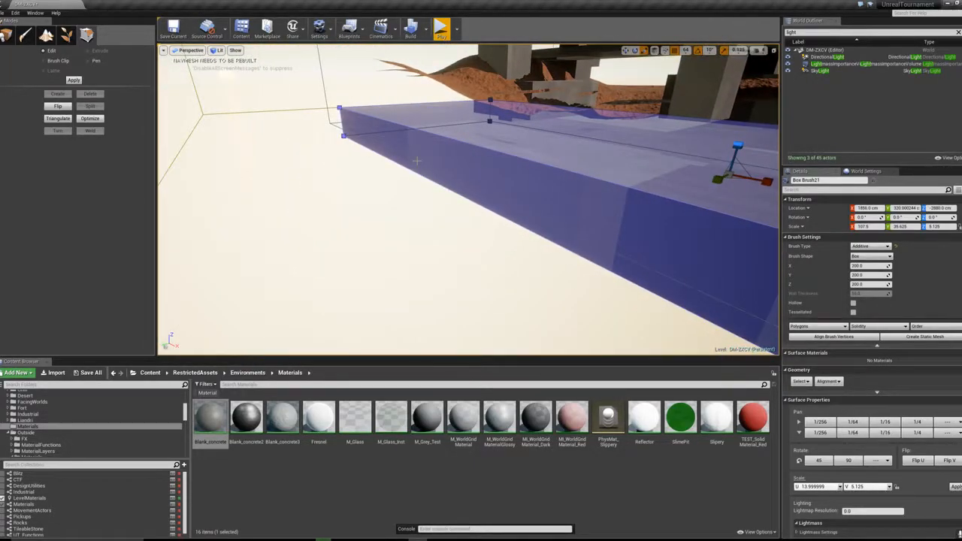
click(595, 238)
drag(596, 237, 480, 282)
mouse_move(480, 282)
right_down()
mouse_move(421, 300)
mouse_move(451, 301)
mouse_move(429, 300)
right_up()
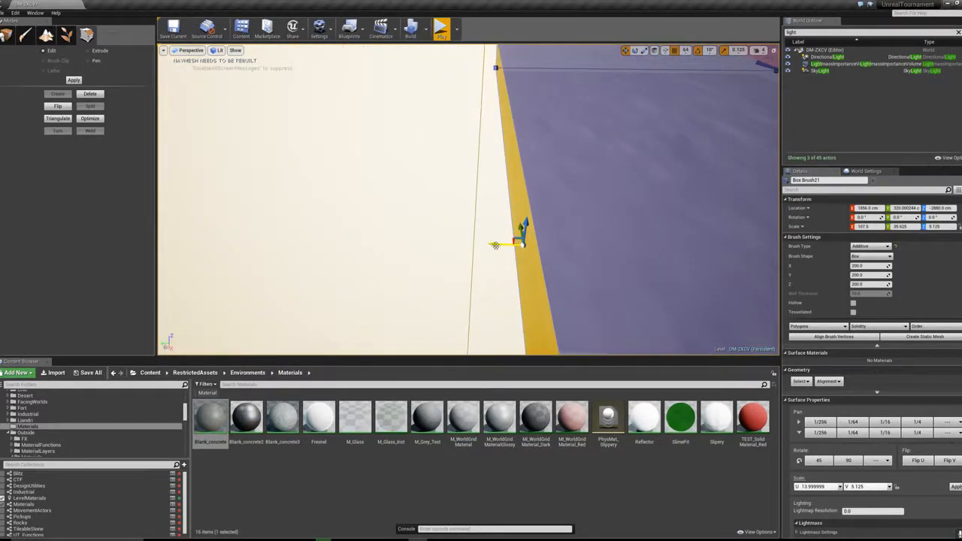
drag(496, 243, 240, 248)
mouse_move(241, 249)
right_down()
mouse_move(301, 203)
mouse_move(466, 218)
mouse_move(376, 180)
mouse_move(387, 179)
mouse_move(369, 184)
mouse_move(443, 223)
mouse_move(223, 223)
right_up()
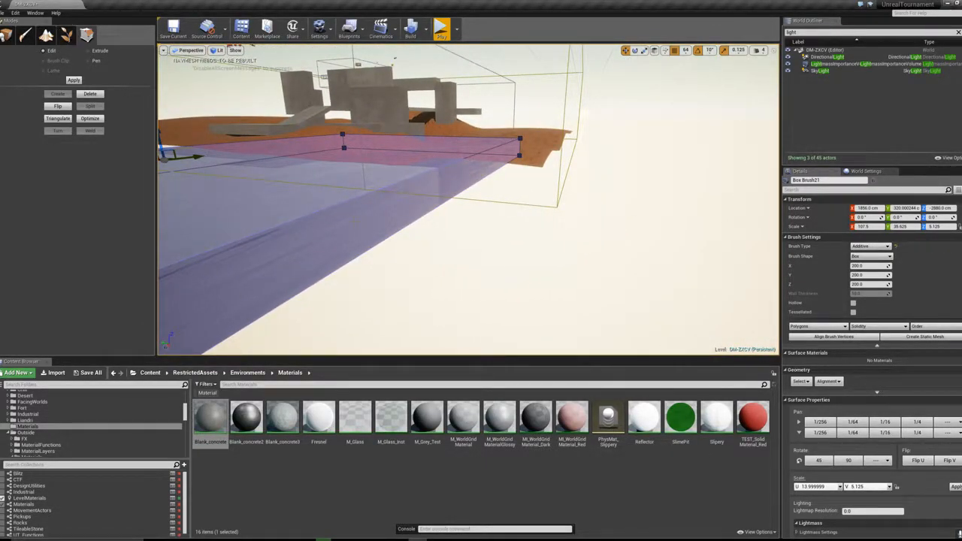
Step: Extend another side face of the slab outward past the edge of the landscape and deselect the brush
click(451, 211)
drag(481, 181, 623, 211)
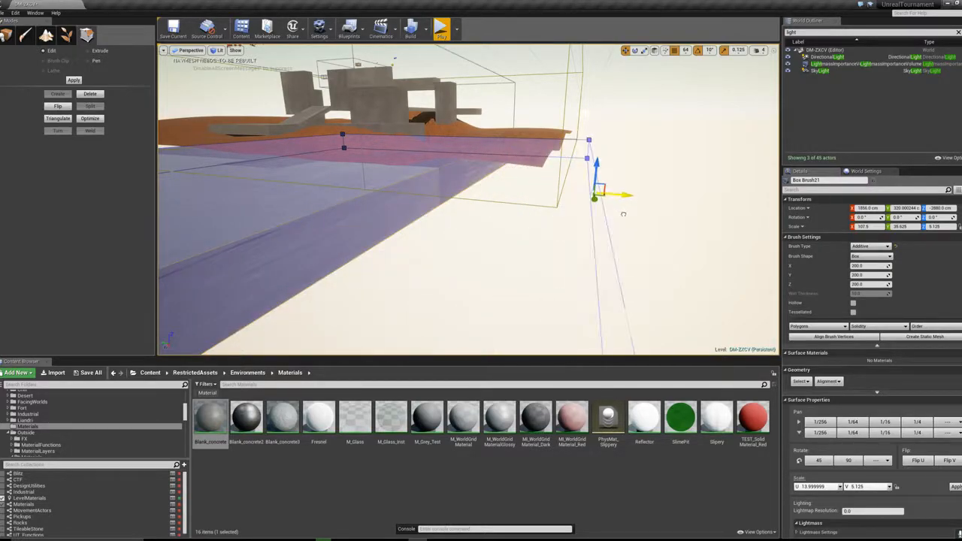
click(624, 218)
mouse_move(625, 218)
right_down()
mouse_move(651, 230)
mouse_move(606, 169)
mouse_move(622, 171)
mouse_move(598, 174)
mouse_move(610, 176)
mouse_move(611, 200)
mouse_move(585, 220)
mouse_move(606, 204)
mouse_move(605, 183)
mouse_move(609, 207)
mouse_move(595, 171)
mouse_move(572, 243)
right_up()
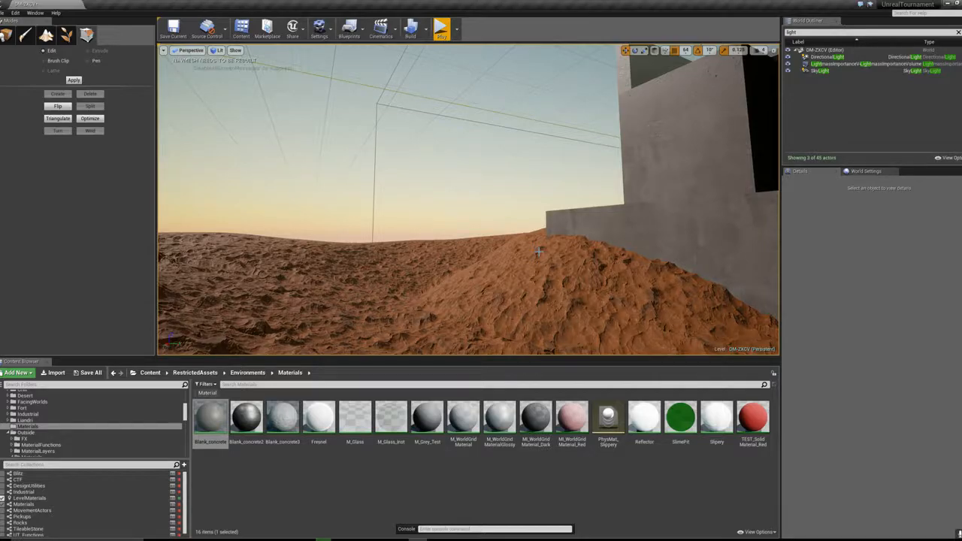
Step: Examine the mud terrain and the concrete supports that meet it from several angles around the map
right_drag(538, 252, 241, 239)
right_drag(486, 77, 617, 105)
right_drag(480, 230, 481, 231)
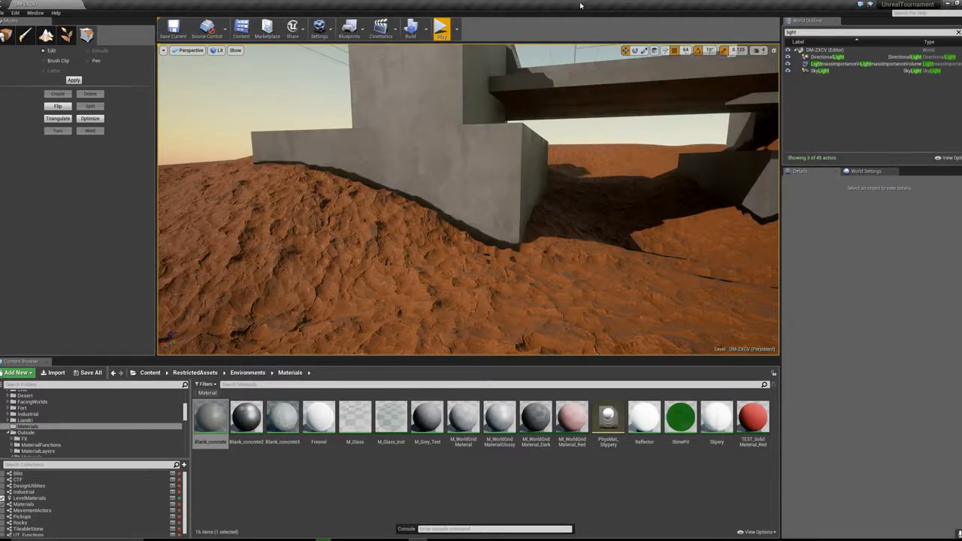
right_drag(507, 196, 444, 237)
key(w)
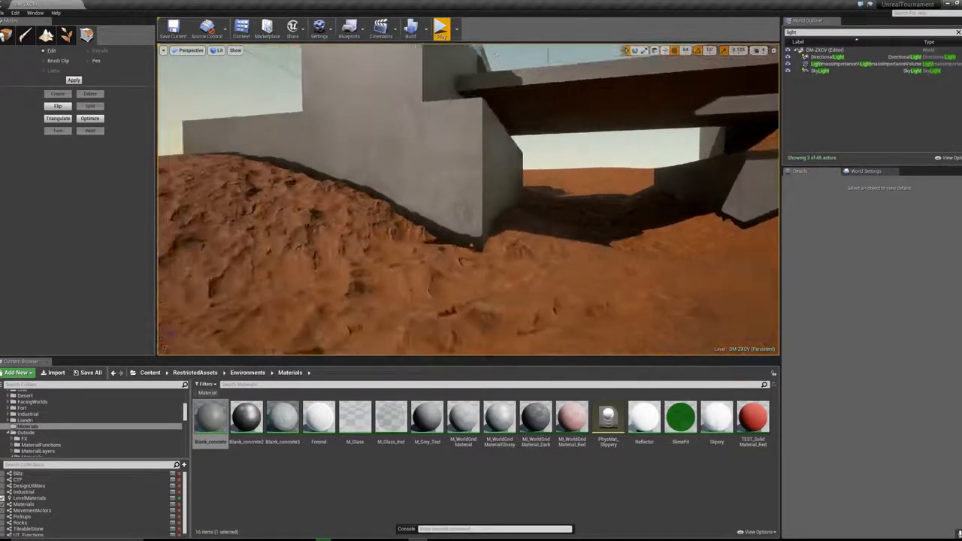
drag(489, 316, 527, 304)
right_drag(527, 305, 346, 280)
right_drag(463, 223, 567, 152)
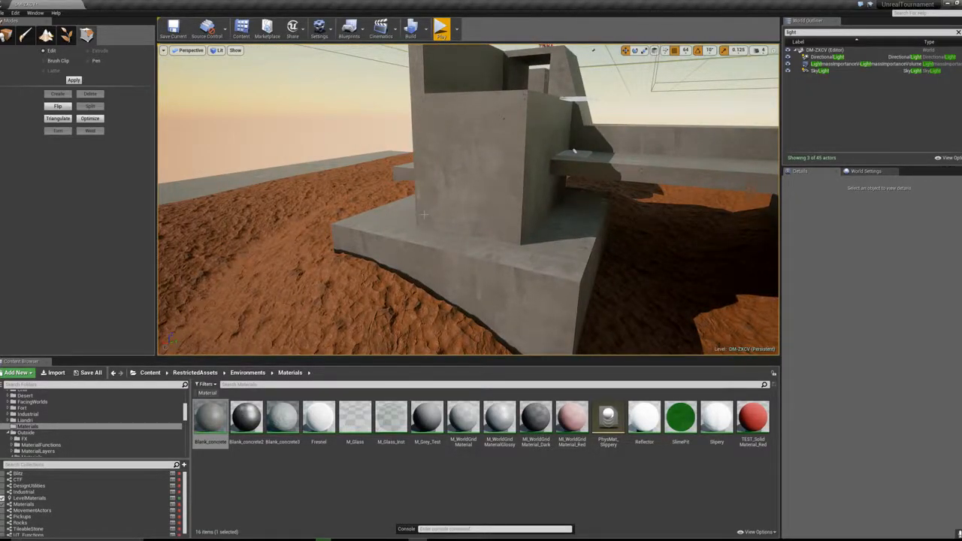
Step: Playtest the map across the concrete platforms and through the mud passage beneath the bridges, and end the session
click(384, 220)
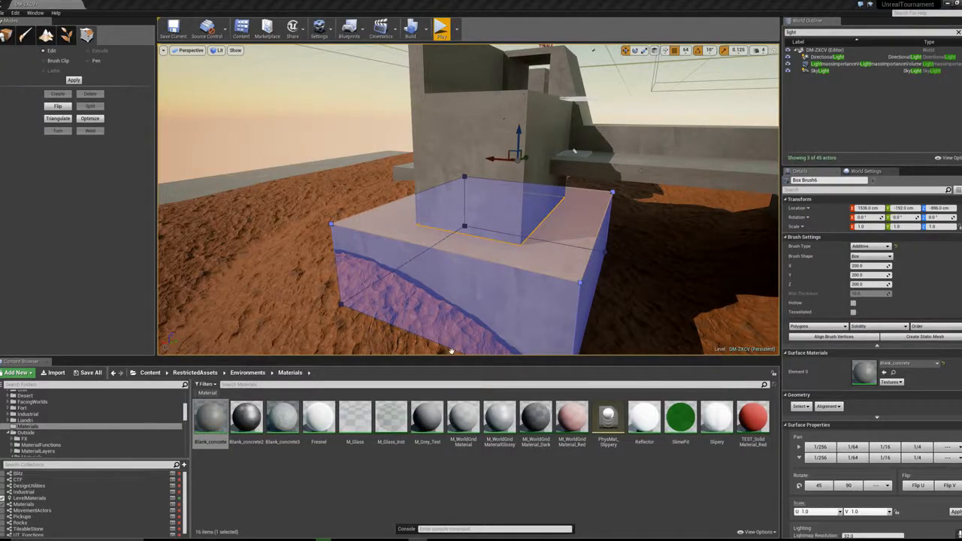
key(w)
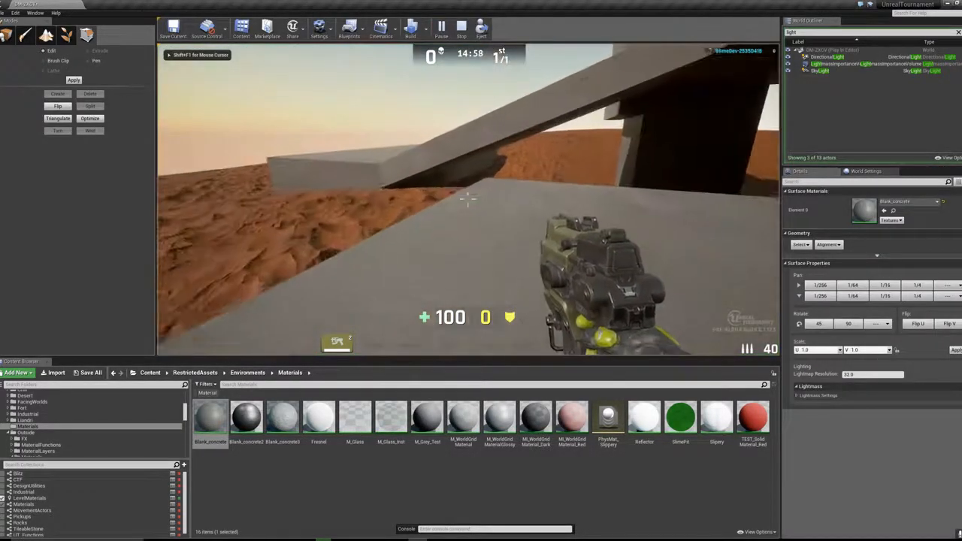
key(w)
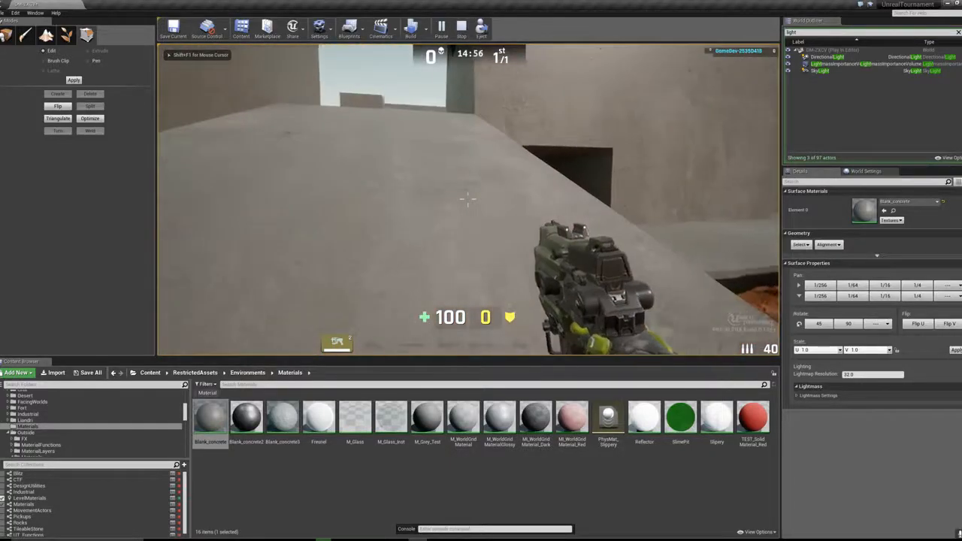
key(w)
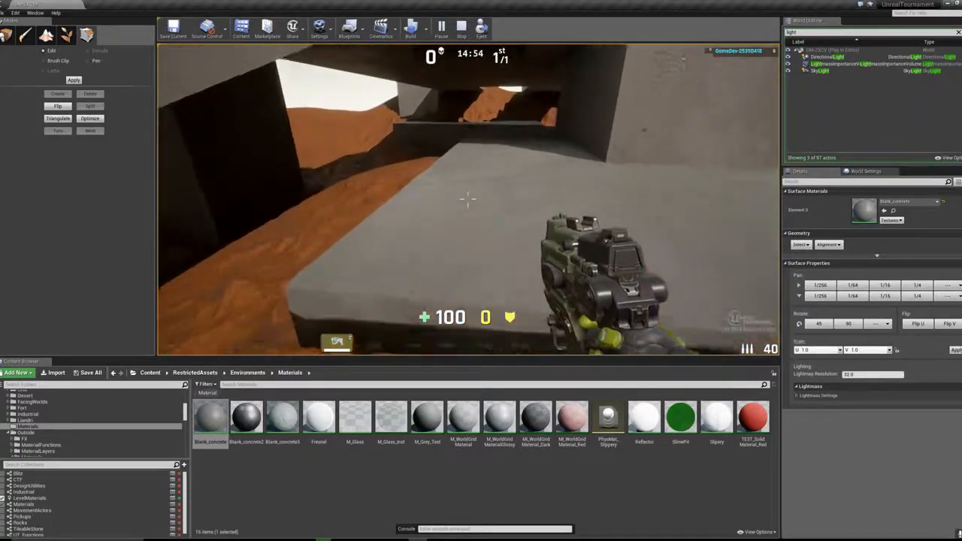
key(w)
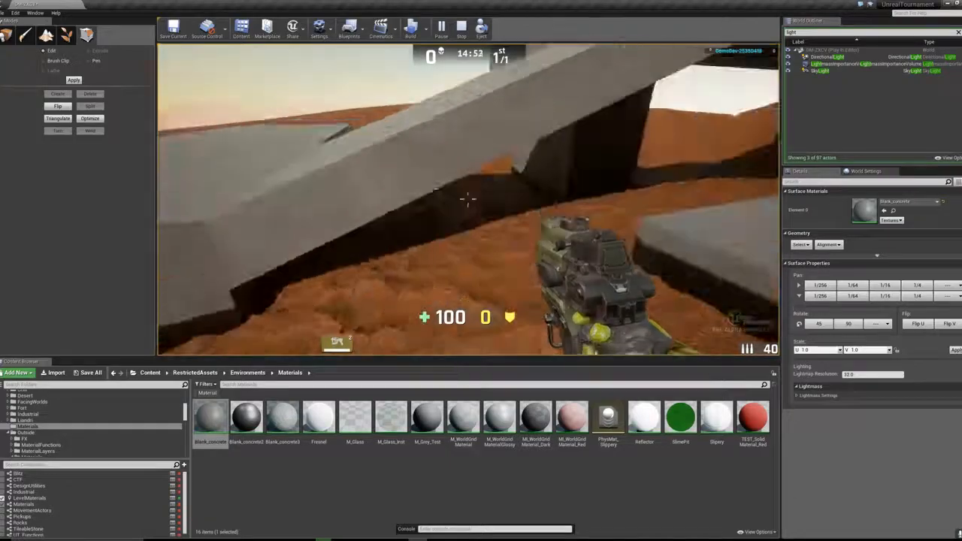
key(w)
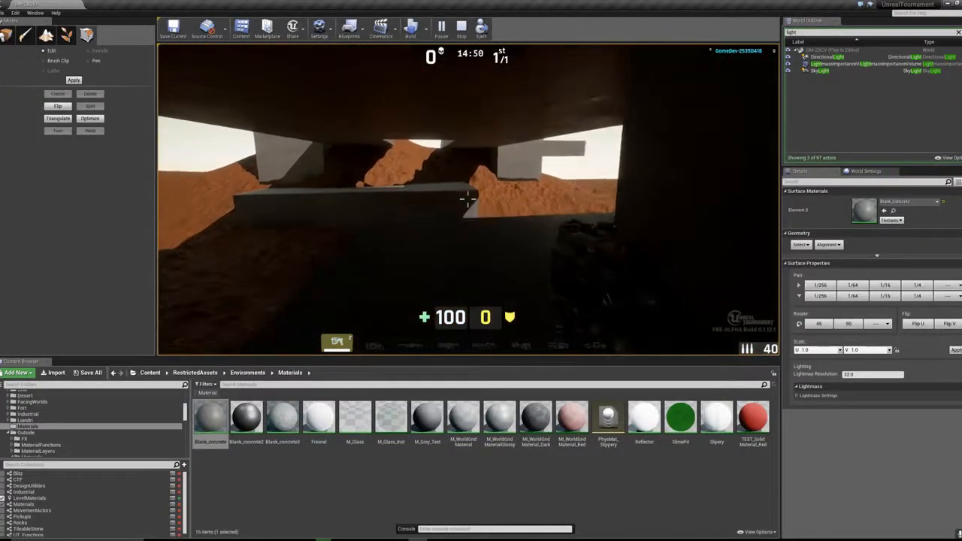
key(s)
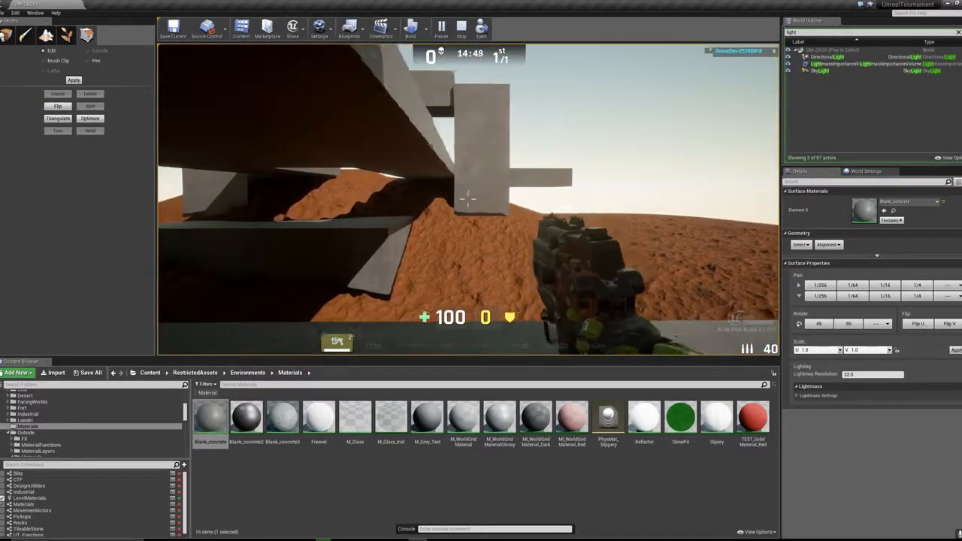
key(w)
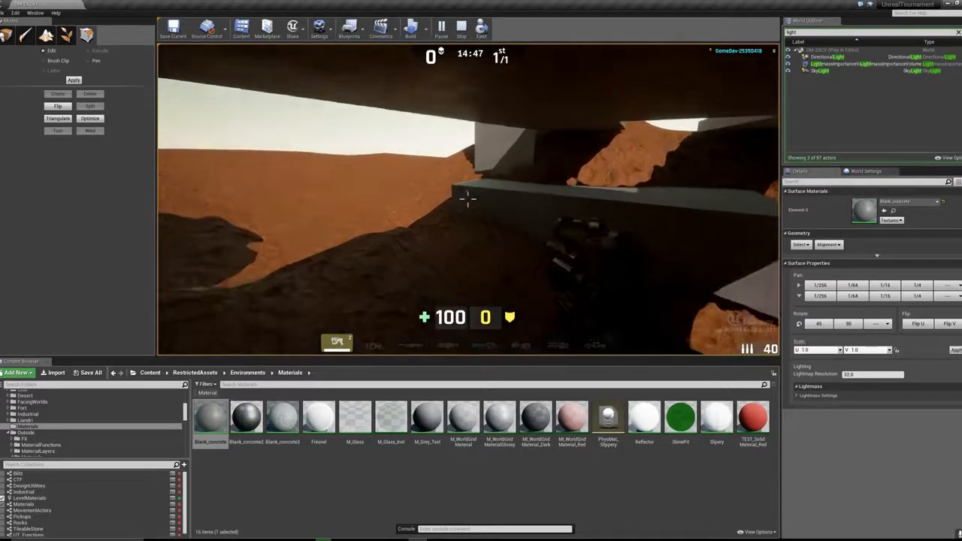
key(w)
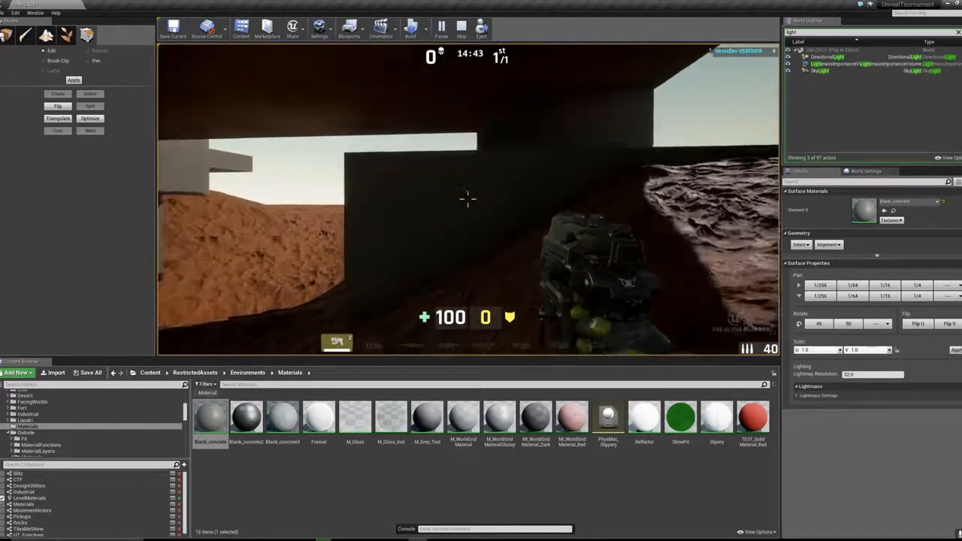
key(Escape)
Step: Place a UTWater Volume in the mud channel between the concrete supports
right_drag(469, 200, 619, 215)
key(s)
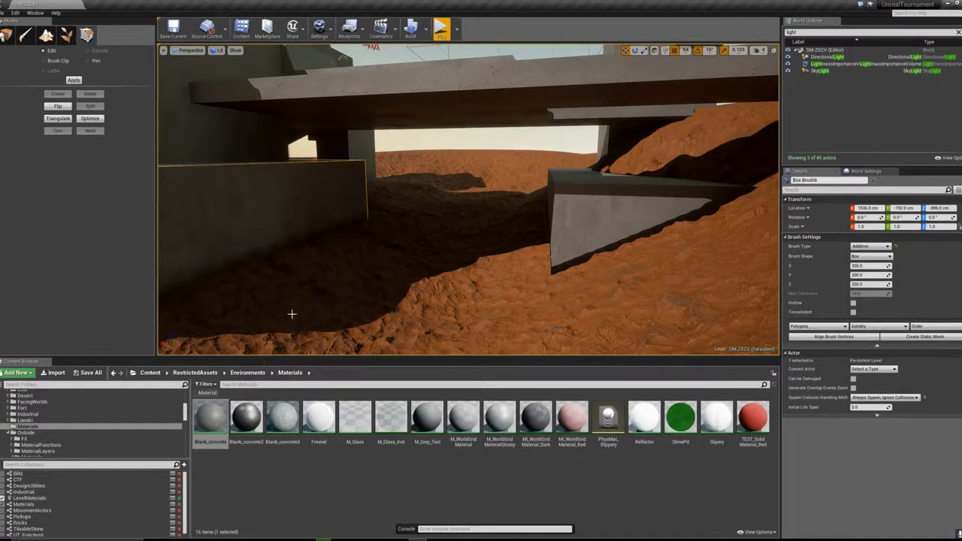
click(12, 41)
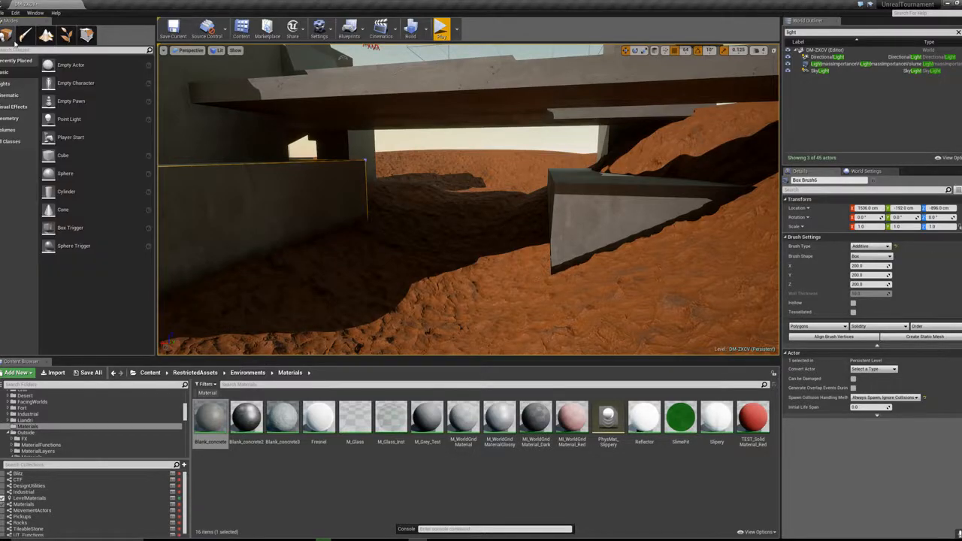
click(9, 129)
scroll(85, 190, down, 3)
scroll(85, 191, down, 2)
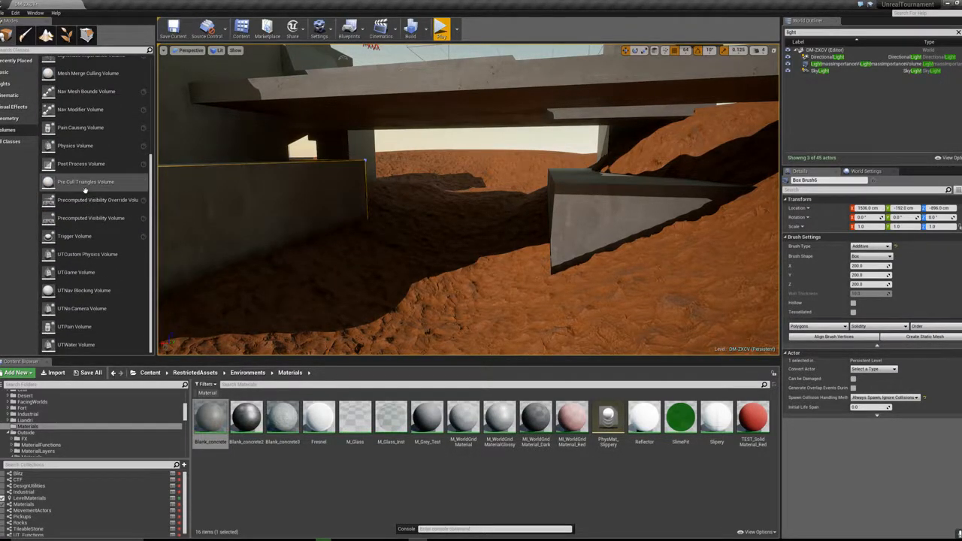
mouse_move(75, 344)
mouse_down()
mouse_move(390, 291)
mouse_move(412, 275)
mouse_up()
Step: Scale the water volume to about 10.5 along X and 36.375 along Y to span the mud channel
key(r)
mouse_move(490, 250)
right_down()
mouse_move(453, 249)
mouse_move(470, 263)
mouse_move(491, 250)
right_up()
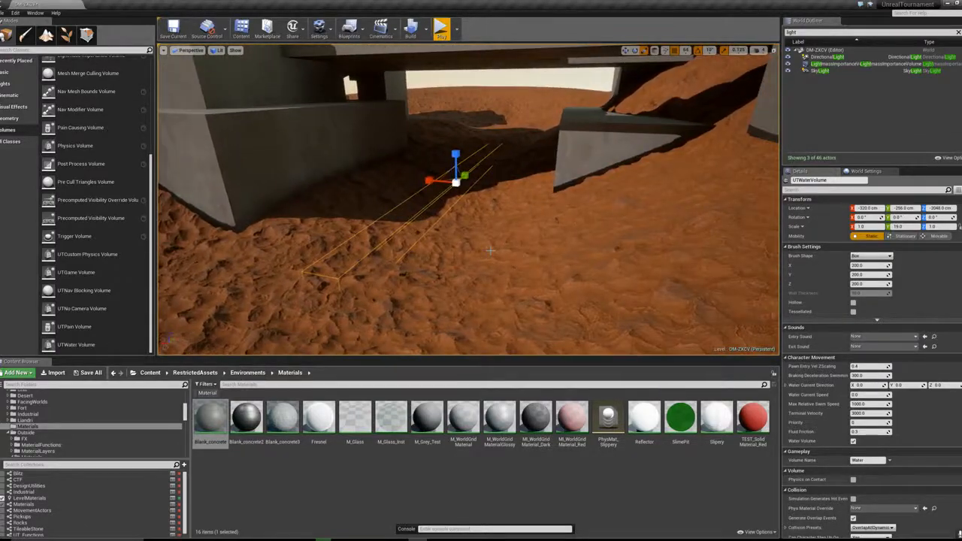
drag(427, 180, 353, 184)
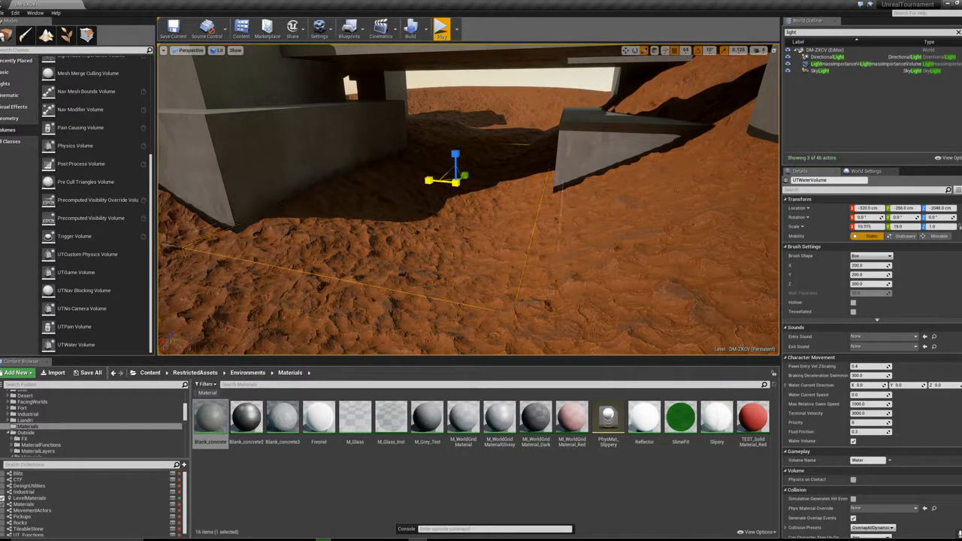
right_drag(527, 207, 621, 212)
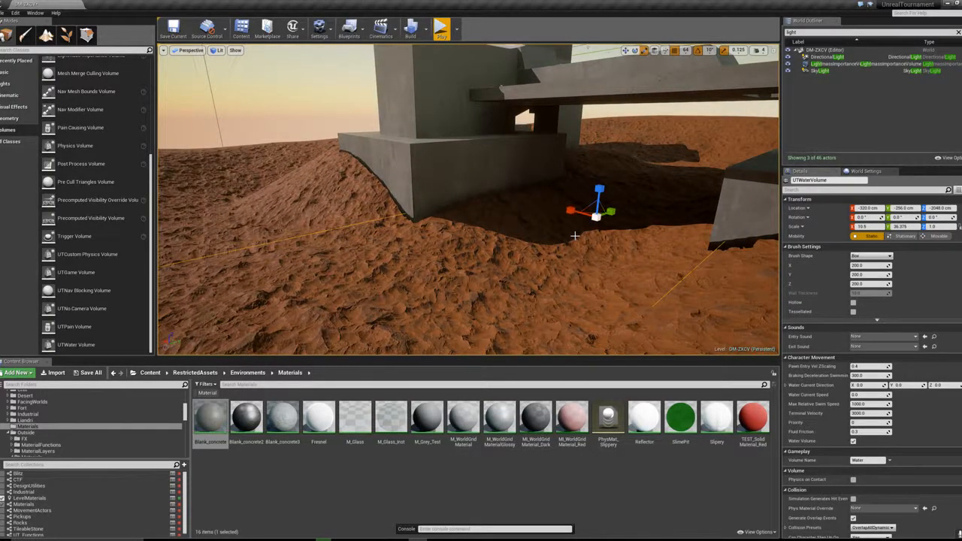
right_drag(469, 199, 507, 200)
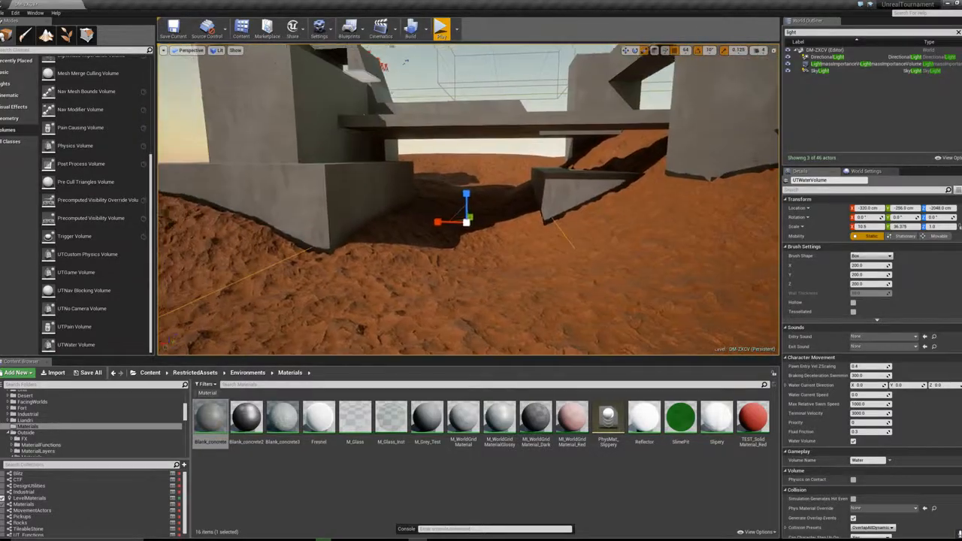
right_drag(525, 286, 552, 308)
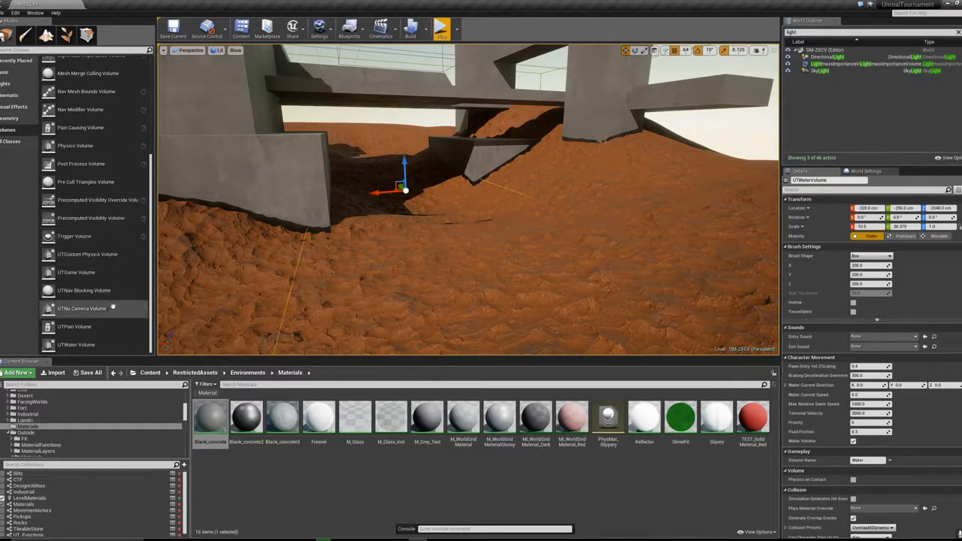
Step: Look through the available volume and geometry types and search the placeable actors for water
scroll(105, 305, up, 3)
scroll(112, 304, down, 2)
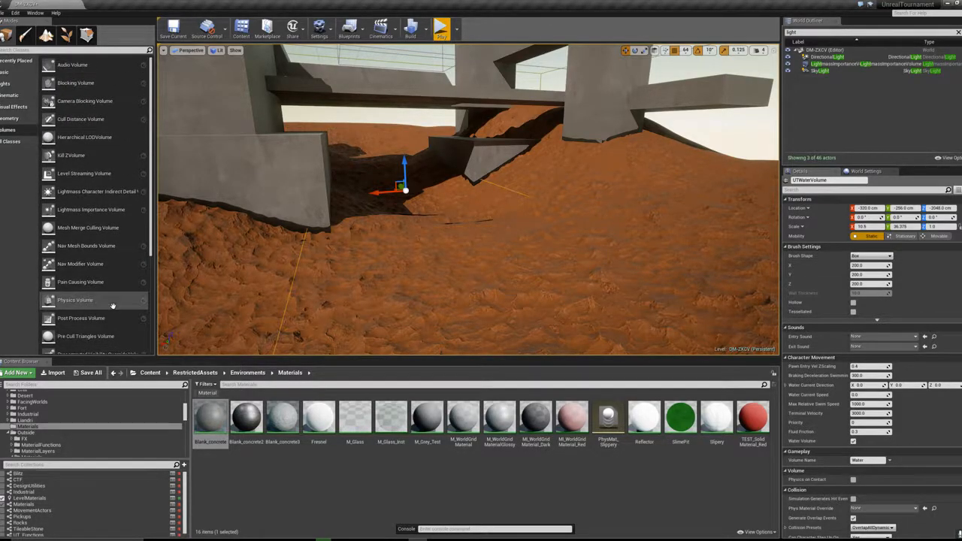
scroll(112, 305, down, 2)
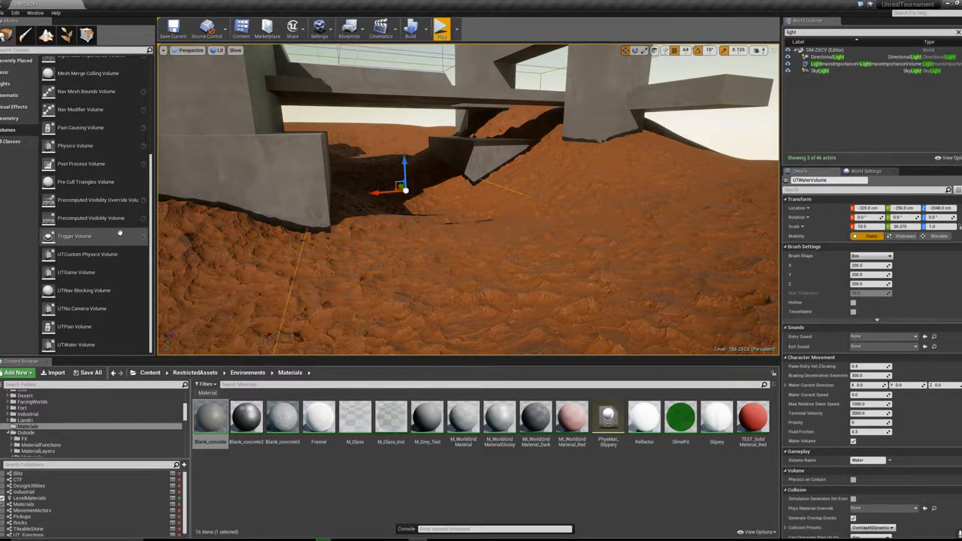
mouse_move(382, 251)
right_down()
mouse_move(260, 254)
mouse_move(383, 244)
right_up()
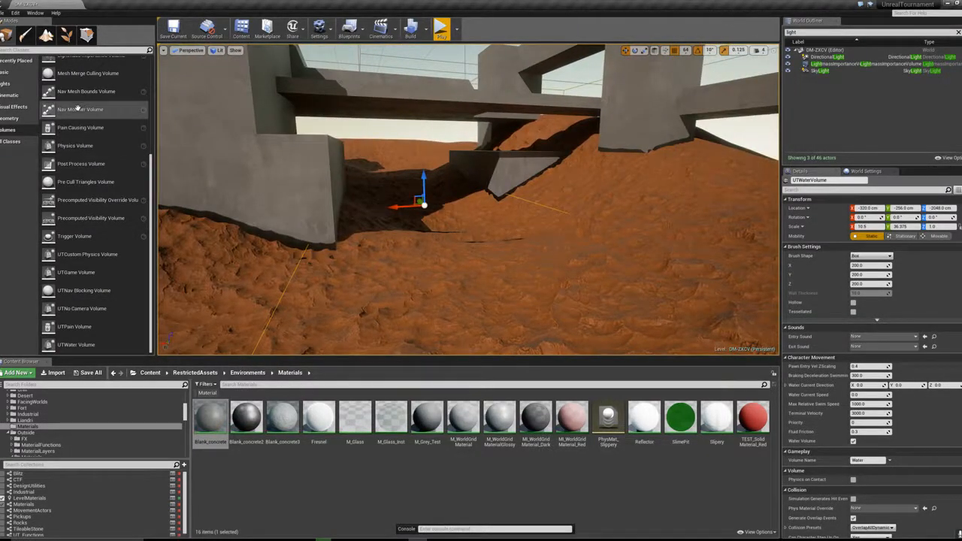
click(9, 118)
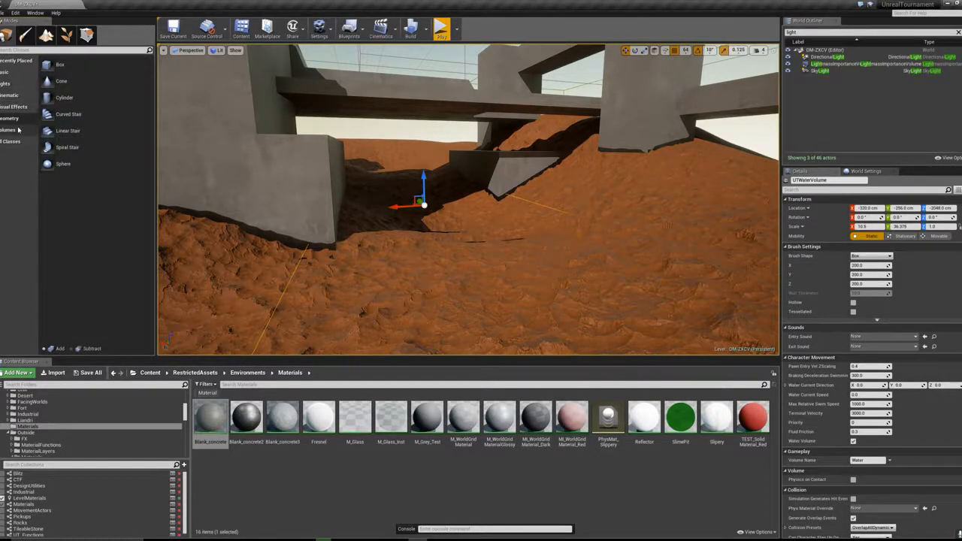
click(18, 129)
click(39, 50)
text(water)
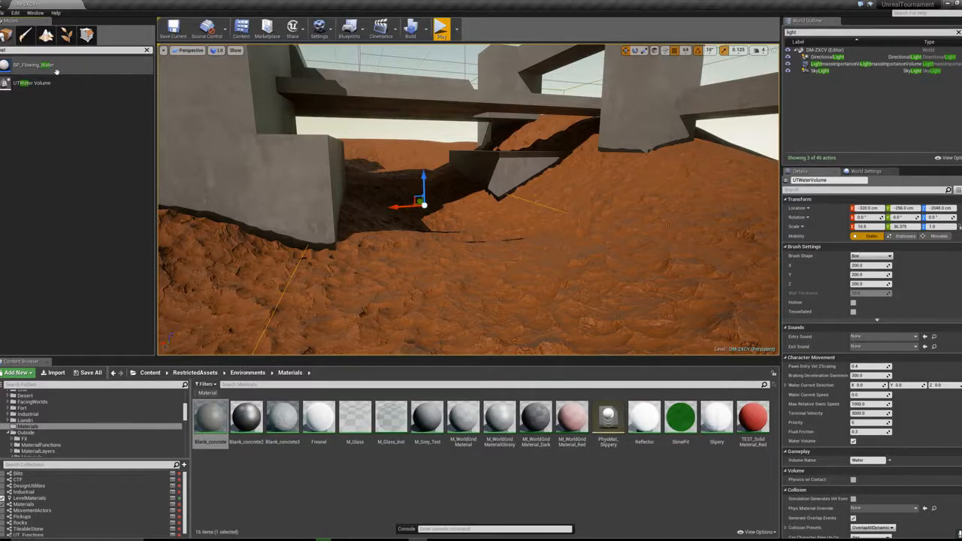
Step: Try a BP_Flowing_Water actor on the mud near the concrete support and delete it
drag(363, 285, 358, 285)
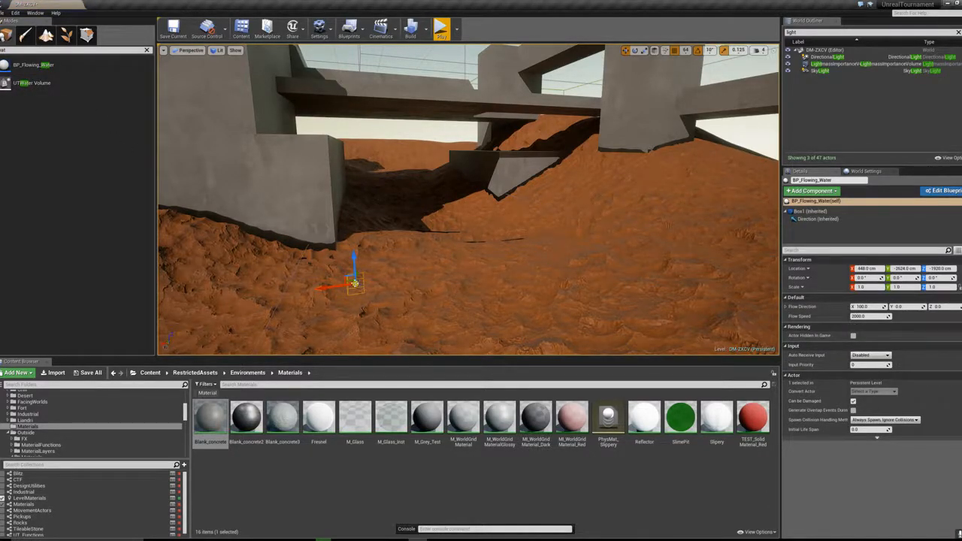
key(e)
drag(439, 281, 399, 280)
key(w)
right_drag(433, 233, 632, 228)
key(Delete)
Step: Inspect the mud channel and its water volume, and select the concrete block face protruding from the slope beside it
right_drag(591, 269, 652, 247)
key(s)
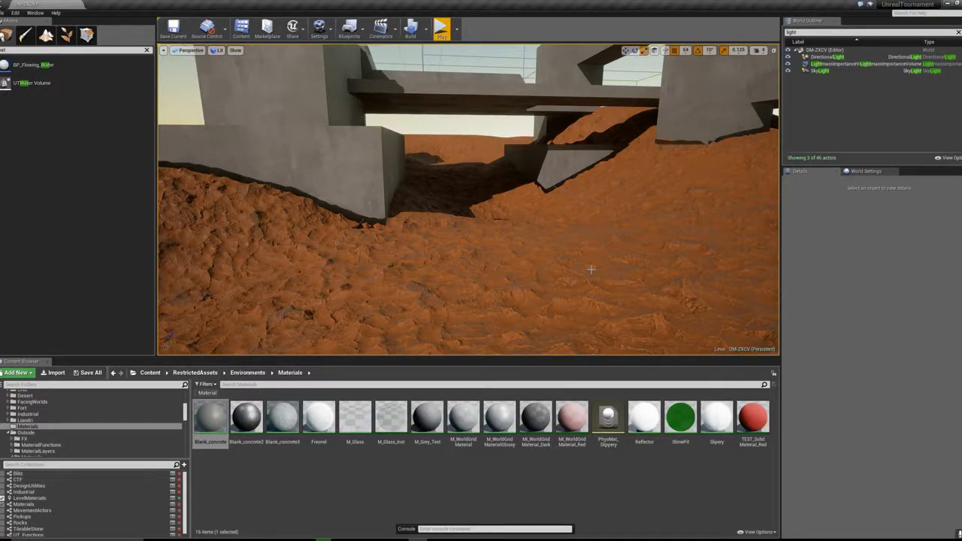
mouse_move(451, 230)
right_down()
mouse_move(487, 238)
mouse_move(408, 215)
mouse_move(438, 240)
mouse_move(451, 230)
right_up()
key(w)
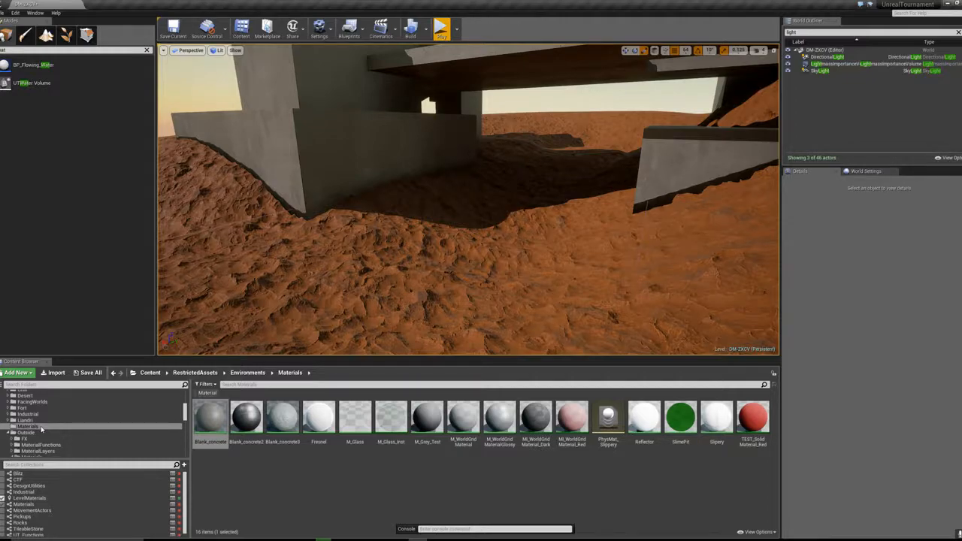
right_drag(361, 241, 481, 141)
click(422, 182)
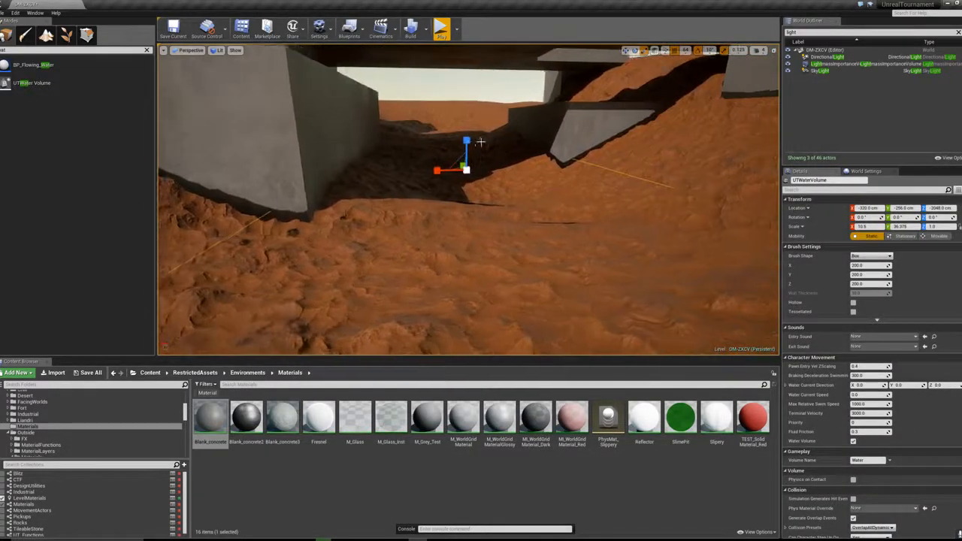
click(594, 118)
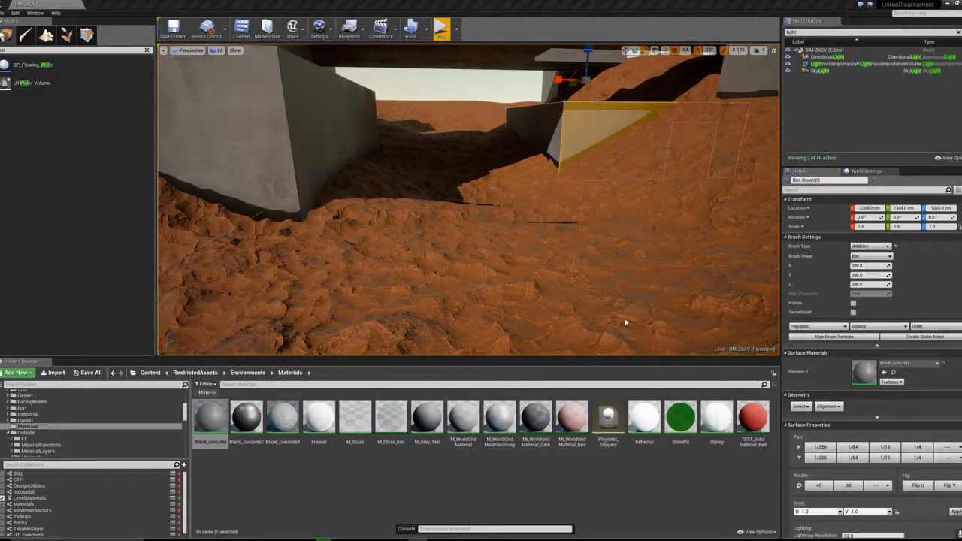
Step: Play-test the level by walking through the mud channel beneath the concrete structure, and end the play session
key(alt+p)
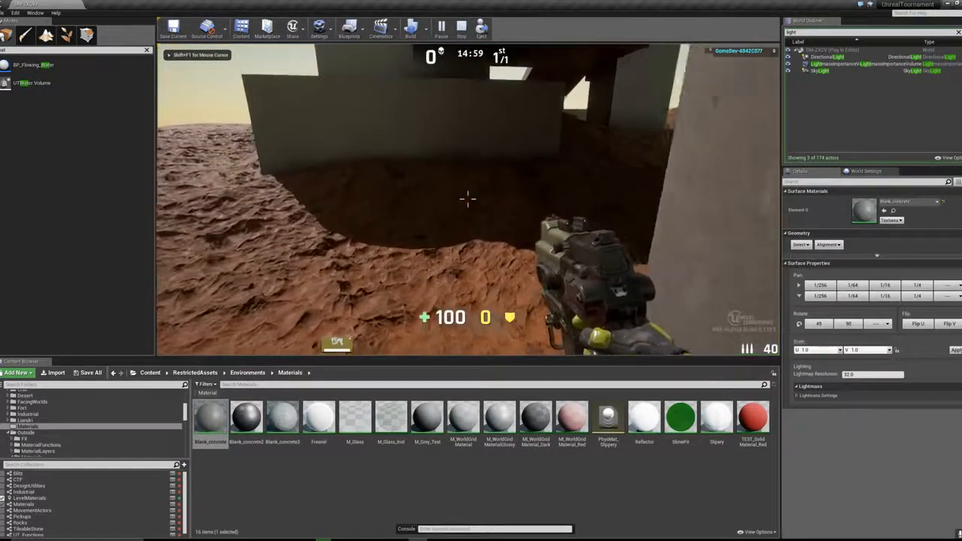
key(w)
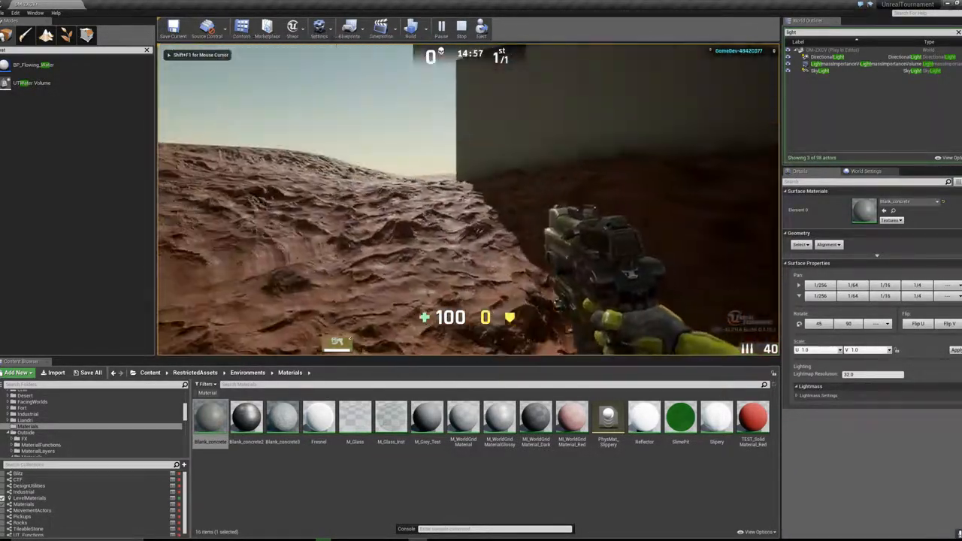
key(w)
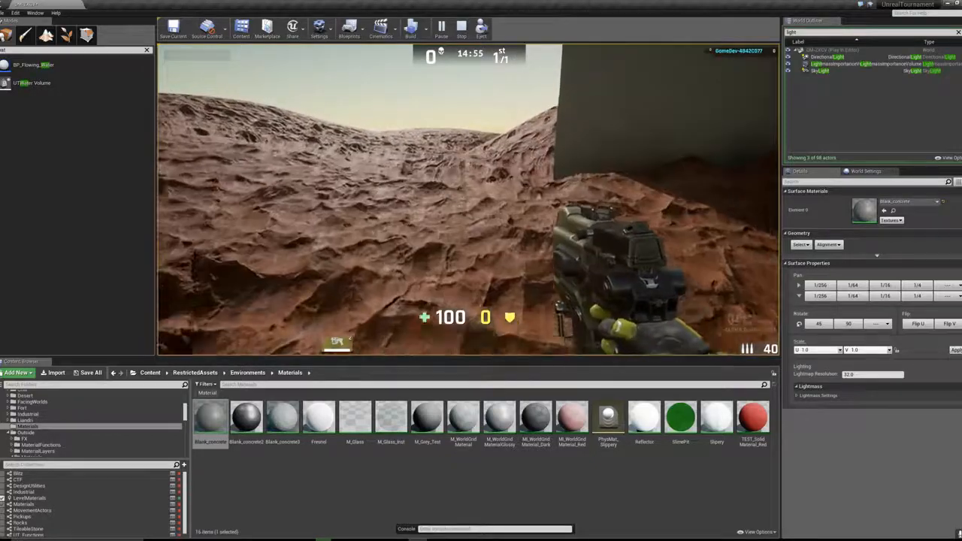
key(w)
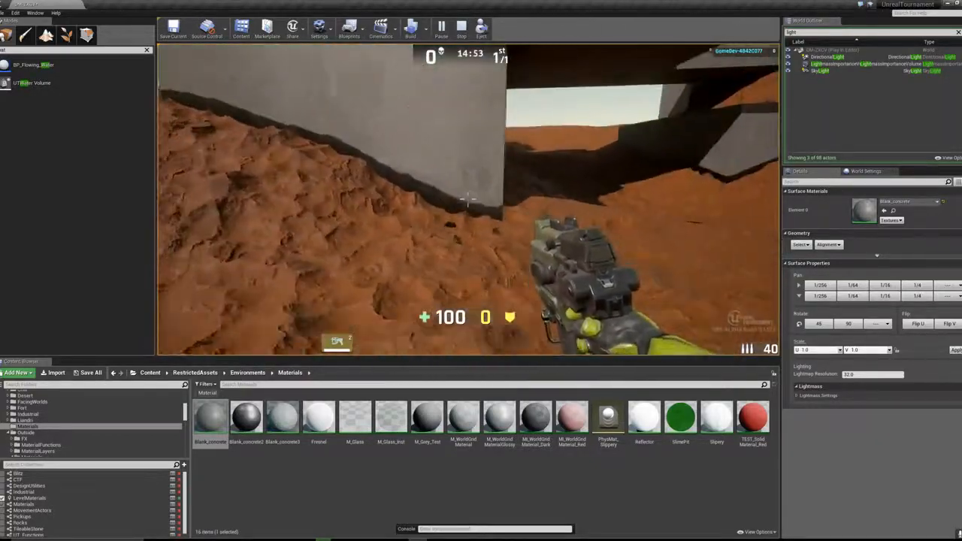
key(w)
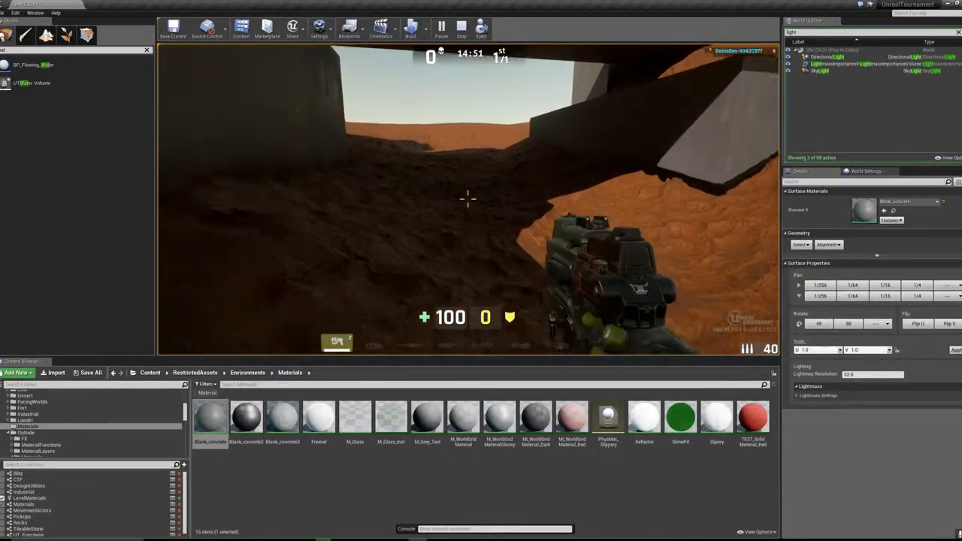
key(w)
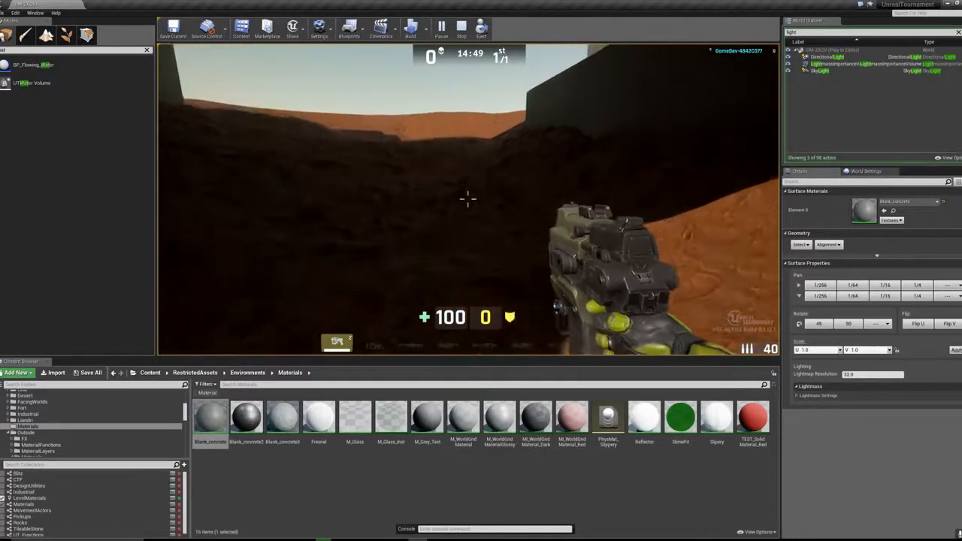
key(w)
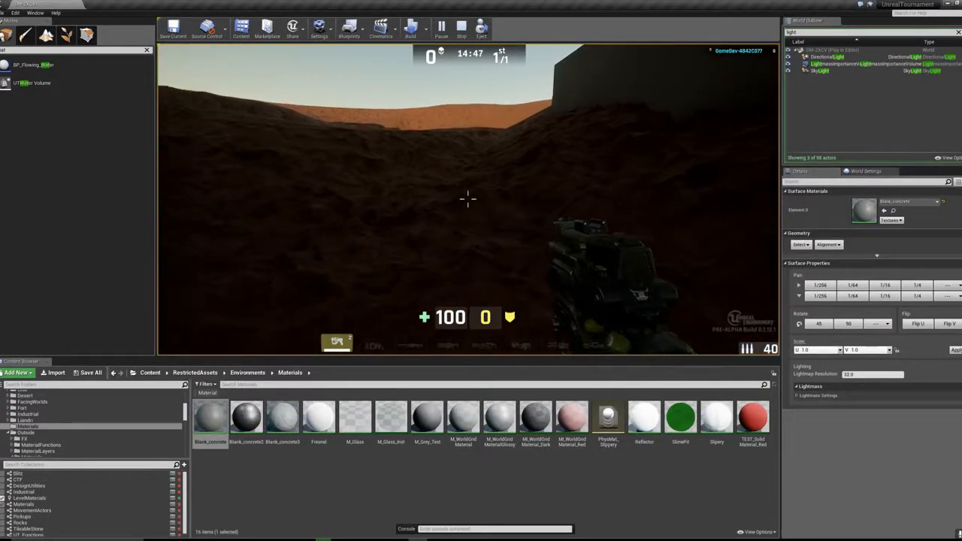
key(w)
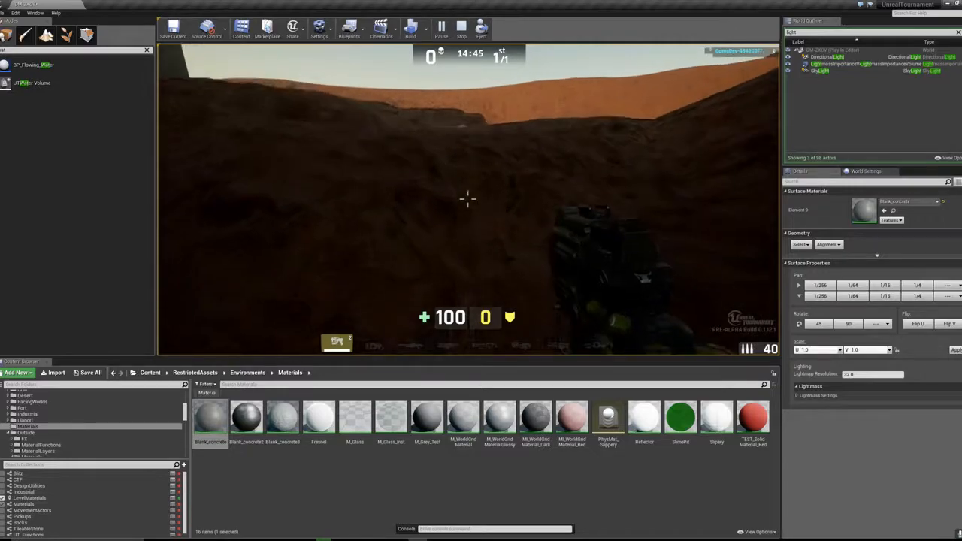
key(Escape)
Step: Open the Rocks collection in the content browser
right_drag(652, 273, 651, 254)
right_drag(648, 299, 551, 258)
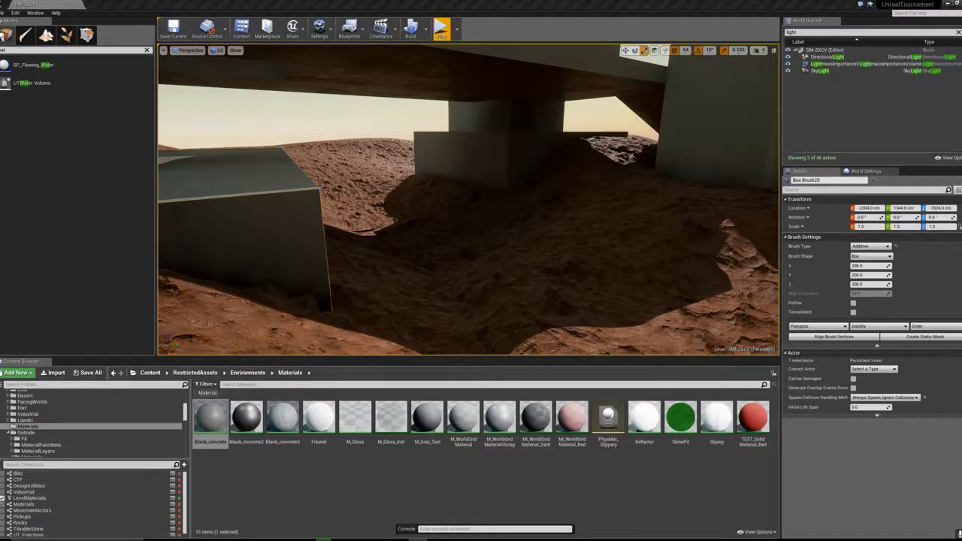
right_drag(457, 184, 446, 159)
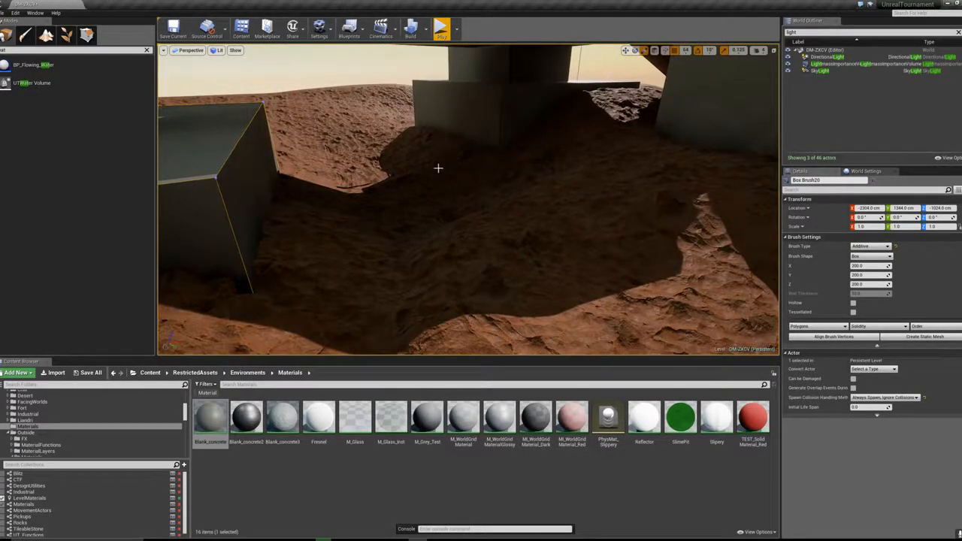
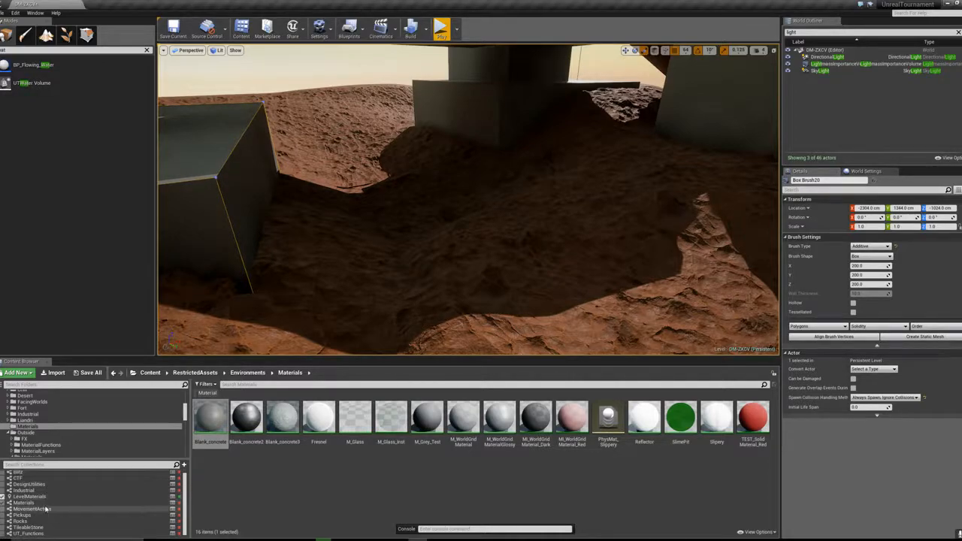
click(51, 529)
click(47, 516)
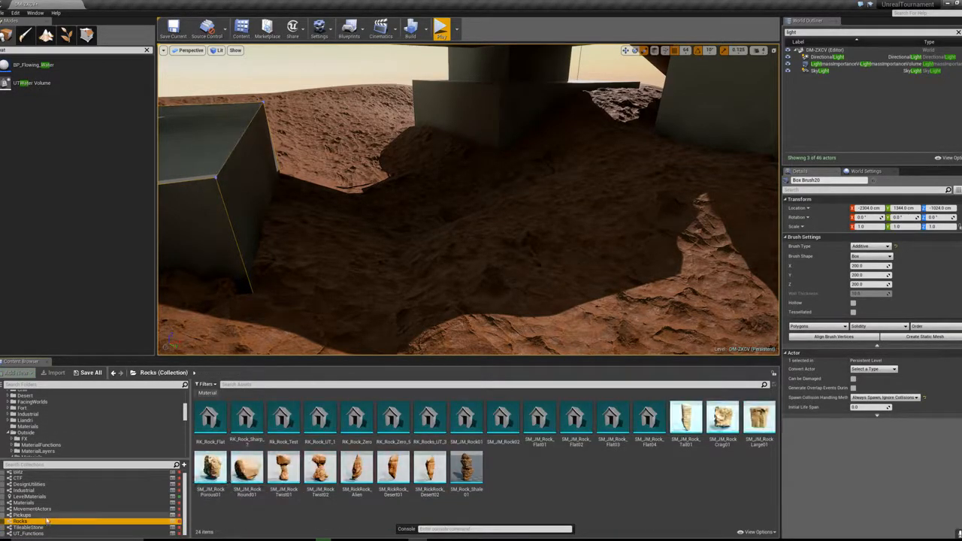
click(49, 521)
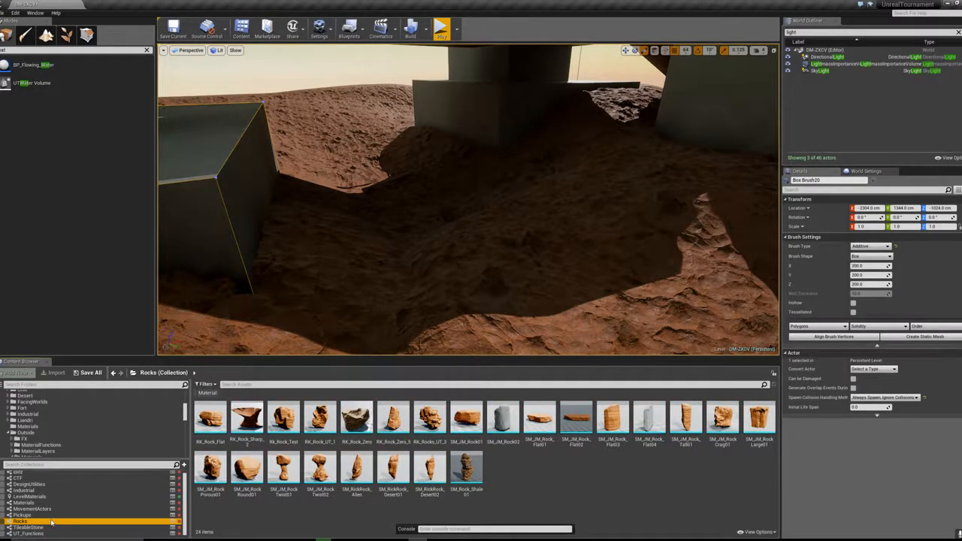
click(52, 516)
click(56, 522)
Step: Place the SM_JM_Rock_Tall01 rock on the mud slope beside the concrete platform and deselect it
mouse_move(527, 264)
right_down()
mouse_move(518, 222)
mouse_move(543, 230)
mouse_move(535, 225)
mouse_move(543, 254)
mouse_move(578, 256)
mouse_move(558, 235)
mouse_move(567, 260)
mouse_move(528, 264)
right_up()
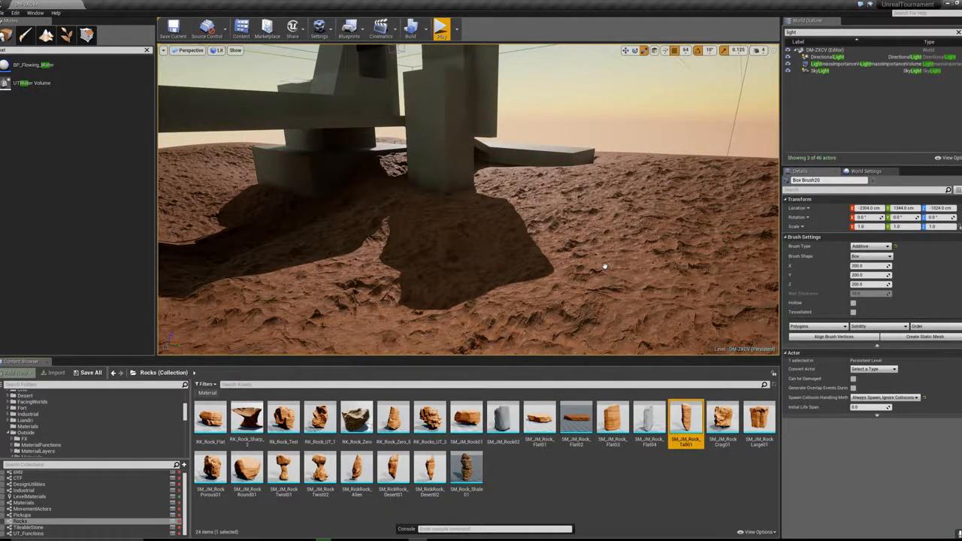
drag(604, 266, 478, 232)
right_drag(478, 231, 643, 204)
key(Escape)
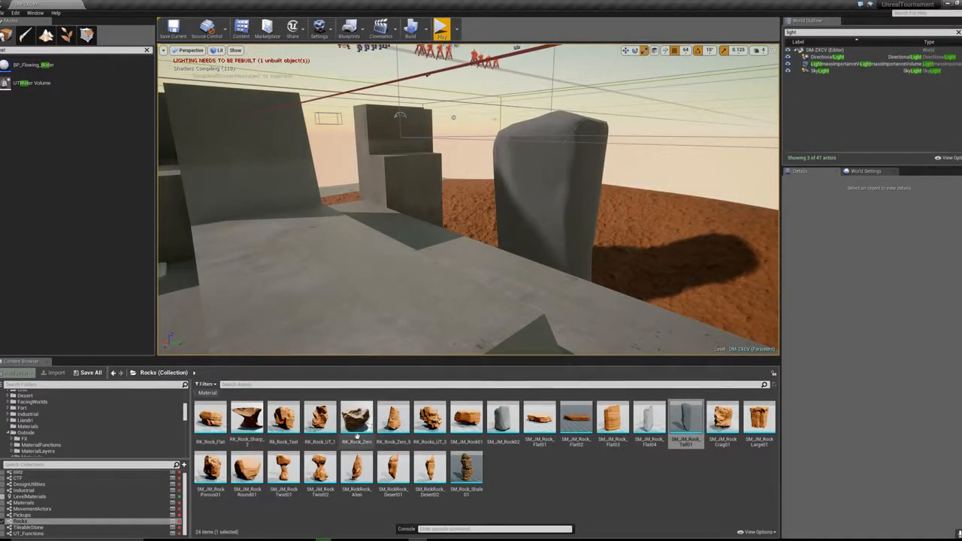
Step: Try the RK_Rock_Sharp_2 rock on the mud beside the tall rock and delete it
click(248, 418)
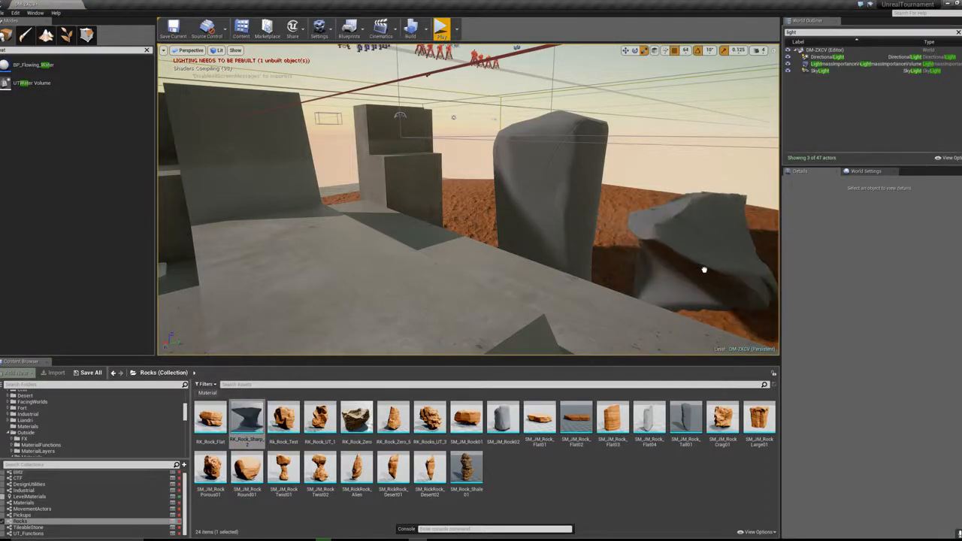
drag(645, 309, 646, 309)
right_drag(646, 309, 706, 309)
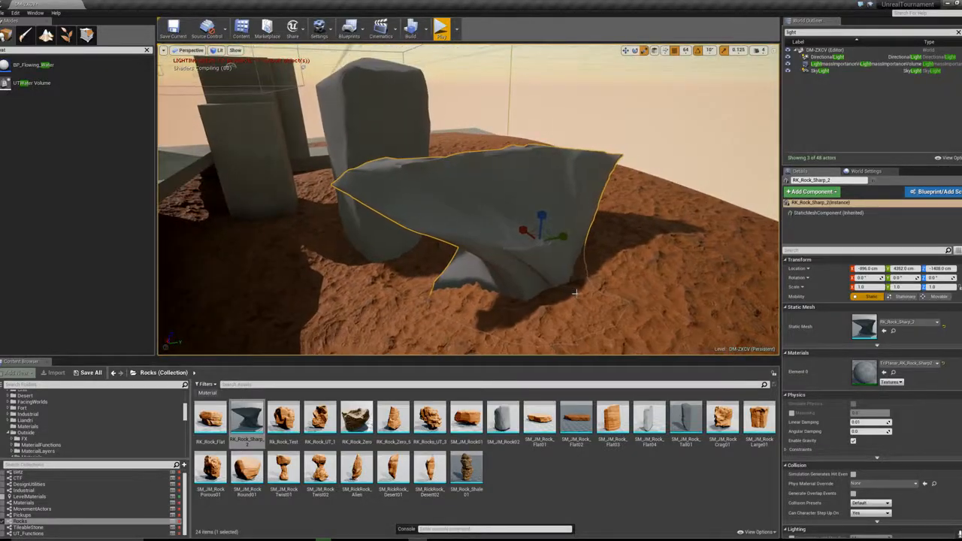
key(Delete)
Step: Move the tall rock across the mud, away from the concrete platform, and deselect it
right_drag(469, 199, 526, 197)
click(580, 281)
right_drag(580, 281, 568, 320)
right_drag(558, 268, 662, 269)
key(w)
drag(447, 272, 672, 257)
key(Escape)
right_drag(673, 257, 495, 257)
Step: Add new landscape components with brush size 1 along the outer edges of the mud terrain, extending it behind the tall rock
click(494, 257)
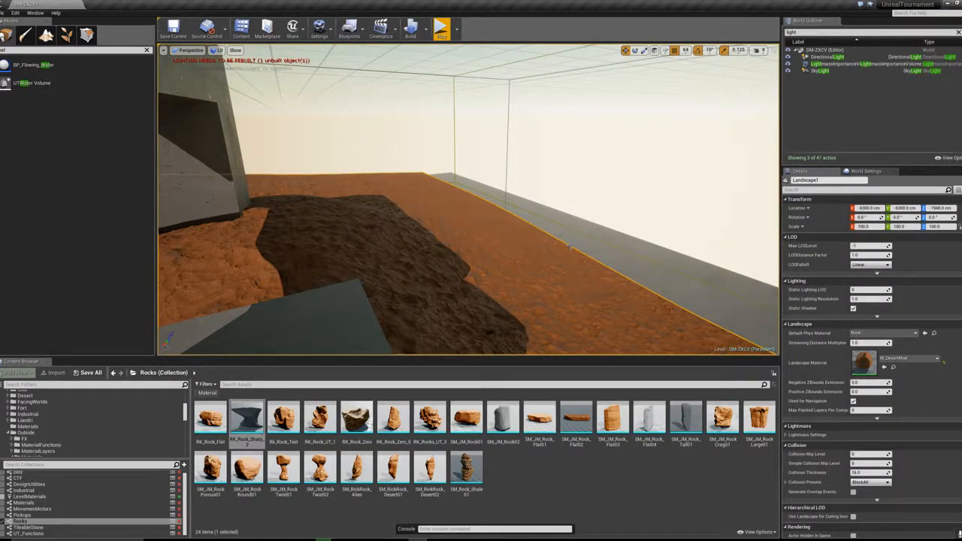
key(Escape)
click(543, 276)
click(45, 34)
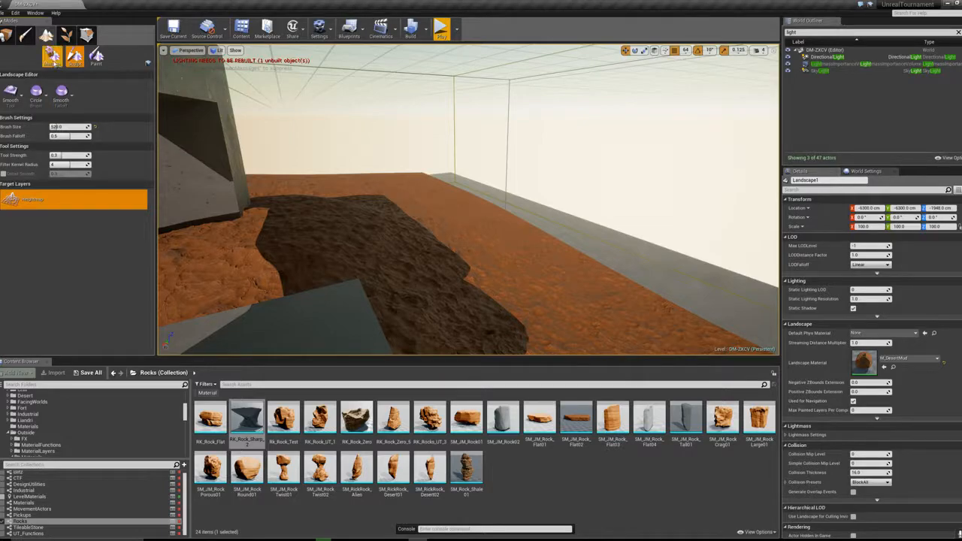
click(53, 59)
click(41, 159)
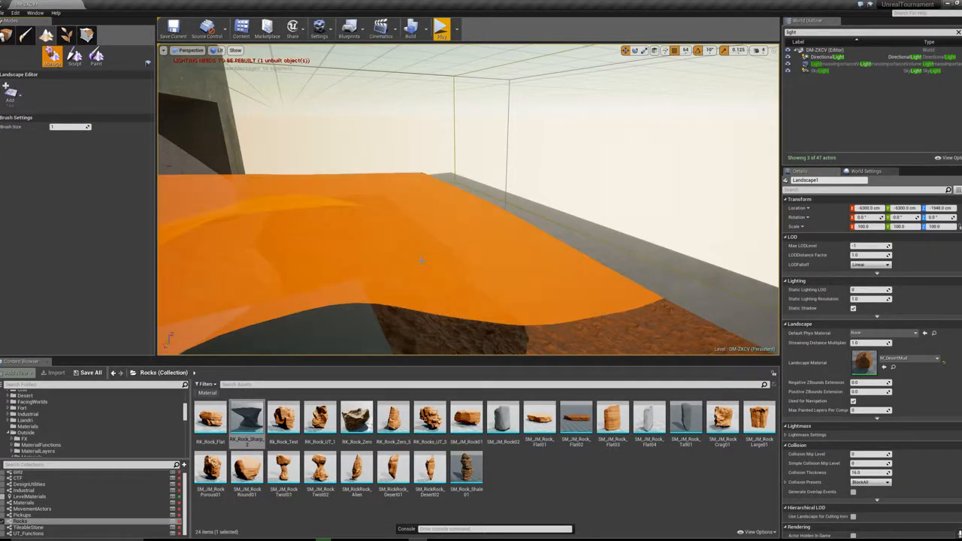
click(517, 197)
click(767, 310)
right_drag(767, 309, 778, 301)
click(597, 214)
right_drag(503, 186, 526, 208)
mouse_move(526, 207)
mouse_down()
mouse_move(381, 209)
mouse_move(484, 202)
mouse_move(571, 212)
mouse_up()
right_drag(572, 212, 576, 212)
right_drag(498, 215, 530, 234)
right_drag(399, 248, 398, 248)
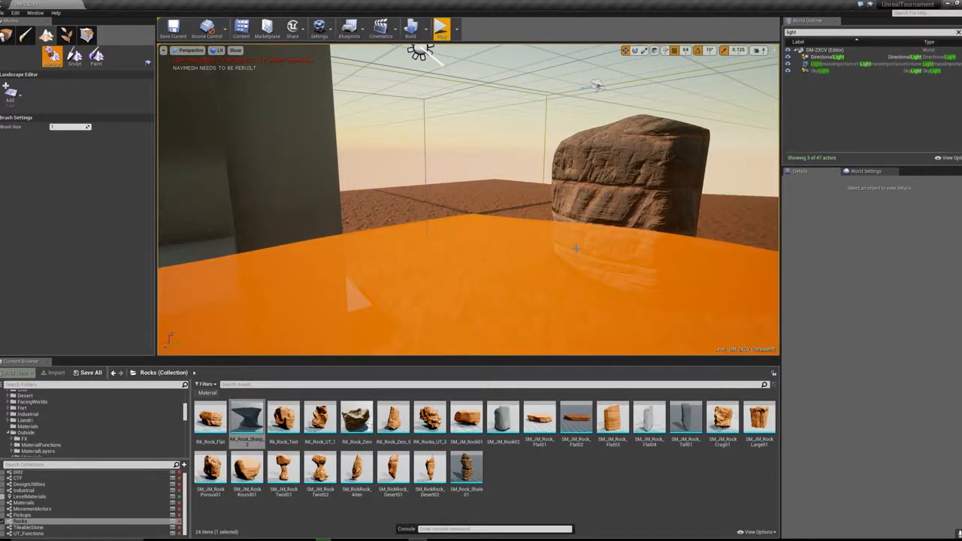
Step: Inspect the gap between the mud terrain sections and open the landscape Paint tools
click(6, 35)
right_drag(338, 218, 339, 218)
click(46, 38)
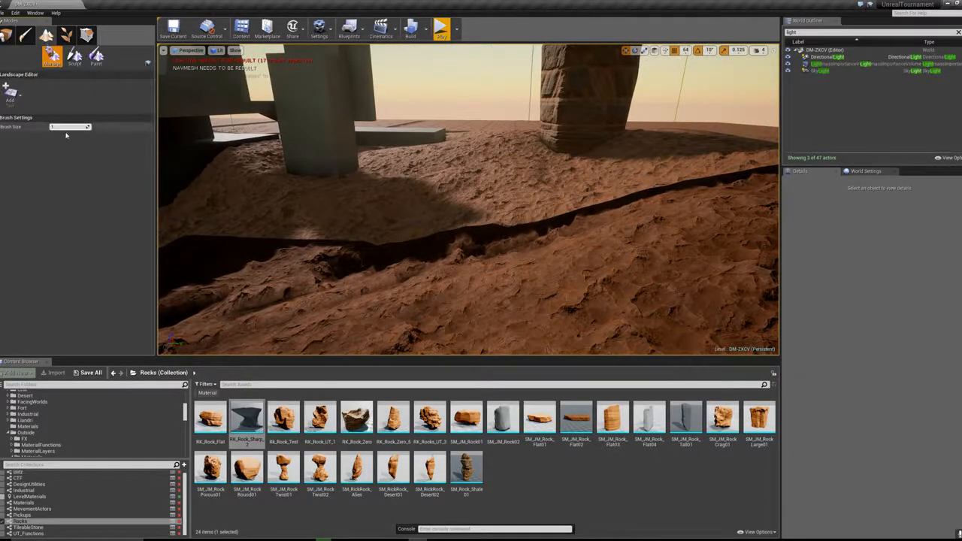
click(96, 57)
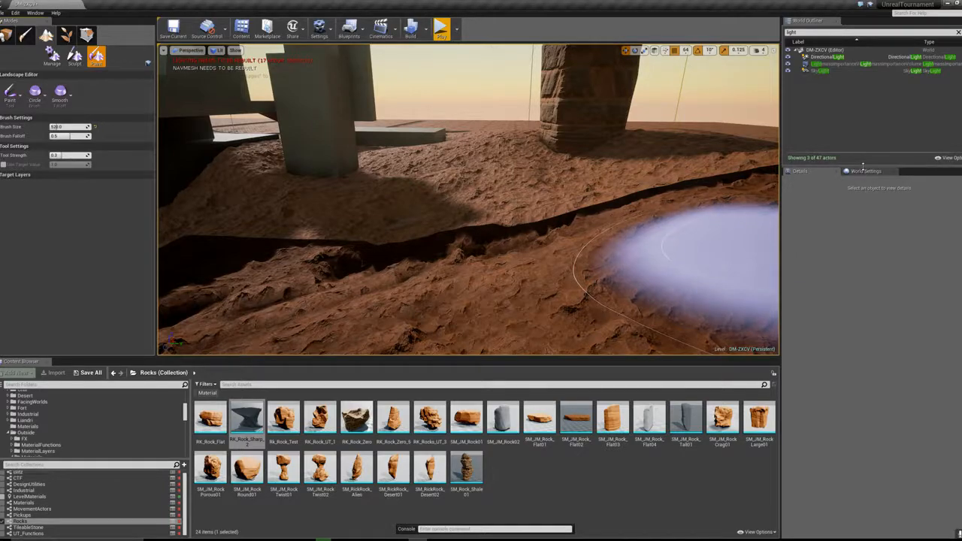
Step: Clear the outliner filter, select Landscape1 and set its default physical material to PhysMat_Mud
click(958, 34)
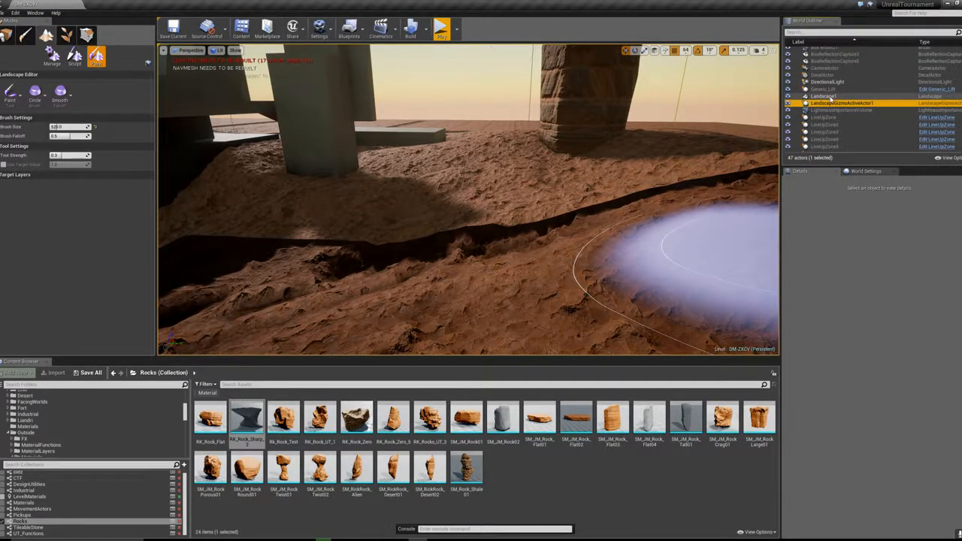
click(827, 97)
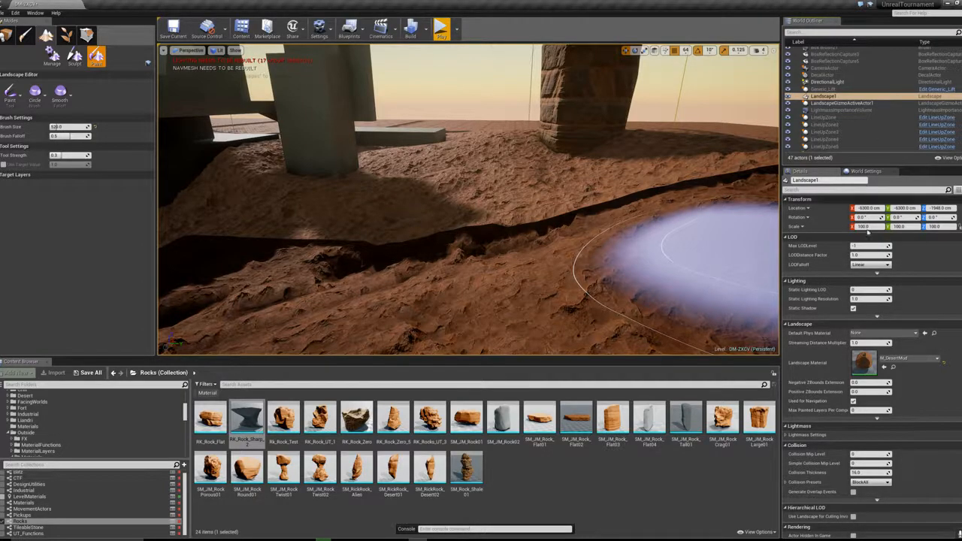
click(879, 420)
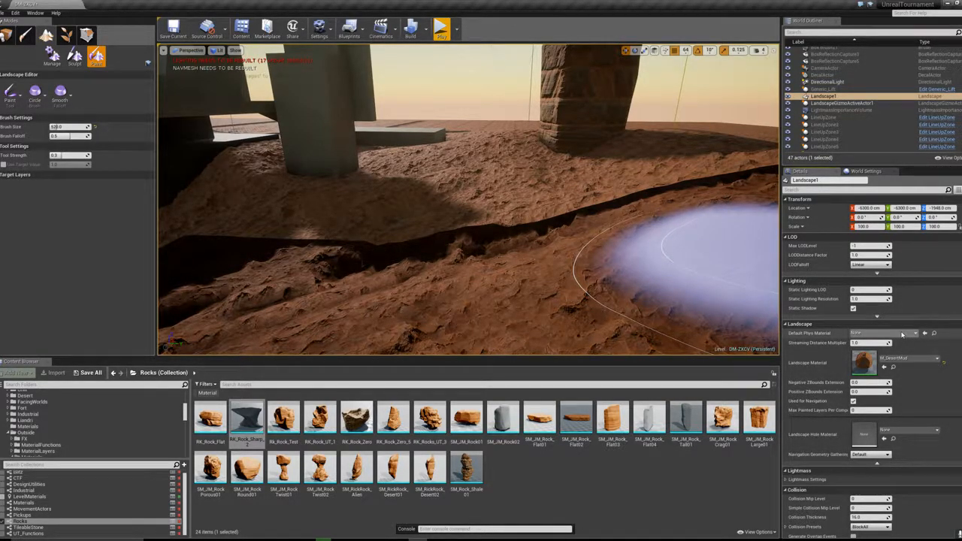
click(904, 413)
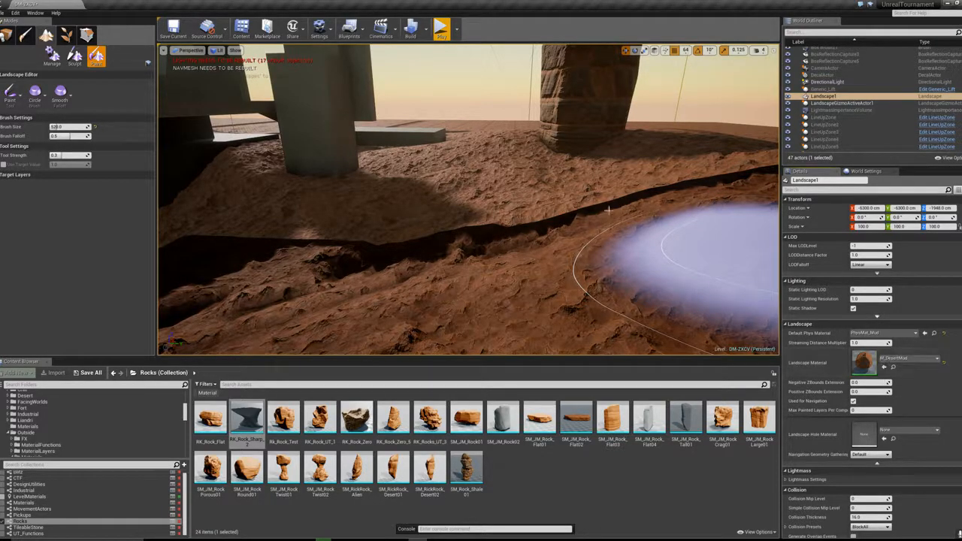
Step: Start a play session in the level and fire at the mud to test its physical material
click(442, 31)
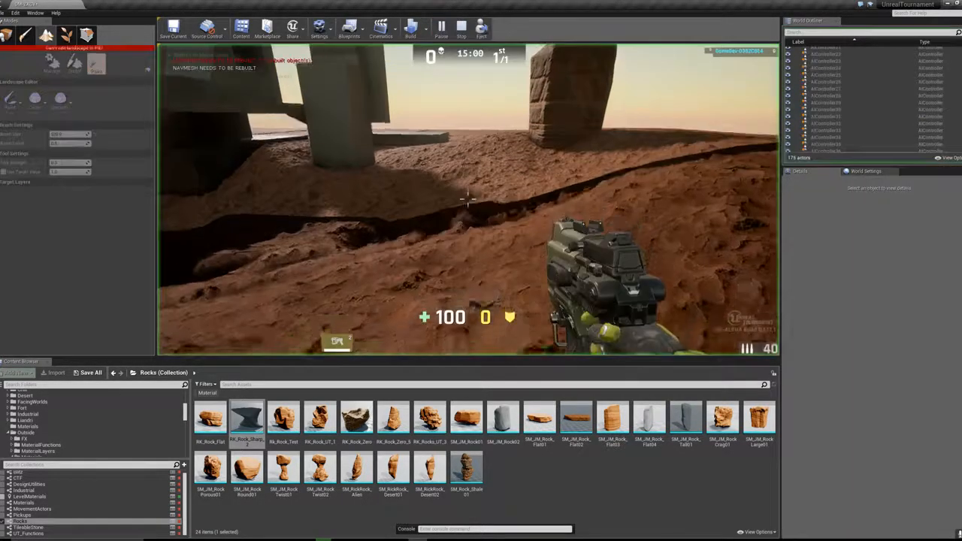
click(467, 199)
key(w)
click(468, 200)
click(468, 199)
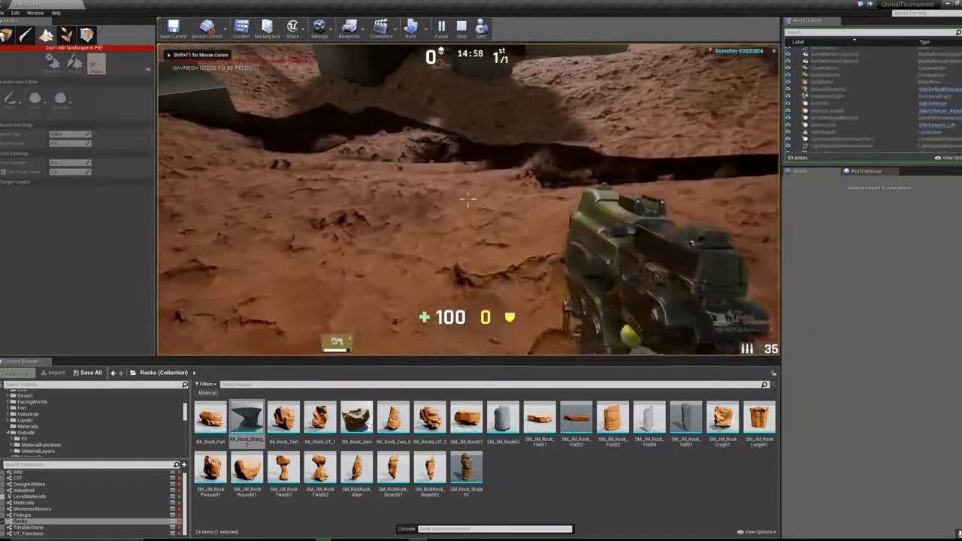
click(467, 199)
click(467, 199)
Step: Walk across the mud and concrete platforms to check the level in play, and end the play session
key(w)
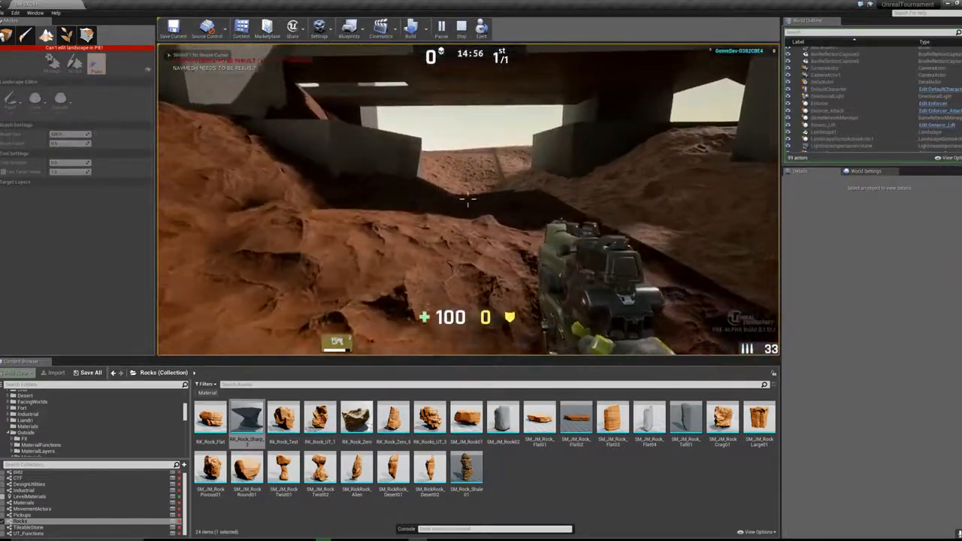
key(w)
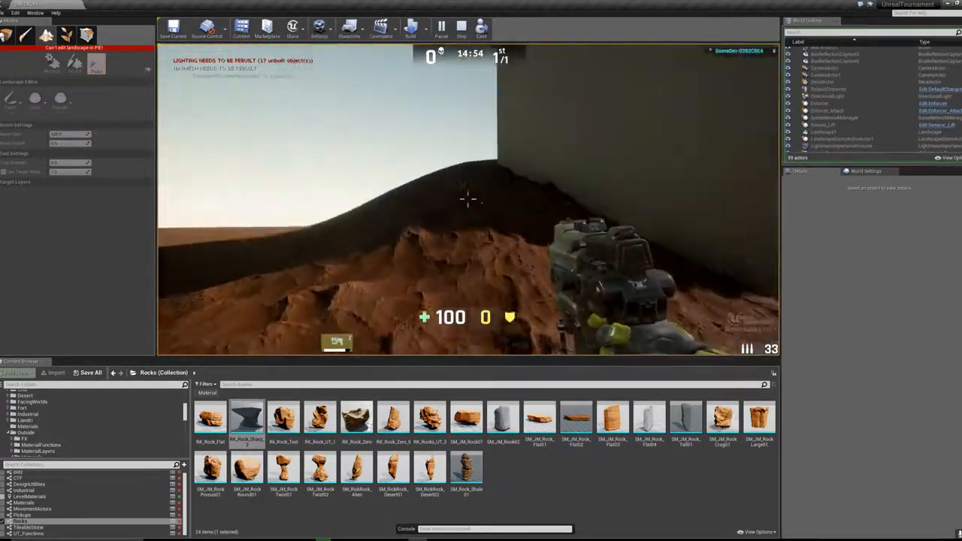
key(w)
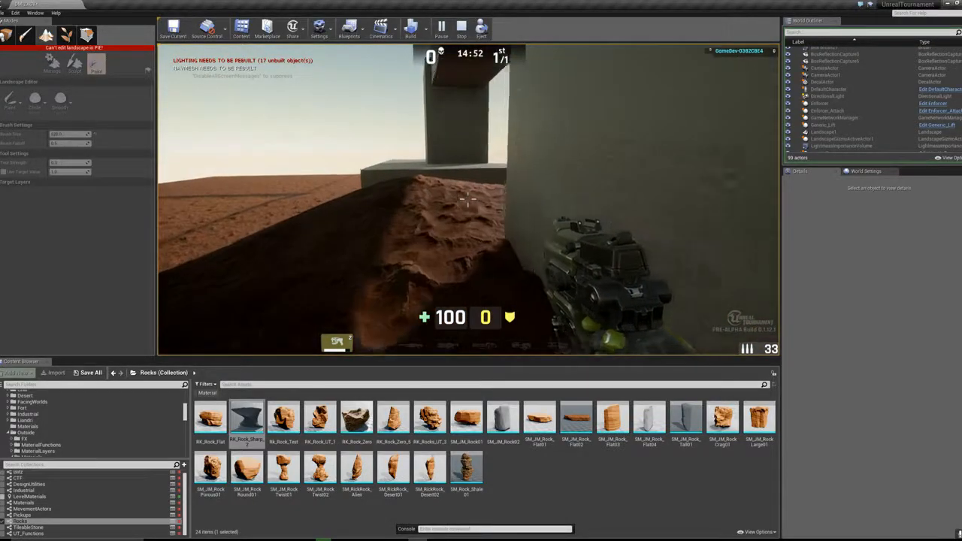
key(w)
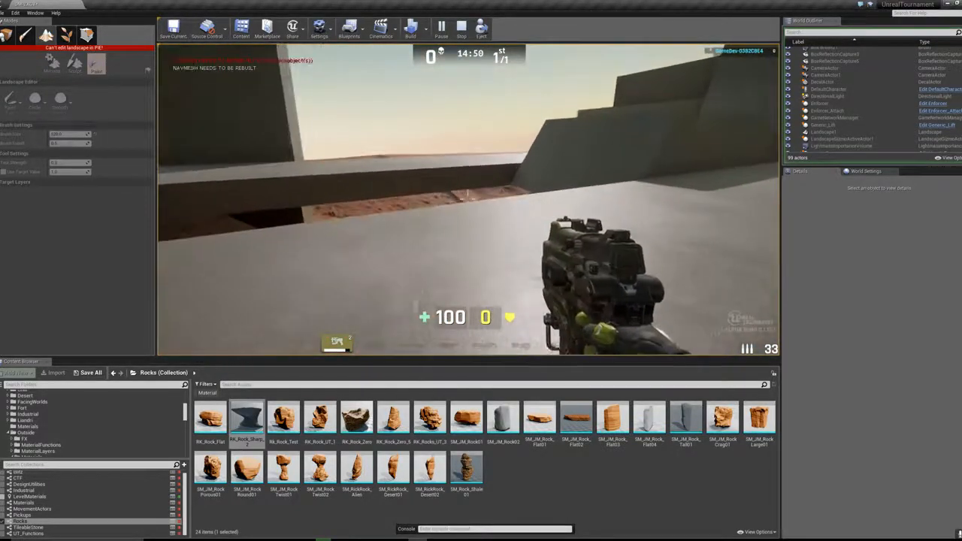
key(w)
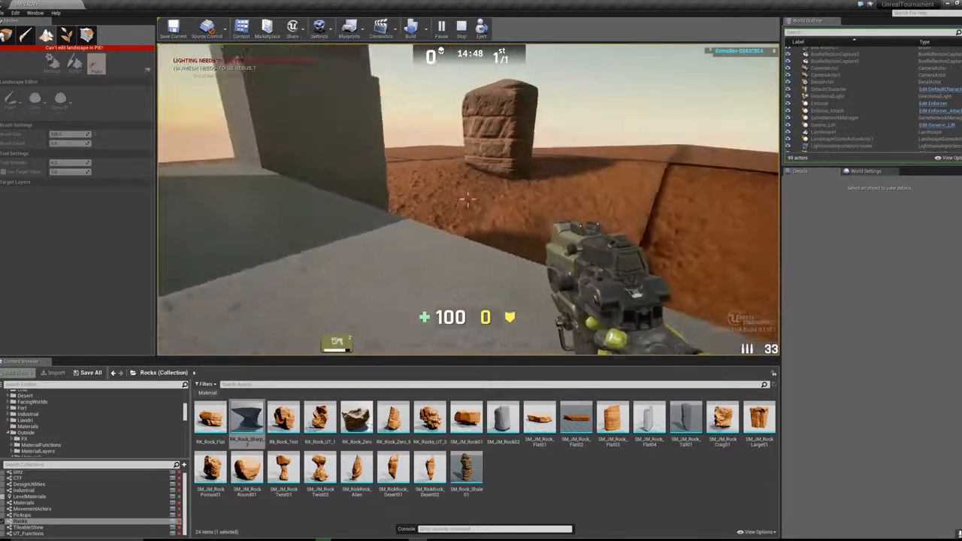
key(w)
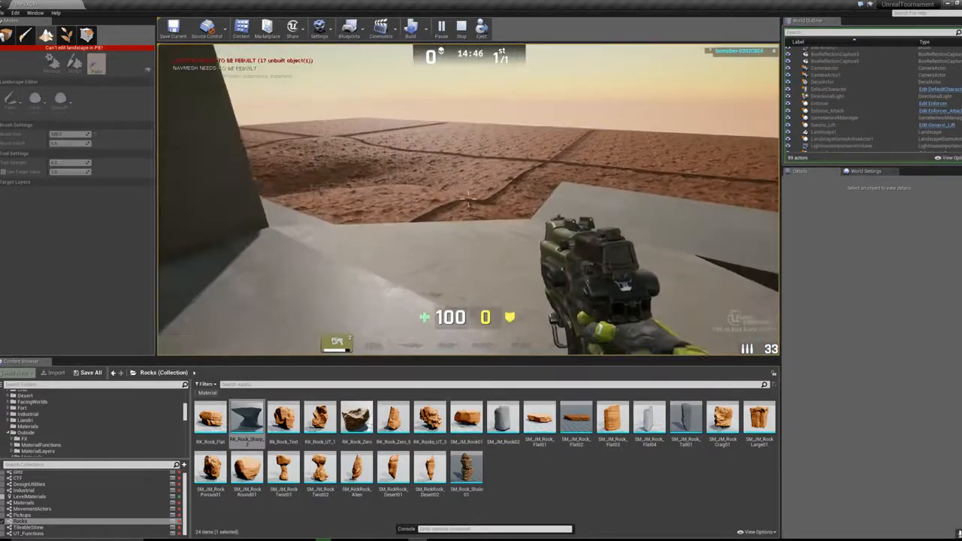
key(w)
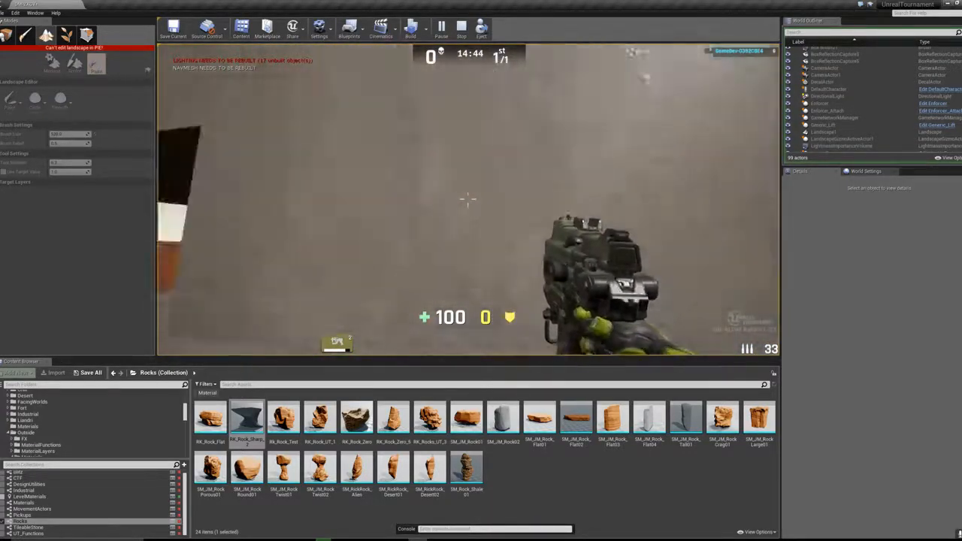
key(Escape)
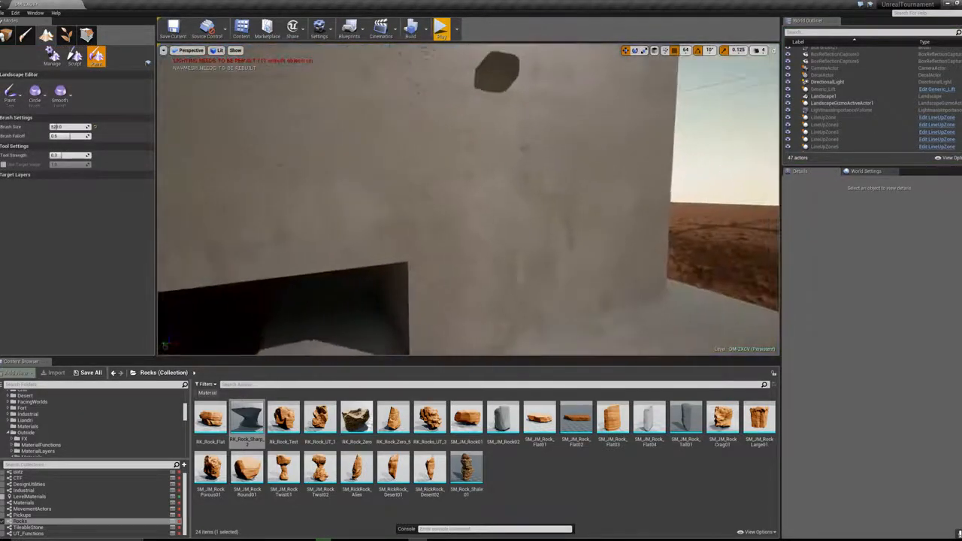
Step: Switch from Landscape to Place mode, select the floating castle stone block beside the concrete building and focus the view on it
right_drag(555, 121, 555, 122)
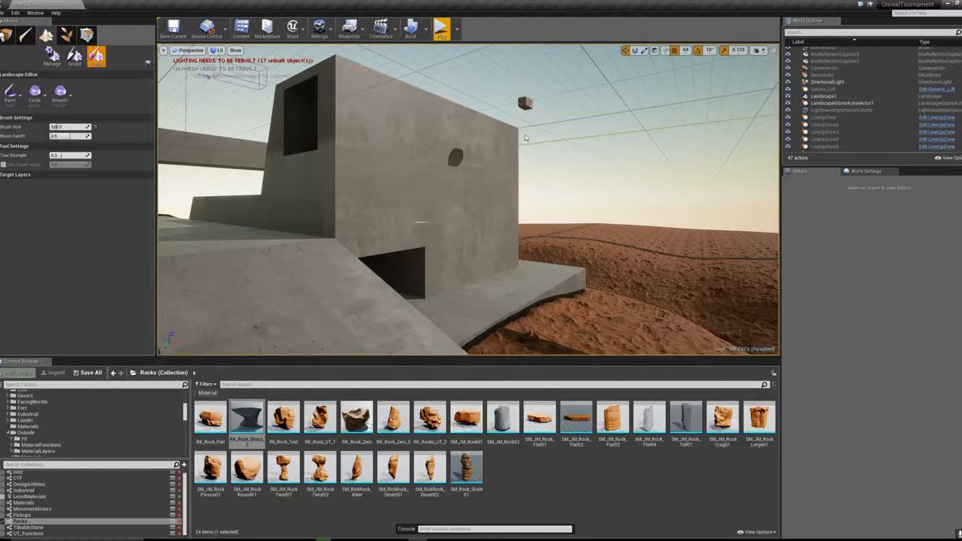
right_drag(526, 138, 526, 138)
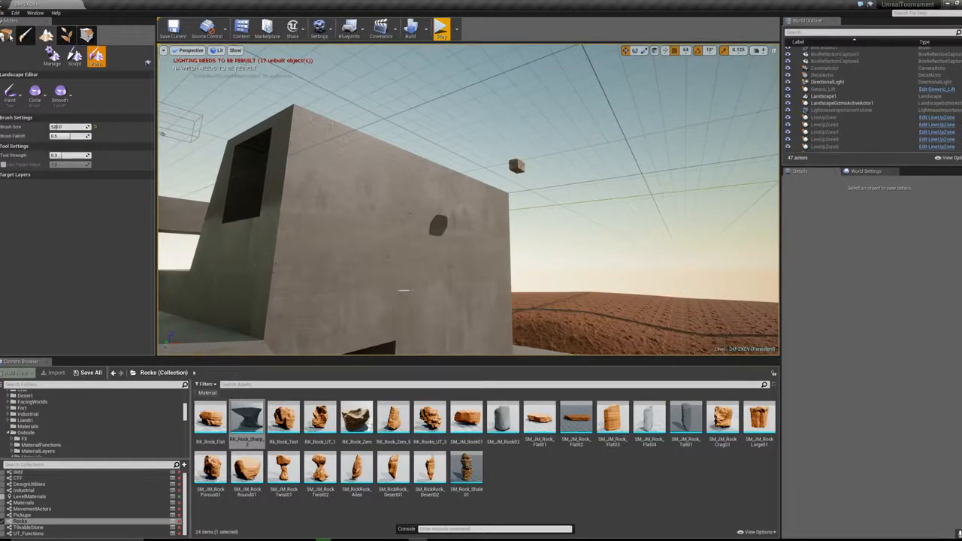
key(shift+1)
click(517, 167)
right_drag(517, 166, 516, 167)
key(f)
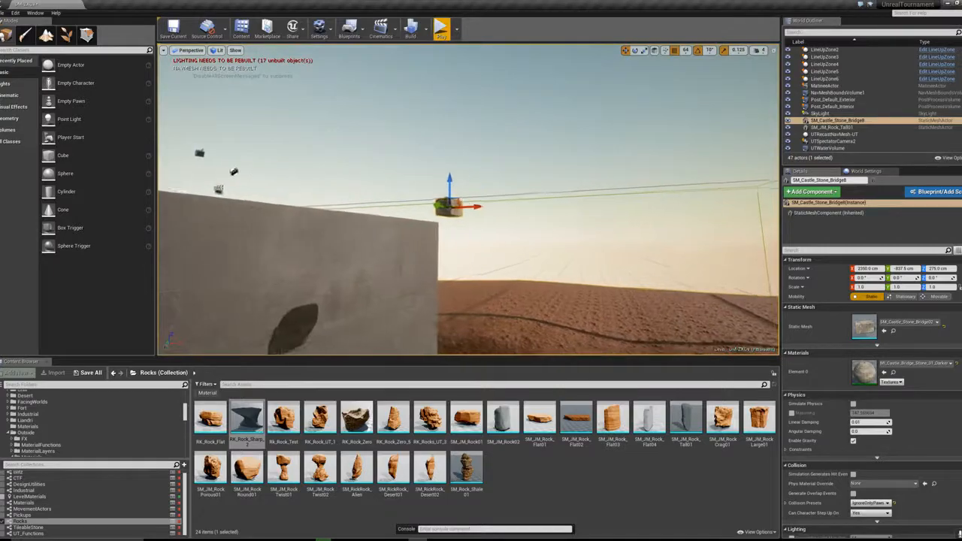
Step: Show the TileableStone collection in the Content Browser
right_drag(468, 199, 376, 245)
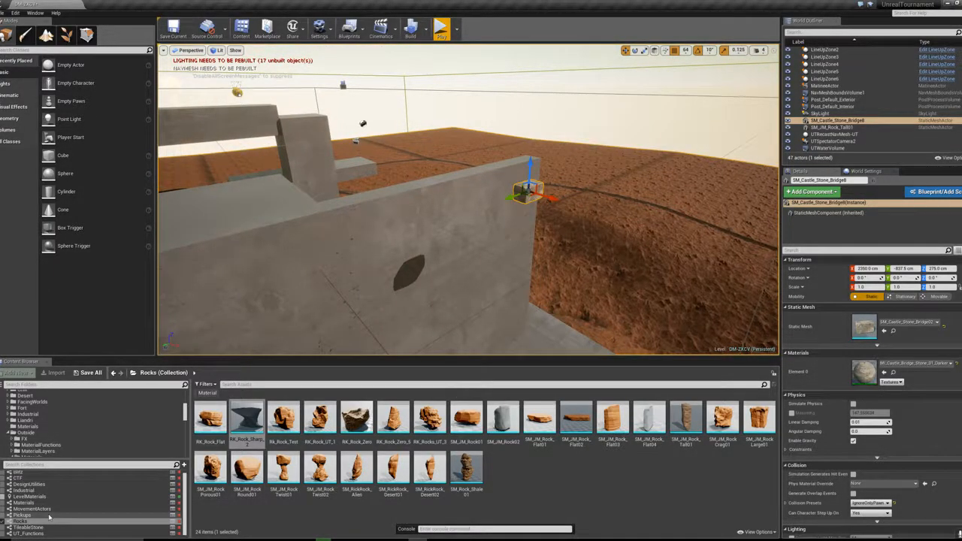
scroll(35, 501, up, 1)
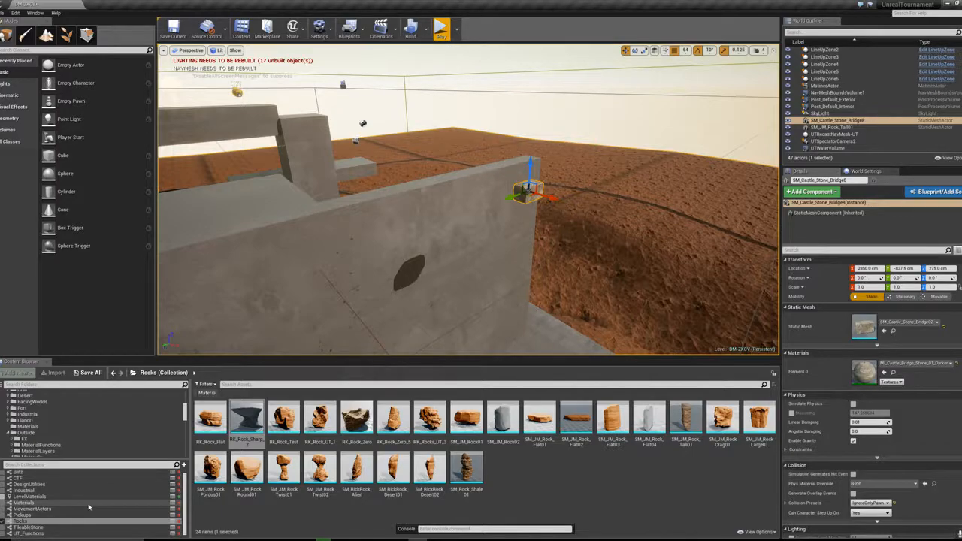
click(51, 529)
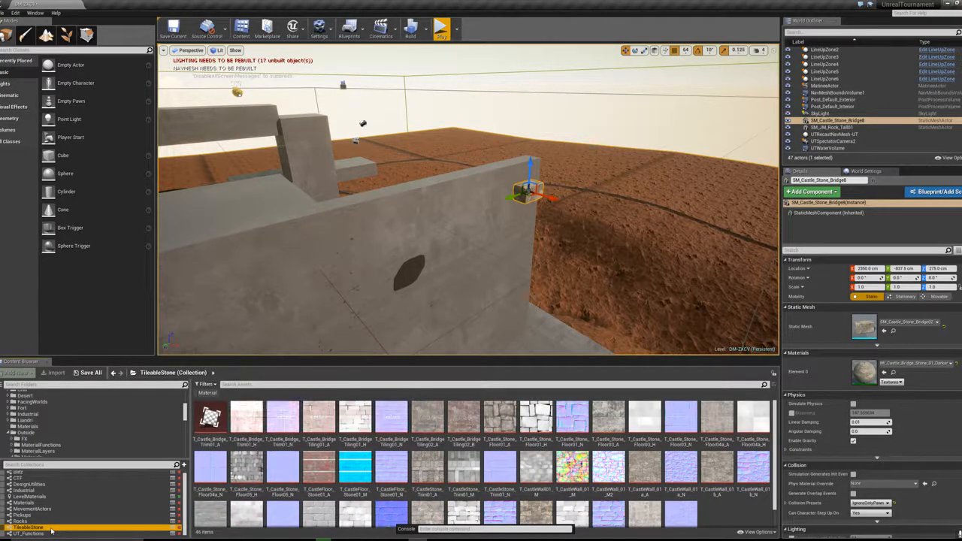
scroll(66, 514, up, 1)
Step: Select the low concrete box brush, examine the blockout's platforms, walkways and pillars from all around, and clear the selection
right_drag(391, 271, 526, 282)
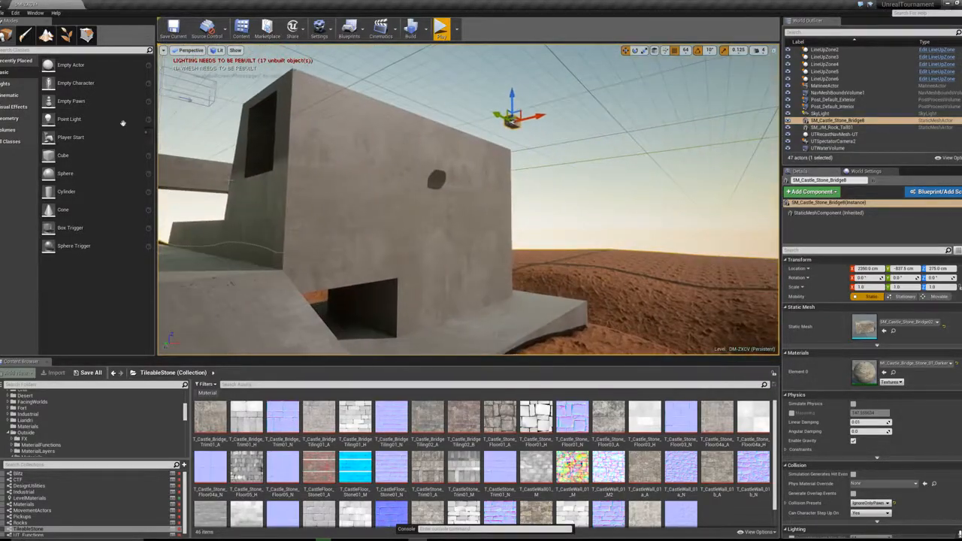
click(587, 293)
click(541, 312)
right_drag(542, 312, 203, 296)
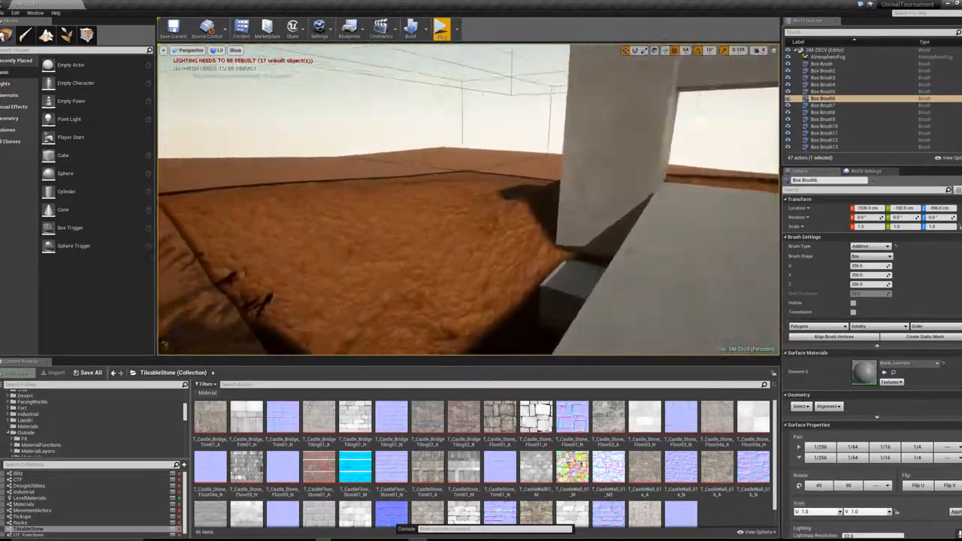
right_drag(481, 301, 338, 297)
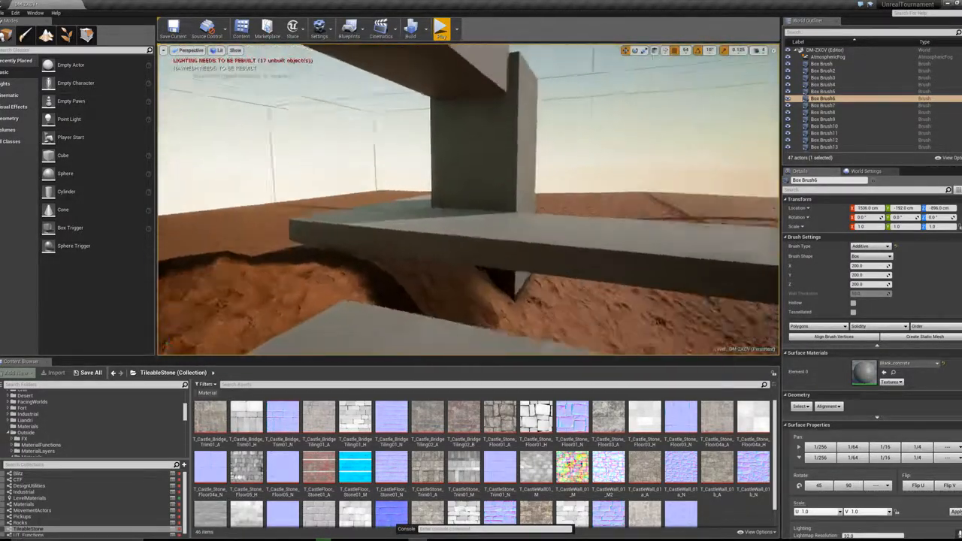
right_drag(467, 225, 639, 248)
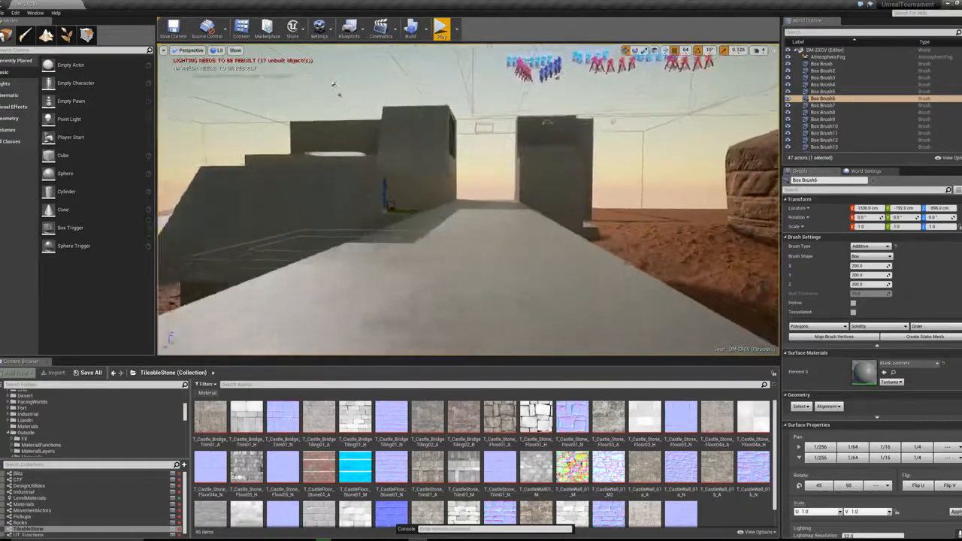
right_drag(468, 200, 482, 206)
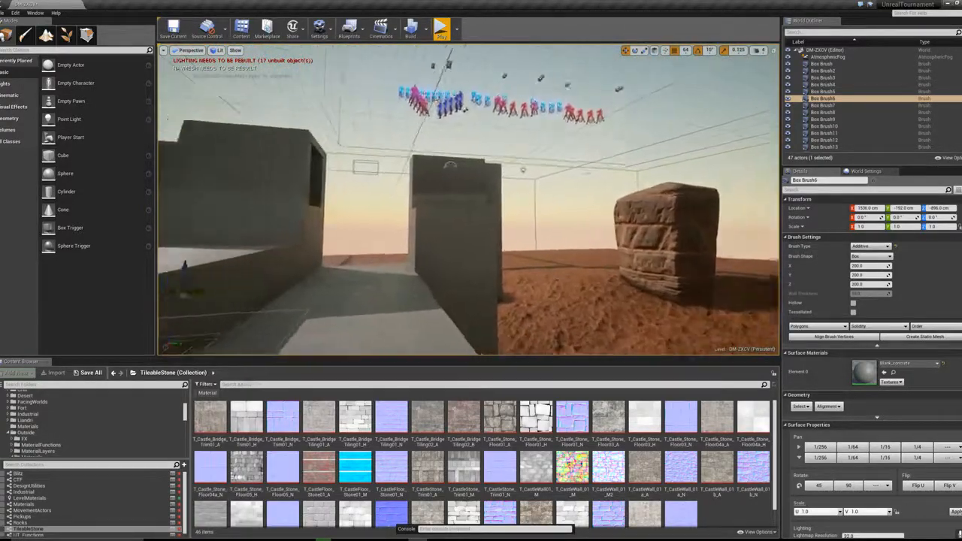
right_drag(466, 203, 631, 225)
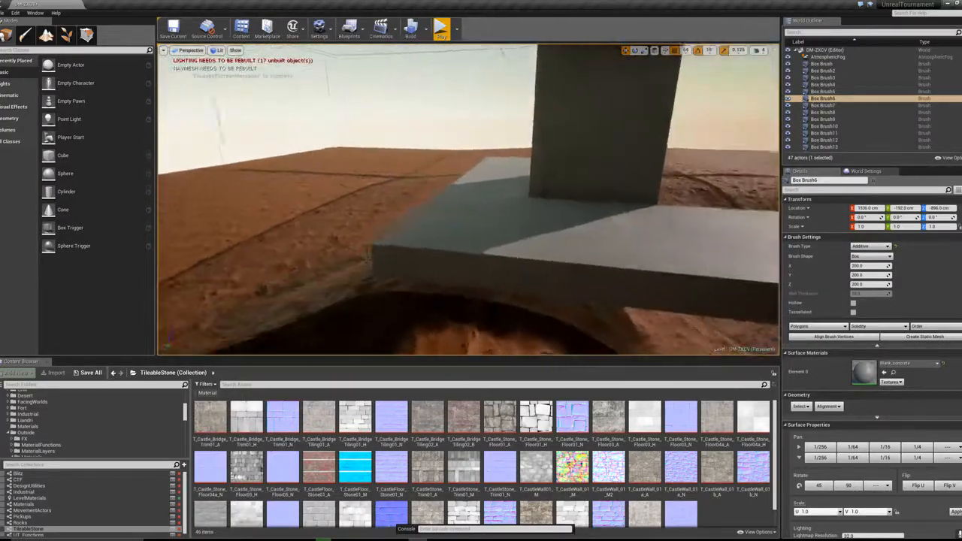
right_drag(466, 203, 339, 210)
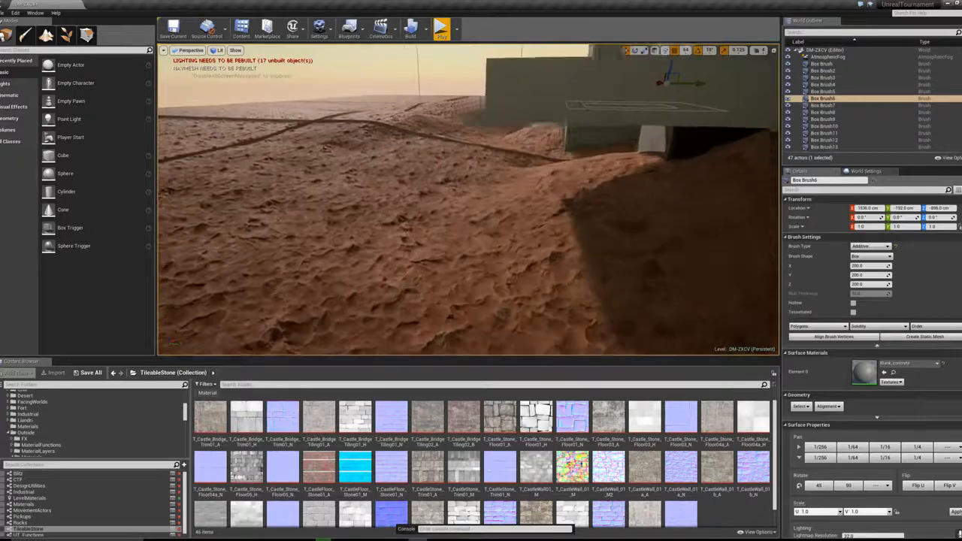
right_drag(466, 203, 602, 207)
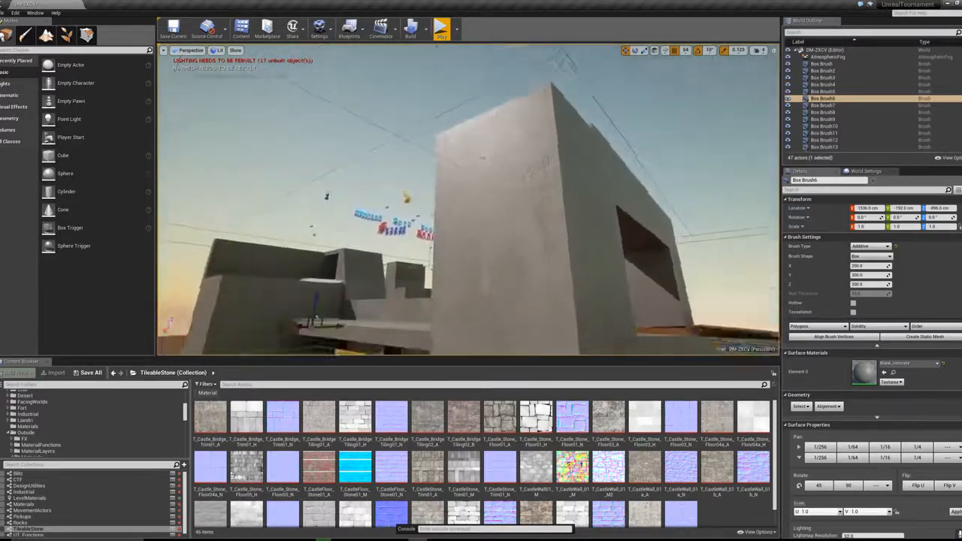
right_drag(466, 203, 376, 316)
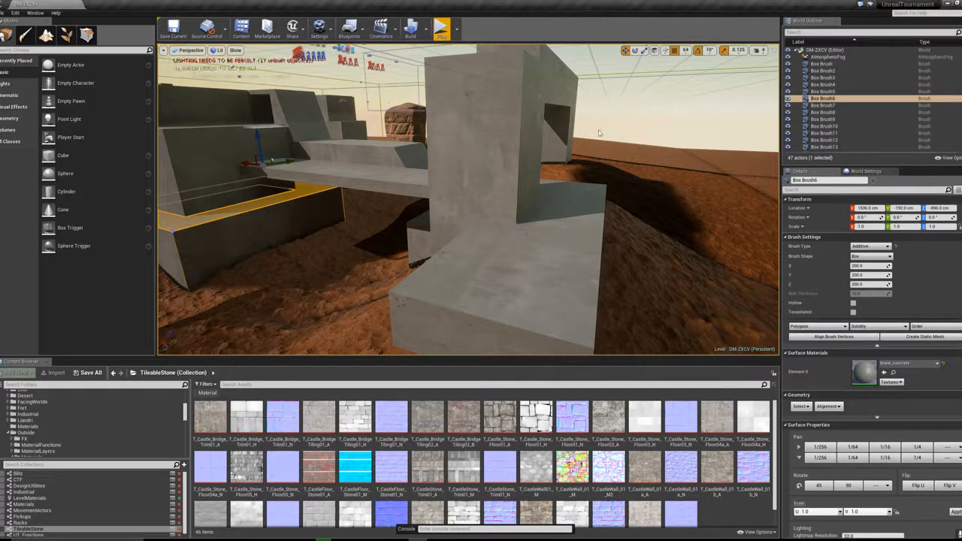
right_drag(605, 114, 676, 114)
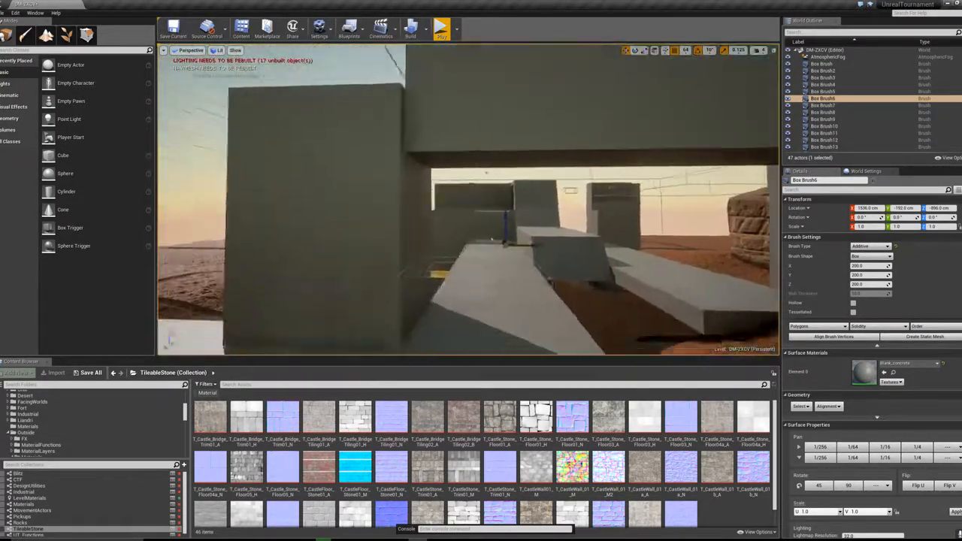
right_drag(605, 114, 557, 113)
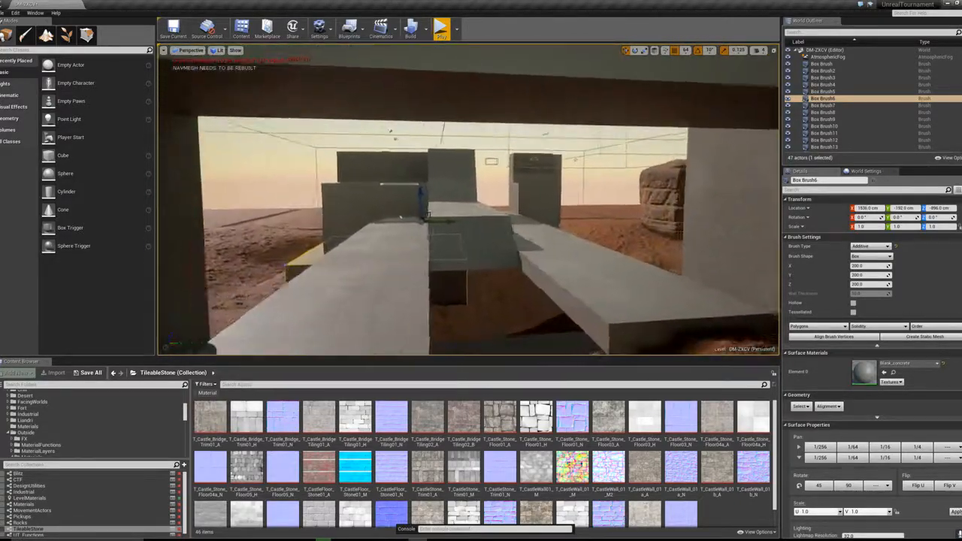
key(Escape)
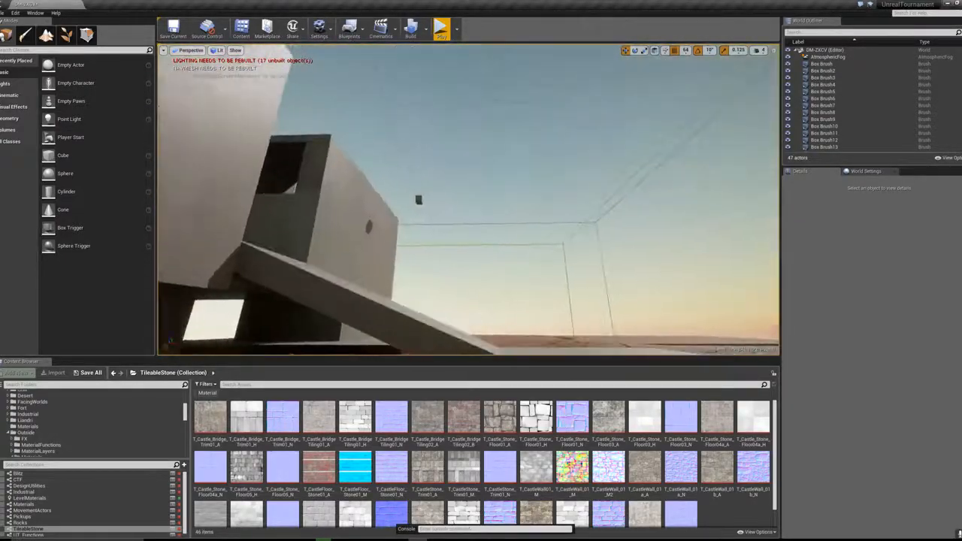
Step: Examine how the concrete structures meet the mud terrain, and view the wall beside the floating stone block from above
right_drag(469, 199, 376, 278)
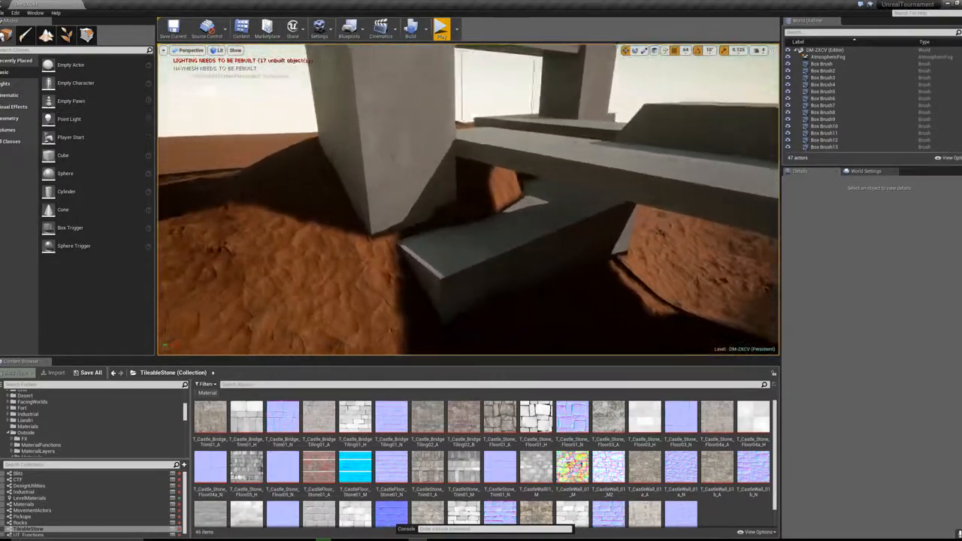
right_drag(468, 199, 571, 169)
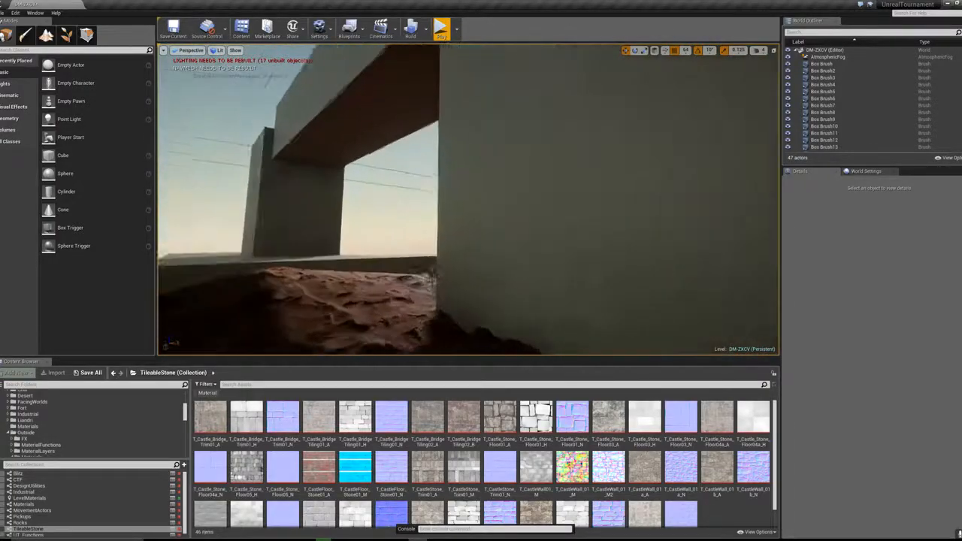
right_drag(468, 199, 372, 206)
right_drag(371, 170, 521, 262)
key(e)
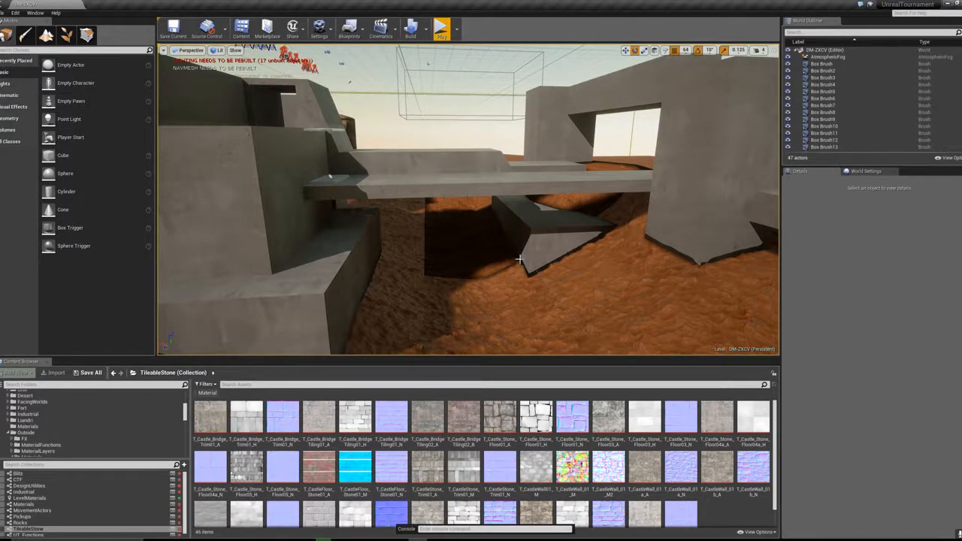
mouse_move(485, 234)
right_down()
mouse_move(535, 234)
mouse_move(480, 218)
mouse_move(536, 216)
mouse_move(436, 218)
mouse_move(418, 231)
mouse_move(488, 217)
mouse_move(476, 230)
right_up()
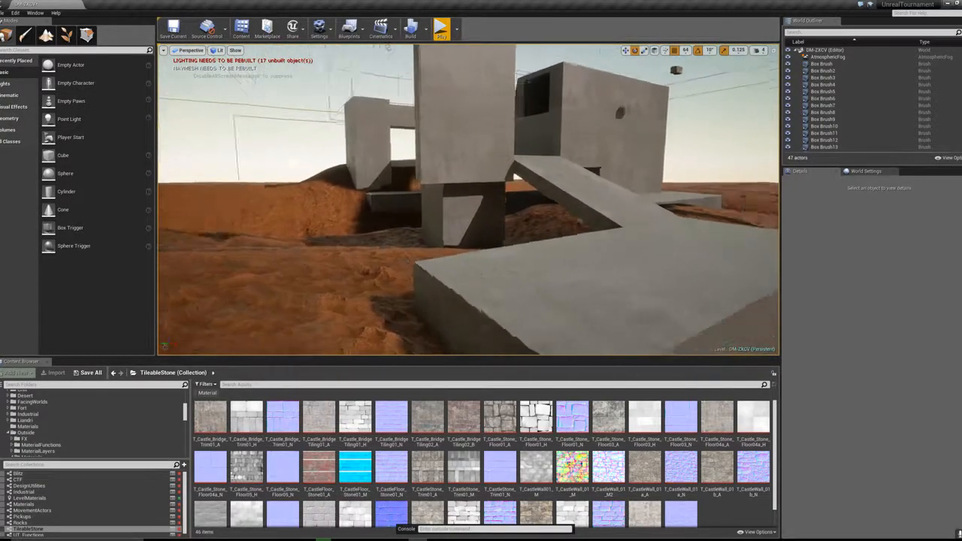
right_drag(475, 226, 436, 203)
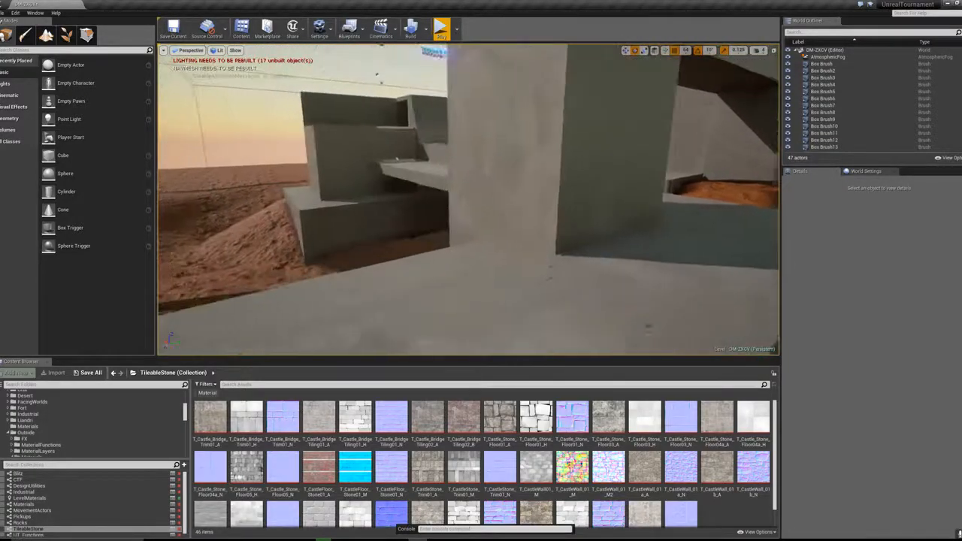
right_drag(468, 200, 467, 169)
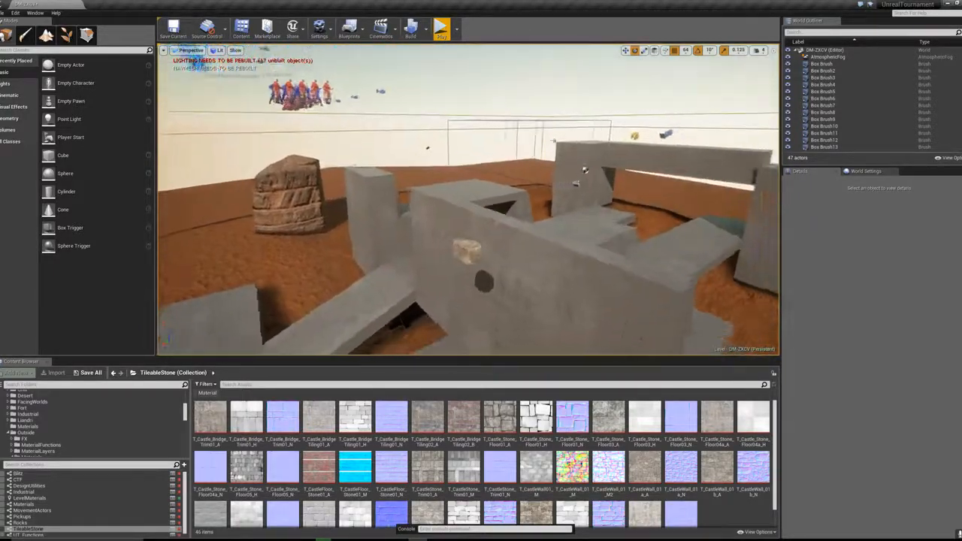
right_drag(485, 234, 485, 275)
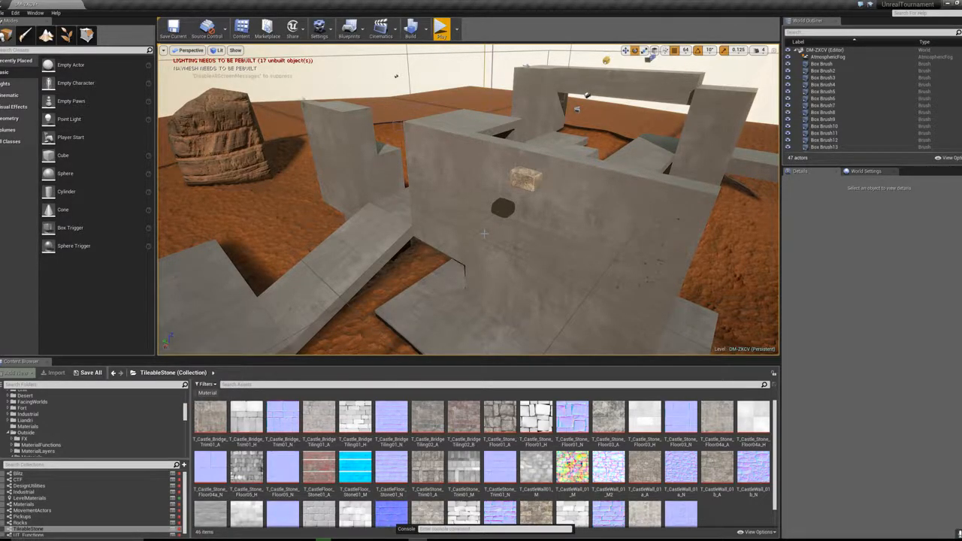
Step: Examine the concrete walls, ramps and platforms, including the dark passage beneath the walkways, from several angles
right_drag(486, 234, 418, 236)
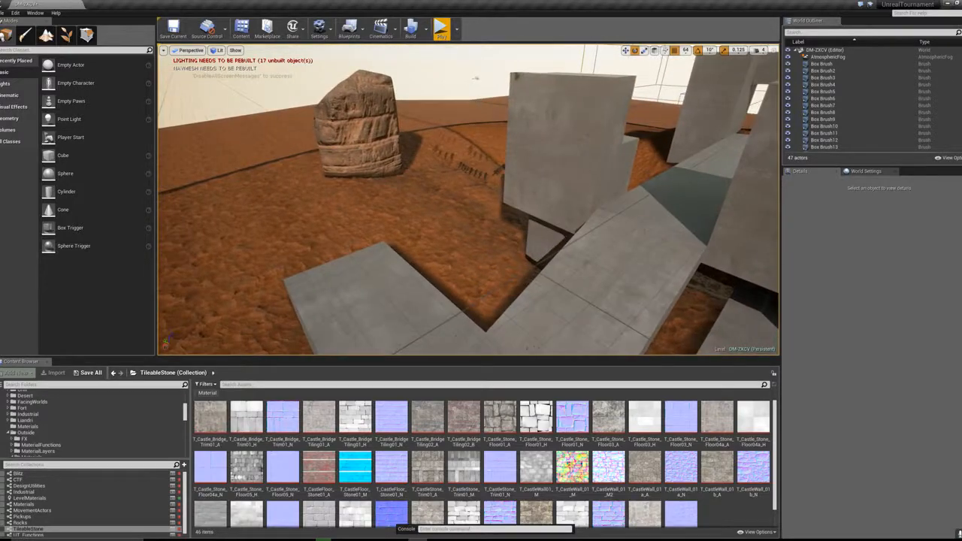
right_drag(469, 199, 225, 175)
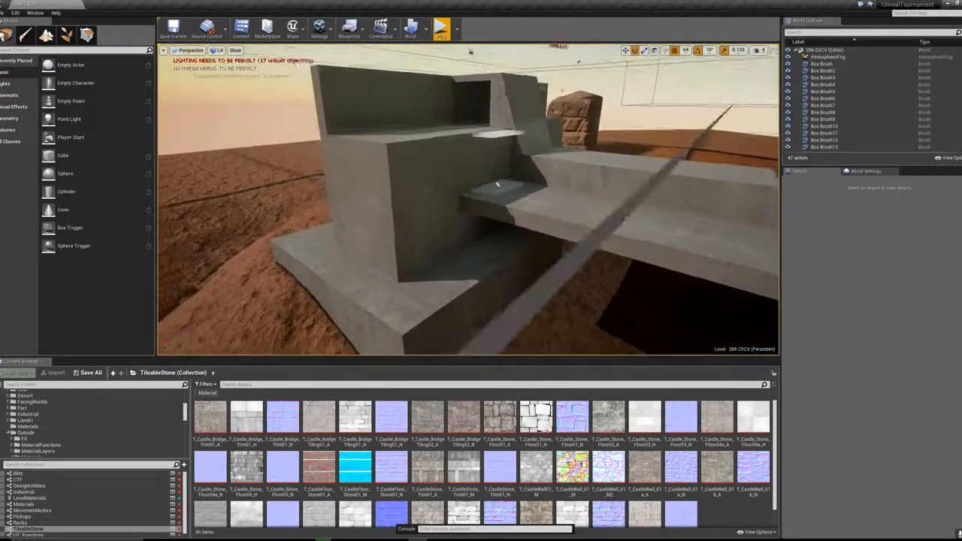
right_drag(481, 188, 490, 188)
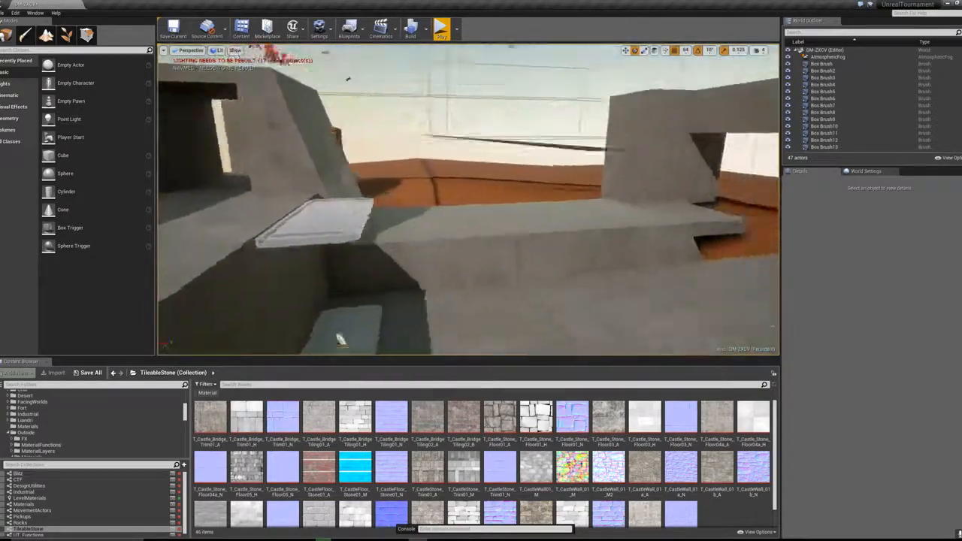
right_drag(340, 340, 268, 264)
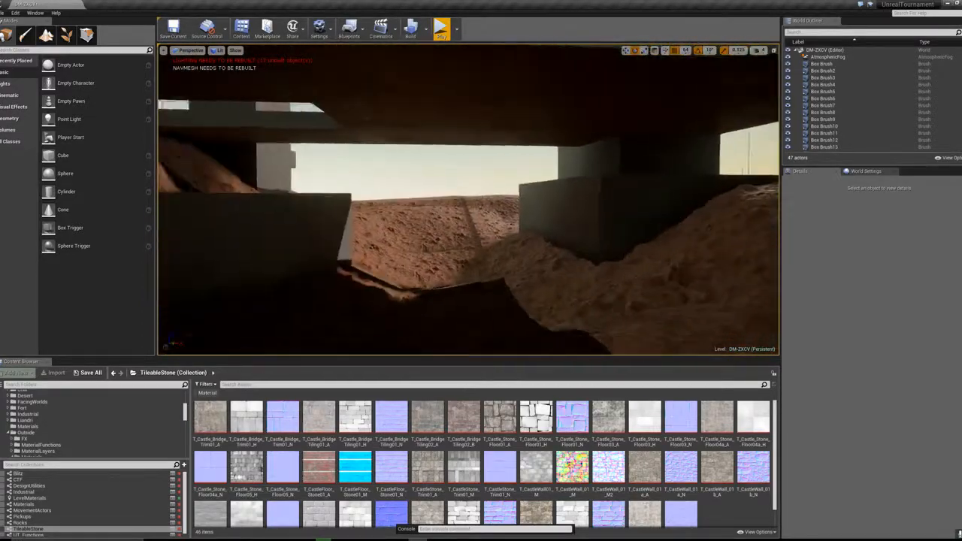
right_drag(468, 199, 418, 214)
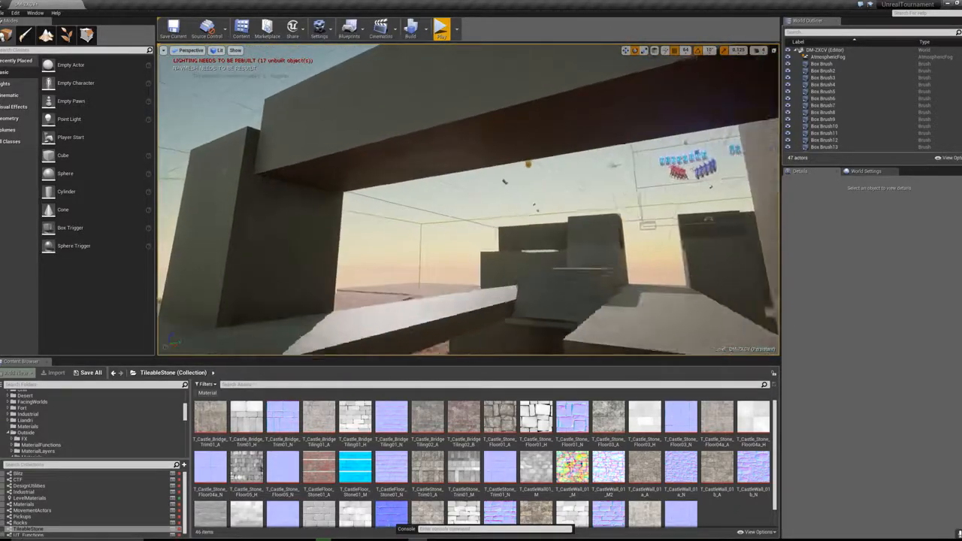
key(w)
right_drag(467, 199, 445, 294)
key(a)
key(a)
key(w)
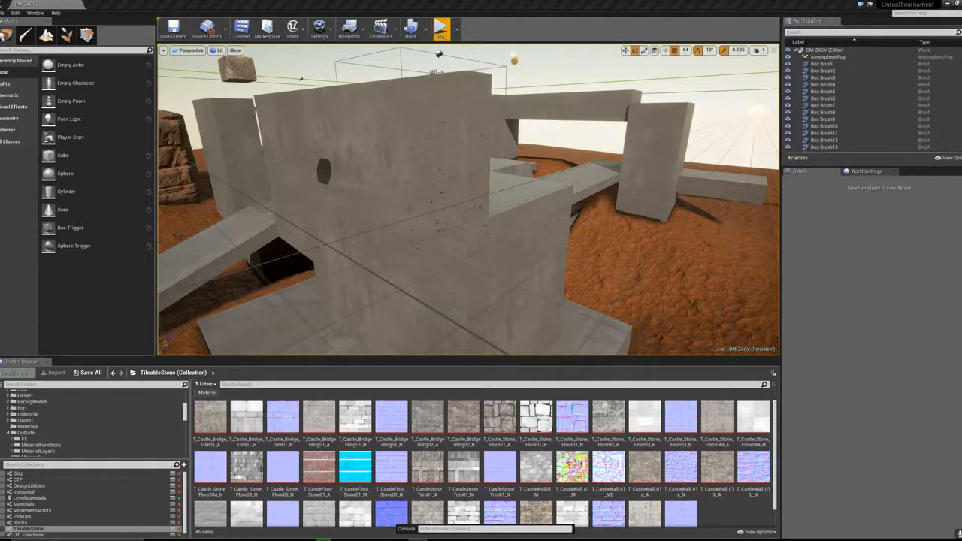
Step: Inspect where the ramps and pillars meet the mud, circling the structures toward the rock formation and the open terrain
mouse_move(478, 193)
right_down()
mouse_move(485, 154)
mouse_move(391, 171)
mouse_move(442, 167)
mouse_move(526, 181)
mouse_move(481, 192)
mouse_move(576, 160)
mouse_move(541, 155)
mouse_move(556, 225)
mouse_move(474, 214)
mouse_move(493, 292)
mouse_move(504, 270)
mouse_move(507, 285)
mouse_move(511, 278)
mouse_move(469, 188)
right_up()
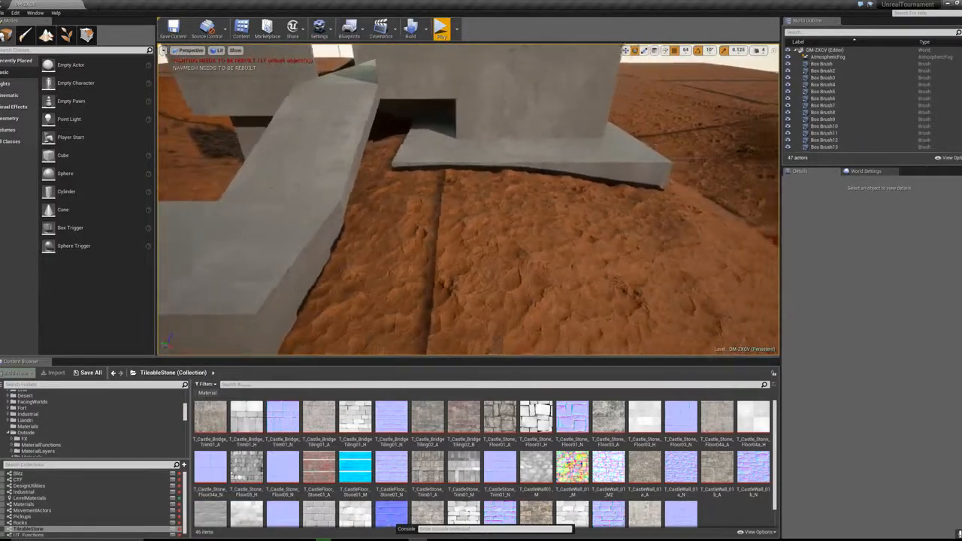
right_drag(467, 199, 451, 201)
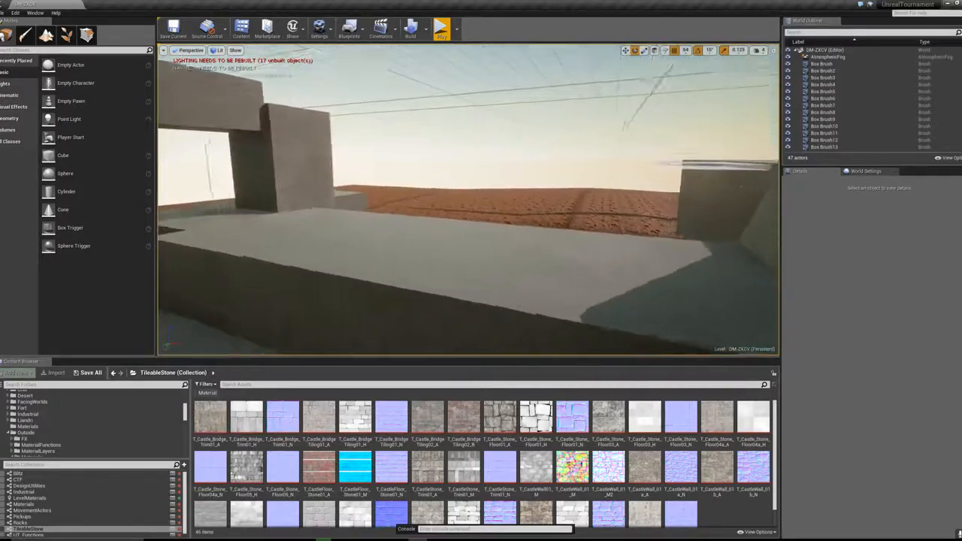
right_drag(451, 202, 440, 203)
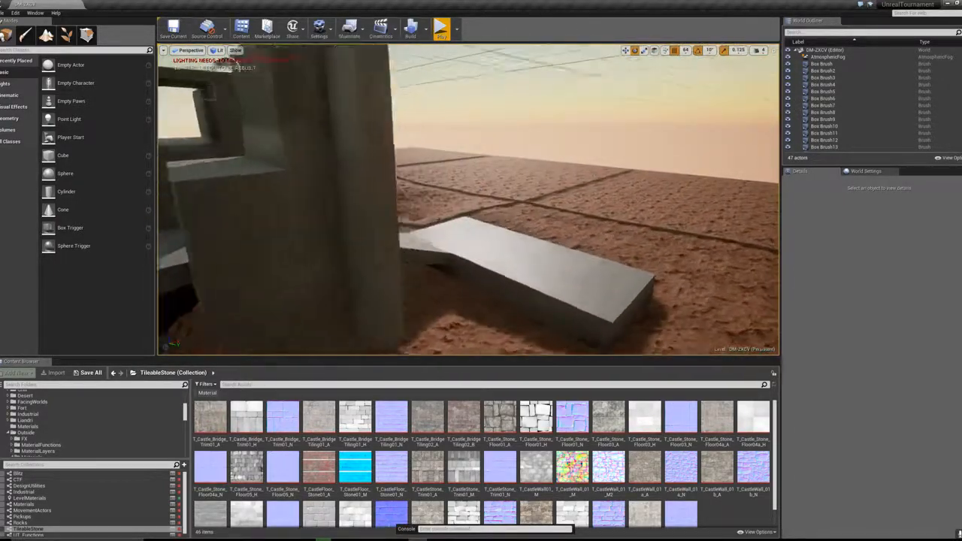
right_drag(440, 203, 425, 204)
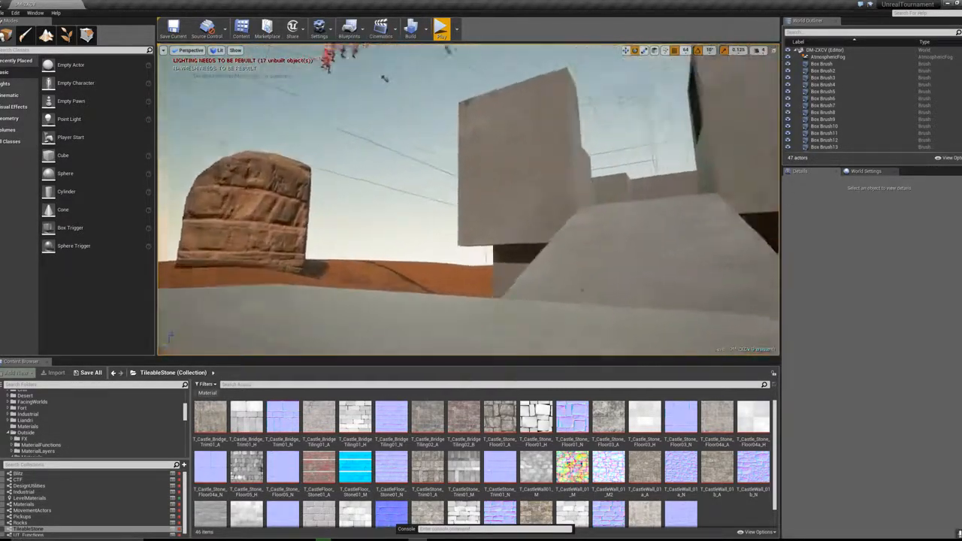
right_drag(424, 203, 417, 204)
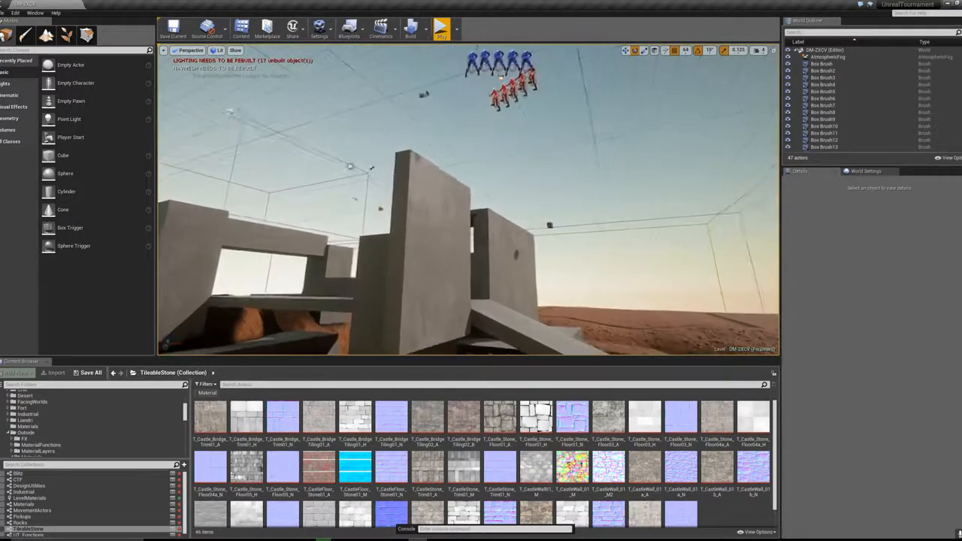
right_drag(418, 204, 398, 191)
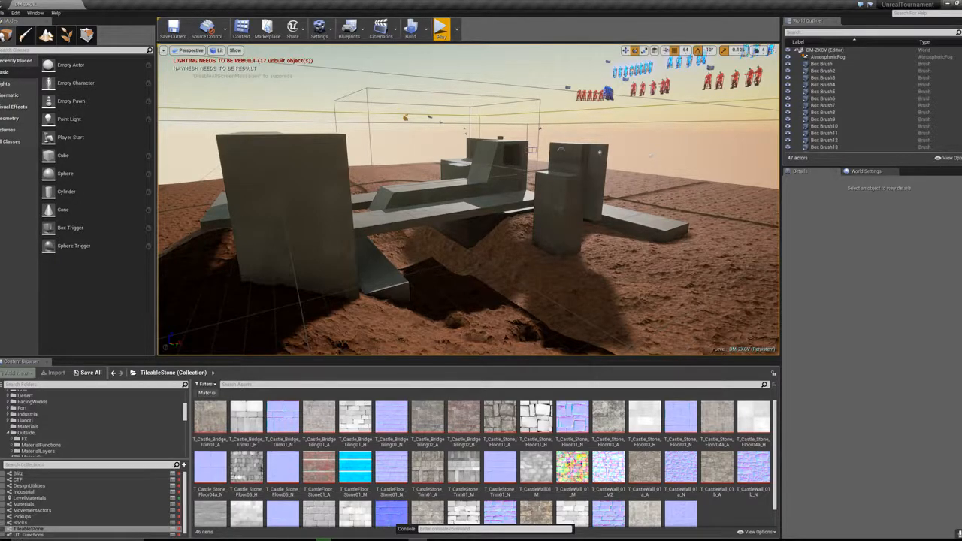
Step: Review the gaps between the concrete blocks and the shadowed mud channel running under the walkways
key(w)
right_drag(469, 200, 425, 196)
key(d)
key(w)
key(s)
key(d)
key(w)
right_drag(588, 208, 567, 217)
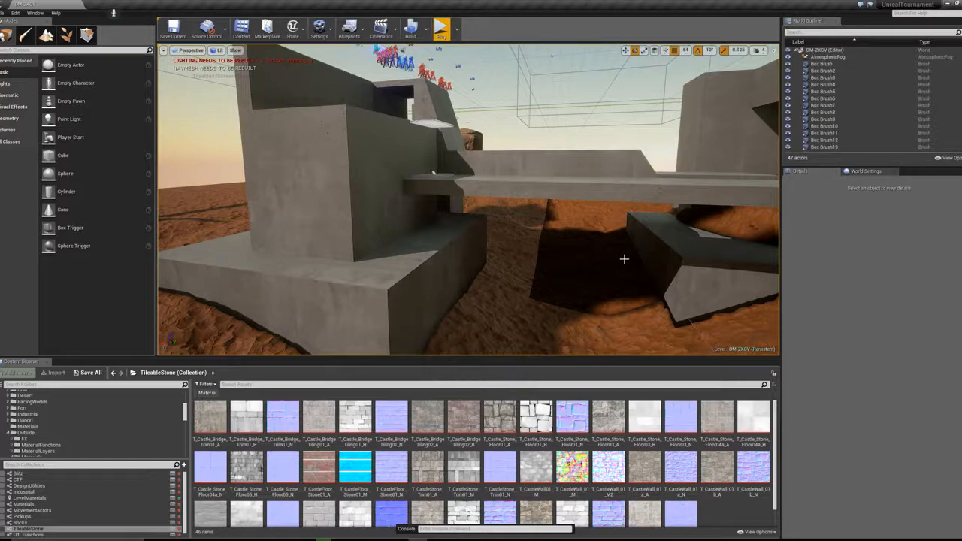
right_drag(543, 236, 503, 249)
key(s)
key(w)
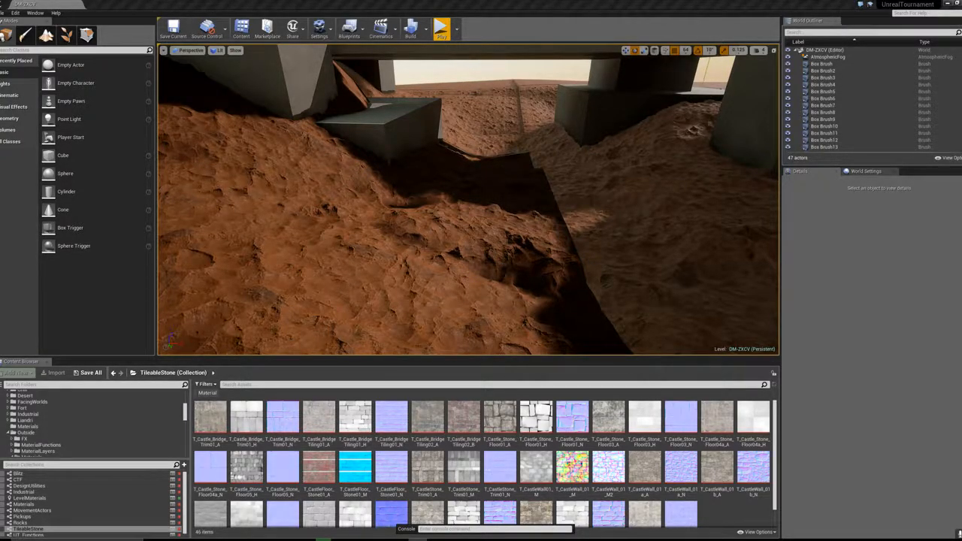
Step: Survey the whole blockout from the mud channel and the outer edges, comparing pillars, bridges and platform heights
right_drag(430, 174, 632, 128)
key(w)
key(s)
key(w)
key(w)
key(s)
key(s)
key(w)
key(s)
key(a)
key(a)
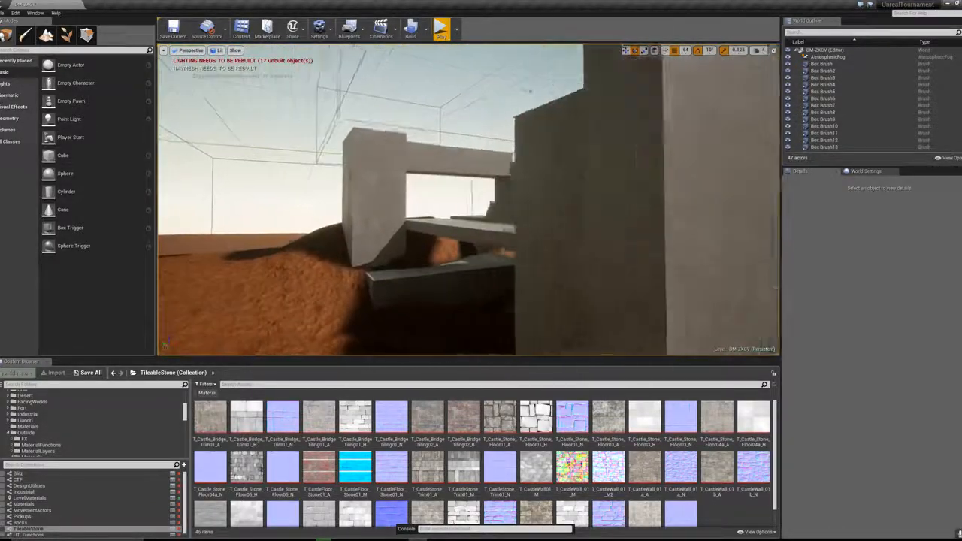
key(w)
right_drag(631, 128, 559, 126)
key(s)
key(a)
key(w)
key(w)
key(w)
key(s)
key(w)
key(w)
key(s)
key(s)
key(s)
key(w)
key(s)
key(a)
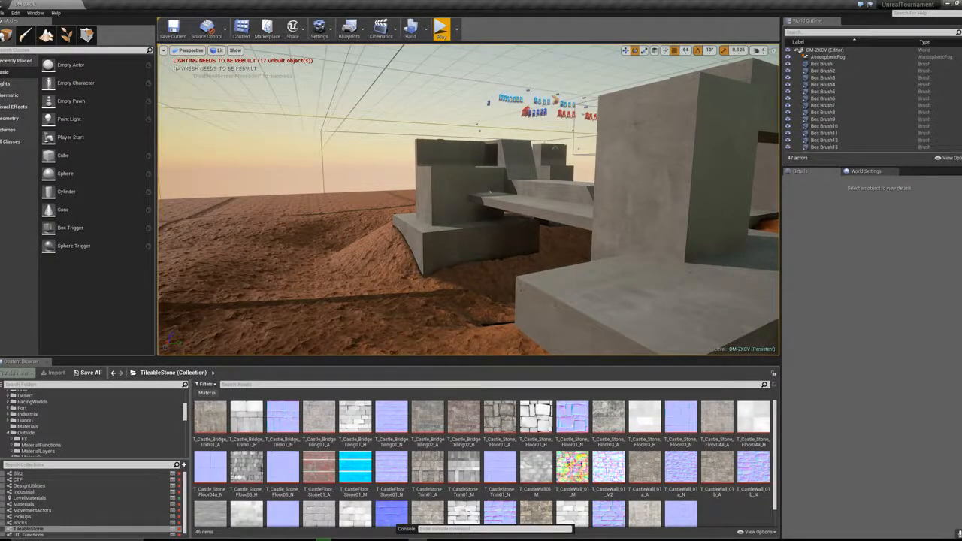
Step: Select the underside of the box brush overhanging the mud mound, switch to geometry editing, and clear the selection
mouse_move(490, 192)
right_down()
mouse_move(579, 200)
mouse_move(558, 226)
mouse_move(565, 251)
mouse_move(589, 203)
mouse_move(477, 182)
mouse_move(462, 188)
right_up()
key(w)
key(s)
key(a)
key(w)
key(s)
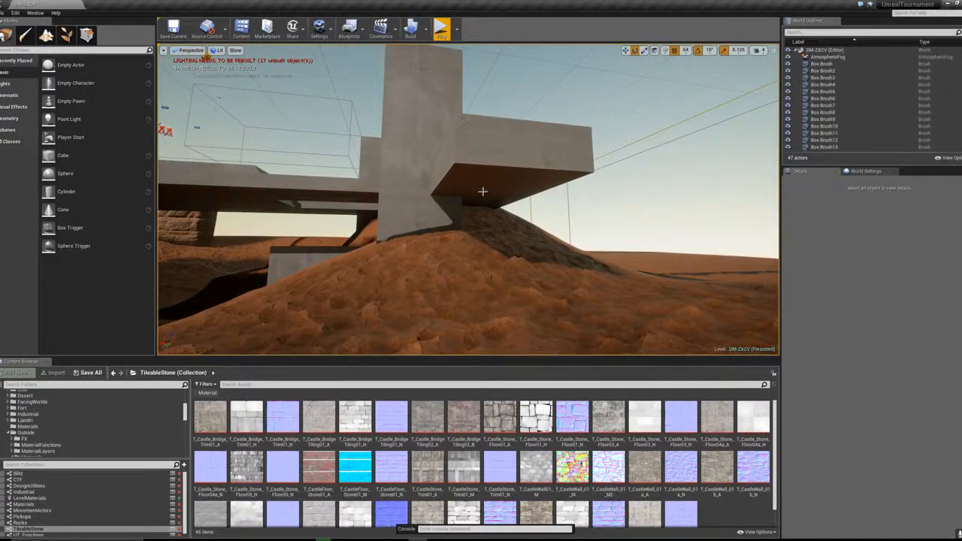
click(484, 193)
click(86, 35)
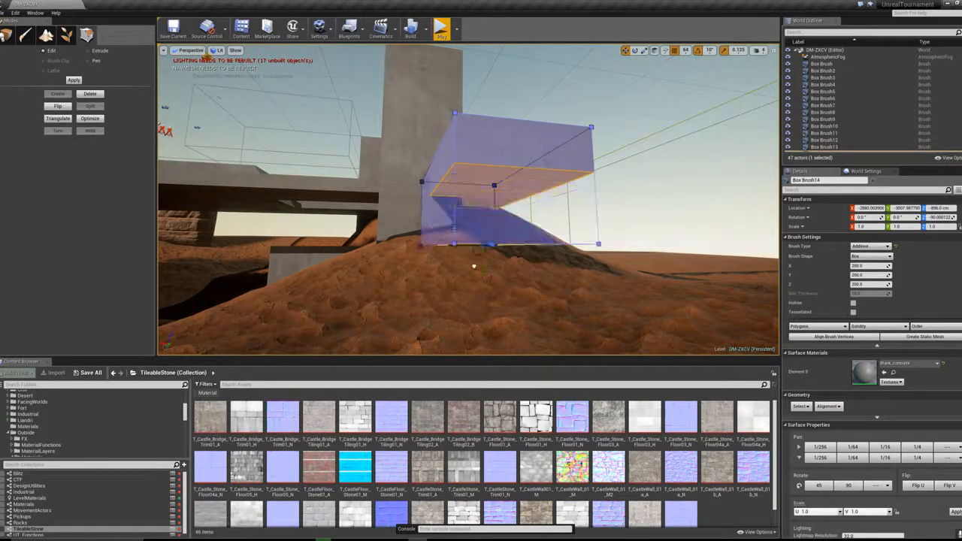
drag(474, 325, 474, 326)
key(Escape)
Step: Examine the large concrete block, its tall pillar and the walkway leading across to the stepped building
mouse_move(475, 326)
right_down()
mouse_move(421, 308)
mouse_move(376, 338)
right_up()
key(w)
right_drag(650, 107, 327, 226)
key(w)
key(s)
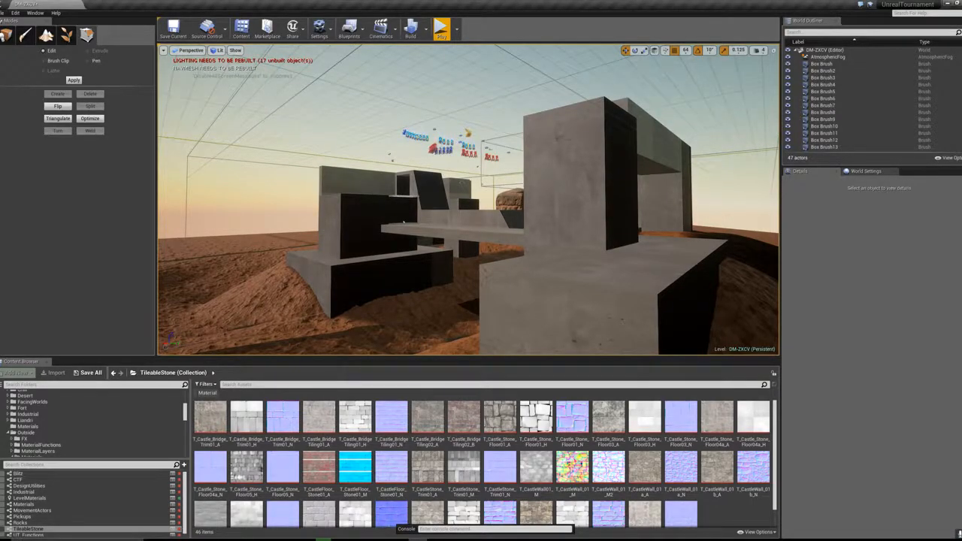
key(a)
right_drag(404, 222, 488, 271)
key(d)
key(w)
right_drag(468, 226, 510, 288)
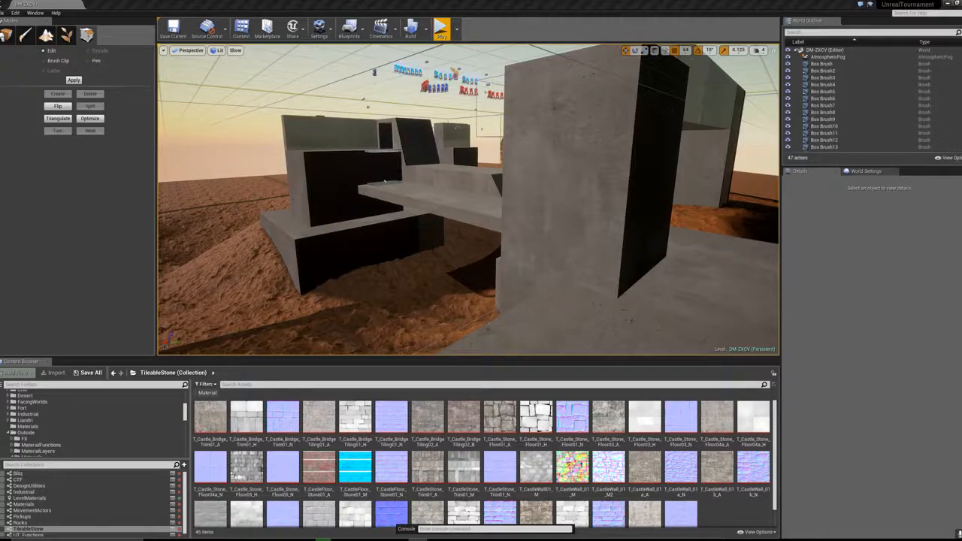
key(Escape)
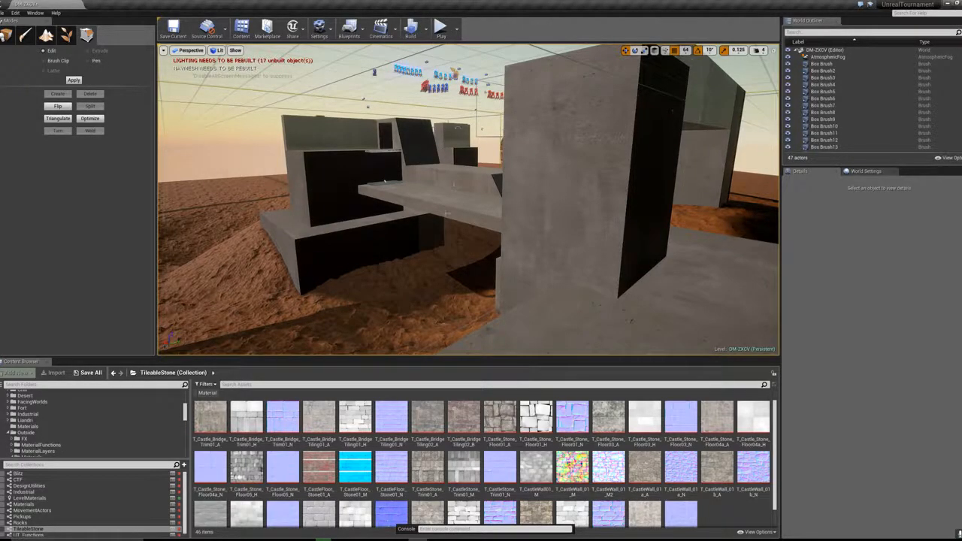
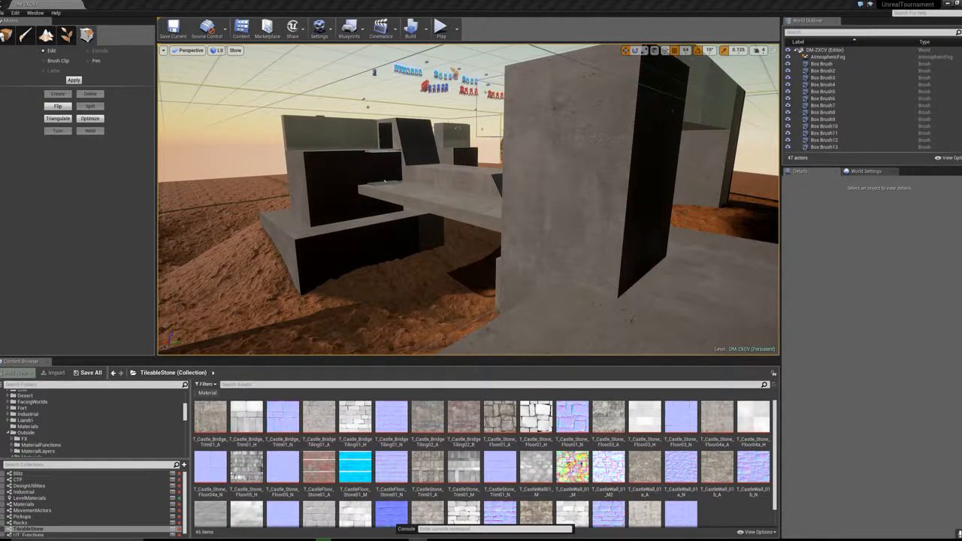
Step: Playtest the map in the editor, running and jumping along the concrete walkways, and end the play session
right_drag(481, 195, 602, 194)
key(a)
right_drag(217, 178, 310, 238)
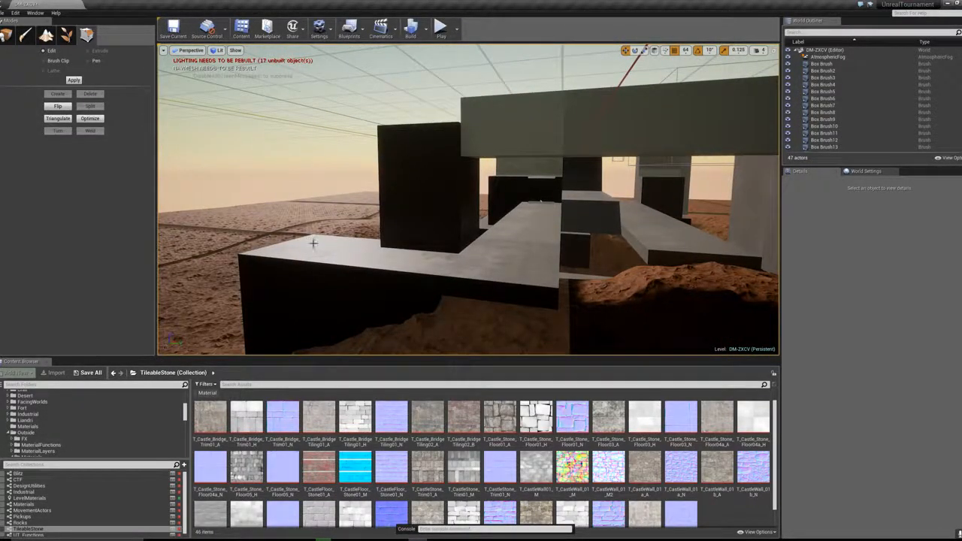
click(314, 243)
key(alt+p)
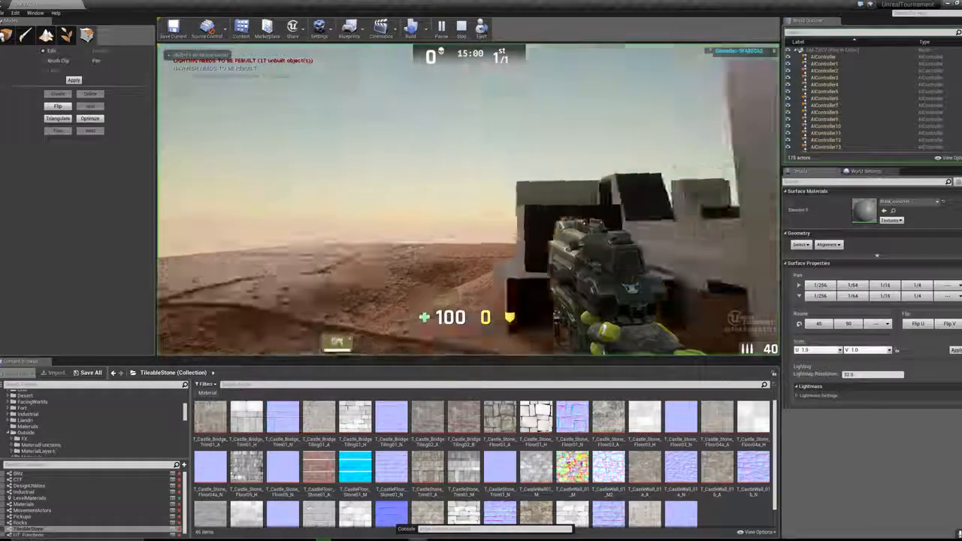
key(w)
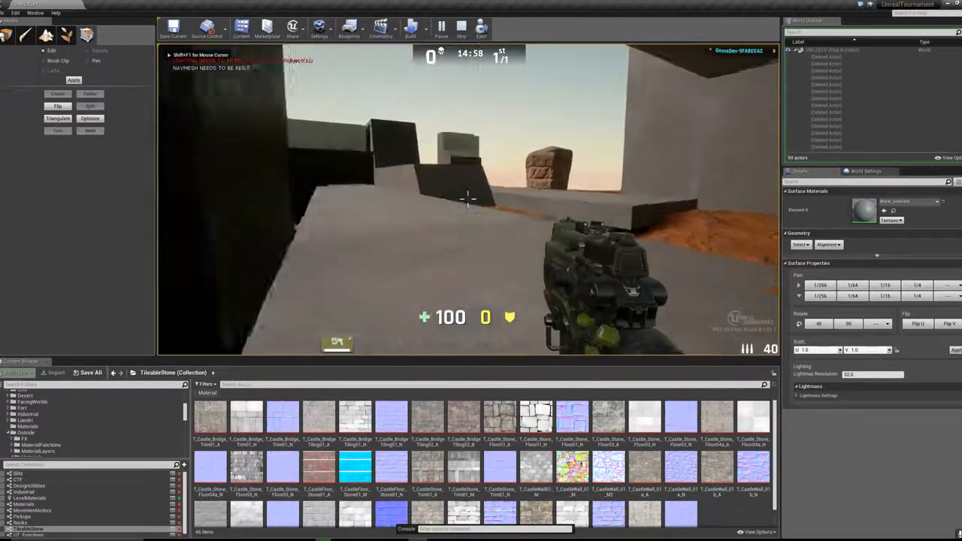
key(w)
key(space)
key(w)
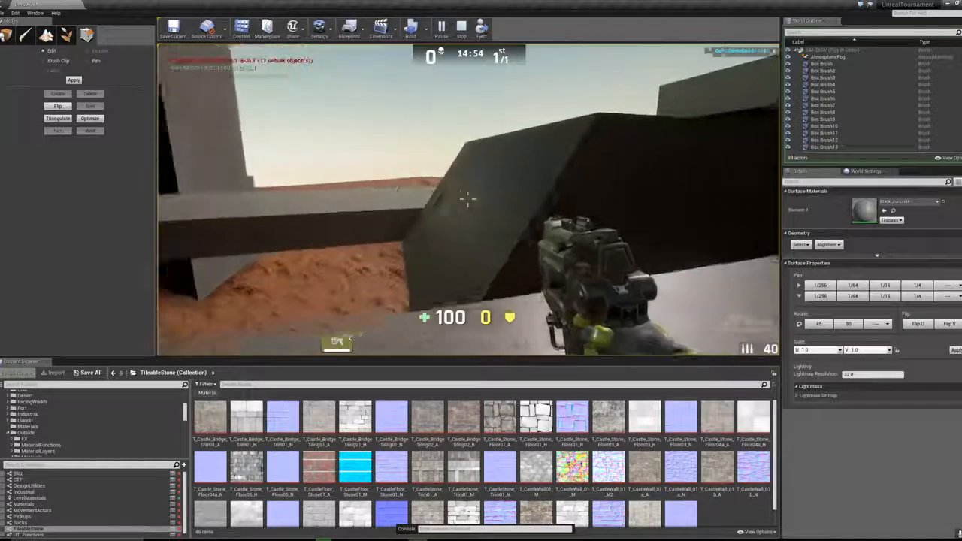
key(w)
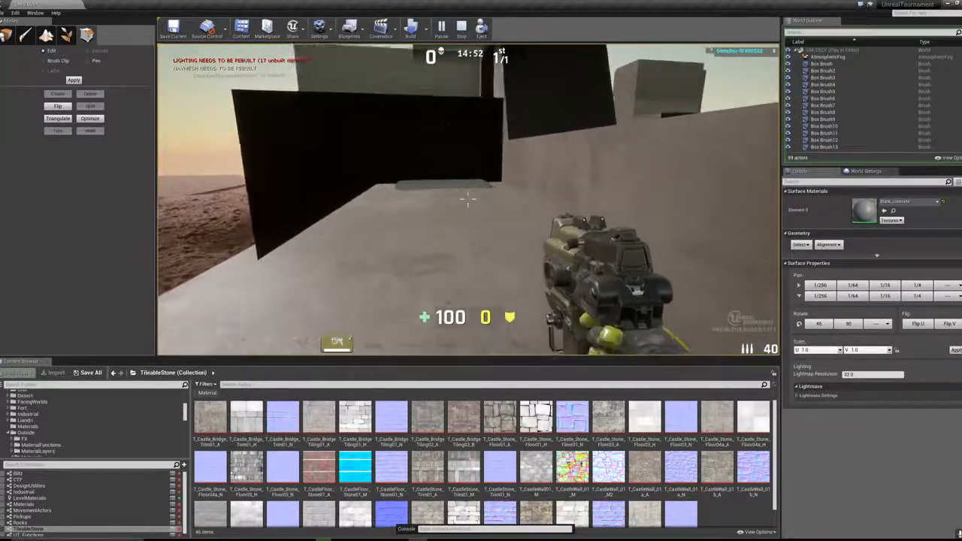
key(w)
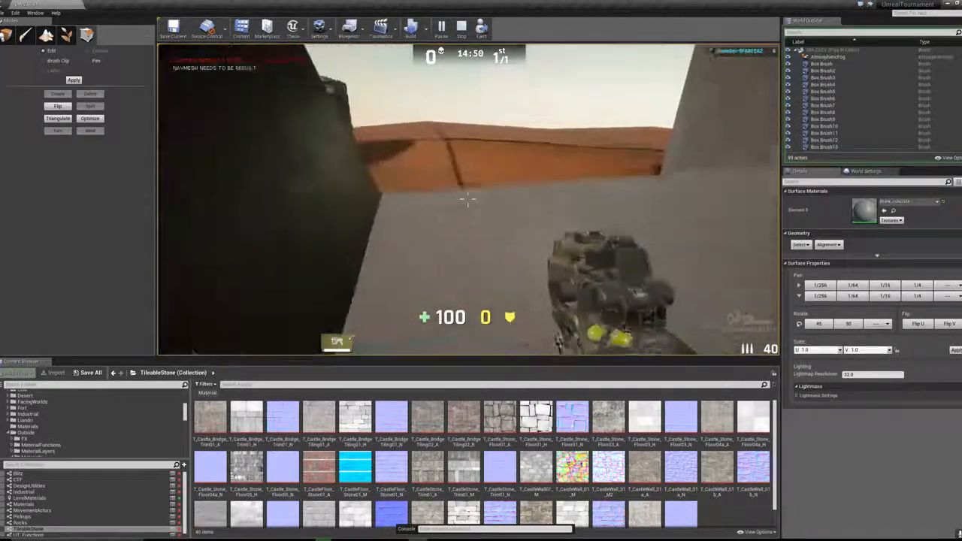
key(Escape)
Step: Delete the tall, thin wall brush standing on the outer side of the concrete building
right_drag(468, 200, 252, 199)
right_drag(466, 200, 256, 206)
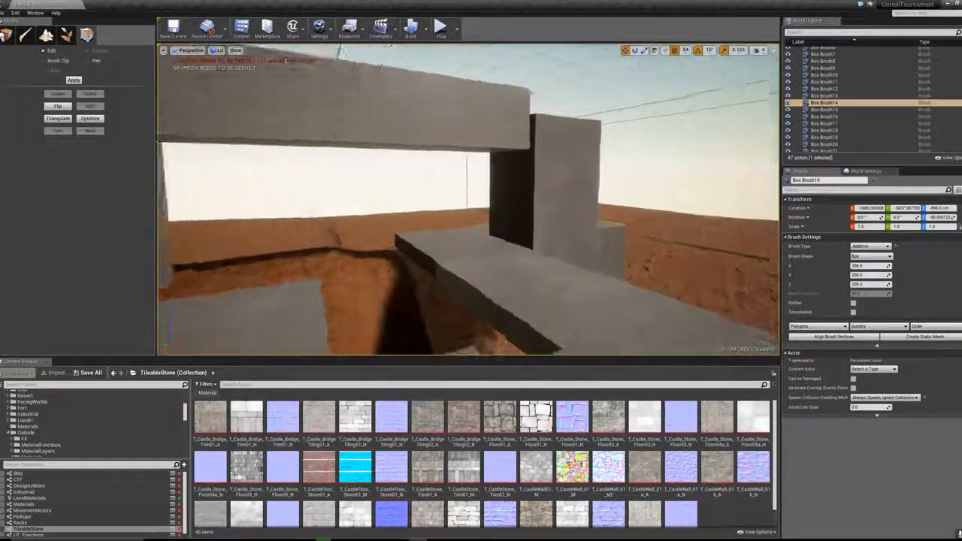
right_drag(466, 199, 275, 197)
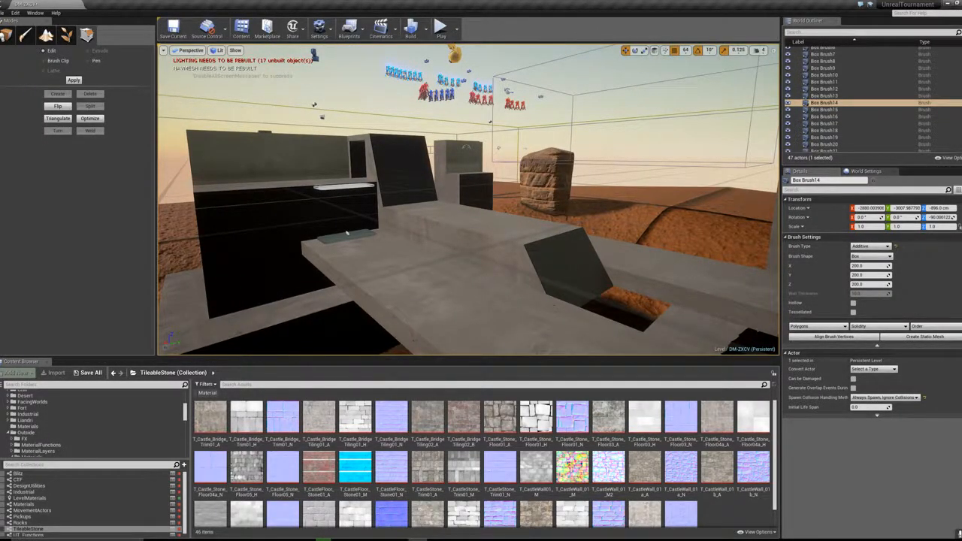
right_drag(347, 234, 222, 115)
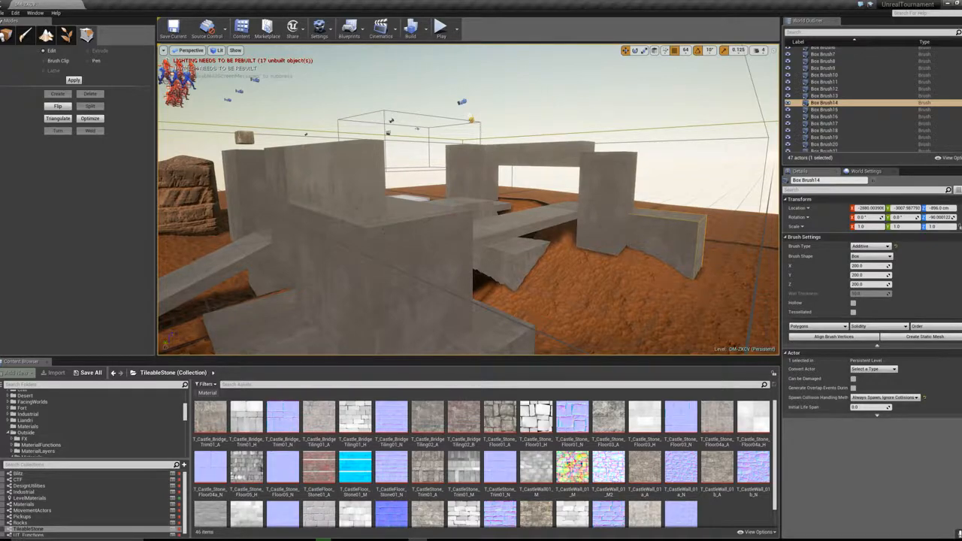
click(339, 202)
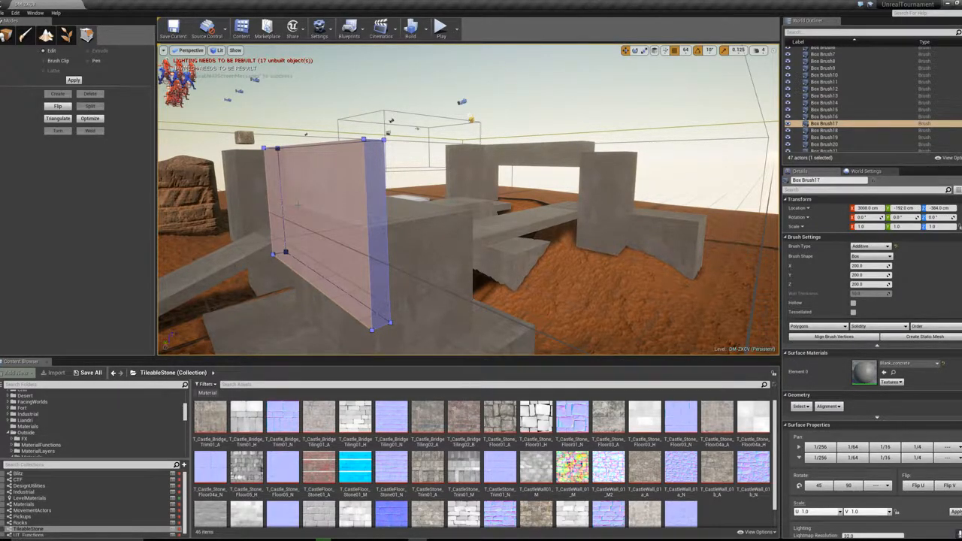
key(Delete)
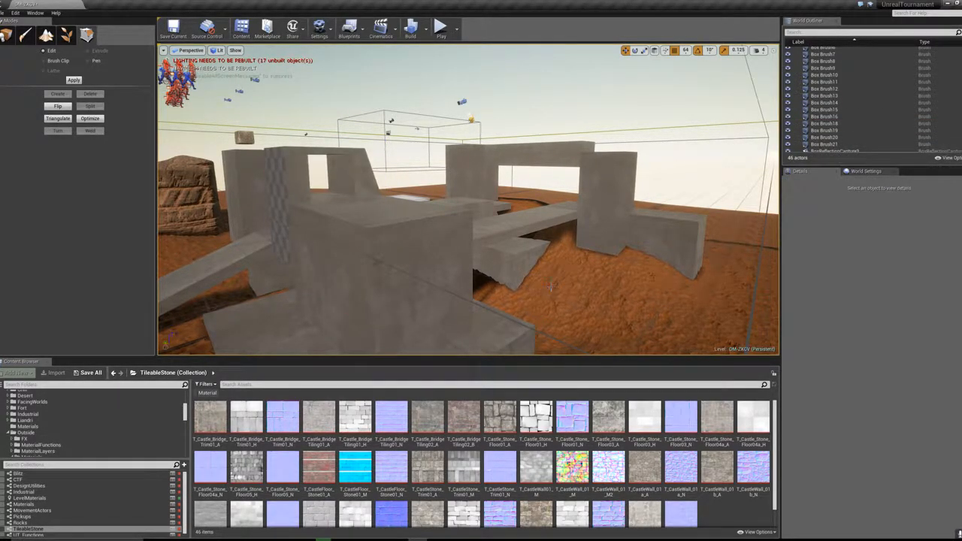
Step: Delete the water volume beneath the concrete walkways
click(551, 286)
mouse_move(551, 286)
right_down()
mouse_move(601, 285)
mouse_move(575, 308)
mouse_move(597, 299)
mouse_move(582, 331)
mouse_move(585, 340)
mouse_move(598, 332)
mouse_move(594, 290)
mouse_move(520, 261)
right_up()
click(490, 244)
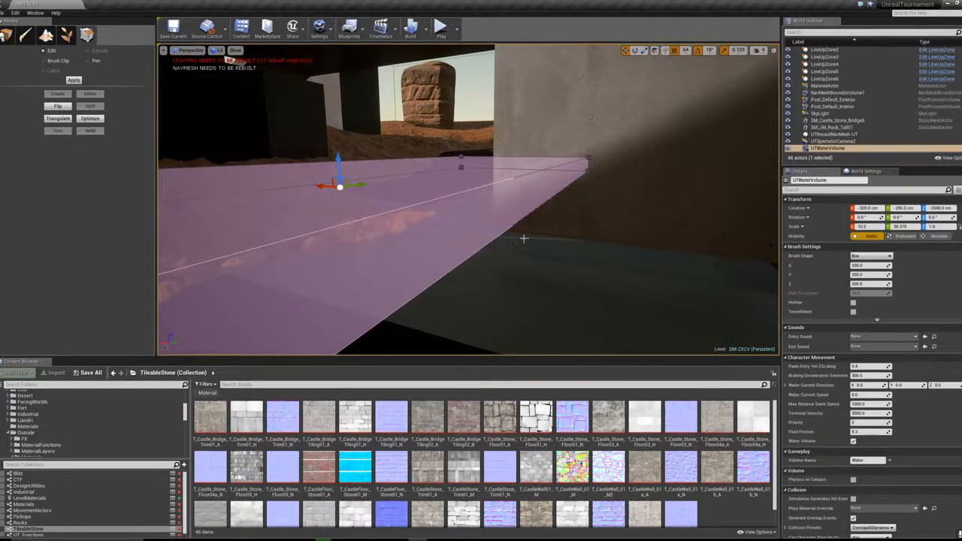
key(Delete)
Step: Select the landscape and use the Flatten sculpting tool to fill in the dug-out channel in front of the concrete walkways
mouse_move(576, 221)
right_down()
mouse_move(594, 293)
mouse_move(578, 278)
mouse_move(553, 331)
mouse_move(541, 315)
mouse_move(548, 327)
mouse_move(576, 330)
mouse_move(646, 308)
mouse_move(593, 304)
mouse_move(594, 286)
mouse_move(598, 309)
mouse_move(590, 301)
mouse_move(604, 301)
right_up()
click(590, 301)
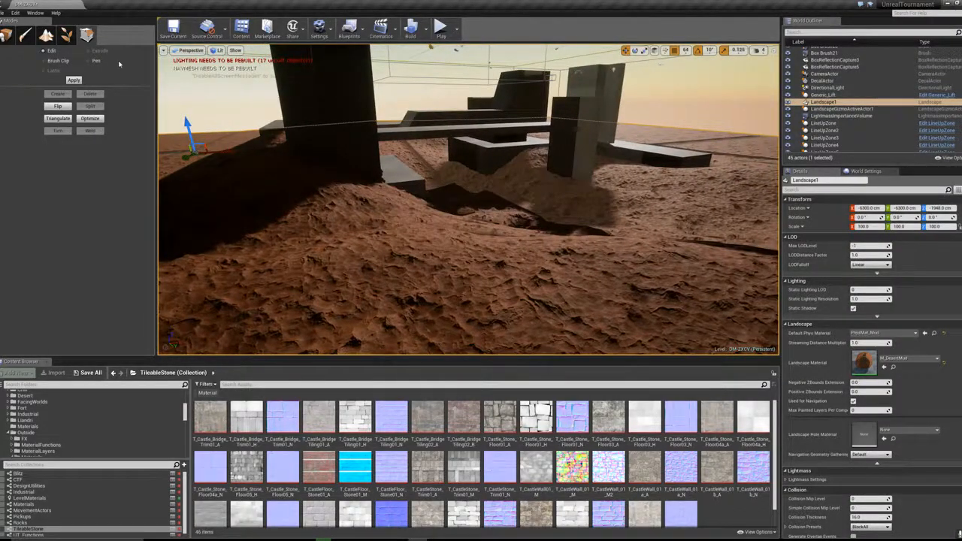
click(48, 35)
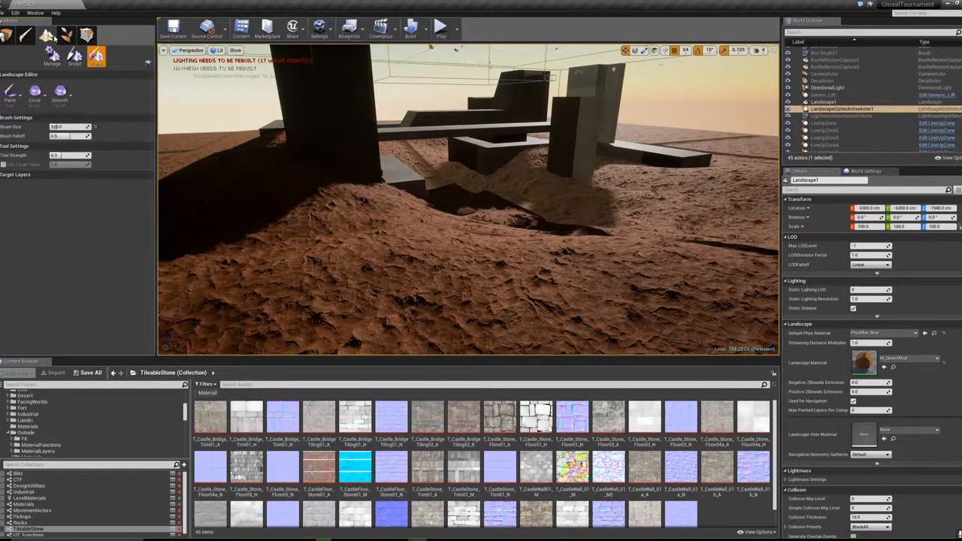
click(21, 101)
click(75, 56)
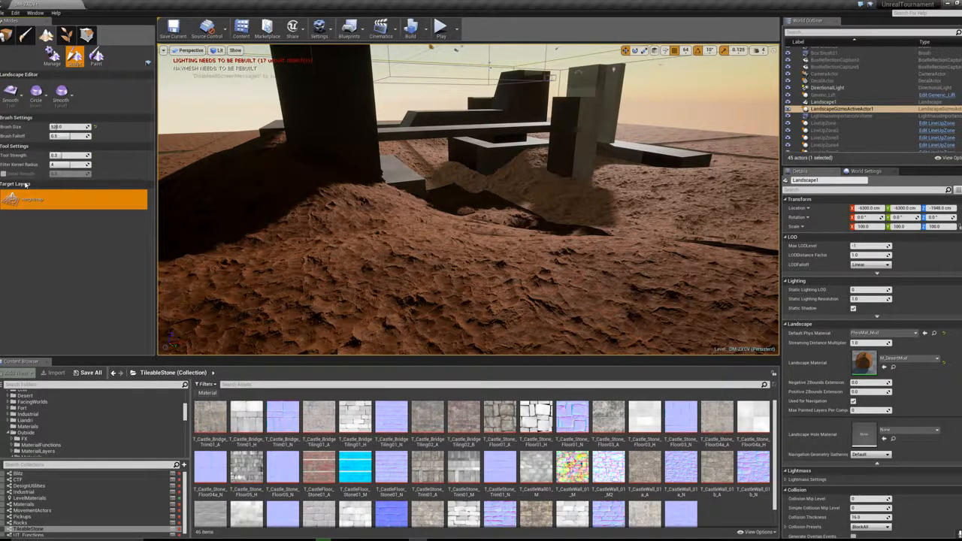
mouse_move(434, 229)
mouse_down()
mouse_move(493, 215)
mouse_move(453, 178)
mouse_up()
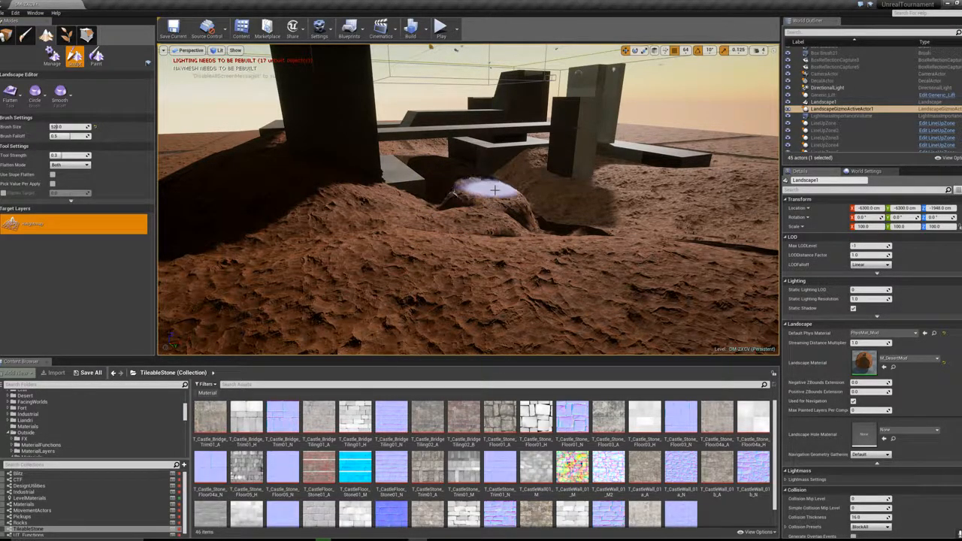
mouse_move(598, 243)
mouse_down()
mouse_move(455, 233)
mouse_move(453, 214)
mouse_up()
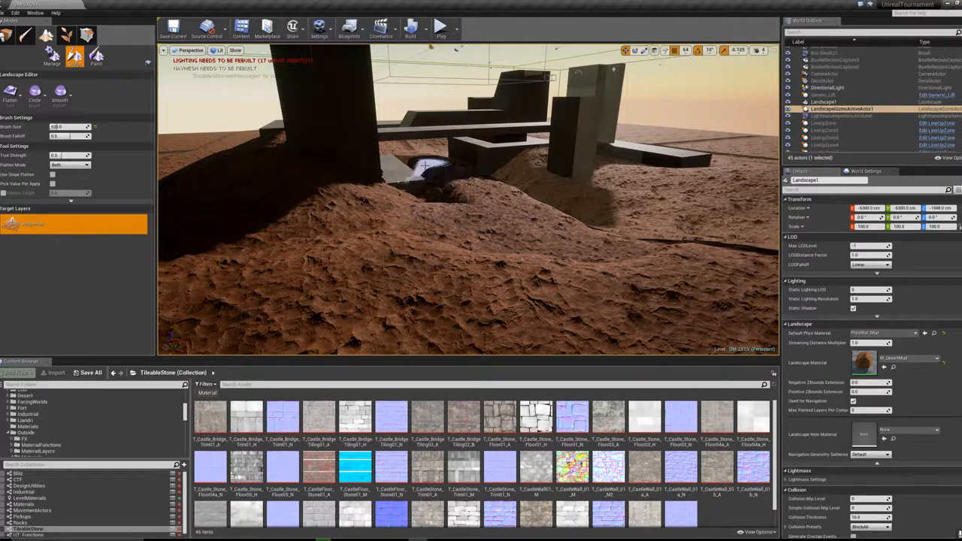
mouse_move(477, 184)
mouse_down()
mouse_move(583, 224)
mouse_move(561, 188)
mouse_up()
Step: Enlarge the sculpting brush to 1583 and flatten the sunken terrain beneath the concrete walkway
mouse_move(506, 183)
right_down()
mouse_move(452, 146)
mouse_move(512, 180)
mouse_move(515, 196)
mouse_move(451, 210)
right_up()
key(w)
key(d)
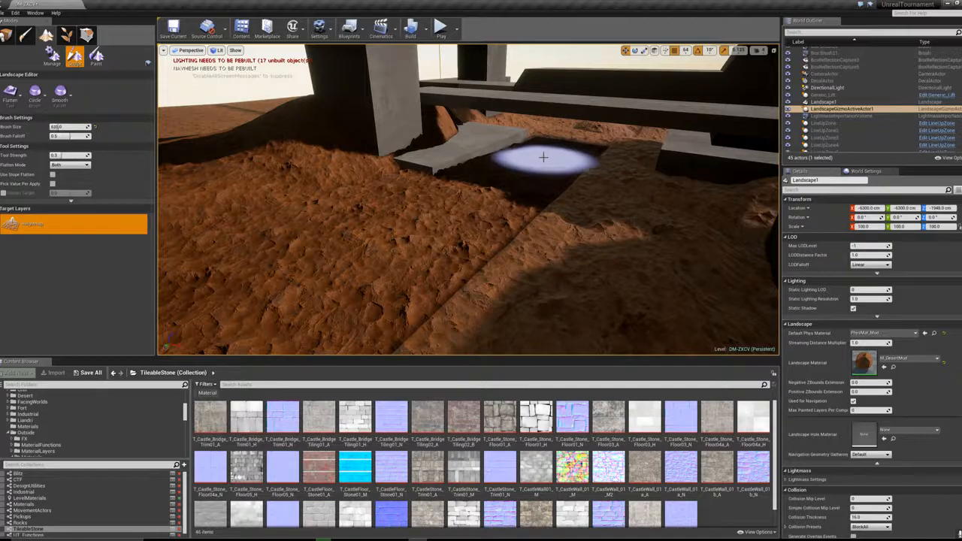
key(bracketright)
key(bracketright)
key(bracketright)
key(bracketright)
key(bracketright)
key(bracketright)
key(bracketright)
key(bracketright)
key(bracketright)
key(bracketright)
key(bracketright)
key(bracketright)
key(bracketright)
key(bracketright)
key(bracketright)
key(bracketright)
key(bracketright)
key(bracketright)
key(bracketright)
mouse_move(527, 196)
mouse_down()
mouse_move(681, 187)
mouse_move(492, 129)
mouse_move(423, 158)
mouse_move(258, 193)
mouse_move(537, 141)
mouse_up()
mouse_move(609, 139)
mouse_down()
mouse_move(594, 176)
mouse_move(427, 208)
mouse_move(462, 236)
mouse_move(586, 167)
mouse_up()
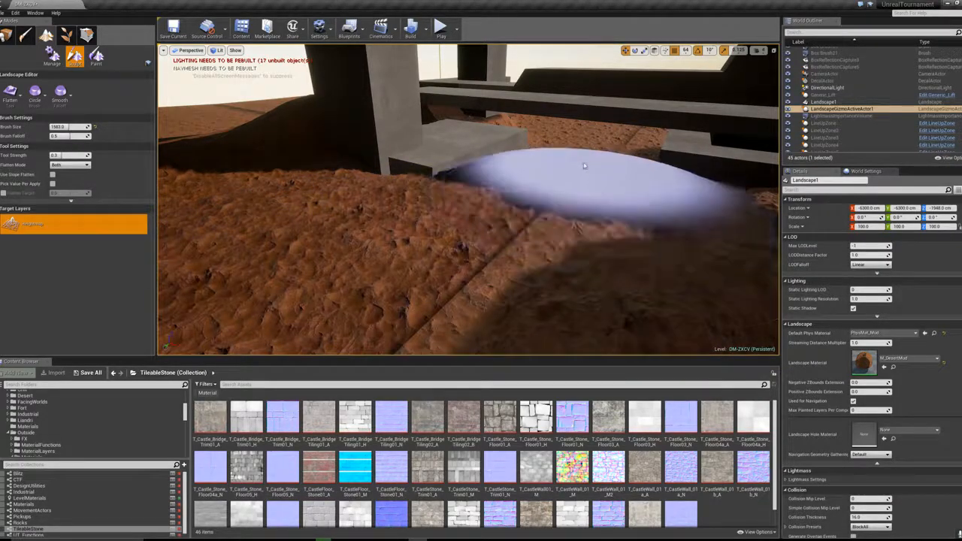
Step: Flatten the mud terrain around the bases of the concrete buildings with the same large brush
key(w)
mouse_move(604, 114)
right_down()
mouse_move(664, 91)
mouse_move(687, 125)
mouse_move(663, 128)
mouse_move(639, 113)
mouse_move(770, 119)
mouse_move(677, 116)
mouse_move(661, 143)
mouse_move(627, 150)
mouse_move(617, 197)
mouse_move(651, 182)
right_up()
key(s)
key(s)
mouse_move(651, 182)
mouse_down()
mouse_move(554, 229)
mouse_move(261, 177)
mouse_up()
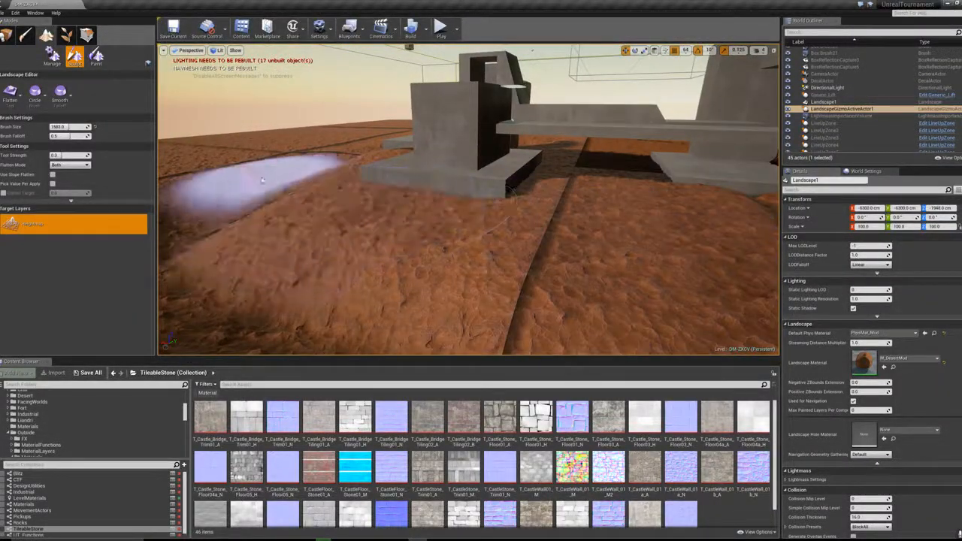
drag(330, 190, 649, 247)
right_drag(648, 247, 764, 244)
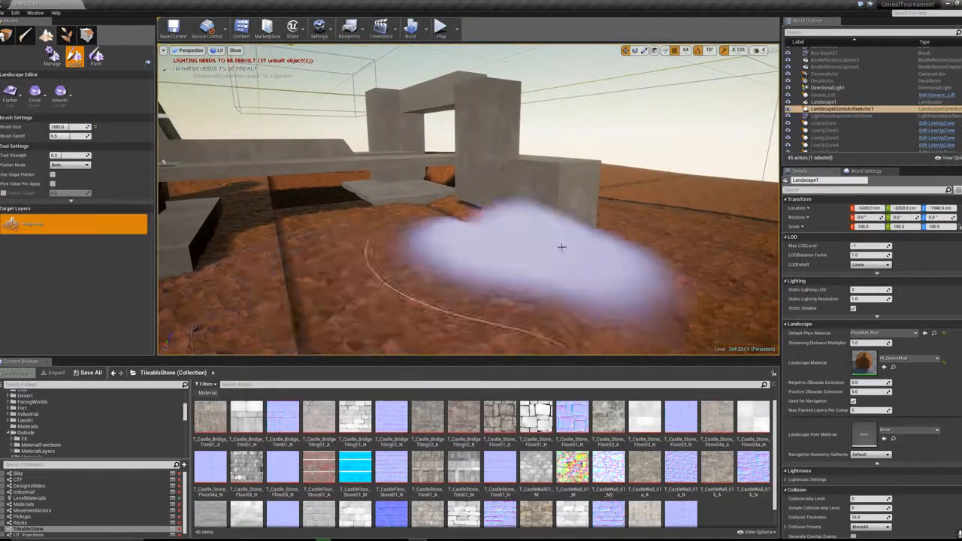
drag(548, 243, 586, 212)
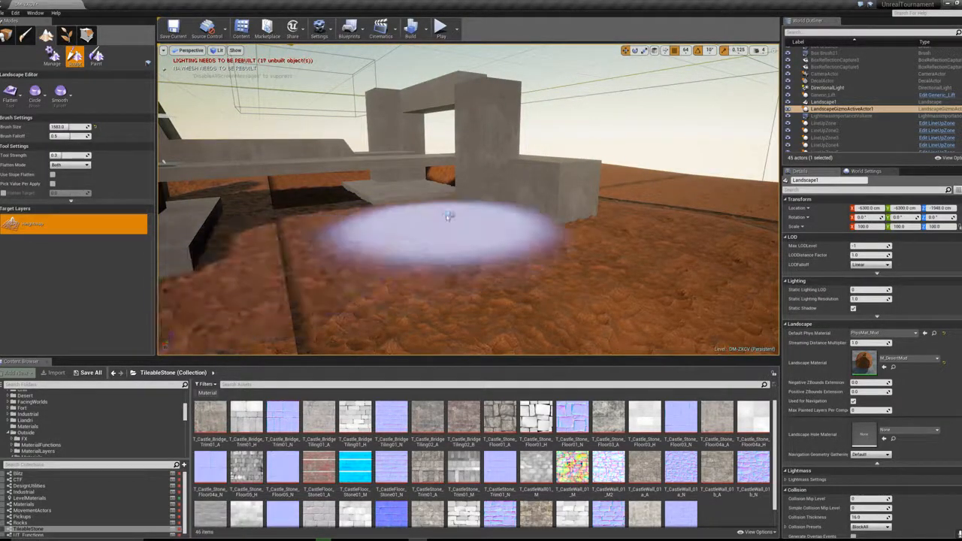
Step: Leave landscape sculpting for placement mode and select the large concrete block at the foot of the pillar
mouse_move(466, 196)
right_down()
mouse_move(526, 196)
mouse_move(436, 197)
mouse_move(451, 199)
right_up()
key(shift+1)
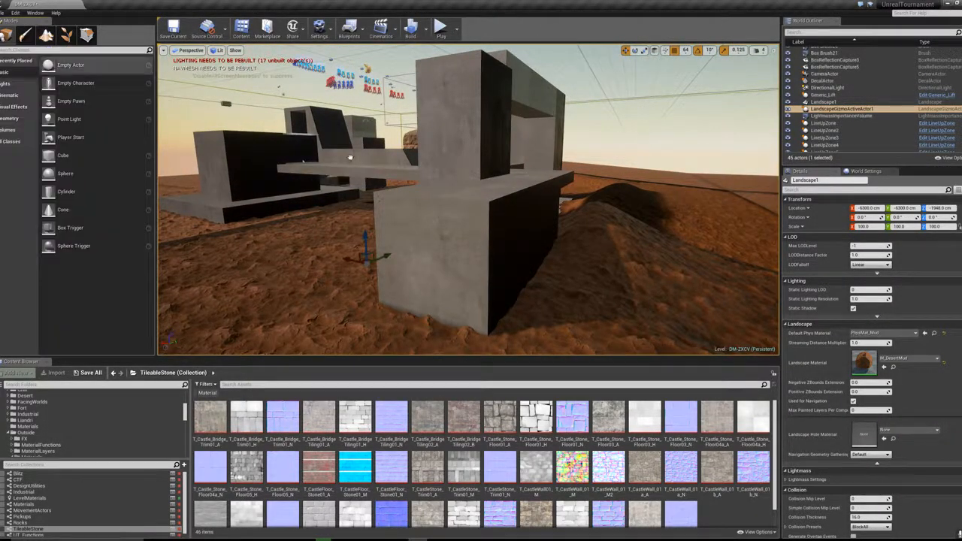
click(430, 218)
right_drag(430, 219, 338, 219)
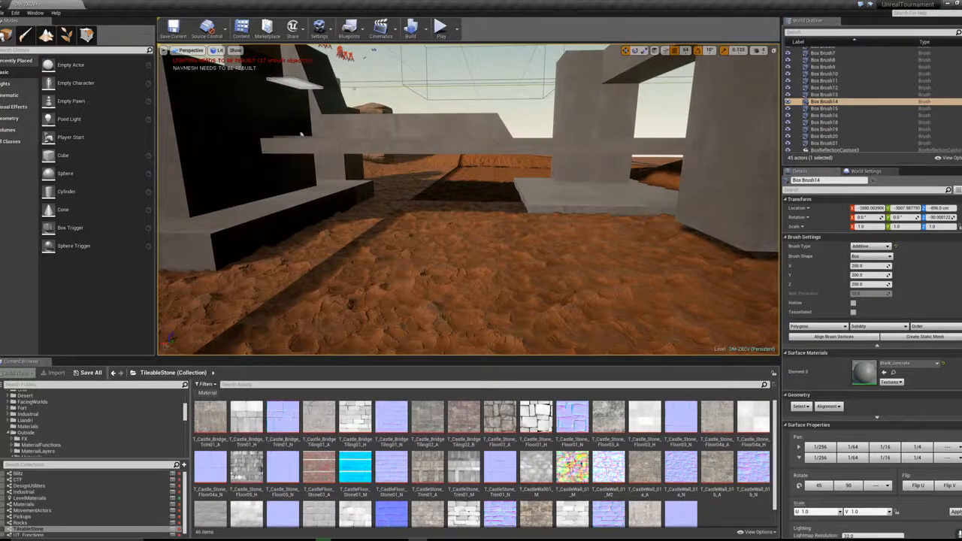